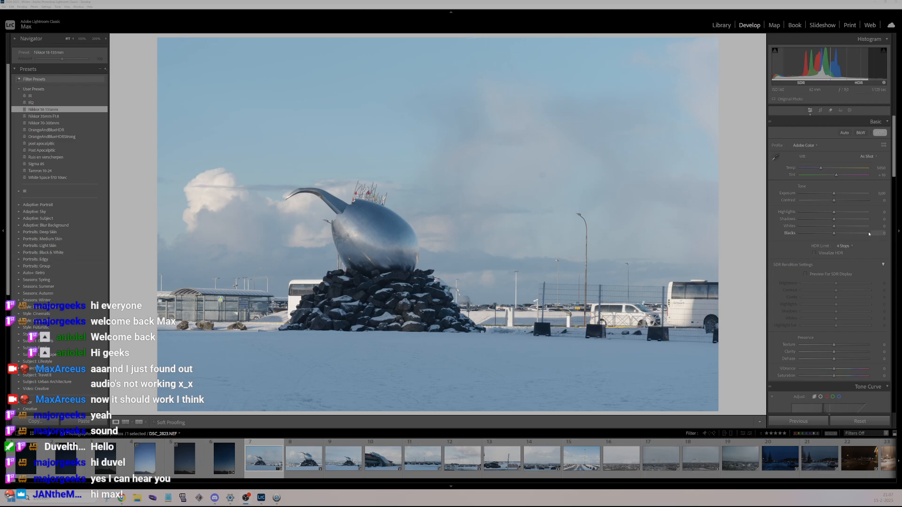
# - Set the photo's Highlights to +100, Shadows to +53, Whites to +3, Blacks to about -38, Texture to +41, Clarity to +12 and Vibrance to +9
pyautogui.moveTo(844, 213); pyautogui.dragTo(835, 229)
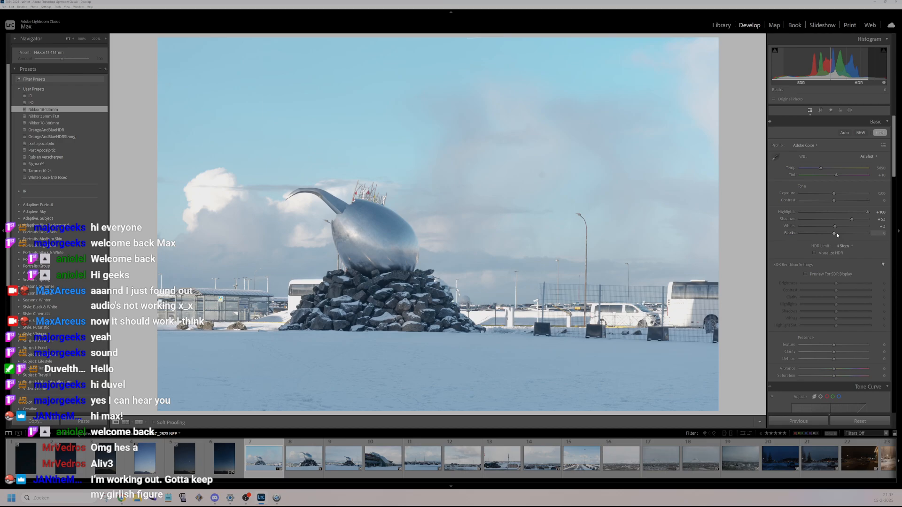
pyautogui.moveTo(838, 234); pyautogui.dragTo(821, 238)
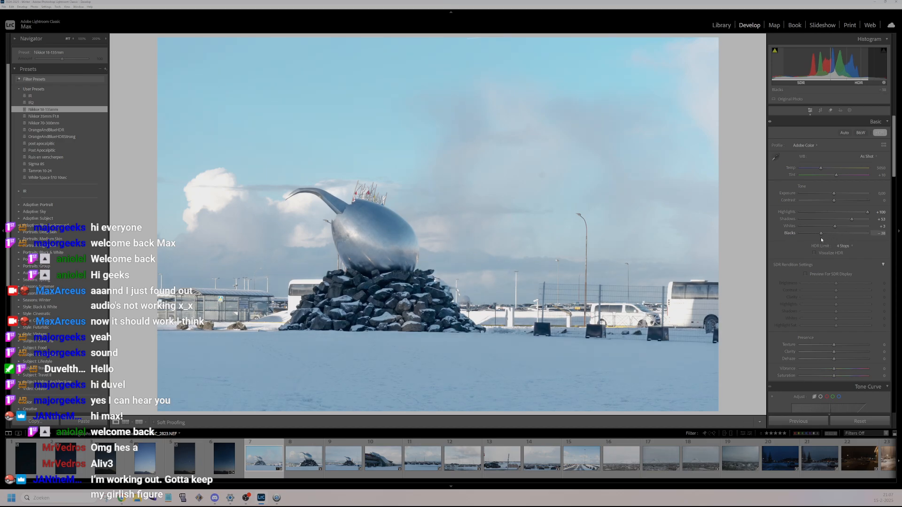
pyautogui.moveTo(835, 369); pyautogui.dragTo(848, 347)
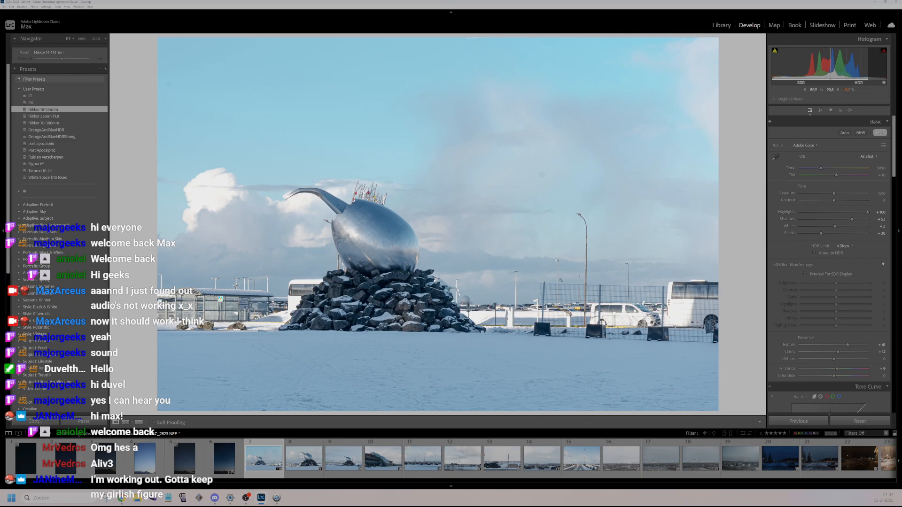
# - Remove the two dust spots in the sky, one above the lamp post and one near the upper-left edge, with the Remove tool
pyautogui.press('q')
pyautogui.click(543, 174)
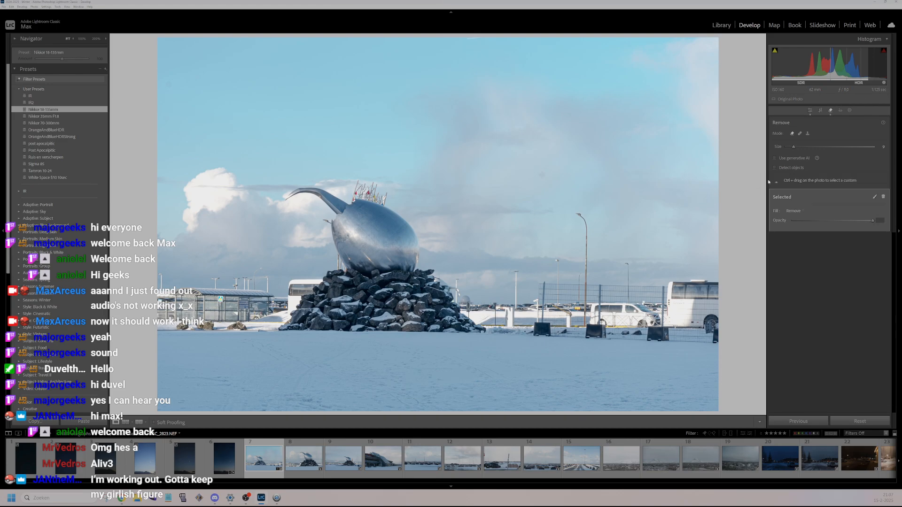
pyautogui.click(169, 85)
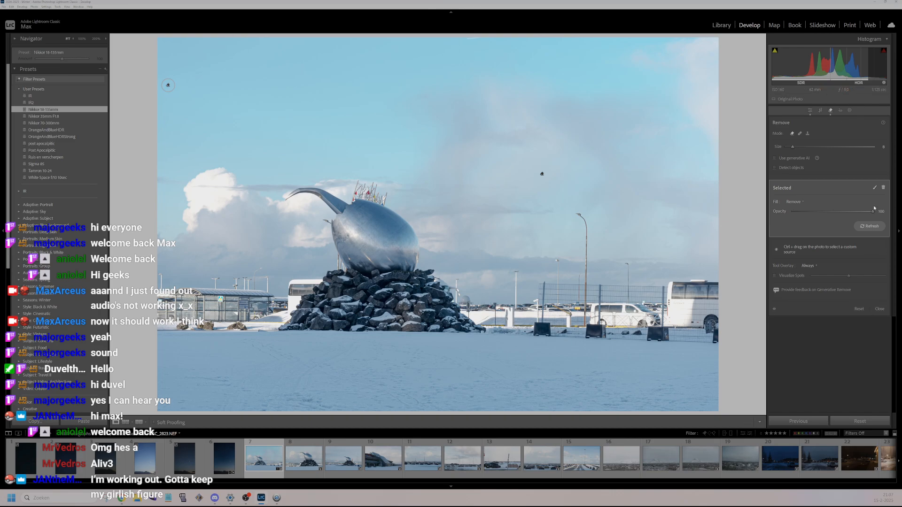
pyautogui.press('q')
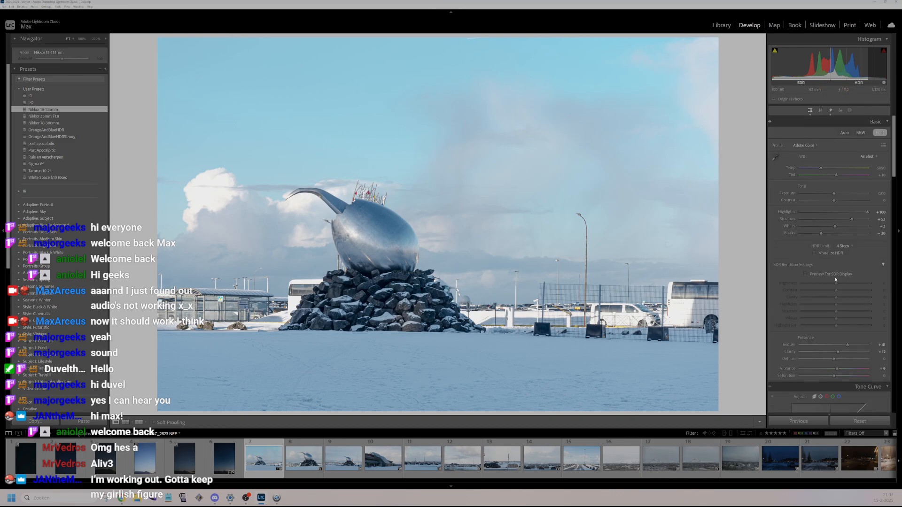
# - Raise Vibrance to +21 and set the tone curve's Highlights to about +36, Lights to +22, Darks to -1 and Shadows to +12
pyautogui.scroll(-4, 841, 329)
pyautogui.click(838, 212)
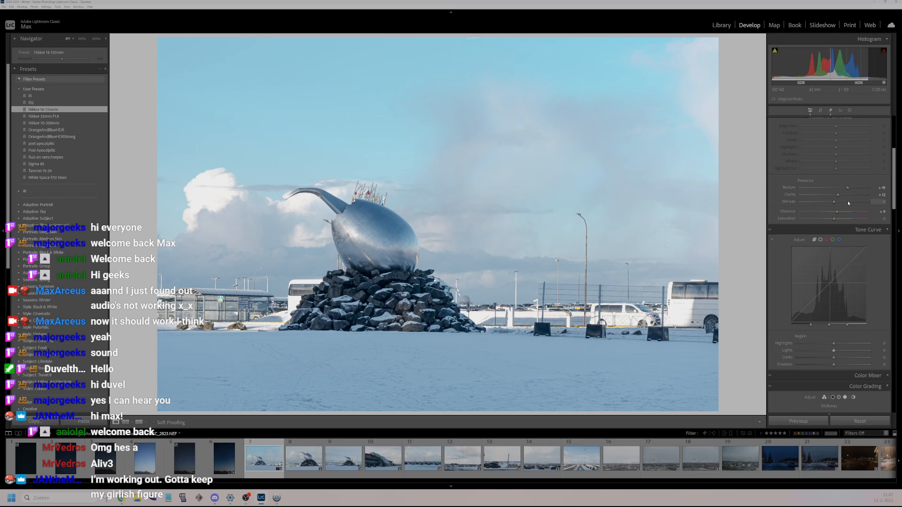
pyautogui.moveTo(839, 212); pyautogui.dragTo(844, 215)
pyautogui.moveTo(835, 344); pyautogui.dragTo(838, 363)
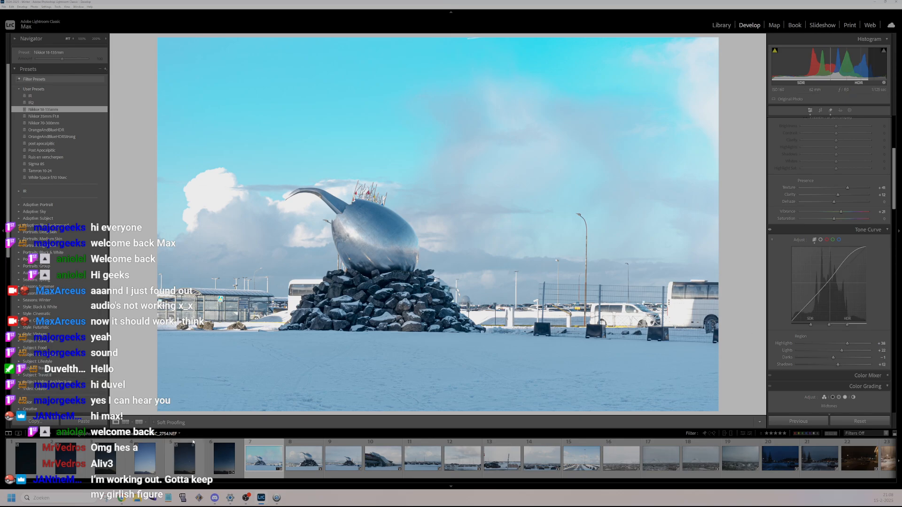
# - Synchronize the edited settings from the first sculpture photo to the two following sculpture photos
pyautogui.keyDown('shift'); pyautogui.click(344, 458); pyautogui.keyUp('shift')
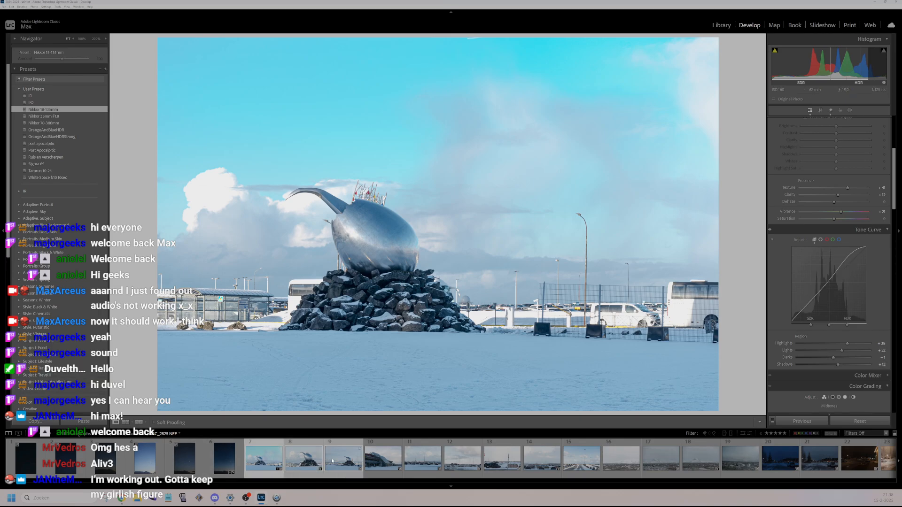
pyautogui.click(803, 421)
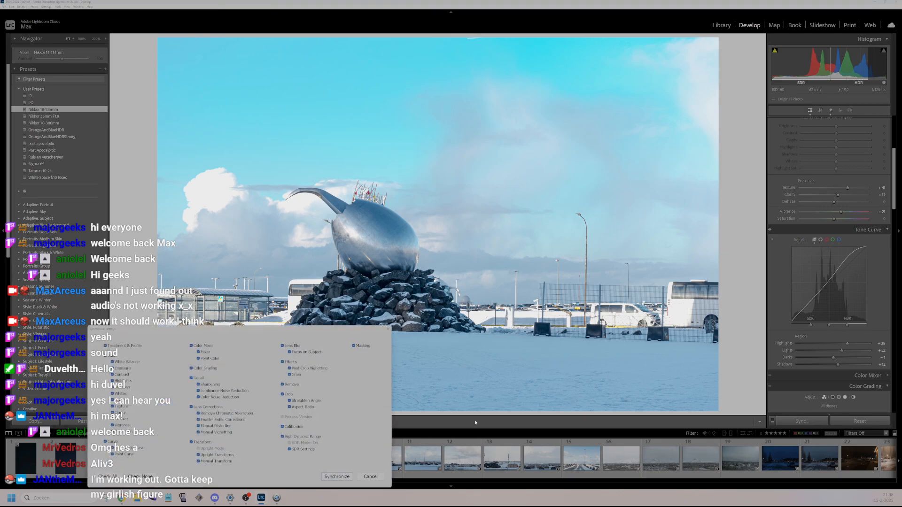
pyautogui.press('Return')
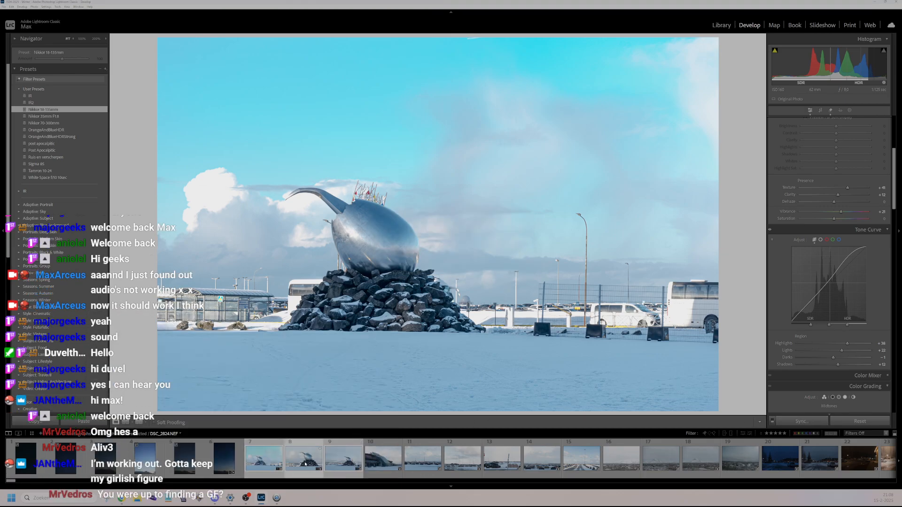
# - Straighten the close-up sculpture photo by rotating its crop about 1.5 degrees
pyautogui.click(326, 447)
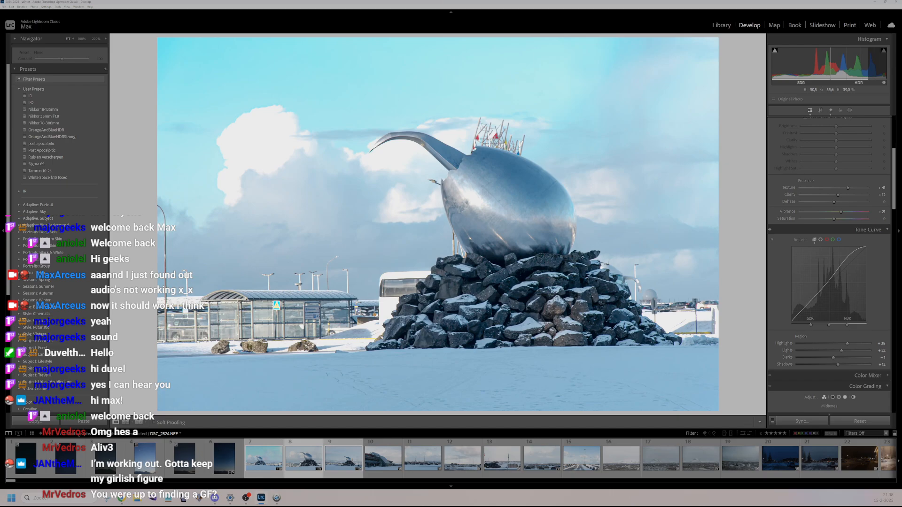
pyautogui.click(820, 111)
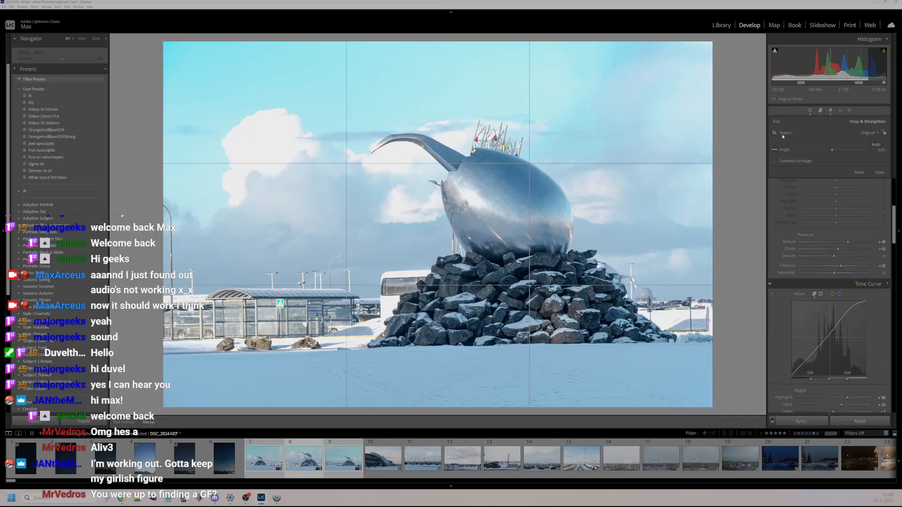
pyautogui.moveTo(755, 176); pyautogui.dragTo(758, 184)
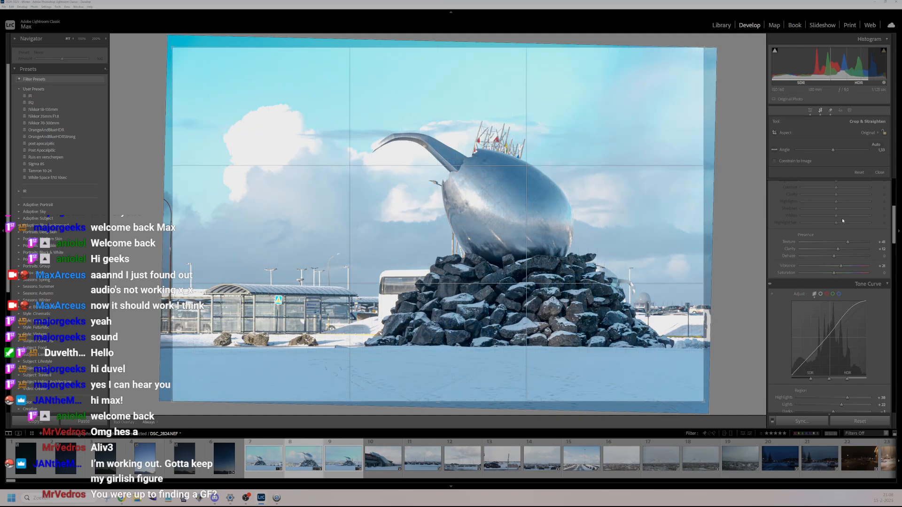
pyautogui.click(880, 172)
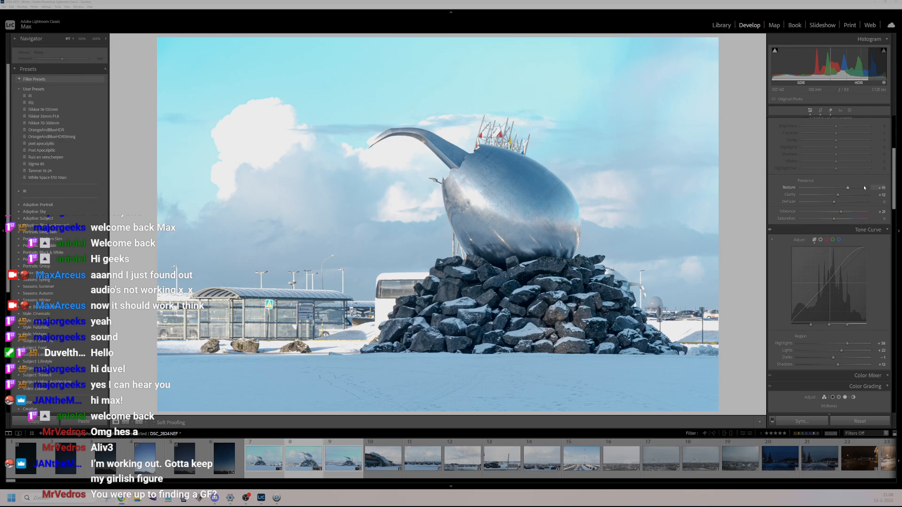
# - Set the close-up photo's Highlights to about -10, Shadows to +60, Whites to -13 and Blacks to about -37
pyautogui.scroll(3, 865, 187)
pyautogui.moveTo(867, 213); pyautogui.dragTo(822, 235)
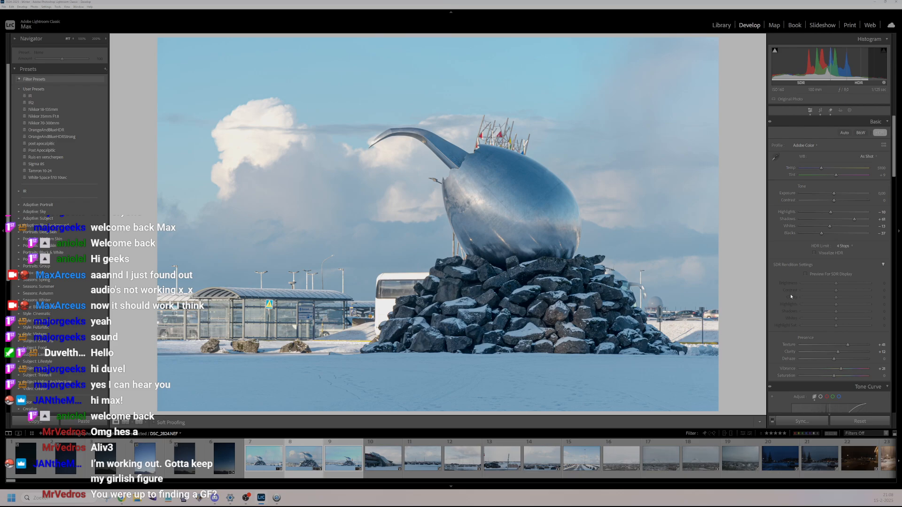
# - Lower the tone curve's Darks to -7 for the close-up sculpture photo
pyautogui.scroll(-5, 792, 297)
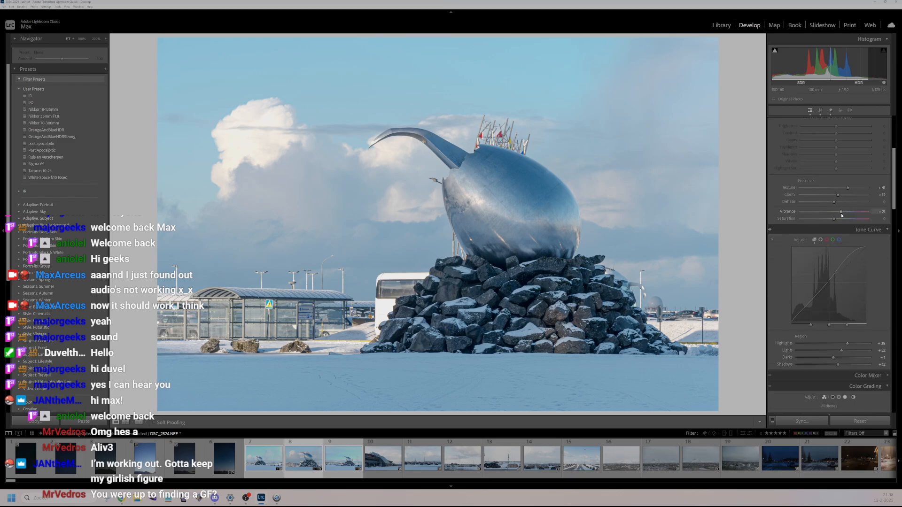
pyautogui.scroll(-5, 838, 209)
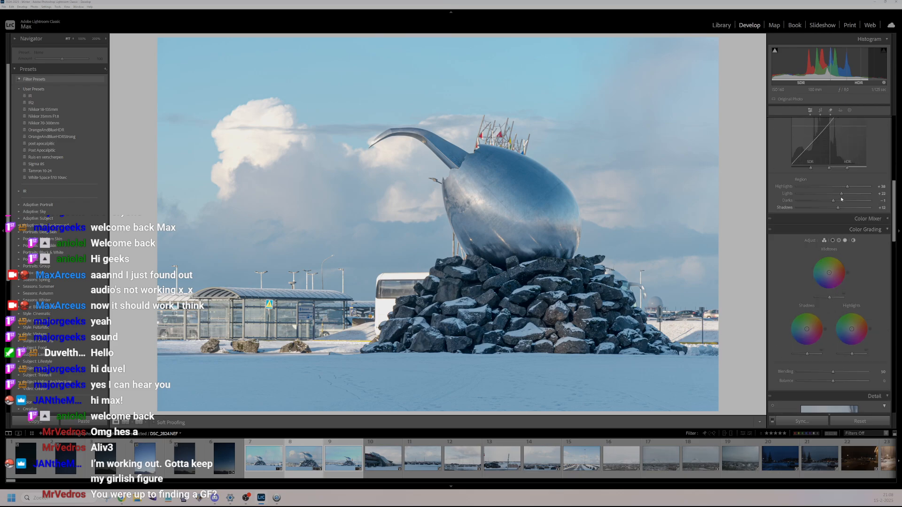
pyautogui.moveTo(836, 203); pyautogui.dragTo(834, 204)
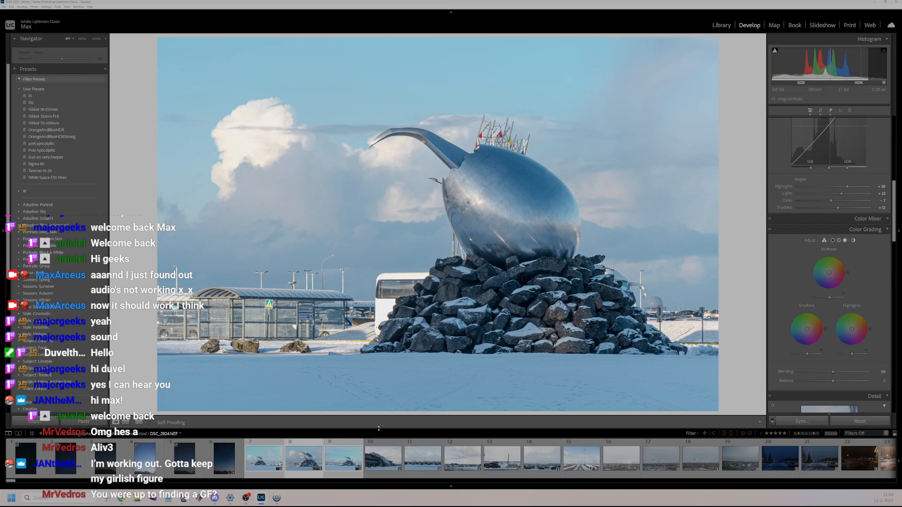
# - Compare with the third sculpture photo, return to the close-up and give it a rating of 2
pyautogui.click(348, 464)
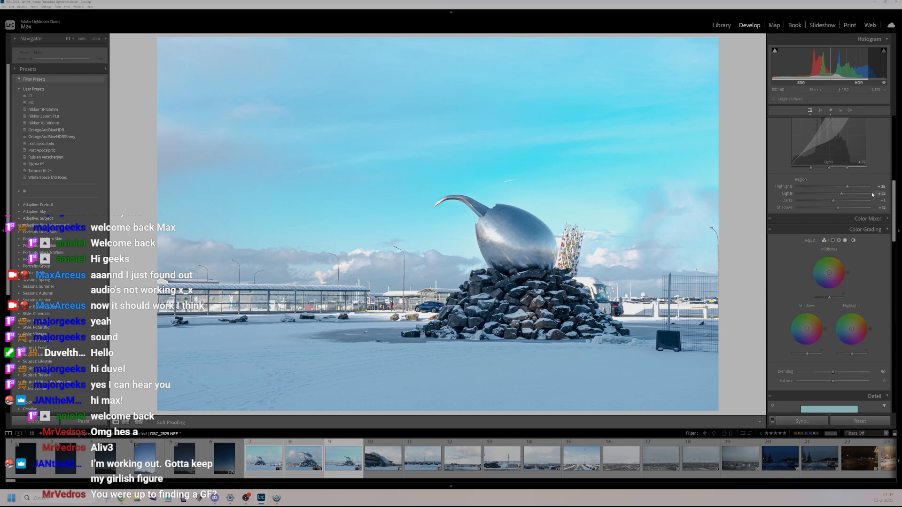
pyautogui.press('2')
pyautogui.click(301, 458)
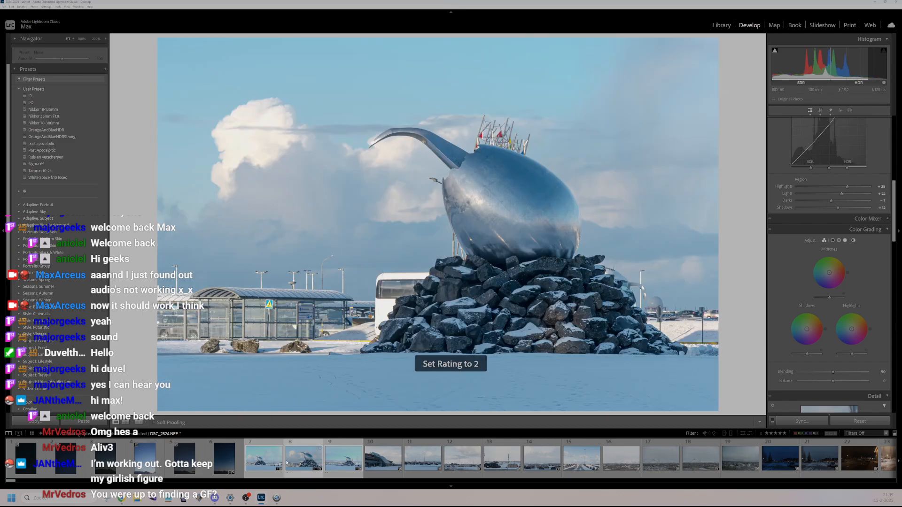
# - Reduce the close-up photo's Vibrance to a slightly negative value to mute its colours
pyautogui.scroll(6, 830, 185)
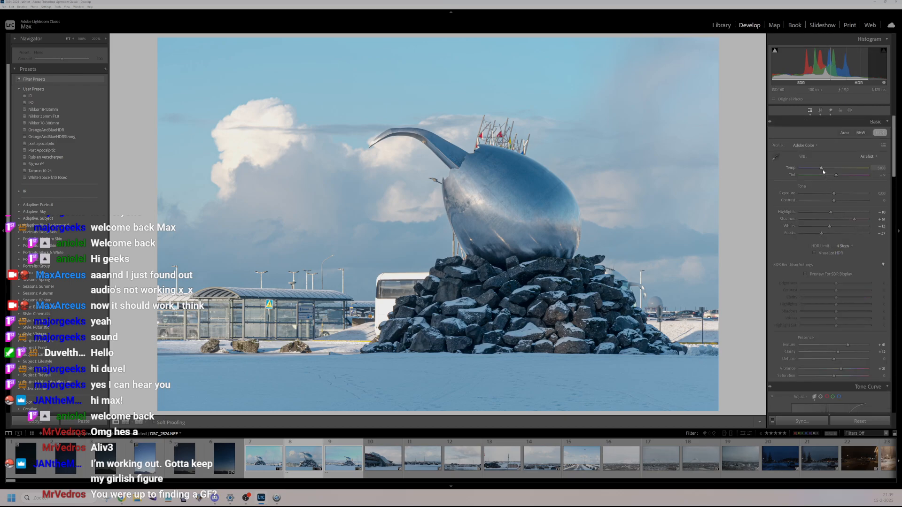
pyautogui.scroll(-5, 823, 172)
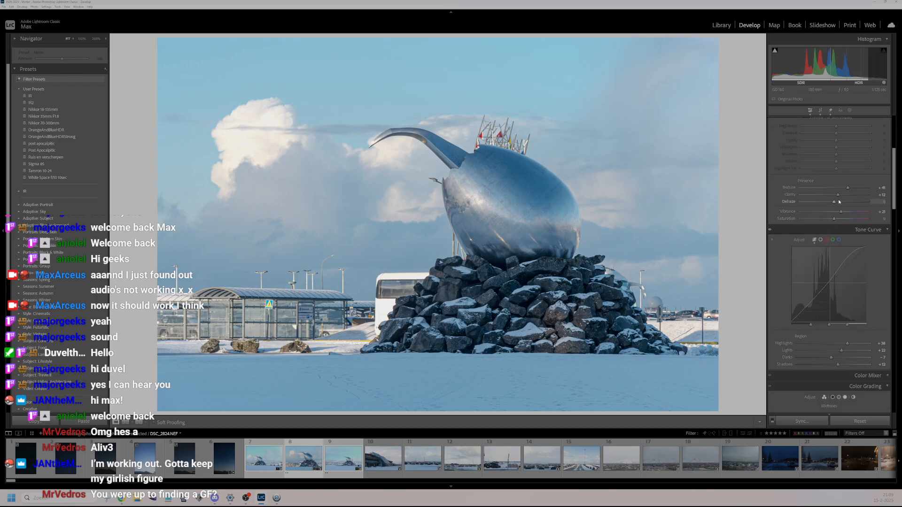
pyautogui.scroll(-3, 839, 202)
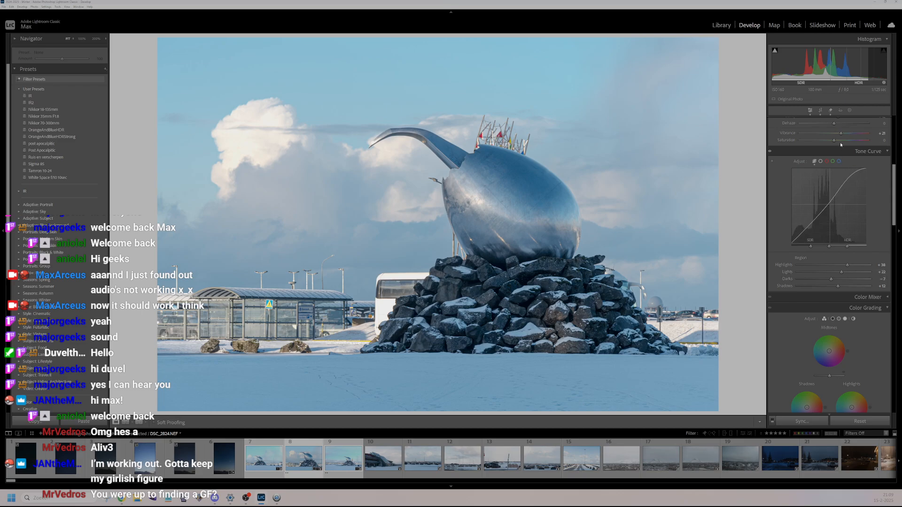
pyautogui.moveTo(841, 133); pyautogui.dragTo(831, 137)
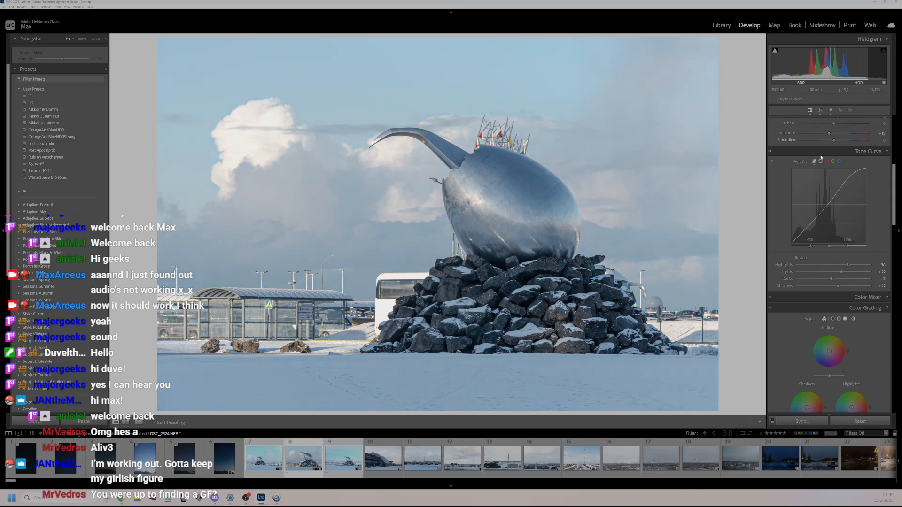
# - Reset the tone curve's Darks to 0 for the close-up sculpture photo
pyautogui.scroll(-3, 799, 215)
pyautogui.scroll(2, 824, 215)
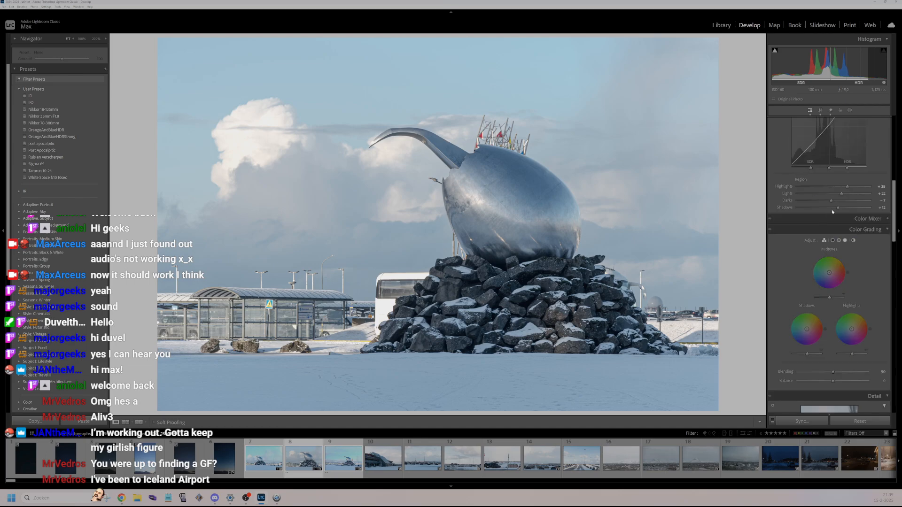
pyautogui.moveTo(832, 202); pyautogui.dragTo(839, 200)
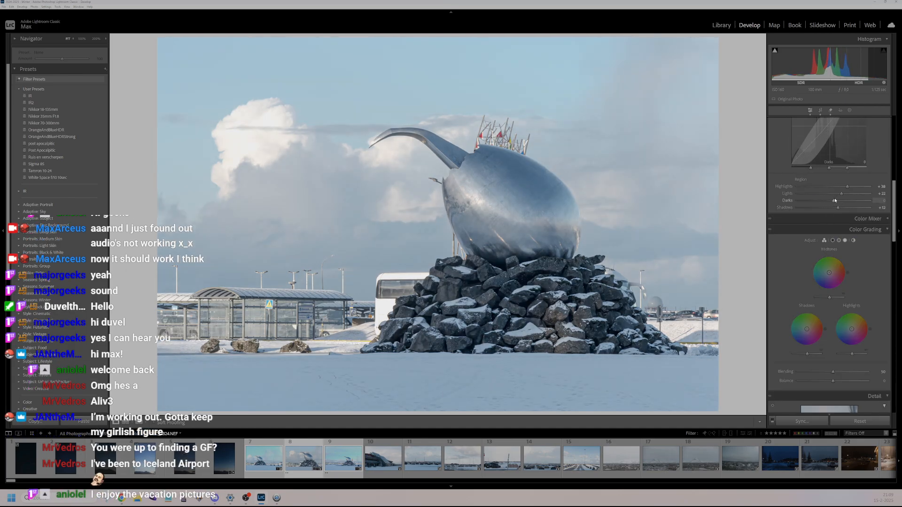
pyautogui.doubleClick(835, 200)
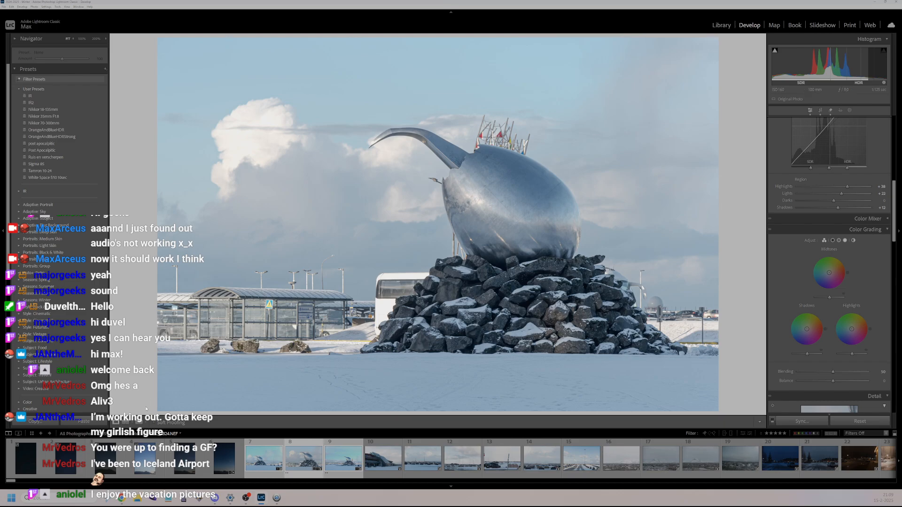
# - Lower the tone curve's Highlights to about -25 for the third sculpture photo to tame its bright sky
pyautogui.click(349, 465)
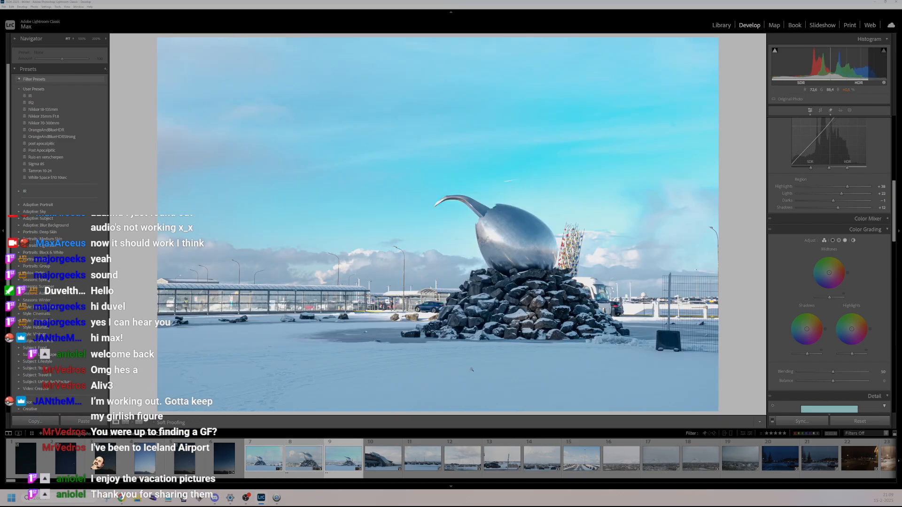
pyautogui.scroll(2, 799, 244)
pyautogui.moveTo(847, 265); pyautogui.dragTo(825, 267)
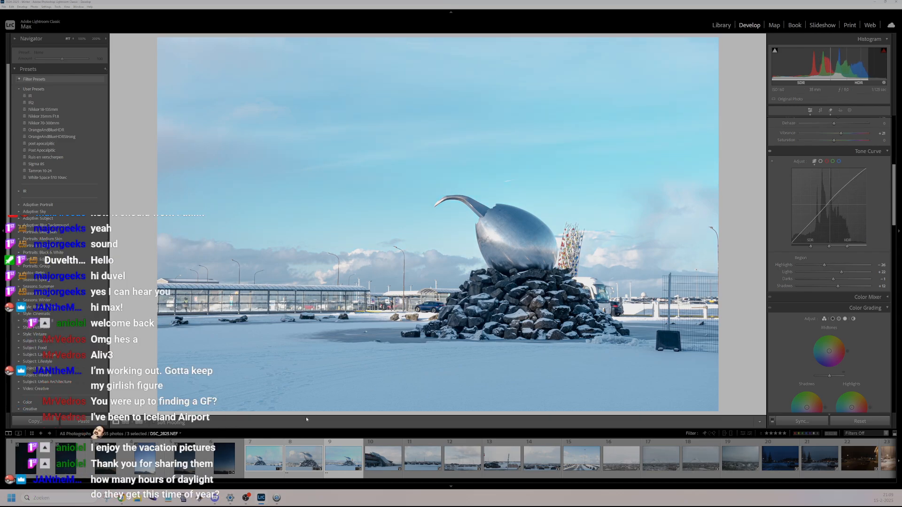
# - Reduce the first sculpture photo's tone curve Highlights to about +9 and its basic Highlights to +57
pyautogui.click(261, 462)
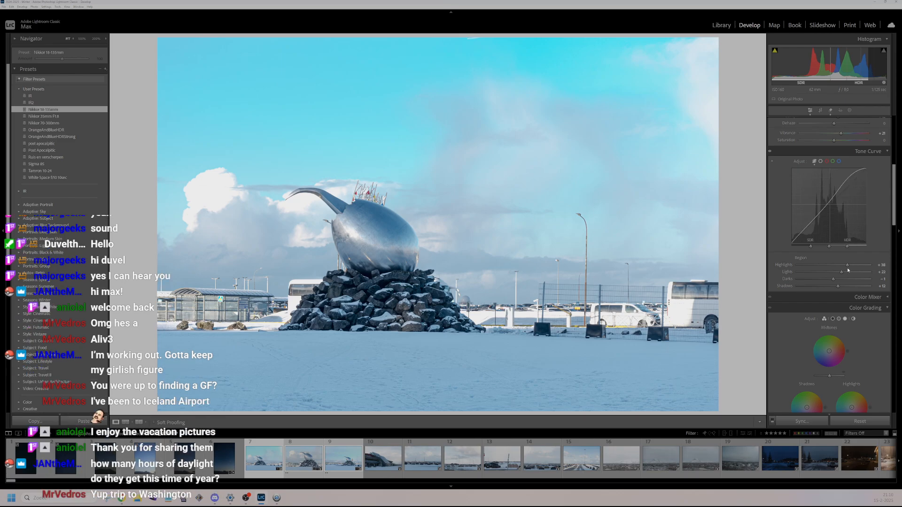
pyautogui.moveTo(847, 266); pyautogui.dragTo(840, 269)
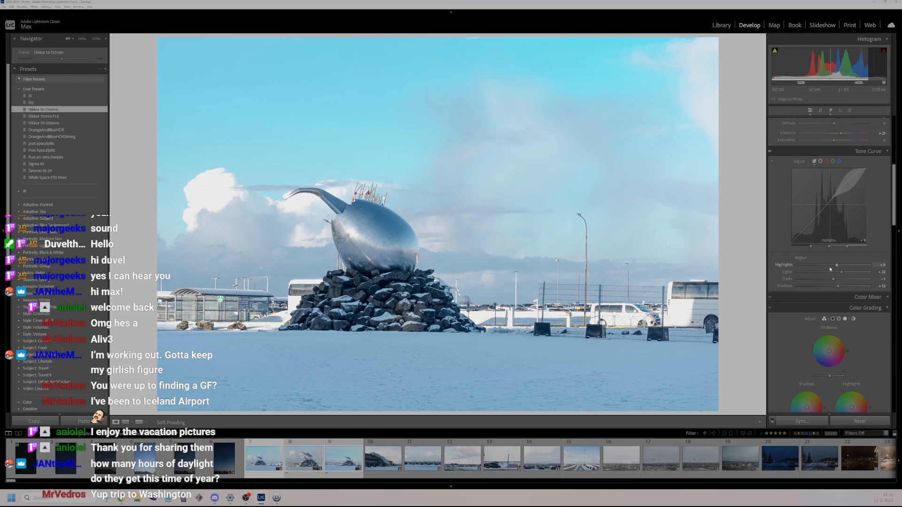
pyautogui.scroll(3, 830, 270)
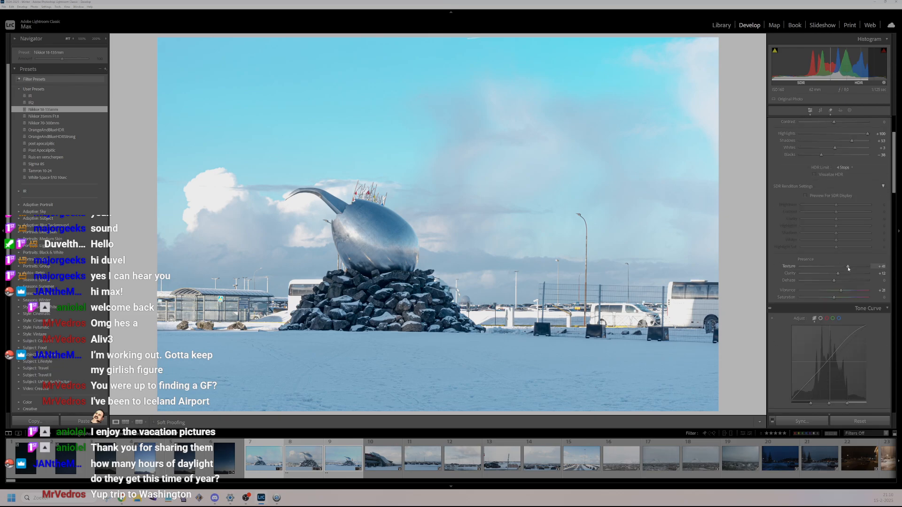
pyautogui.scroll(3, 855, 212)
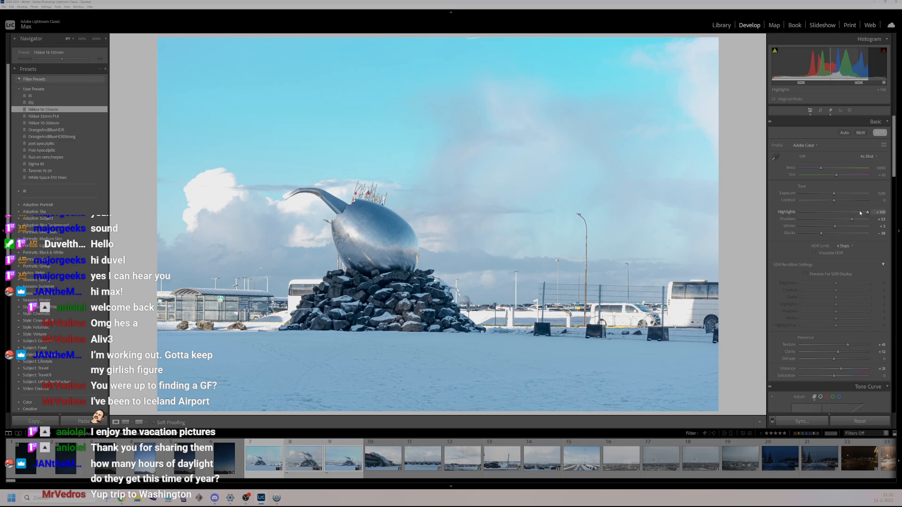
pyautogui.moveTo(853, 214); pyautogui.dragTo(852, 215)
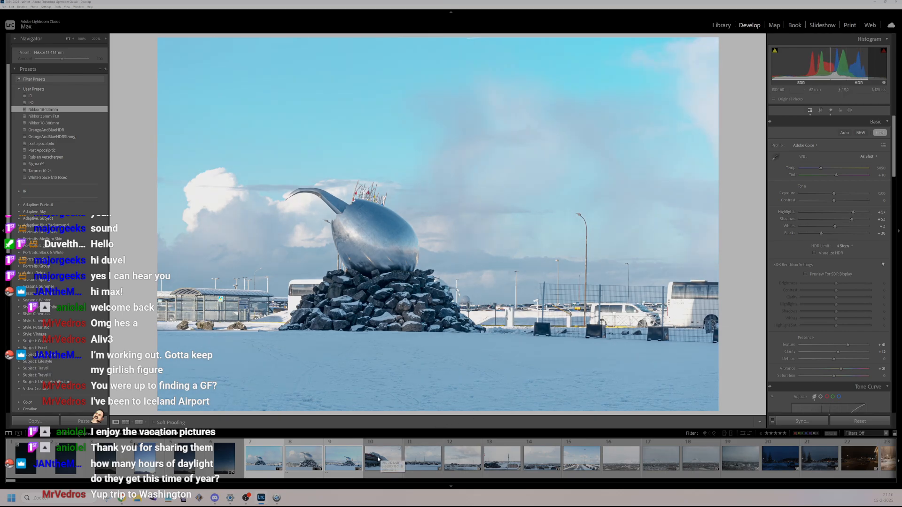
# - Rate the selected sculpture photos two stars and open the photo of the glass-roofed airport terminal
pyautogui.press('2')
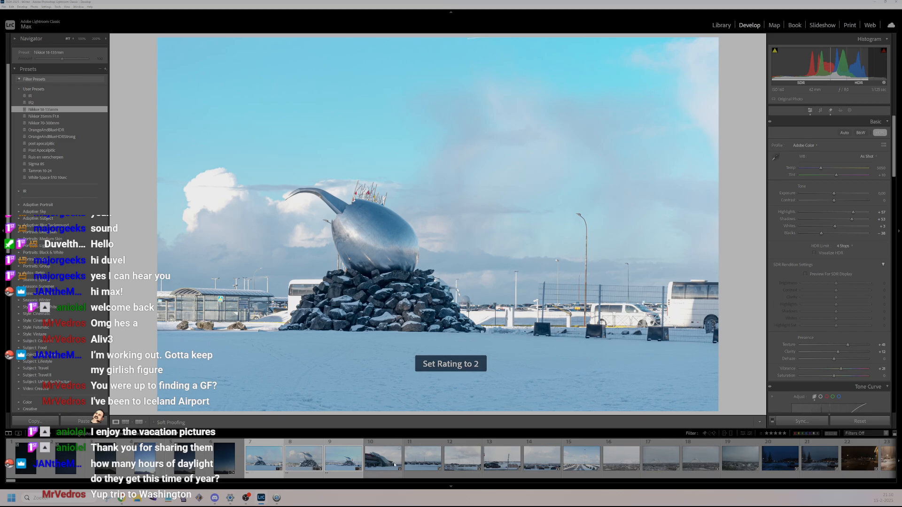
pyautogui.click(382, 464)
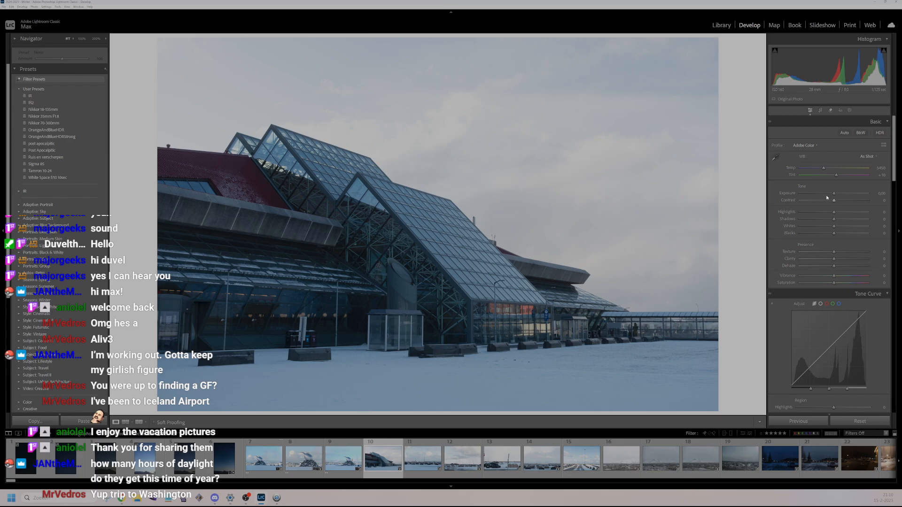
# - Enable HDR editing for the terminal photo and set Highlights to about +14, Shadows +52, Whites +61 and Blacks +36
pyautogui.click(879, 133)
pyautogui.moveTo(834, 219)
pyautogui.mouseDown()
pyautogui.moveTo(851, 219)
pyautogui.moveTo(853, 229)
pyautogui.moveTo(845, 234)
pyautogui.moveTo(838, 212)
pyautogui.mouseUp()
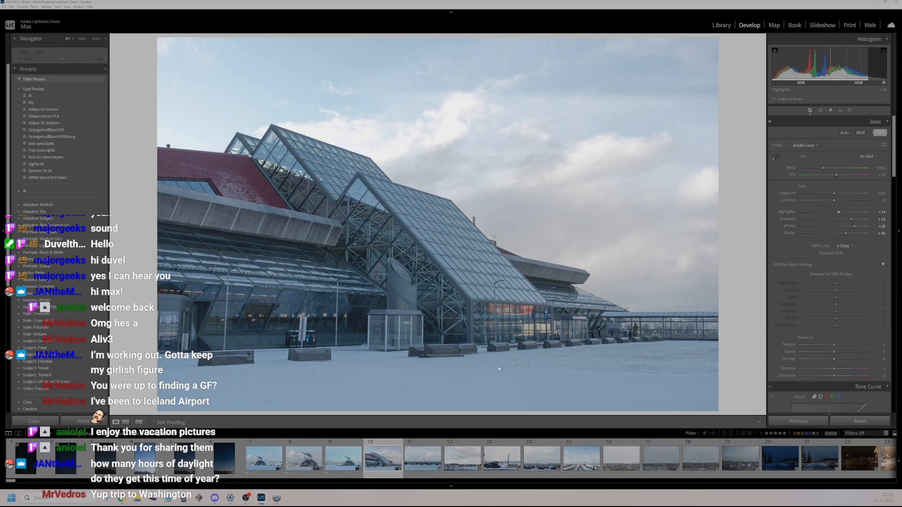
# - Open the last photo of the series, the moonlit boat on the shore
pyautogui.scroll(-10, 212, 462)
pyautogui.scroll(-15, 213, 462)
pyautogui.scroll(-15, 213, 463)
pyautogui.scroll(-15, 212, 462)
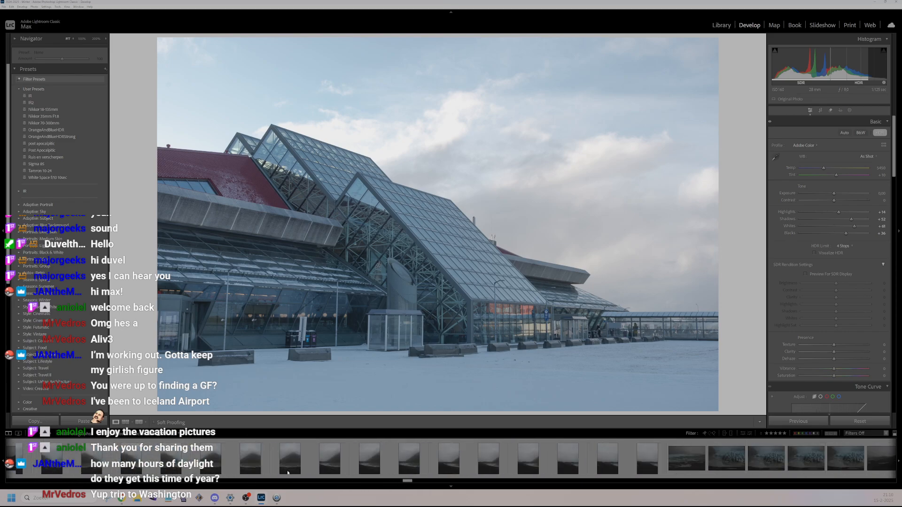
pyautogui.scroll(-5, 291, 472)
pyautogui.moveTo(448, 478); pyautogui.dragTo(893, 478)
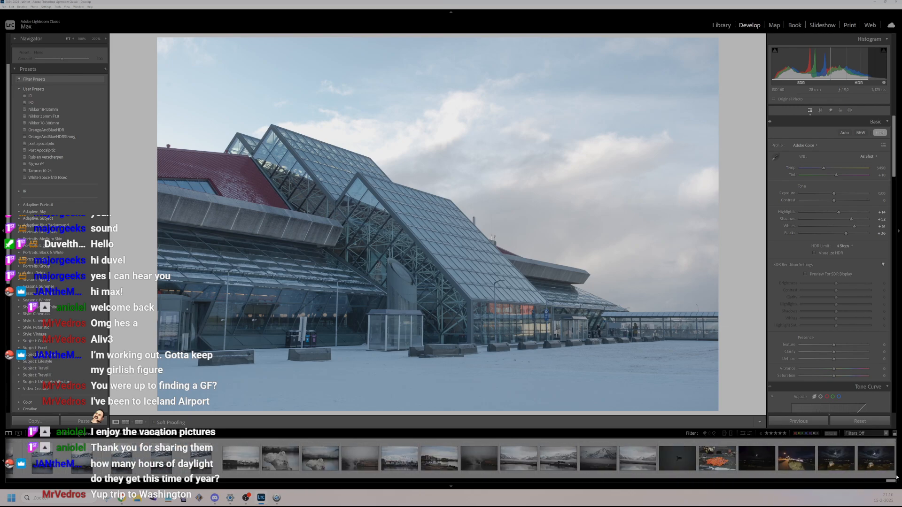
pyautogui.click(879, 458)
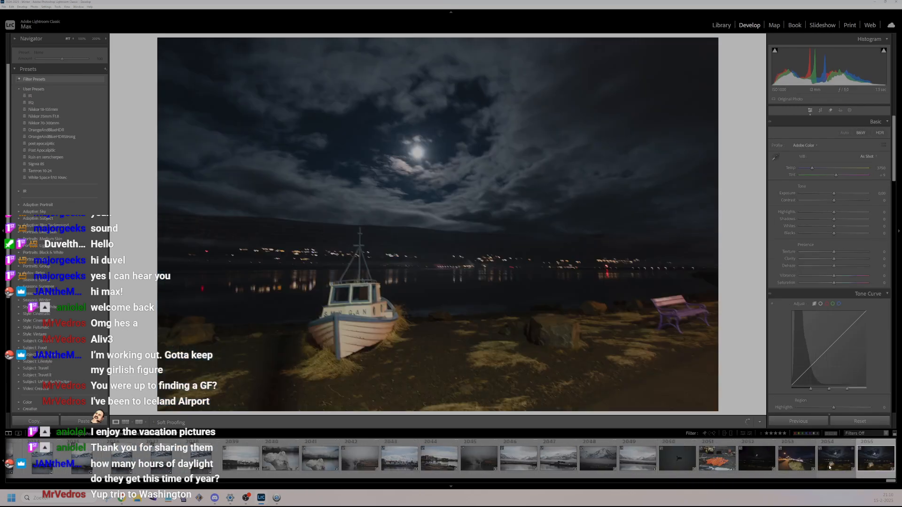
# - Extend the selection back to the first sculpture photo and make the airport terminal photo the active one
pyautogui.scroll(3, 365, 472)
pyautogui.scroll(15, 365, 472)
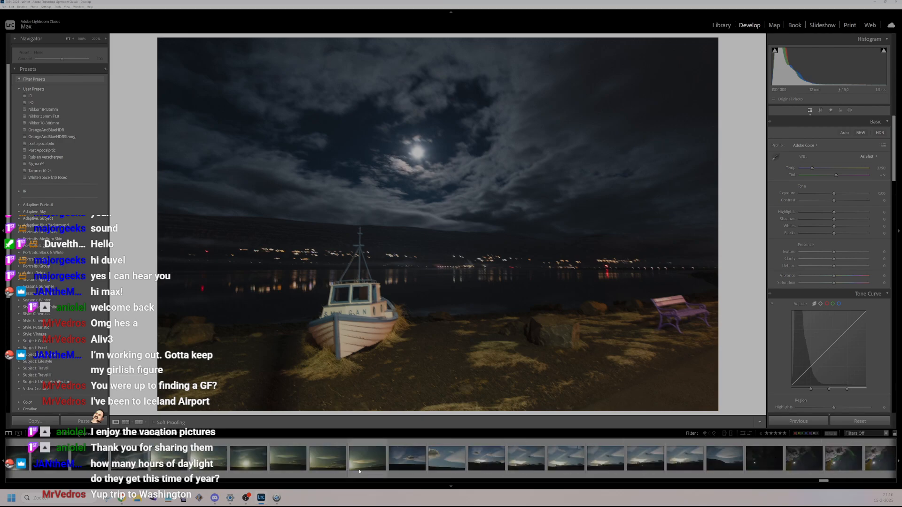
pyautogui.scroll(5, 348, 471)
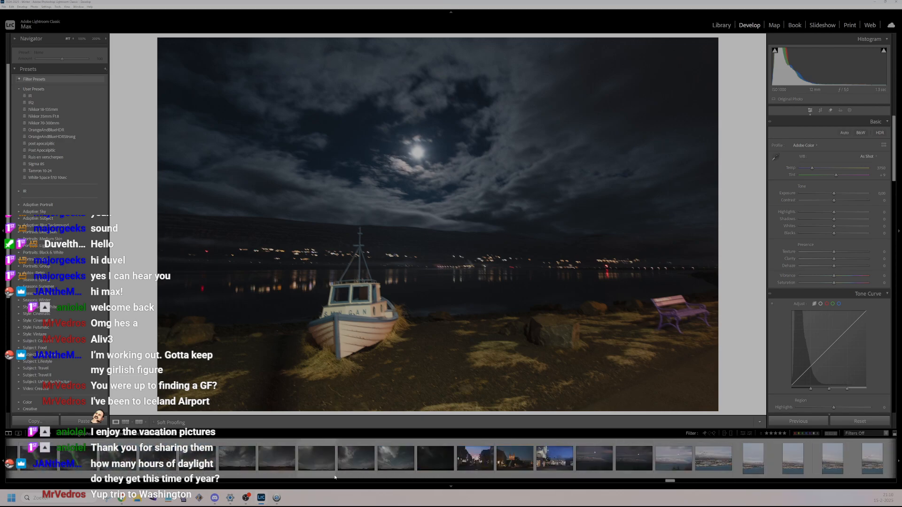
pyautogui.moveTo(651, 484); pyautogui.dragTo(12, 487)
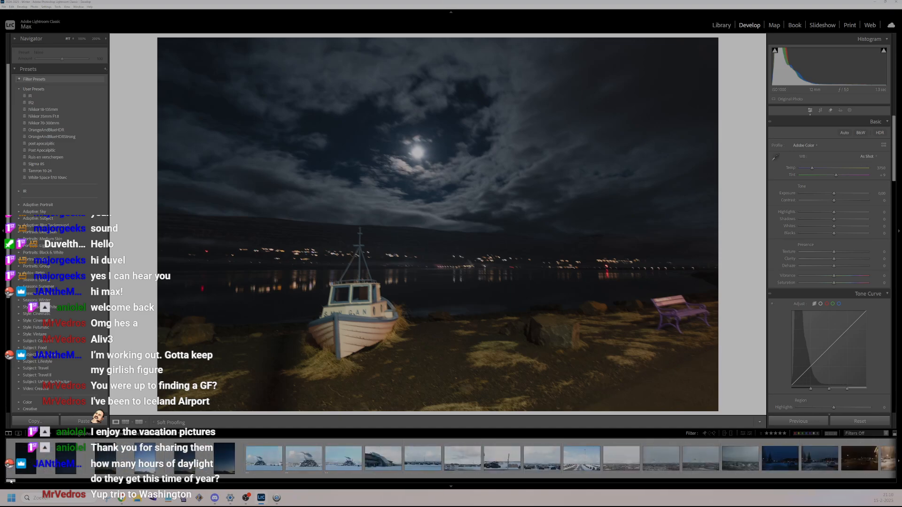
pyautogui.keyDown('shift'); pyautogui.click(267, 465); pyautogui.keyUp('shift')
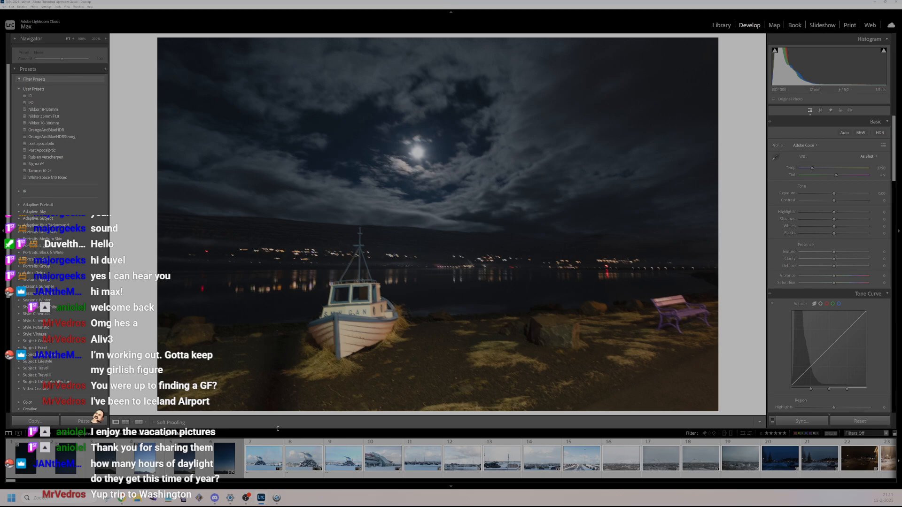
pyautogui.click(383, 459)
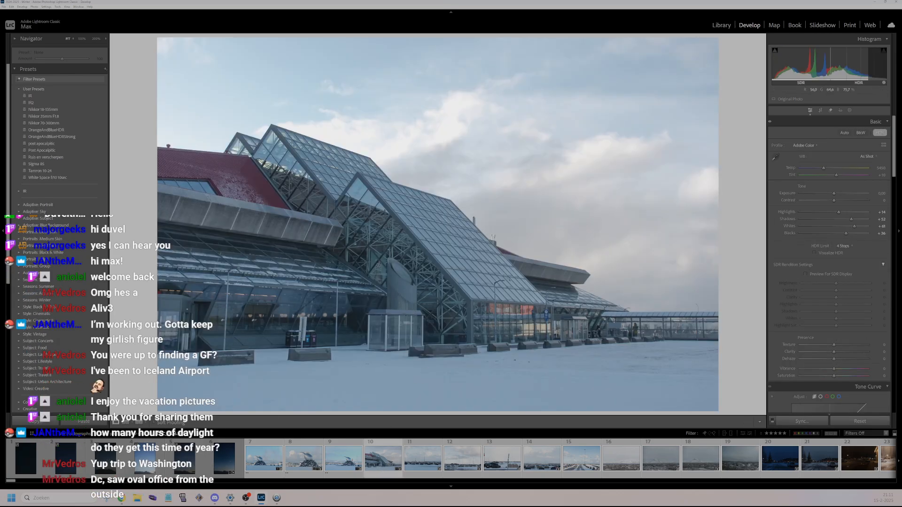
# - Set the terminal photo's Shadows to +33 and Whites to about +44, lower Highlights slightly, and raise Texture, Clarity and Vibrance
pyautogui.moveTo(840, 213); pyautogui.dragTo(849, 228)
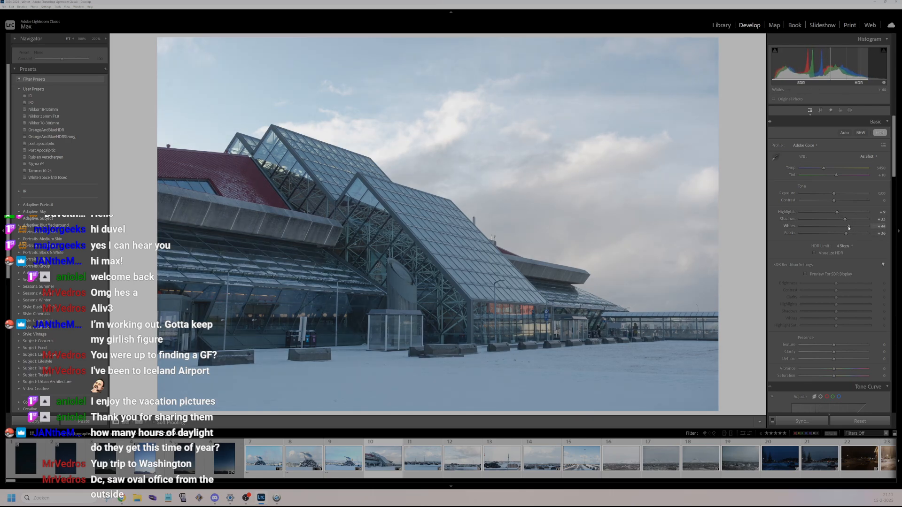
pyautogui.moveTo(834, 369); pyautogui.dragTo(844, 346)
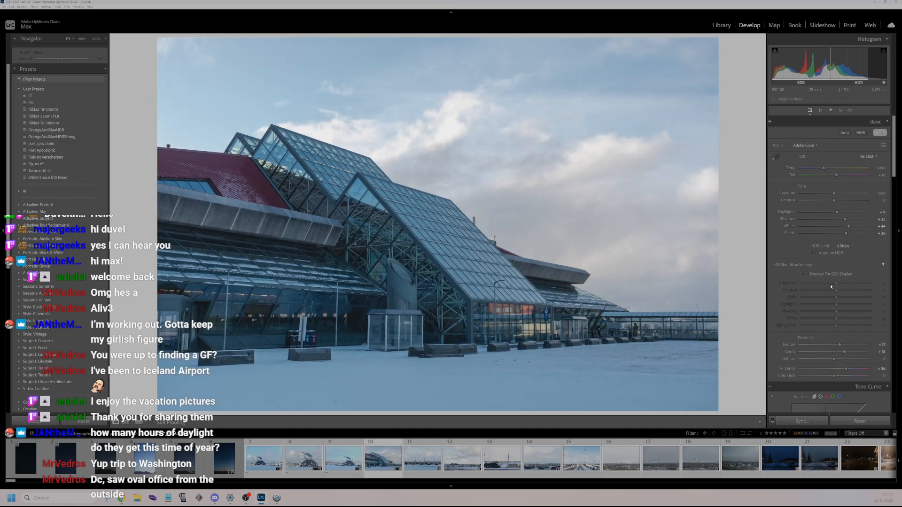
# - Remove the small spot in the sky near the upper-left edge of the terminal photo
pyautogui.click(831, 110)
pyautogui.click(169, 84)
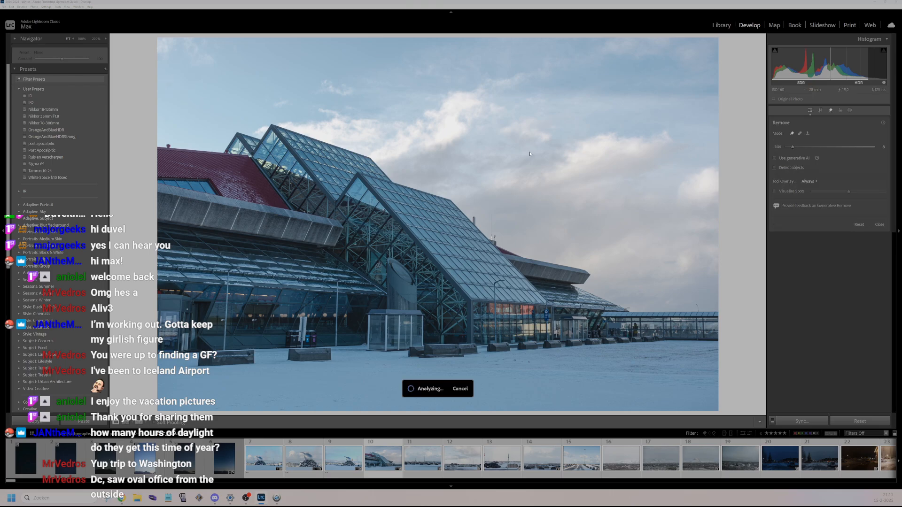
pyautogui.click(829, 110)
# - Shape the terminal photo's tone curve with Highlights at +52, Lights at about +16 and slightly lowered Darks
pyautogui.scroll(-3, 835, 337)
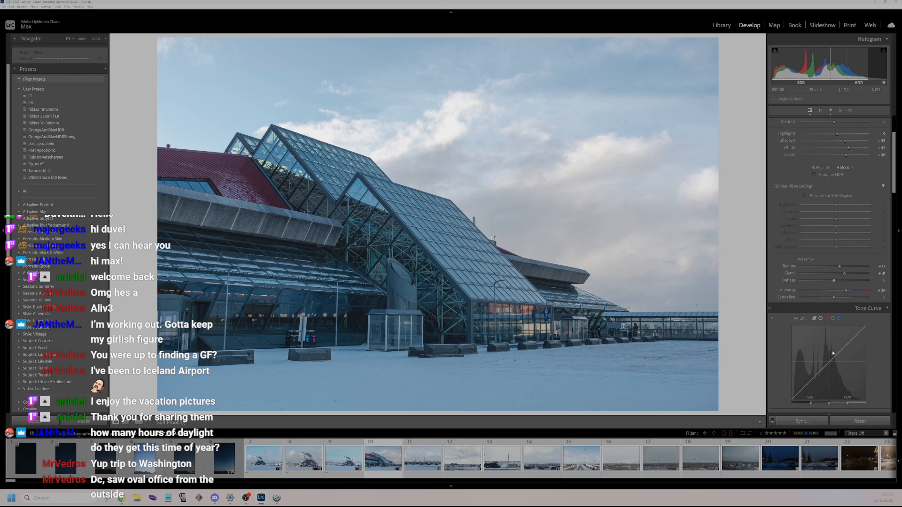
pyautogui.moveTo(833, 351)
pyautogui.mouseDown()
pyautogui.moveTo(841, 361)
pyautogui.moveTo(827, 366)
pyautogui.mouseUp()
pyautogui.doubleClick(826, 365)
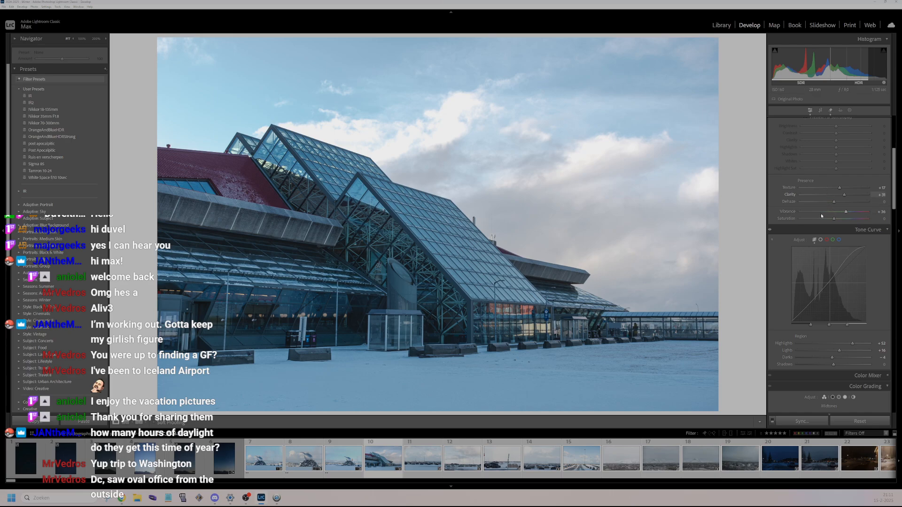
# - Lower the terminal photo's basic Highlights to about -22 and fine-tune the tone curve's Darks and Shadows
pyautogui.scroll(3, 829, 219)
pyautogui.moveTo(837, 212); pyautogui.dragTo(827, 212)
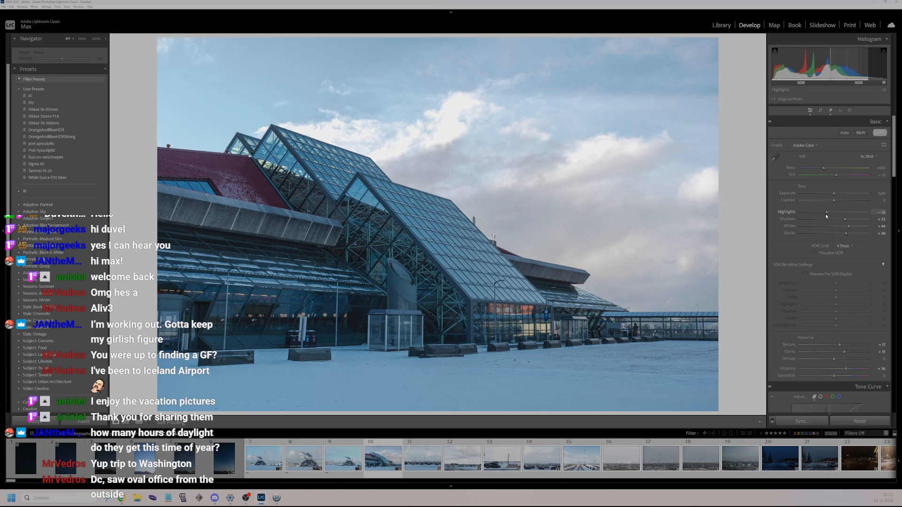
pyautogui.scroll(-5, 832, 253)
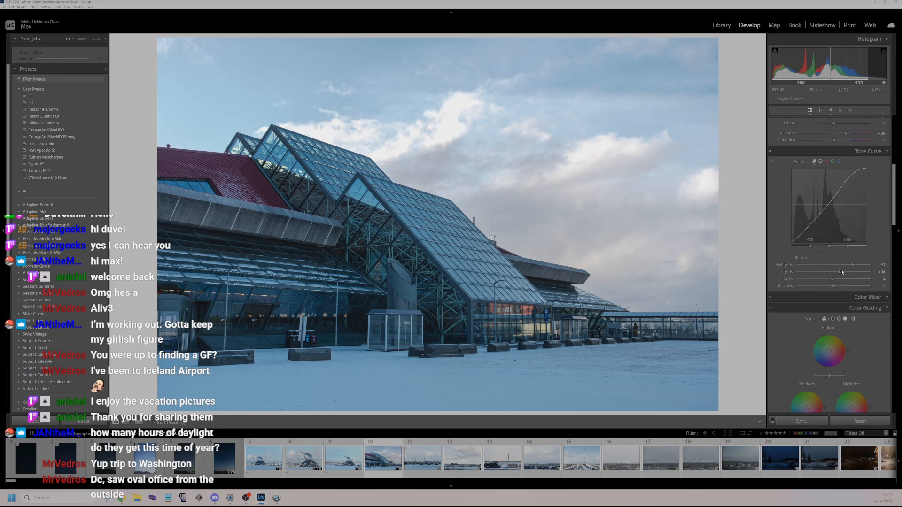
pyautogui.moveTo(833, 280); pyautogui.dragTo(835, 289)
# - Select only the terminal photo and rate it two stars
pyautogui.click(377, 473)
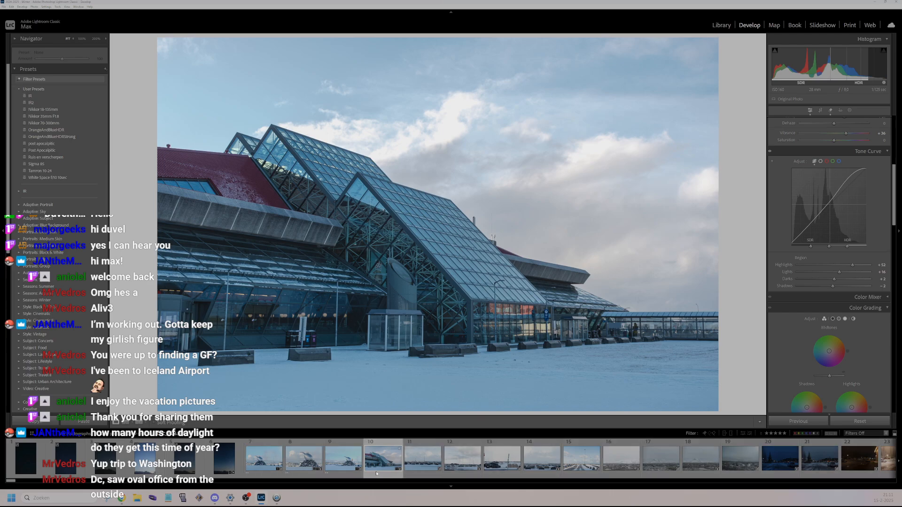
pyautogui.press('2')
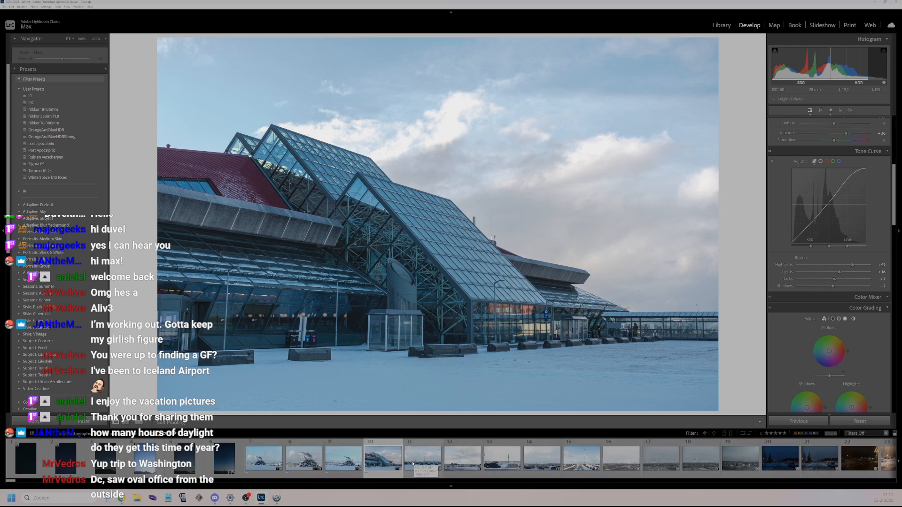
# - On the snowy container-lot photo, set Highlights to about -63, Shadows +52 and Whites +60, and raise Texture, Clarity and Vibrance
pyautogui.scroll(-5, 415, 463)
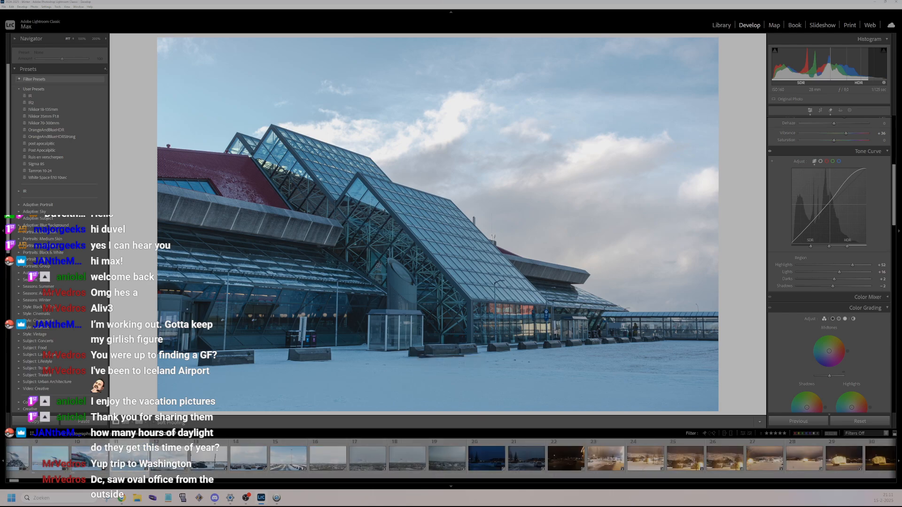
pyautogui.press('Right')
pyautogui.scroll(10, 845, 188)
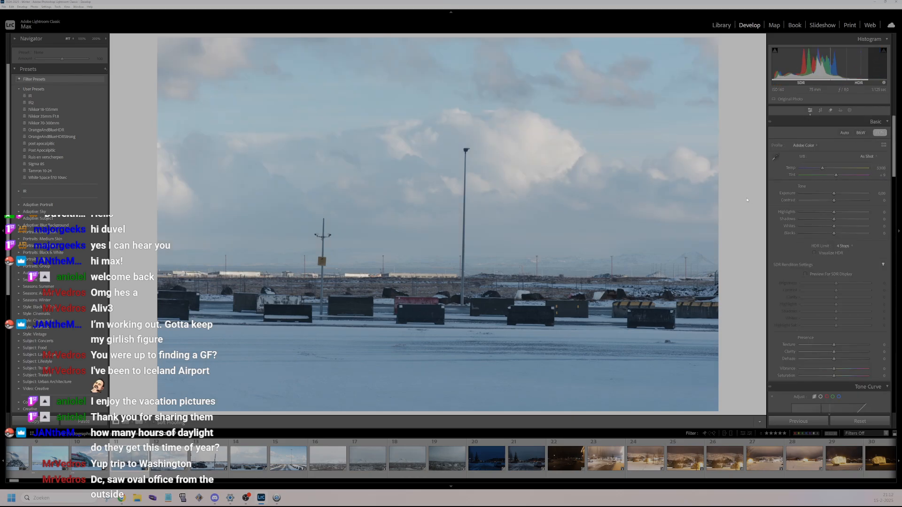
pyautogui.click(503, 260)
pyautogui.click(504, 259)
pyautogui.moveTo(834, 212); pyautogui.dragTo(836, 238)
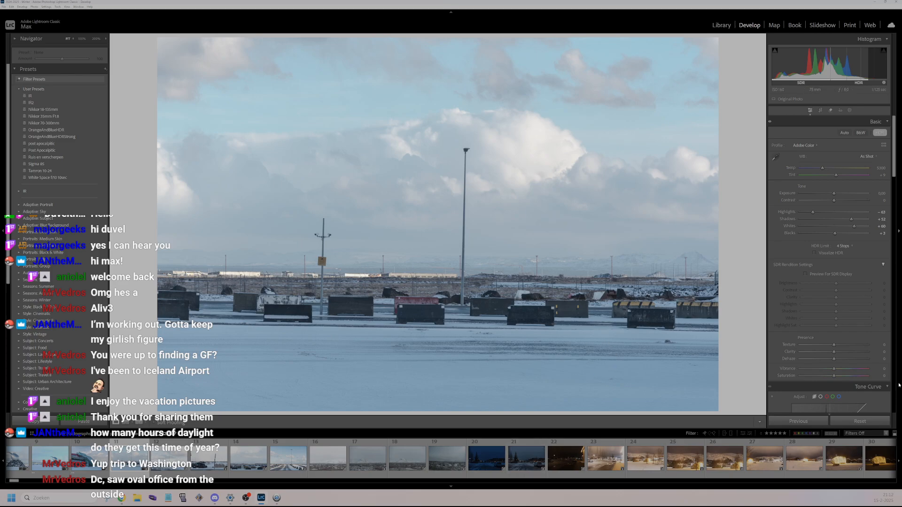
pyautogui.moveTo(834, 369); pyautogui.dragTo(843, 347)
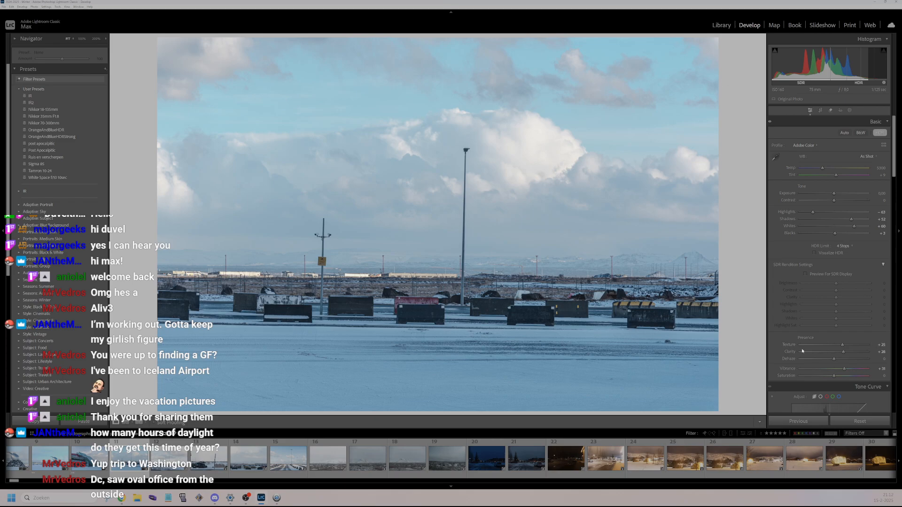
# - Set the container photo's tone curve to about Highlights +33, Lights +17, Darks +11 and Shadows -7, and rate it two stars
pyautogui.scroll(-3, 825, 268)
pyautogui.scroll(-3, 825, 268)
pyautogui.moveTo(835, 343); pyautogui.dragTo(831, 365)
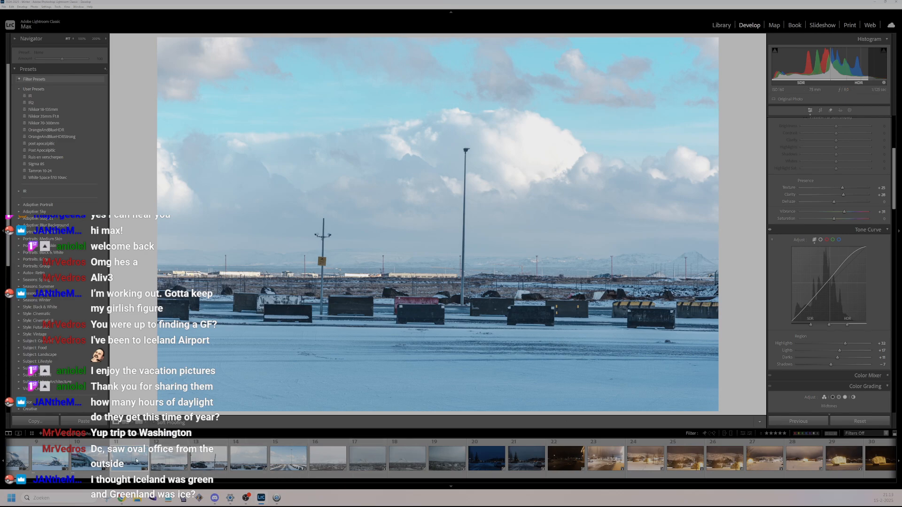
pyautogui.press('2')
# - On the car park photo with lamp posts, set Highlights to about -46, Shadows +45, Whites +50 and Blacks -16
pyautogui.scroll(3, 844, 264)
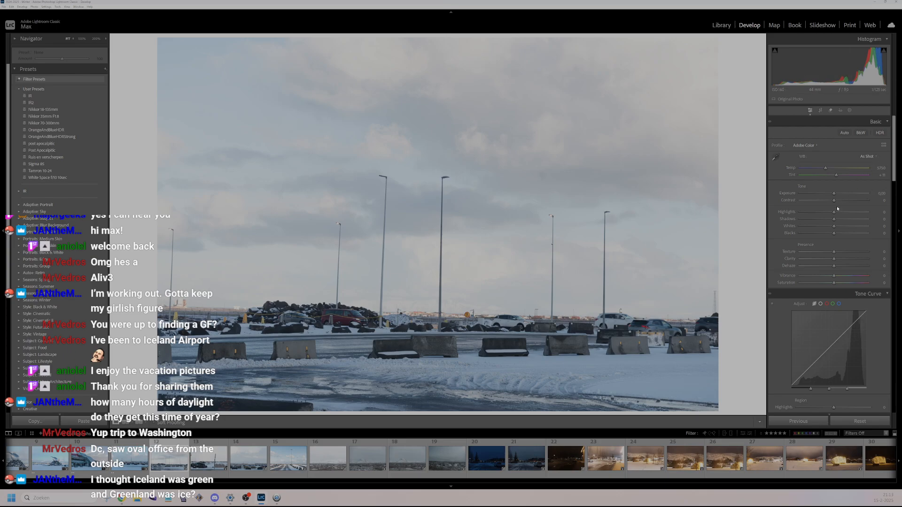
pyautogui.click(849, 219)
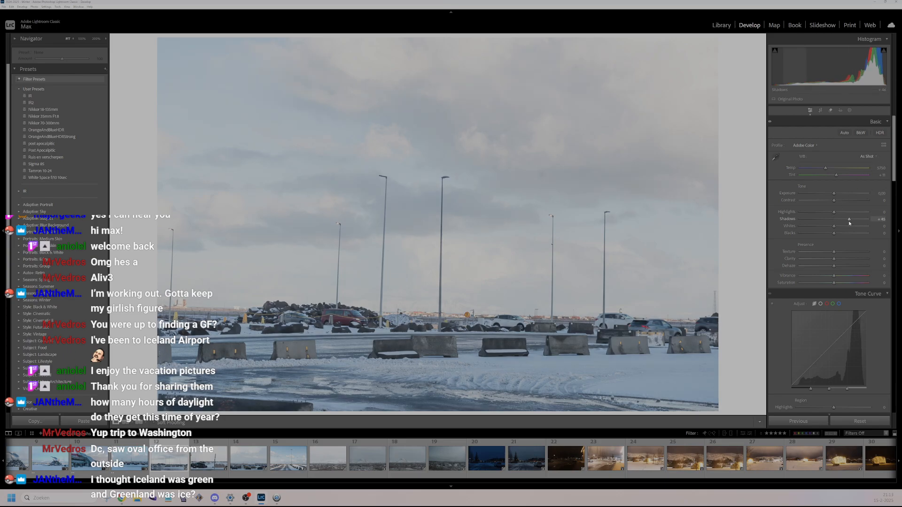
pyautogui.click(851, 227)
pyautogui.click(819, 212)
pyautogui.moveTo(819, 214); pyautogui.dragTo(817, 214)
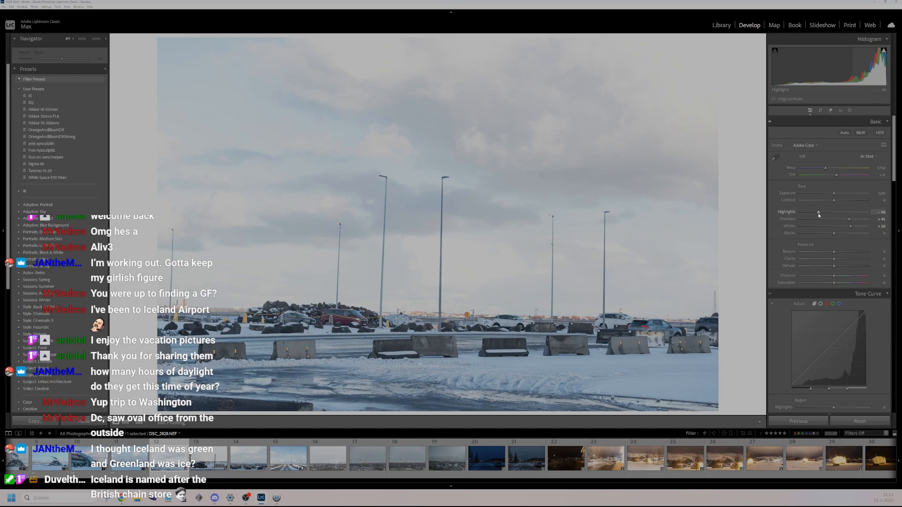
pyautogui.click(829, 234)
pyautogui.moveTo(828, 238); pyautogui.dragTo(827, 235)
# - Raise the car park photo's Vibrance to about +45, Clarity to +15 and Texture to +22
pyautogui.click(849, 277)
pyautogui.moveTo(848, 277); pyautogui.dragTo(849, 277)
pyautogui.moveTo(841, 261); pyautogui.dragTo(847, 253)
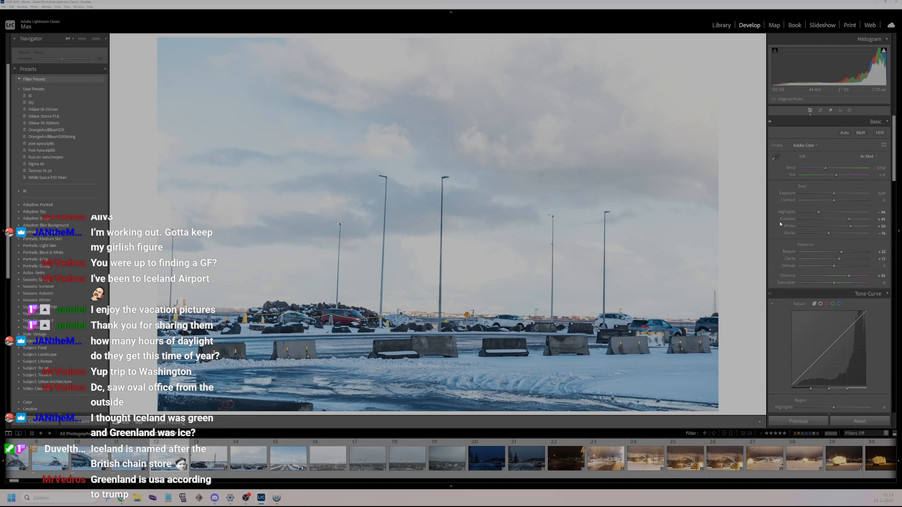
# - Raise the car park photo's tone curve Highlights to about +46 and enable HDR editing
pyautogui.scroll(-5, 816, 226)
pyautogui.moveTo(834, 254)
pyautogui.mouseDown()
pyautogui.moveTo(860, 255)
pyautogui.moveTo(850, 255)
pyautogui.mouseUp()
pyautogui.scroll(5, 870, 203)
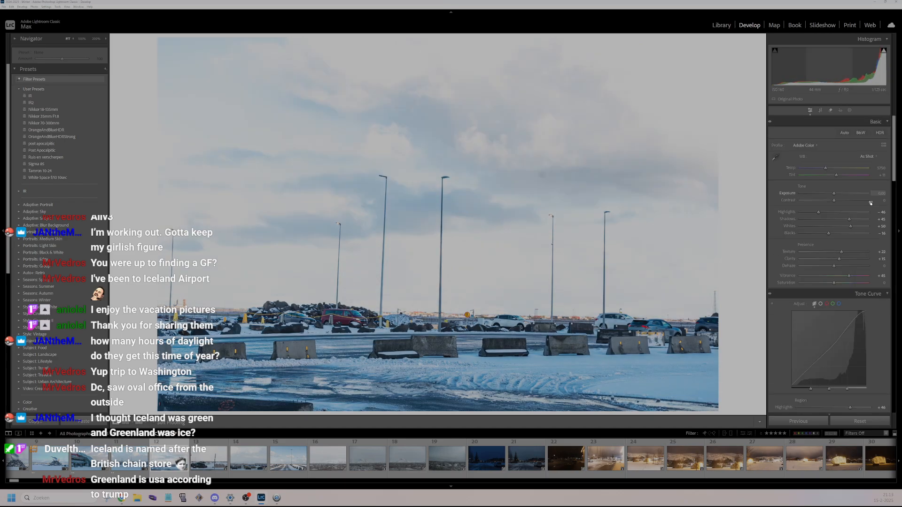
pyautogui.click(880, 133)
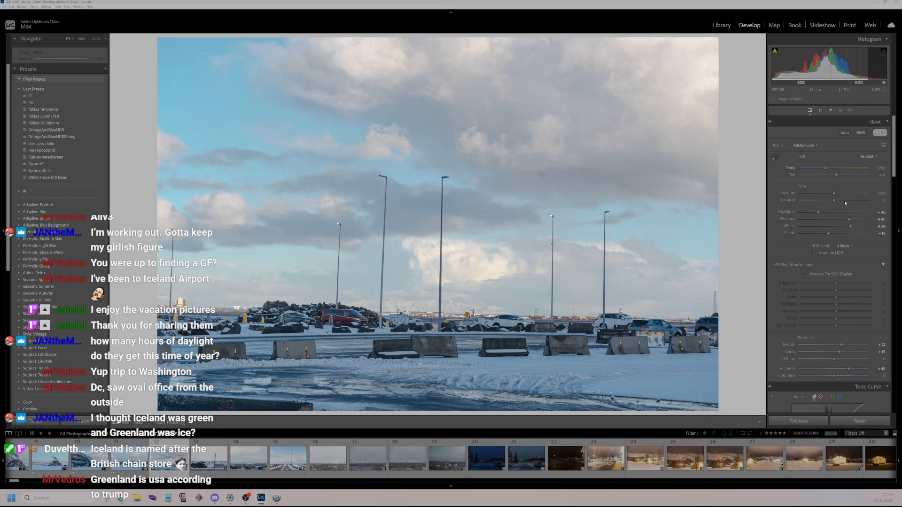
# - Fine-tune the car park photo's tone curve and set its basic Highlights to about -41
pyautogui.scroll(-5, 825, 292)
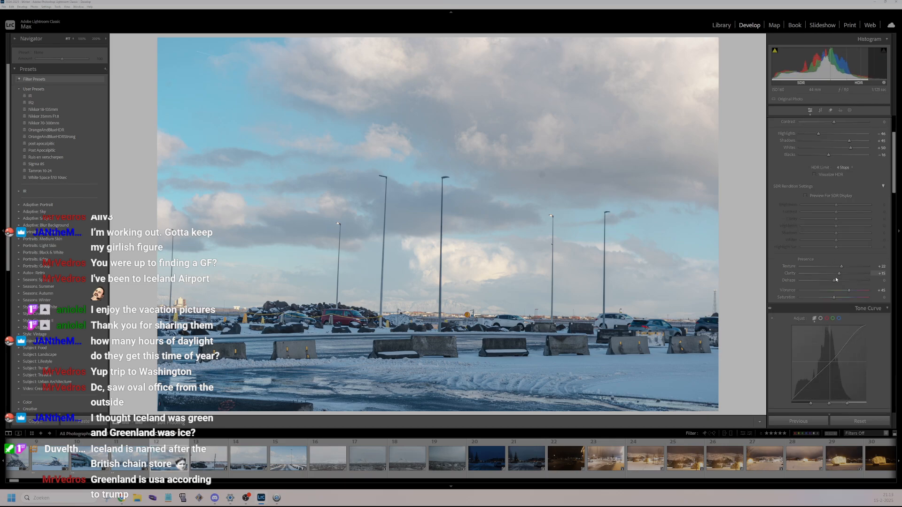
pyautogui.moveTo(830, 362); pyautogui.dragTo(837, 367)
pyautogui.scroll(4, 833, 295)
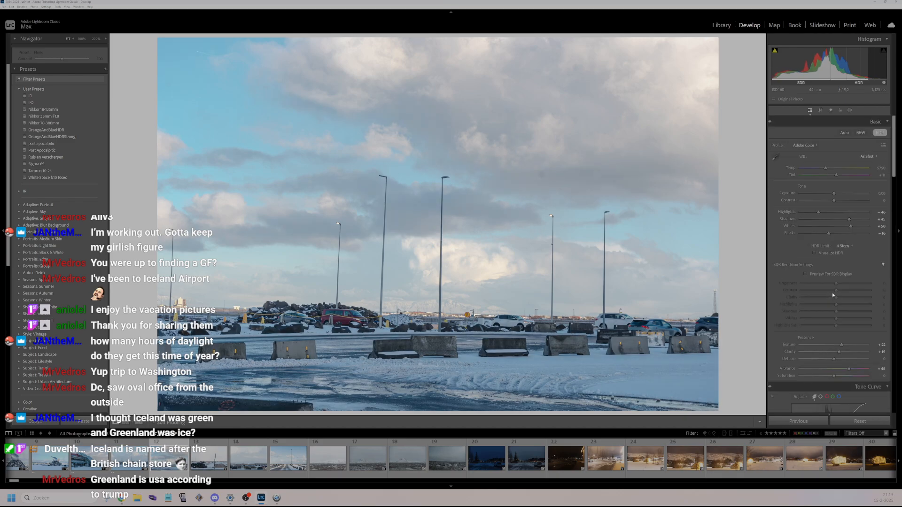
pyautogui.moveTo(811, 213); pyautogui.dragTo(821, 212)
# - Straighten the car park photo with a crop angle of -1.44 and apply the crop
pyautogui.click(820, 110)
pyautogui.moveTo(739, 304); pyautogui.dragTo(757, 305)
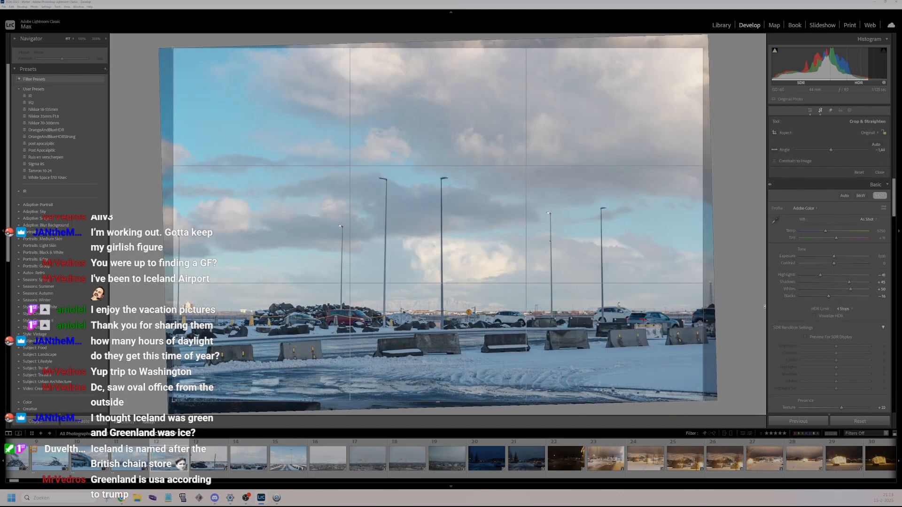
pyautogui.click(880, 173)
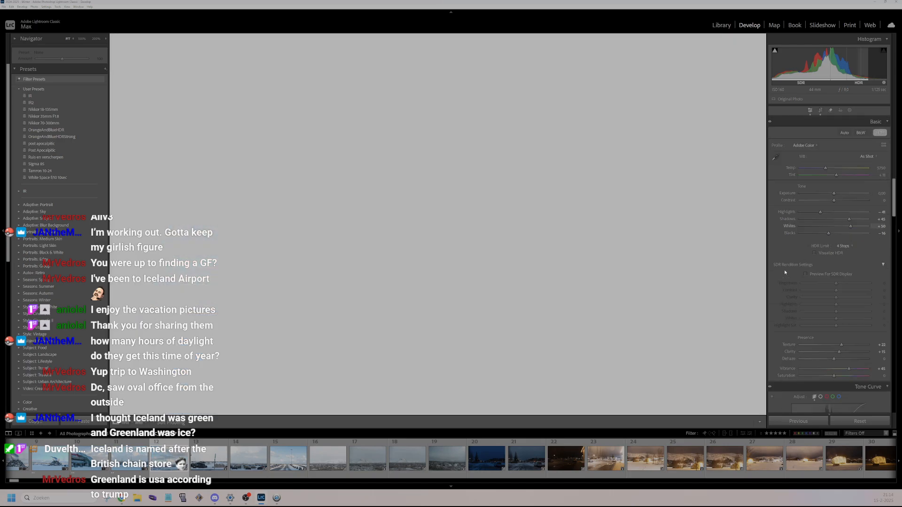
# - Try shifting the car park photo's Blue hue to +32 in the Color Mixer, and undo it
pyautogui.scroll(-5, 799, 264)
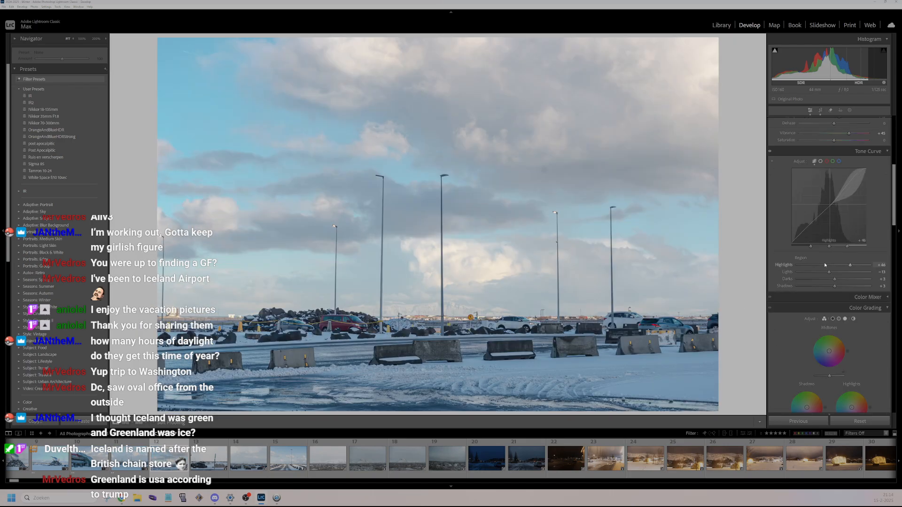
pyautogui.scroll(-2, 825, 265)
pyautogui.click(845, 221)
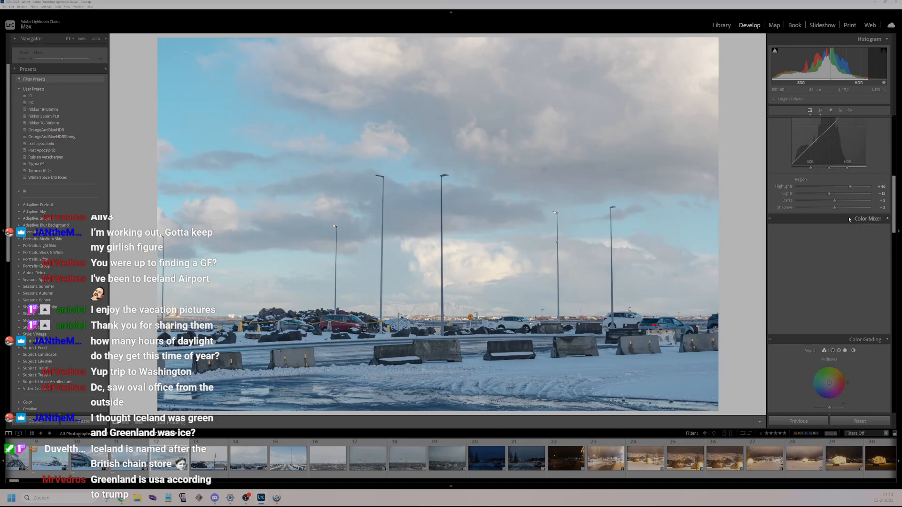
pyautogui.scroll(-3, 844, 235)
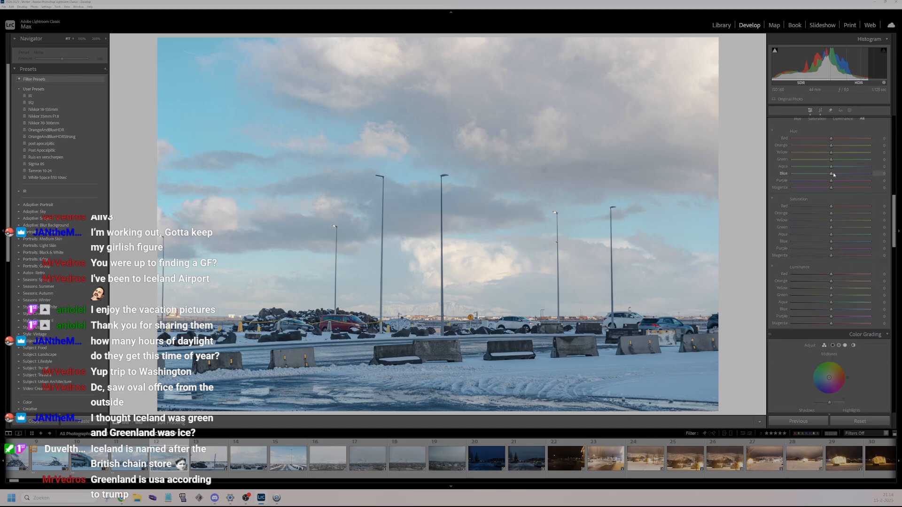
pyautogui.moveTo(835, 175)
pyautogui.mouseDown()
pyautogui.moveTo(872, 173)
pyautogui.moveTo(846, 177)
pyautogui.mouseUp()
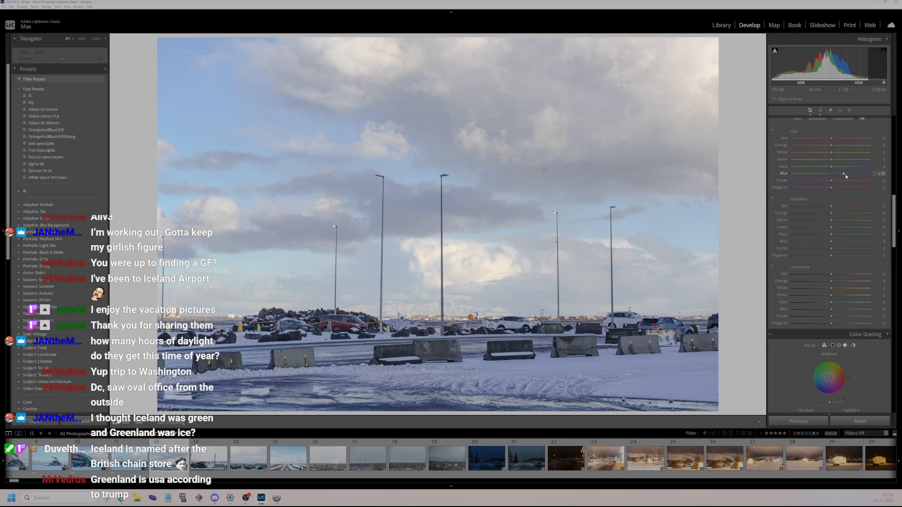
pyautogui.hotkey('ctrl', 'z')
pyautogui.scroll(5, 846, 340)
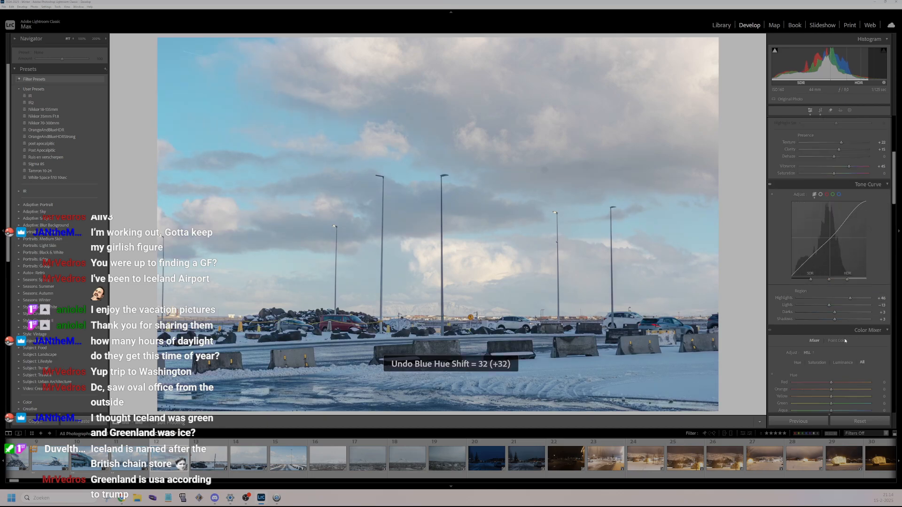
pyautogui.click(858, 331)
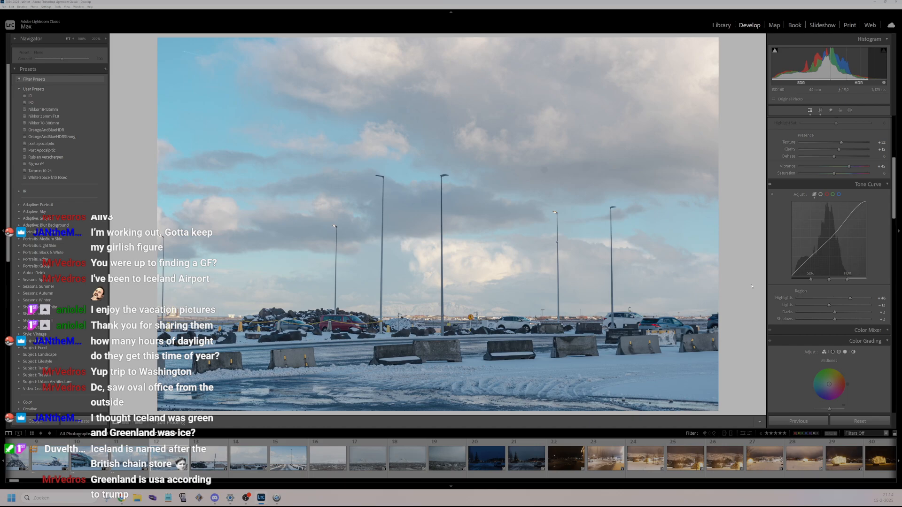
# - Rate the car park photo 2 stars and inspect photo 13 with the leaning signpost
pyautogui.press('2')
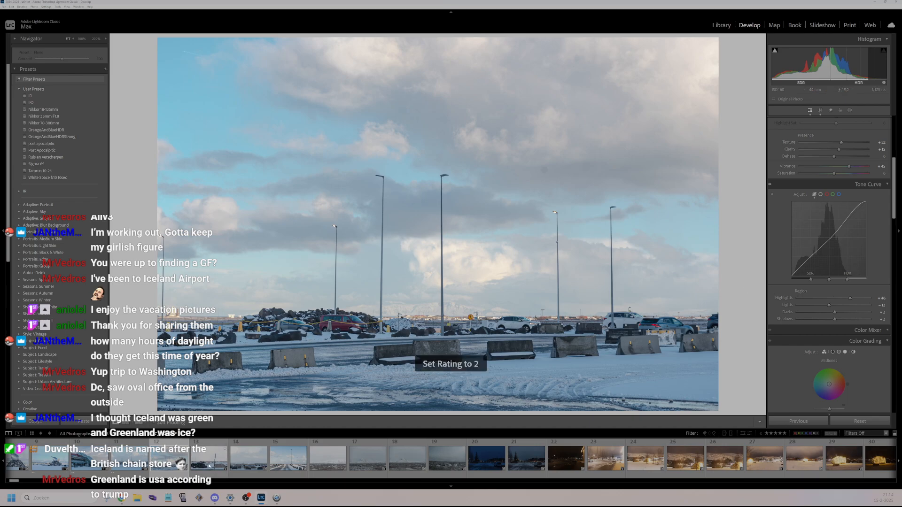
pyautogui.click(209, 466)
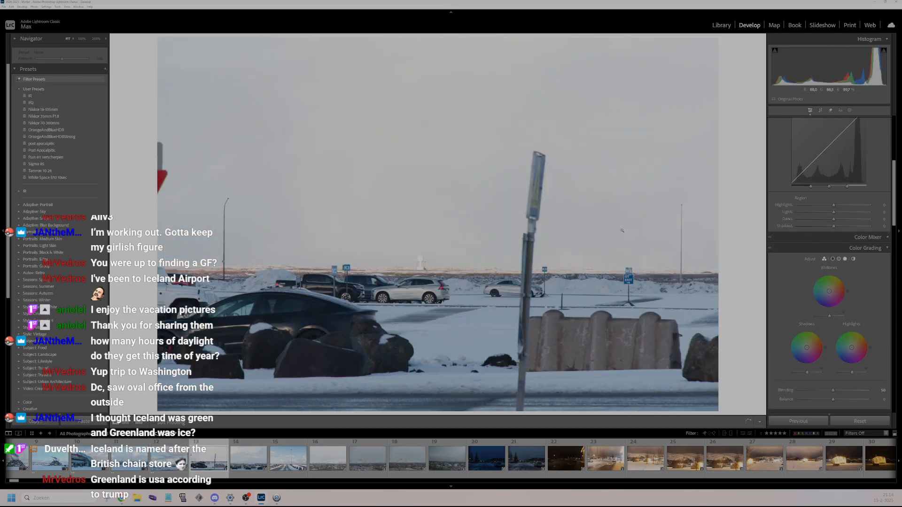
pyautogui.click(464, 265)
pyautogui.click(463, 265)
# - Synchronize the develop settings of car park photo 12 to photos 13 through 15
pyautogui.click(291, 459)
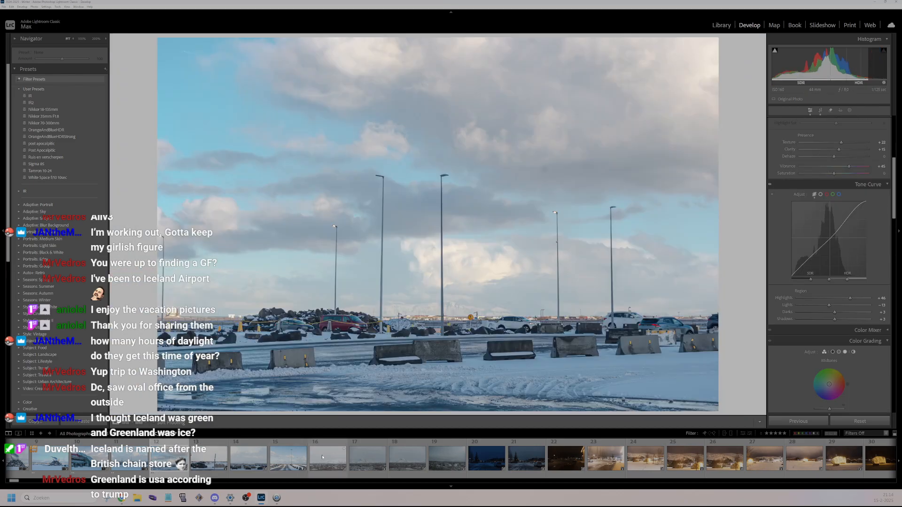
pyautogui.keyDown('shift'); pyautogui.click(294, 459); pyautogui.keyUp('shift')
pyautogui.keyDown('ctrl'); pyautogui.click(336, 461); pyautogui.keyUp('ctrl')
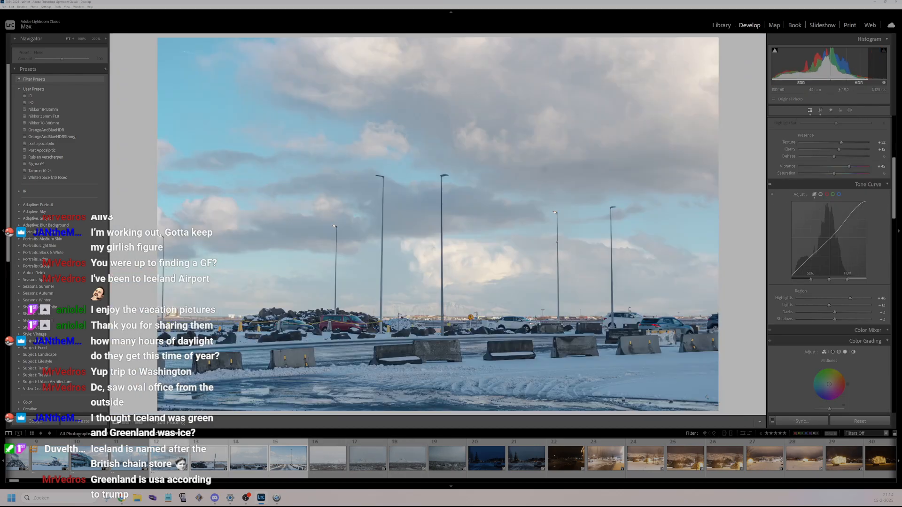
pyautogui.click(802, 421)
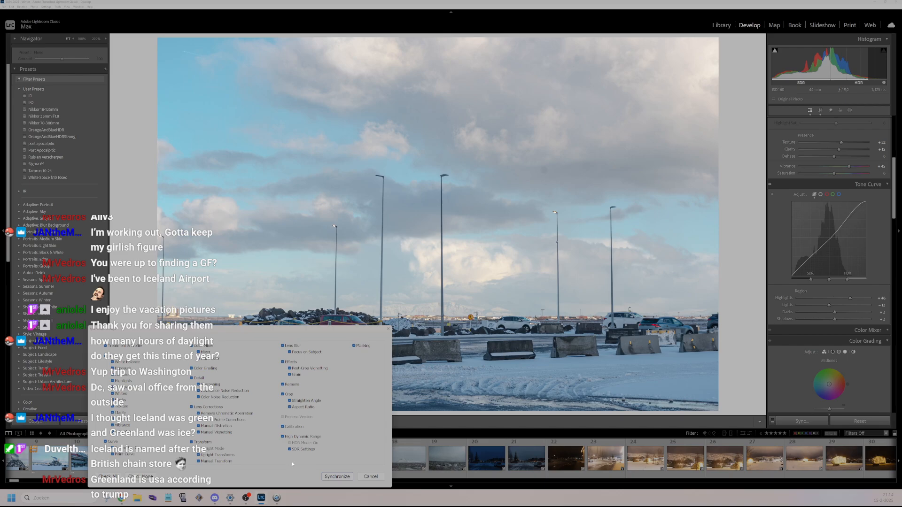
pyautogui.click(341, 477)
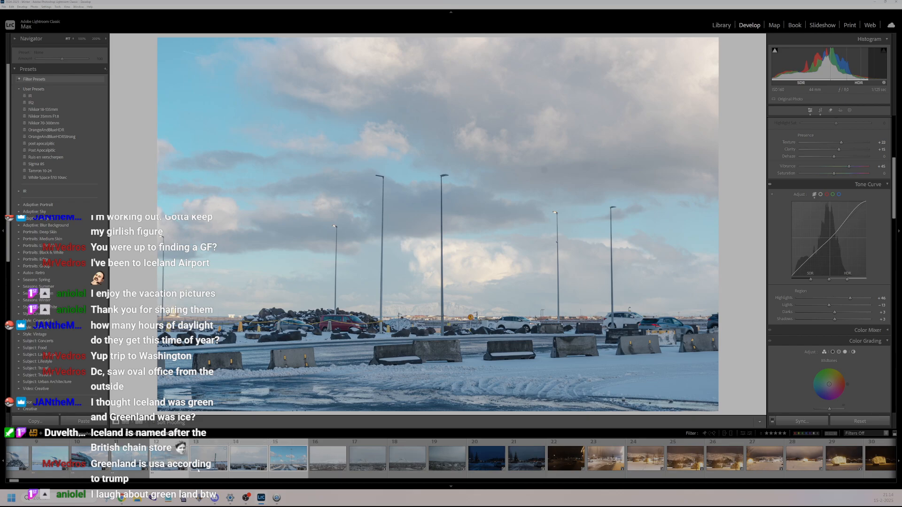
# - Reset photo 13's crop, straighten it to an angle of about -0.54, and rate it 2 stars
pyautogui.click(209, 449)
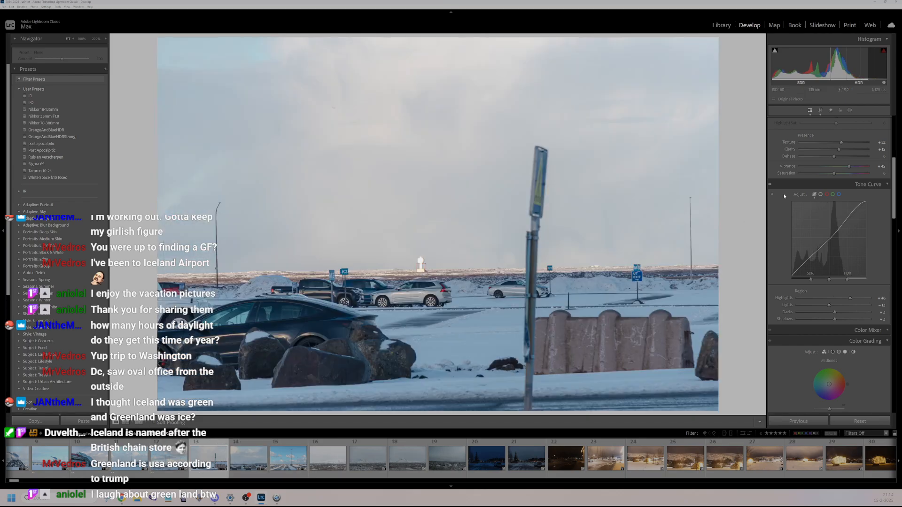
pyautogui.click(821, 110)
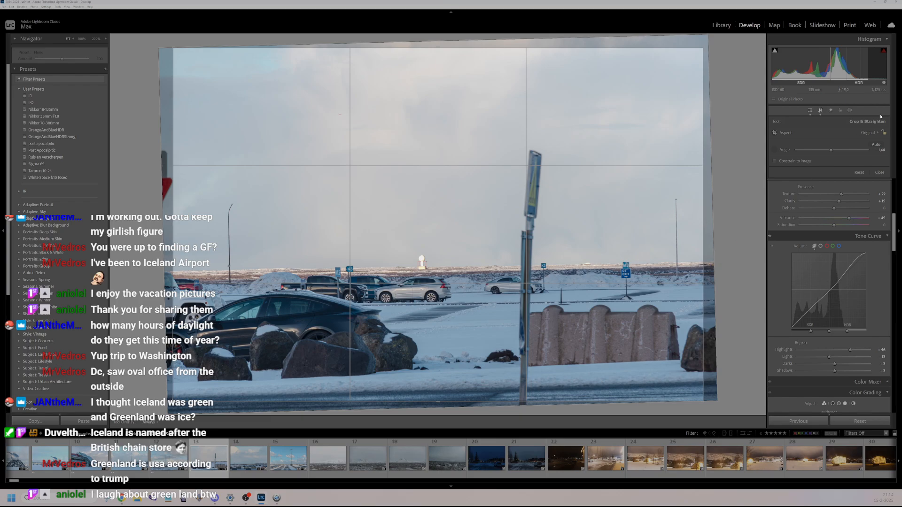
pyautogui.click(859, 172)
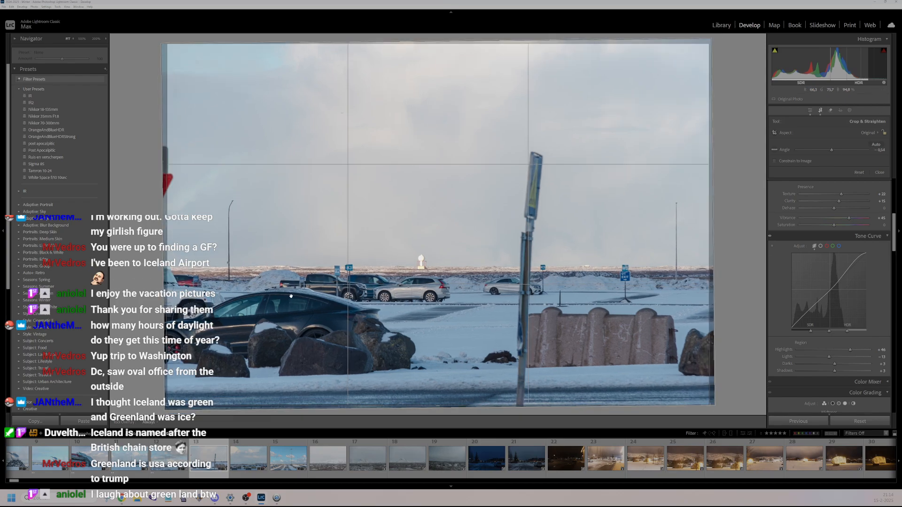
pyautogui.click(879, 172)
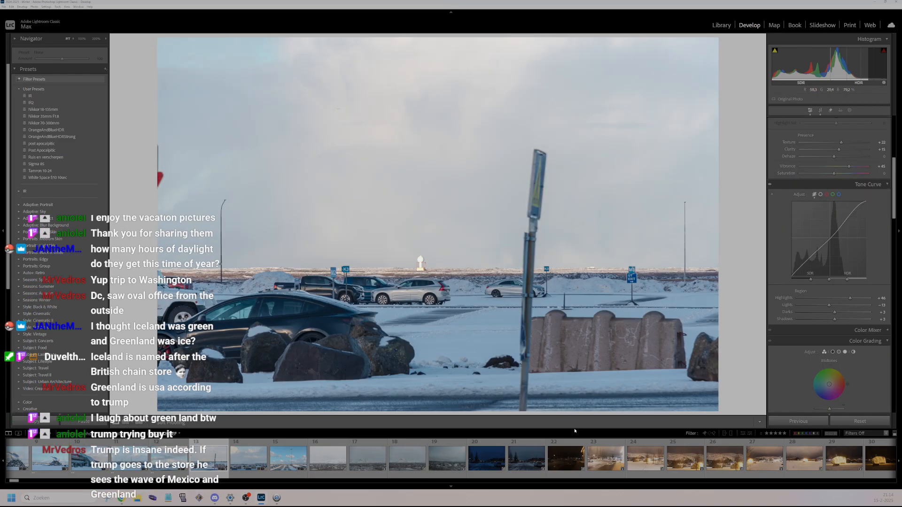
pyautogui.press('2')
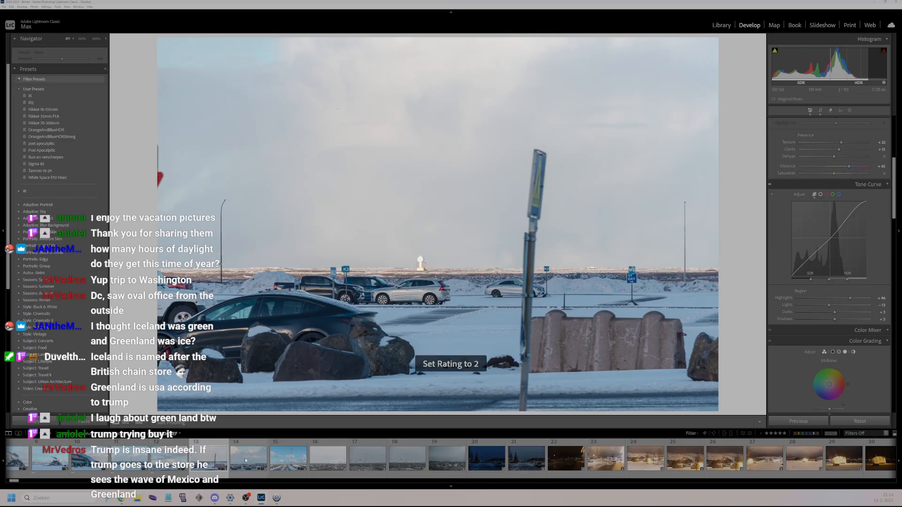
# - Reset the synchronized crop on photo 14, straighten its horizon with a very slight rotation, and apply the crop
pyautogui.click(247, 462)
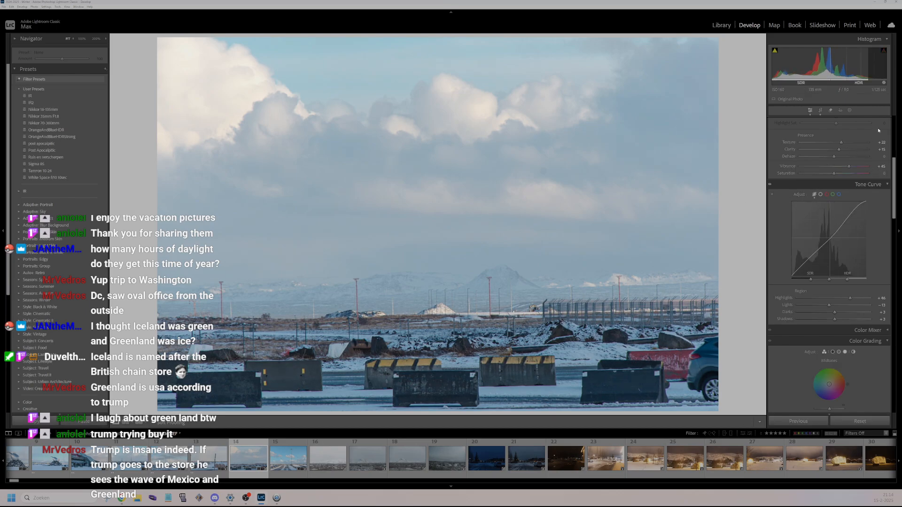
pyautogui.scroll(5, 820, 186)
pyautogui.click(821, 110)
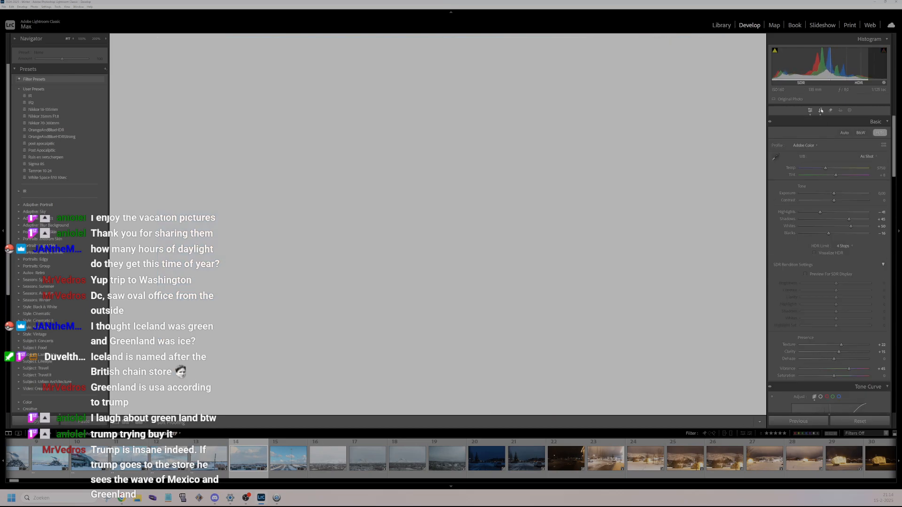
pyautogui.click(859, 172)
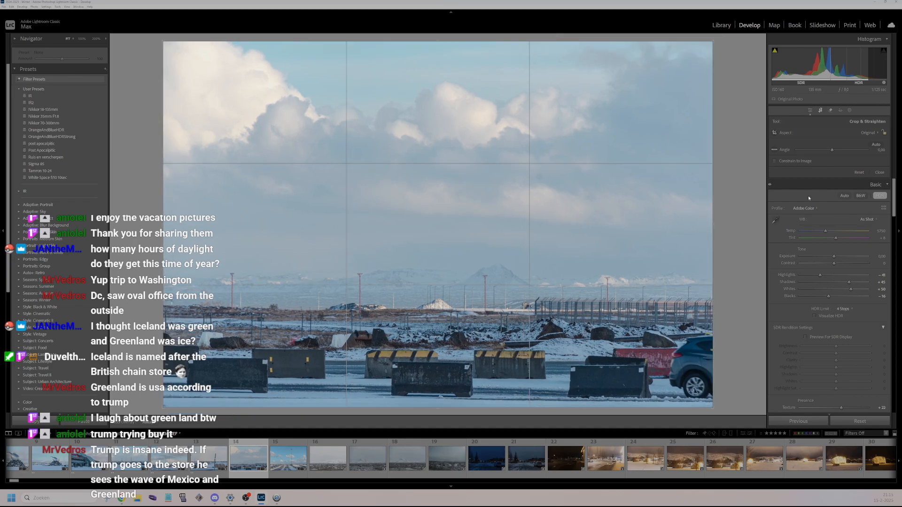
pyautogui.moveTo(752, 210); pyautogui.dragTo(755, 208)
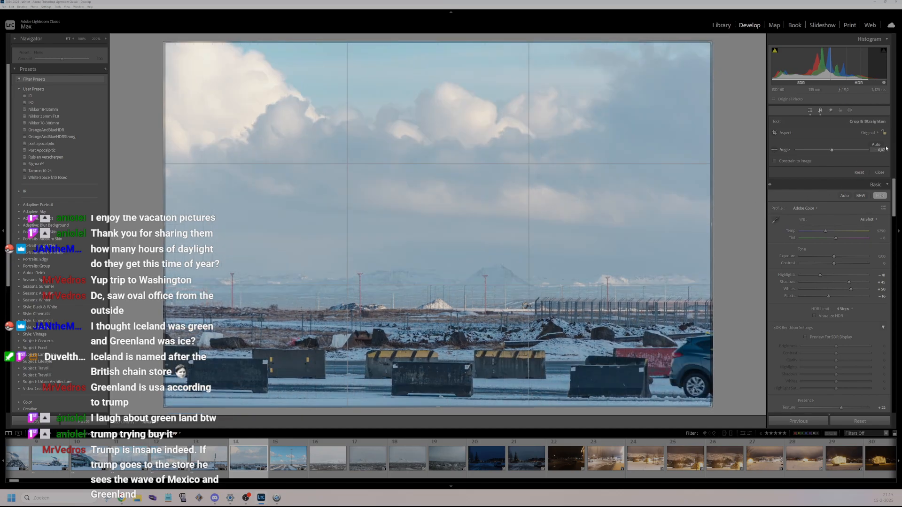
pyautogui.click(880, 172)
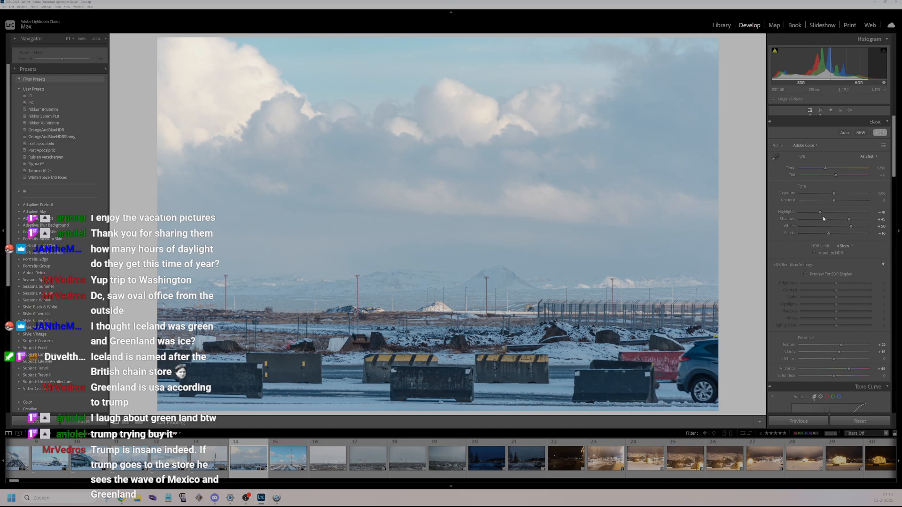
# - Set photo 14's Highlights to about -86, Shadows to about +50 and Whites to about +57
pyautogui.moveTo(821, 212)
pyautogui.mouseDown()
pyautogui.moveTo(862, 227)
pyautogui.moveTo(804, 211)
pyautogui.mouseUp()
pyautogui.scroll(-3, 822, 235)
pyautogui.scroll(-3, 822, 235)
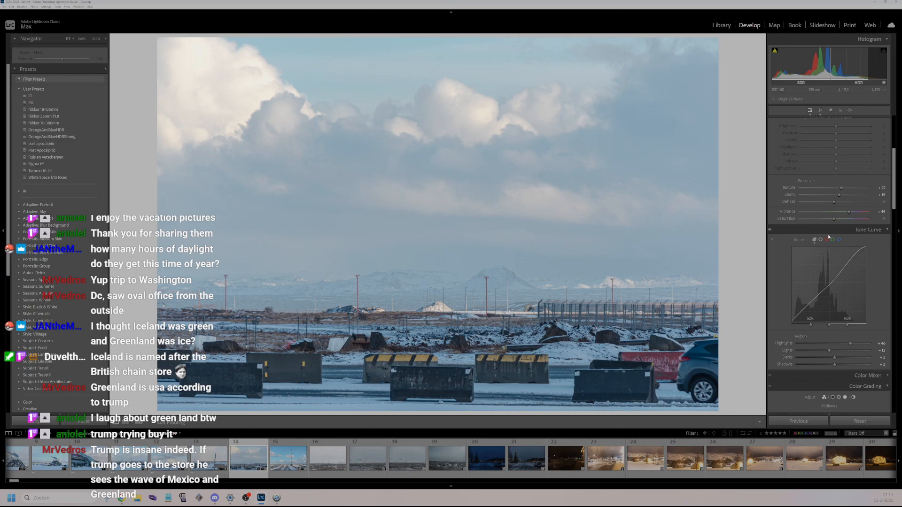
pyautogui.scroll(5, 831, 236)
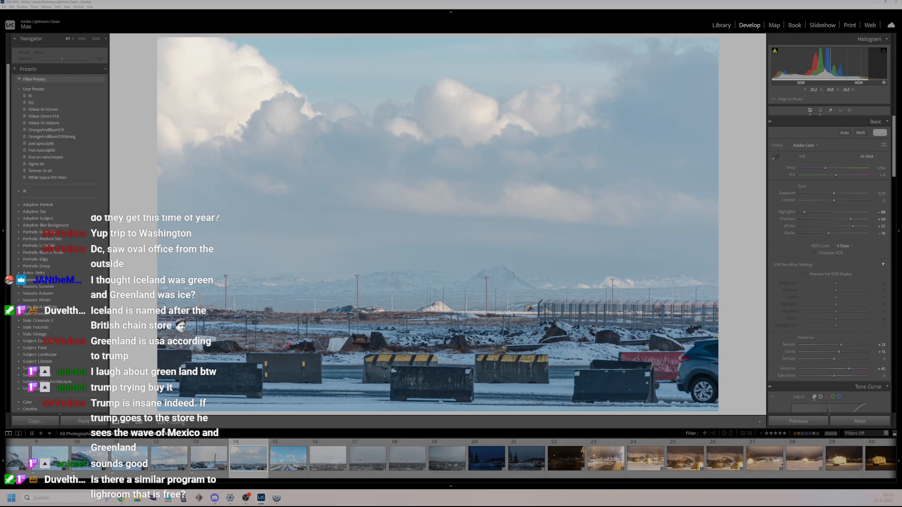
# - Inspect the barriers and fence in photo 14 at 100% and set the photo's rating to 0
pyautogui.click(643, 359)
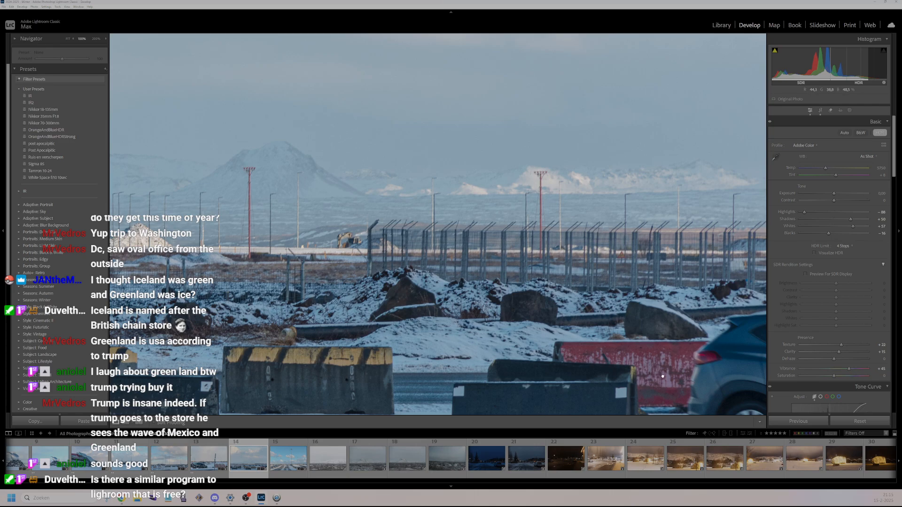
pyautogui.click(662, 376)
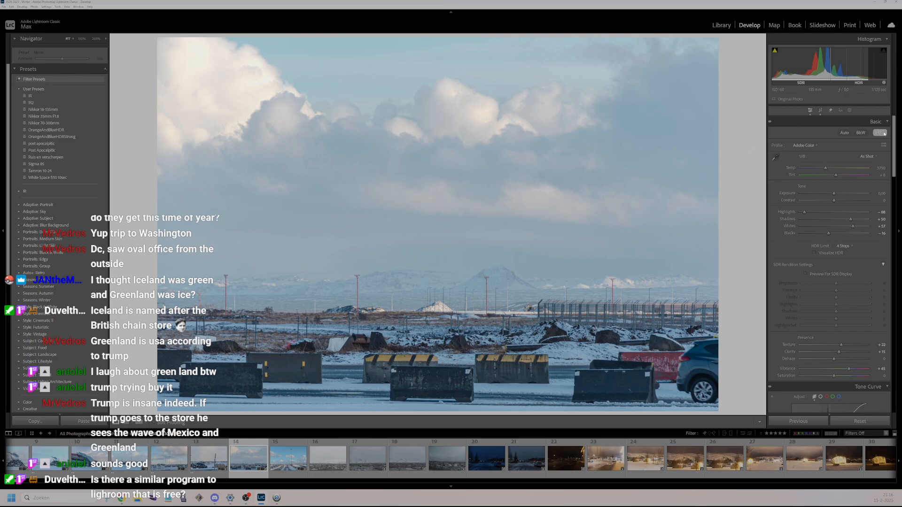
pyautogui.scroll(-3, 367, 458)
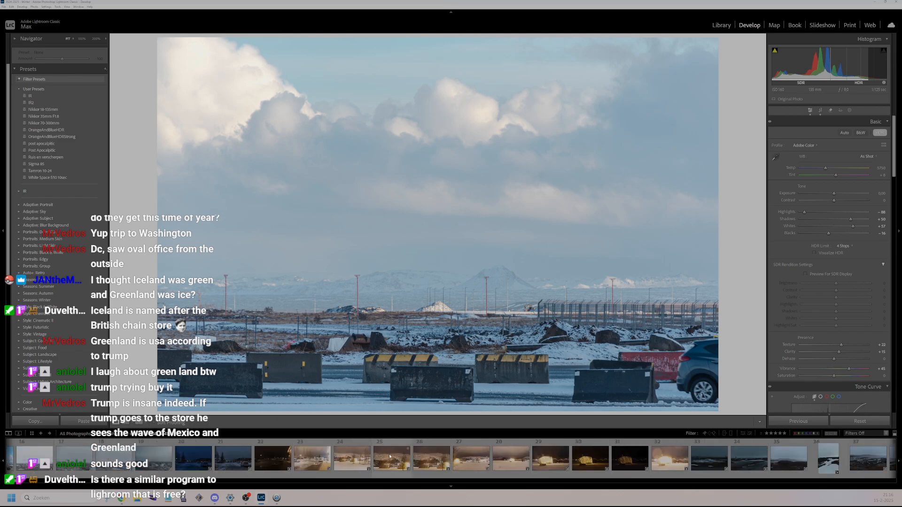
pyautogui.scroll(3, 279, 465)
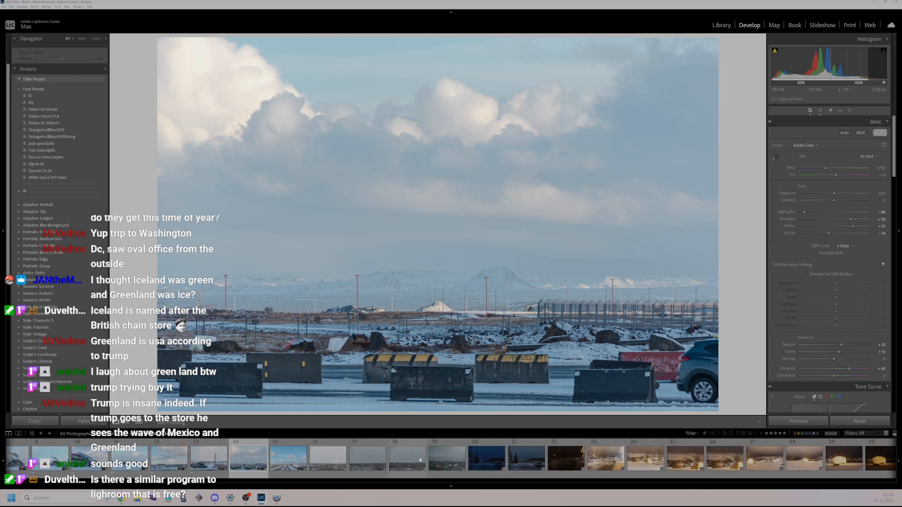
pyautogui.press('0')
# - Open photo 15 with the tall lamp post and compare it with HDR editing off and on
pyautogui.click(279, 466)
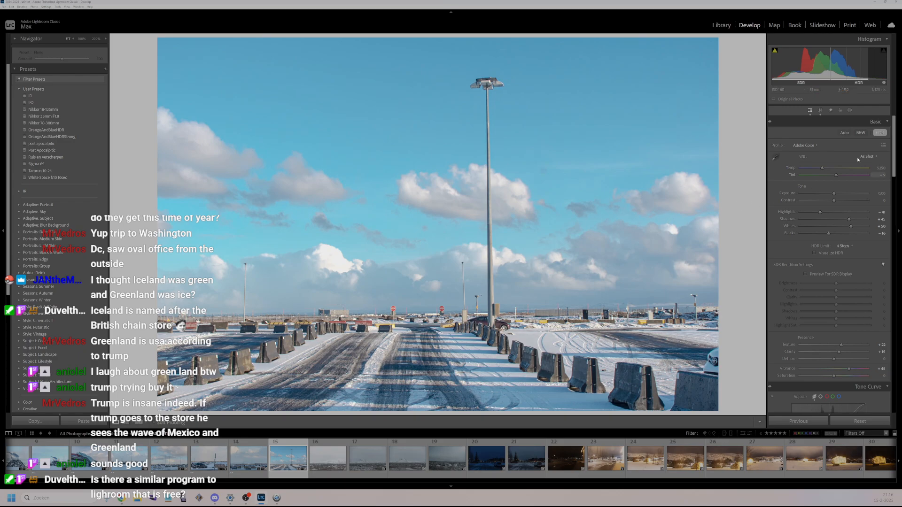
pyautogui.click(880, 132)
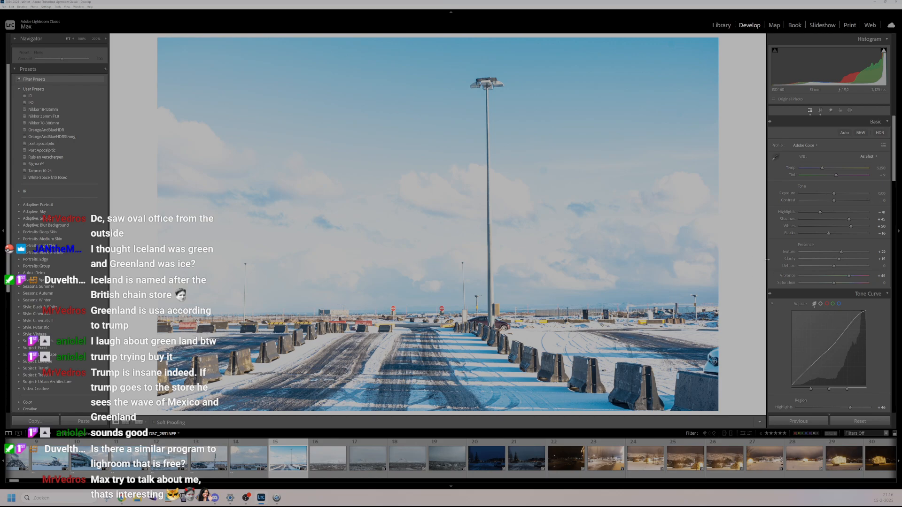
pyautogui.click(885, 134)
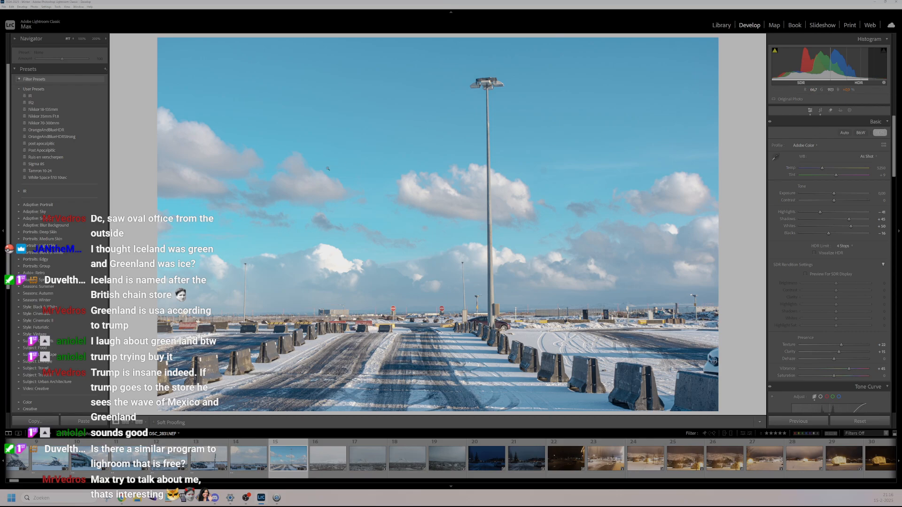
# - Set the lamp post photo's Highlights to about -70, Shadows to about +40 and Whites to about +22
pyautogui.moveTo(819, 214); pyautogui.dragTo(811, 213)
pyautogui.scroll(-1, 867, 218)
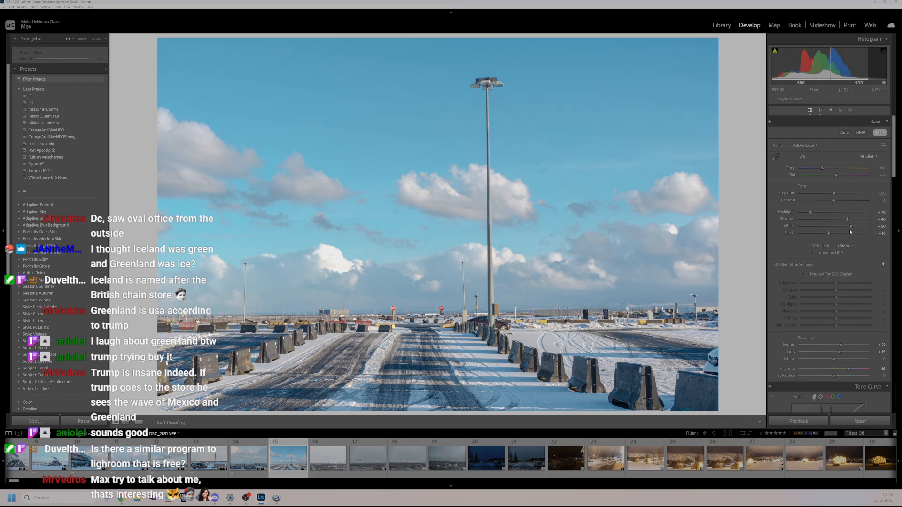
pyautogui.moveTo(851, 227); pyautogui.dragTo(842, 229)
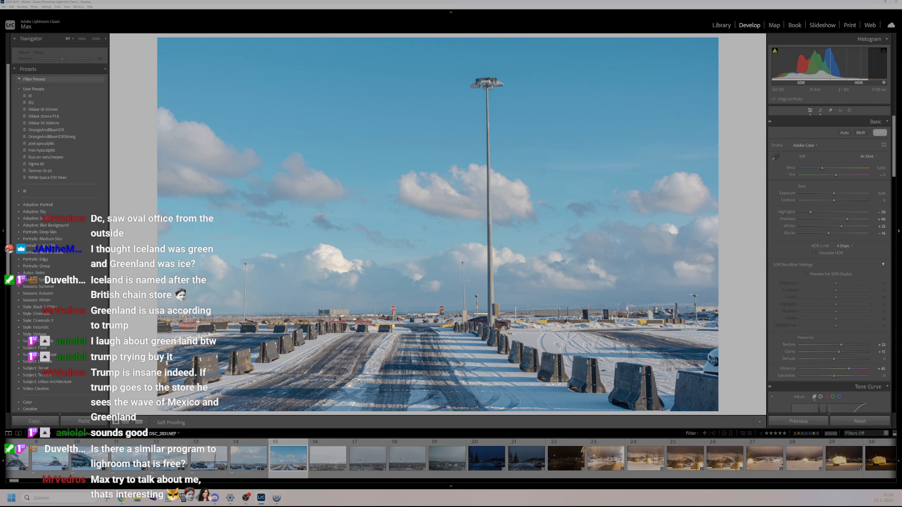
# - Lower the lamp post photo's tone curve Shadows to about -6 and rate the photo 2 stars
pyautogui.scroll(-5, 835, 327)
pyautogui.scroll(-2, 835, 326)
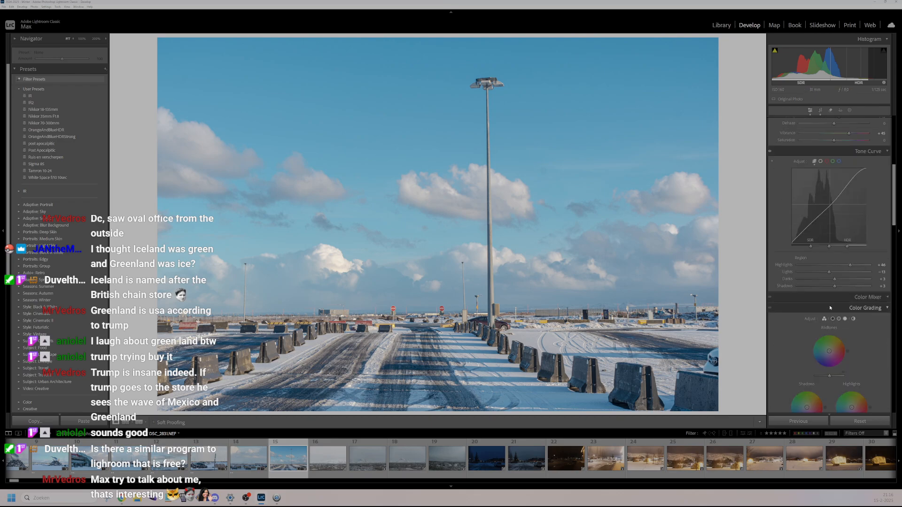
pyautogui.moveTo(835, 286); pyautogui.dragTo(833, 288)
pyautogui.press('2')
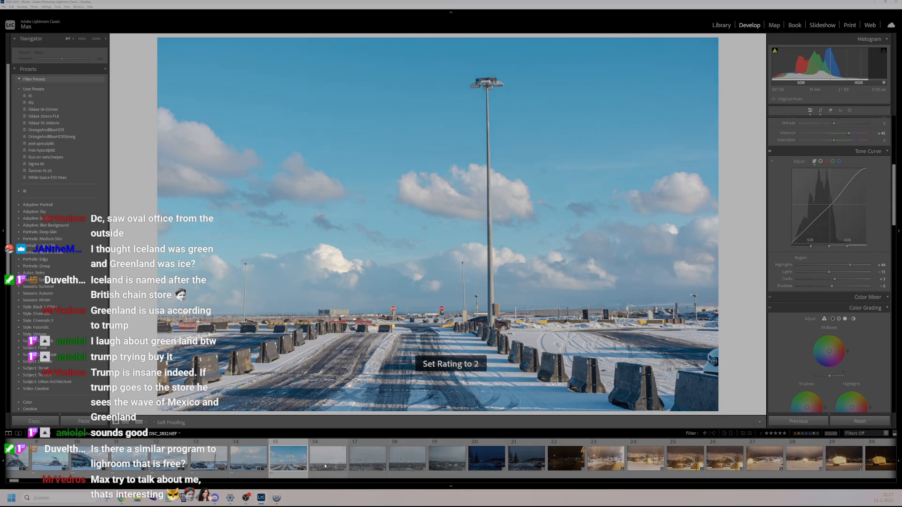
# - Open photo 16 of the snowy mountain range and turn on HDR editing for it
pyautogui.click(325, 467)
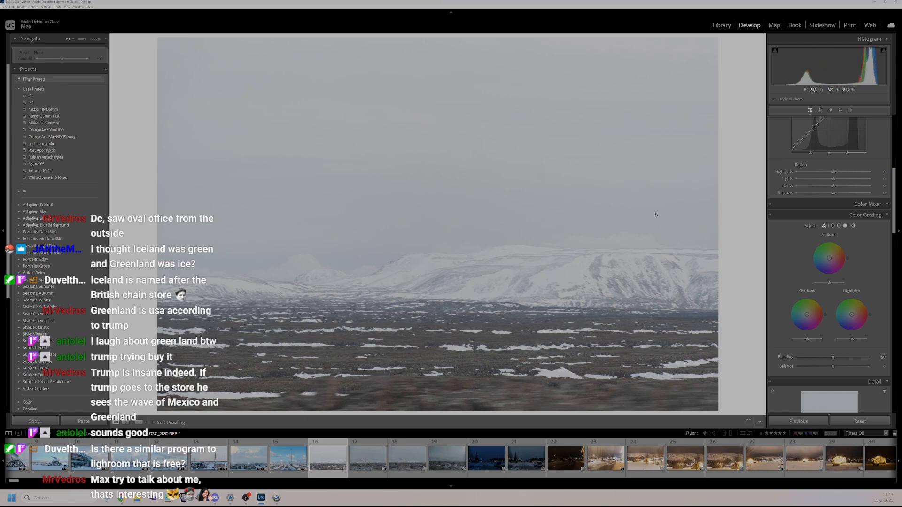
pyautogui.scroll(3, 878, 174)
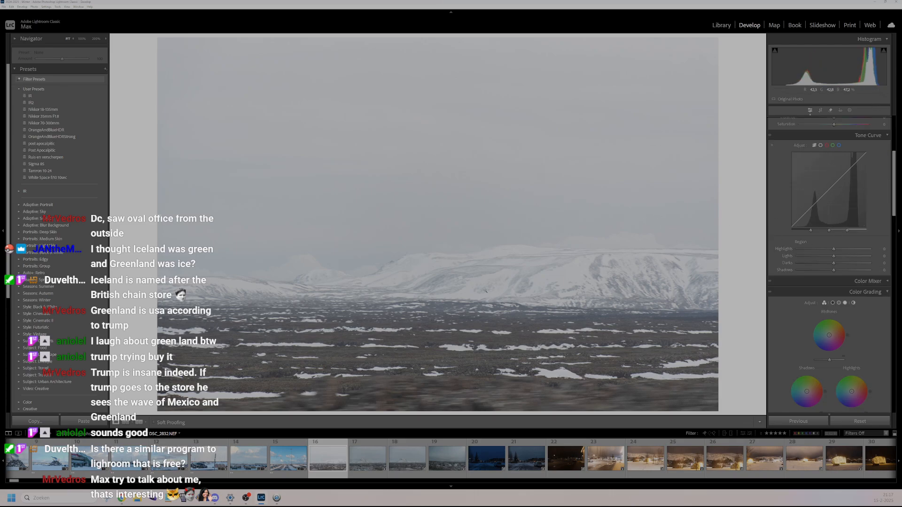
pyautogui.scroll(3, 870, 177)
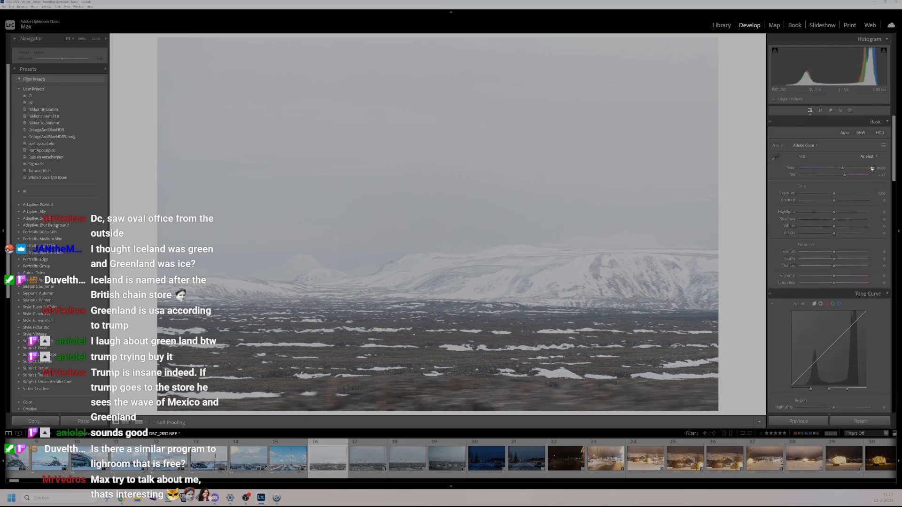
pyautogui.click(880, 133)
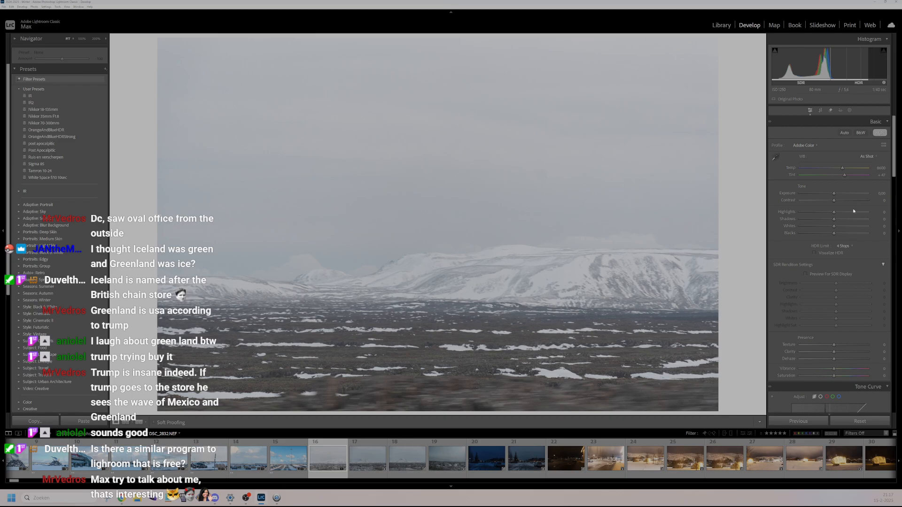
pyautogui.moveTo(485, 402); pyautogui.dragTo(578, 276)
pyautogui.click(578, 277)
# - Crop photo 16 to a 16 x 9 aspect ratio, trimming the sky and the blurred foreground
pyautogui.click(820, 110)
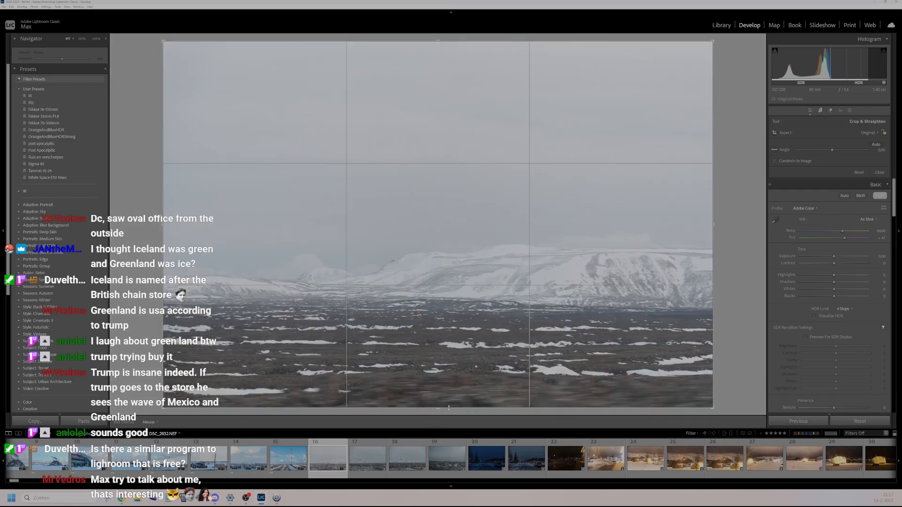
pyautogui.moveTo(442, 412); pyautogui.dragTo(442, 395)
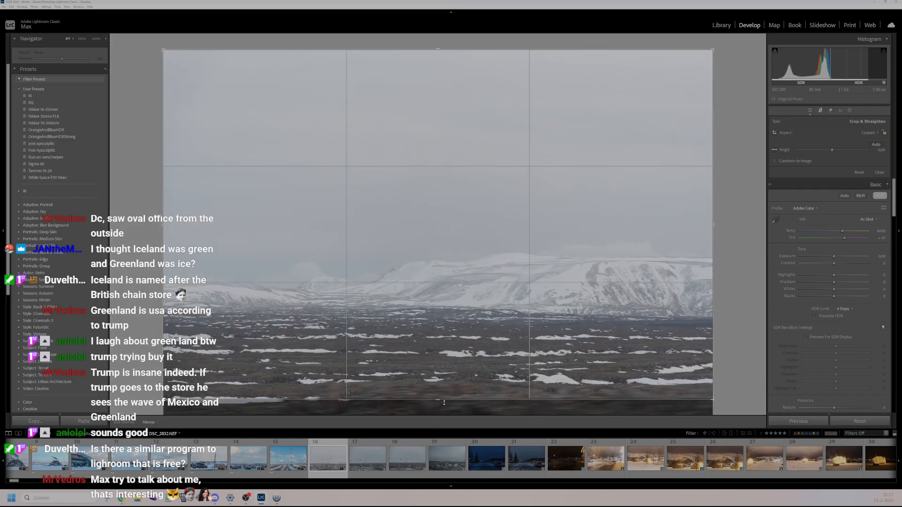
pyautogui.click(870, 135)
pyautogui.click(854, 194)
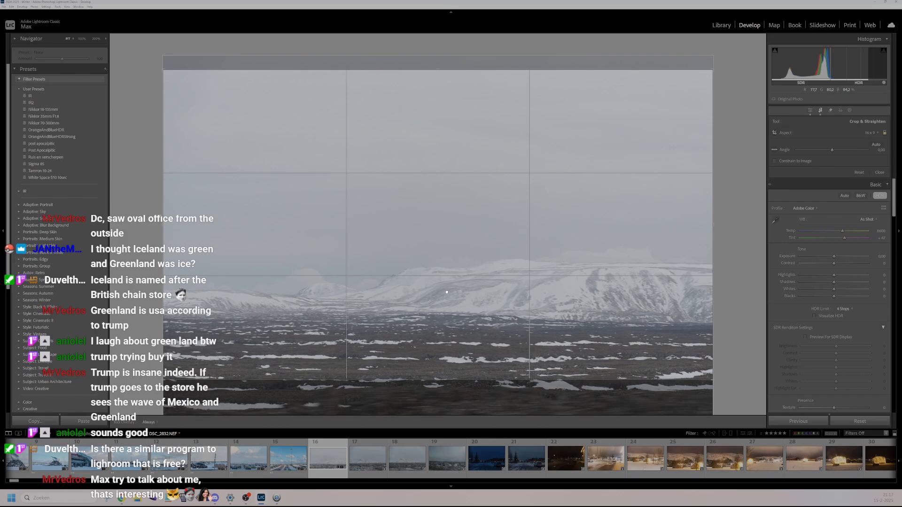
pyautogui.click(880, 172)
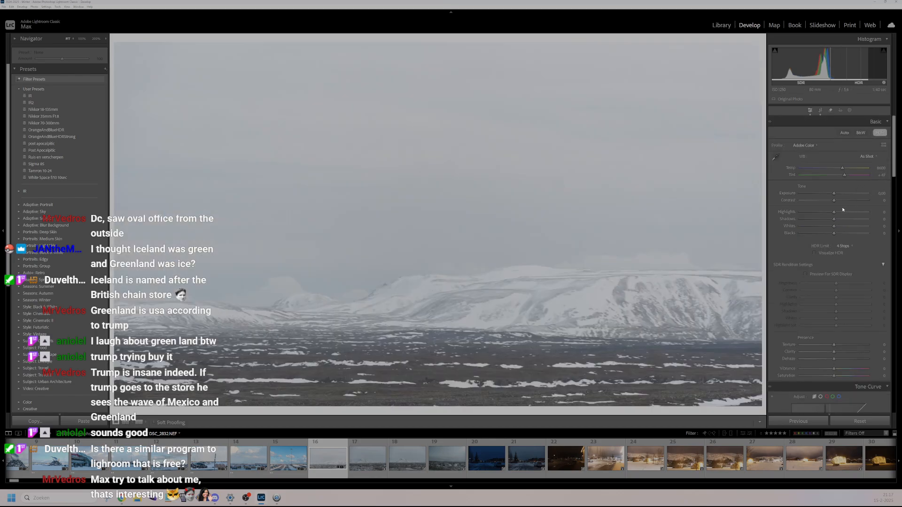
# - Set photo 16's Highlights to about +80, Shadows to -25, Whites to +40 and Blacks to -20, checking the mountain at 100%
pyautogui.click(863, 212)
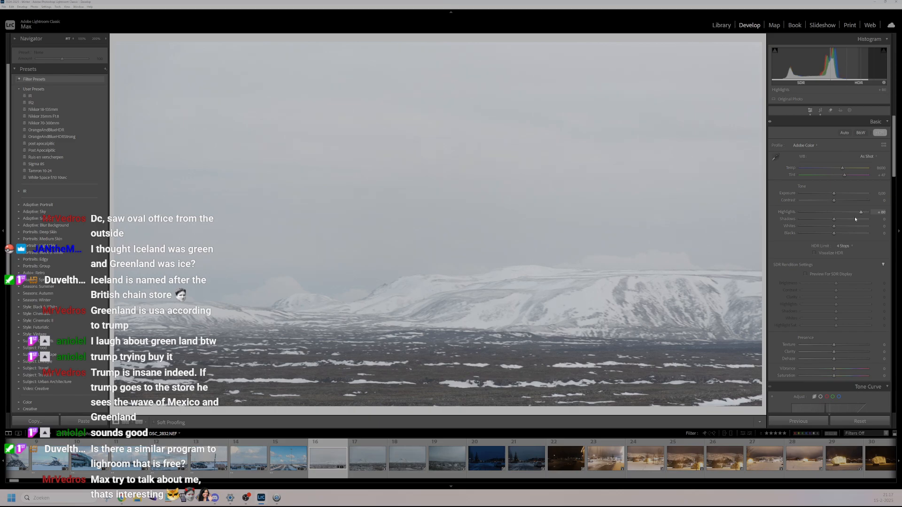
pyautogui.moveTo(834, 219)
pyautogui.mouseDown()
pyautogui.moveTo(826, 220)
pyautogui.moveTo(847, 226)
pyautogui.moveTo(828, 234)
pyautogui.mouseUp()
pyautogui.click(457, 288)
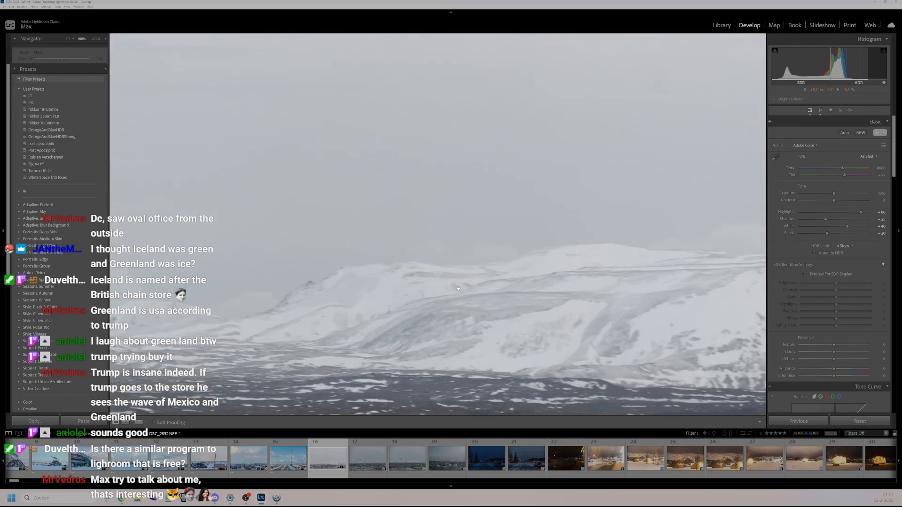
pyautogui.click(361, 283)
# - Raise photo 16's Vibrance to about +36, shape its tone curve with Highlights about +33 and Shadows about -4, and rate it 2 stars
pyautogui.moveTo(834, 368); pyautogui.dragTo(845, 346)
pyautogui.scroll(-5, 837, 270)
pyautogui.moveTo(833, 267); pyautogui.dragTo(833, 287)
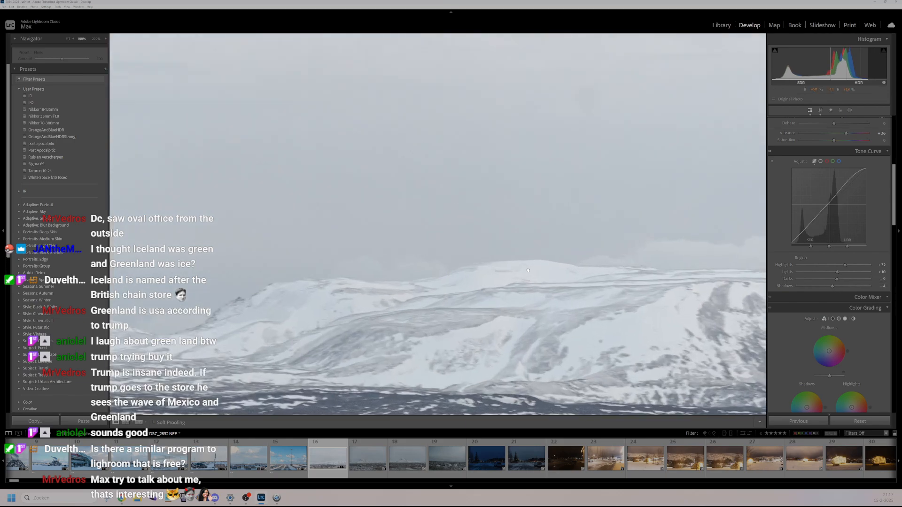
pyautogui.press('2')
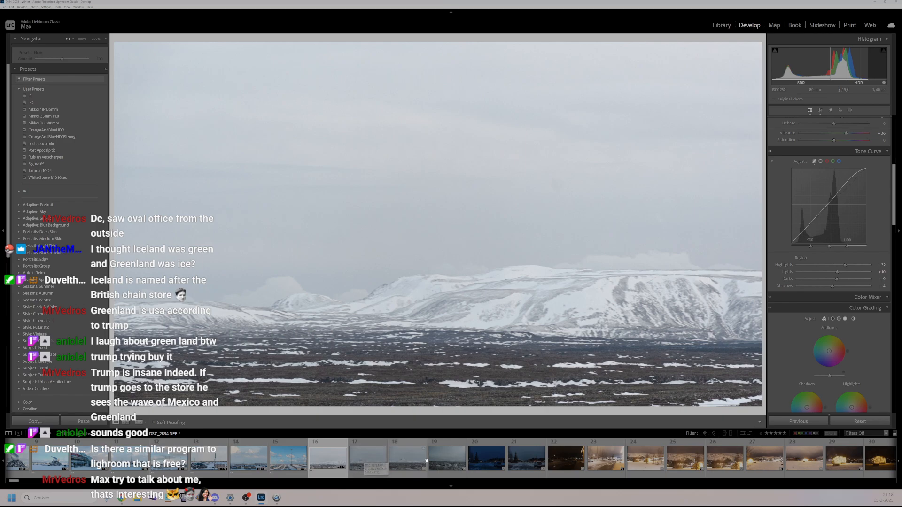
# - Select photos 16 to 19 and synchronize photo 16's settings, including its crop, to the others
pyautogui.keyDown('shift'); pyautogui.click(446, 458); pyautogui.keyUp('shift')
pyautogui.click(802, 421)
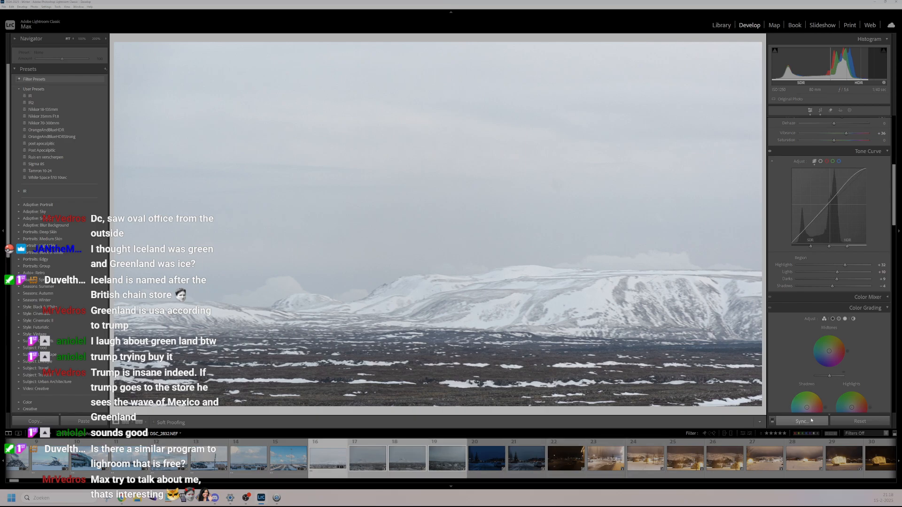
pyautogui.click(337, 477)
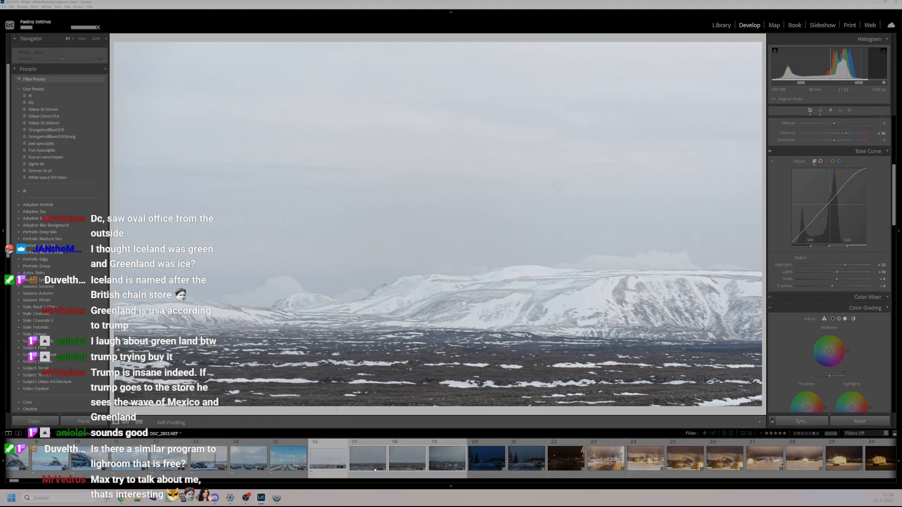
# - Shift the crop of photo 17 slightly upward, straighten its horizon and rate the photo 2 stars
pyautogui.click(376, 469)
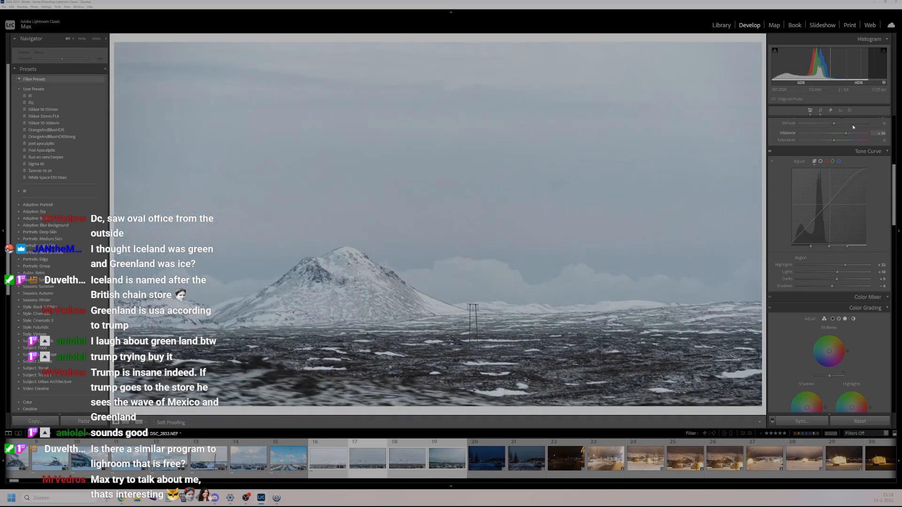
pyautogui.press('r')
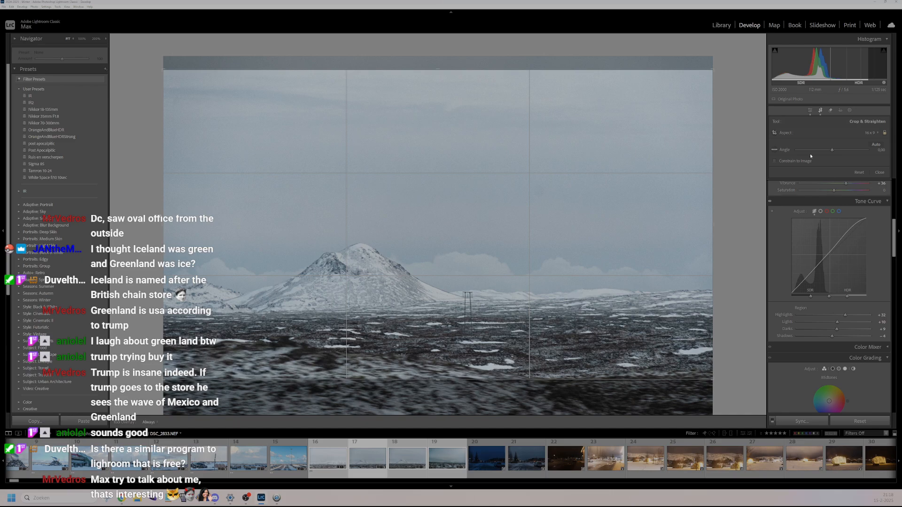
pyautogui.moveTo(558, 134); pyautogui.dragTo(542, 147)
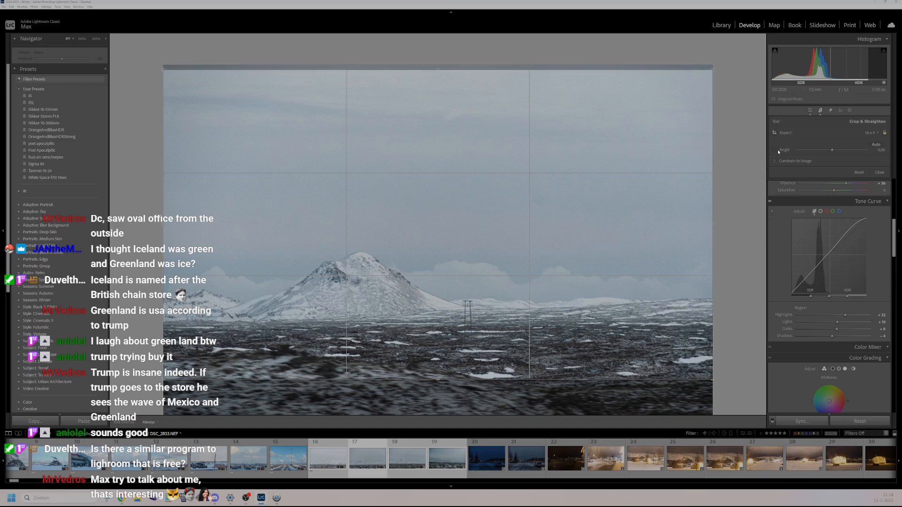
pyautogui.moveTo(741, 195); pyautogui.dragTo(745, 215)
pyautogui.click(879, 172)
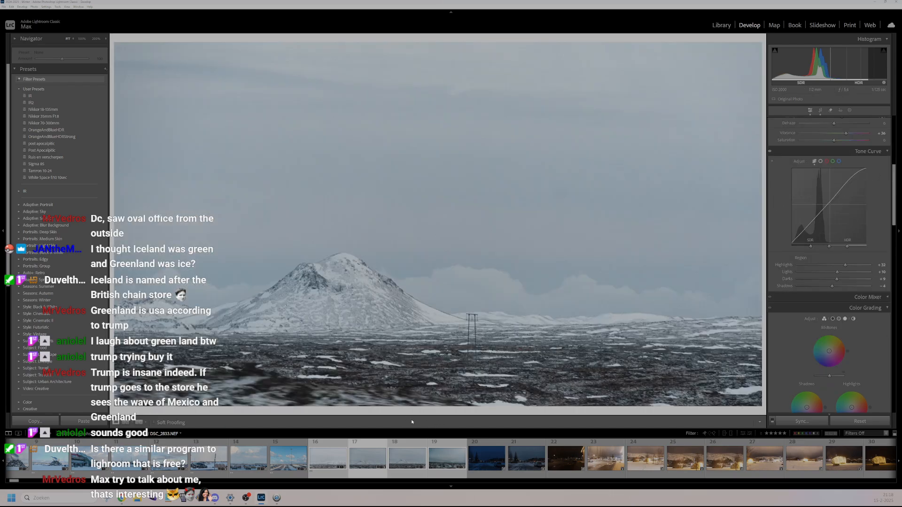
pyautogui.press('2')
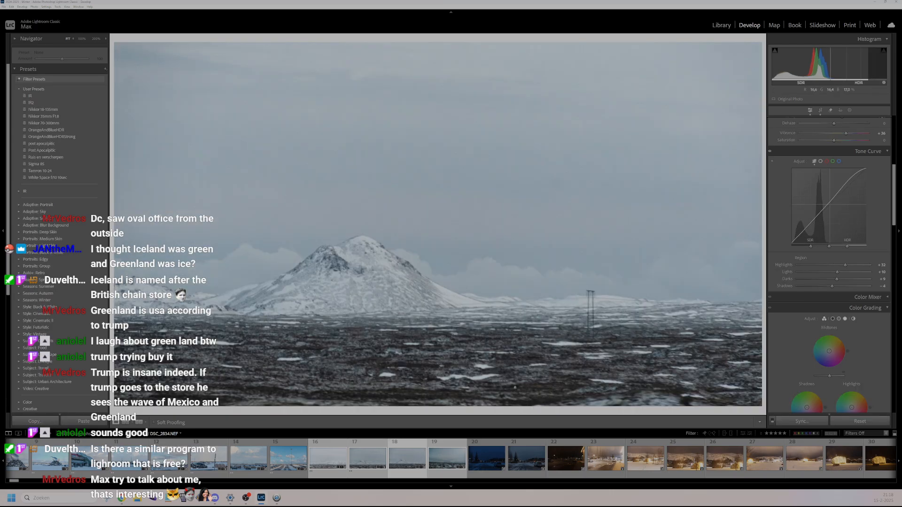
# - Open photo 19 with the lava field and inspect it at 100%
pyautogui.press('Right')
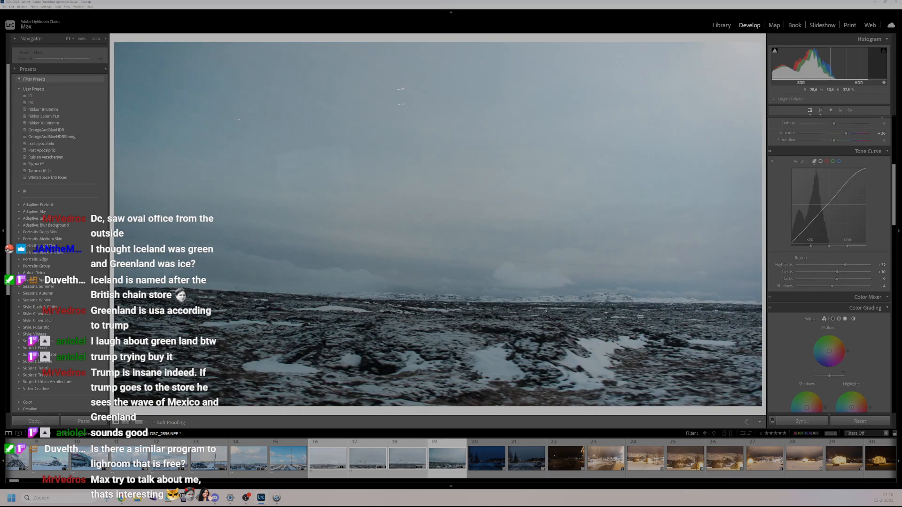
pyautogui.click(389, 98)
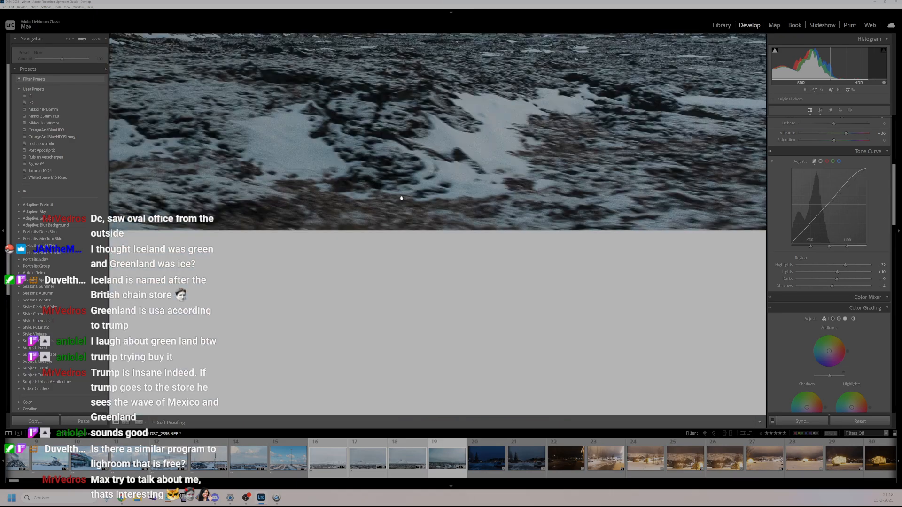
pyautogui.click(177, 292)
# - Open photo 20 of the dark parking lot, raise Exposure to about +1.27 and sample the white balance from the snow
pyautogui.press('Right')
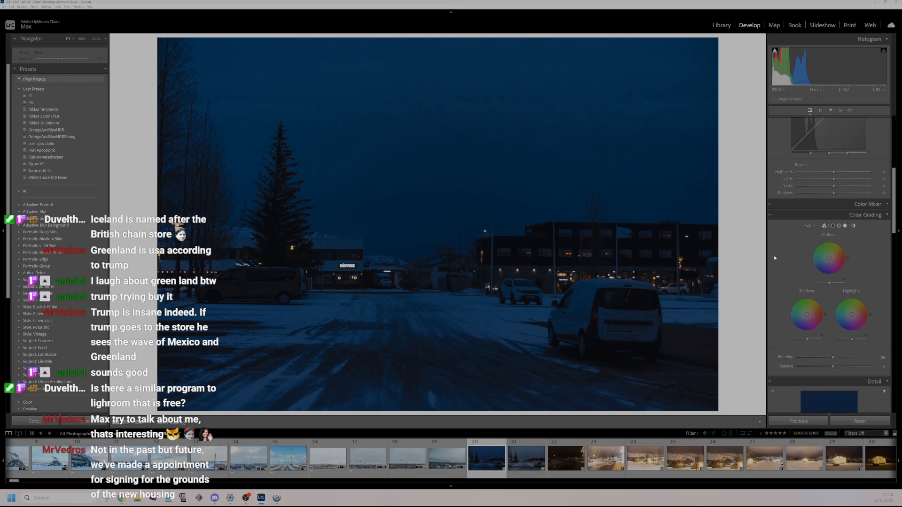
pyautogui.scroll(5, 853, 226)
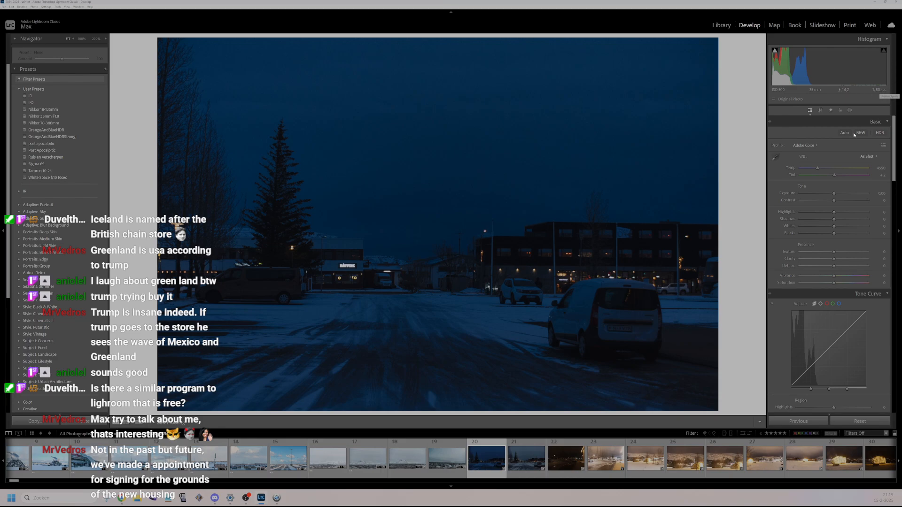
pyautogui.click(840, 193)
pyautogui.moveTo(839, 194); pyautogui.dragTo(845, 193)
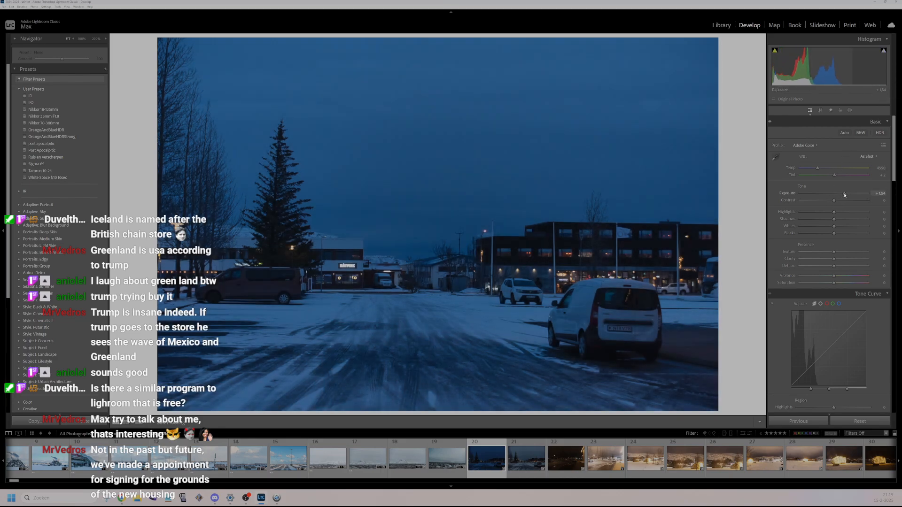
pyautogui.click(776, 157)
pyautogui.click(502, 303)
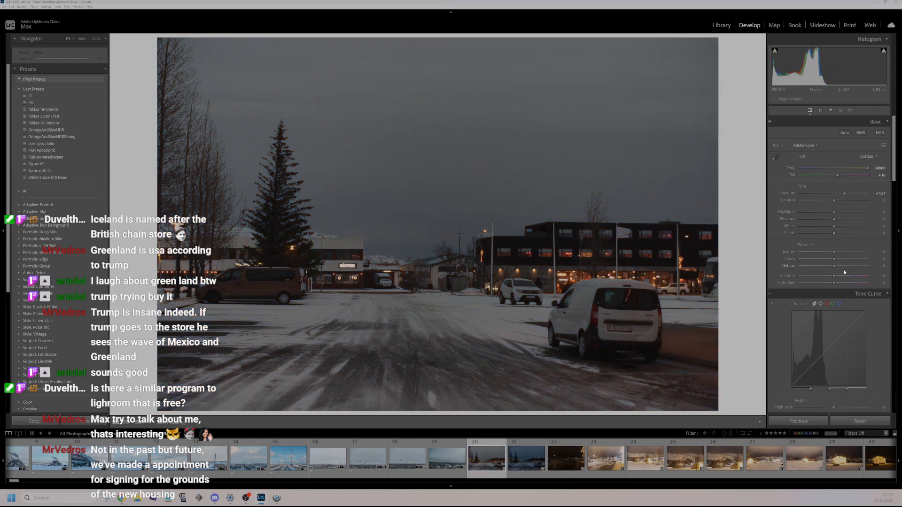
# - Set photo 20's Vibrance to +20, Highlights +50, Shadows +41, Whites about +10, Blacks about -6, Texture +17 and Clarity about +12
pyautogui.click(503, 312)
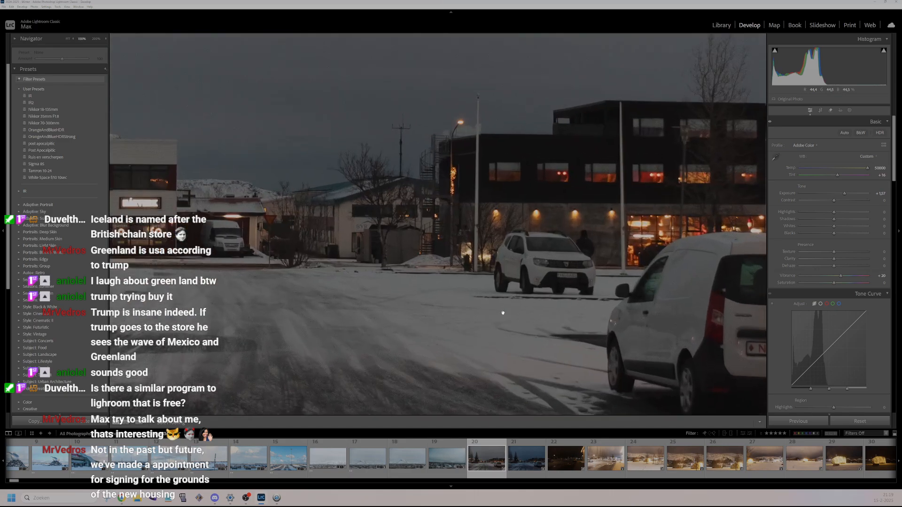
pyautogui.click(514, 312)
pyautogui.moveTo(834, 212); pyautogui.dragTo(849, 224)
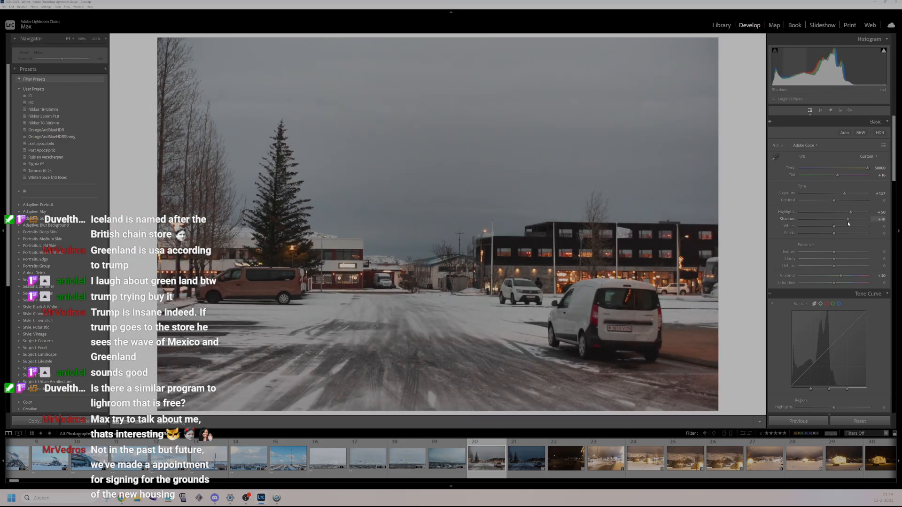
pyautogui.moveTo(834, 226); pyautogui.dragTo(839, 259)
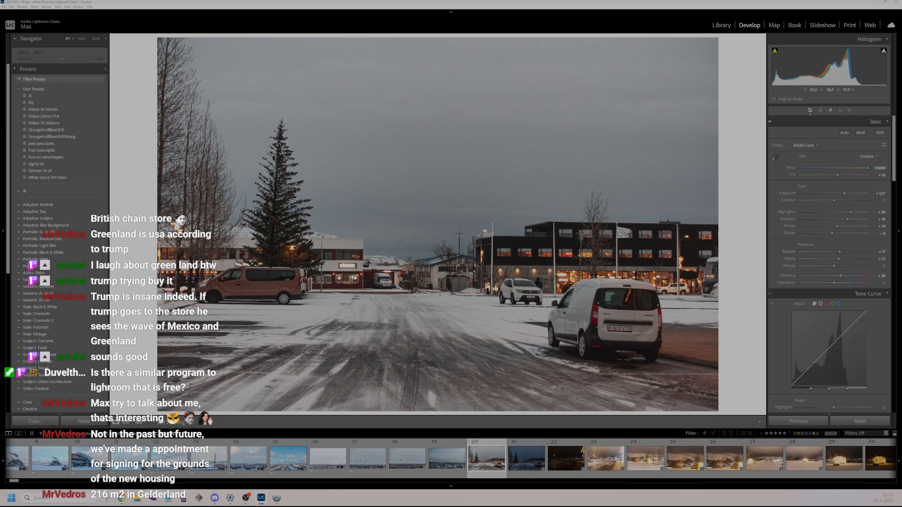
# - Adjust photo 20's tone curve to Highlights about +6, Lights about +18, Darks about -4 and Shadows about -7
pyautogui.scroll(-10, 844, 181)
pyautogui.scroll(-3, 844, 181)
pyautogui.scroll(4, 841, 185)
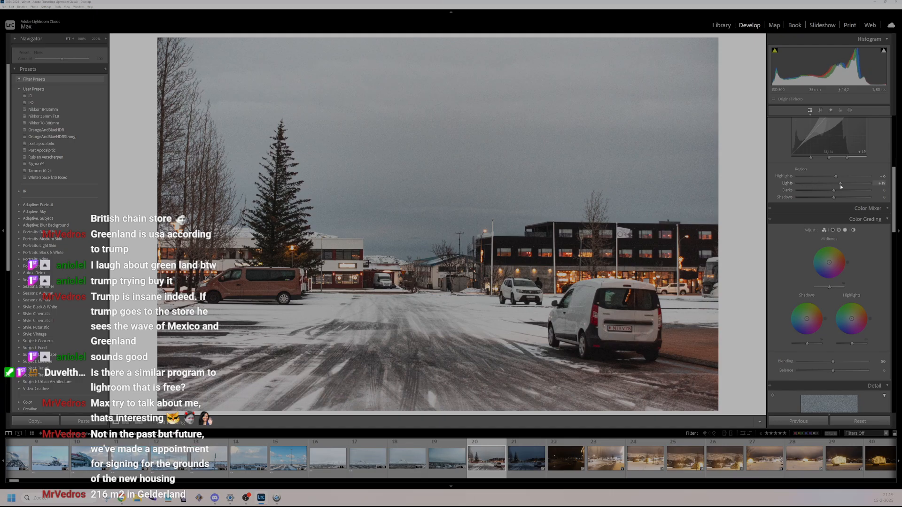
pyautogui.scroll(-4, 840, 190)
pyautogui.scroll(-4, 837, 197)
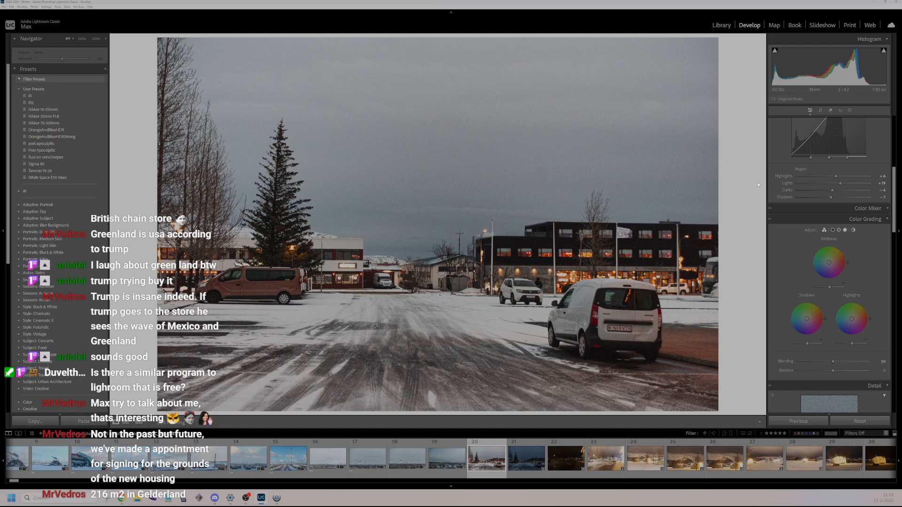
# - Set photo 20's manual noise reduction to Luminance about 33, Detail about 35 and Contrast about 22, check the sky at 100%, and rate it 2 stars
pyautogui.scroll(-5, 804, 227)
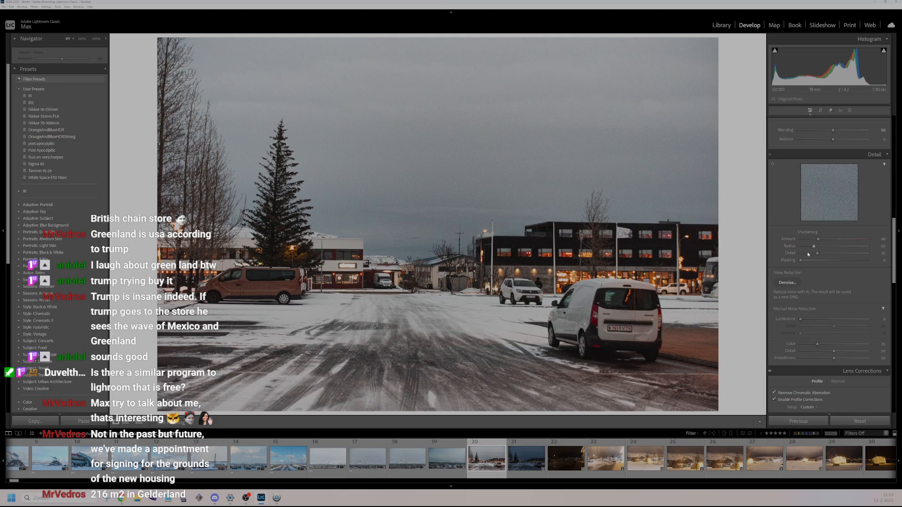
pyautogui.moveTo(801, 320); pyautogui.dragTo(822, 320)
pyautogui.moveTo(822, 333); pyautogui.dragTo(822, 319)
pyautogui.click(457, 212)
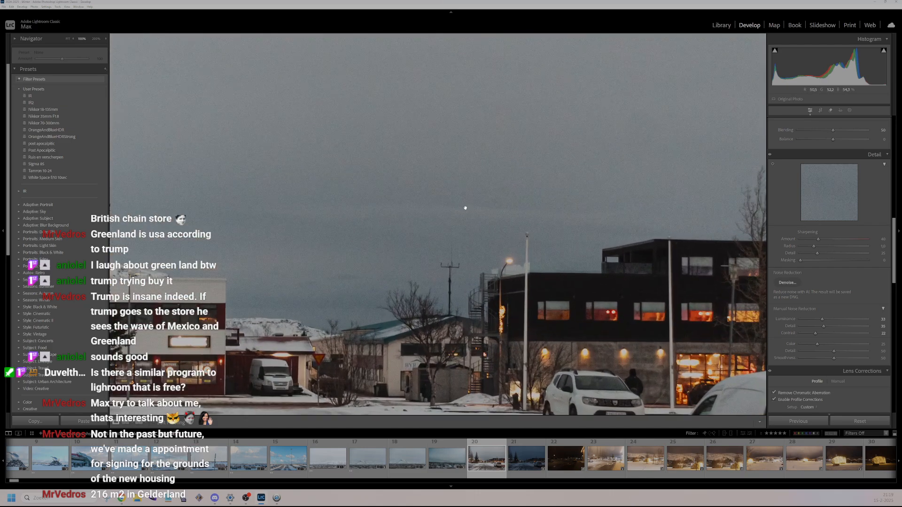
pyautogui.click(496, 184)
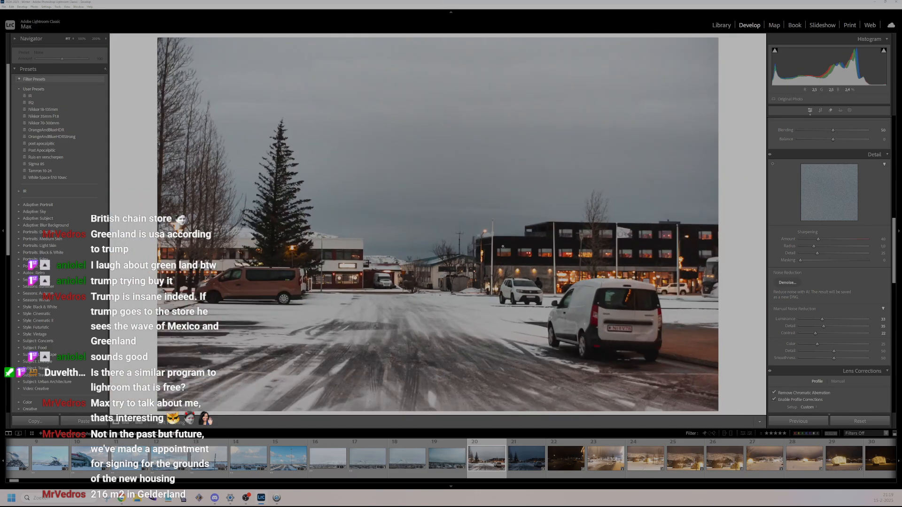
pyautogui.press('2')
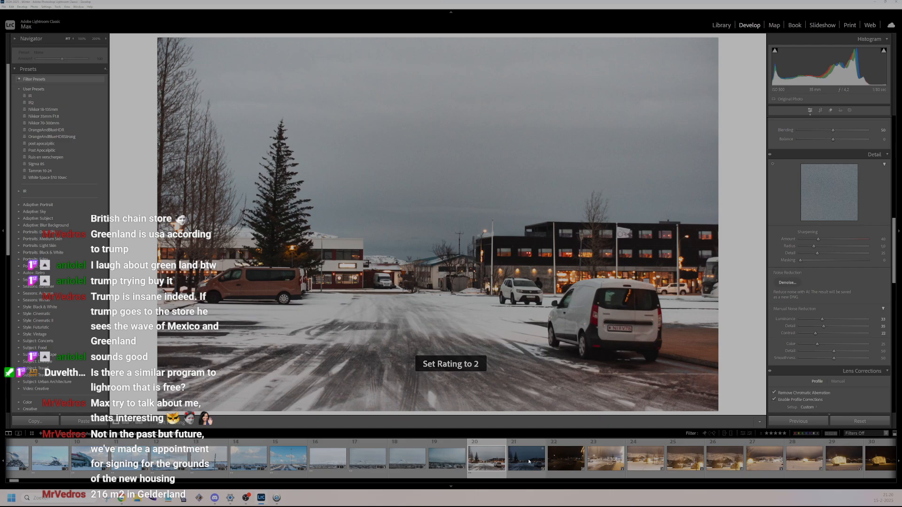
# - Synchronize photo 20's develop settings to photo 21 and open photo 21 to check the result
pyautogui.click(529, 462)
pyautogui.press('Left')
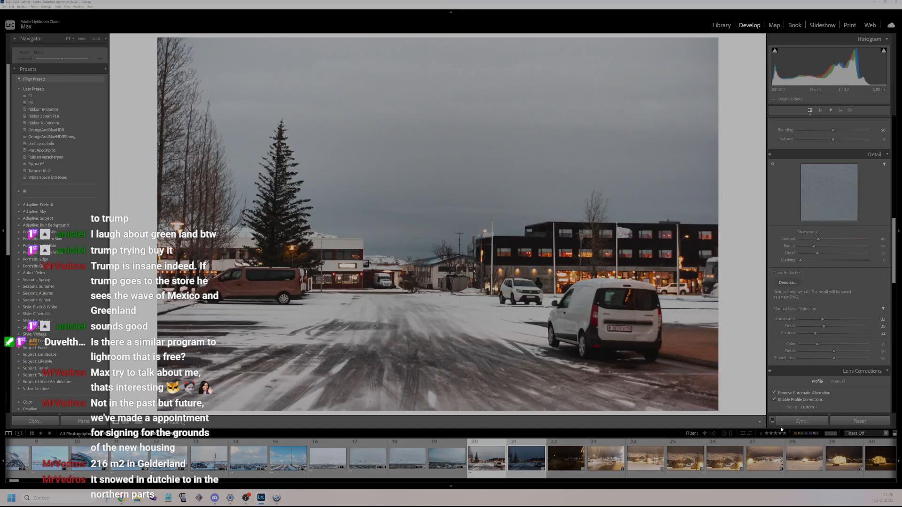
pyautogui.click(781, 424)
pyautogui.click(335, 478)
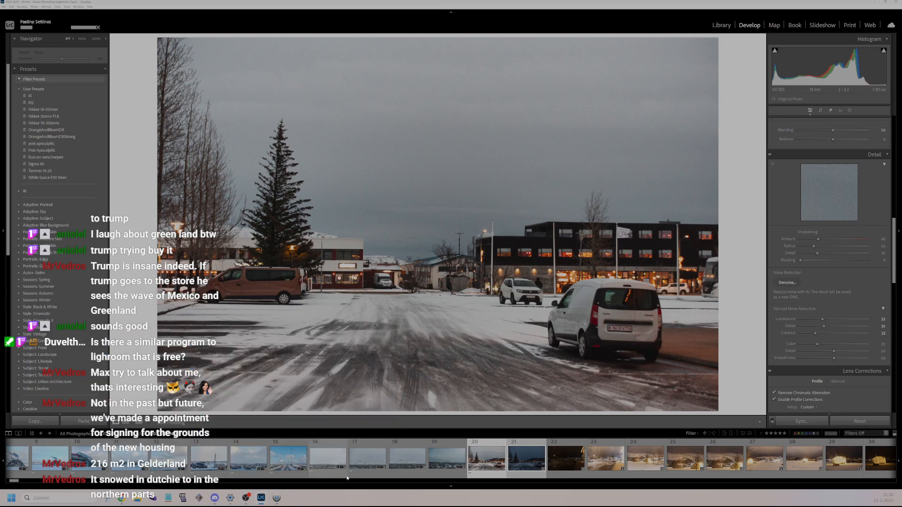
pyautogui.click(521, 466)
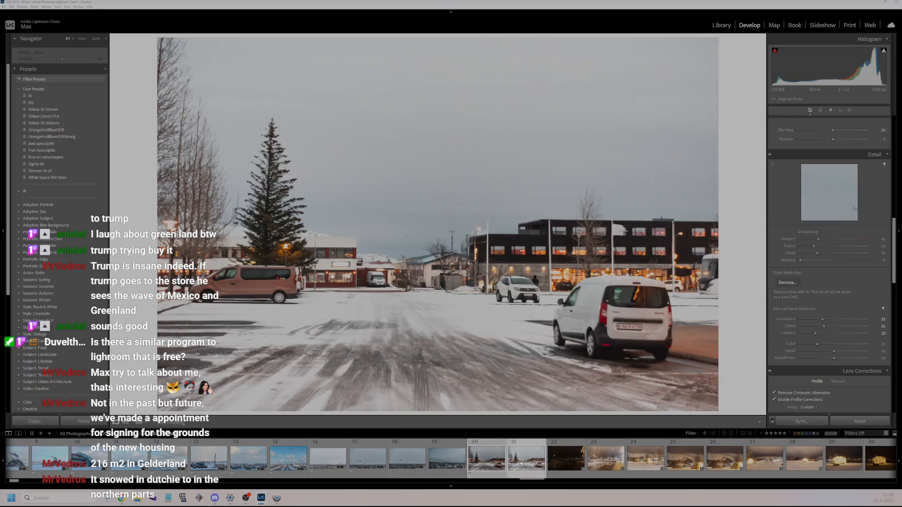
pyautogui.scroll(10, 852, 199)
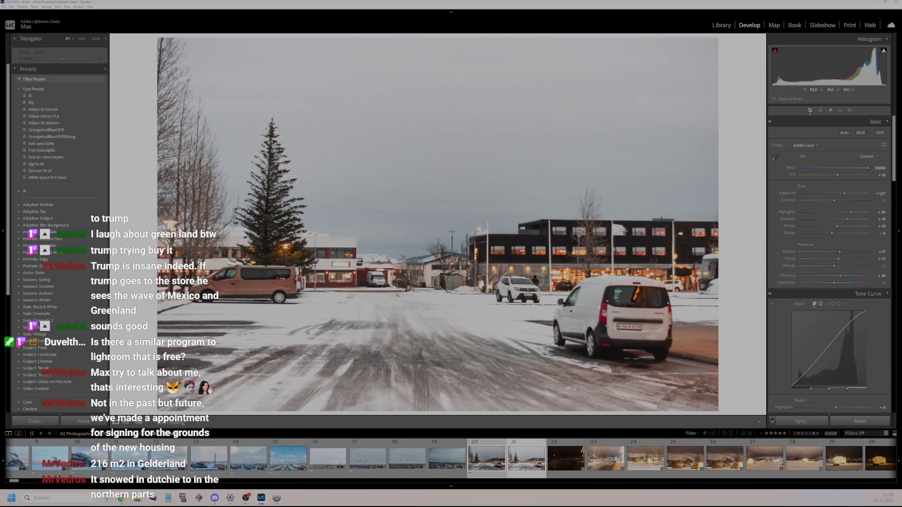
# - Open the dark night shot, photo 22, and raise its Exposure
pyautogui.click(572, 469)
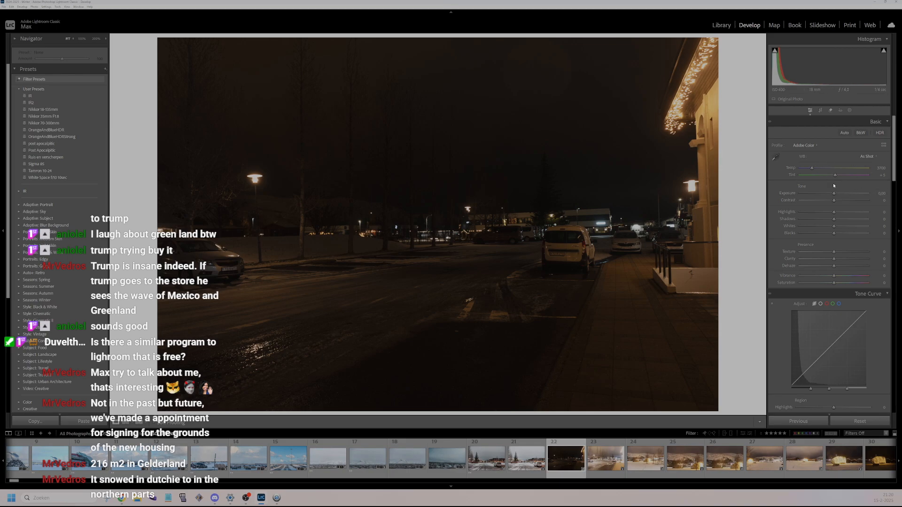
pyautogui.moveTo(835, 194)
pyautogui.mouseDown()
pyautogui.moveTo(848, 193)
pyautogui.moveTo(839, 196)
pyautogui.mouseUp()
# - Open photo 23 and set Highlights to about +8, Shadows +20, Whites about +17, Blacks about +7 and Vibrance about +31
pyautogui.press('Right')
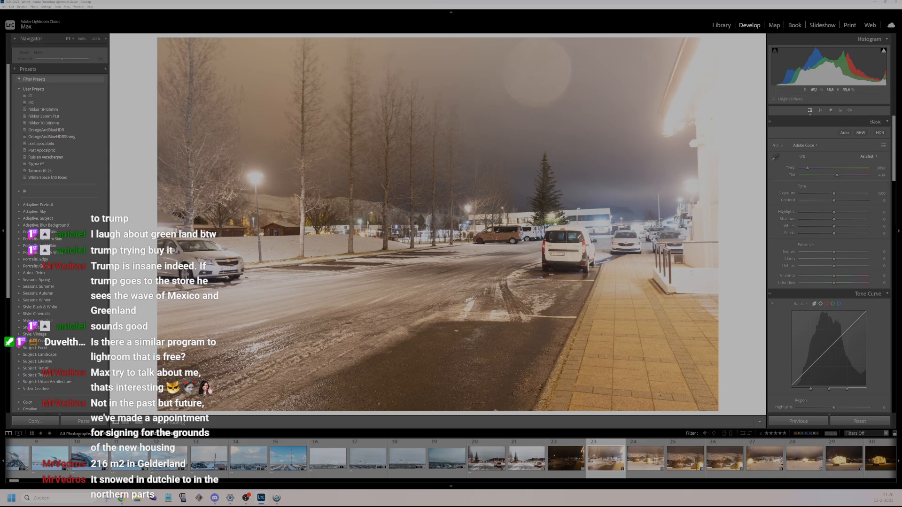
pyautogui.click(574, 194)
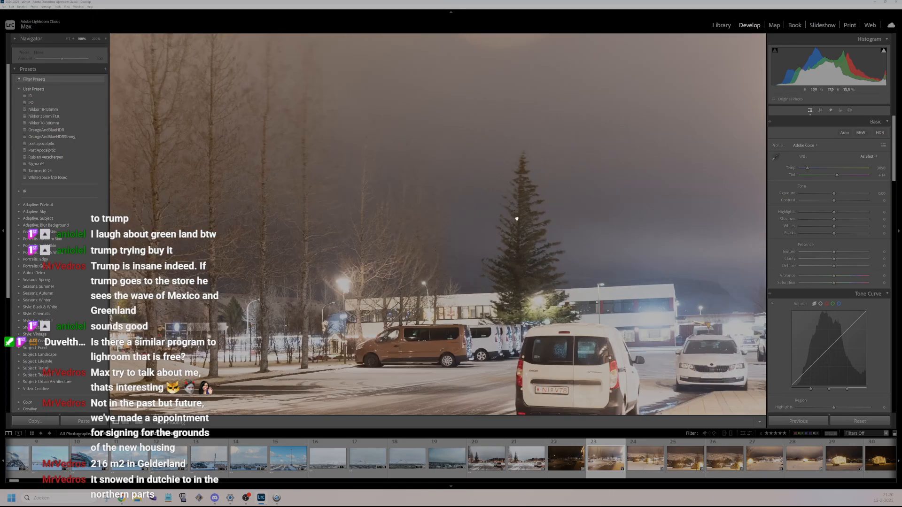
pyautogui.moveTo(499, 310); pyautogui.dragTo(446, 204)
pyautogui.press('z')
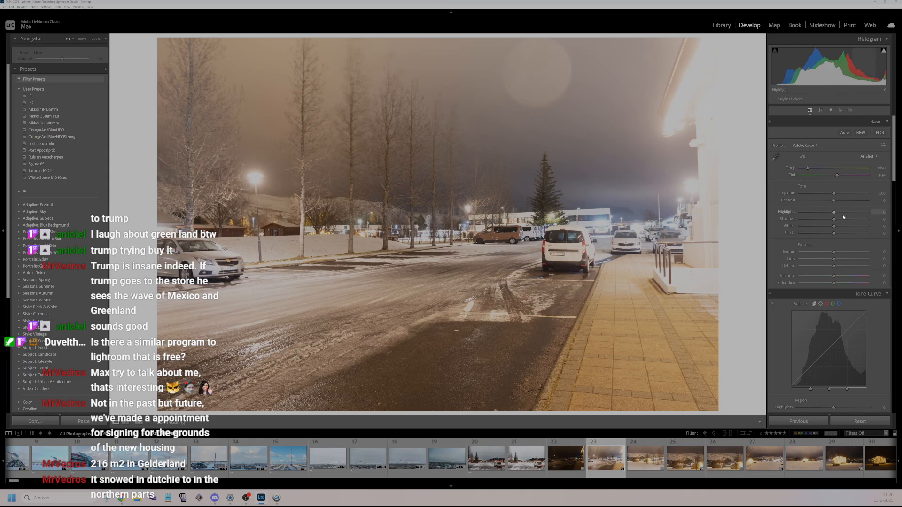
pyautogui.moveTo(835, 214); pyautogui.dragTo(840, 220)
pyautogui.moveTo(834, 227); pyautogui.dragTo(840, 227)
pyautogui.moveTo(834, 234); pyautogui.dragTo(836, 234)
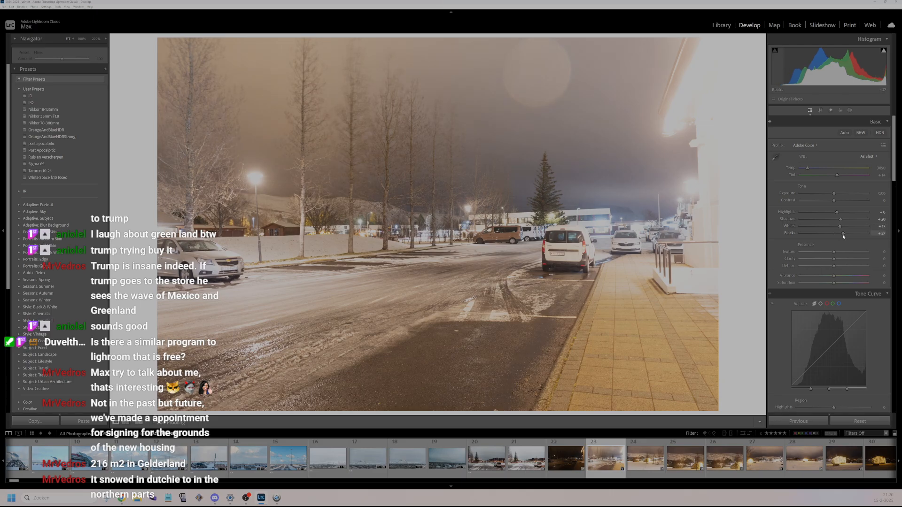
pyautogui.moveTo(834, 276); pyautogui.dragTo(845, 277)
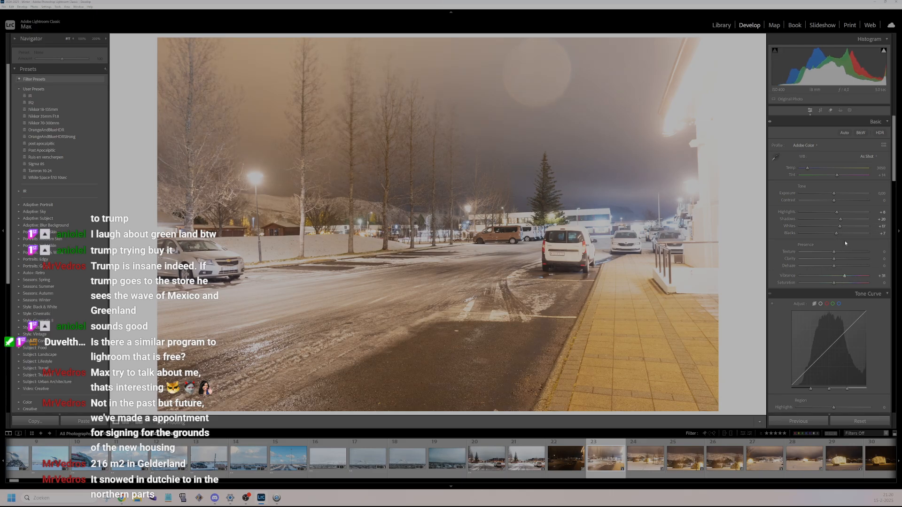
# - Enable HDR editing for photo 23 and sample its white balance from the icy road surface
pyautogui.click(877, 134)
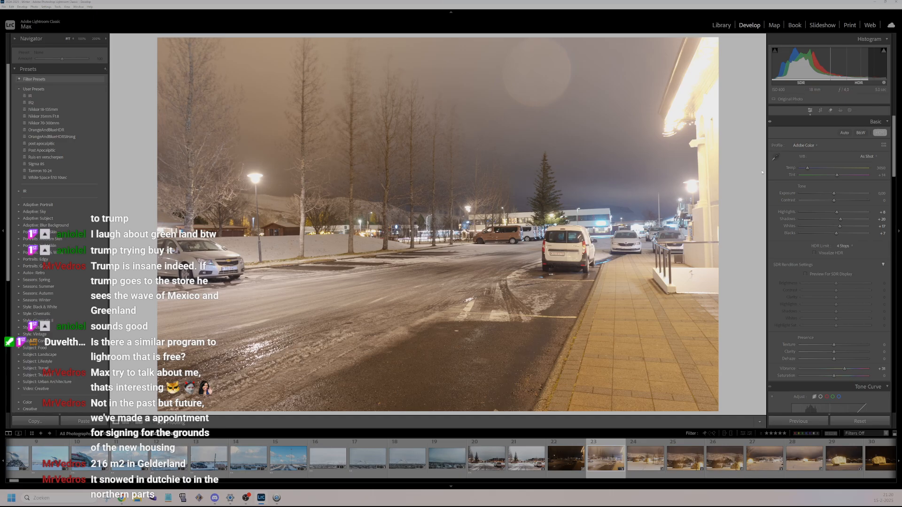
pyautogui.click(776, 158)
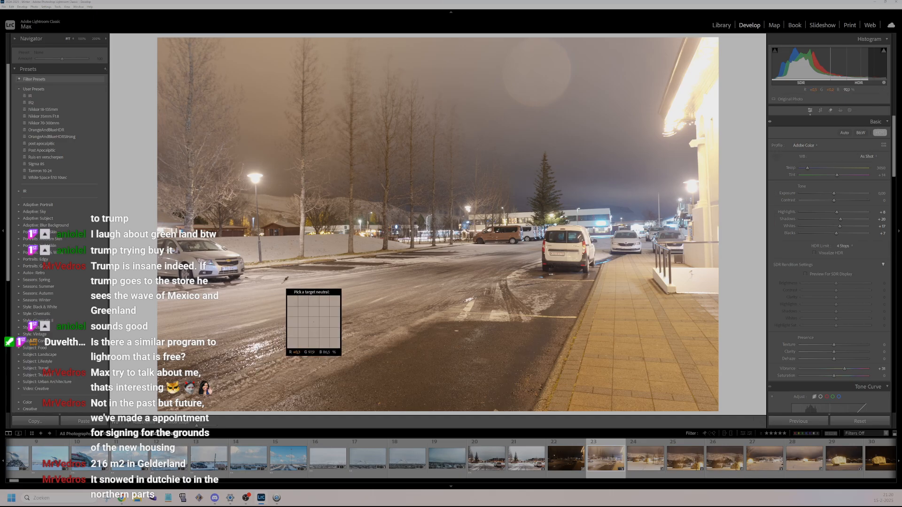
pyautogui.click(360, 292)
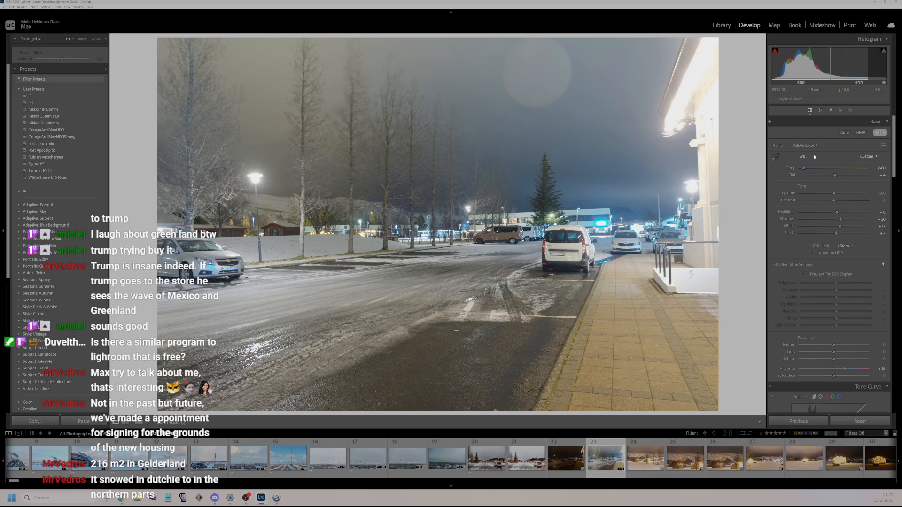
# - Warm photo 23's color temperature and raise its Texture and Clarity
pyautogui.press('Up')
pyautogui.press('Up')
pyautogui.press('Up')
pyautogui.press('Up')
pyautogui.press('Up')
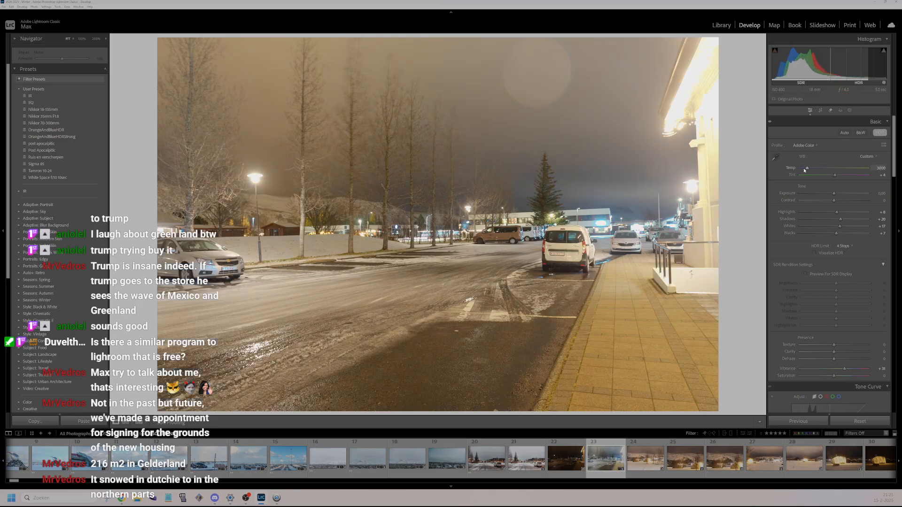
pyautogui.press('Up')
pyautogui.press('Up')
pyautogui.press('Up')
pyautogui.press('Up')
pyautogui.press('Up')
pyautogui.press('Down')
pyautogui.press('Down')
pyautogui.press('Down')
pyautogui.press('Down')
pyautogui.press('Down')
pyautogui.press('Down')
pyautogui.press('Down')
pyautogui.press('Down')
pyautogui.press('Down')
pyautogui.press('Down')
pyautogui.moveTo(808, 170); pyautogui.dragTo(808, 170)
pyautogui.click(842, 345)
pyautogui.click(841, 352)
# - Adjust photo 23's tone curve to Highlights about +43, Lights about +12, Darks about +10 and Shadows about -13
pyautogui.scroll(-5, 839, 320)
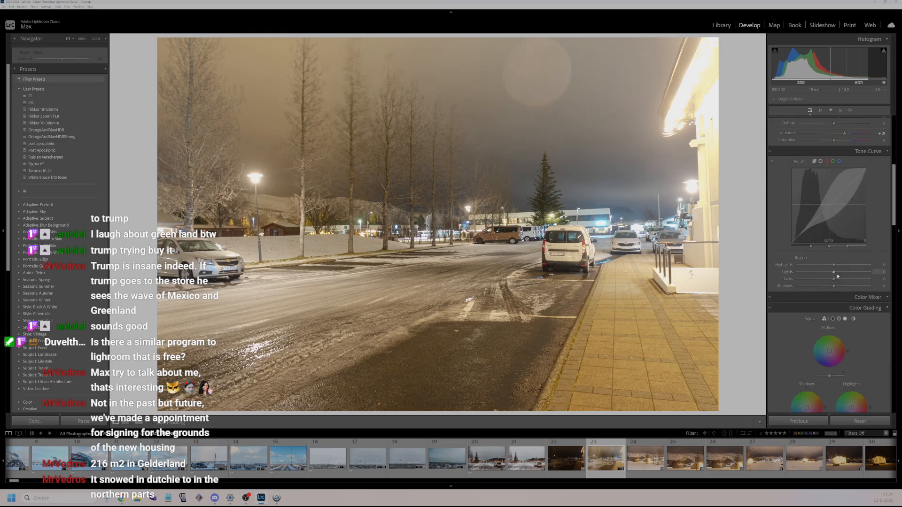
pyautogui.moveTo(836, 266)
pyautogui.mouseDown()
pyautogui.moveTo(826, 270)
pyautogui.moveTo(849, 265)
pyautogui.moveTo(838, 272)
pyautogui.mouseUp()
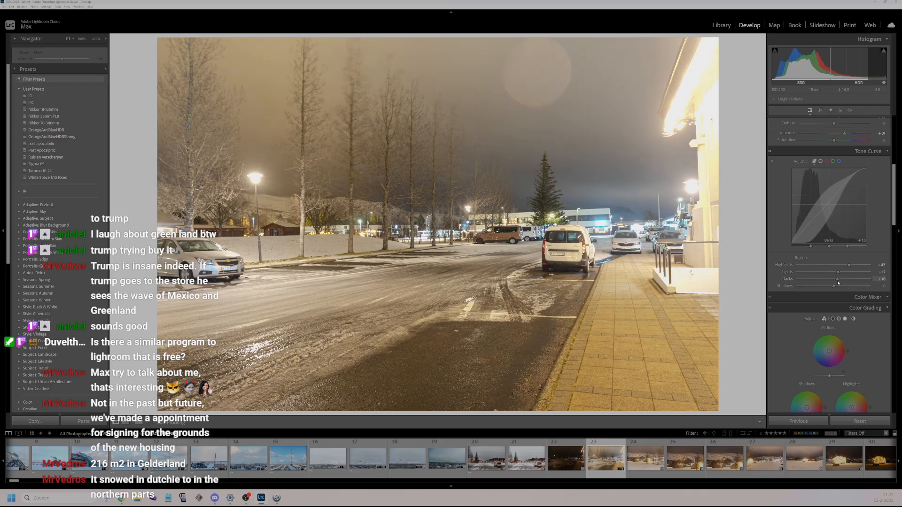
pyautogui.click(837, 280)
pyautogui.moveTo(835, 286); pyautogui.dragTo(829, 287)
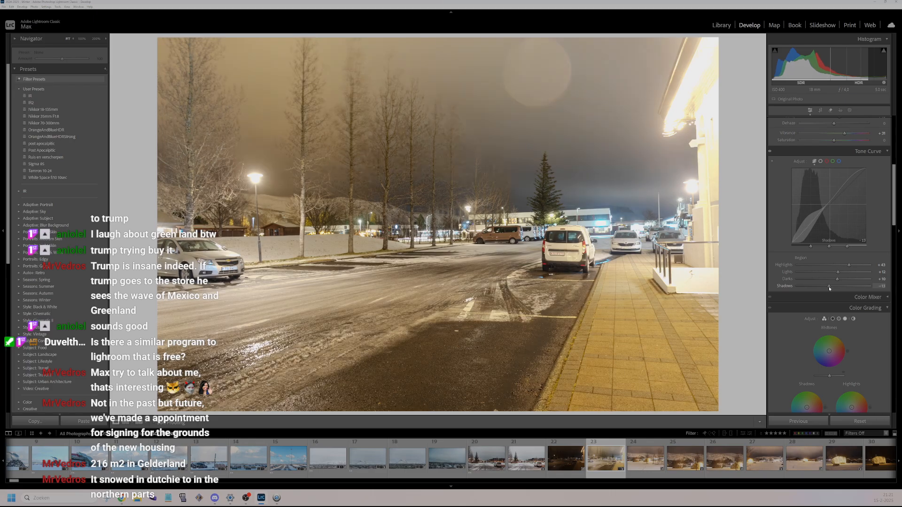
# - Straighten photo 23 by rotating its crop slightly clockwise, and rate the photo 2 stars
pyautogui.click(820, 111)
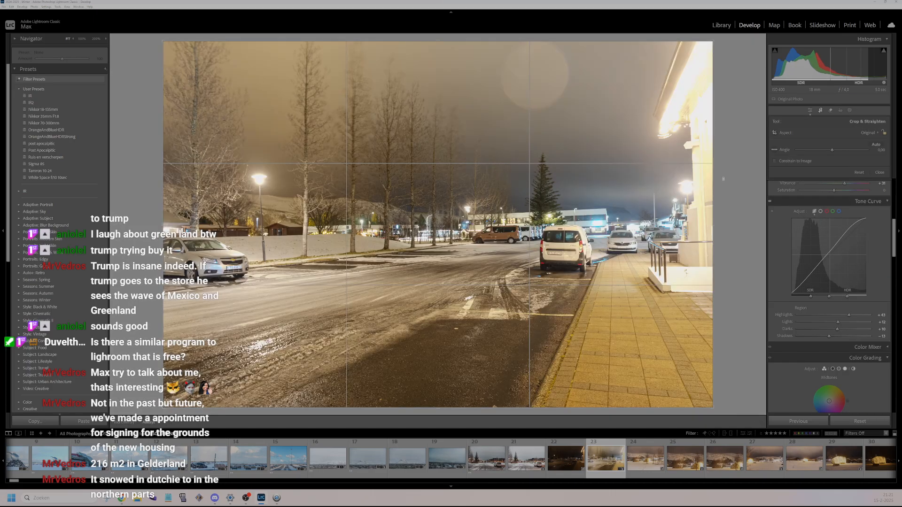
pyautogui.moveTo(739, 176); pyautogui.dragTo(741, 174)
pyautogui.click(881, 173)
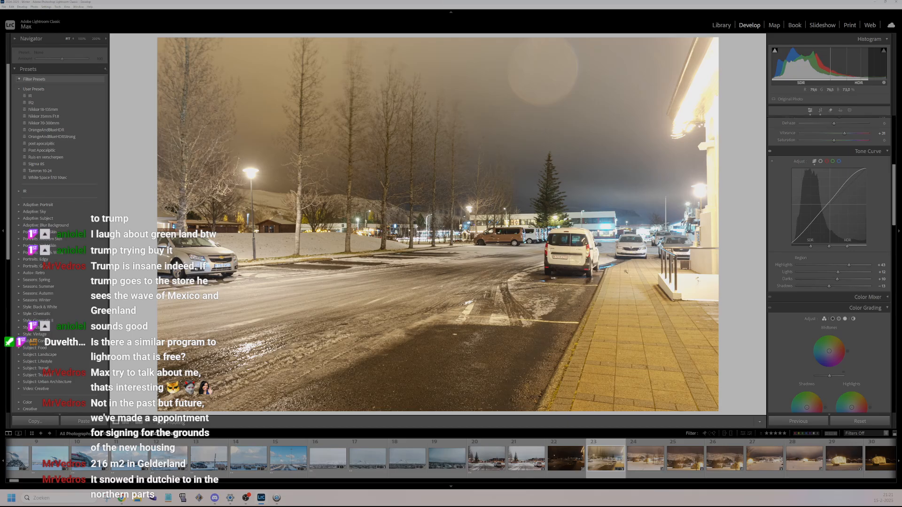
pyautogui.press('2')
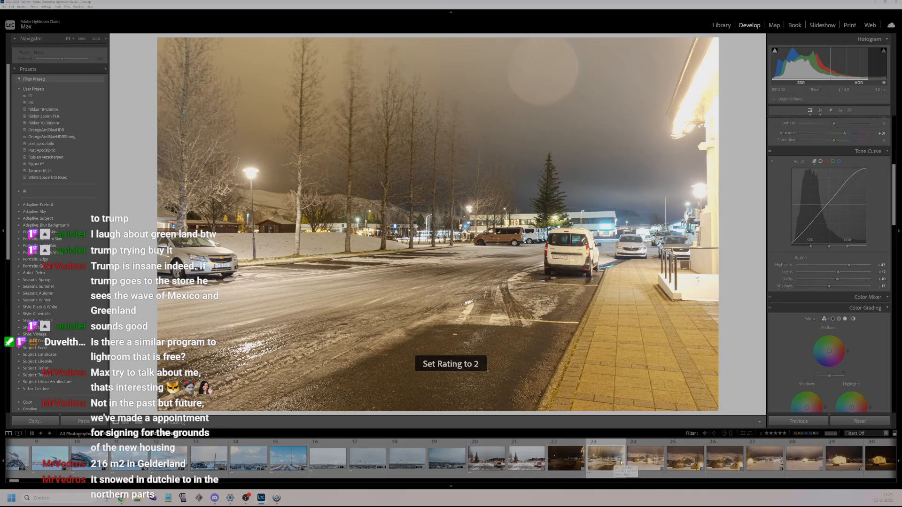
# - Open photo 24, enable HDR editing for it, and inspect the illuminated wooden structure at 100%
pyautogui.click(647, 462)
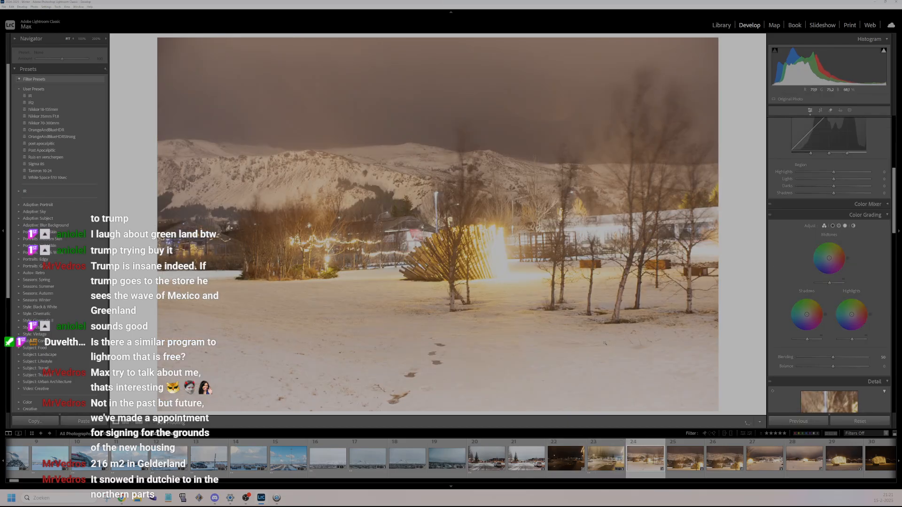
pyautogui.scroll(5, 873, 158)
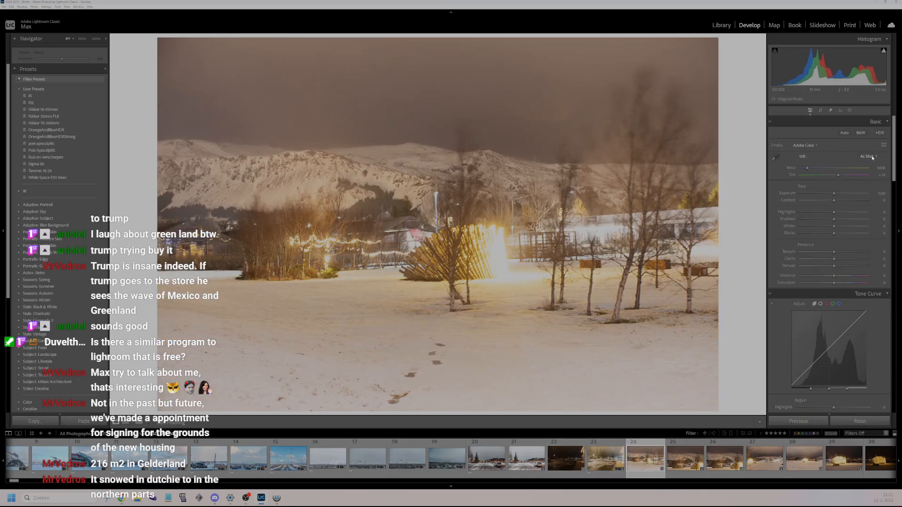
pyautogui.click(880, 133)
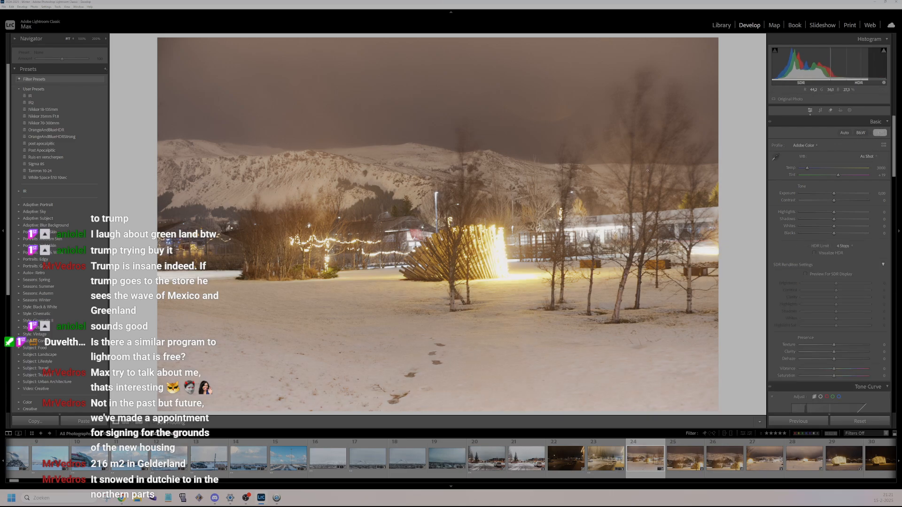
pyautogui.click(488, 250)
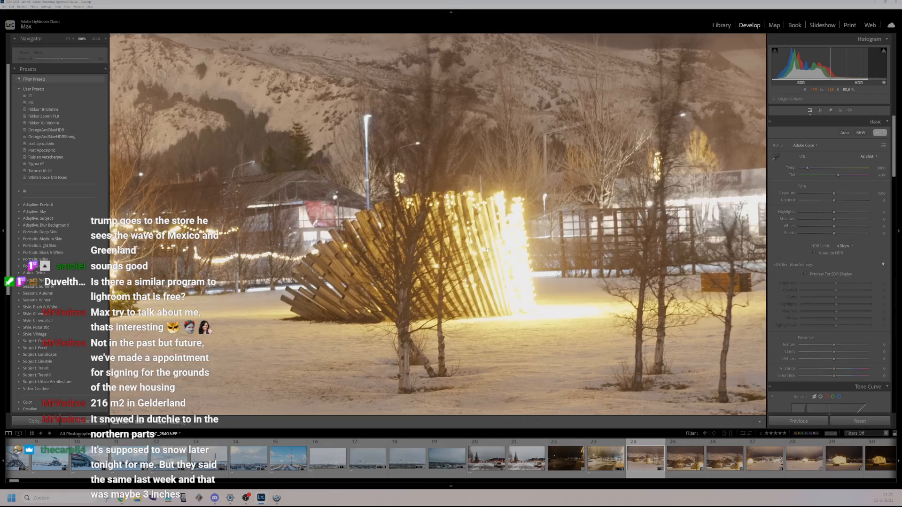
pyautogui.click(526, 250)
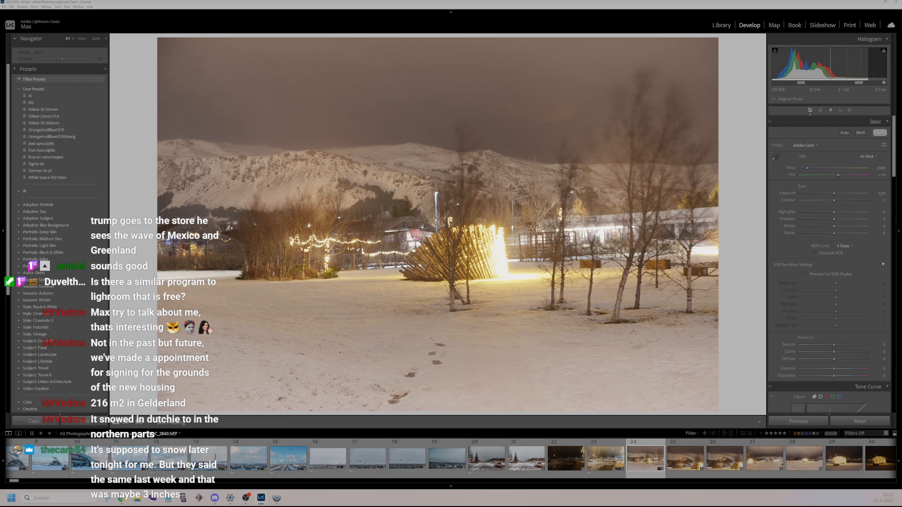
# - Set photo 24's Highlights to about -25, Shadows +43, Whites +22, Blacks -15, Vibrance +24, Texture about +26 and Clarity about +21
pyautogui.moveTo(834, 212); pyautogui.dragTo(829, 233)
pyautogui.scroll(-3, 834, 292)
pyautogui.moveTo(834, 290); pyautogui.dragTo(842, 292)
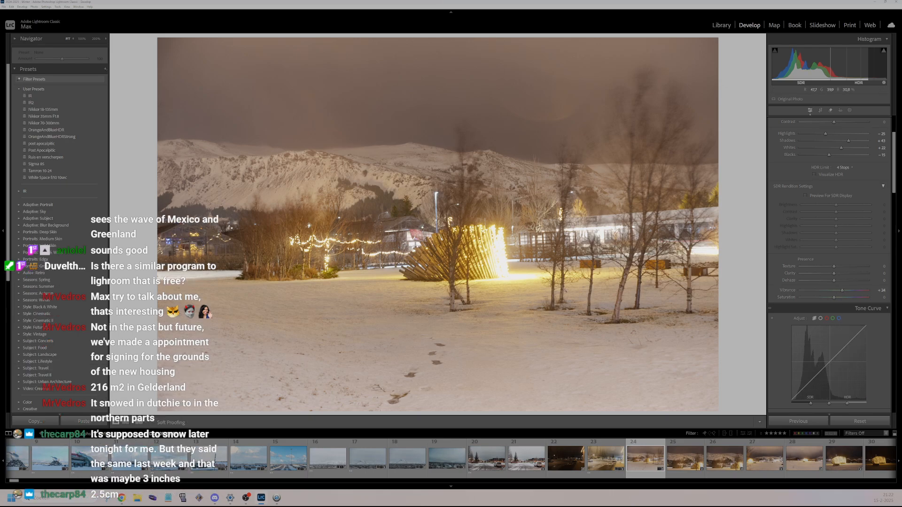
pyautogui.click(842, 274)
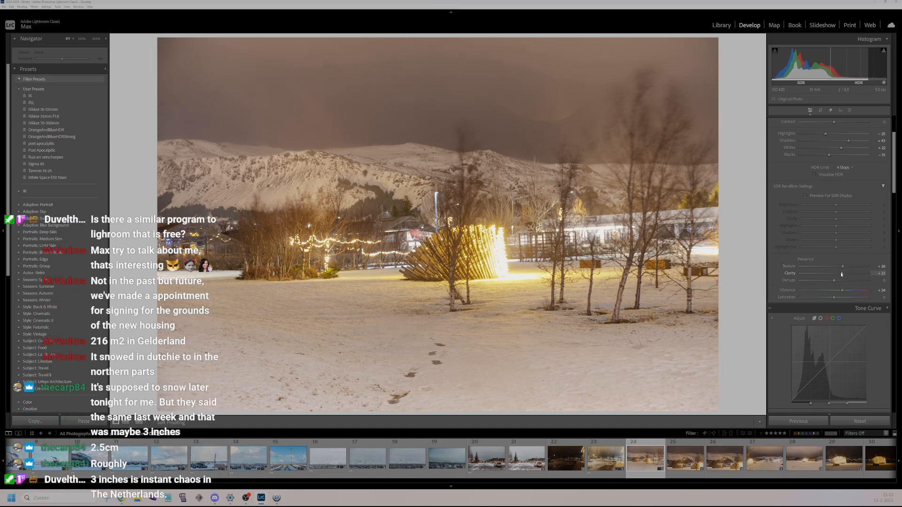
# - Adjust photo 24's tone curve to Highlights about +40, Lights about +9, Darks about +3 and Shadows about -8
pyautogui.scroll(-3, 841, 282)
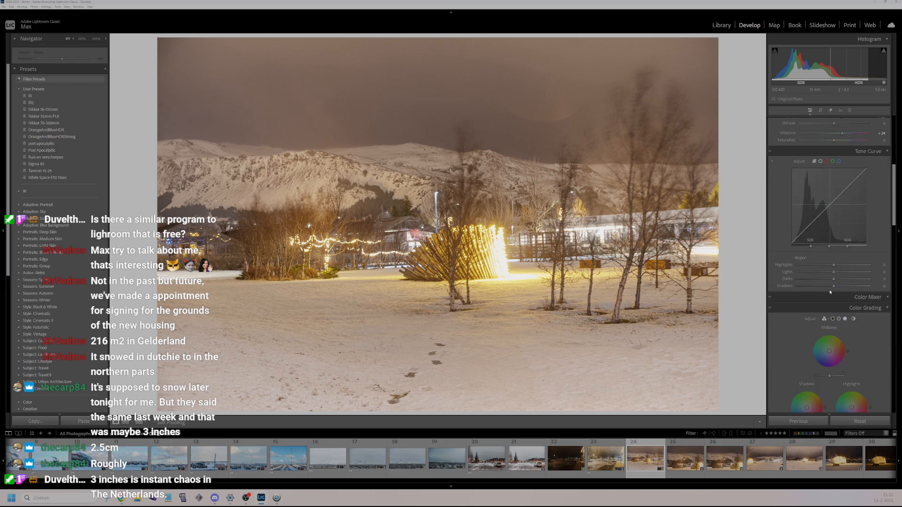
pyautogui.click(848, 265)
pyautogui.click(839, 272)
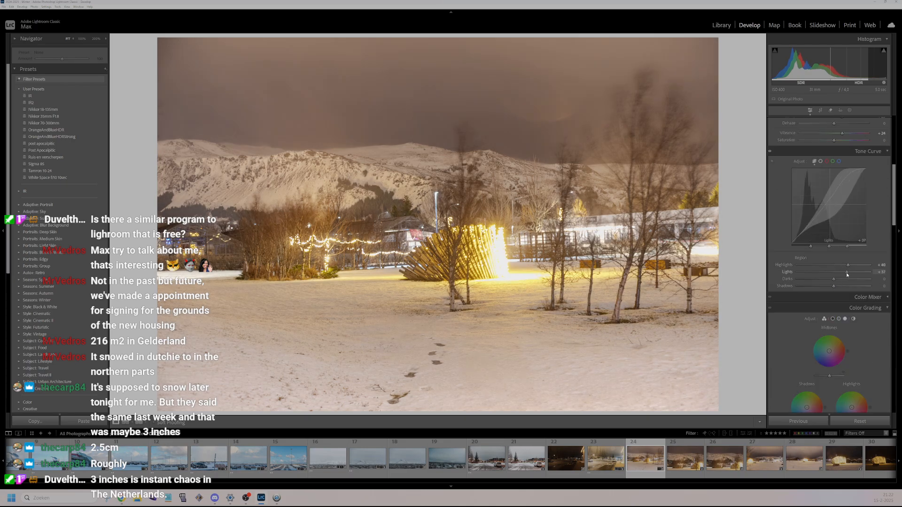
pyautogui.moveTo(839, 272); pyautogui.dragTo(831, 287)
pyautogui.click(835, 279)
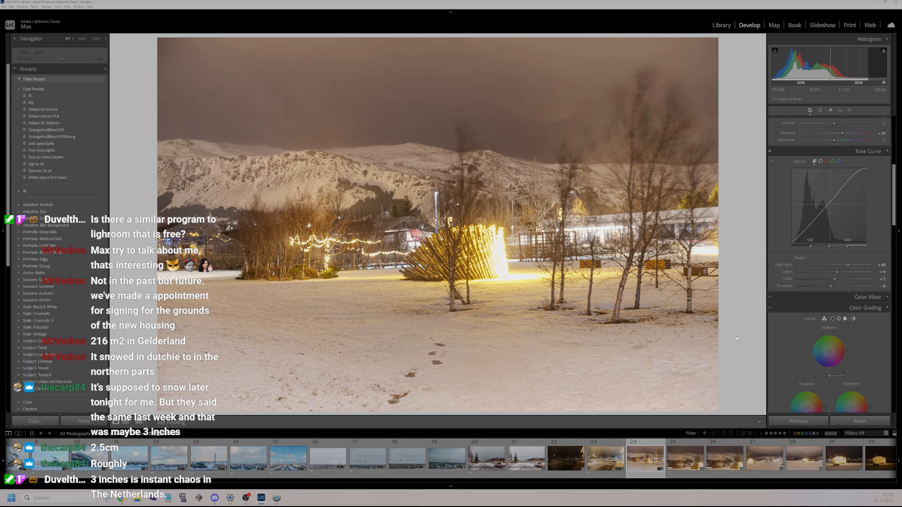
# - Straighten photo 24 with a very slight crop rotation and rate the photo 1 star
pyautogui.click(820, 110)
pyautogui.moveTo(747, 198); pyautogui.dragTo(747, 204)
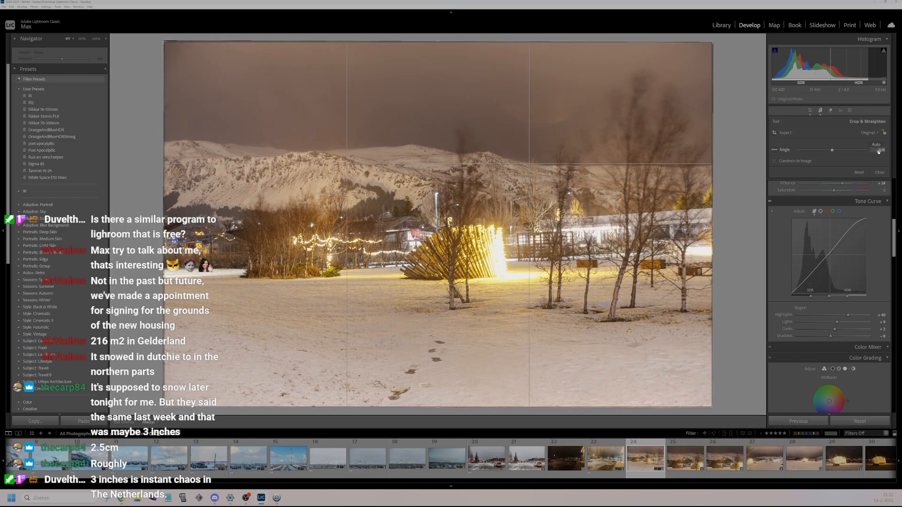
pyautogui.click(880, 172)
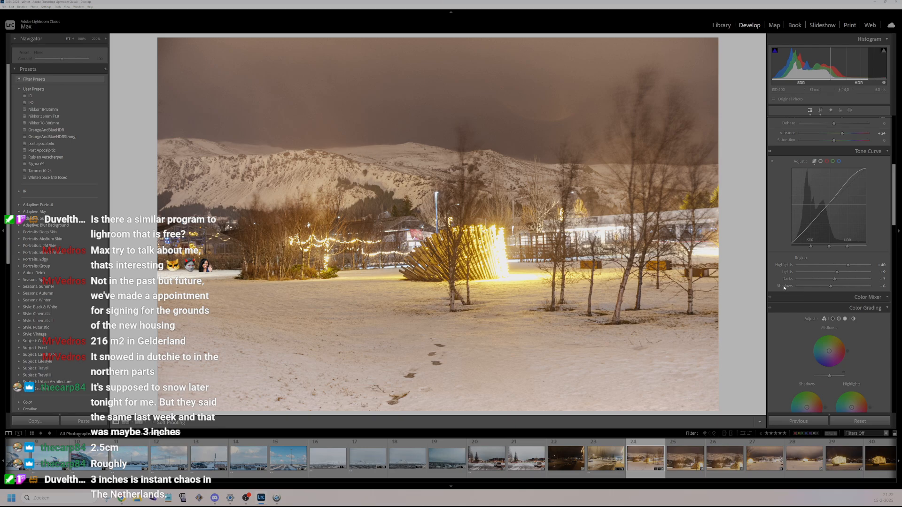
pyautogui.press('1')
# - Look through photos 25 and 26 and inspect the snowy mountain in photo 26 at 100%
pyautogui.press('Right')
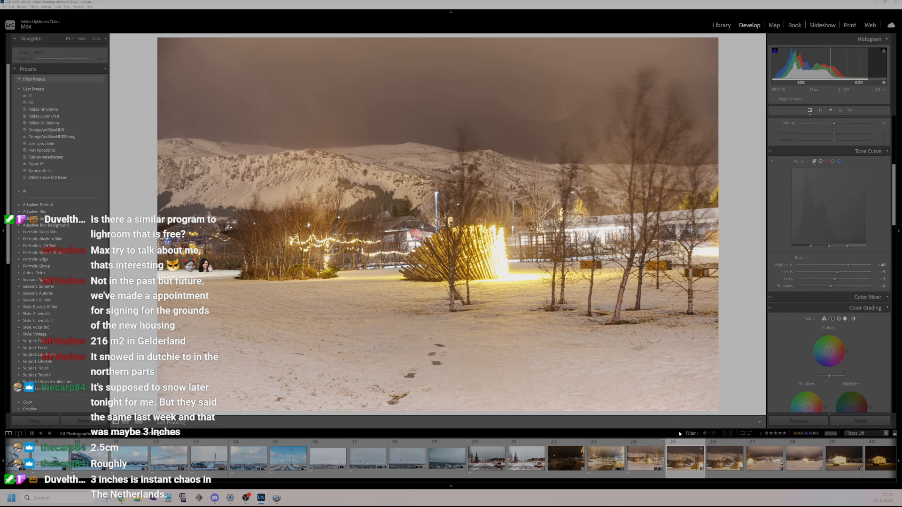
pyautogui.click(718, 466)
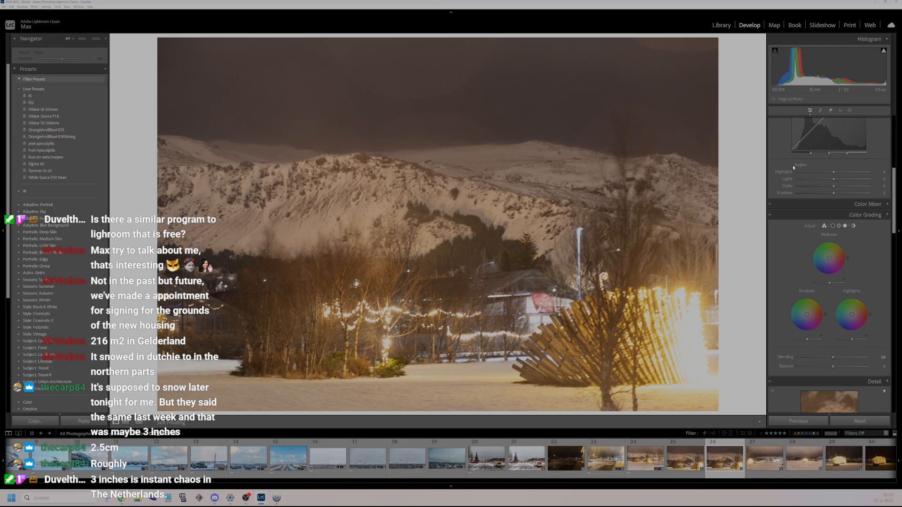
pyautogui.scroll(5, 832, 188)
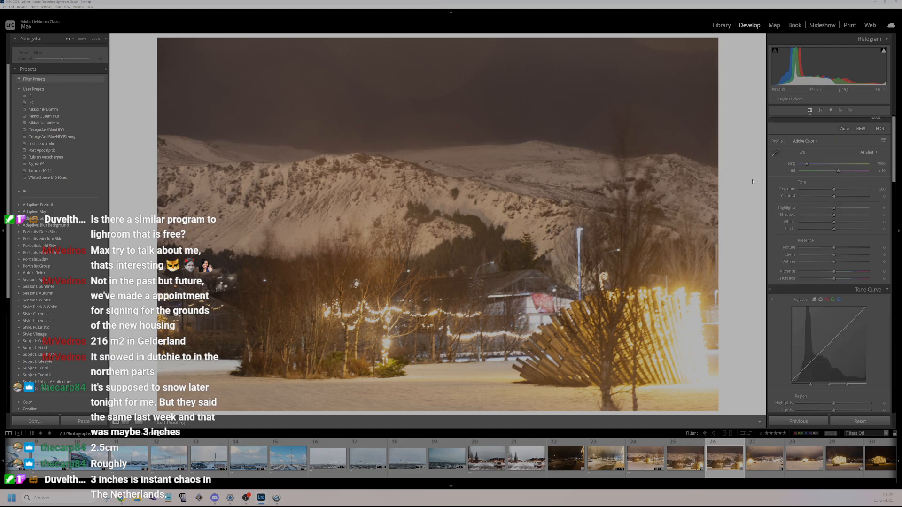
pyautogui.click(522, 188)
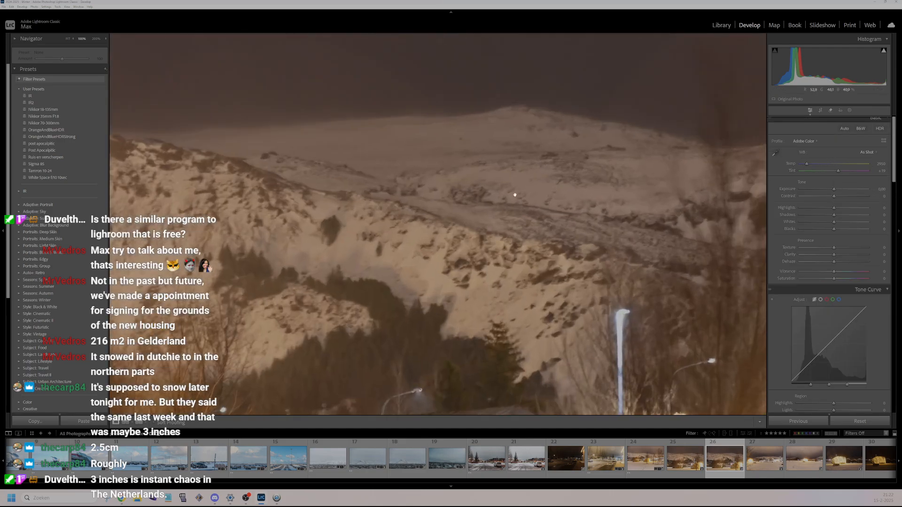
pyautogui.click(483, 220)
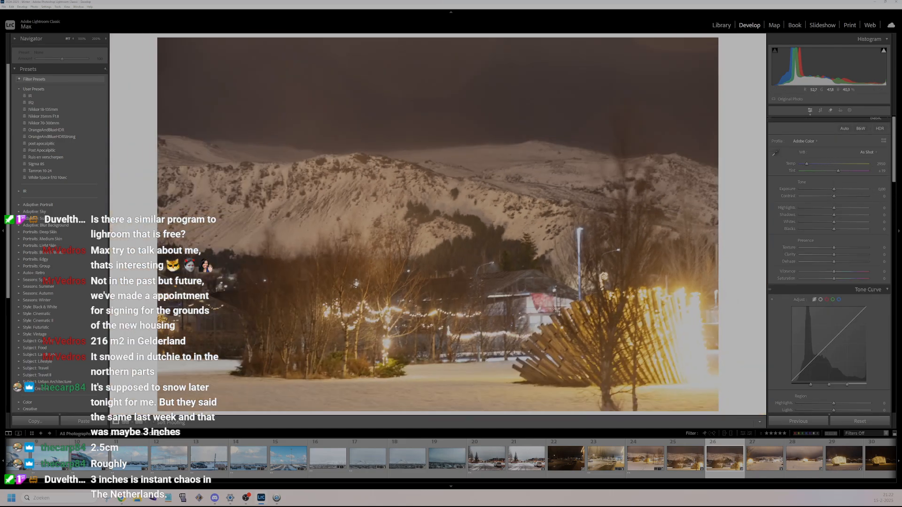
# - Open photo 27, sample its white balance from the snow, set Temp to 2700, and enable HDR editing
pyautogui.click(753, 459)
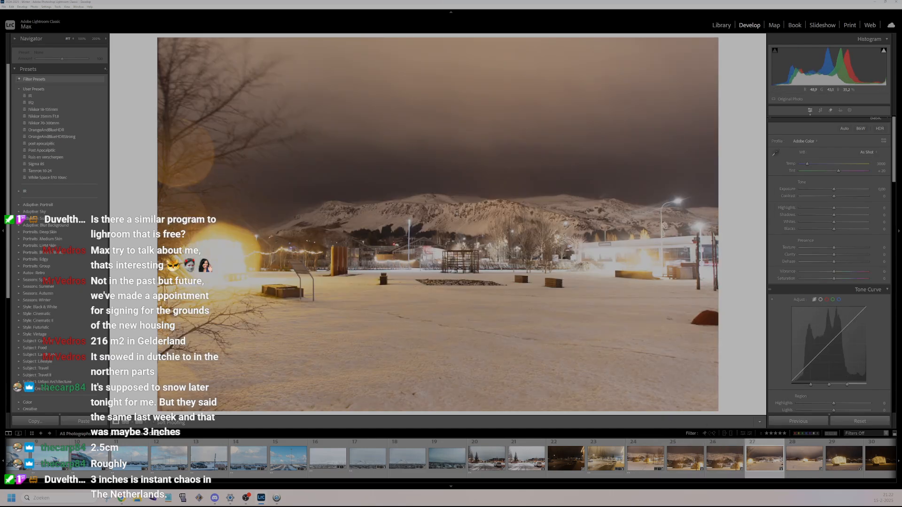
pyautogui.click(456, 213)
pyautogui.click(457, 213)
pyautogui.click(775, 153)
pyautogui.click(567, 321)
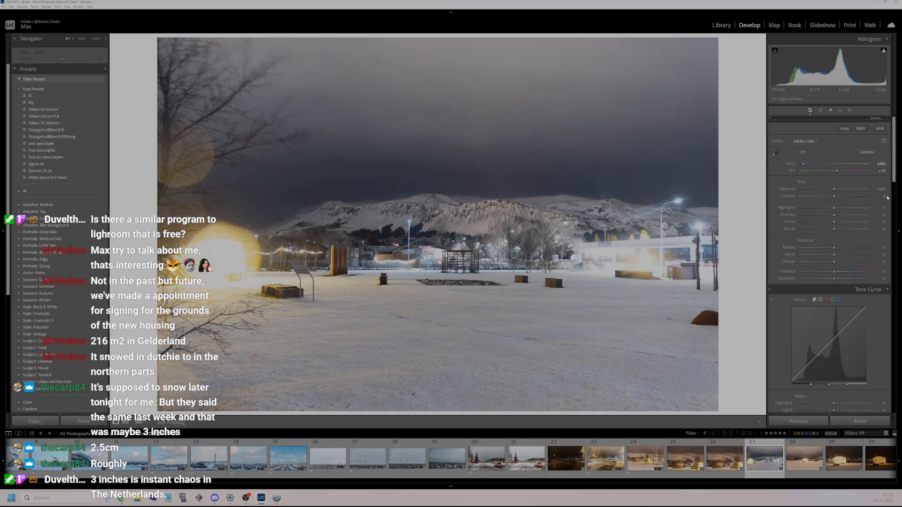
pyautogui.moveTo(804, 164); pyautogui.dragTo(804, 164)
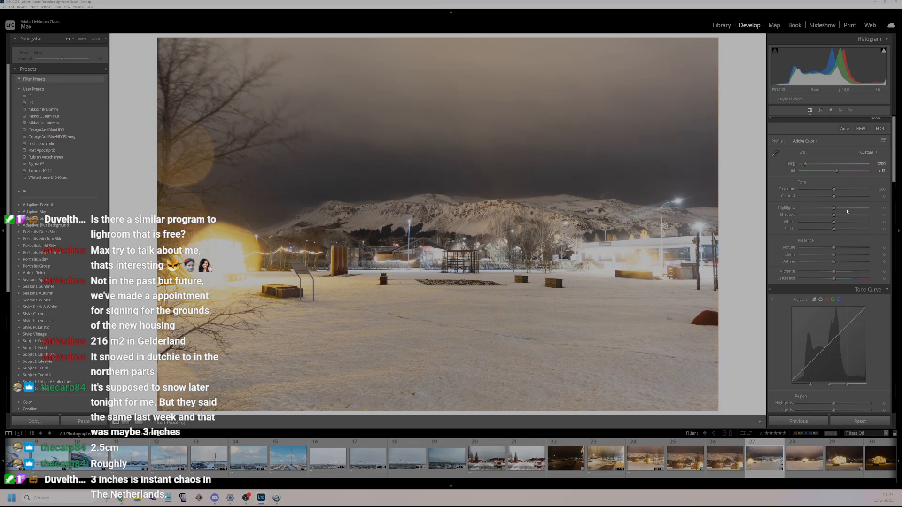
pyautogui.click(880, 128)
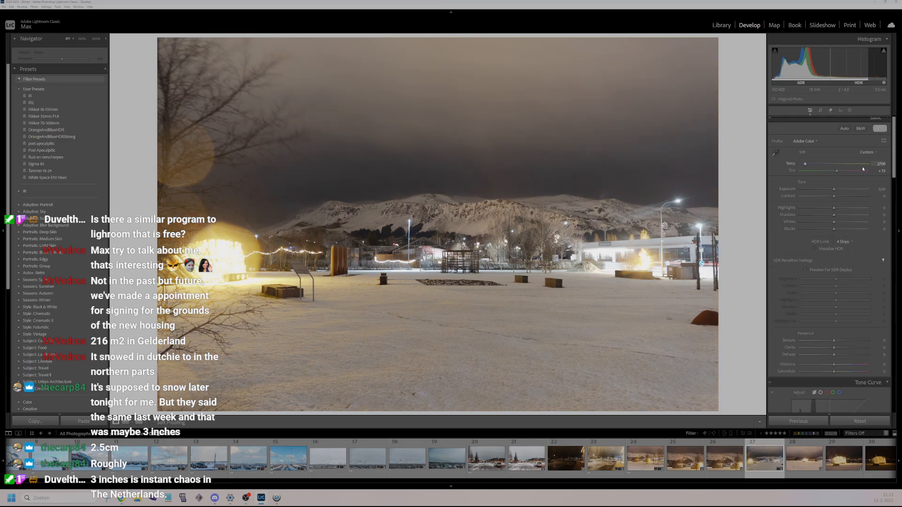
# - Check photo 24, then set photo 27's Highlights about -15, Shadows +6, Whites +9, Blacks -17, Texture +21, Clarity +16 and Vibrance +25
pyautogui.press('Left')
pyautogui.press('Left')
pyautogui.press('Left')
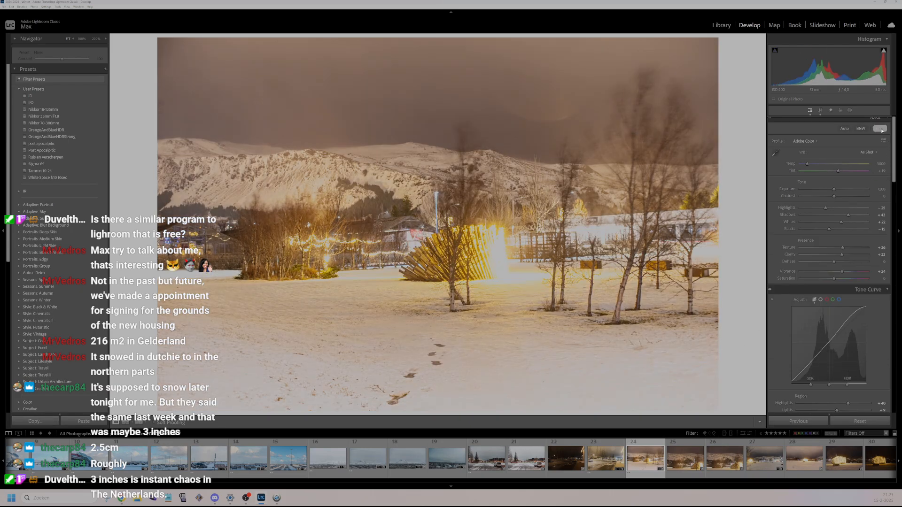
pyautogui.click(751, 462)
pyautogui.moveTo(834, 208); pyautogui.dragTo(828, 229)
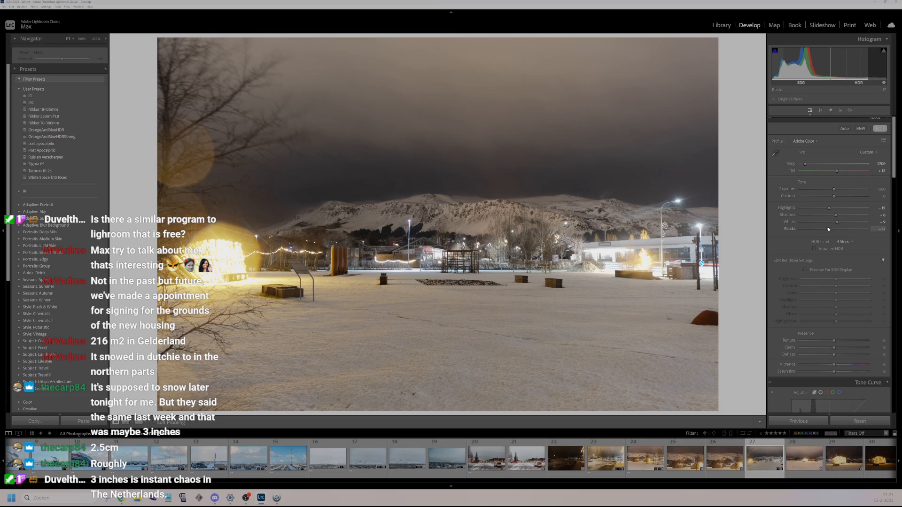
pyautogui.moveTo(834, 365); pyautogui.dragTo(841, 341)
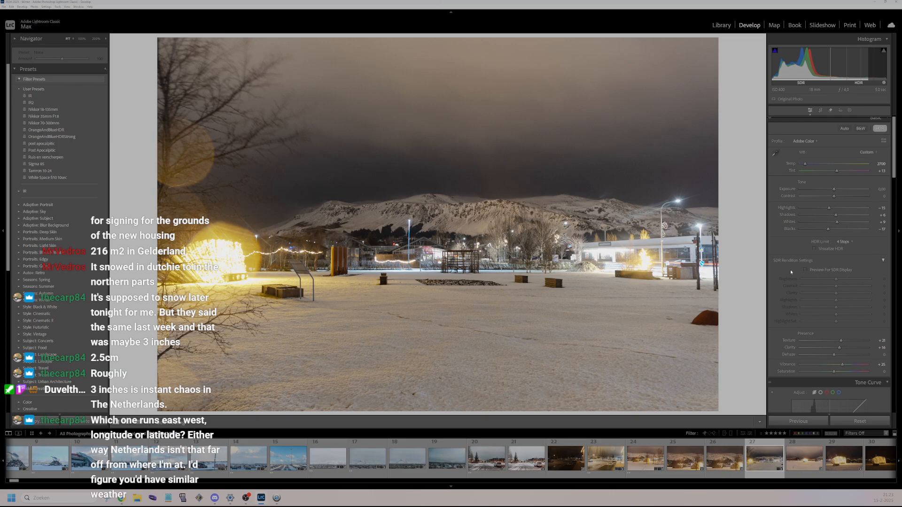
# - Adjust photo 27's tone curve to Highlights about +13, Lights +15, Darks about +8 and Shadows about -7
pyautogui.scroll(-5, 799, 301)
pyautogui.moveTo(835, 339); pyautogui.dragTo(833, 363)
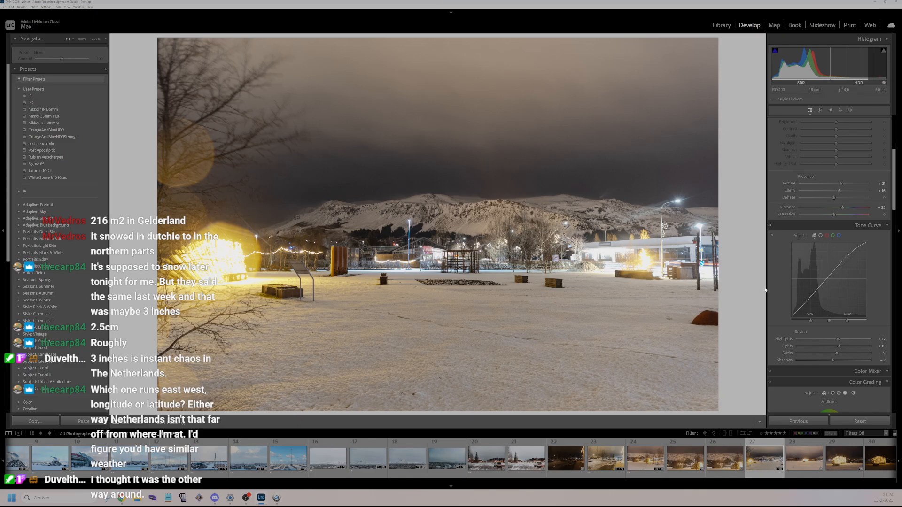
pyautogui.scroll(-2, 817, 288)
pyautogui.scroll(-2, 816, 289)
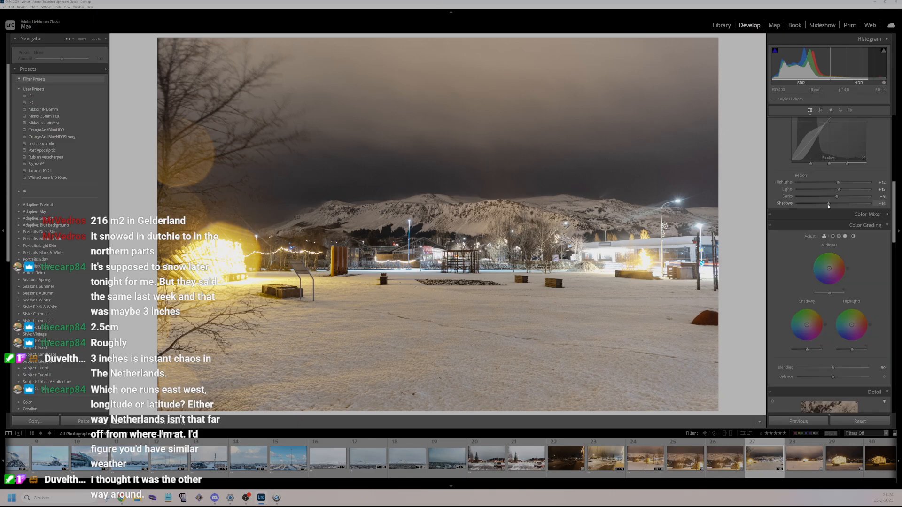
pyautogui.moveTo(835, 207); pyautogui.dragTo(832, 209)
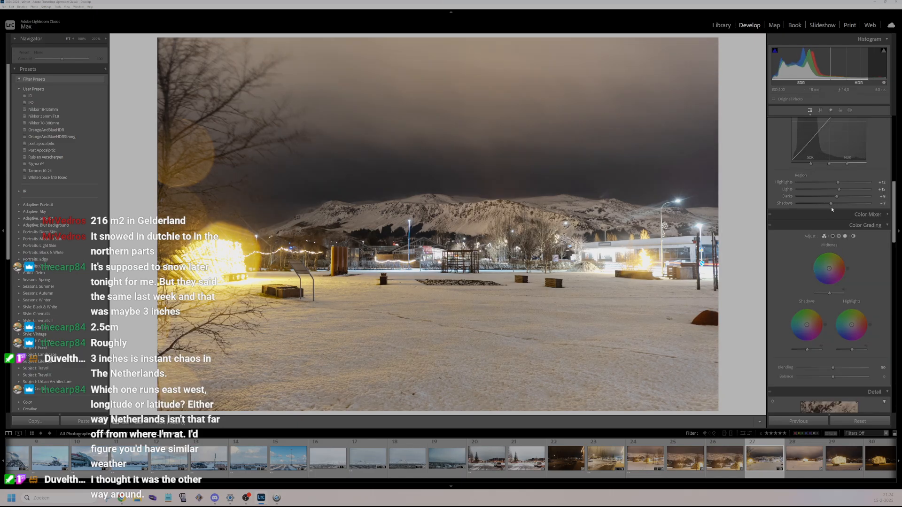
# - Inspect photo 27's mountains and buildings at 100% and rate the photo 2 stars
pyautogui.click(403, 221)
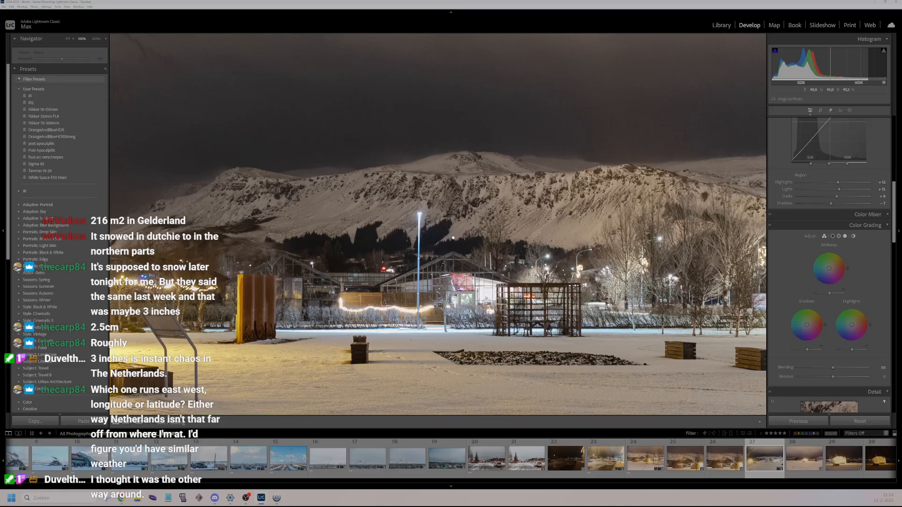
pyautogui.moveTo(451, 259); pyautogui.dragTo(350, 268)
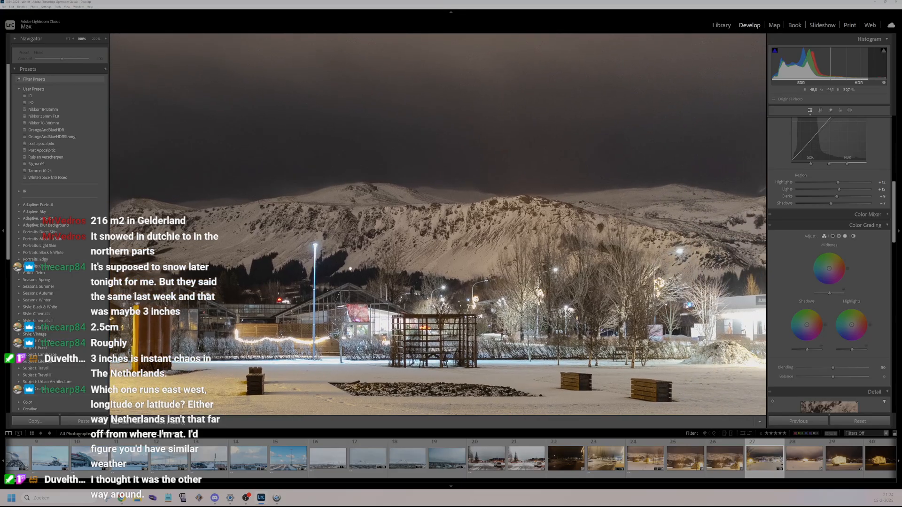
pyautogui.click(388, 285)
pyautogui.press('2')
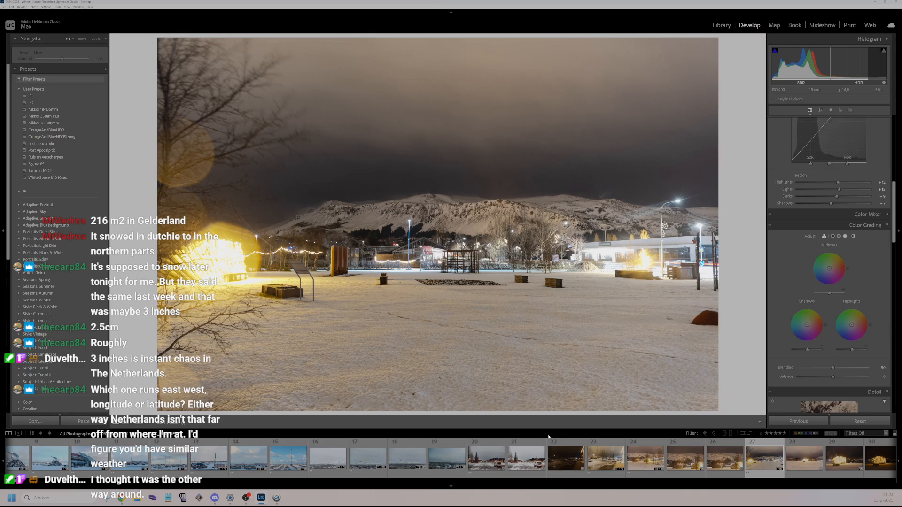
pyautogui.moveTo(648, 266); pyautogui.dragTo(606, 323)
pyautogui.moveTo(519, 283); pyautogui.dragTo(479, 277)
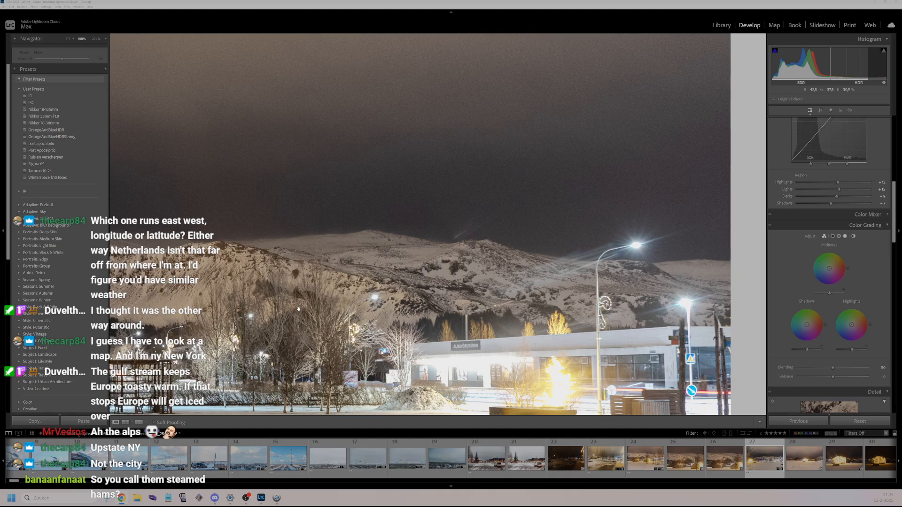
pyautogui.click(463, 329)
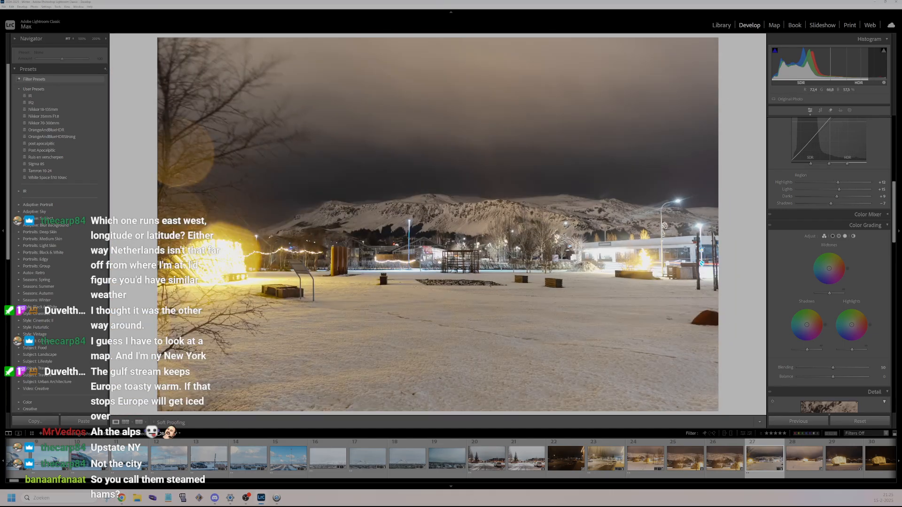
# - Synchronize photo 27's develop settings to photo 28
pyautogui.scroll(-5, 197, 467)
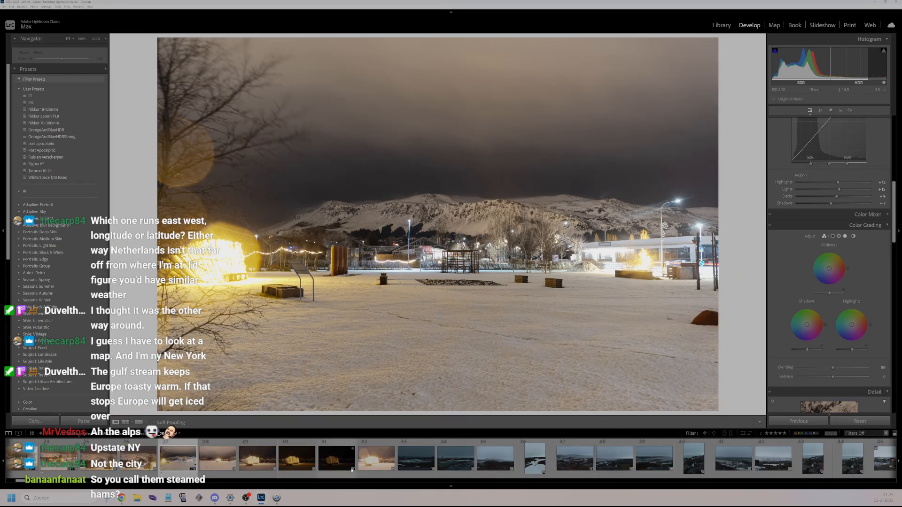
pyautogui.click(217, 457)
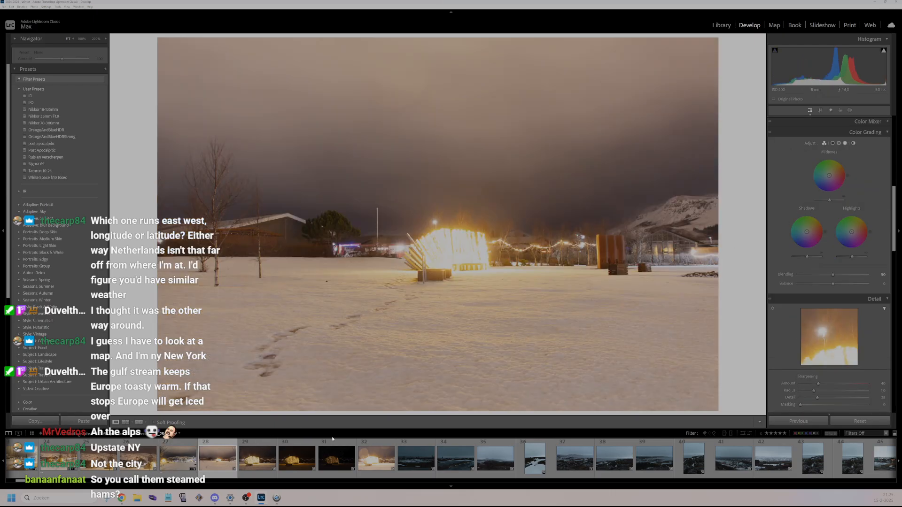
pyautogui.click(194, 462)
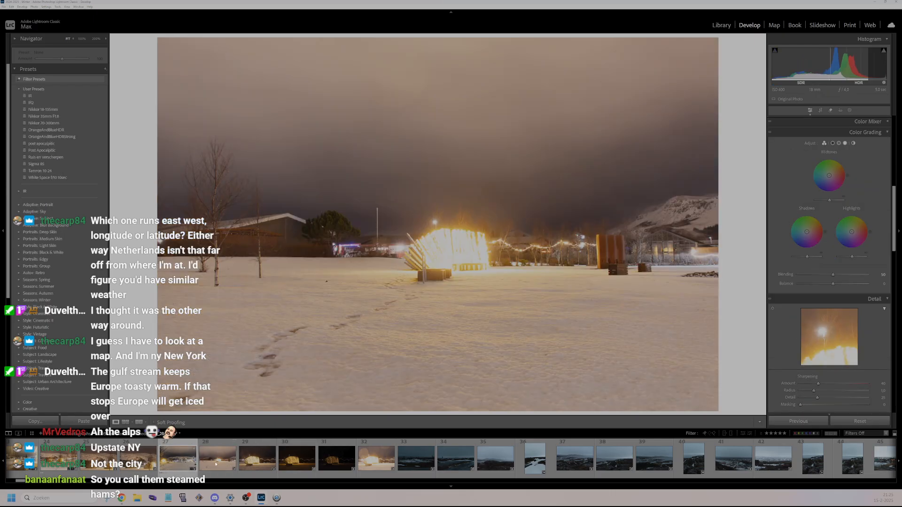
pyautogui.keyDown('shift'); pyautogui.click(703, 452); pyautogui.keyUp('shift')
pyautogui.hotkey('ctrl', 'shift', 's')
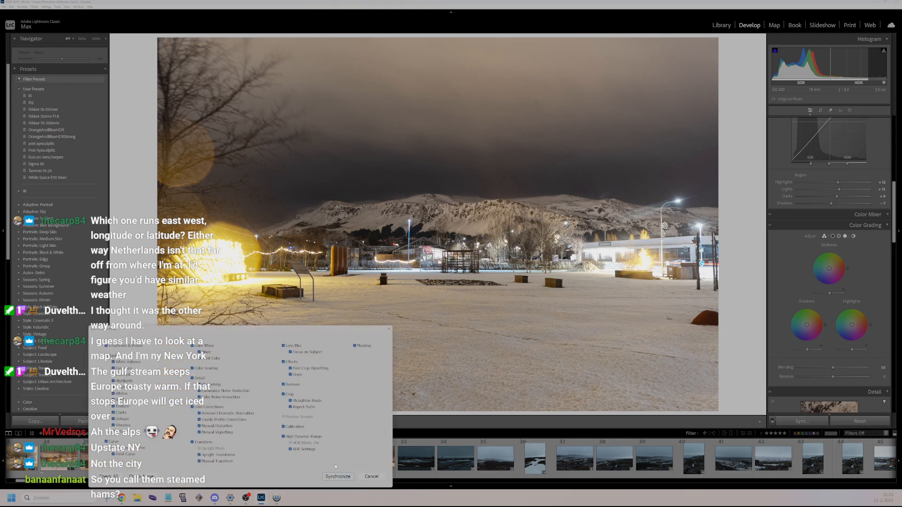
pyautogui.click(343, 479)
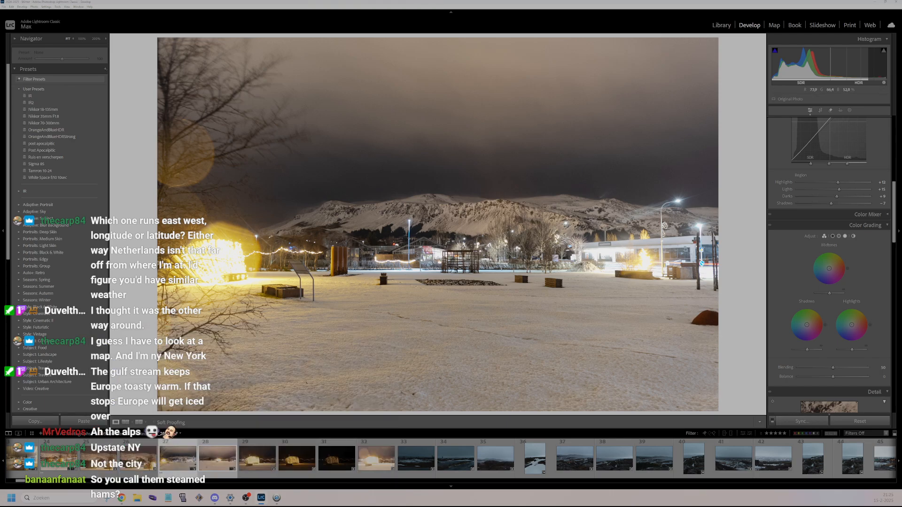
# - Set photo 28's Highlights to about -44, Shadows +36, Whites +15, Blacks -11 and Texture about +37
pyautogui.click(281, 466)
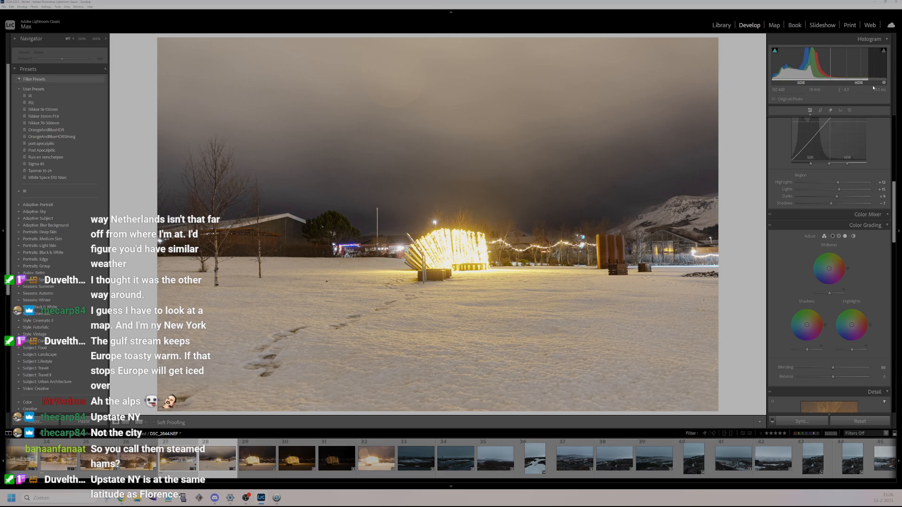
pyautogui.scroll(10, 844, 140)
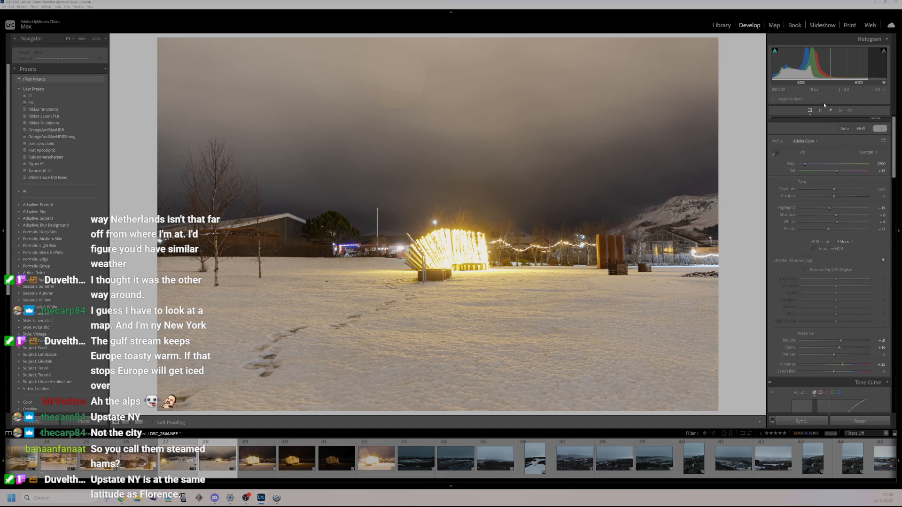
pyautogui.scroll(1, 841, 188)
pyautogui.moveTo(829, 214); pyautogui.dragTo(831, 236)
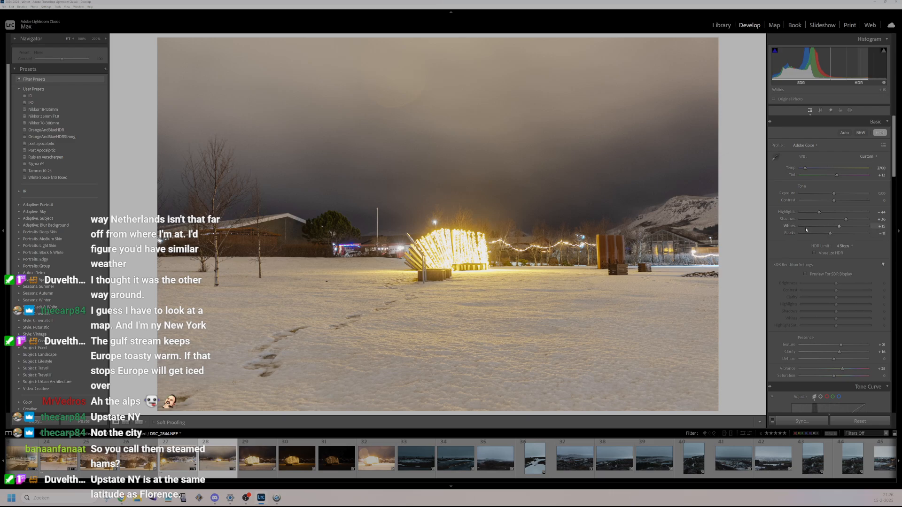
pyautogui.scroll(-3, 847, 201)
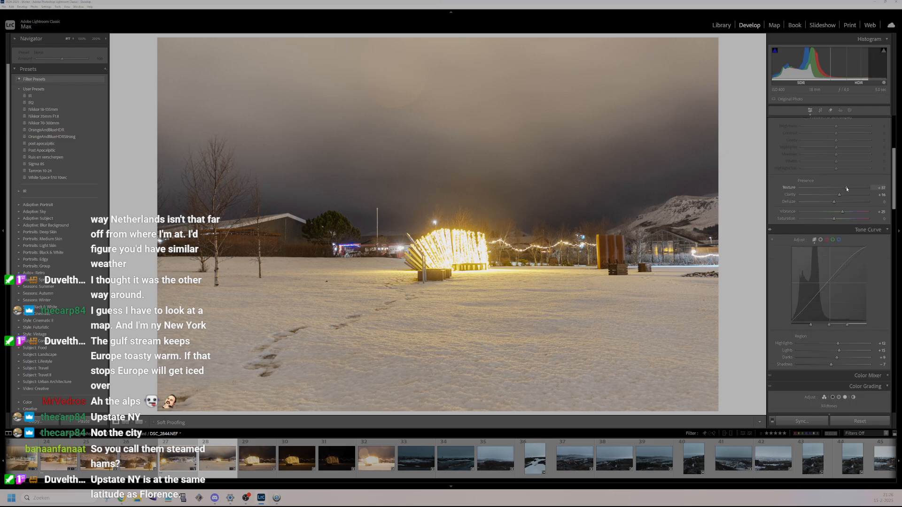
# - Adjust photo 28's tone curve to Highlights about +26, Lights +30, Darks +20 and Shadows -9, and rate the photo 2 stars
pyautogui.scroll(-3, 820, 244)
pyautogui.moveTo(838, 187); pyautogui.dragTo(831, 209)
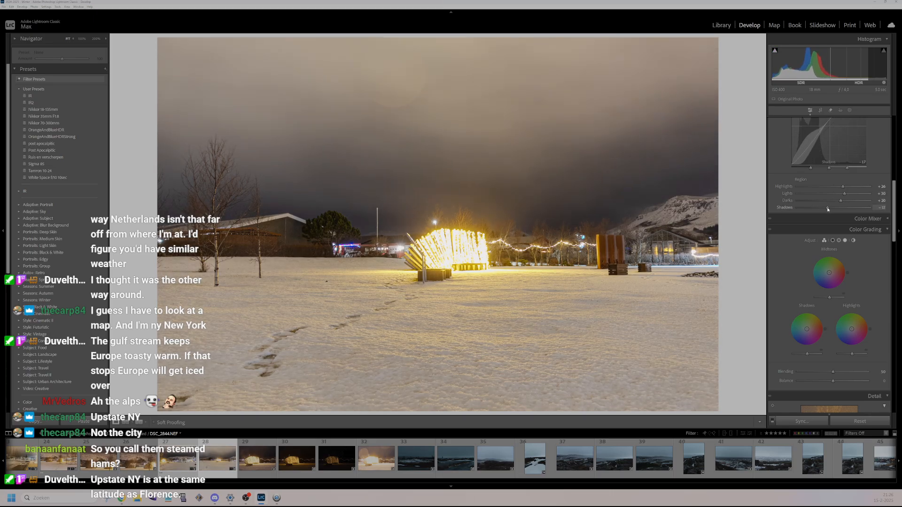
pyautogui.press('2')
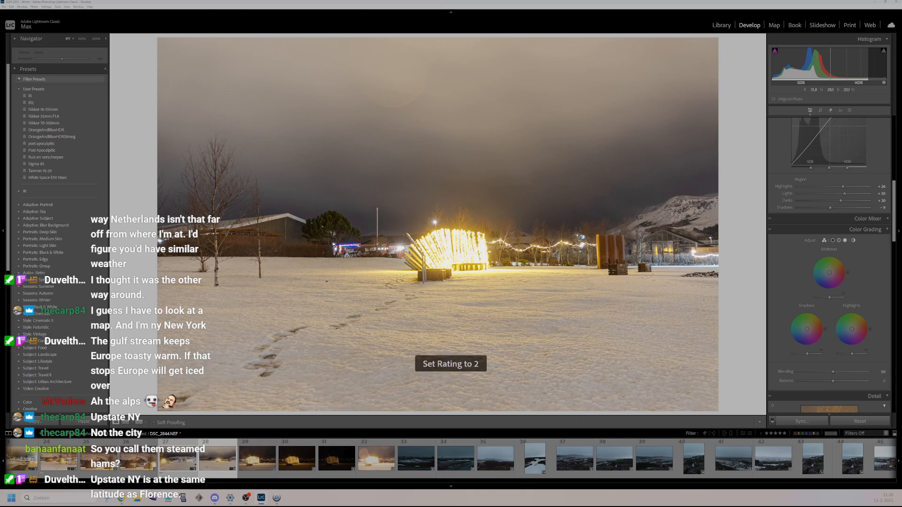
# - Compare the exposures of the illuminated wooden structure in photos 29 to 32 and return to photo 29
pyautogui.press('Right')
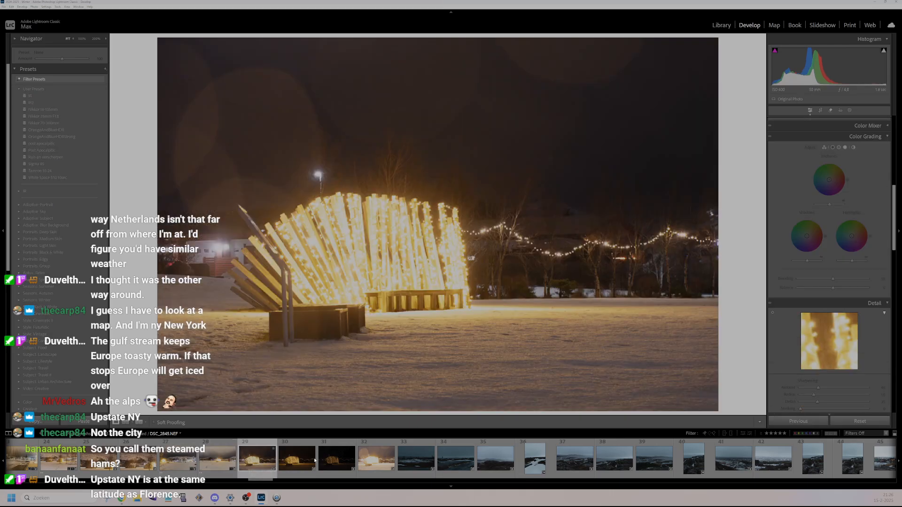
pyautogui.click(314, 461)
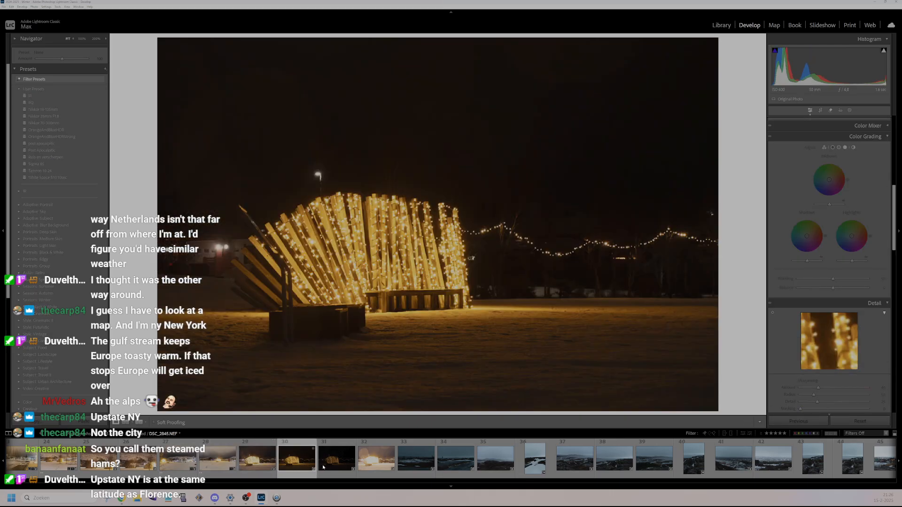
pyautogui.click(337, 468)
pyautogui.press('Right')
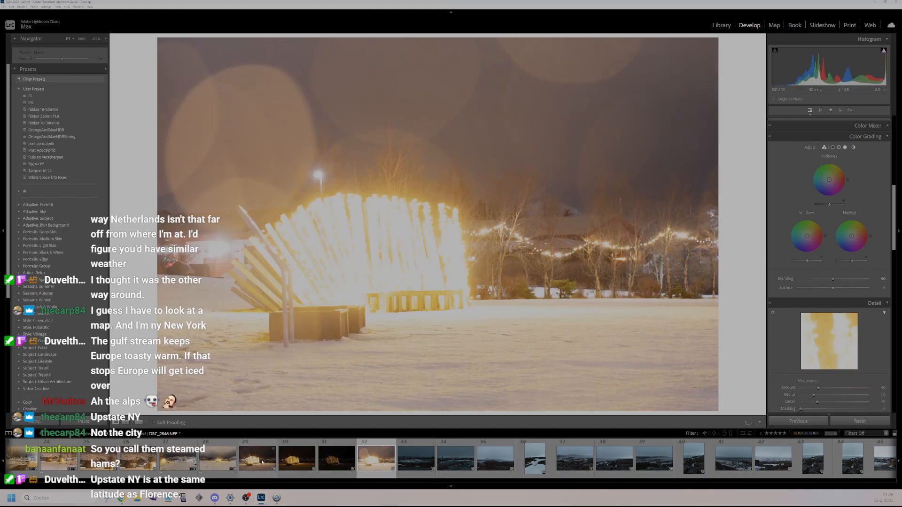
pyautogui.click(259, 462)
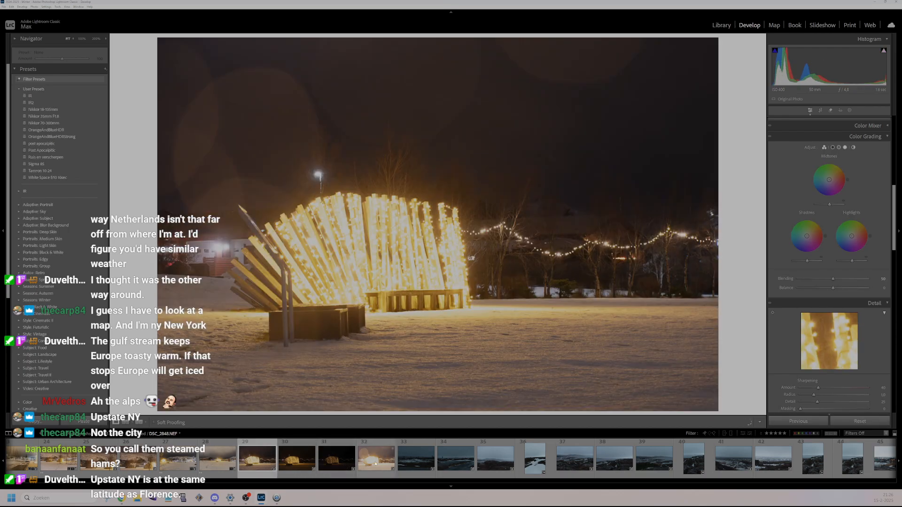
# - Merge photos 29 to 32 of the illuminated wooden structure into one HDR image with Auto Align enabled
pyautogui.click(376, 463)
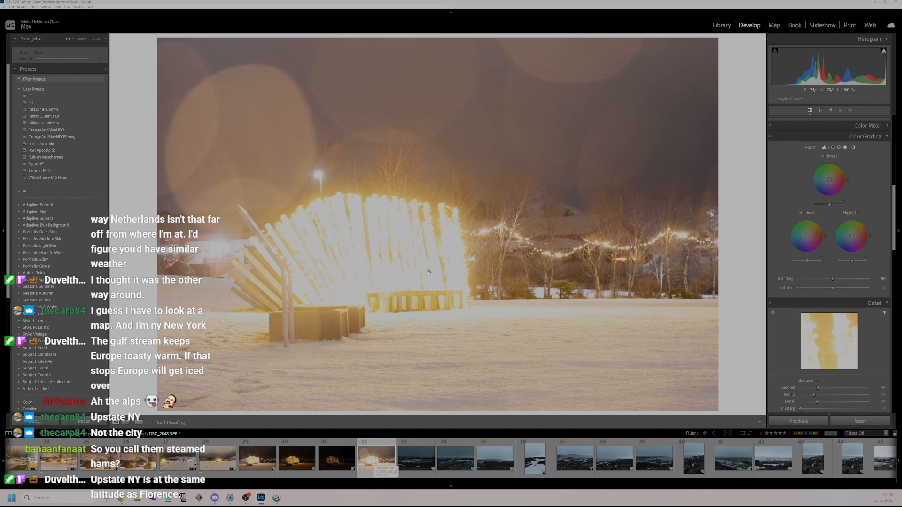
pyautogui.click(276, 460)
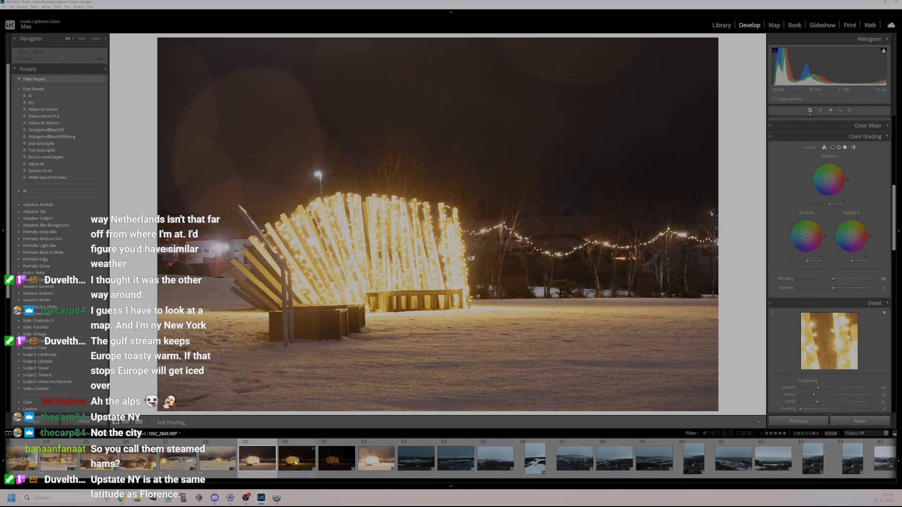
pyautogui.click(376, 458)
pyautogui.click(296, 261)
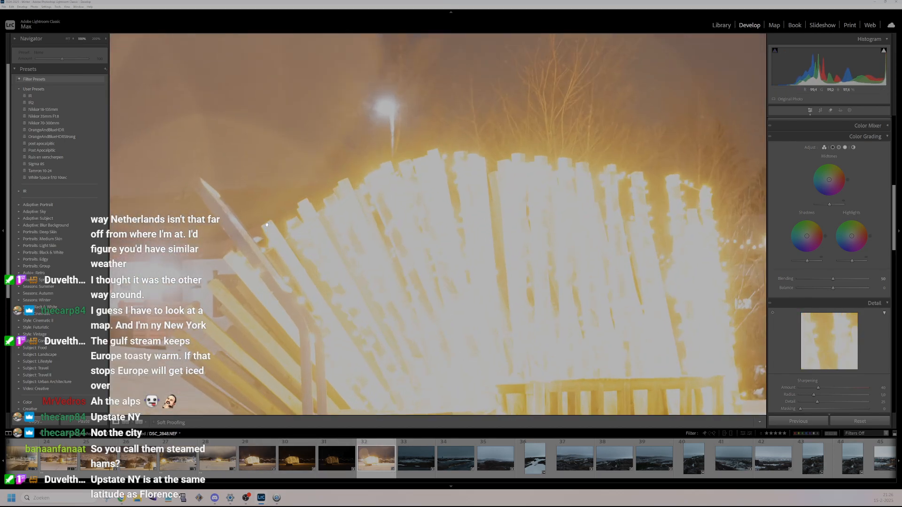
pyautogui.click(267, 226)
pyautogui.click(257, 458)
pyautogui.keyDown('shift'); pyautogui.click(376, 458); pyautogui.keyUp('shift')
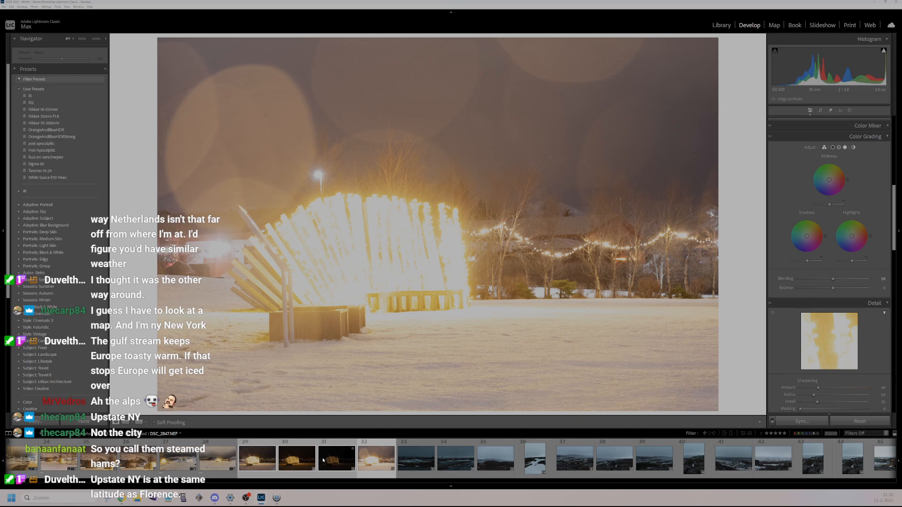
pyautogui.click(34, 7)
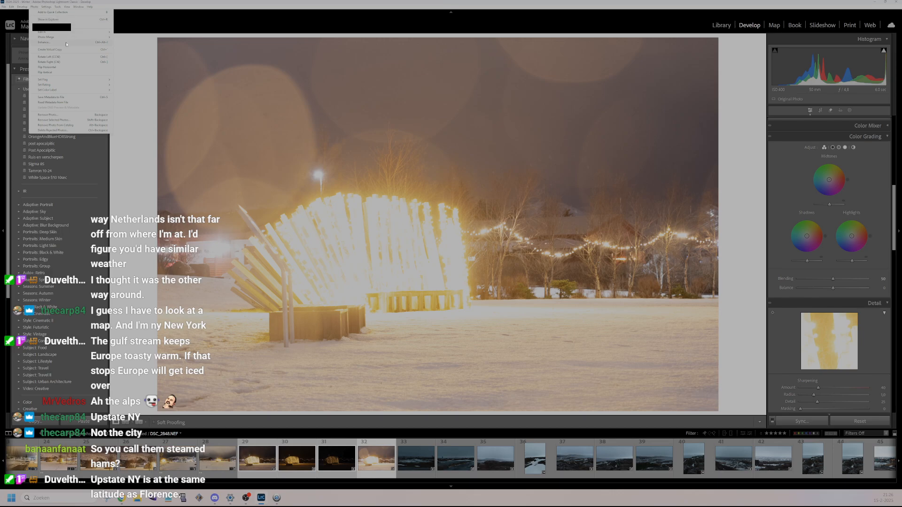
pyautogui.moveTo(82, 39)
pyautogui.click(135, 38)
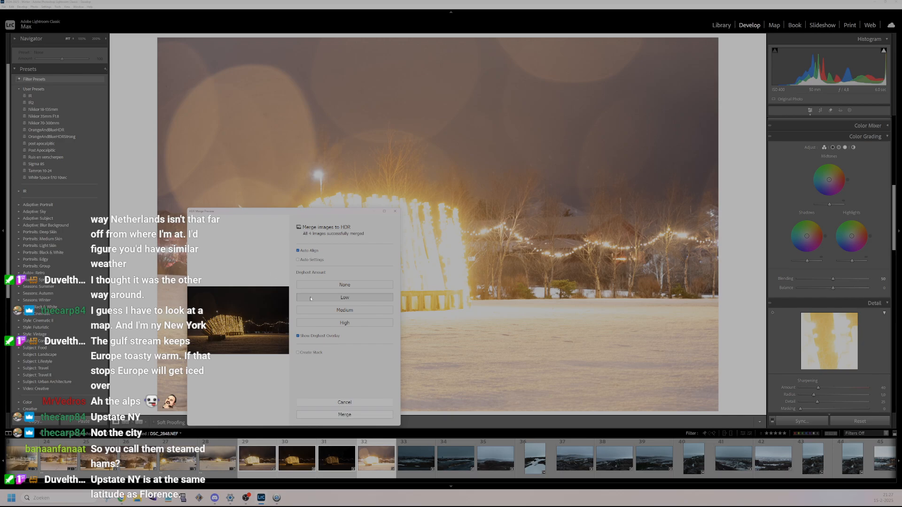
pyautogui.click(345, 415)
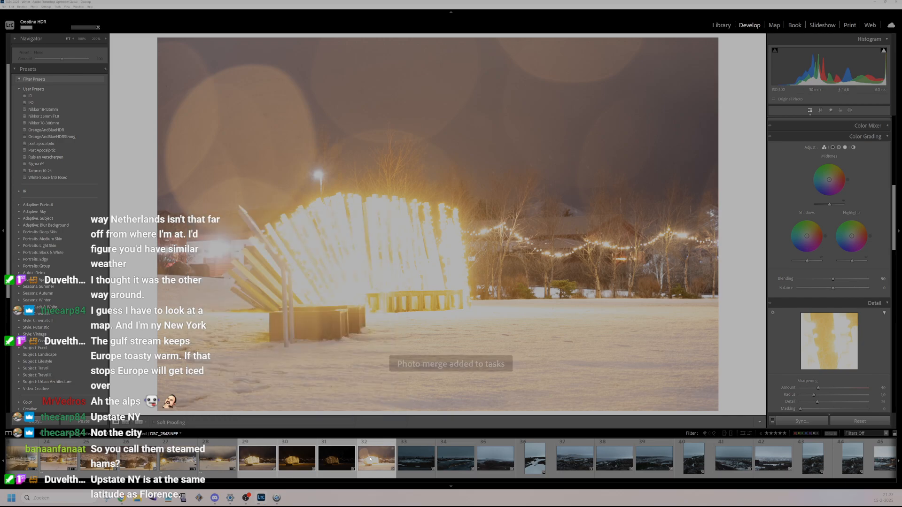
# - Give the four bracketed source photos, 29 to 32, a yellow color label
pyautogui.rightClick(382, 441)
pyautogui.moveTo(404, 426)
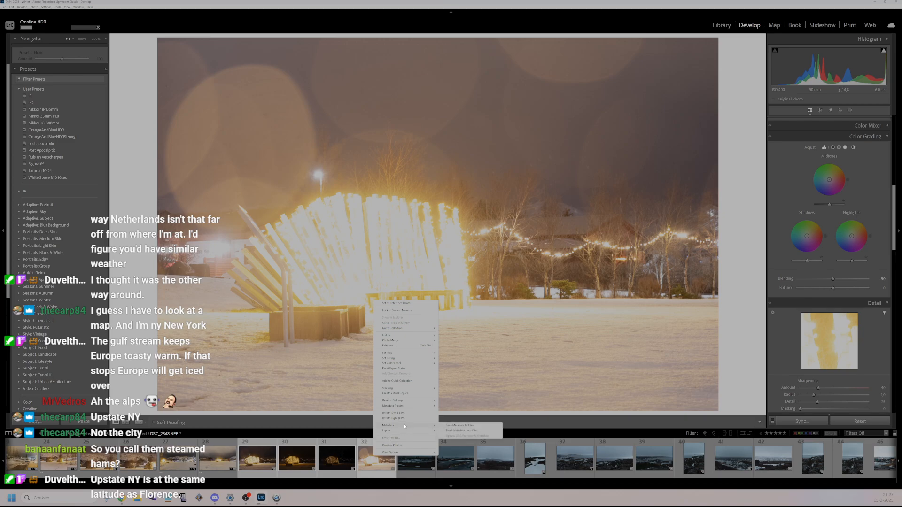
pyautogui.moveTo(423, 363)
pyautogui.click(447, 370)
# - Select the merged HDR photo 33 and set its color label to None
pyautogui.click(414, 463)
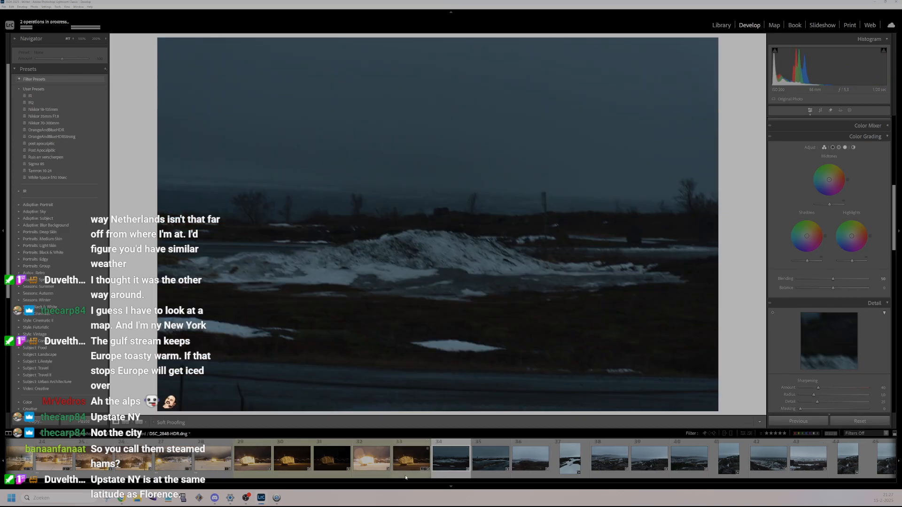
pyautogui.click(379, 476)
pyautogui.click(405, 474)
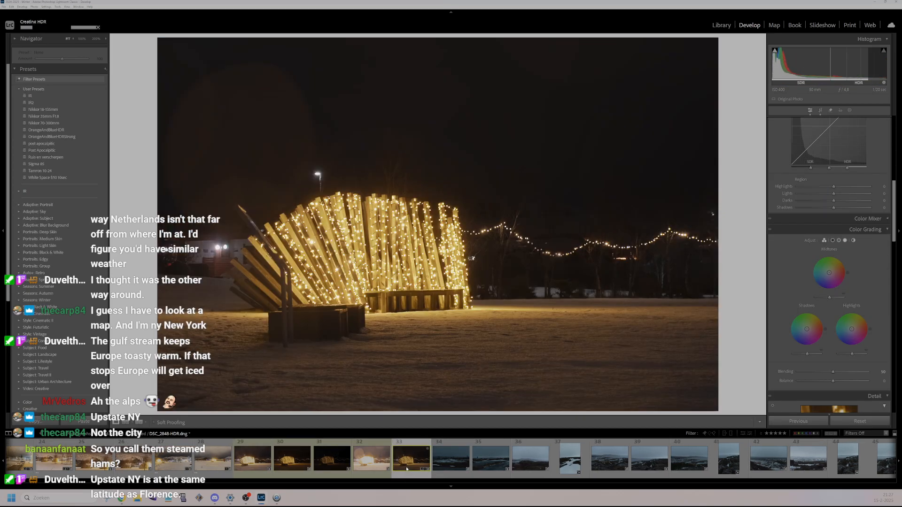
pyautogui.rightClick(407, 466)
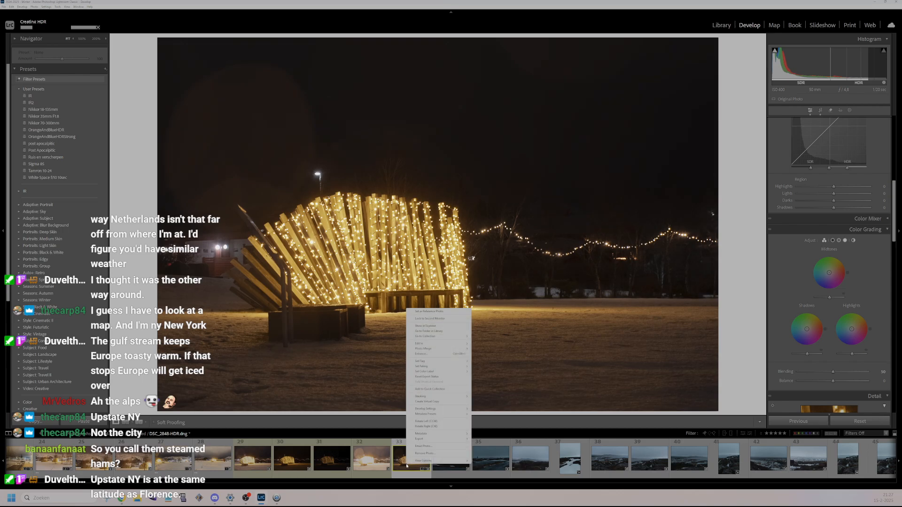
pyautogui.moveTo(467, 372)
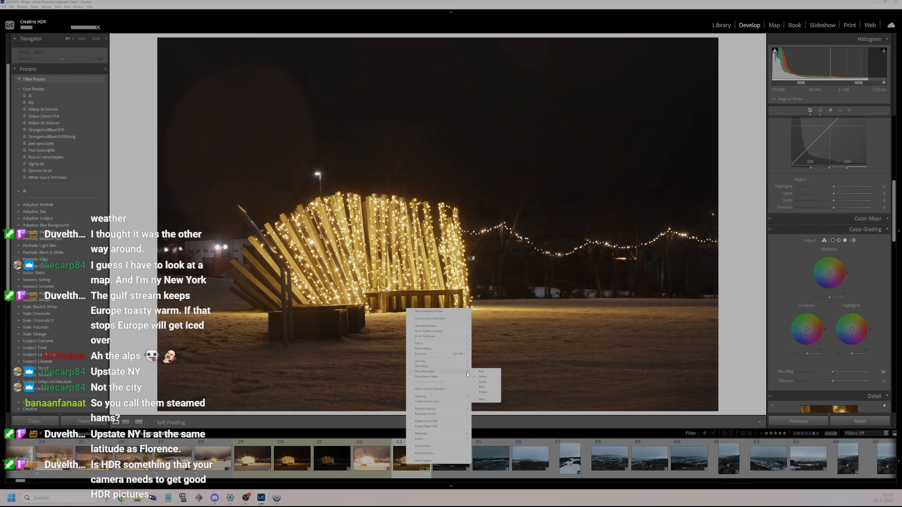
pyautogui.click(483, 397)
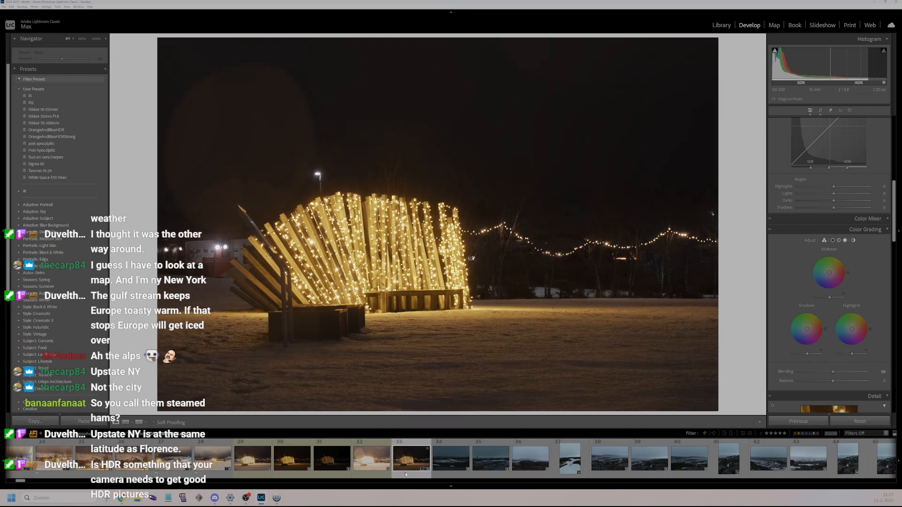
# - Set photo 33's Exposure to about +1.08, Highlights -65, Shadows +52, Whites +38 and Blacks -19
pyautogui.scroll(10, 813, 235)
pyautogui.moveTo(834, 212); pyautogui.dragTo(832, 234)
pyautogui.click(863, 233)
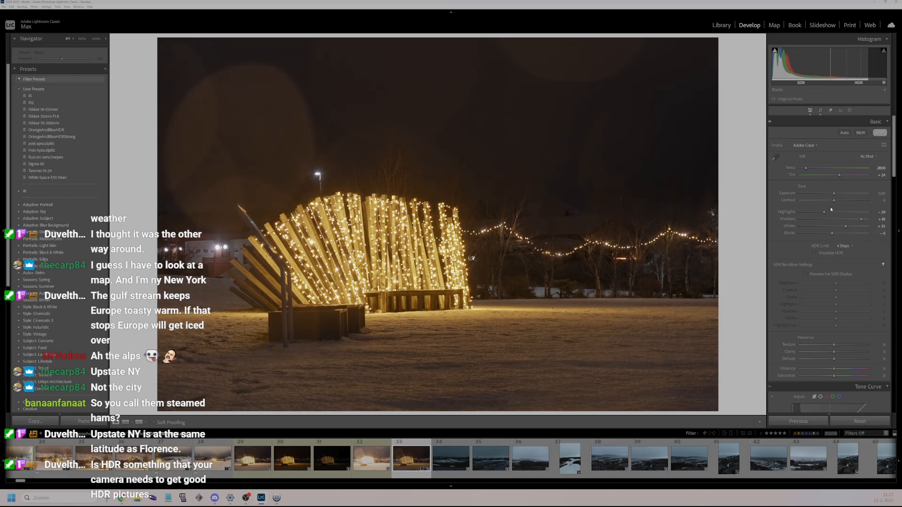
pyautogui.moveTo(834, 197); pyautogui.dragTo(828, 232)
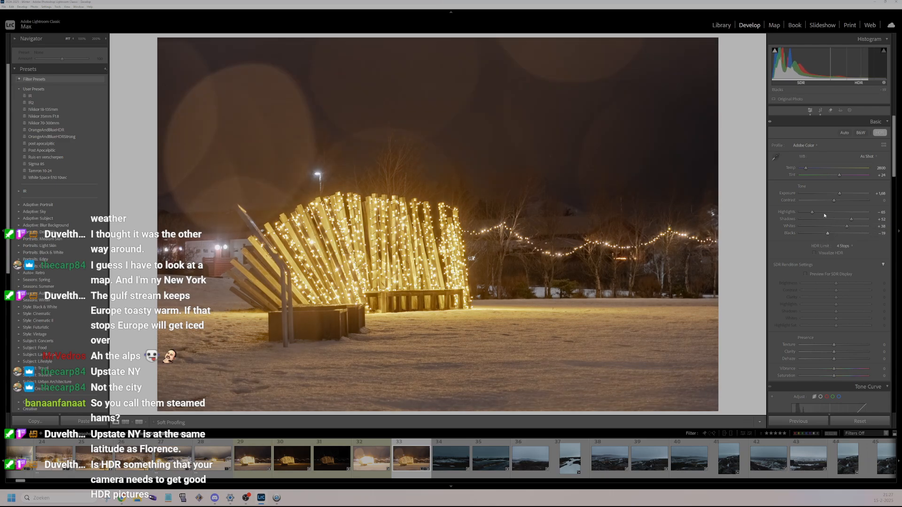
# - Set photo 33's Texture to about +17, Clarity +20 and Vibrance +21, and adjust its tone curve with Highlights about +93 and Lights +26
pyautogui.moveTo(834, 369); pyautogui.dragTo(852, 350)
pyautogui.scroll(-3, 840, 348)
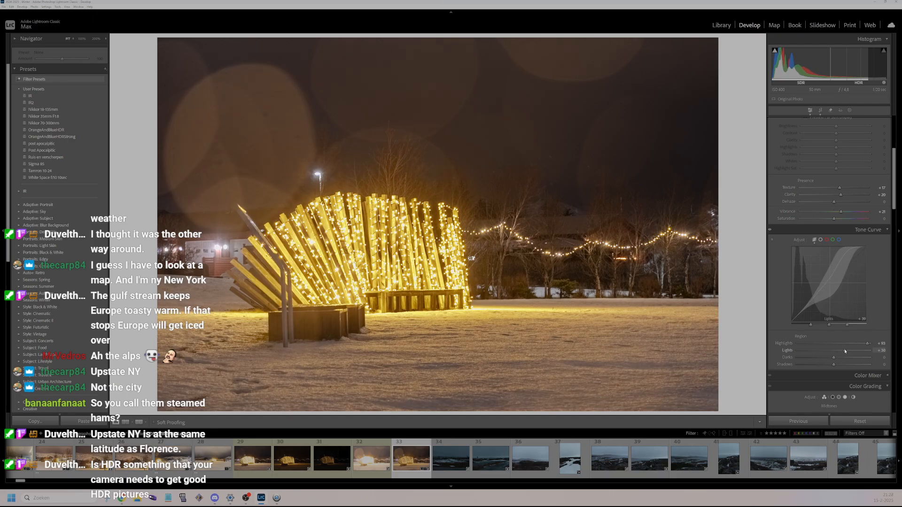
pyautogui.click(844, 358)
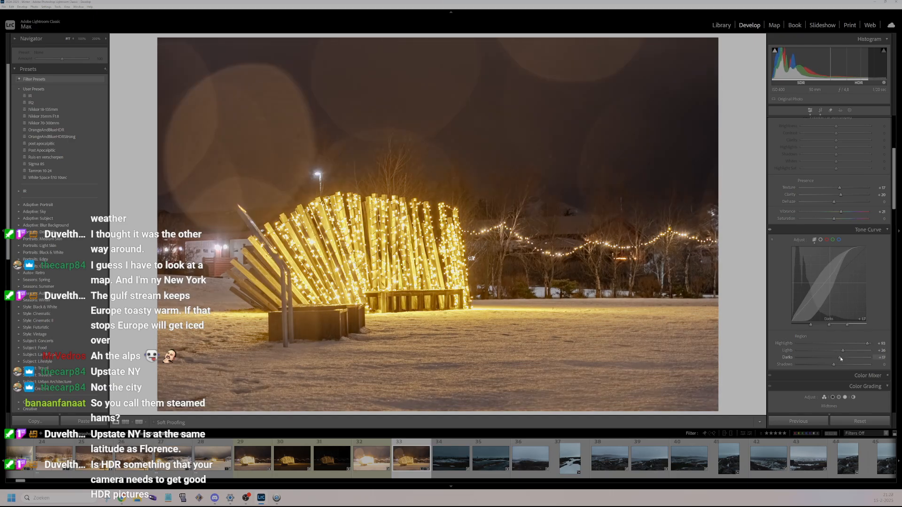
pyautogui.moveTo(844, 359); pyautogui.dragTo(831, 367)
# - Cool photo 33's white balance slightly by setting the color temperature to 2700
pyautogui.scroll(4, 824, 239)
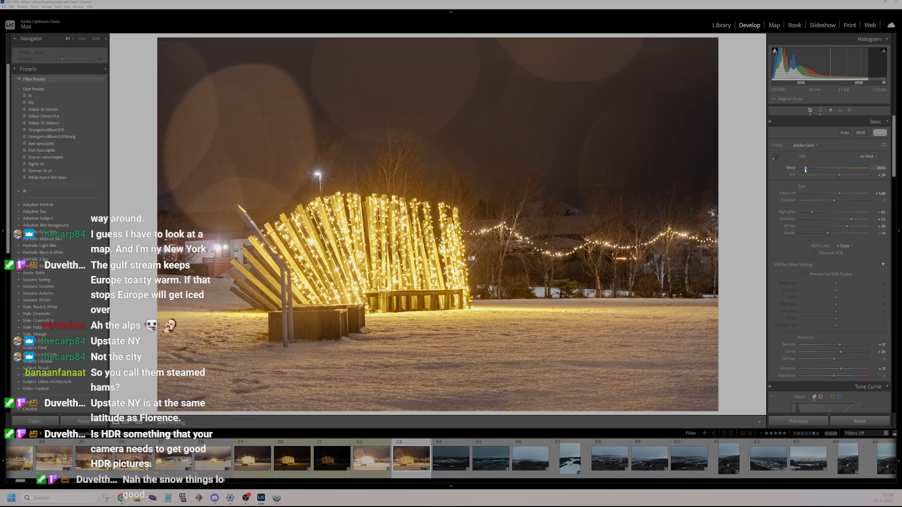
pyautogui.scroll(-3, 807, 170)
pyautogui.scroll(3, 808, 170)
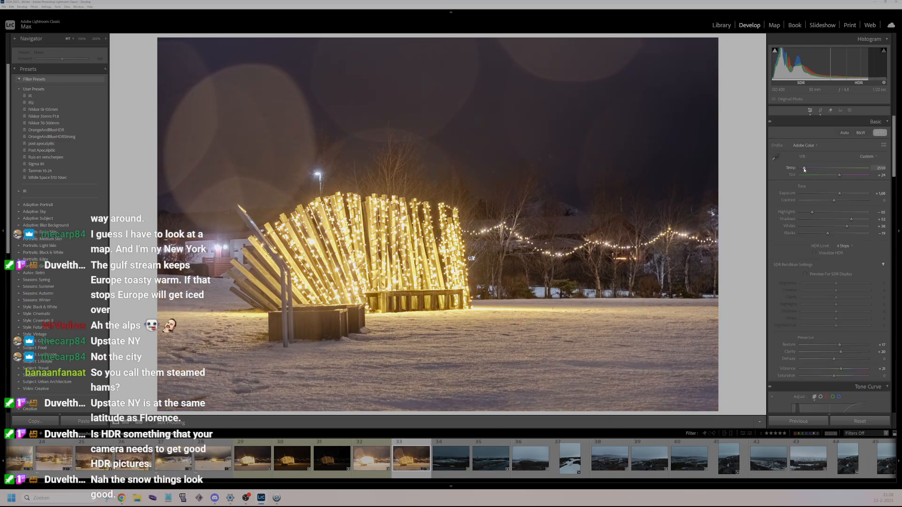
pyautogui.moveTo(805, 170); pyautogui.dragTo(806, 168)
pyautogui.click(880, 168)
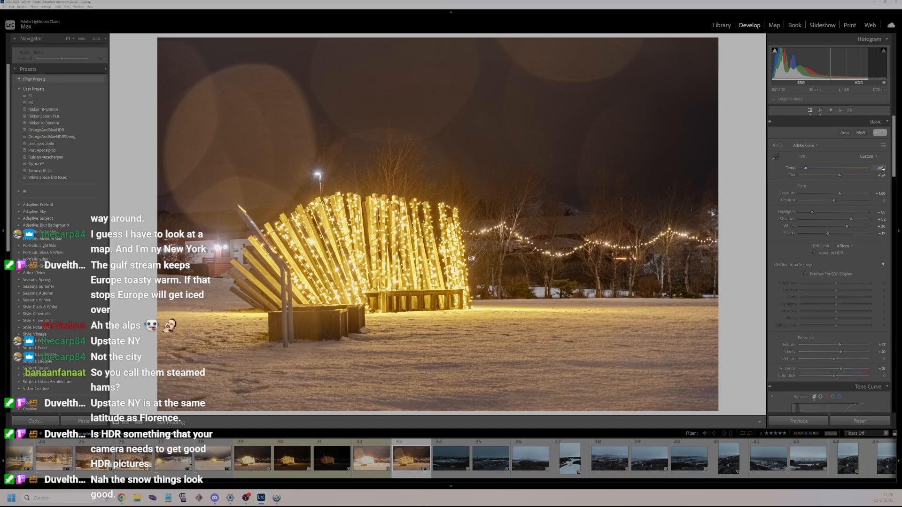
pyautogui.press('Return')
pyautogui.press('Return')
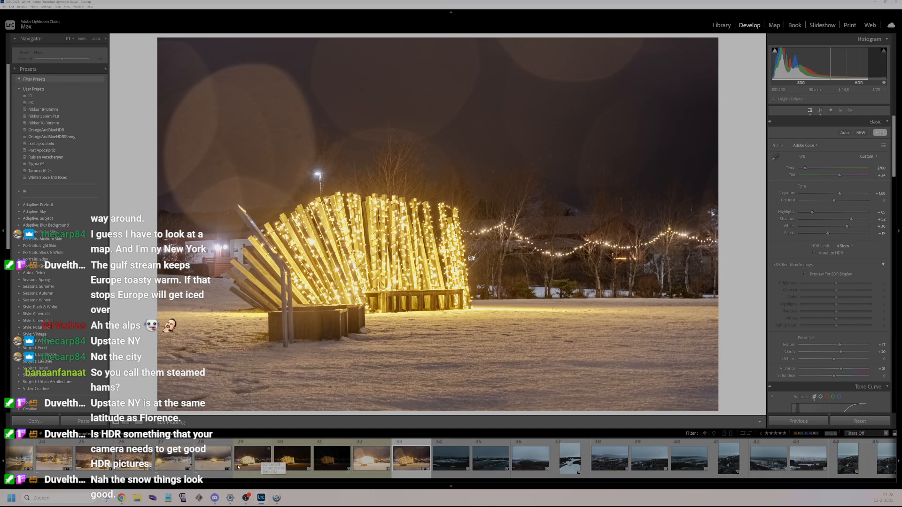
# - Compare the source exposures 29 to 32 and examine the trees and wooden structure in photo 32 at 100%
pyautogui.click(248, 460)
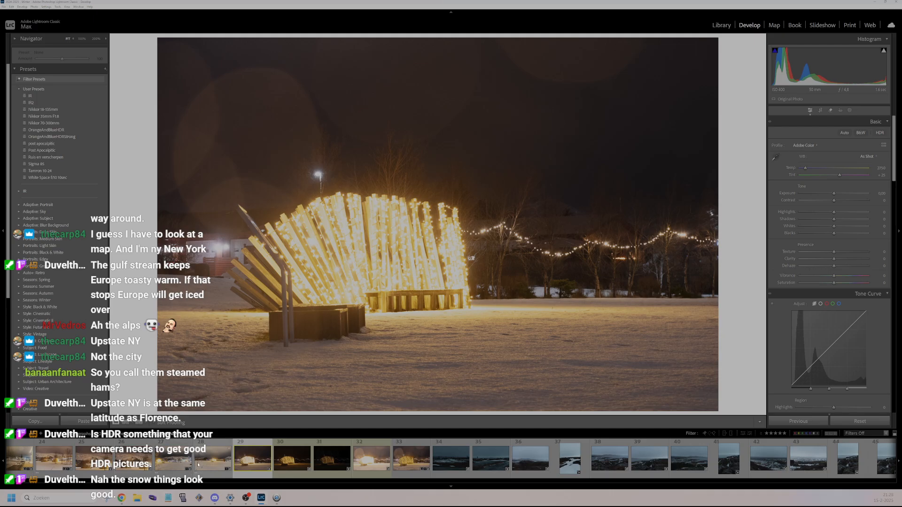
pyautogui.click(291, 463)
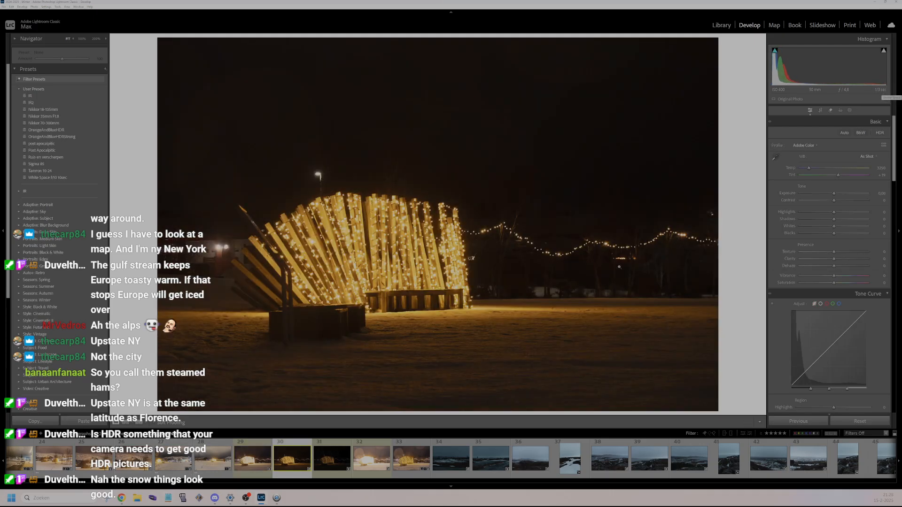
pyautogui.click(316, 470)
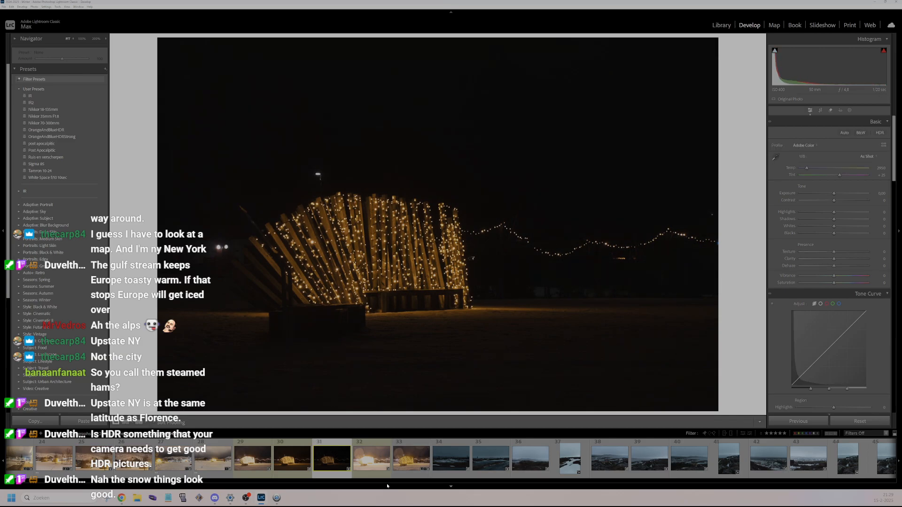
pyautogui.click(367, 467)
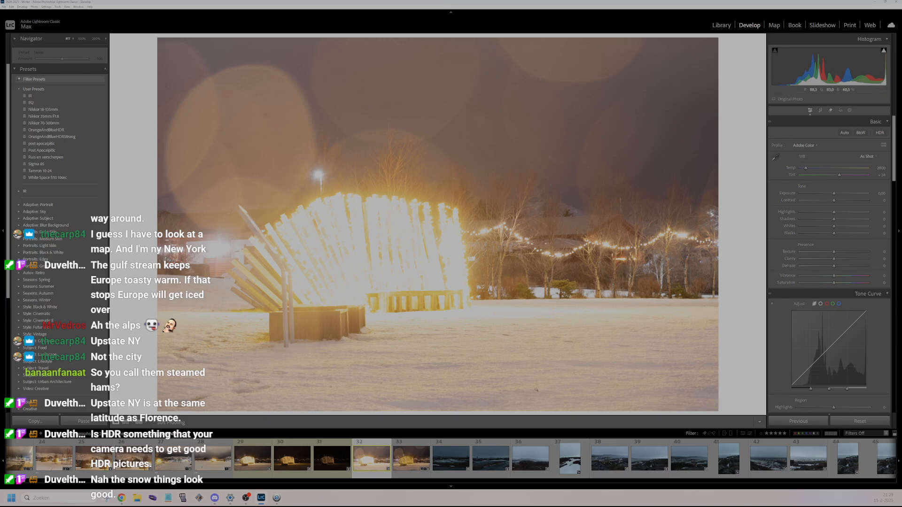
pyautogui.click(454, 314)
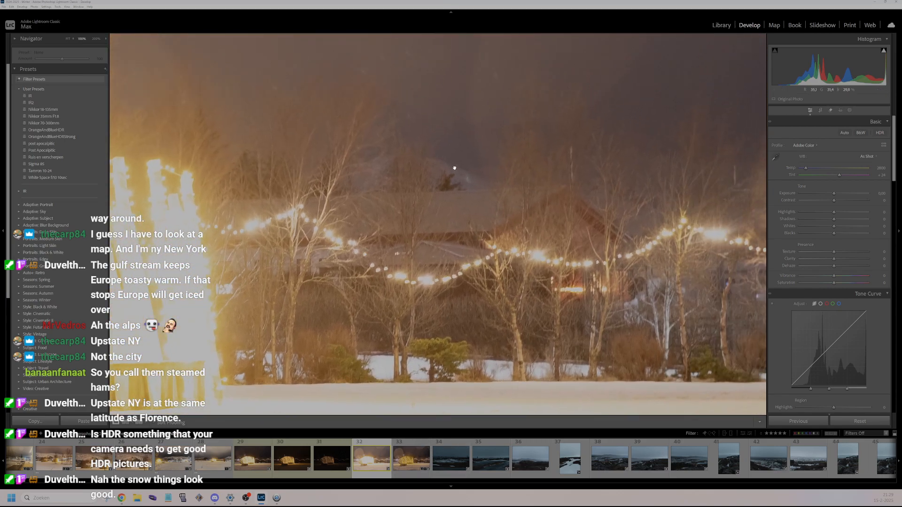
pyautogui.moveTo(454, 168); pyautogui.dragTo(427, 282)
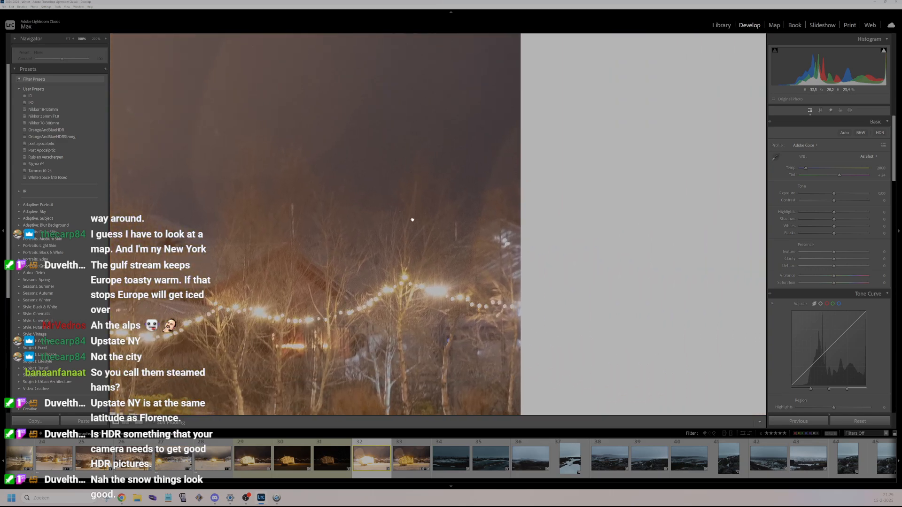
pyautogui.moveTo(418, 217); pyautogui.dragTo(568, 145)
pyautogui.click(366, 331)
pyautogui.click(265, 178)
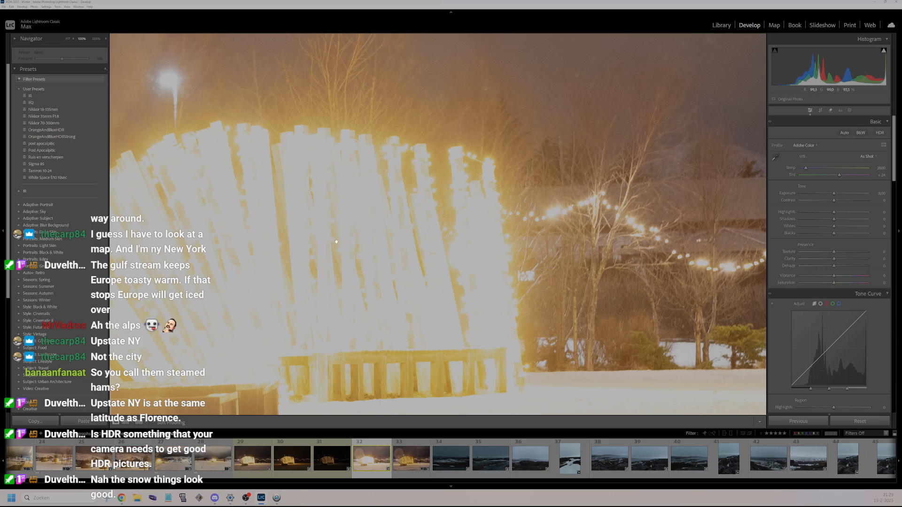
# - Examine the light strings and wooden beams in photo 31 and in the merged photo 33 at 100% and 200%
pyautogui.click(322, 465)
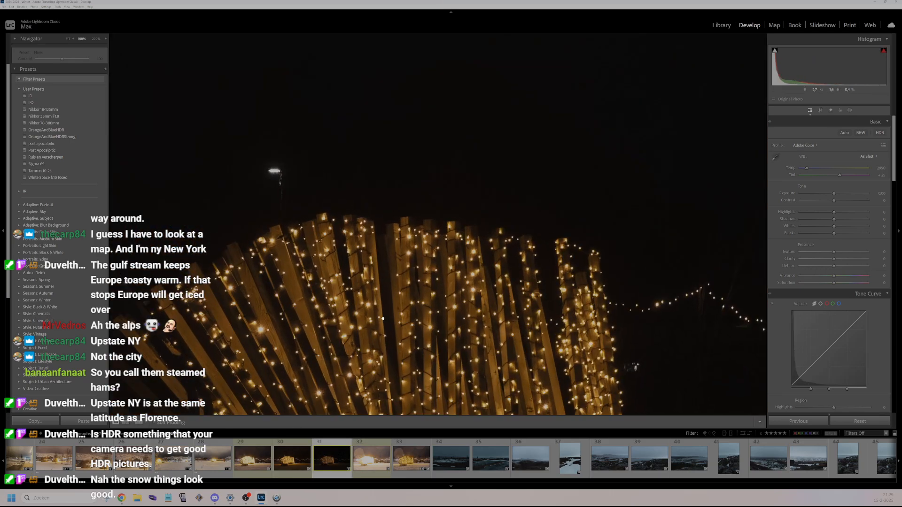
pyautogui.click(95, 39)
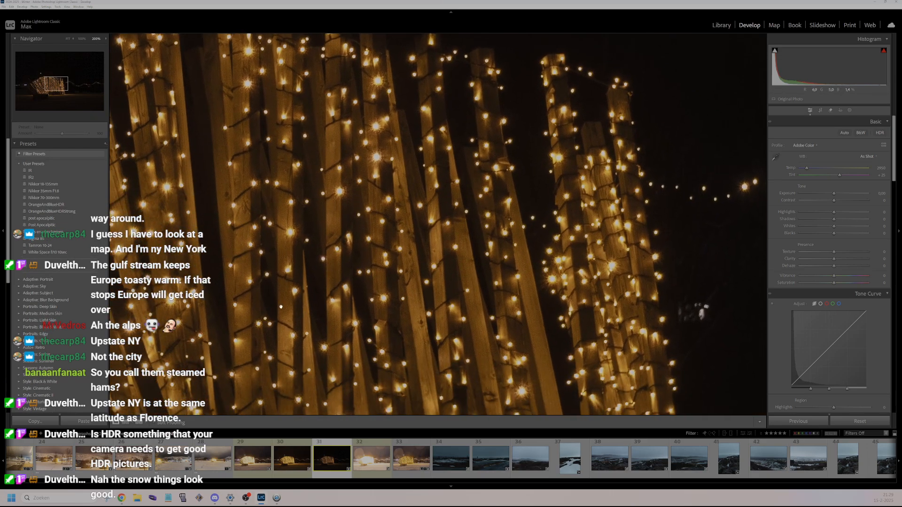
pyautogui.click(82, 39)
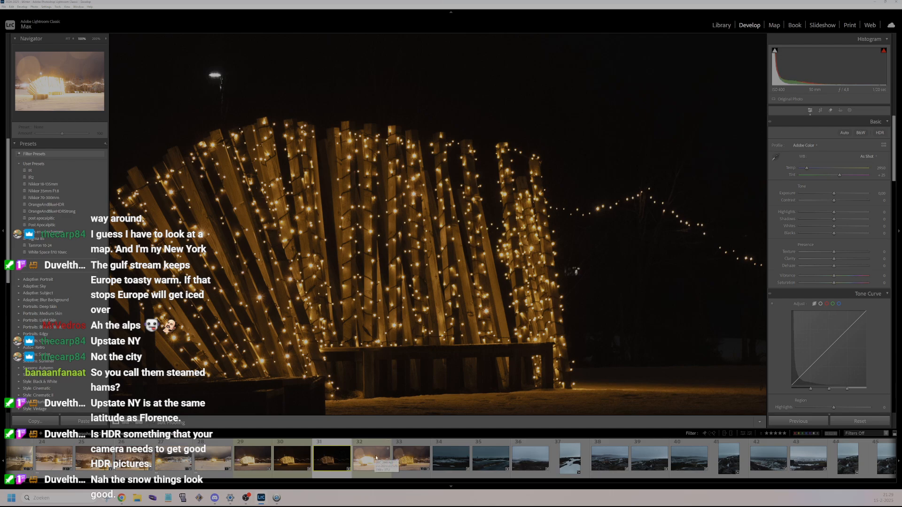
pyautogui.click(411, 458)
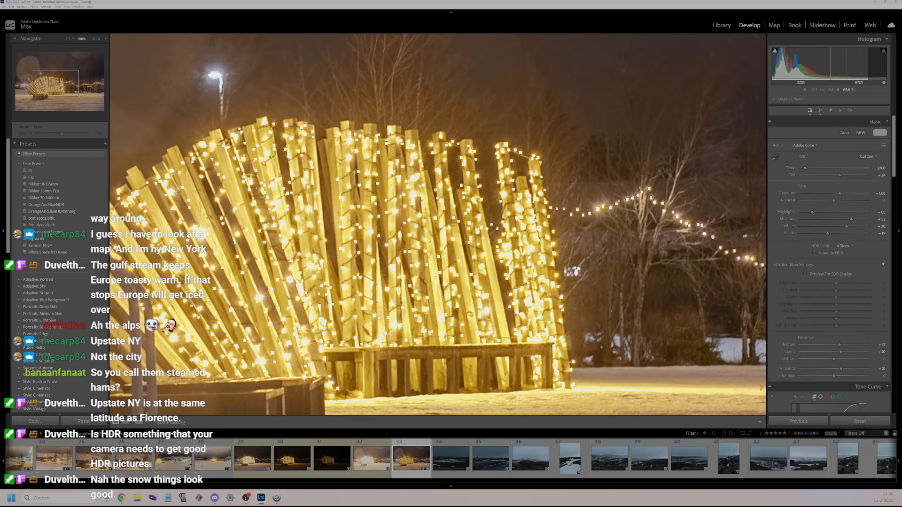
pyautogui.click(566, 211)
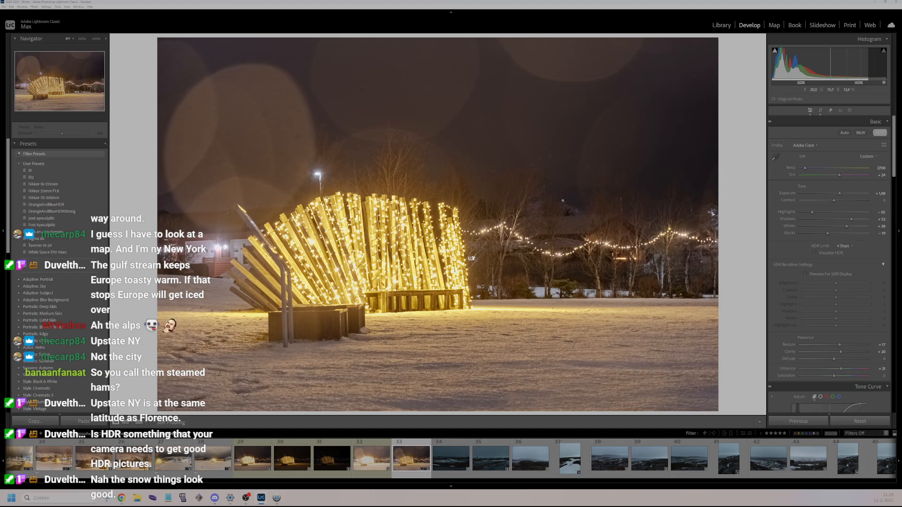
pyautogui.click(567, 211)
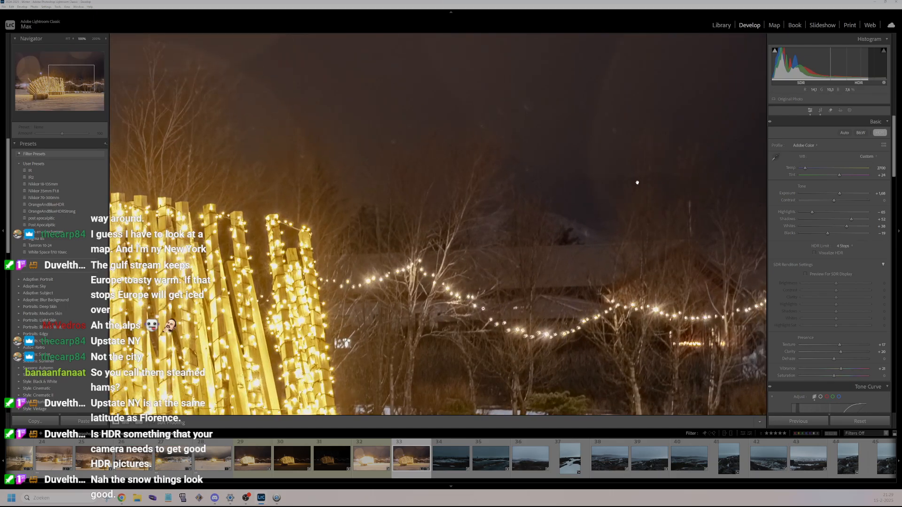
pyautogui.click(97, 38)
pyautogui.moveTo(141, 263); pyautogui.dragTo(522, 264)
pyautogui.moveTo(129, 301); pyautogui.dragTo(184, 280)
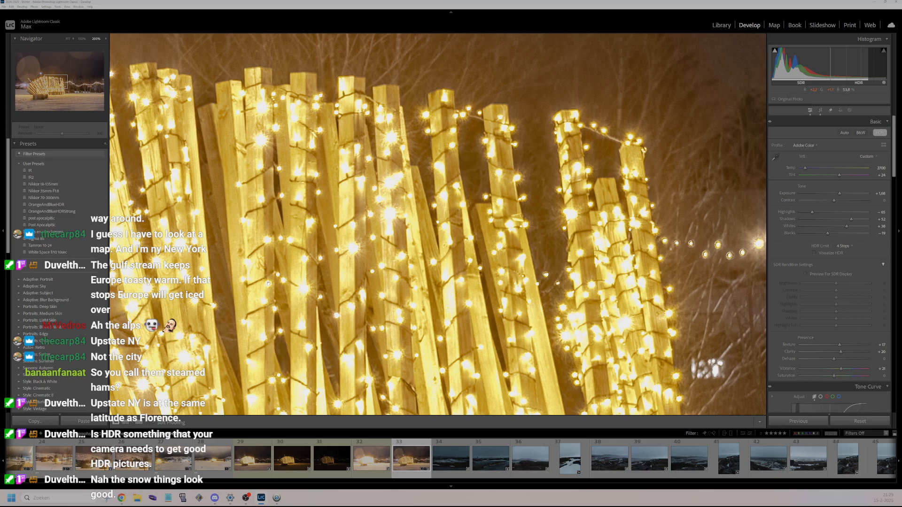
# - Compare photo 33 with HDR mode off and on, and give it a 2-star rating
pyautogui.click(258, 234)
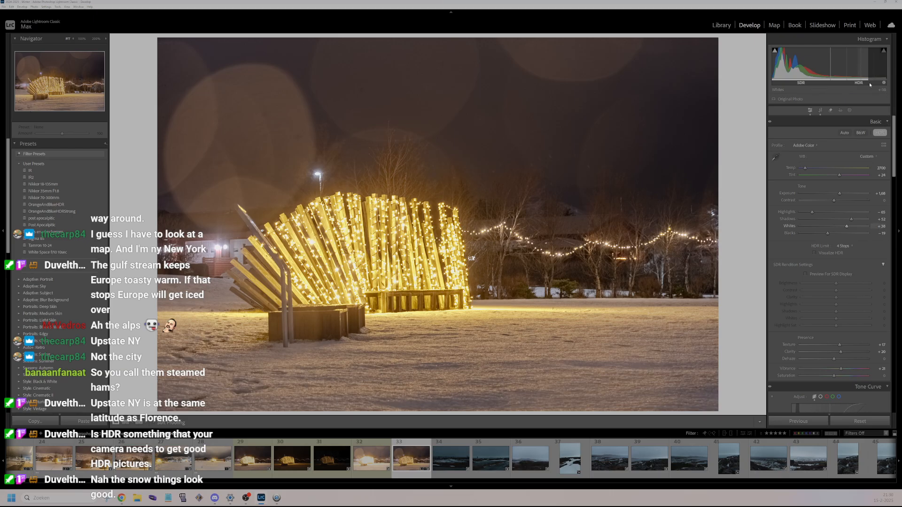
pyautogui.click(880, 133)
pyautogui.click(880, 133)
pyautogui.press('2')
# - View photos 34 and 35 and examine the fence and snow in photo 35 up close
pyautogui.click(452, 467)
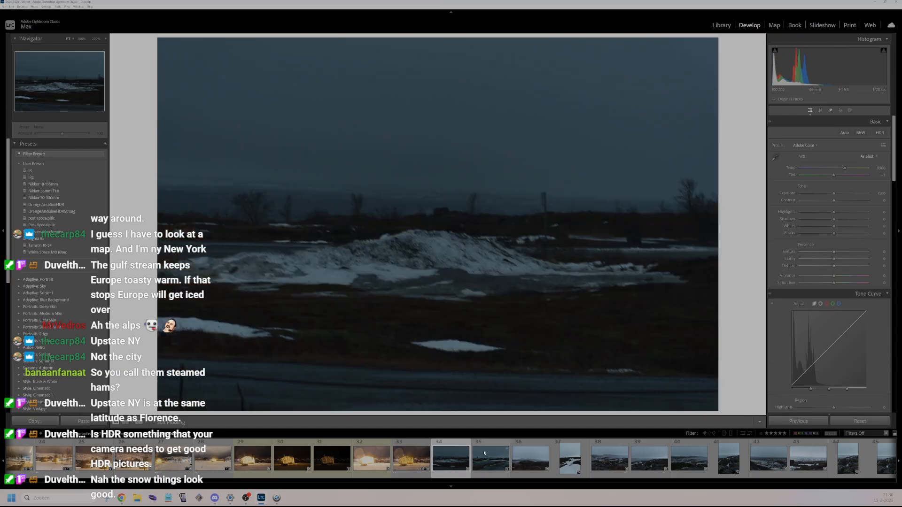
pyautogui.click(504, 451)
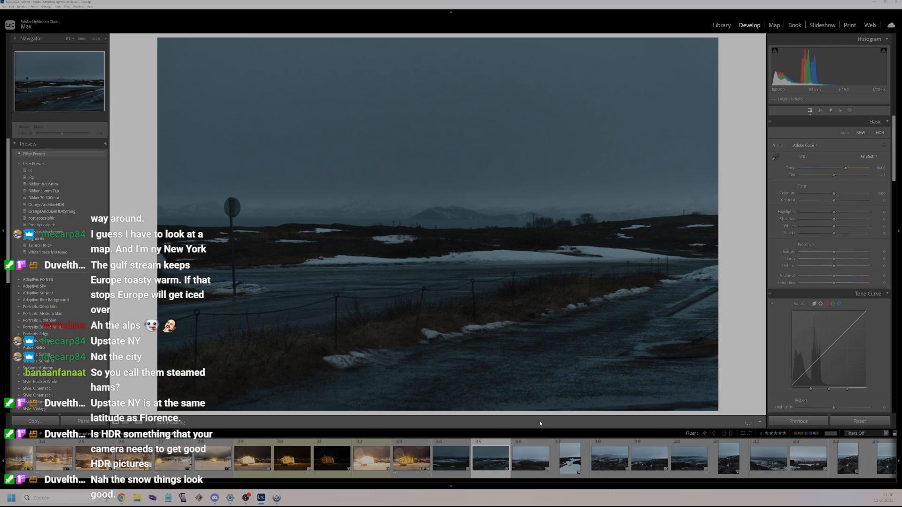
pyautogui.click(528, 281)
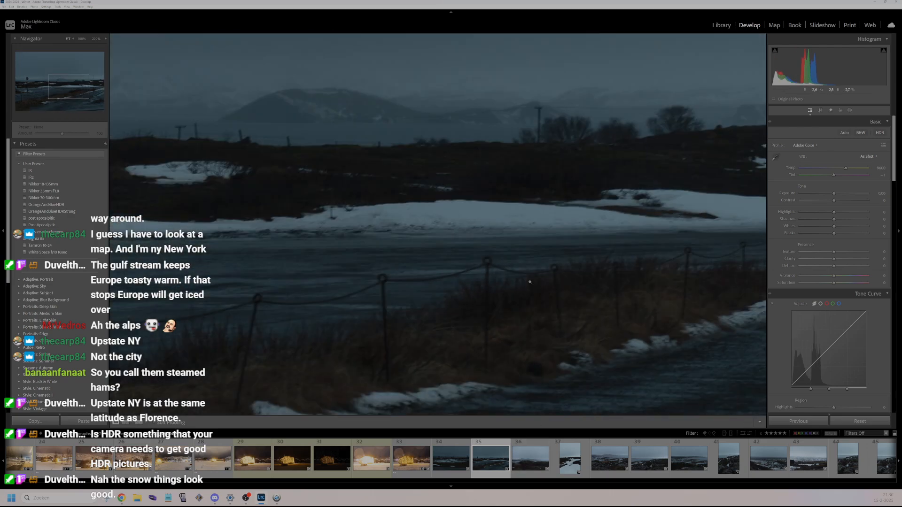
pyautogui.click(530, 282)
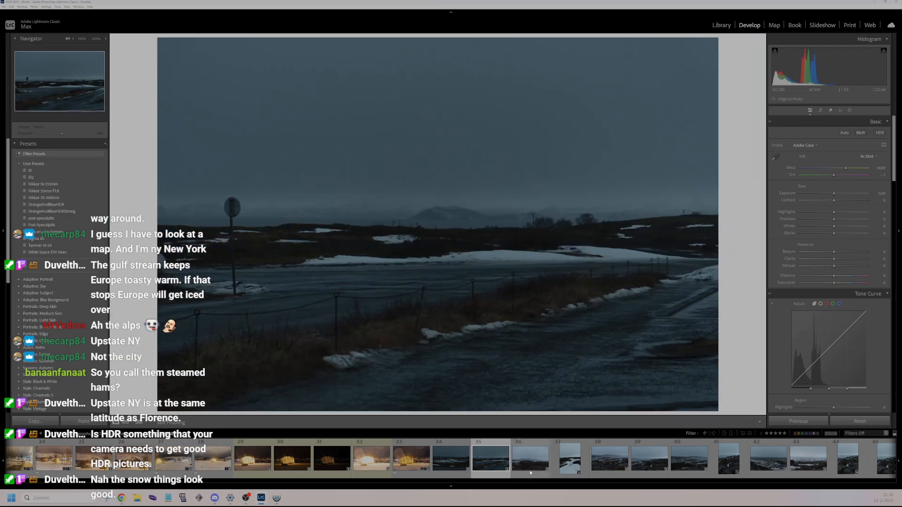
# - Turn on HDR editing for photo 36 and raise its Exposure to about +1.3
pyautogui.click(528, 459)
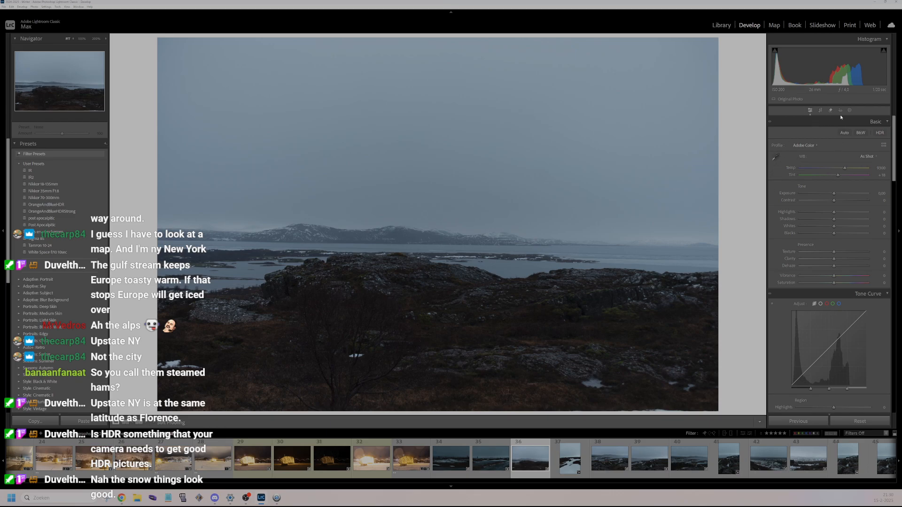
pyautogui.click(880, 133)
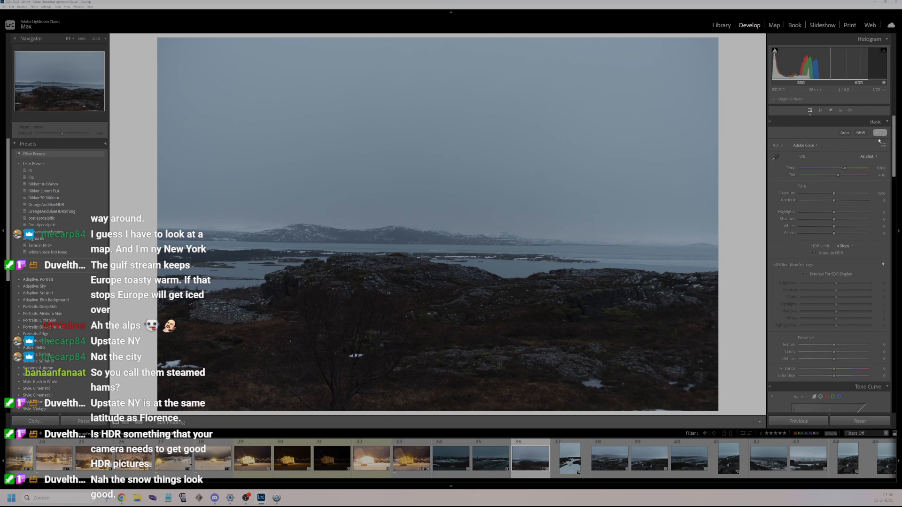
pyautogui.click(842, 194)
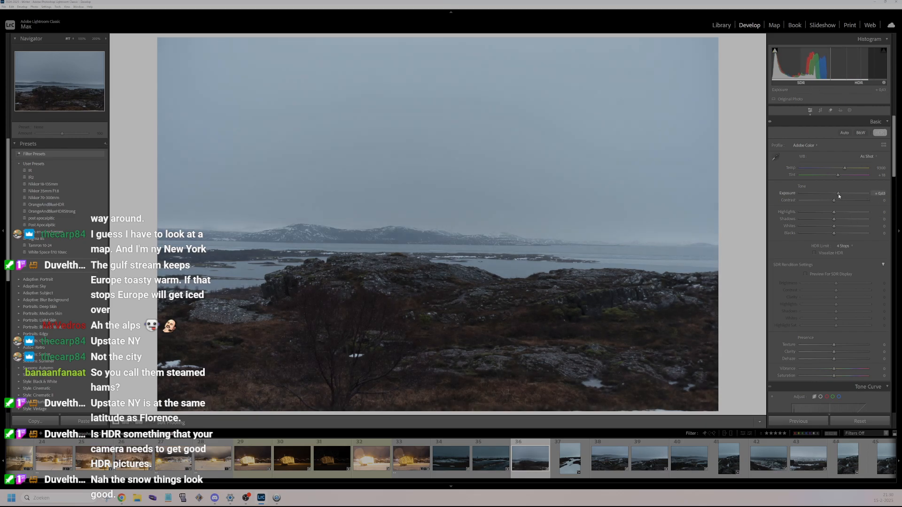
pyautogui.moveTo(841, 194); pyautogui.dragTo(833, 212)
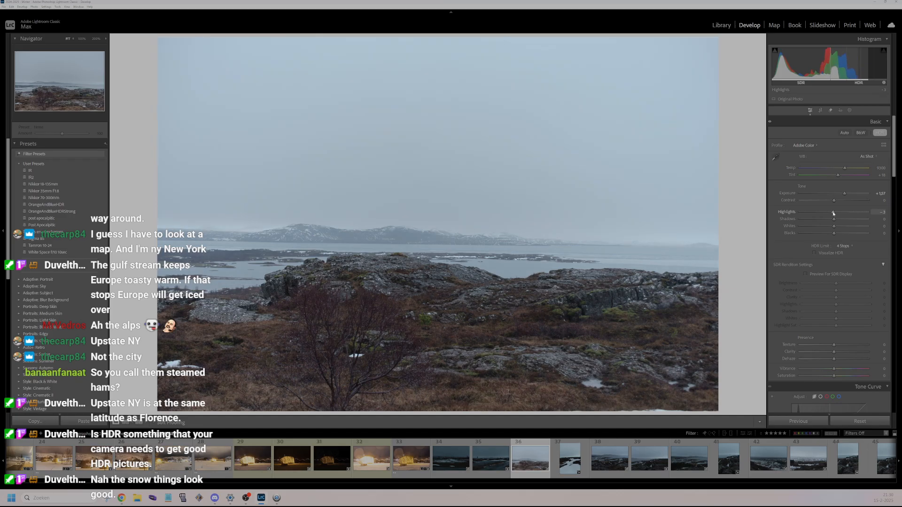
pyautogui.click(820, 110)
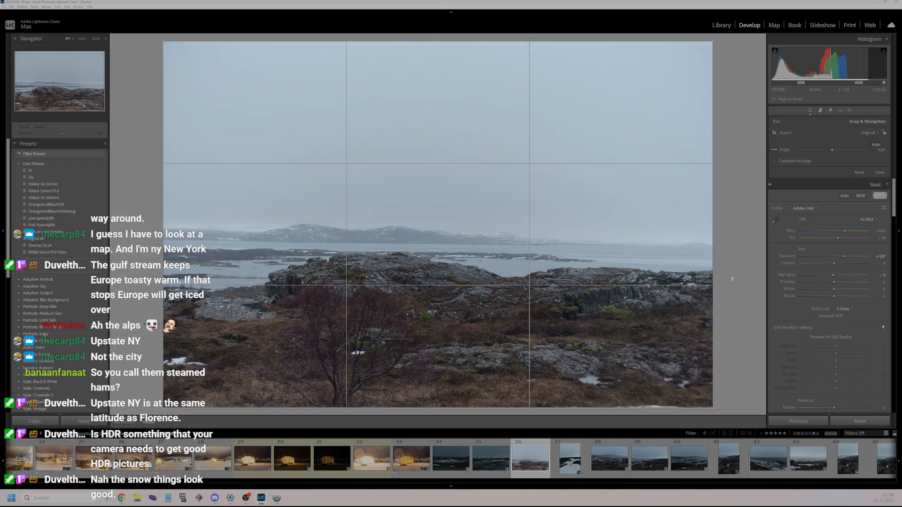
pyautogui.moveTo(738, 270); pyautogui.dragTo(752, 263)
pyautogui.press('Return')
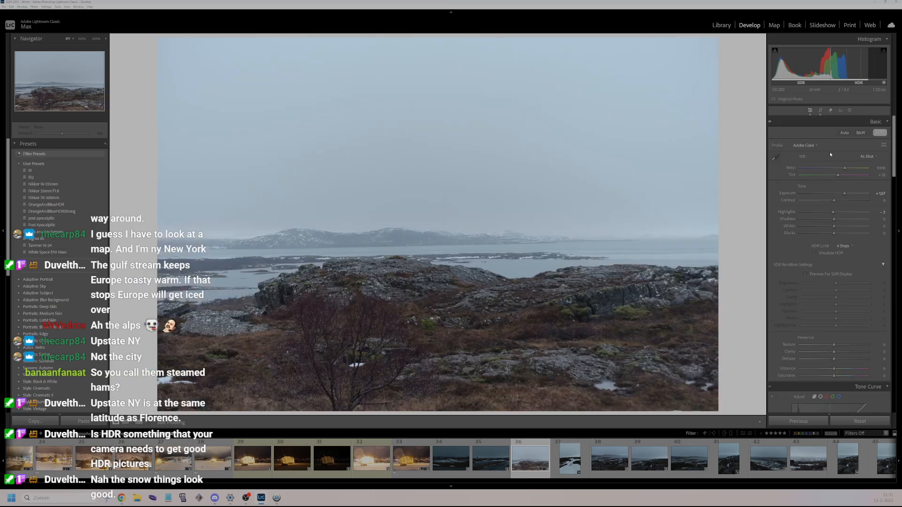
pyautogui.hotkey('ctrl', 'z')
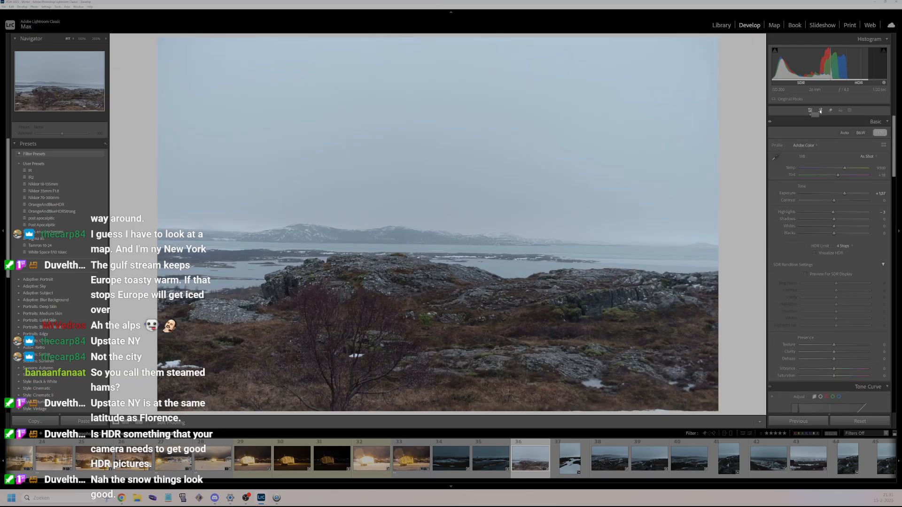
# - Straighten photo 36's horizon with a crop angle of about -1.06
pyautogui.click(820, 111)
pyautogui.moveTo(737, 285); pyautogui.dragTo(745, 281)
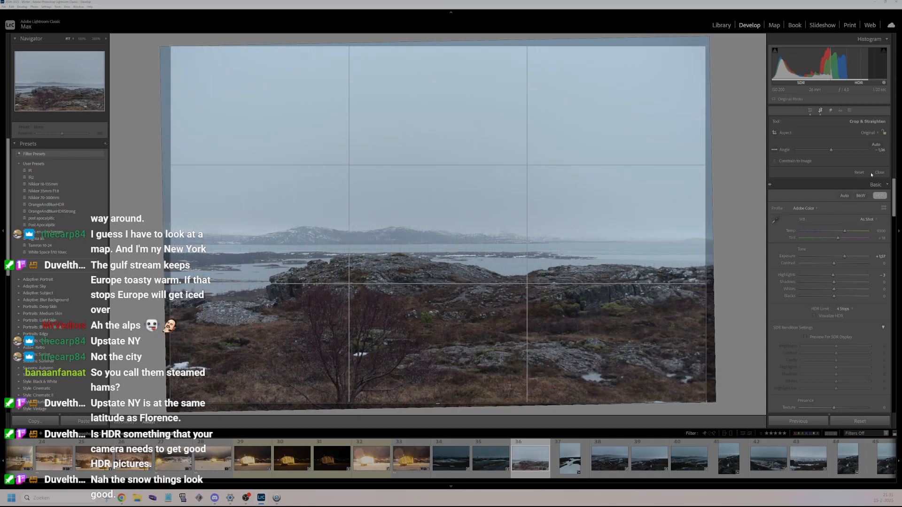
pyautogui.click(879, 172)
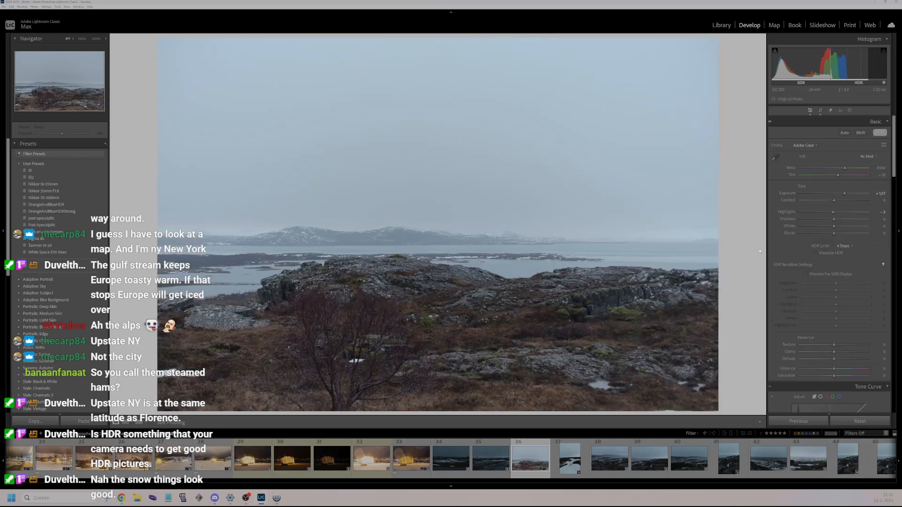
# - Set photo 36's Highlights to about +2, Shadows +18, Whites +35 and Blacks +3, and inspect the lake and rocks up close
pyautogui.moveTo(835, 219)
pyautogui.mouseDown()
pyautogui.moveTo(846, 226)
pyautogui.moveTo(835, 212)
pyautogui.moveTo(833, 234)
pyautogui.mouseUp()
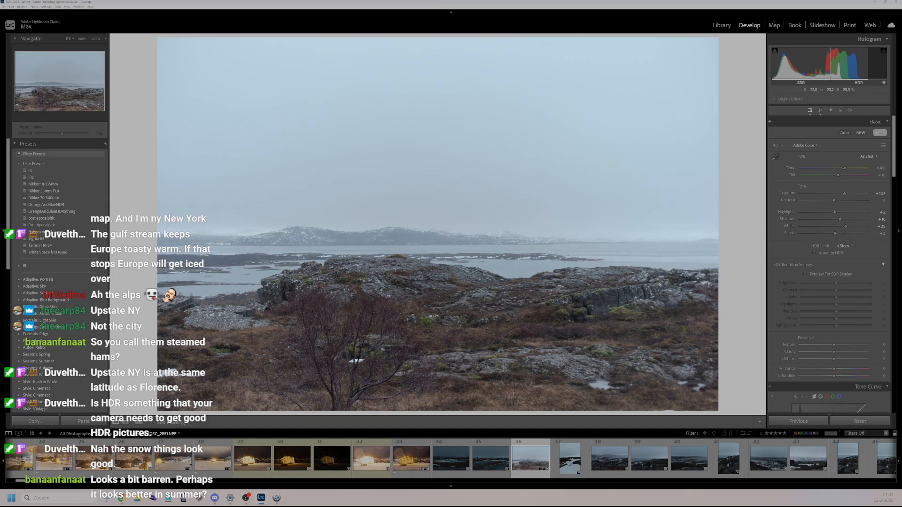
pyautogui.click(442, 251)
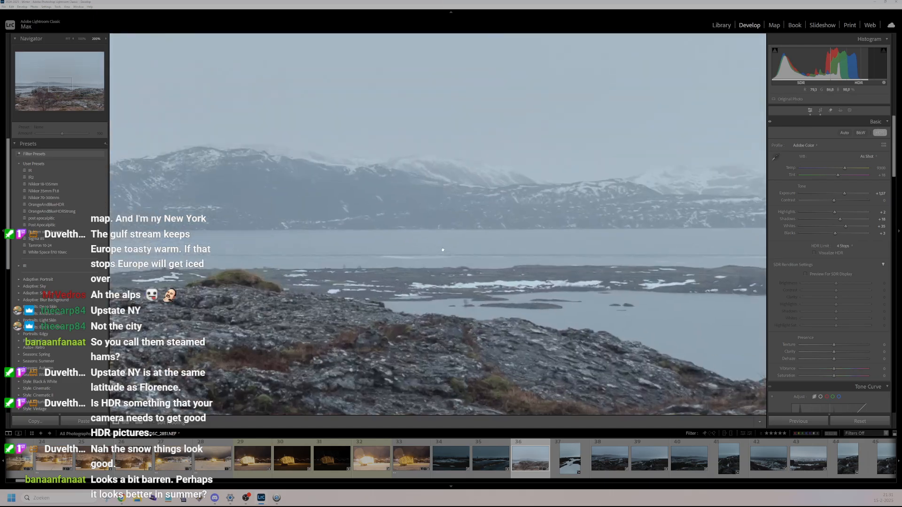
pyautogui.click(464, 265)
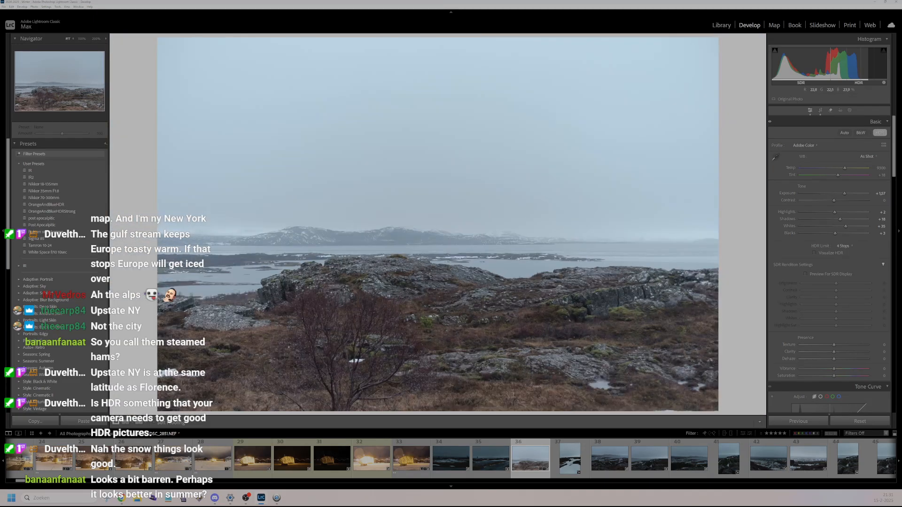
pyautogui.click(487, 290)
pyautogui.click(465, 280)
# - Set photo 36's Vibrance to about +23, Texture to +32 and Clarity to about +20
pyautogui.click(841, 370)
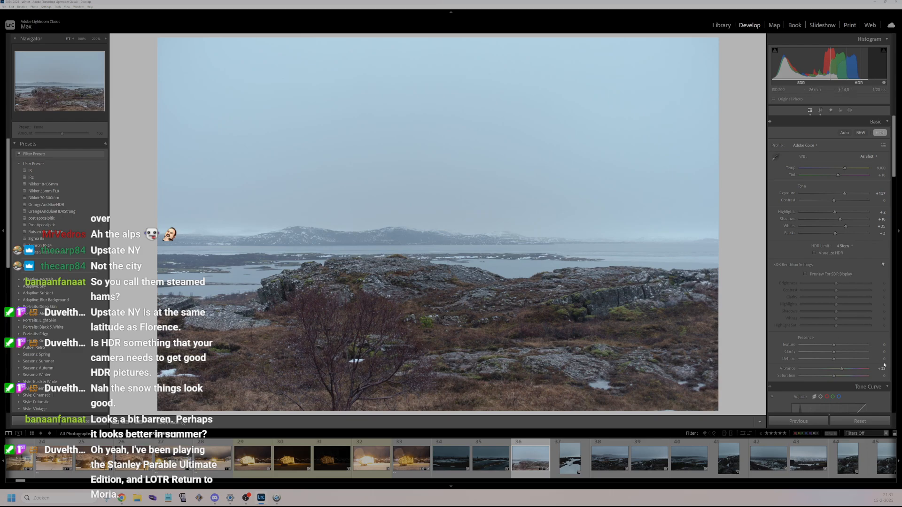
pyautogui.click(845, 346)
pyautogui.click(845, 352)
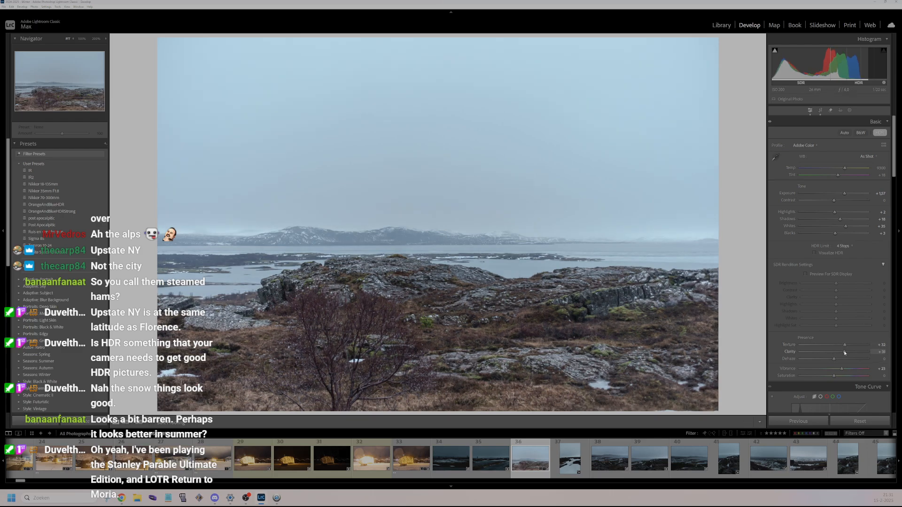
pyautogui.moveTo(842, 353); pyautogui.dragTo(841, 353)
# - Adjust photo 36's tone curve with Highlights slightly below zero, Lights about +7, Darks -17 and Shadows -7
pyautogui.scroll(-5, 786, 316)
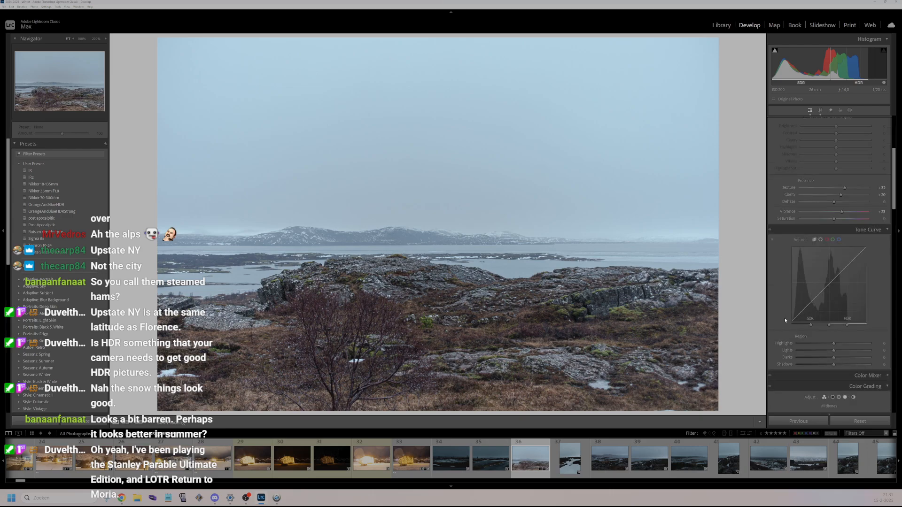
pyautogui.click(843, 343)
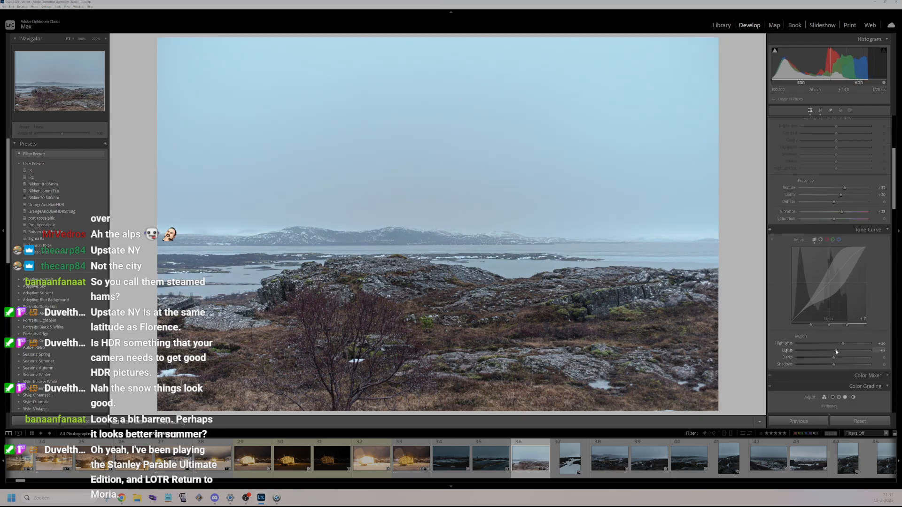
pyautogui.moveTo(834, 350)
pyautogui.mouseDown()
pyautogui.moveTo(831, 365)
pyautogui.moveTo(833, 345)
pyautogui.mouseUp()
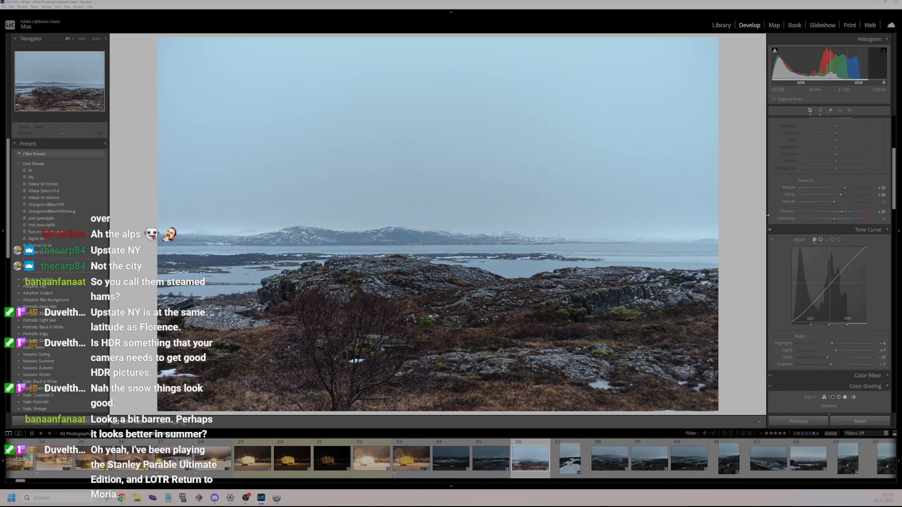
# - Neutralize photo 36's white balance by sampling the overcast sky with the White Balance Selector
pyautogui.scroll(3, 784, 193)
pyautogui.click(776, 157)
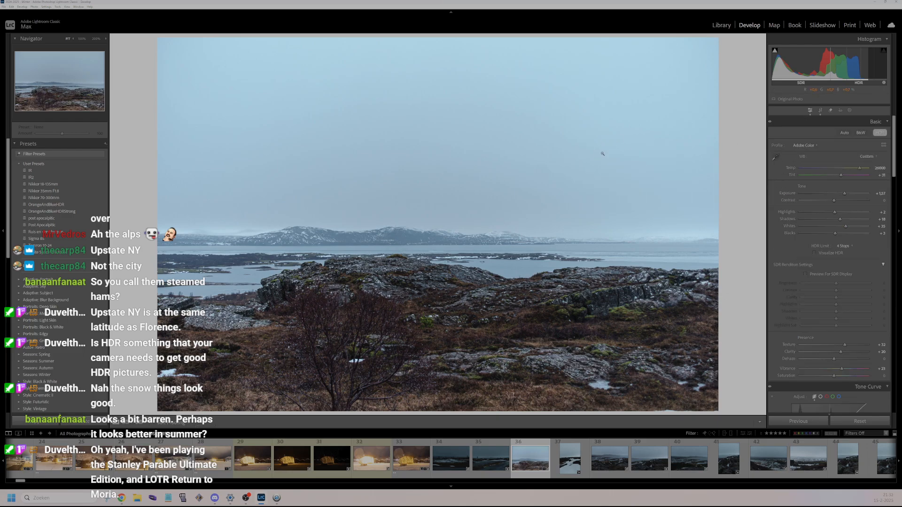
pyautogui.click(580, 146)
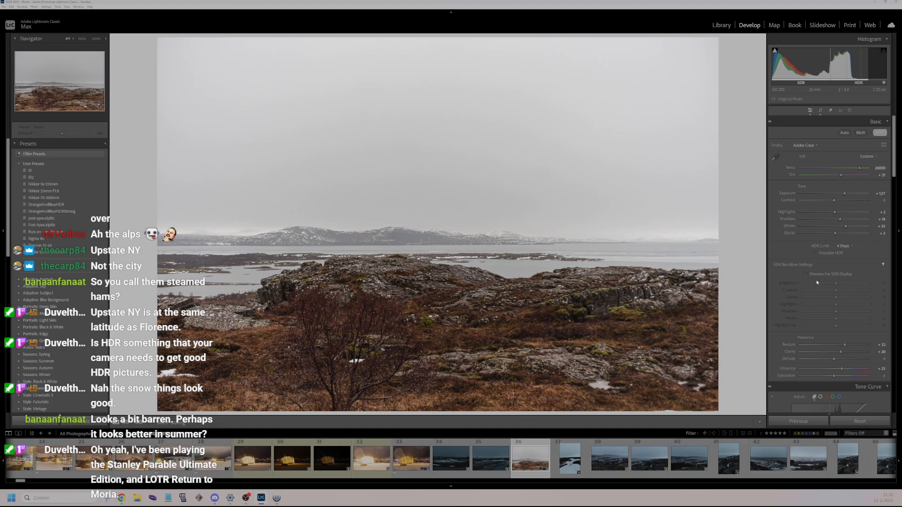
# - Inspect the shoreline and rocks in photo 36 up close, and give the photo a 2-star rating
pyautogui.click(613, 234)
pyautogui.moveTo(613, 234); pyautogui.dragTo(393, 271)
pyautogui.moveTo(544, 268); pyautogui.dragTo(457, 255)
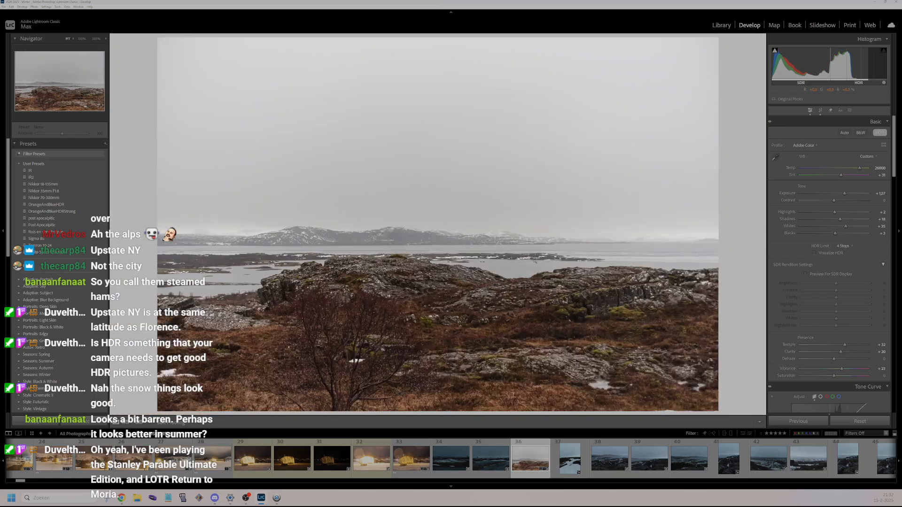
pyautogui.click(487, 257)
pyautogui.press('2')
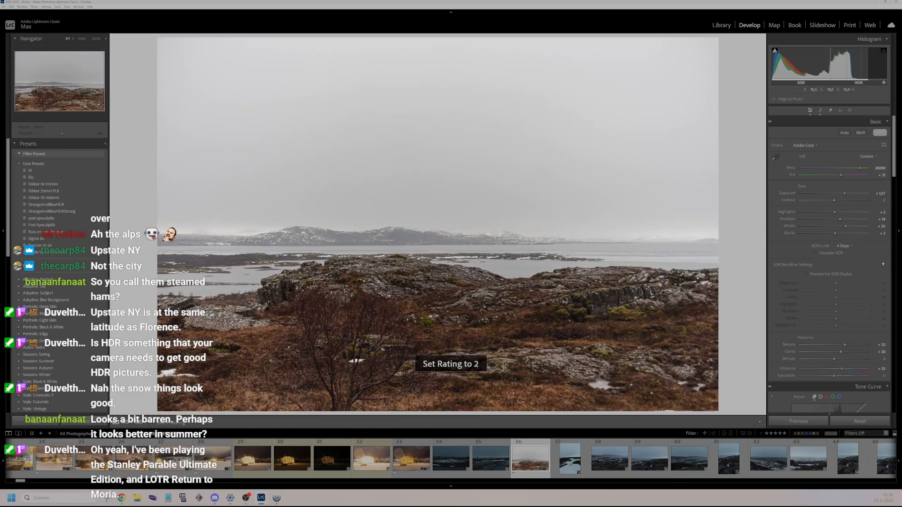
# - Check the snow path in photo 37 up close and synchronize photo 36's develop settings to it
pyautogui.press('Right')
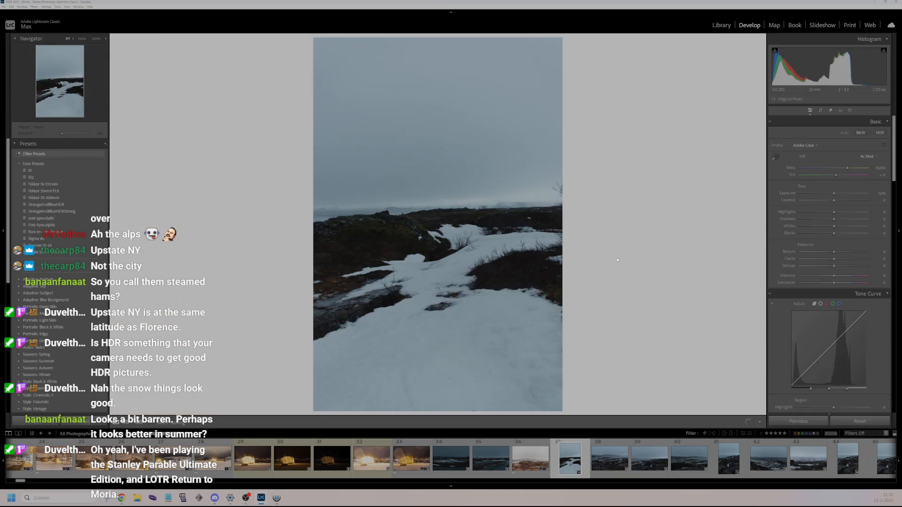
pyautogui.click(448, 230)
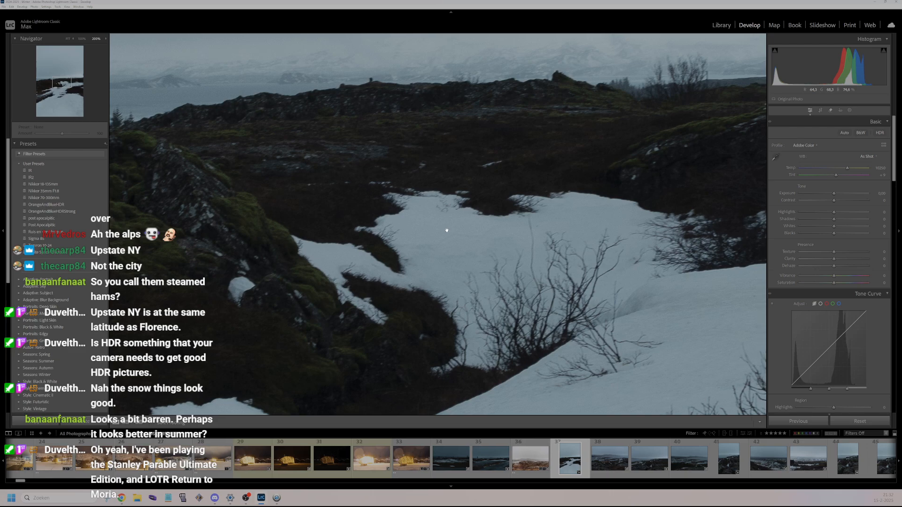
pyautogui.click(447, 232)
pyautogui.click(528, 467)
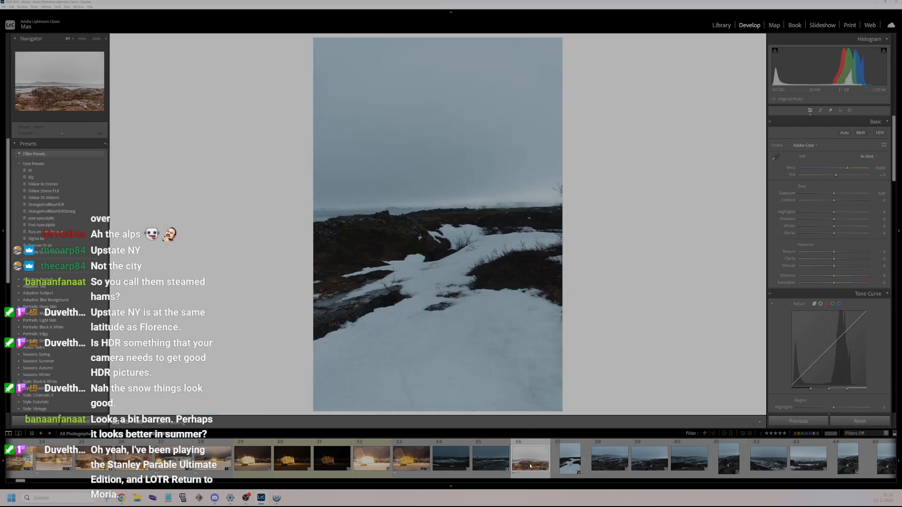
pyautogui.keyDown('ctrl'); pyautogui.click(570, 458); pyautogui.keyUp('ctrl')
pyautogui.hotkey('ctrl', 'shift', 's')
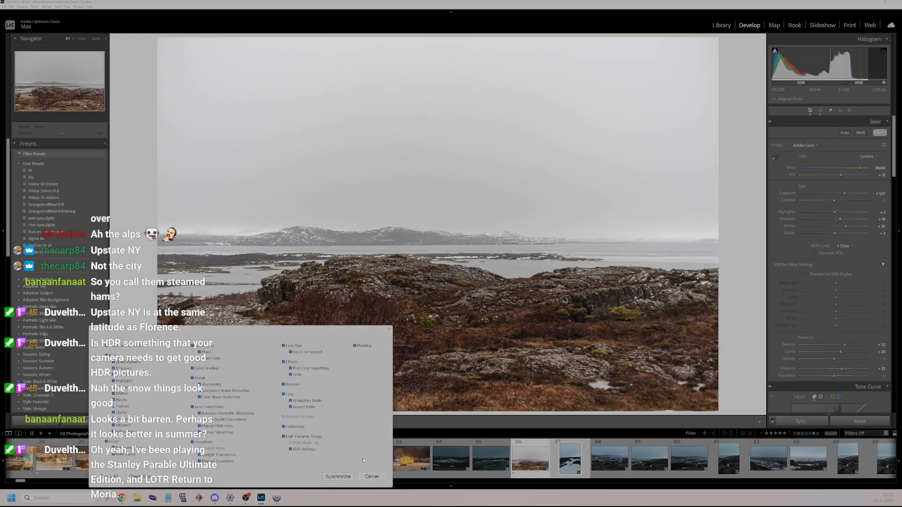
pyautogui.click(338, 476)
# - Straighten photo 37's horizon with a crop angle of about 1.44
pyautogui.click(574, 458)
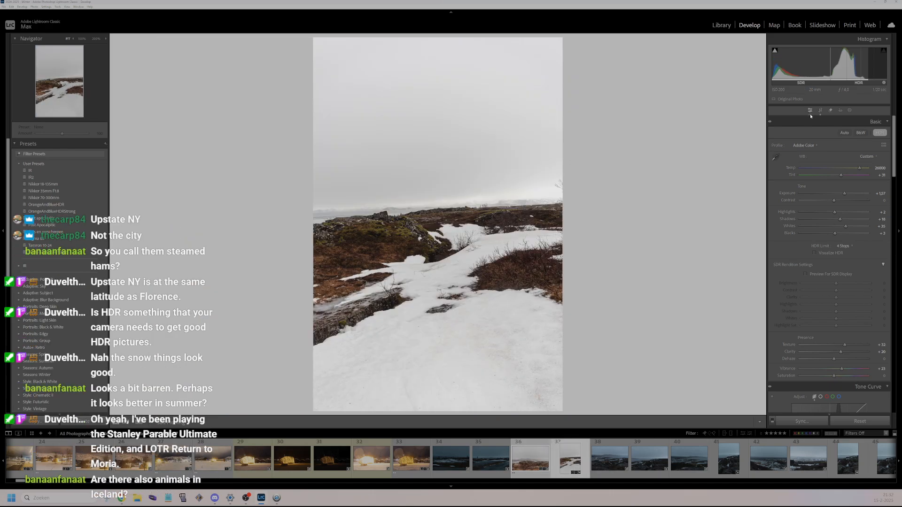
pyautogui.click(408, 224)
pyautogui.click(405, 204)
pyautogui.click(820, 110)
pyautogui.moveTo(625, 194); pyautogui.dragTo(625, 208)
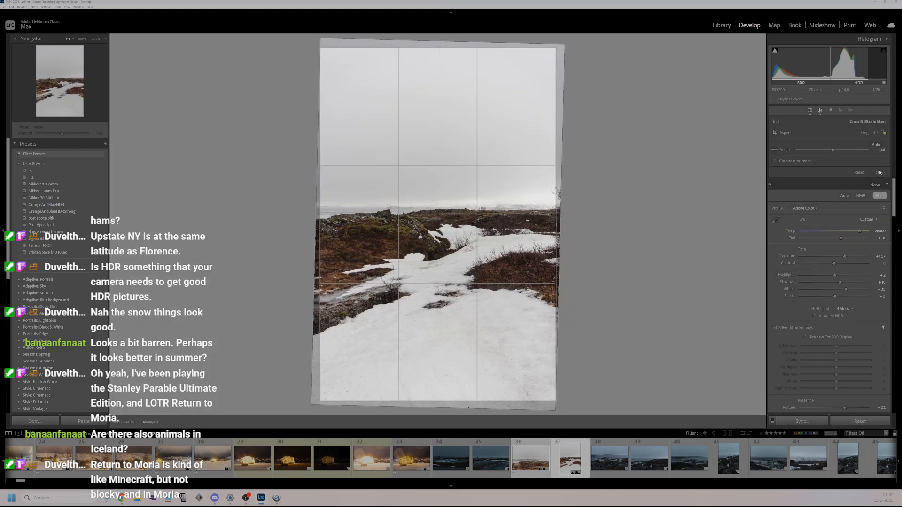
pyautogui.press('r')
# - Examine the horizon and distant mountains across photo 37 at 200%
pyautogui.click(406, 206)
pyautogui.hscroll(10, 407, 206)
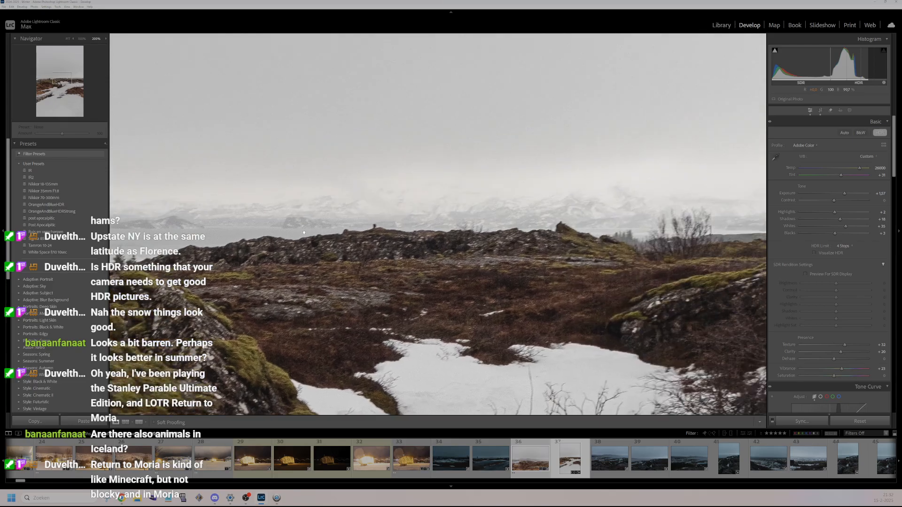
pyautogui.hscroll(10, 450, 243)
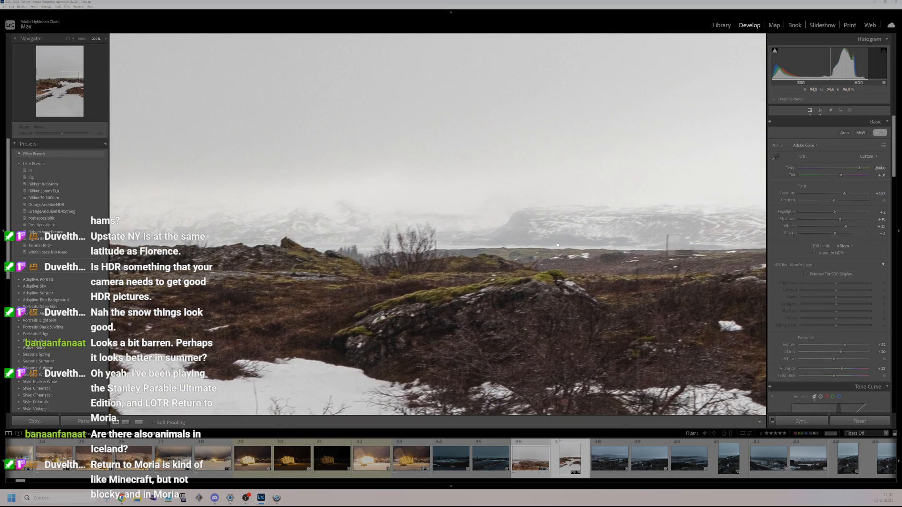
pyautogui.click(517, 240)
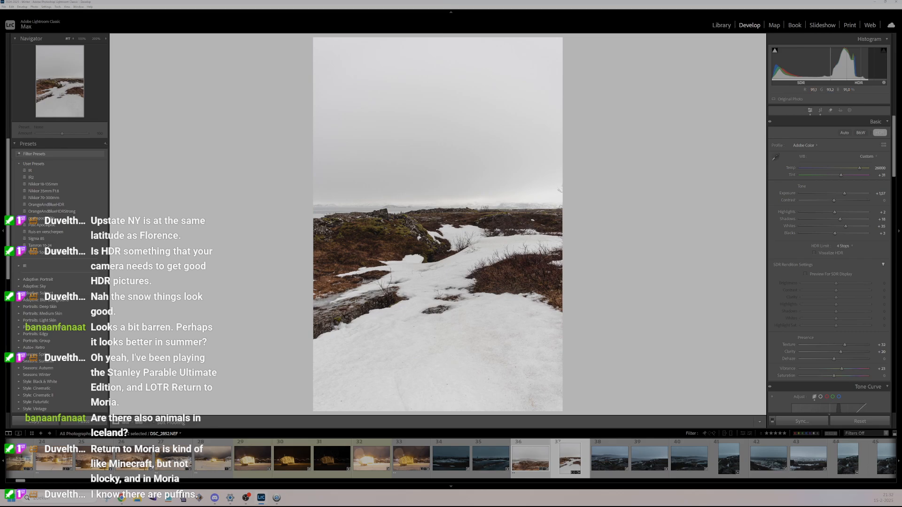
# - Refine photo 37's tone curve with Highlights at about -12, Lights about +14 and slightly negative Darks and Shadows, and rate it 3 stars
pyautogui.moveTo(472, 235); pyautogui.dragTo(520, 305)
pyautogui.scroll(-2, 815, 338)
pyautogui.scroll(-4, 826, 318)
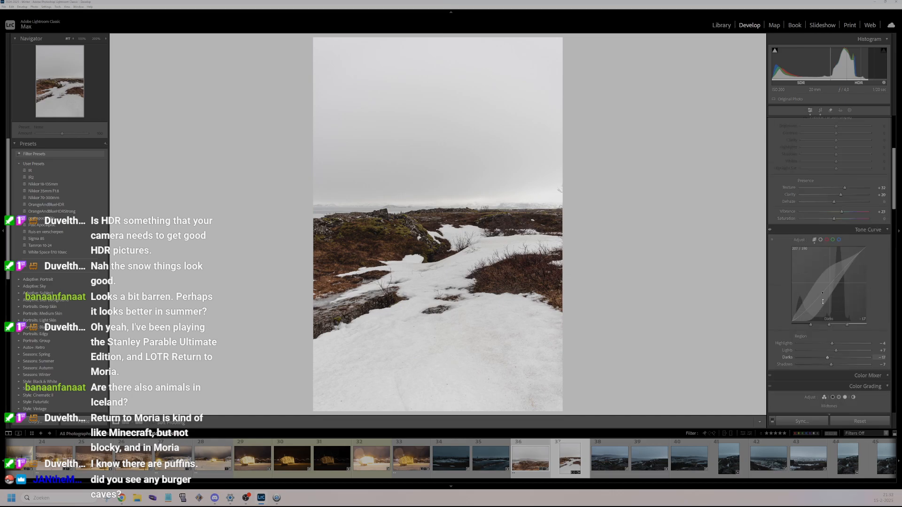
pyautogui.moveTo(834, 272)
pyautogui.mouseDown()
pyautogui.moveTo(843, 274)
pyautogui.moveTo(832, 279)
pyautogui.moveTo(838, 286)
pyautogui.moveTo(829, 266)
pyautogui.mouseUp()
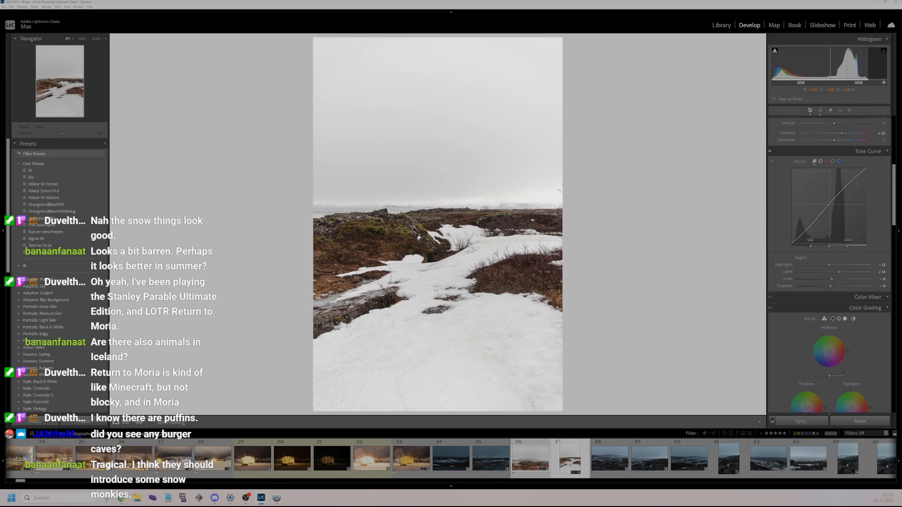
pyautogui.press('3')
# - Enable HDR editing for photo 38 and raise its Exposure to about +1.6
pyautogui.click(611, 461)
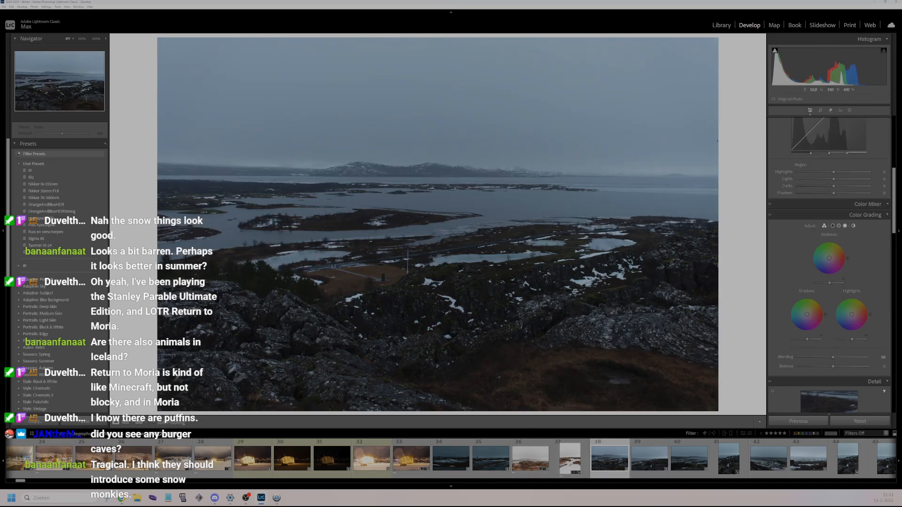
pyautogui.scroll(5, 818, 176)
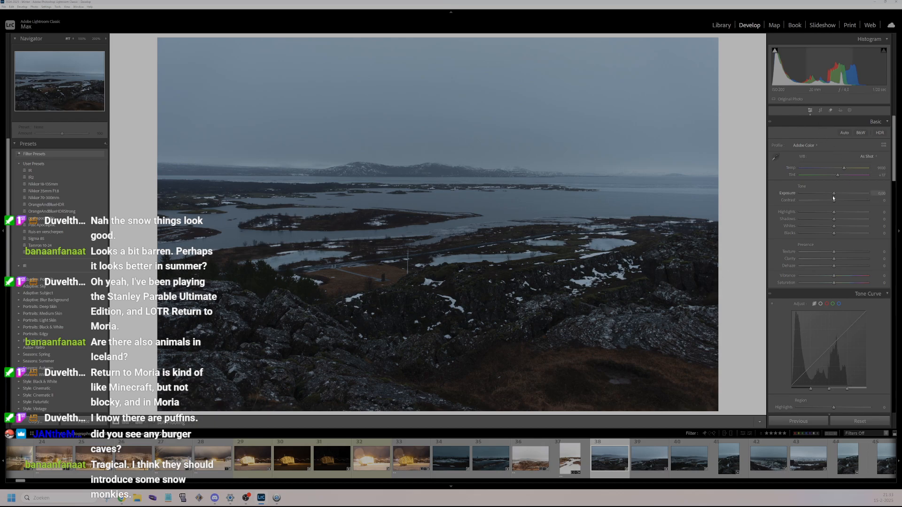
pyautogui.click(880, 133)
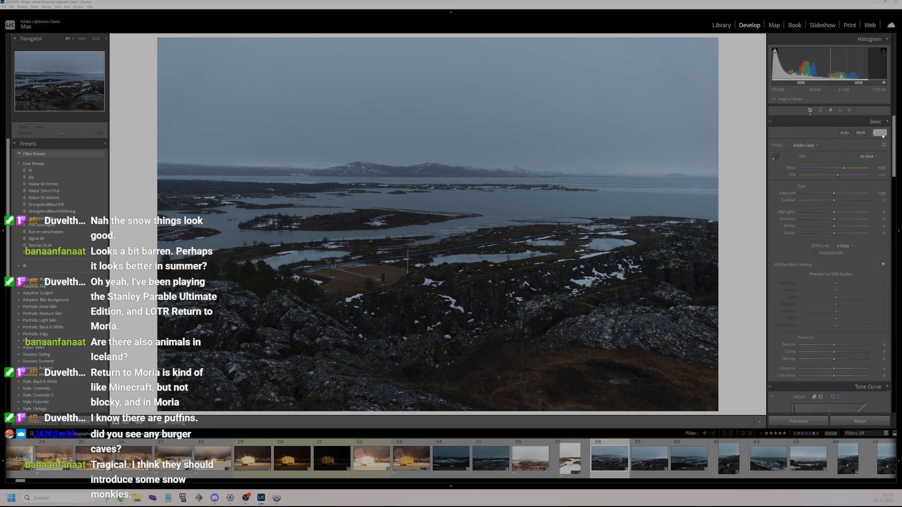
pyautogui.moveTo(834, 194); pyautogui.dragTo(849, 196)
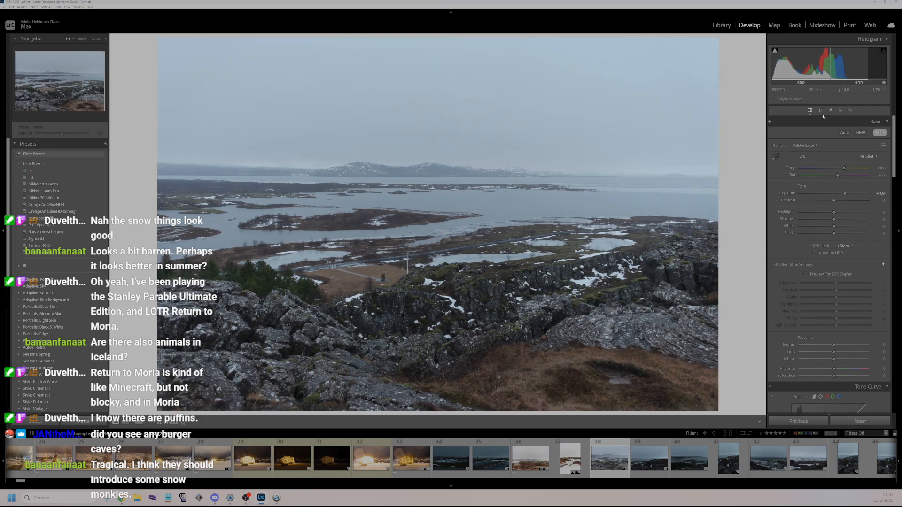
# - Raise photo 38's Highlights to about +26, Shadows +31, Whites +24, Texture +26 and Clarity +27
pyautogui.click(848, 220)
pyautogui.moveTo(848, 220); pyautogui.dragTo(846, 220)
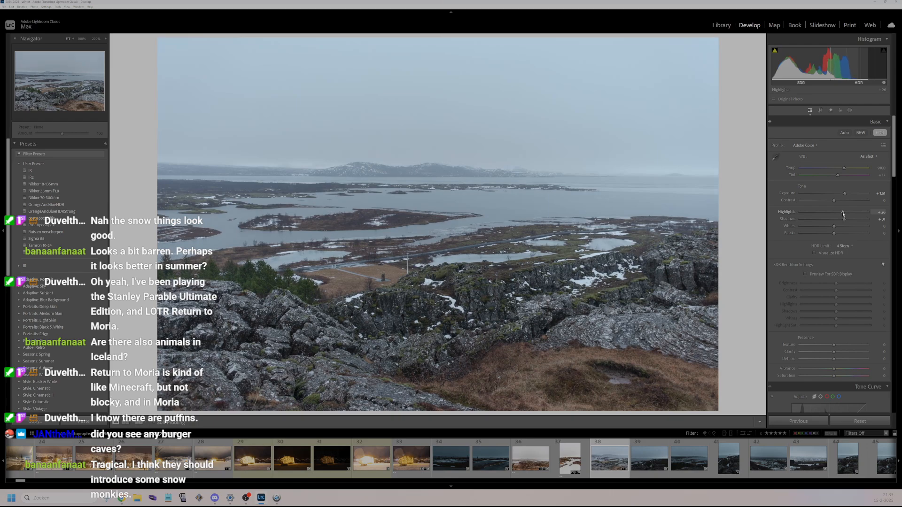
pyautogui.click(842, 226)
pyautogui.click(834, 233)
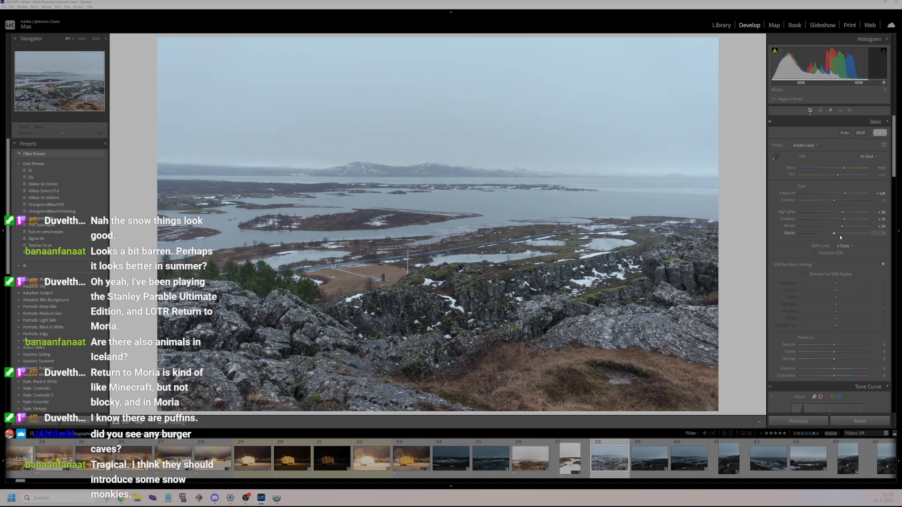
pyautogui.click(834, 233)
pyautogui.moveTo(834, 345); pyautogui.dragTo(843, 352)
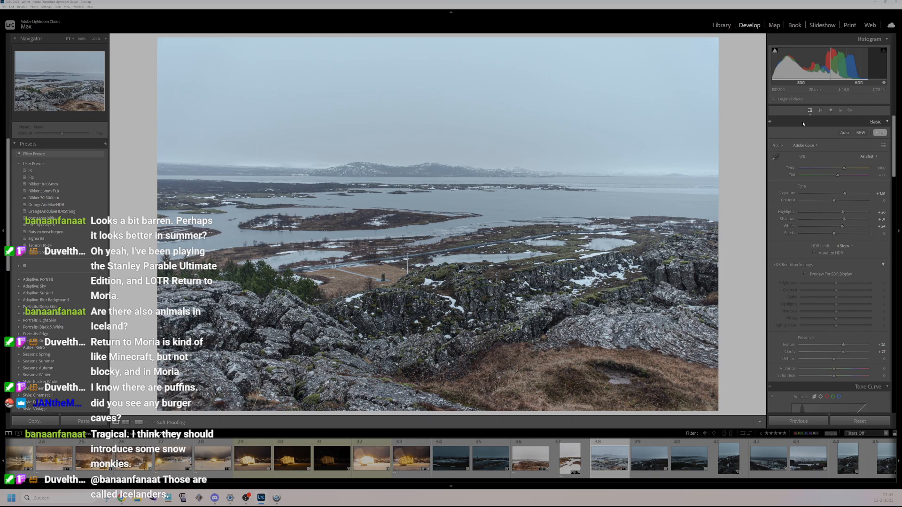
# - Sample photo 38's grey sky for the white balance and shape the tone curve with Highlights +11, Lights +21, Darks -7 and Shadows +11
pyautogui.click(776, 157)
pyautogui.click(607, 121)
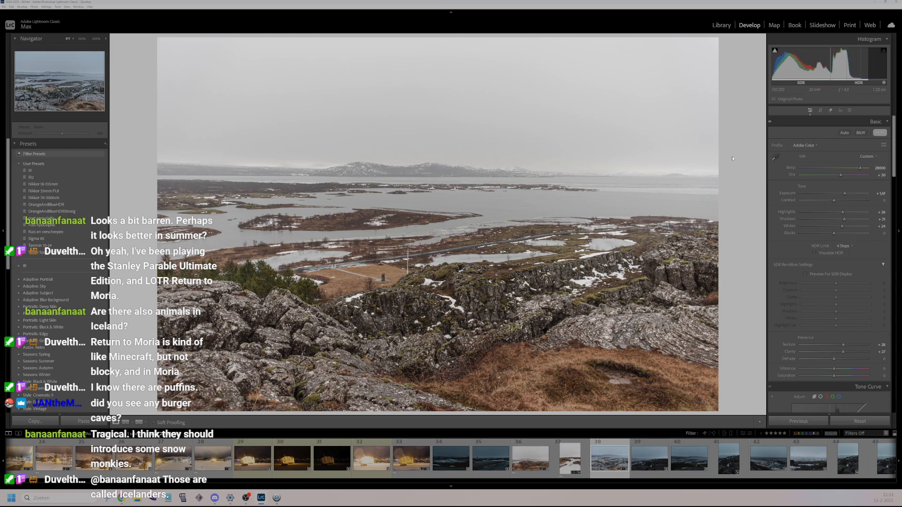
pyautogui.scroll(-3, 824, 282)
pyautogui.scroll(-5, 823, 282)
pyautogui.moveTo(834, 266); pyautogui.dragTo(841, 272)
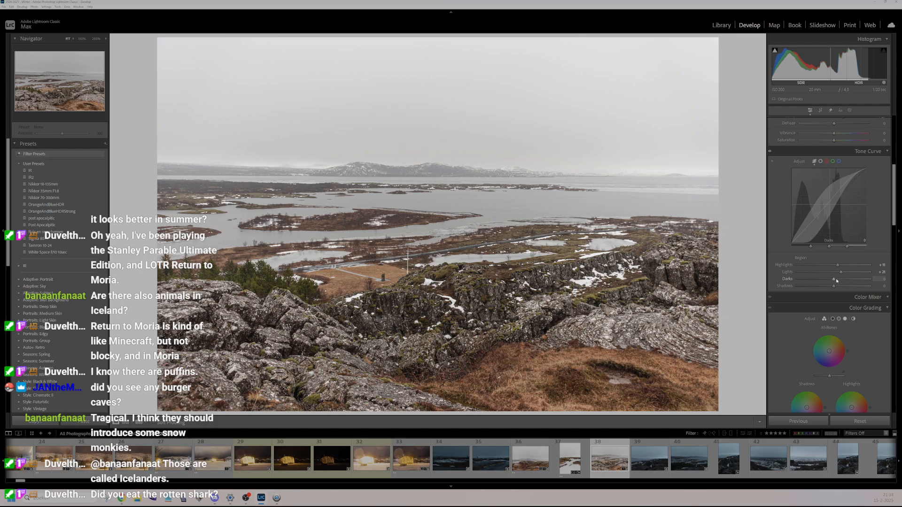
pyautogui.moveTo(837, 281)
pyautogui.mouseDown()
pyautogui.moveTo(827, 287)
pyautogui.moveTo(838, 288)
pyautogui.mouseUp()
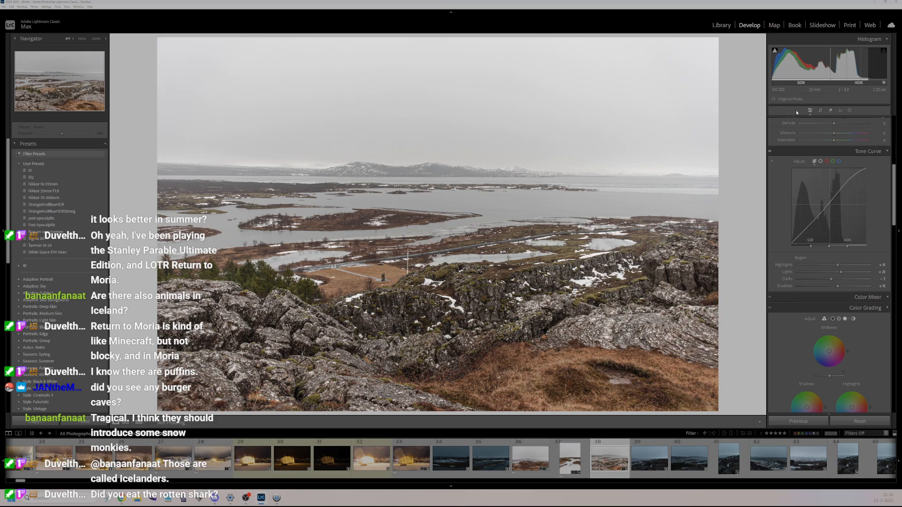
# - Straighten photo 38's horizon with a crop angle of about -0.84
pyautogui.click(821, 110)
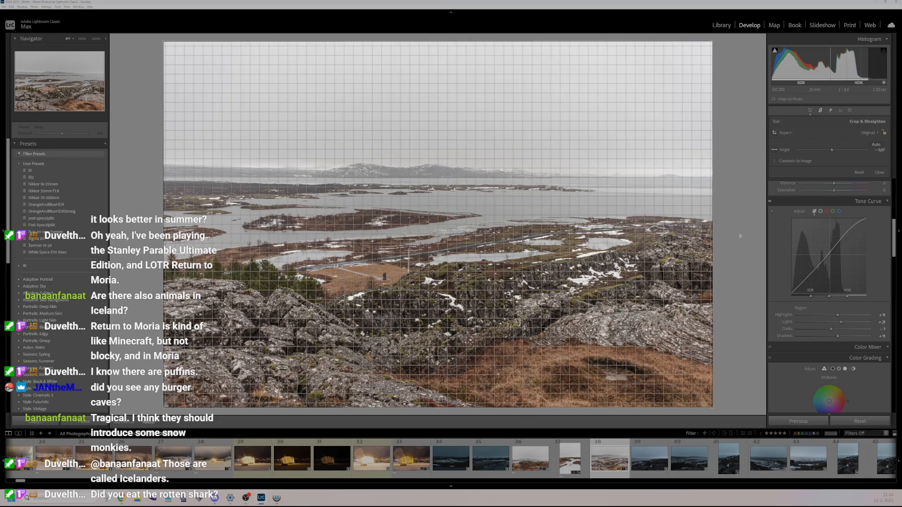
pyautogui.moveTo(744, 232); pyautogui.dragTo(744, 235)
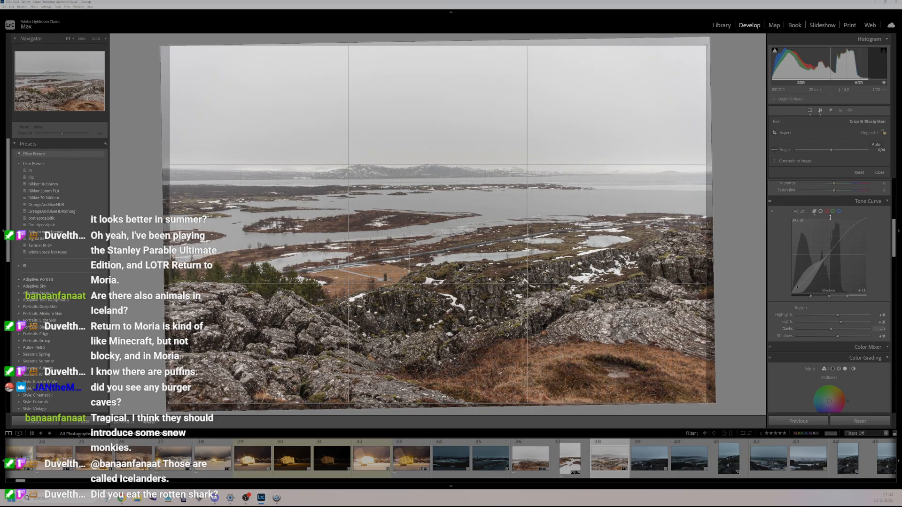
pyautogui.click(880, 172)
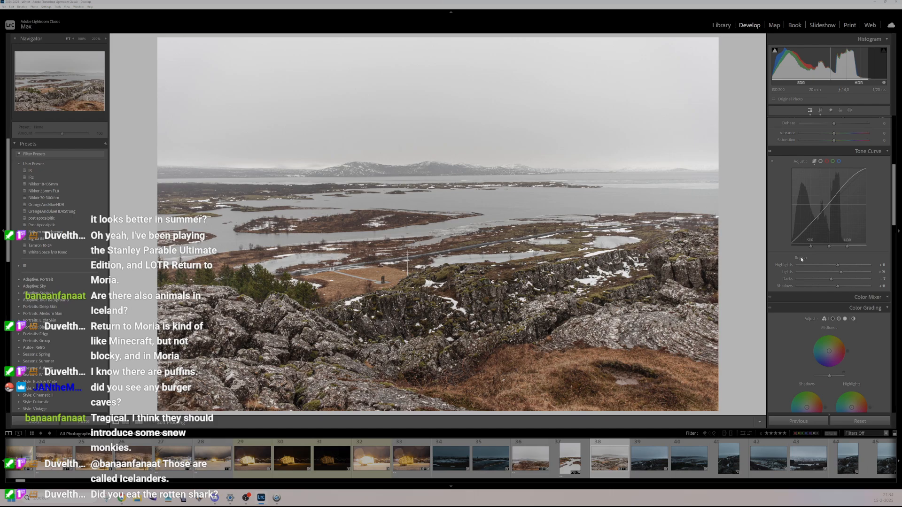
pyautogui.scroll(-2, 841, 241)
pyautogui.scroll(2, 840, 241)
# - Synchronize photo 38's develop settings to the similar landscape shots 39 through 45
pyautogui.click(578, 474)
pyautogui.press('Right')
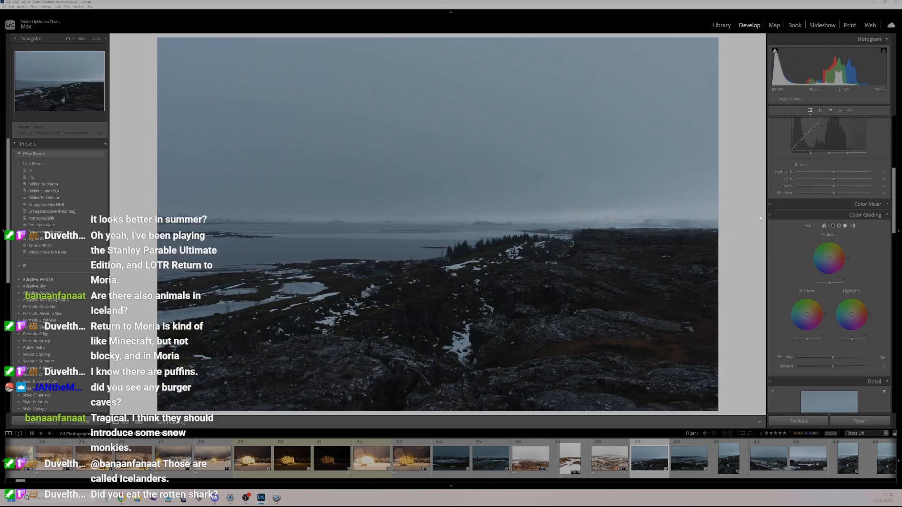
pyautogui.scroll(-5, 434, 463)
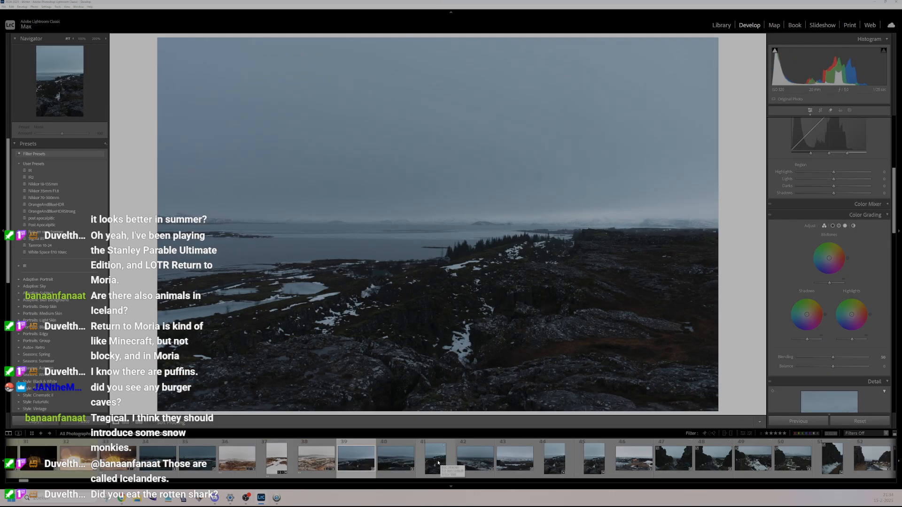
pyautogui.scroll(3, 435, 463)
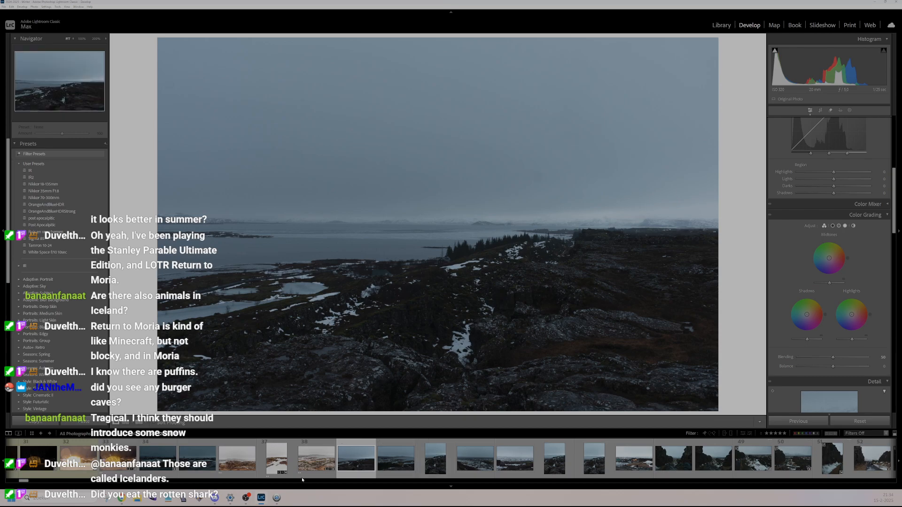
pyautogui.click(315, 463)
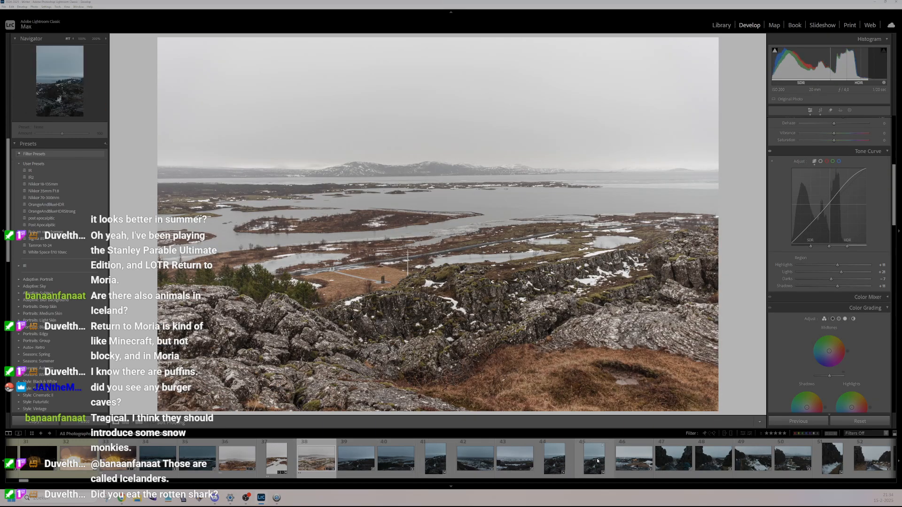
pyautogui.hotkey('ctrl', 'shift', 's')
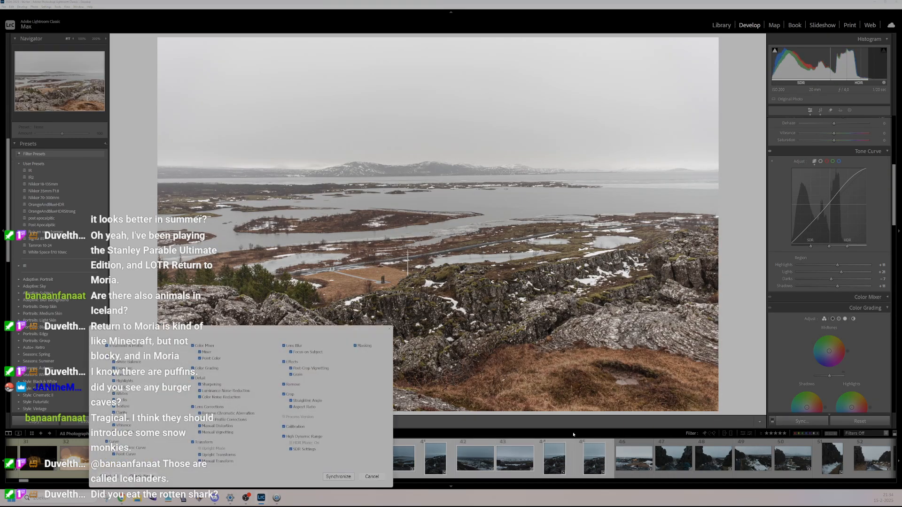
pyautogui.press('Return')
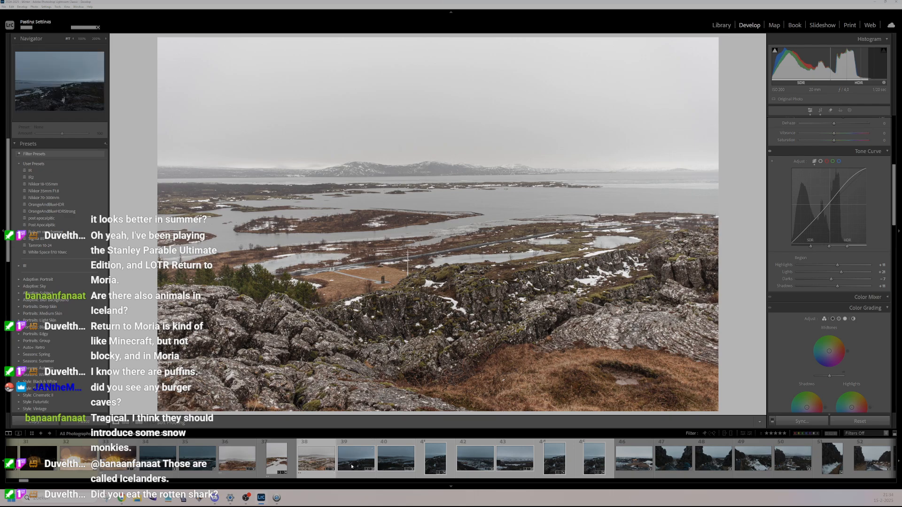
# - Select photo 39 alone and level its horizon with the Crop & Straighten tool
pyautogui.click(350, 466)
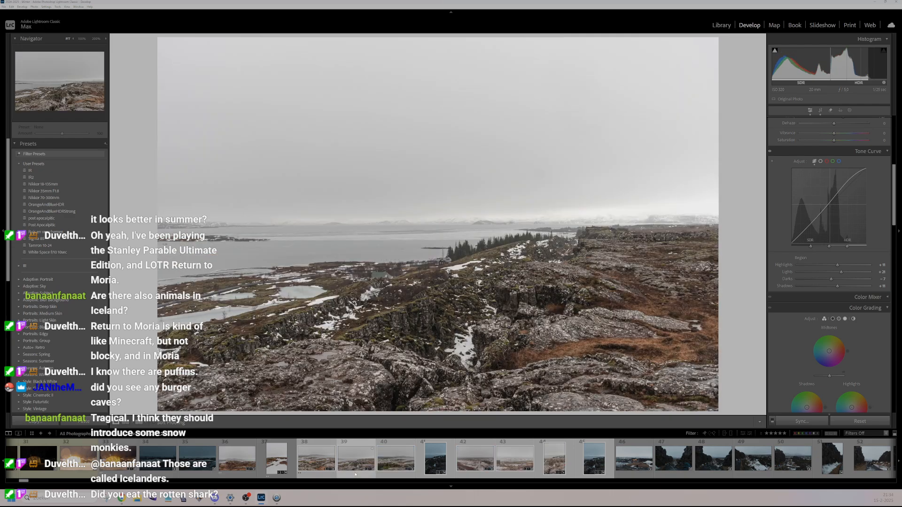
pyautogui.click(356, 475)
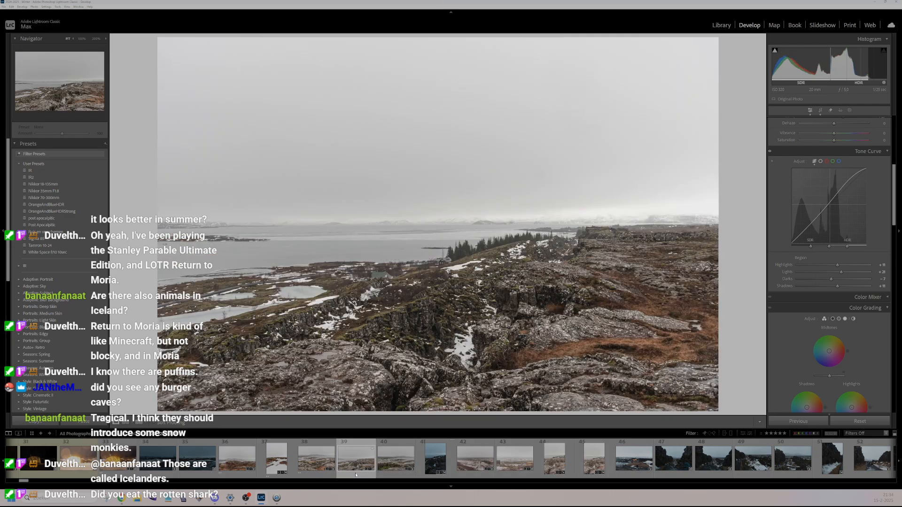
pyautogui.click(820, 110)
pyautogui.moveTo(746, 209); pyautogui.dragTo(762, 195)
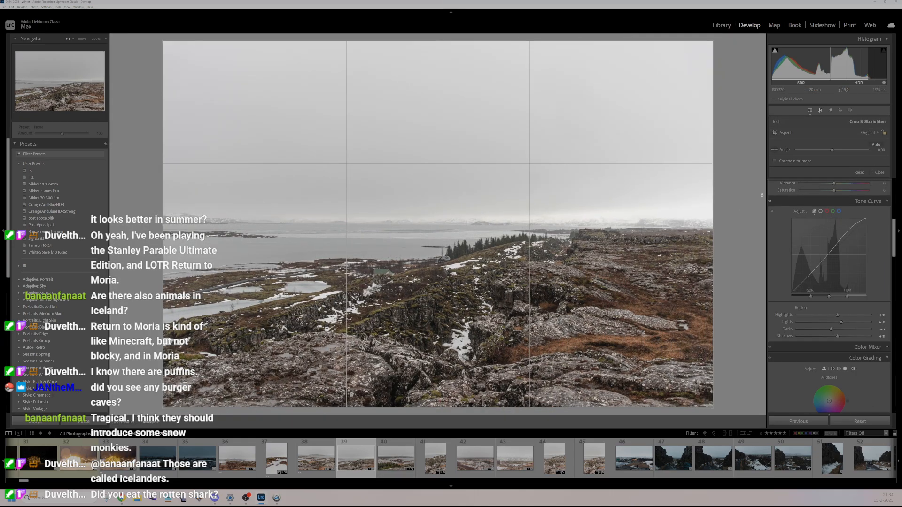
pyautogui.moveTo(742, 206); pyautogui.dragTo(741, 209)
pyautogui.click(880, 173)
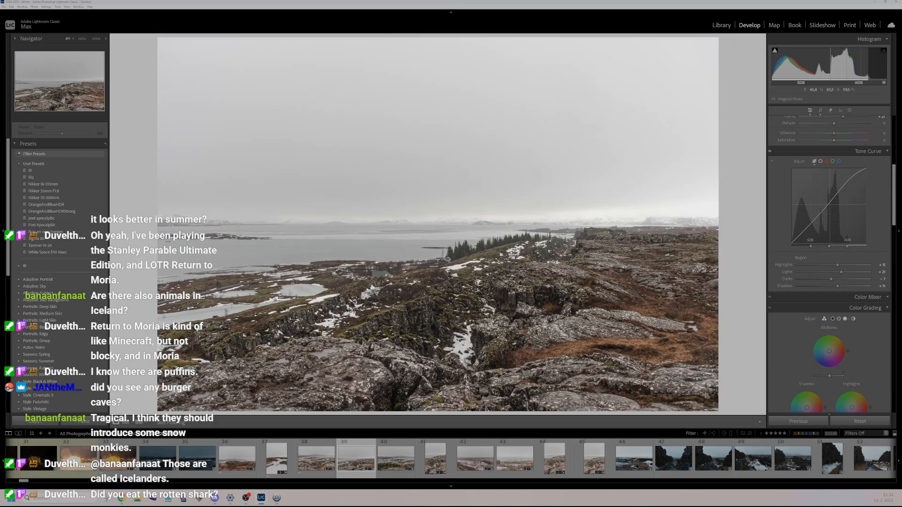
# - Inspect the foreground rocks and distant mountains in photo 40 at 200%, and give the photo a 2-star rating
pyautogui.click(393, 453)
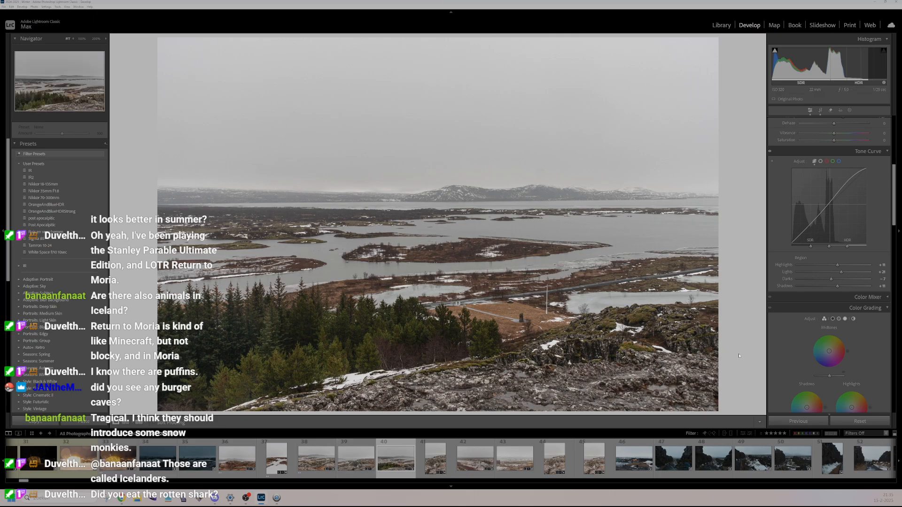
pyautogui.click(639, 369)
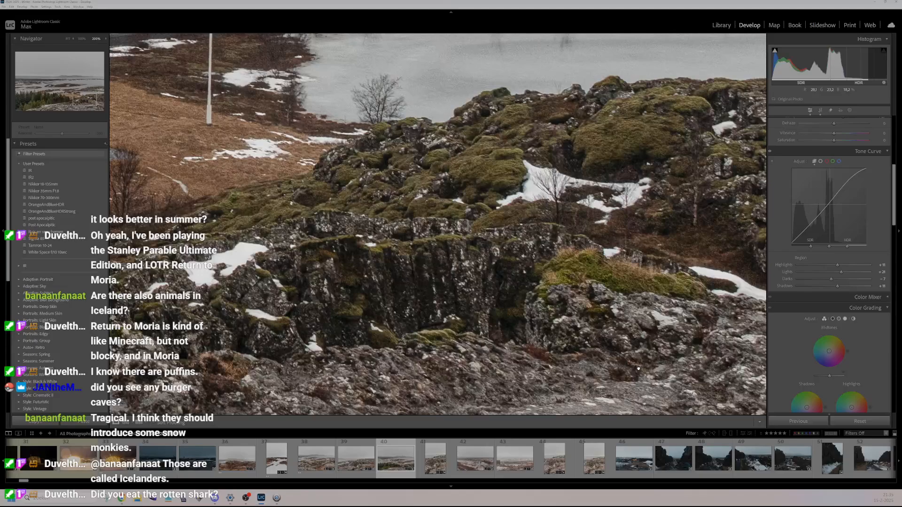
pyautogui.click(639, 369)
pyautogui.click(438, 193)
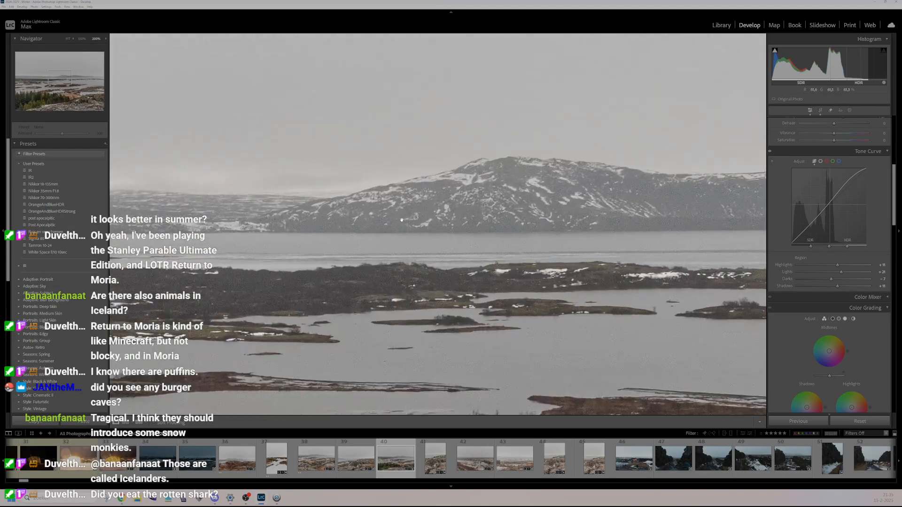
pyautogui.click(343, 228)
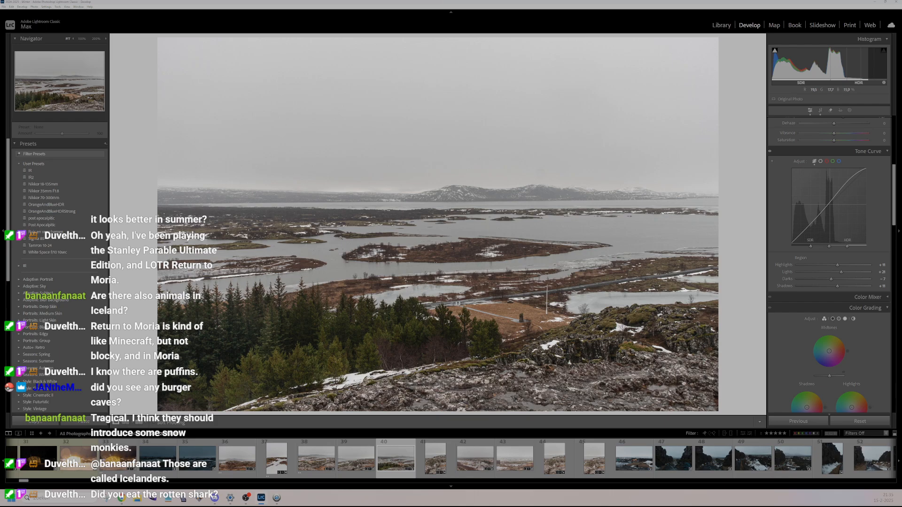
pyautogui.press('2')
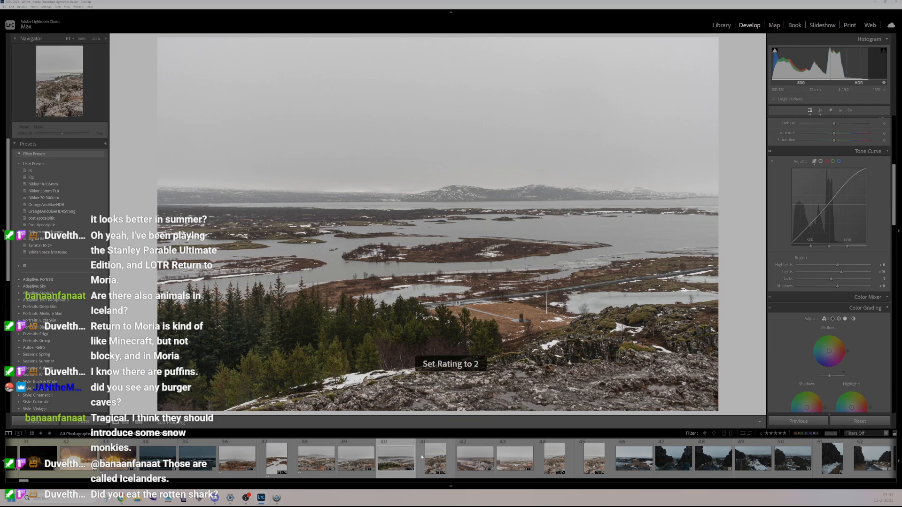
# - Compare photos 39 to 42 and examine the white gabled houses in photo 42 at 200%
pyautogui.click(367, 455)
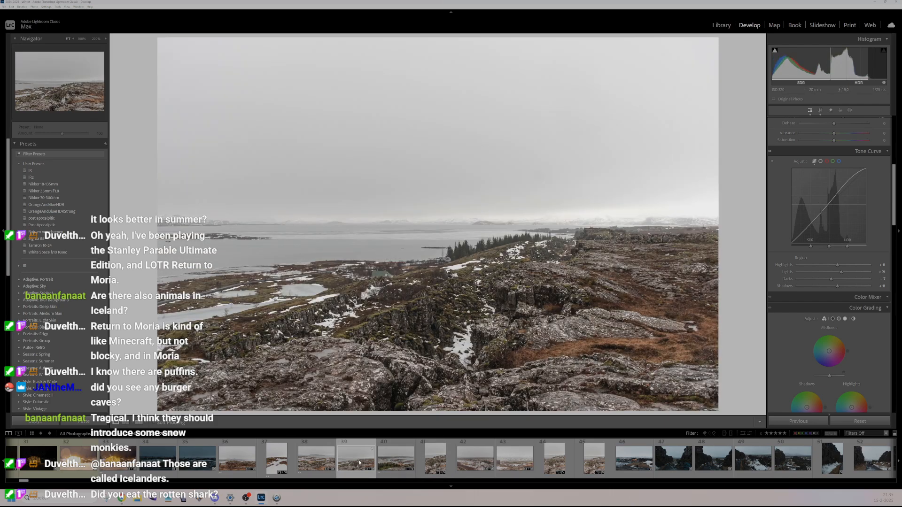
pyautogui.click(390, 465)
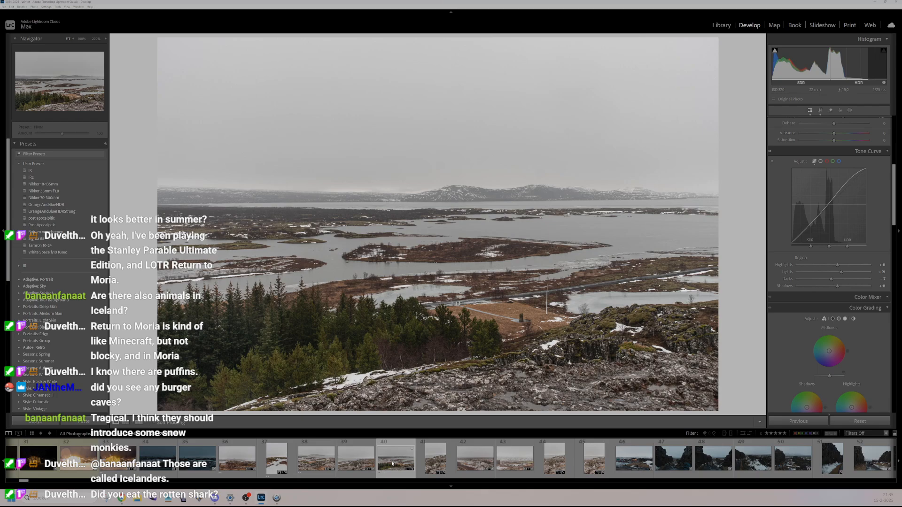
pyautogui.click(428, 469)
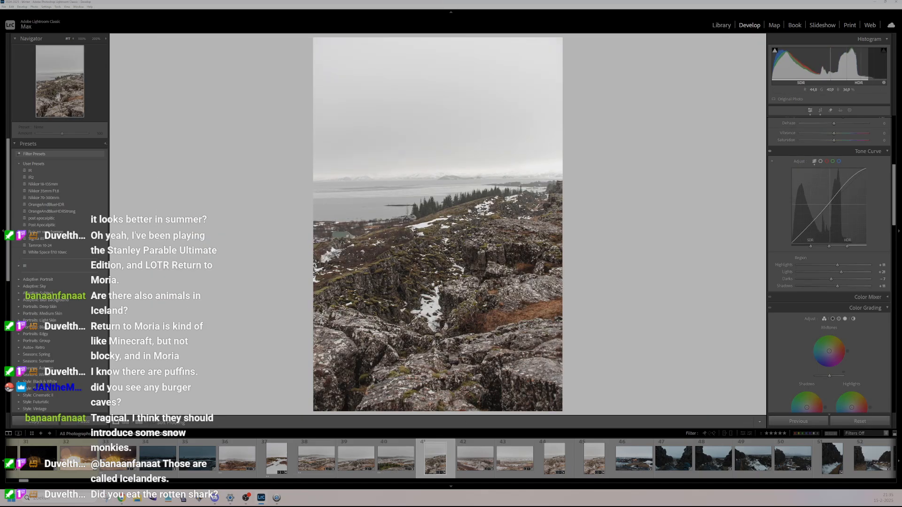
pyautogui.click(473, 459)
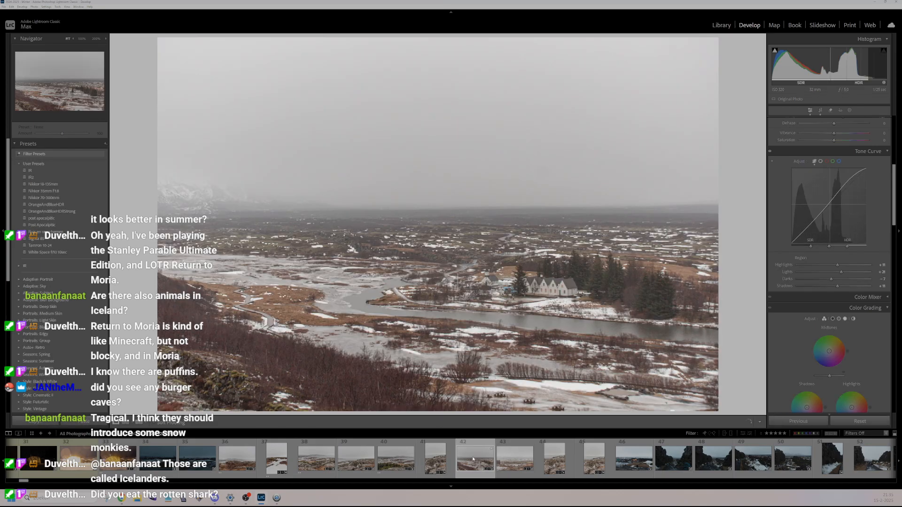
pyautogui.click(559, 288)
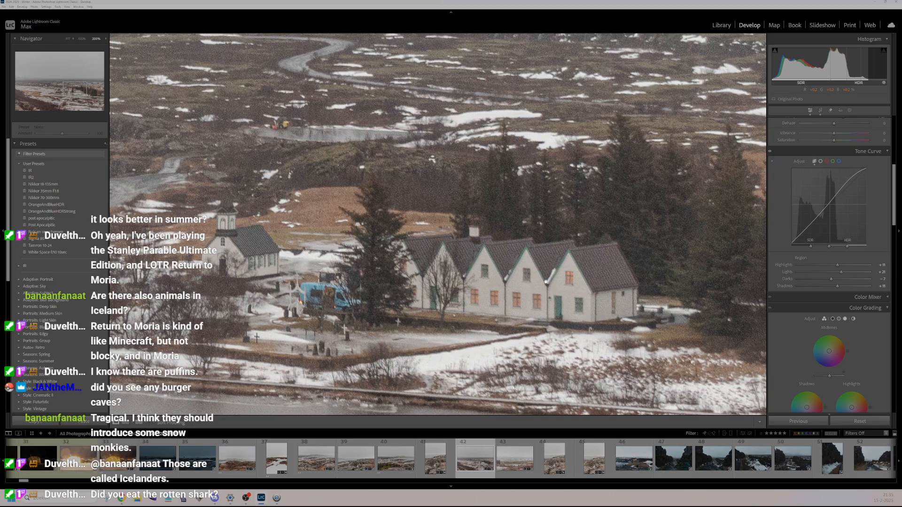
# - Level photo 42's horizon with the Crop & Straighten tool and apply the result
pyautogui.click(551, 289)
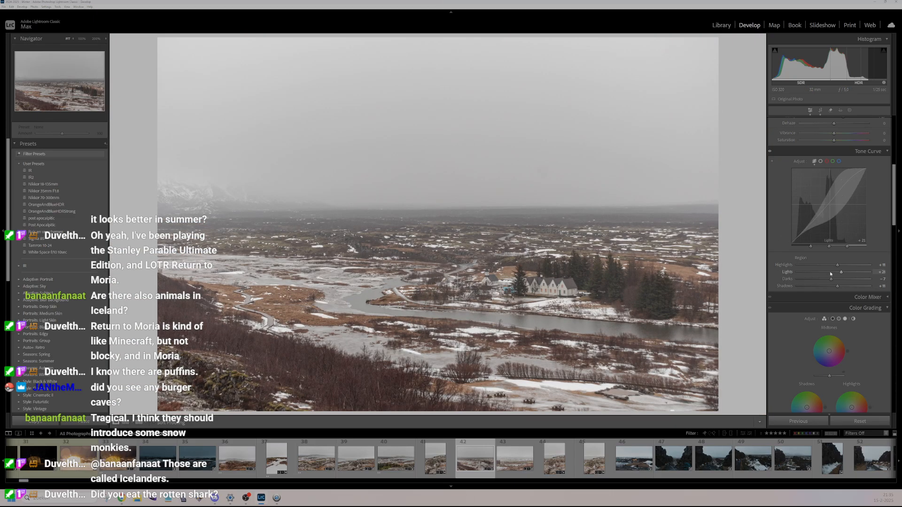
pyautogui.scroll(-3, 829, 274)
pyautogui.scroll(8, 836, 305)
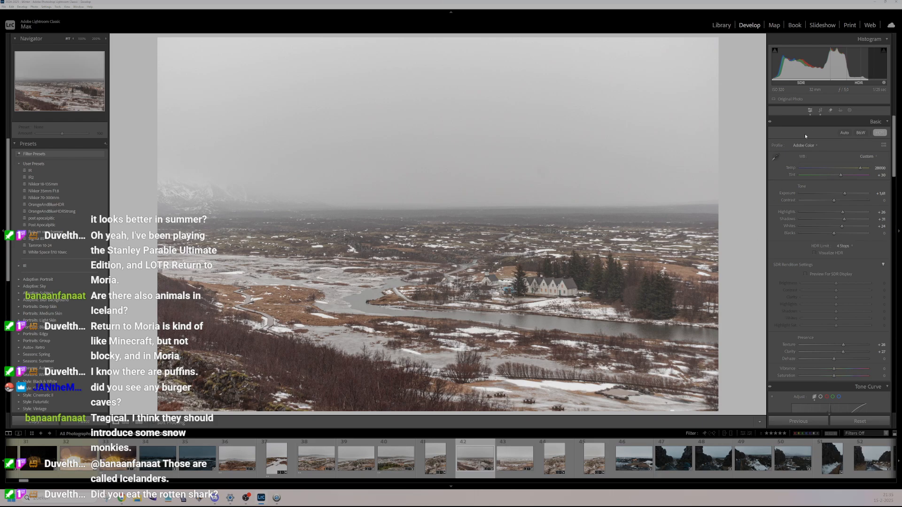
pyautogui.click(820, 111)
pyautogui.moveTo(735, 196); pyautogui.dragTo(762, 218)
pyautogui.press('Return')
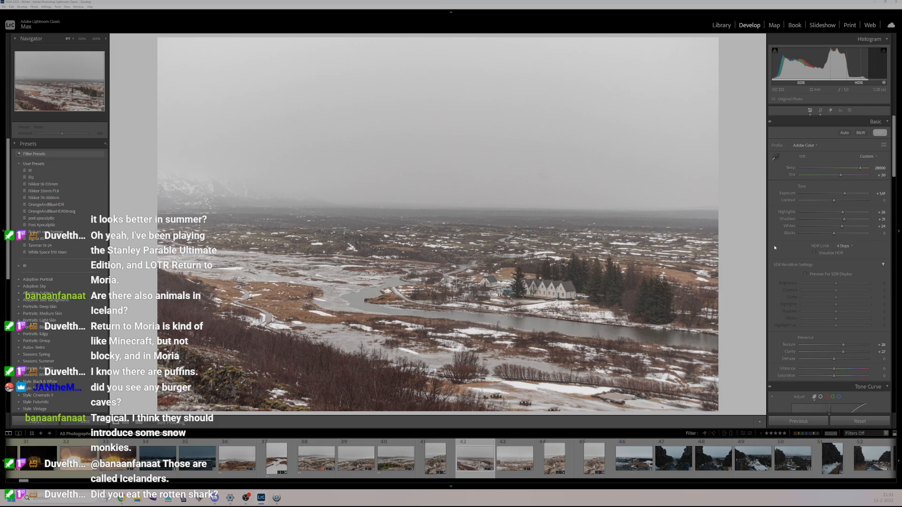
# - Lower photo 42's Highlights and raise its Shadows to +54 and Whites to +42
pyautogui.moveTo(844, 219)
pyautogui.mouseDown()
pyautogui.moveTo(854, 219)
pyautogui.moveTo(848, 225)
pyautogui.moveTo(838, 212)
pyautogui.mouseUp()
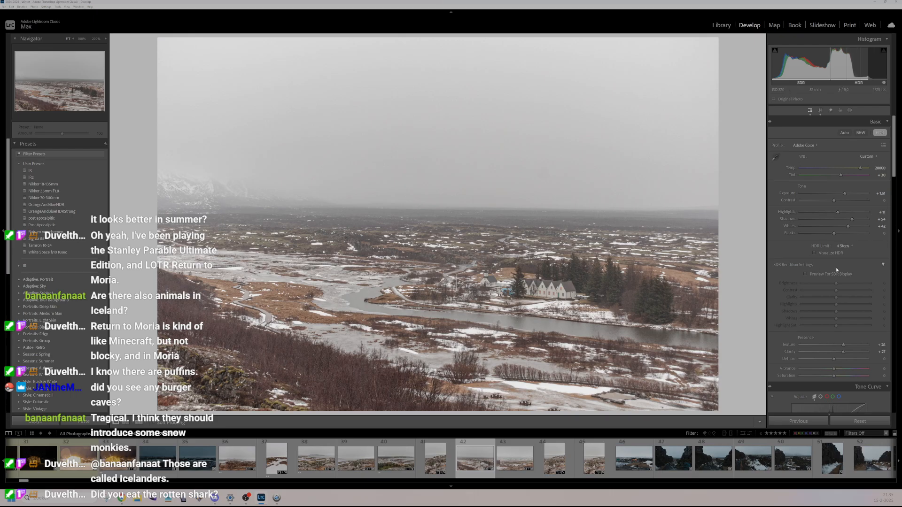
pyautogui.click(650, 243)
pyautogui.click(650, 244)
pyautogui.scroll(-5, 846, 232)
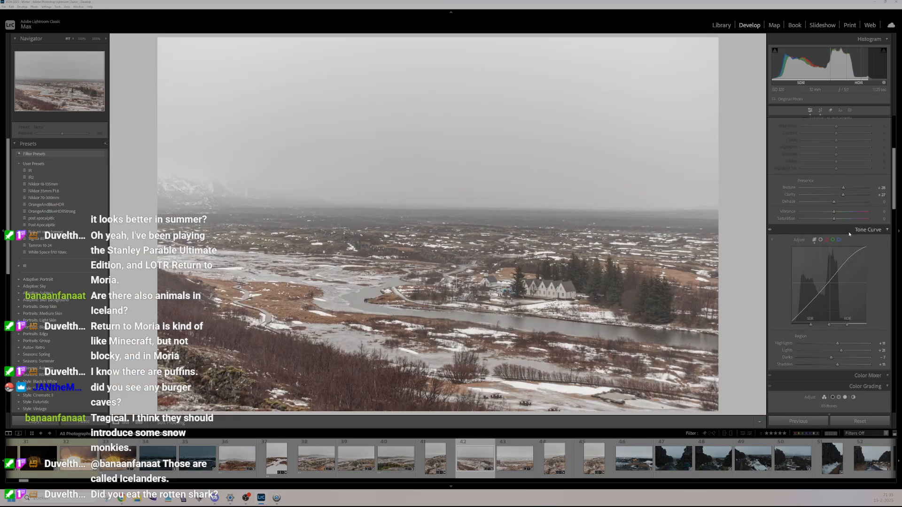
# - Lower the tone curve's Darks to -25 in photo 42 and give the photo a 2-star rating
pyautogui.scroll(-2, 853, 236)
pyautogui.moveTo(837, 266)
pyautogui.mouseDown()
pyautogui.moveTo(858, 275)
pyautogui.moveTo(825, 281)
pyautogui.mouseUp()
pyautogui.scroll(-4, 825, 281)
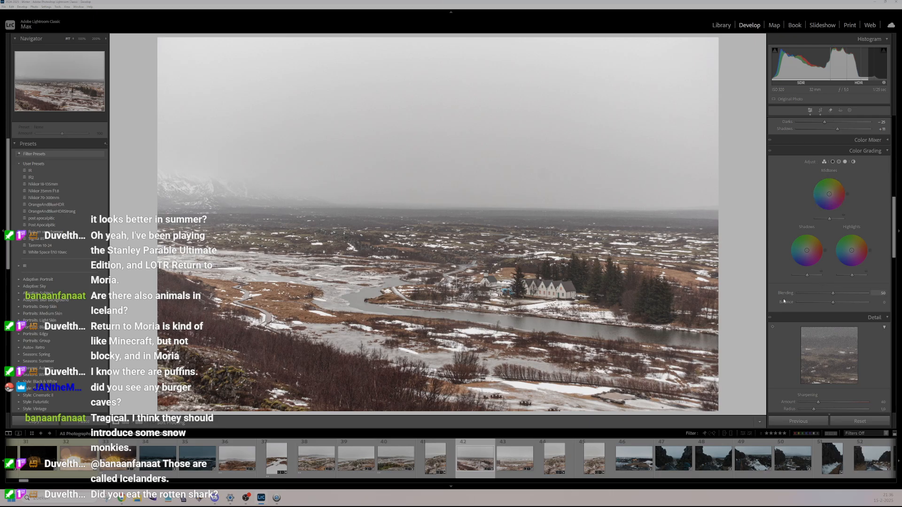
pyautogui.press('2')
# - Open photo 43 and examine its snow patches and foreground rocks at 200%
pyautogui.press('Right')
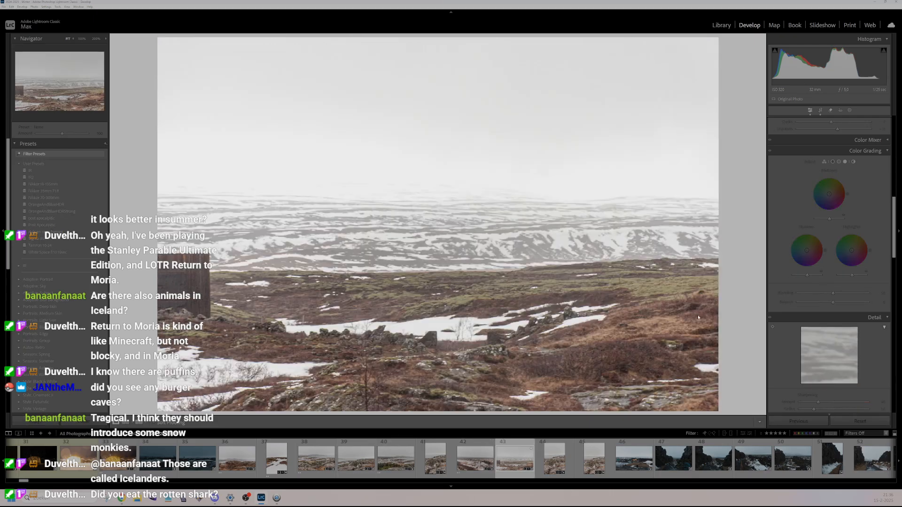
pyautogui.click(547, 333)
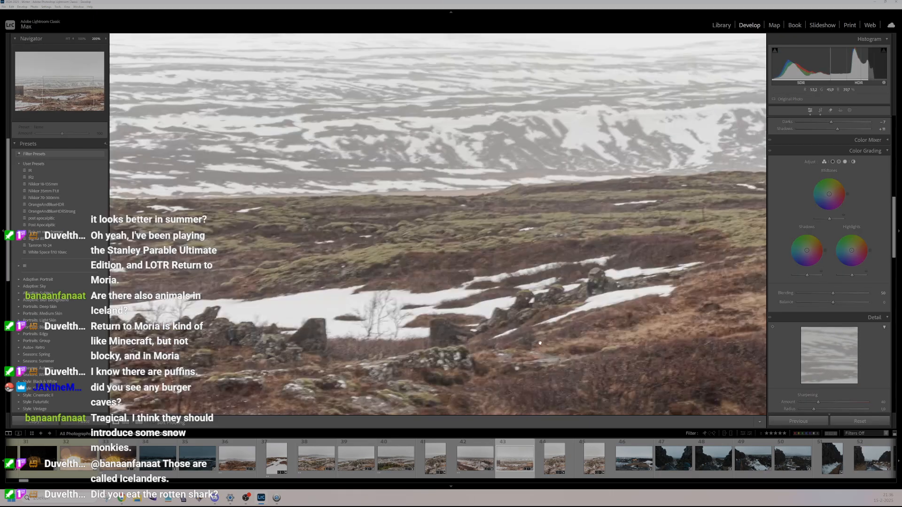
pyautogui.click(547, 332)
# - Cool photo 44's white balance slightly, set Highlights to -10 and reduce Shadows
pyautogui.click(550, 463)
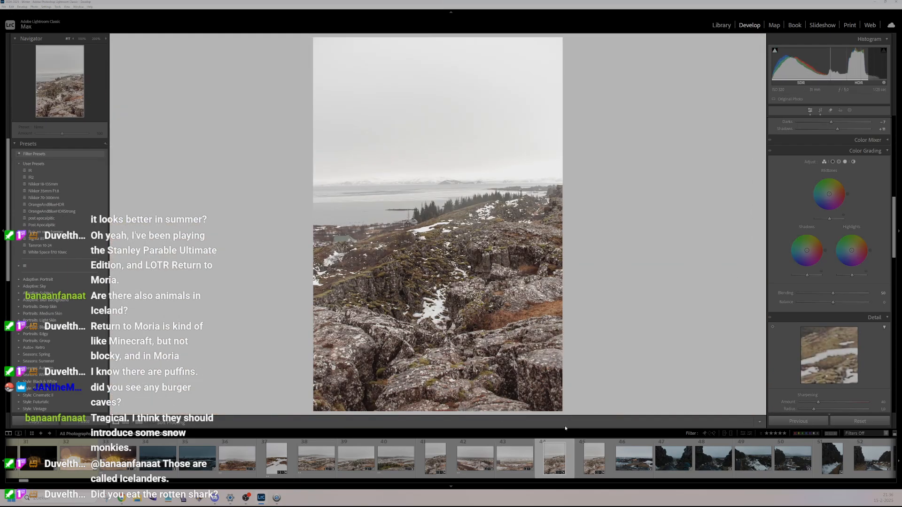
pyautogui.scroll(10, 808, 254)
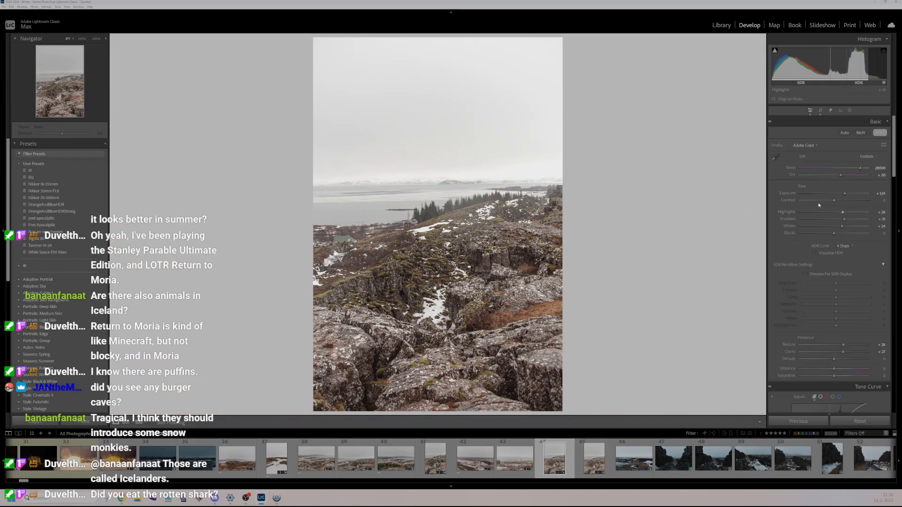
pyautogui.moveTo(859, 170); pyautogui.dragTo(858, 171)
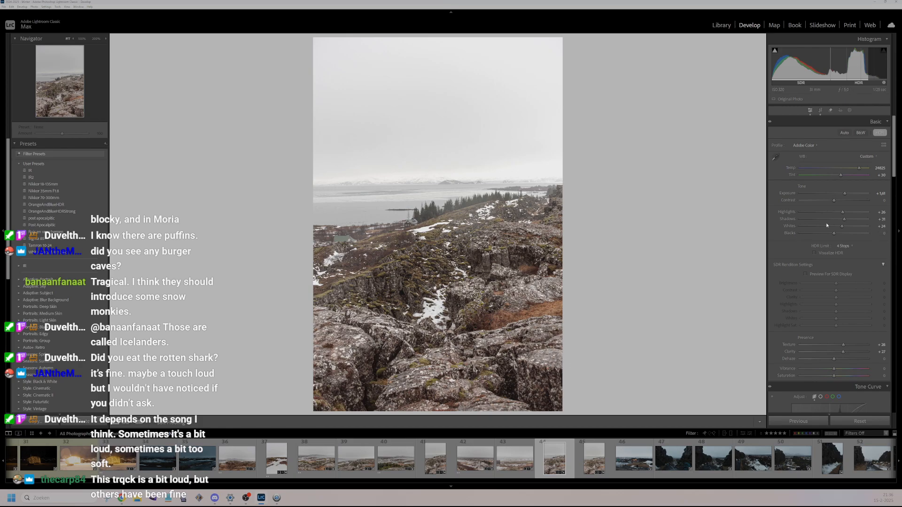
pyautogui.moveTo(843, 213)
pyautogui.mouseDown()
pyautogui.moveTo(832, 215)
pyautogui.moveTo(838, 224)
pyautogui.mouseUp()
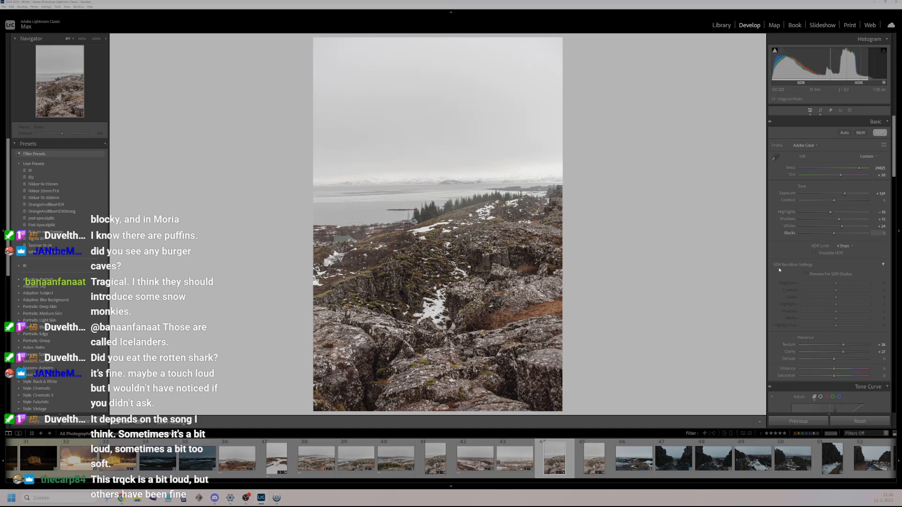
# - Level photo 44's horizon with Crop & Straighten and lower the tone curve's Highlights slightly below zero
pyautogui.click(820, 112)
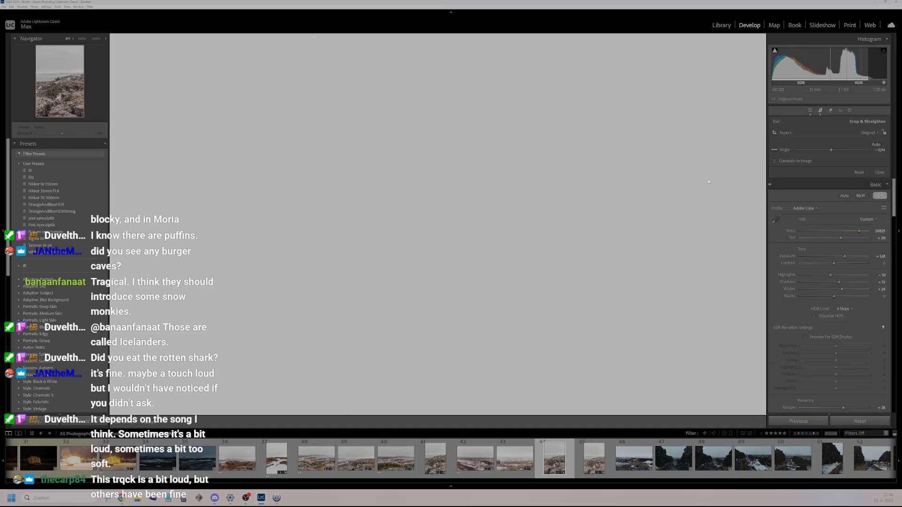
pyautogui.moveTo(714, 184); pyautogui.dragTo(716, 185)
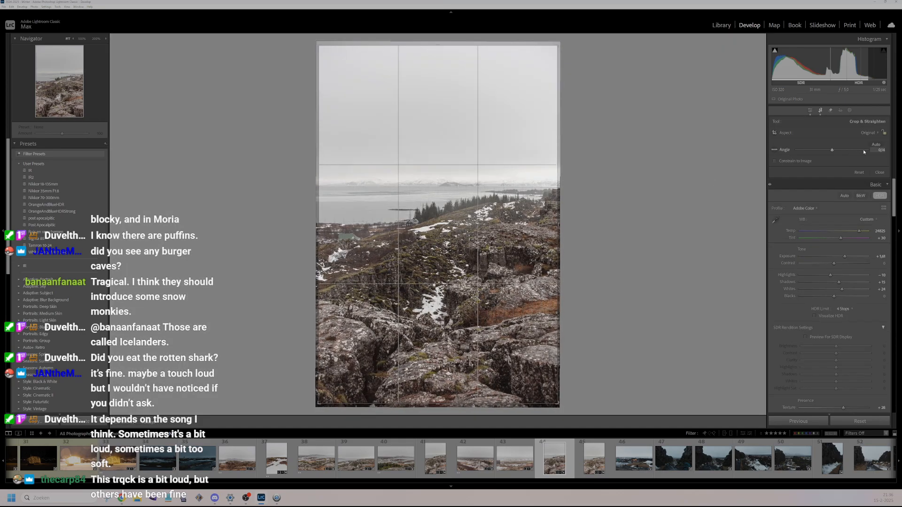
pyautogui.click(879, 172)
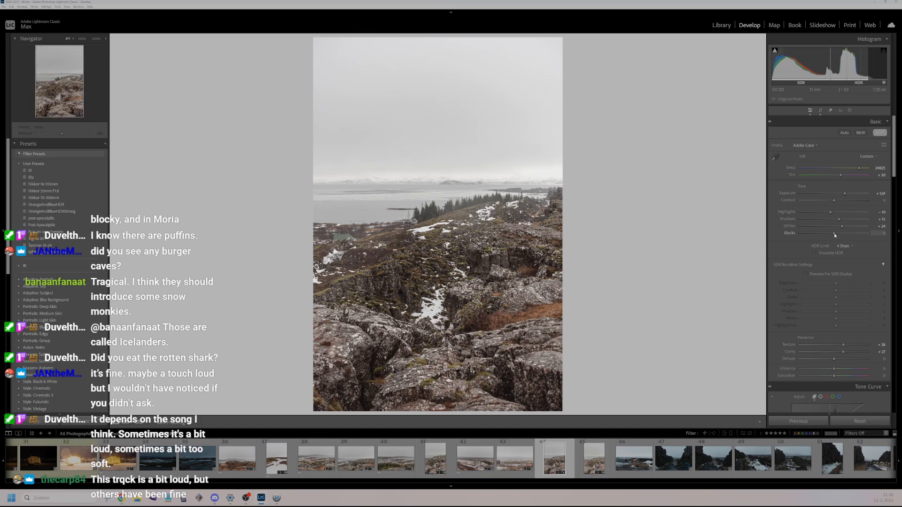
pyautogui.scroll(-3, 833, 328)
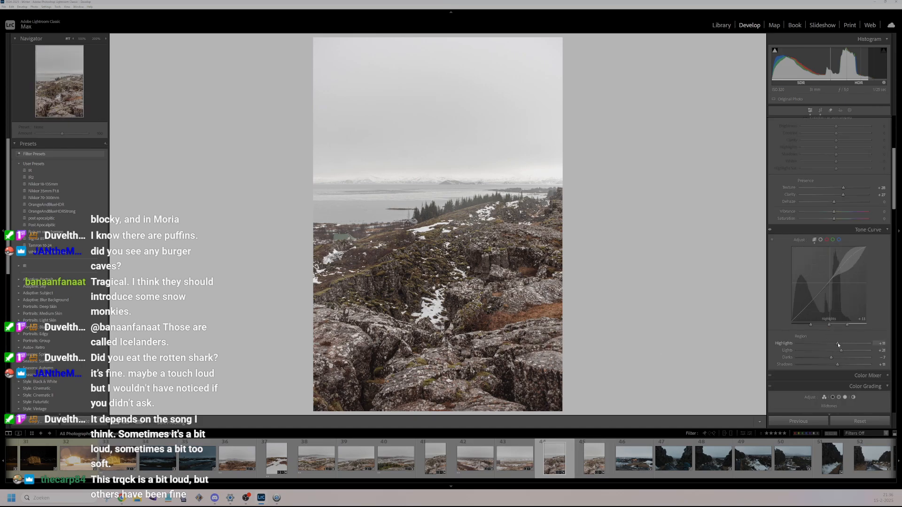
pyautogui.moveTo(830, 347); pyautogui.dragTo(833, 347)
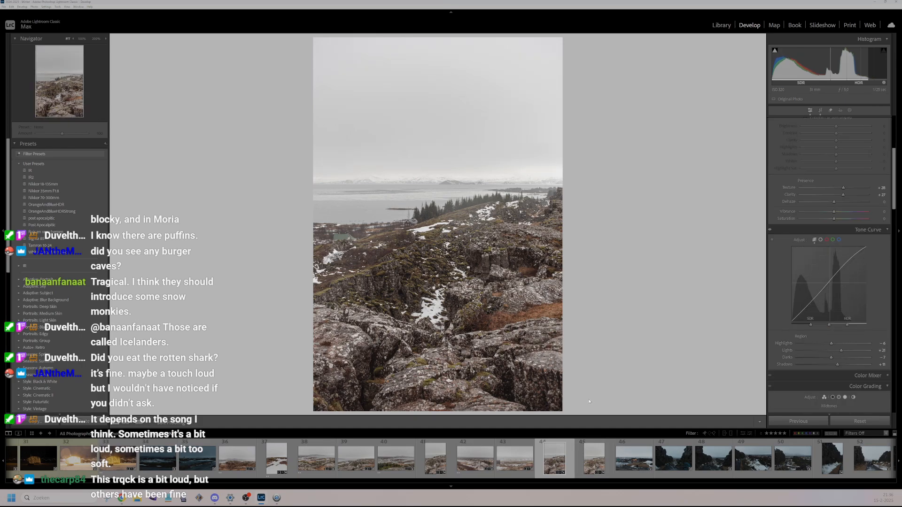
# - Give photo 45 a 2-star rating and inspect its rocky valley at 200%
pyautogui.click(595, 458)
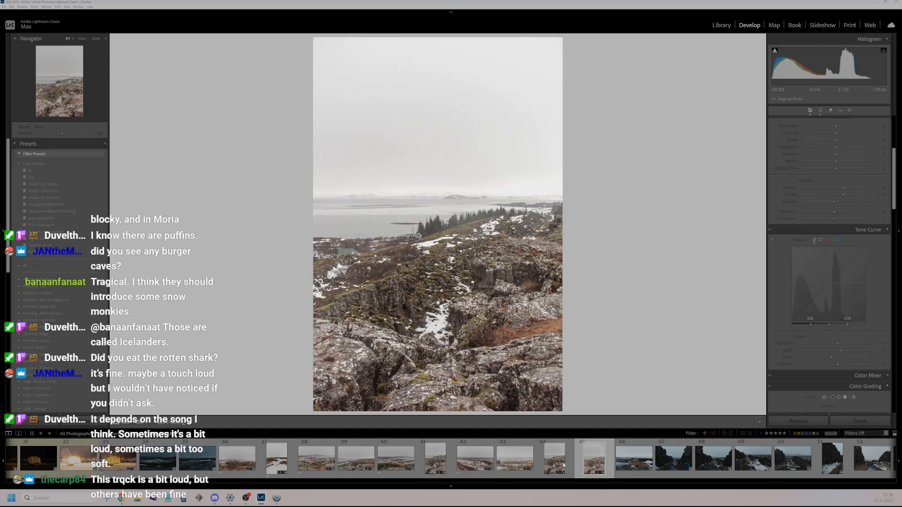
pyautogui.press('1')
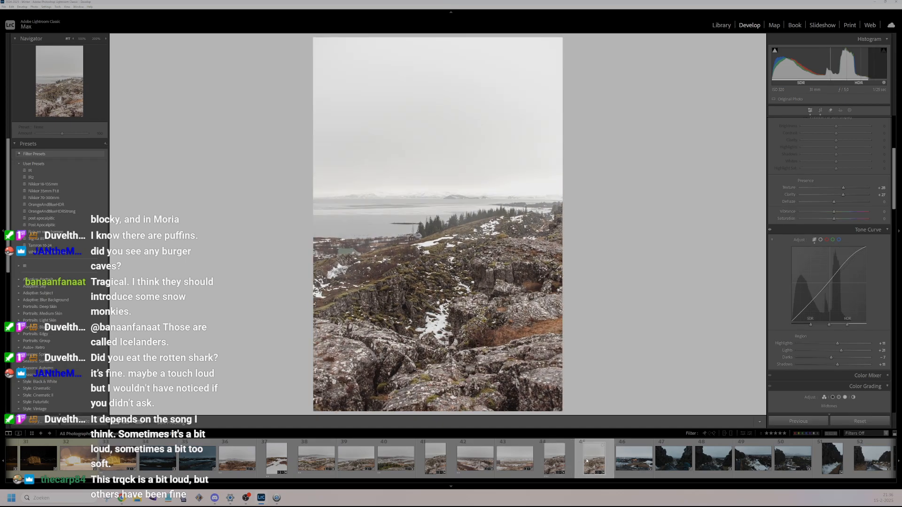
pyautogui.press('2')
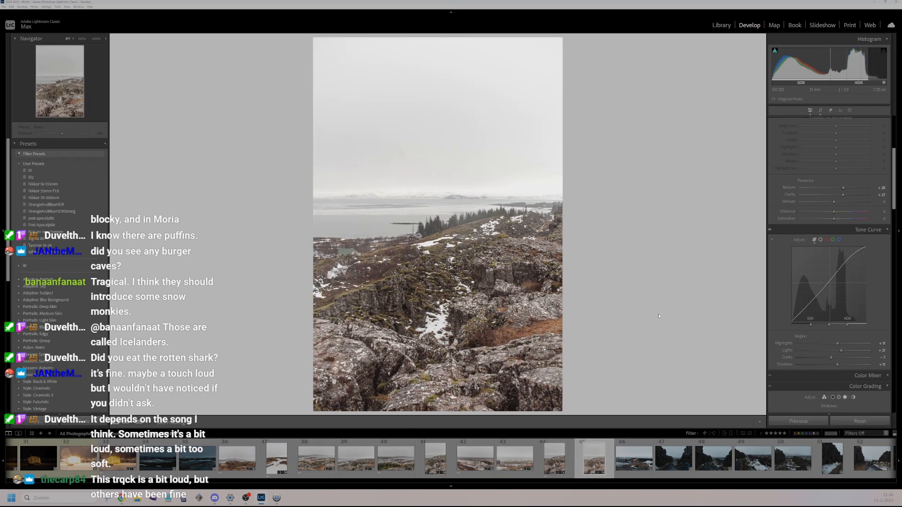
pyautogui.click(524, 222)
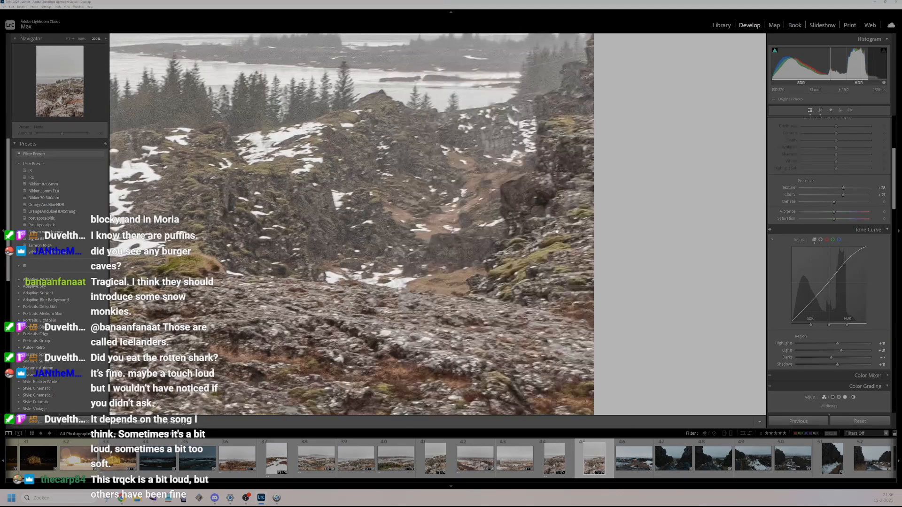
pyautogui.click(508, 218)
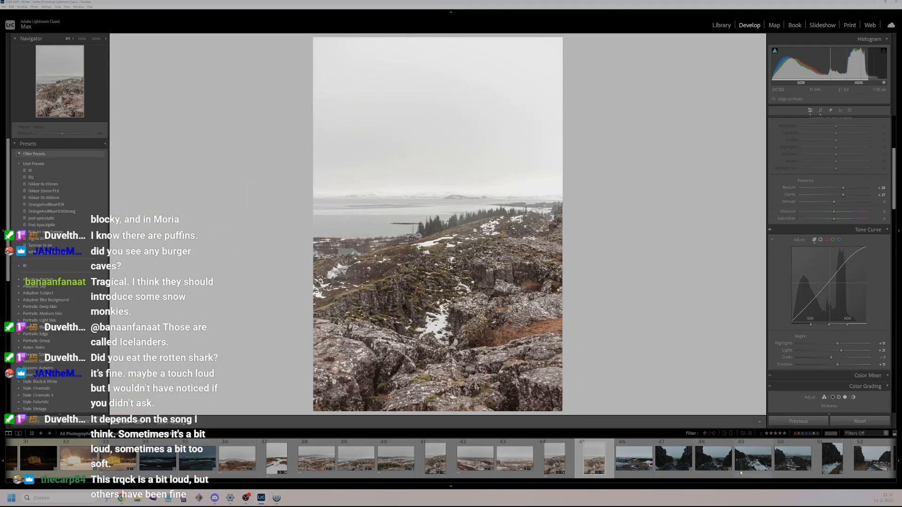
# - View photo 46 of the visitor building and photo 47 of the rocky gorge path
pyautogui.click(640, 473)
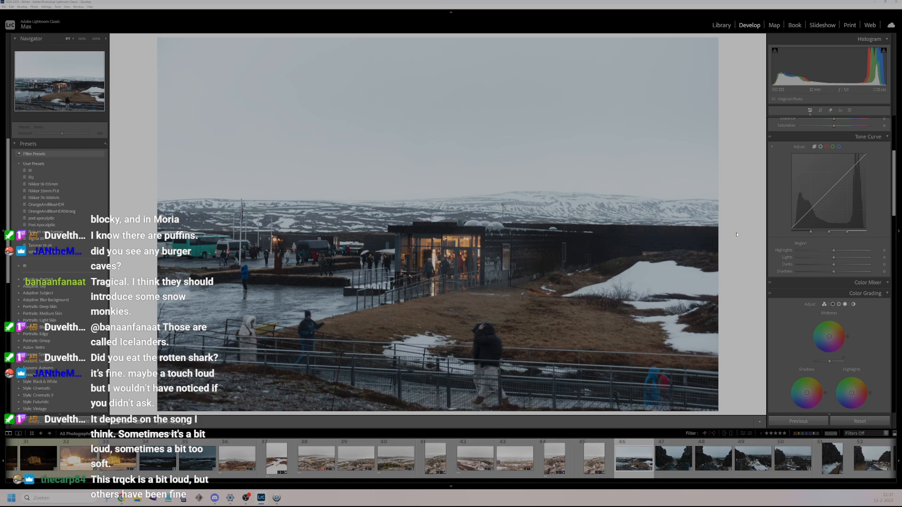
pyautogui.scroll(-3, 592, 458)
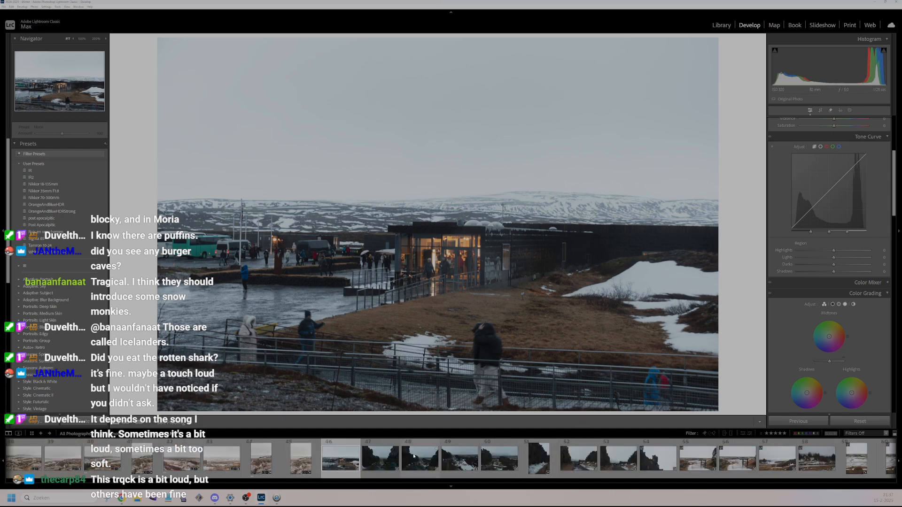
pyautogui.click(377, 464)
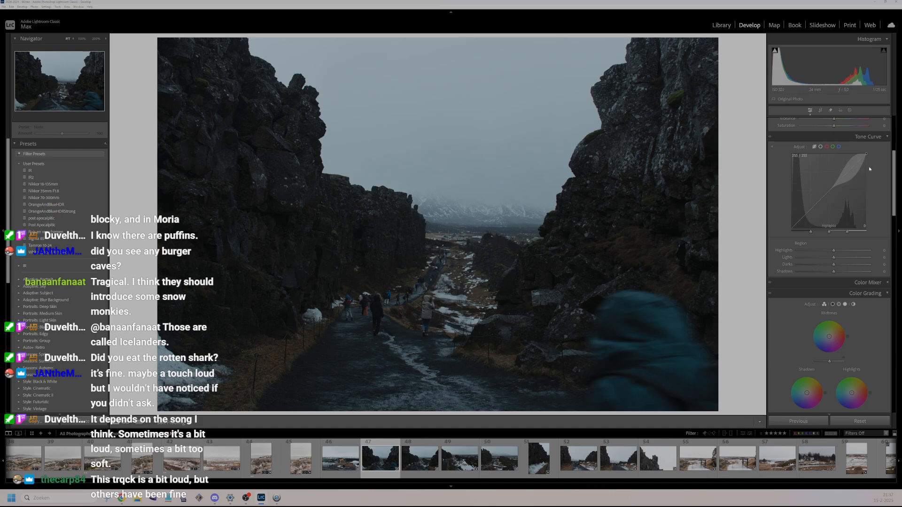
pyautogui.scroll(3, 861, 246)
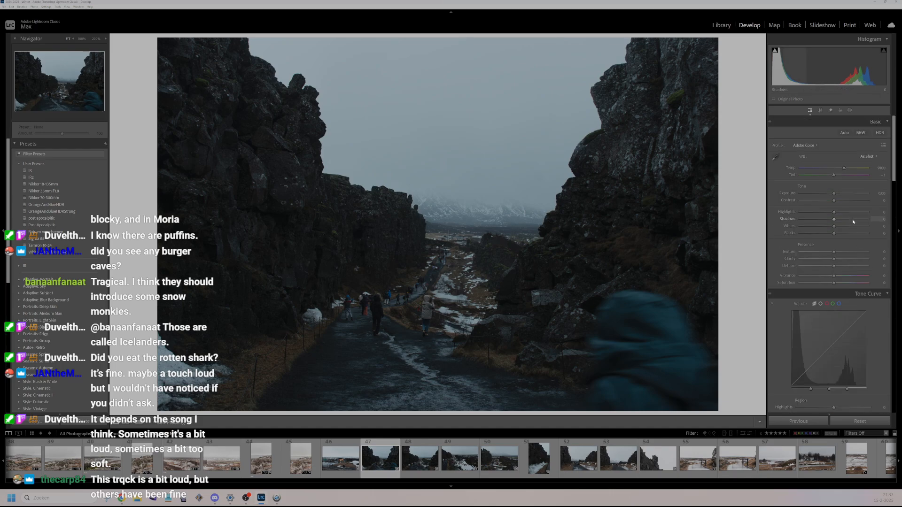
# - Examine the gorge path and surrounding rocks in photos 48 and 49 up close
pyautogui.click(415, 470)
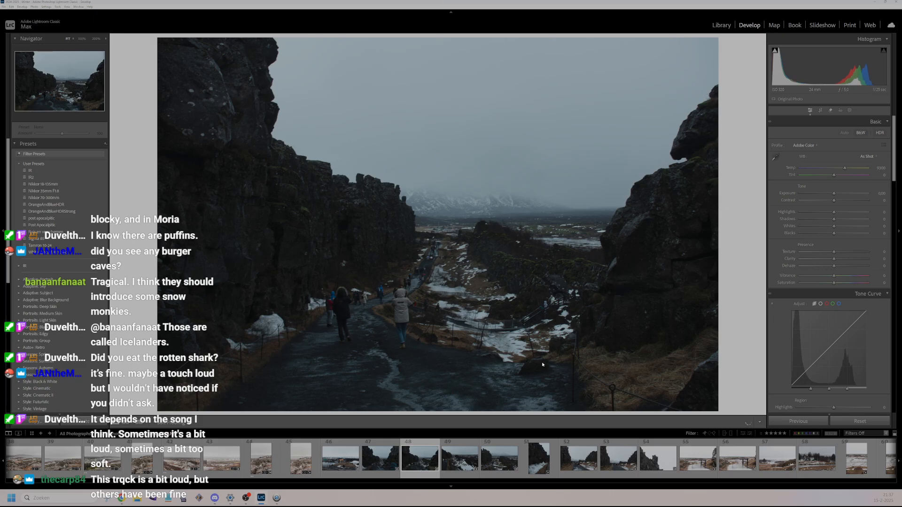
pyautogui.click(531, 336)
pyautogui.moveTo(459, 214); pyautogui.dragTo(470, 409)
pyautogui.moveTo(461, 141); pyautogui.dragTo(475, 412)
pyautogui.moveTo(317, 225); pyautogui.dragTo(466, 271)
pyautogui.click(466, 271)
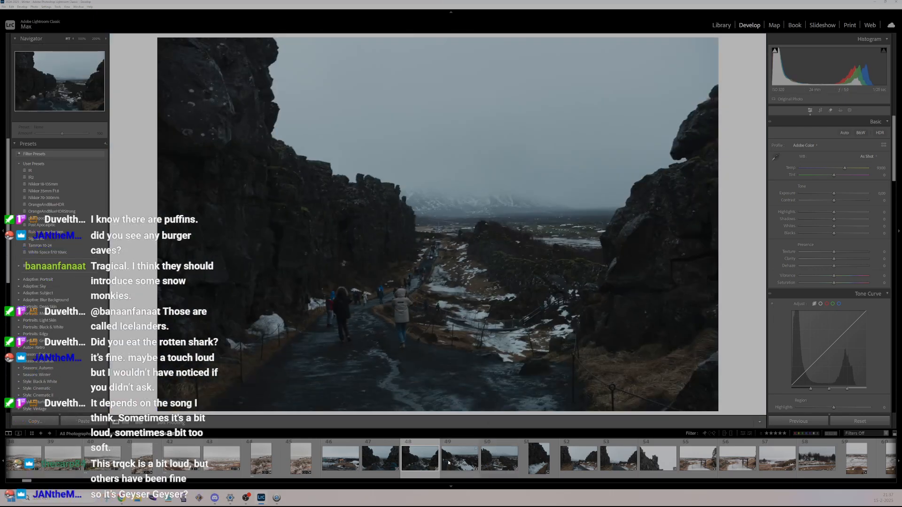
pyautogui.click(459, 458)
pyautogui.click(354, 206)
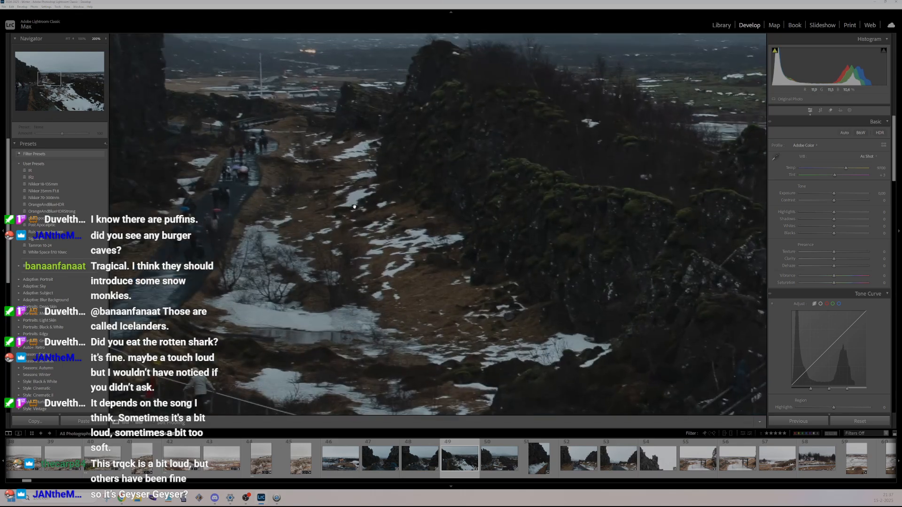
# - Brighten the snowy canyon photo: Exposure +1.00, Highlights -2, Shadows +36, Whites +13 and Blacks -10
pyautogui.moveTo(355, 207); pyautogui.dragTo(503, 342)
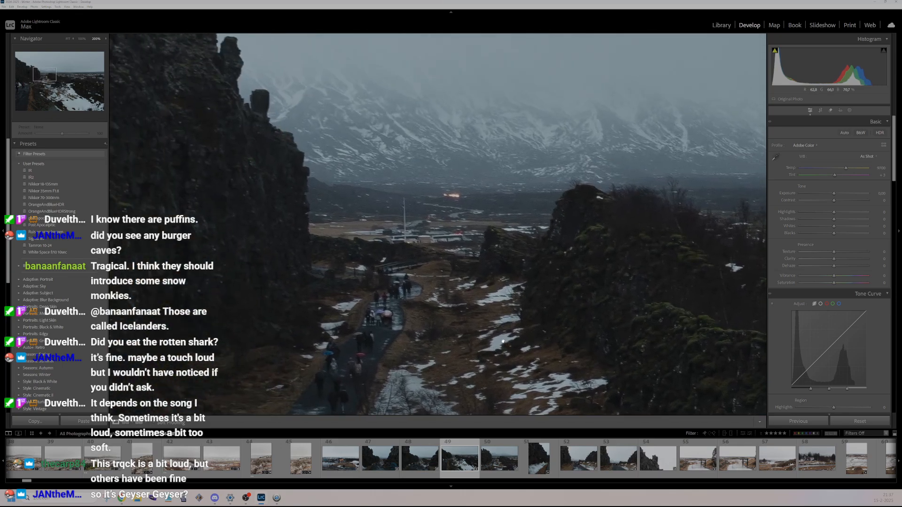
pyautogui.click(488, 310)
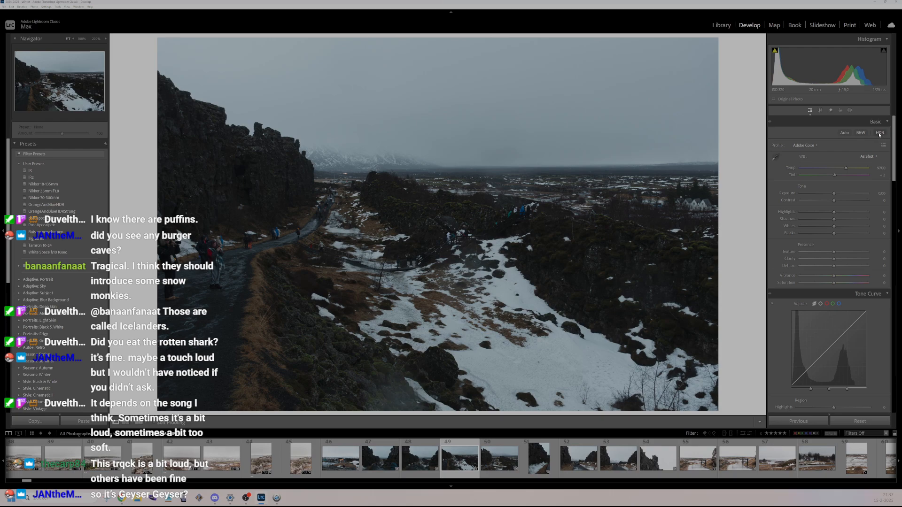
pyautogui.click(842, 194)
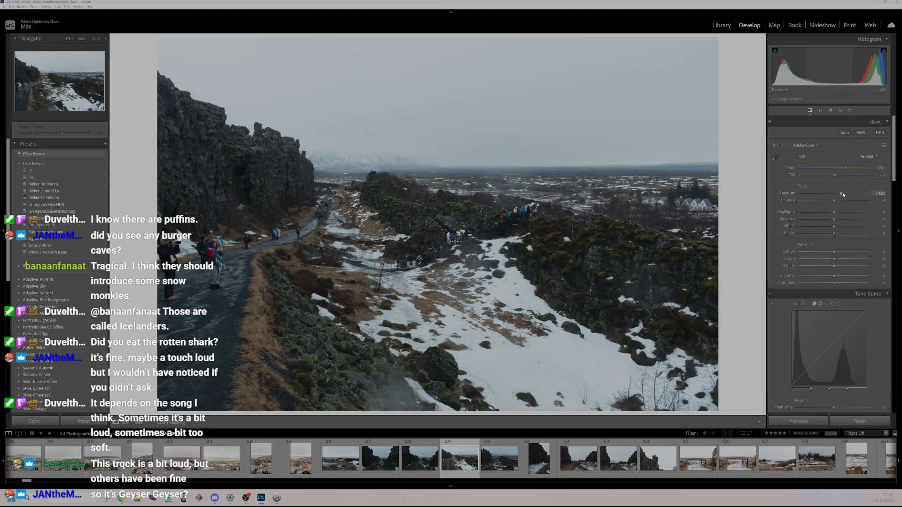
pyautogui.moveTo(846, 195); pyautogui.dragTo(841, 194)
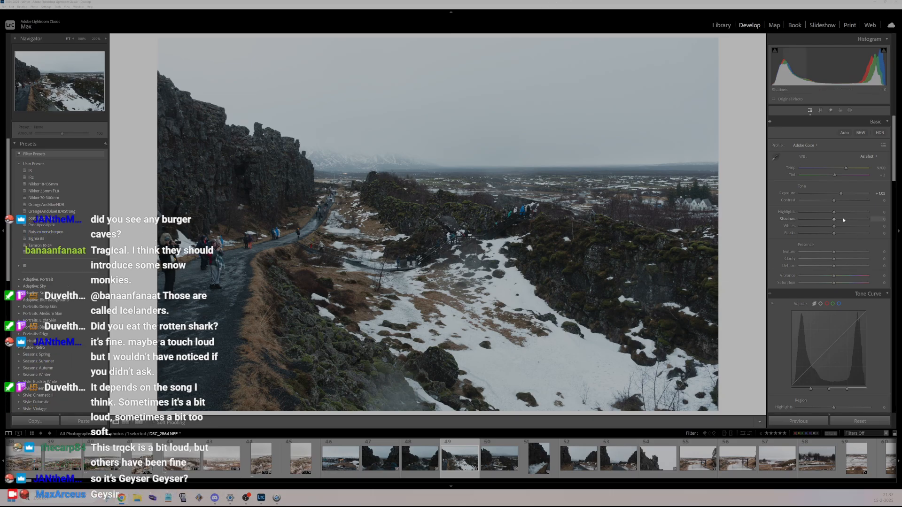
pyautogui.moveTo(842, 221)
pyautogui.mouseDown()
pyautogui.moveTo(837, 215)
pyautogui.moveTo(844, 235)
pyautogui.moveTo(831, 233)
pyautogui.mouseUp()
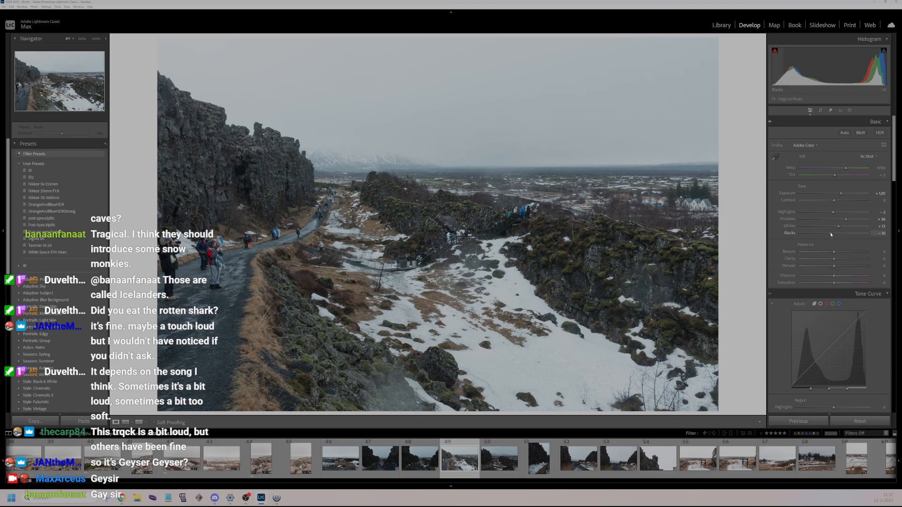
# - Strengthen the canyon photo's presence with Texture +21, Clarity +21 and Vibrance +33
pyautogui.scroll(7, 838, 276)
pyautogui.scroll(4, 837, 259)
pyautogui.scroll(4, 836, 253)
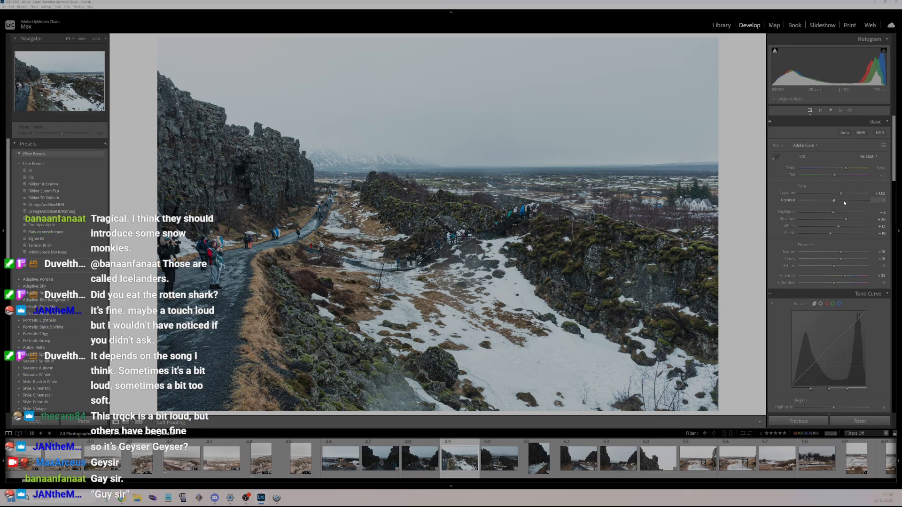
# - Shape the canyon photo's tone curve regions: Highlights +19, Lights +11, Darks +13 and Shadows +7
pyautogui.scroll(-5, 844, 216)
pyautogui.scroll(4, 841, 254)
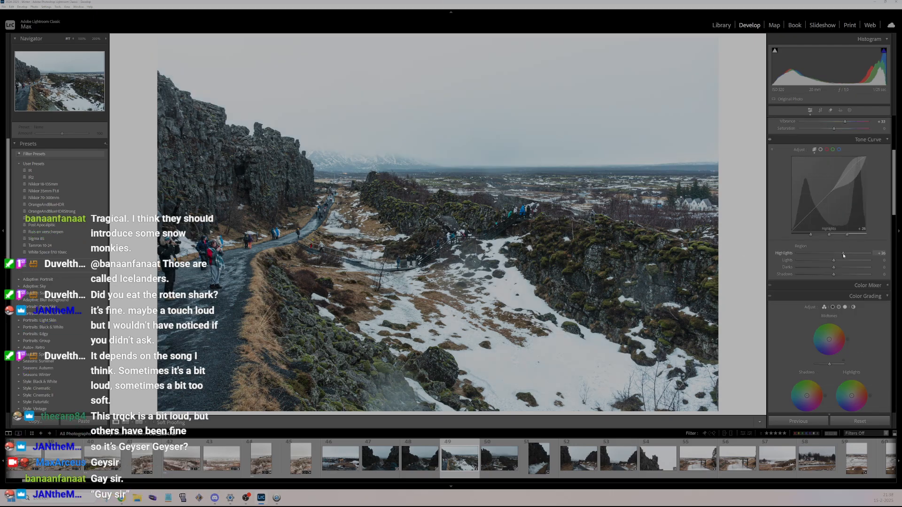
pyautogui.scroll(-1, 841, 254)
pyautogui.scroll(3, 844, 260)
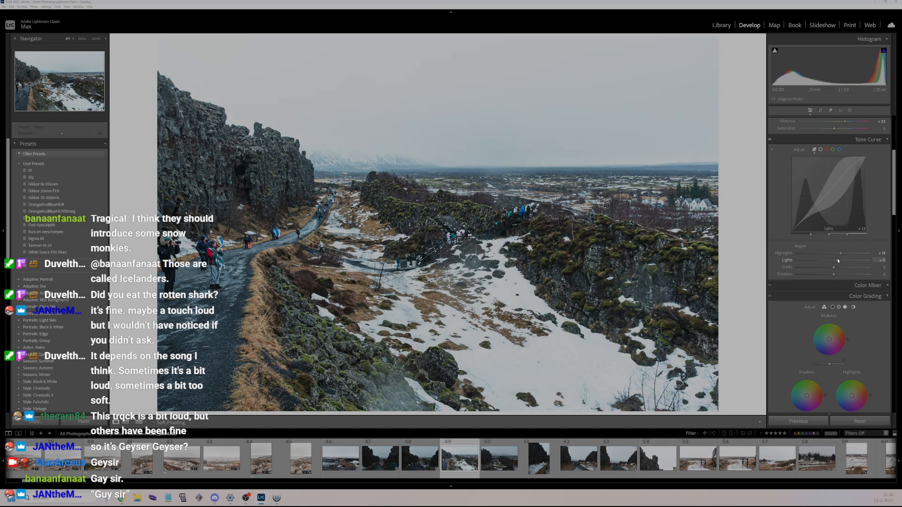
pyautogui.scroll(4, 844, 268)
pyautogui.scroll(2, 836, 275)
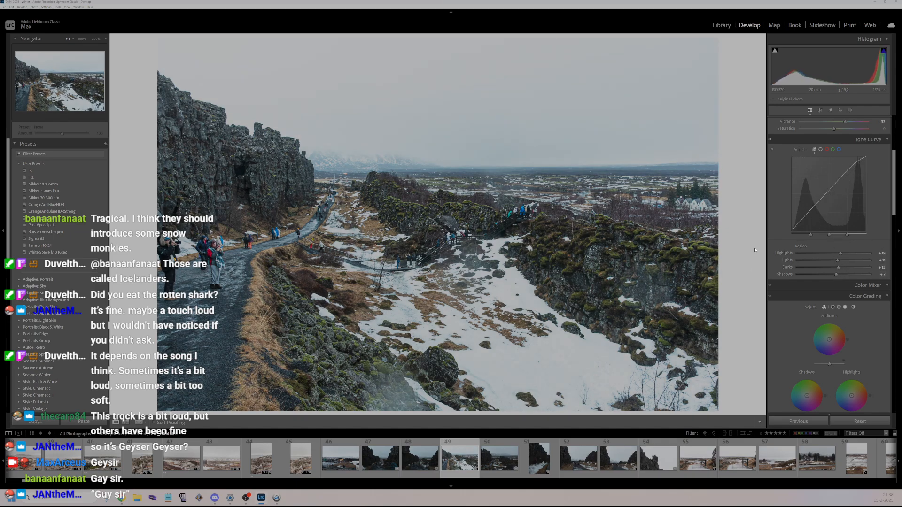
# - Straighten the canyon photo's crop so the horizon is level and rate the photo two stars
pyautogui.press('3')
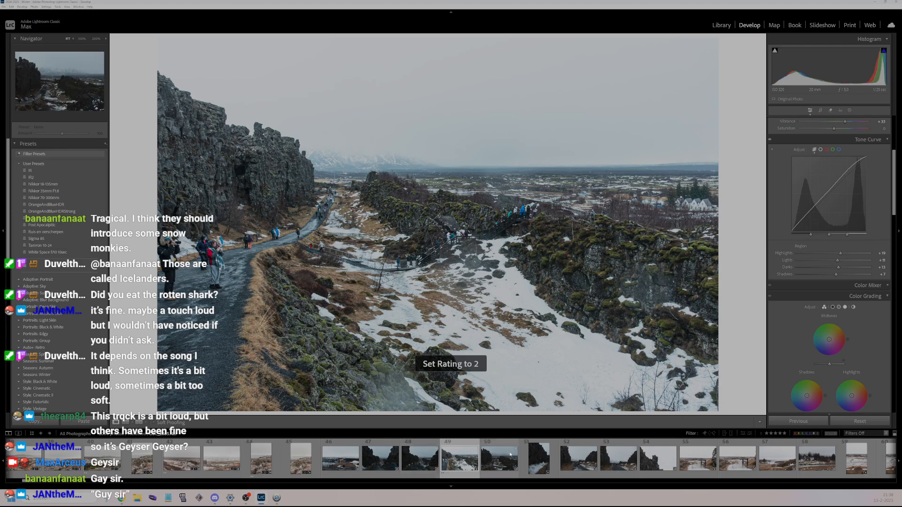
pyautogui.press('r')
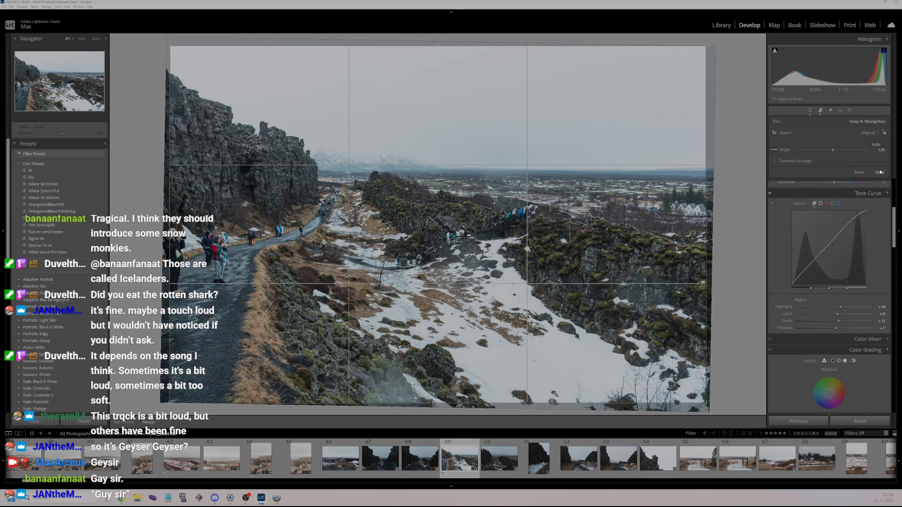
pyautogui.press('r')
pyautogui.press('2')
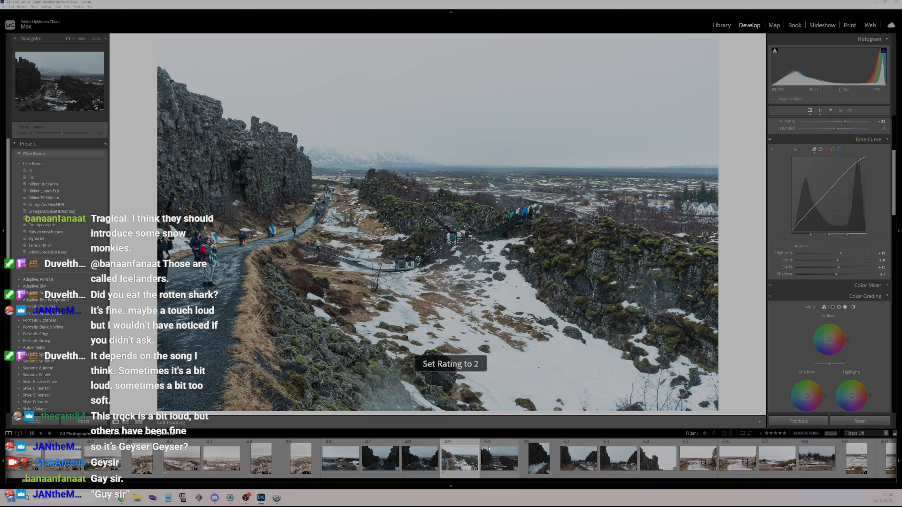
# - Sync the canyon photo's develop settings to the following photo, DSC_2865.NEF, and inspect that photo's detail up close
pyautogui.keyDown('ctrl'); pyautogui.click(499, 458); pyautogui.keyUp('ctrl')
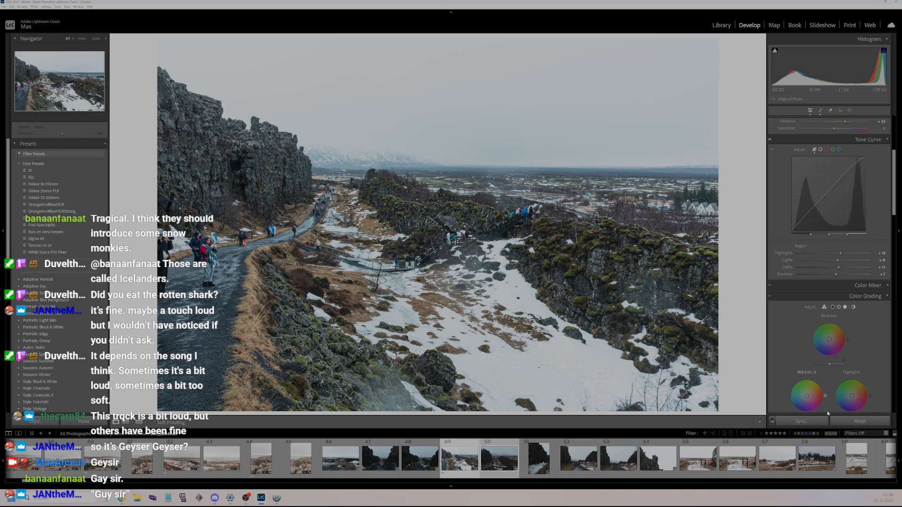
pyautogui.click(802, 421)
pyautogui.click(355, 476)
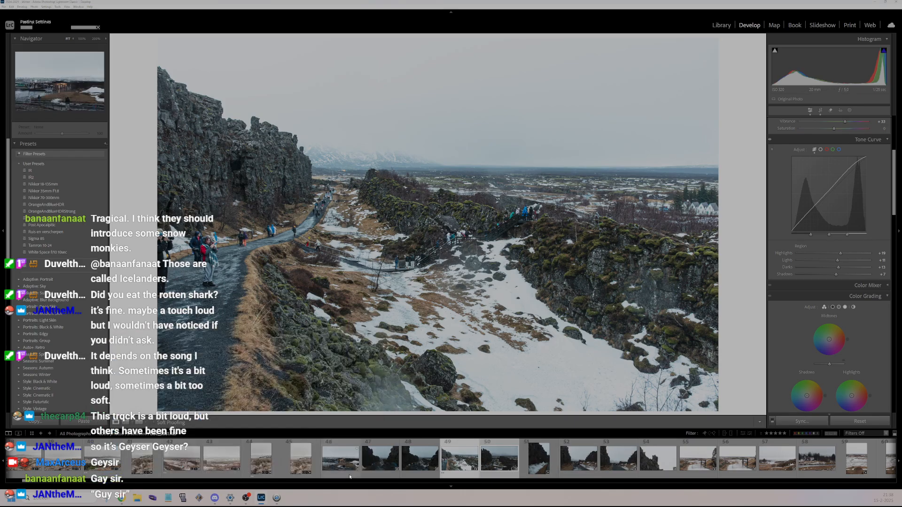
pyautogui.click(516, 449)
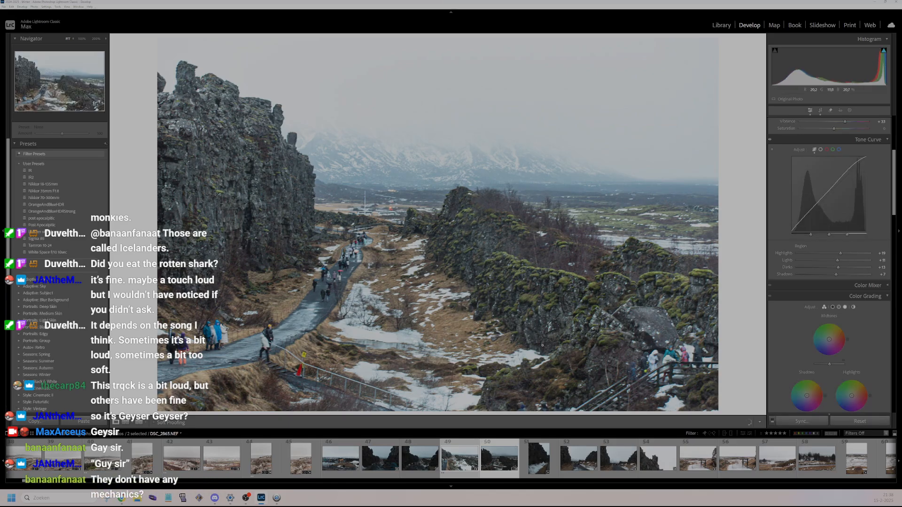
pyautogui.click(454, 217)
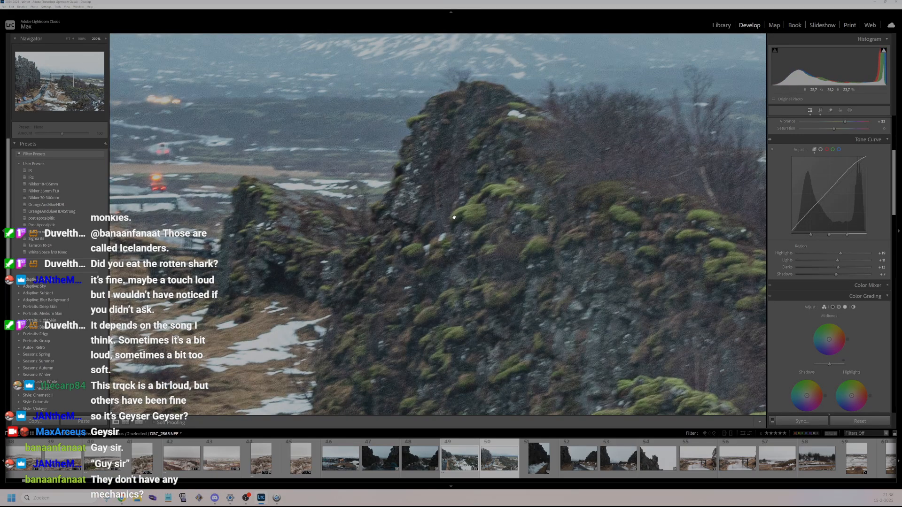
pyautogui.click(454, 217)
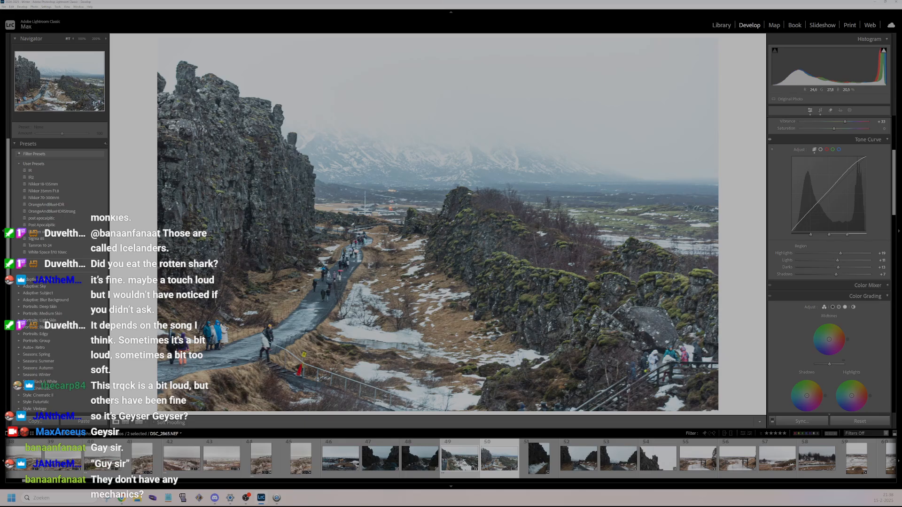
# - Enable HDR on DSC_2867.NEF, the gravel path photo, and set Highlights +11, Shadows +55, Whites +58 and Blacks +26
pyautogui.press('Right')
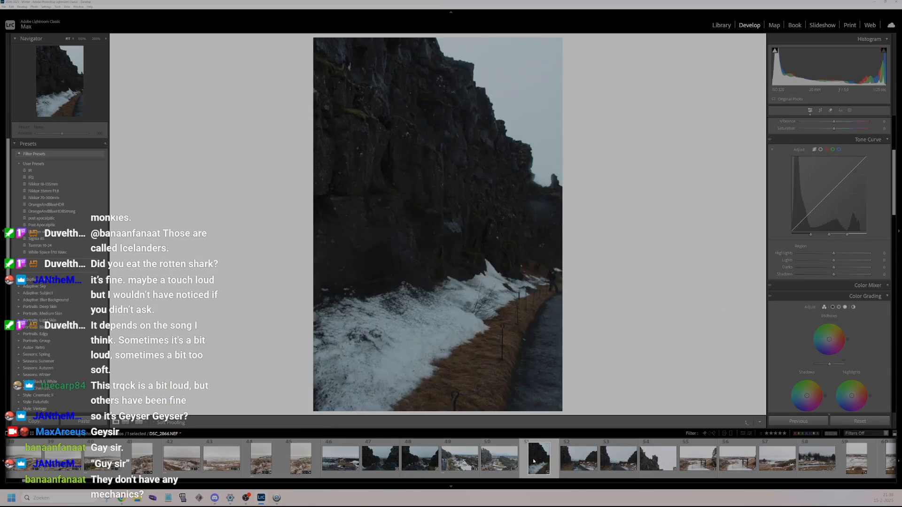
pyautogui.press('Right')
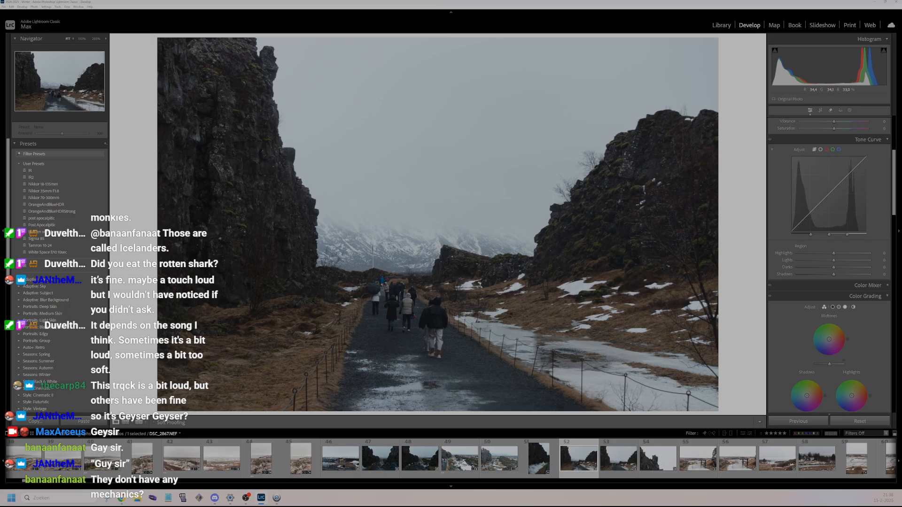
pyautogui.click(411, 249)
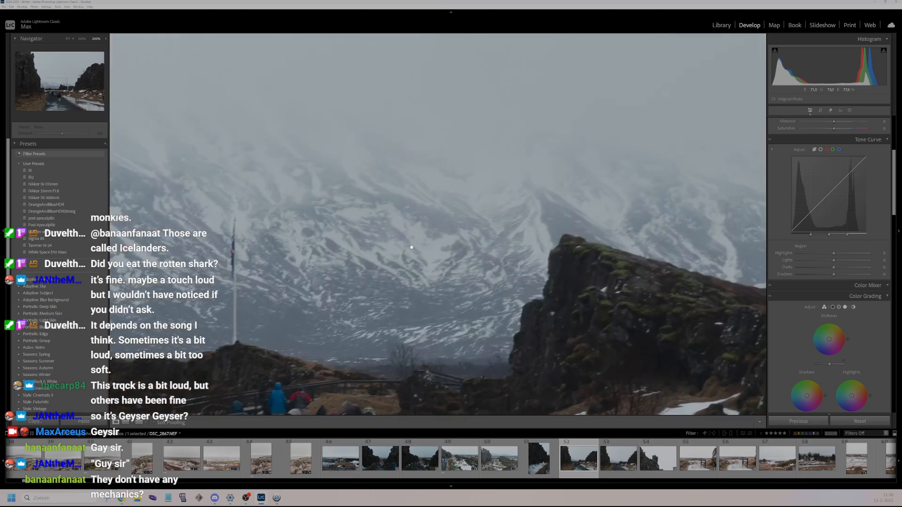
pyautogui.click(367, 254)
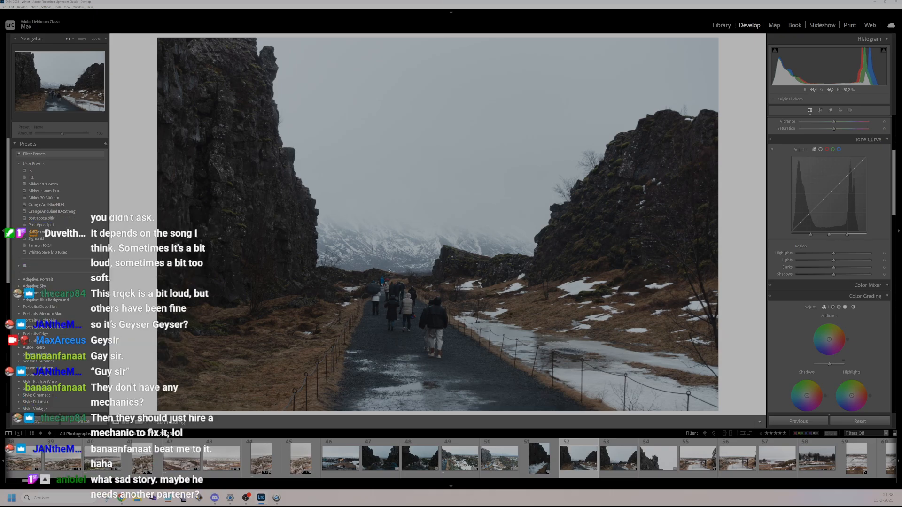
pyautogui.scroll(3, 848, 253)
pyautogui.moveTo(835, 214); pyautogui.dragTo(839, 214)
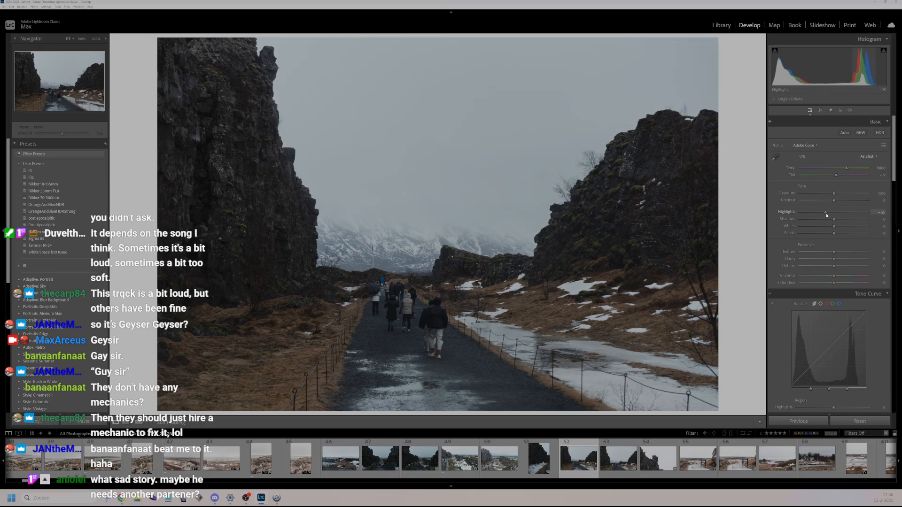
pyautogui.click(880, 134)
pyautogui.moveTo(834, 219)
pyautogui.mouseDown()
pyautogui.moveTo(852, 221)
pyautogui.moveTo(843, 234)
pyautogui.mouseUp()
# - Set the path photo's Texture +20, Clarity +18 and Vibrance +34, and tone curve Highlights +36 and Lights +15 with slightly lowered Darks and Shadows
pyautogui.moveTo(835, 369); pyautogui.dragTo(846, 343)
pyautogui.scroll(-4, 823, 317)
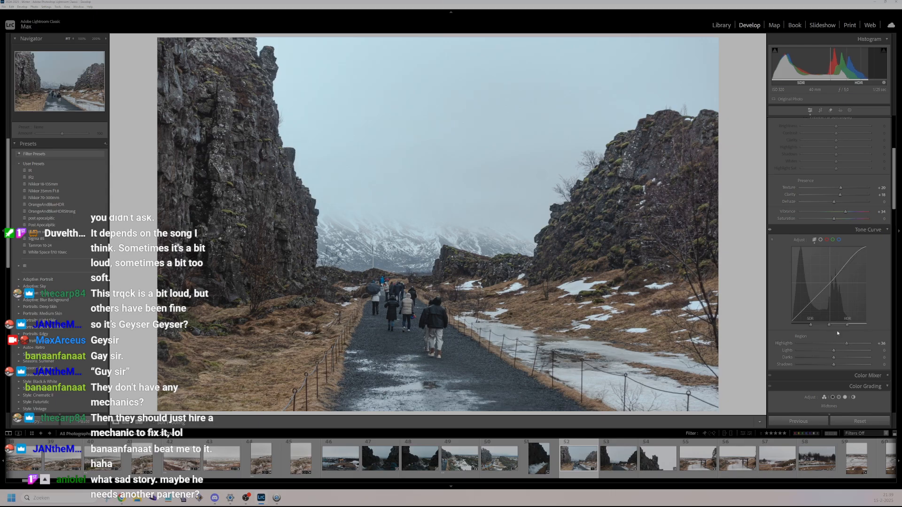
pyautogui.moveTo(834, 351); pyautogui.dragTo(831, 366)
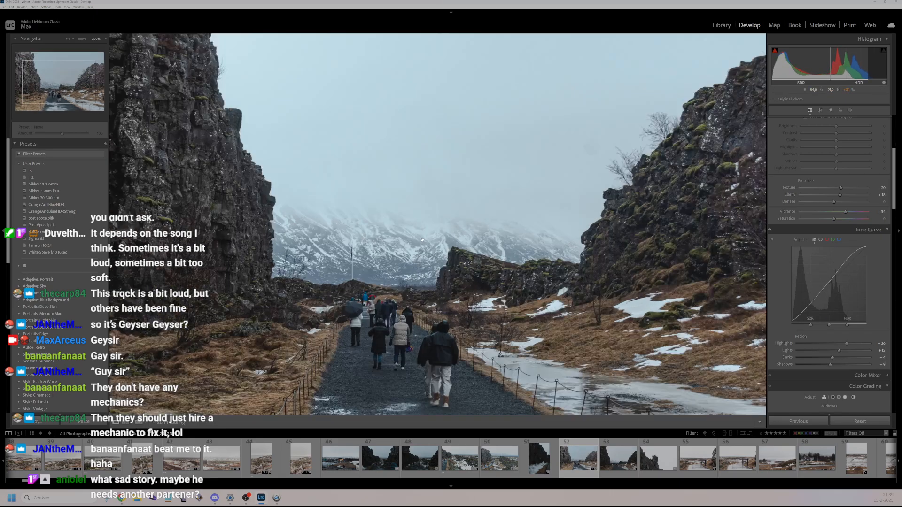
pyautogui.click(414, 220)
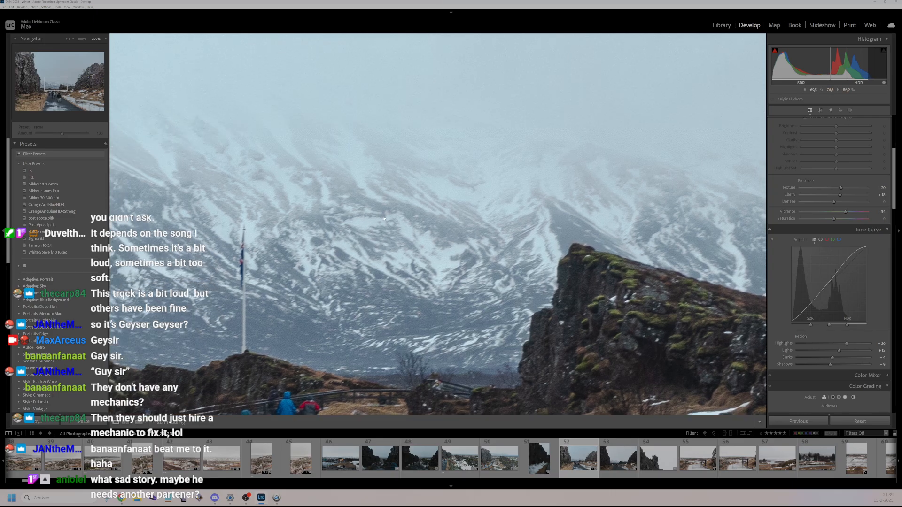
pyautogui.click(411, 261)
pyautogui.scroll(5, 836, 225)
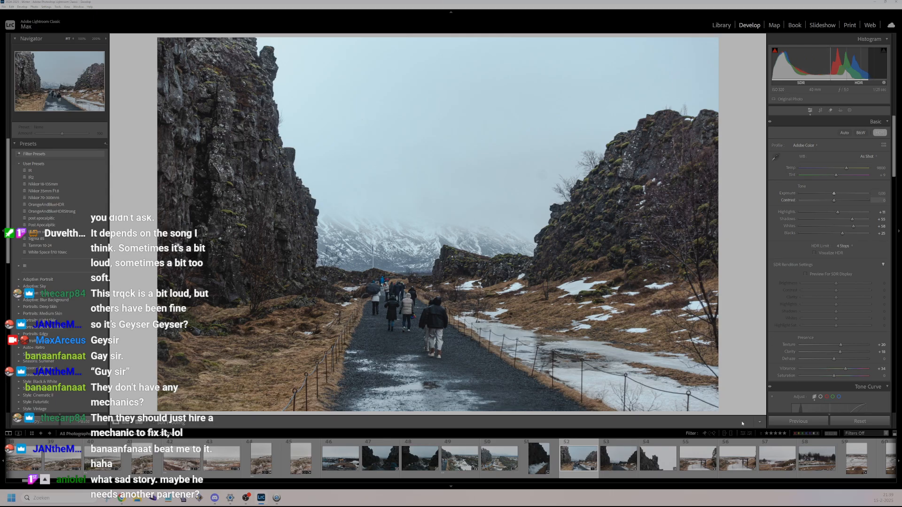
# - Sync the path photo's develop settings to the next, similar path photo and rate both photos two stars
pyautogui.press('2')
pyautogui.keyDown('ctrl'); pyautogui.click(619, 458); pyautogui.keyUp('ctrl')
pyautogui.click(802, 422)
pyautogui.click(338, 477)
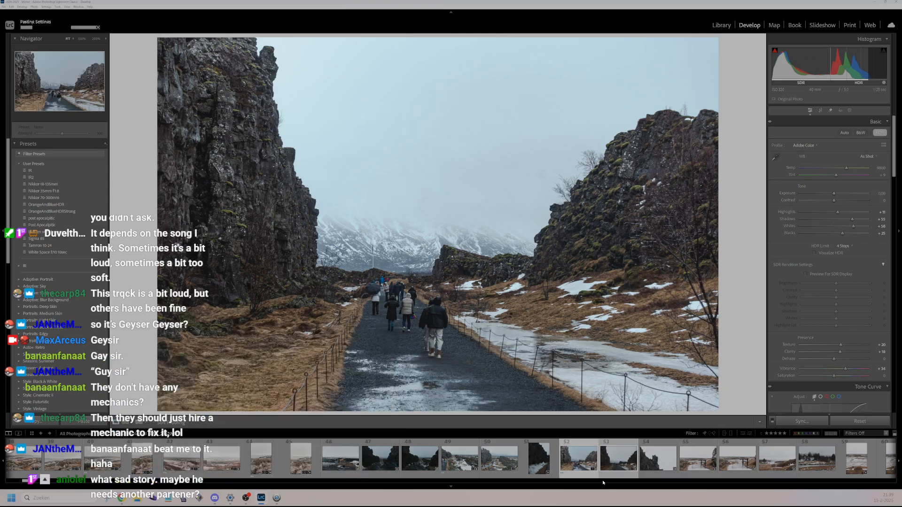
pyautogui.click(616, 479)
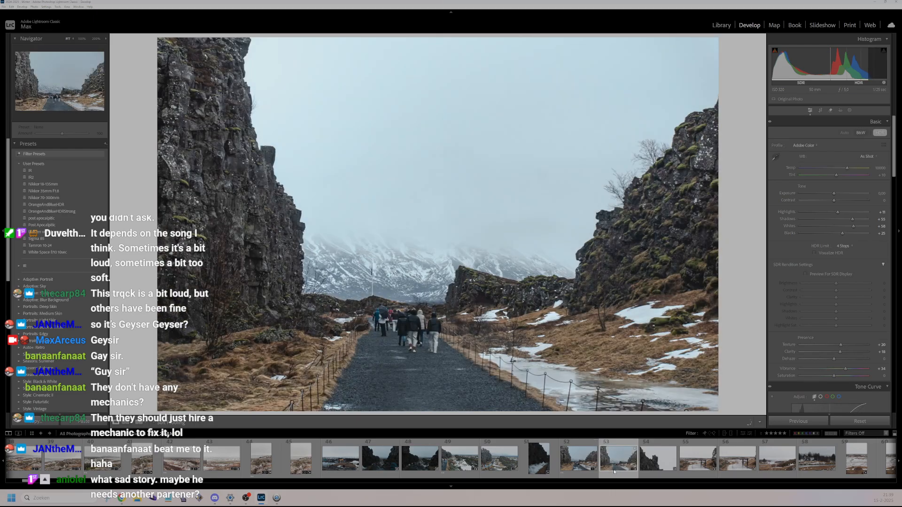
pyautogui.press('2')
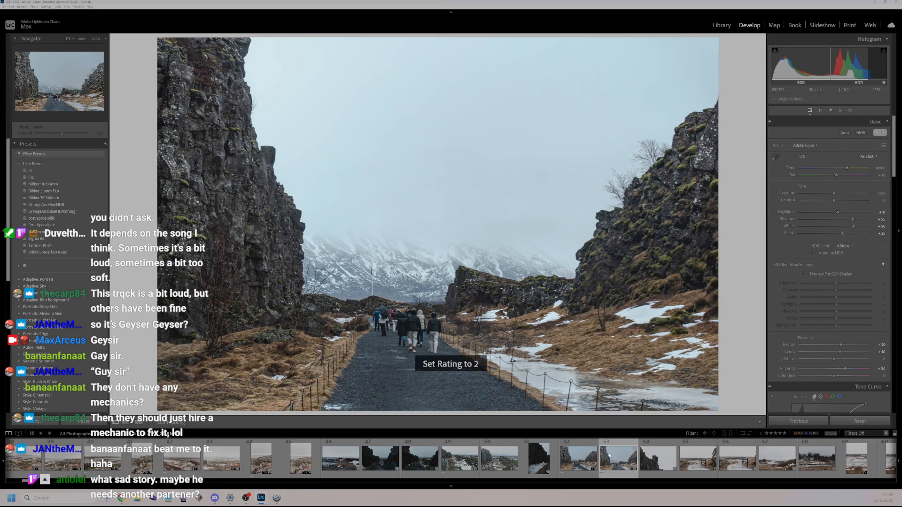
# - Enable HDR on the rock pillar photo and set Highlights +33, Shadows +33, Whites +20, raised Blacks, Texture +24, Clarity +17 and Vibrance +24
pyautogui.press('Right')
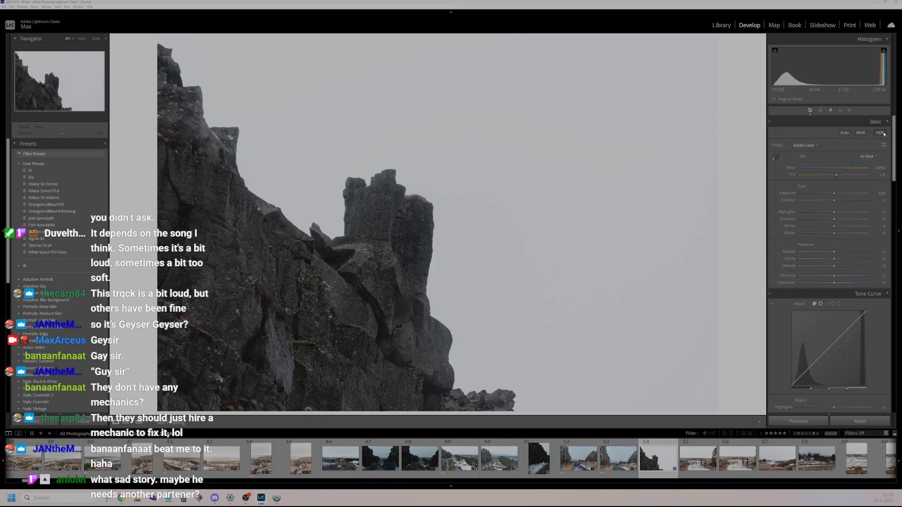
pyautogui.click(880, 133)
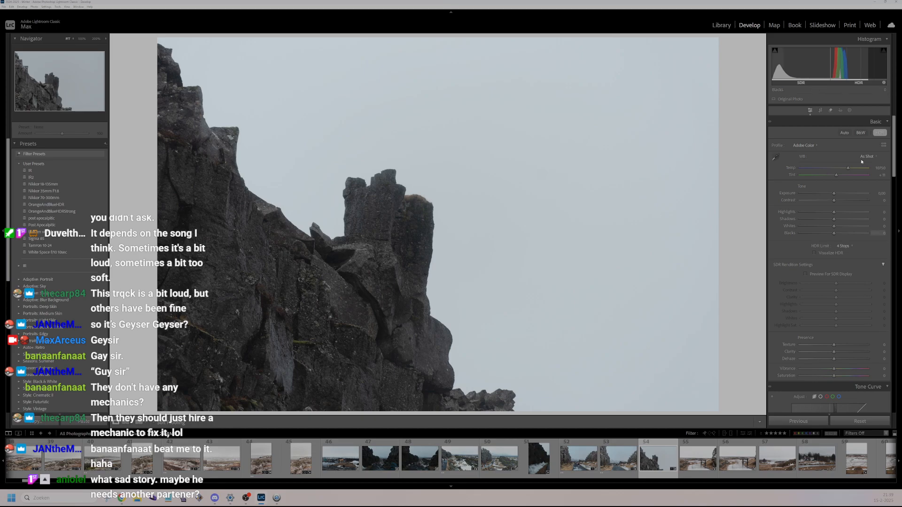
pyautogui.moveTo(834, 212); pyautogui.dragTo(829, 233)
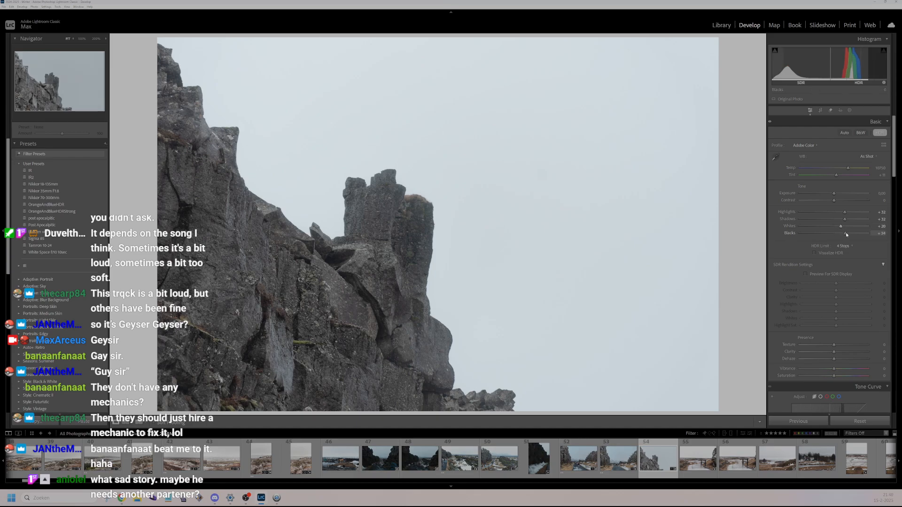
pyautogui.moveTo(834, 376); pyautogui.dragTo(840, 352)
pyautogui.click(843, 348)
# - Set the rock pillar photo's tone curve to Highlights +21, Lights +1, Darks +3 and Shadows -1, rate it two stars and advance
pyautogui.scroll(-5, 844, 346)
pyautogui.click(847, 344)
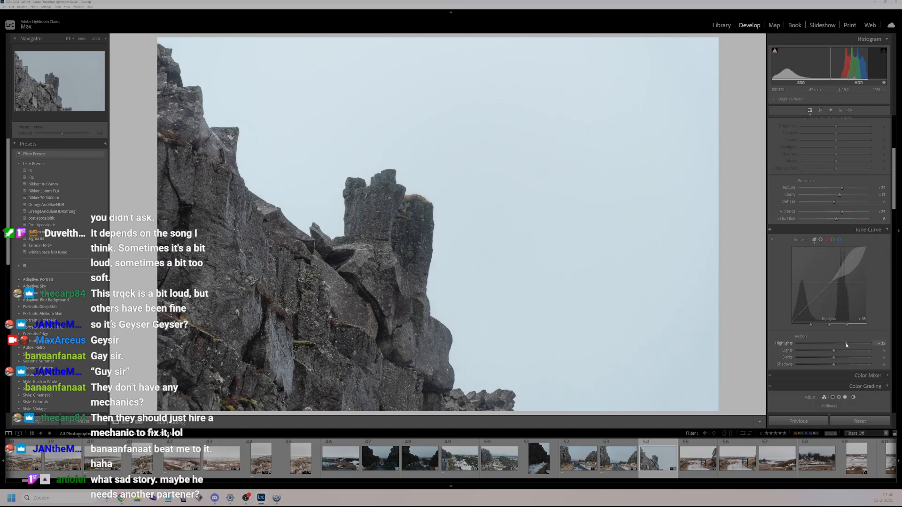
pyautogui.moveTo(843, 346); pyautogui.dragTo(841, 344)
pyautogui.click(841, 351)
pyautogui.moveTo(834, 357); pyautogui.dragTo(833, 365)
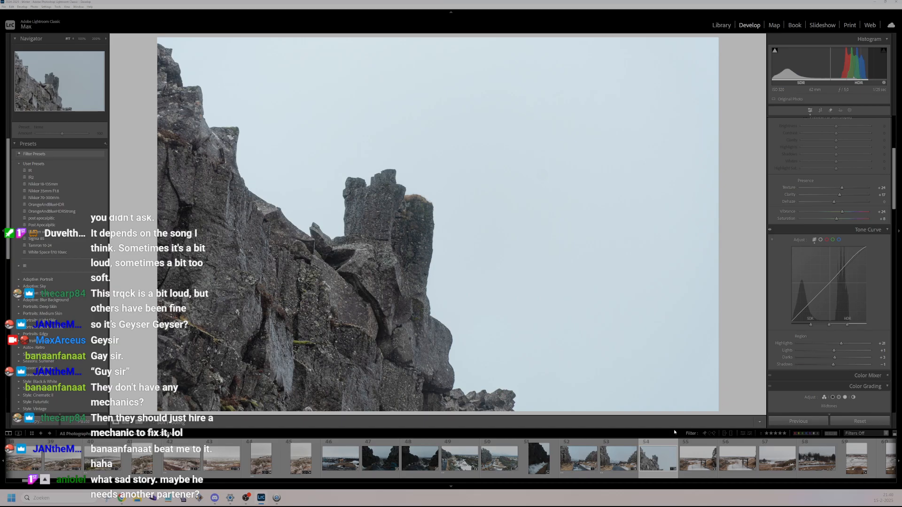
pyautogui.press('2')
pyautogui.press('Right')
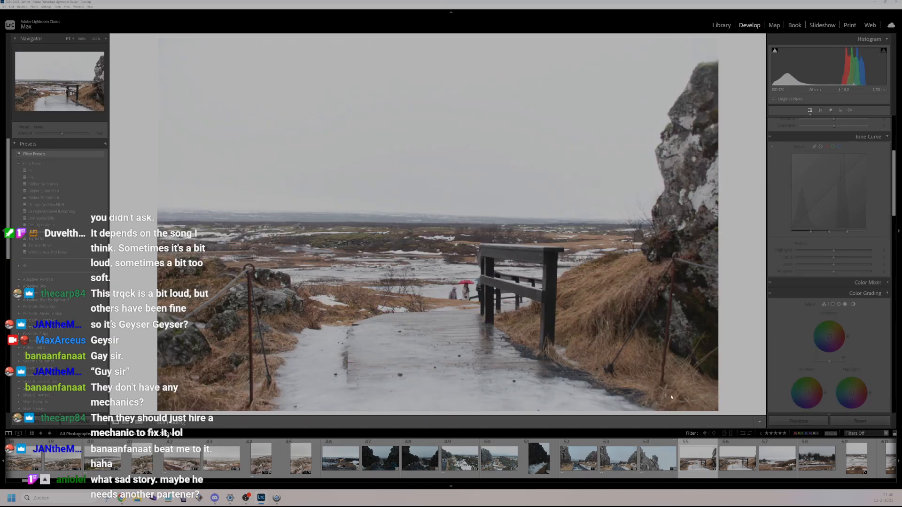
# - Compare the sharpness and details of the two similar photos of the wet path with the wooden railing
pyautogui.press('z')
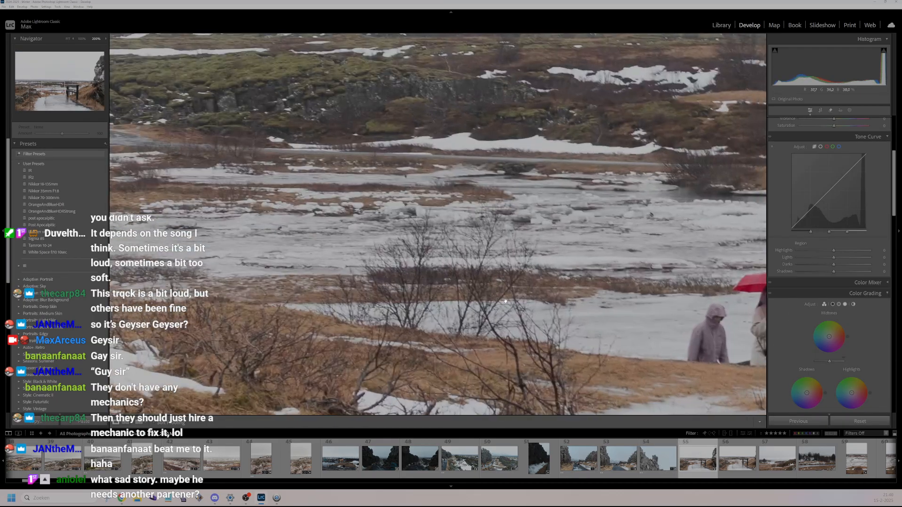
pyautogui.press('z')
pyautogui.press('Right')
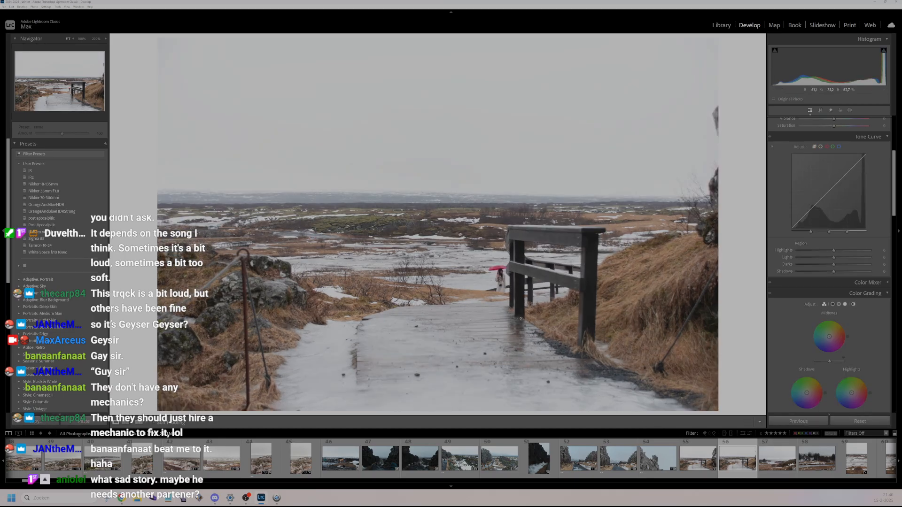
pyautogui.press('z')
pyautogui.press('z')
# - Move on to the lake landscape photo and straighten its tilted horizon by about -2.00 degrees
pyautogui.click(776, 459)
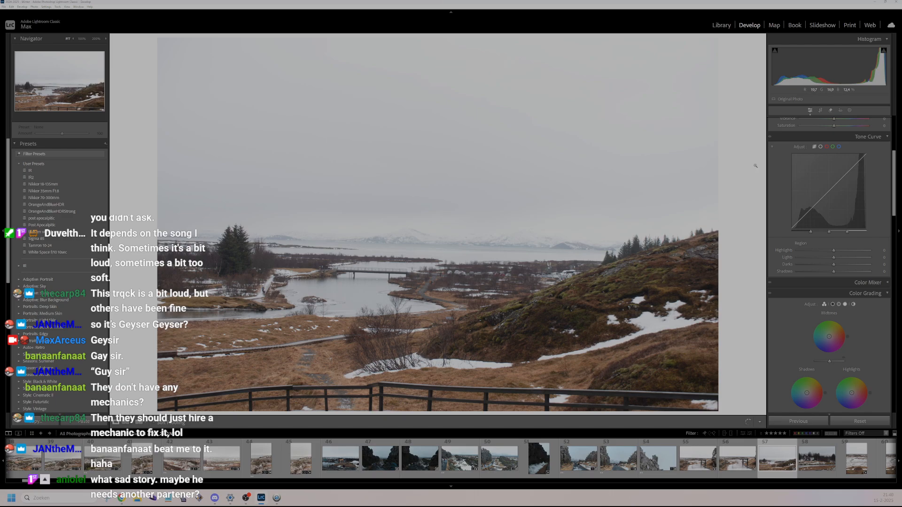
pyautogui.click(821, 111)
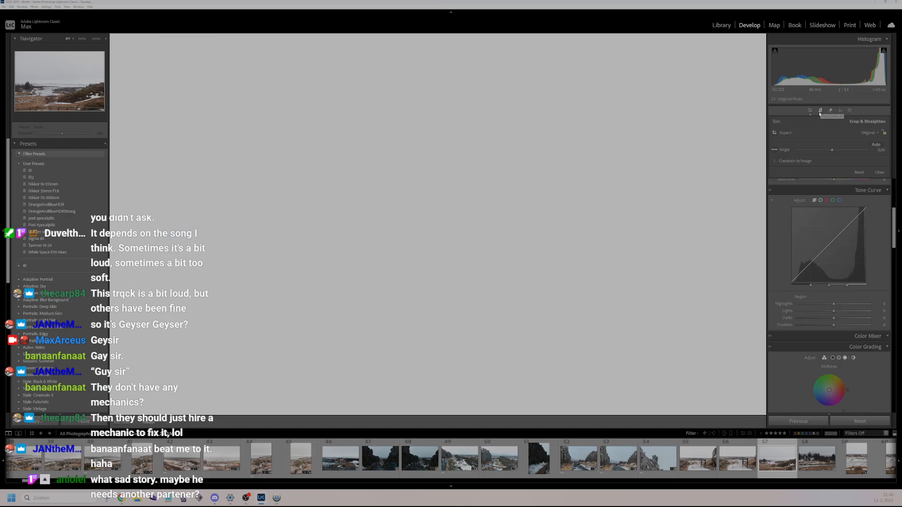
pyautogui.moveTo(743, 282); pyautogui.dragTo(744, 318)
pyautogui.click(879, 173)
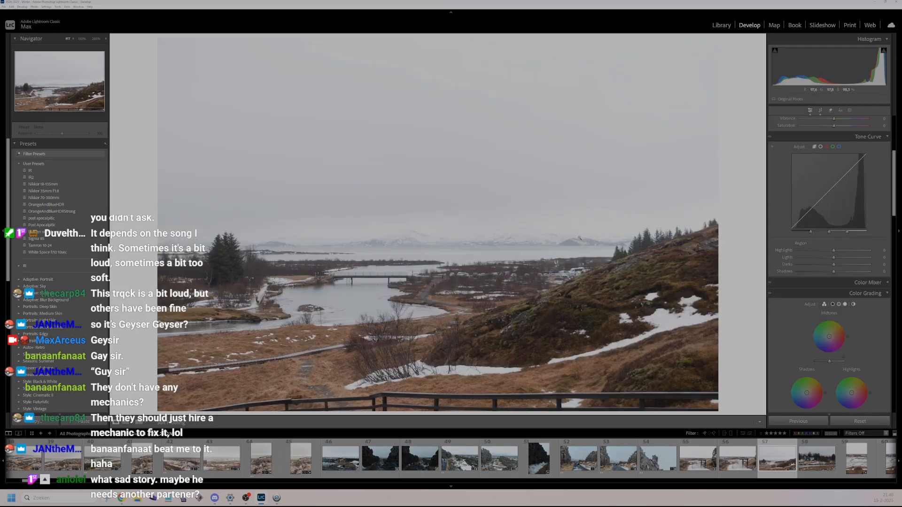
# - Enable HDR on the lake photo and set Highlights -15, Shadows +8, Whites +22, Blacks +3, Texture +19, Clarity +26 and Vibrance +24
pyautogui.click(880, 133)
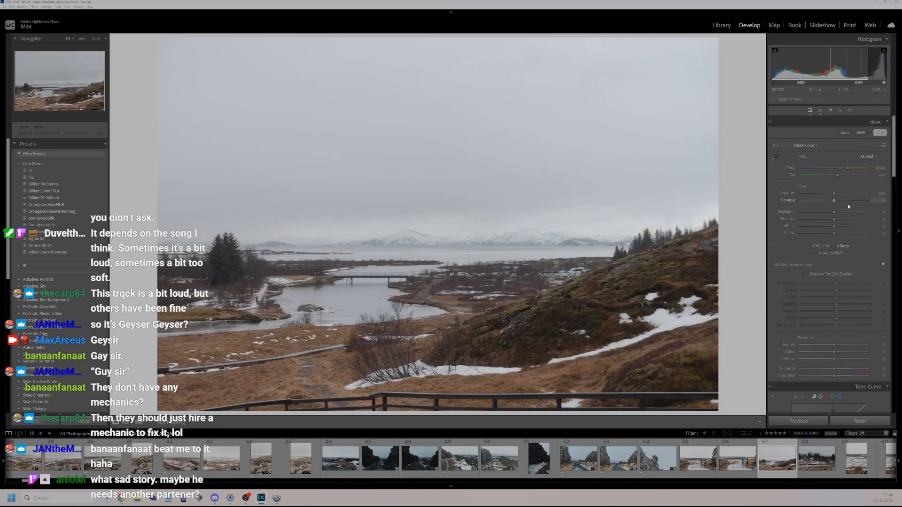
pyautogui.moveTo(834, 219); pyautogui.dragTo(835, 234)
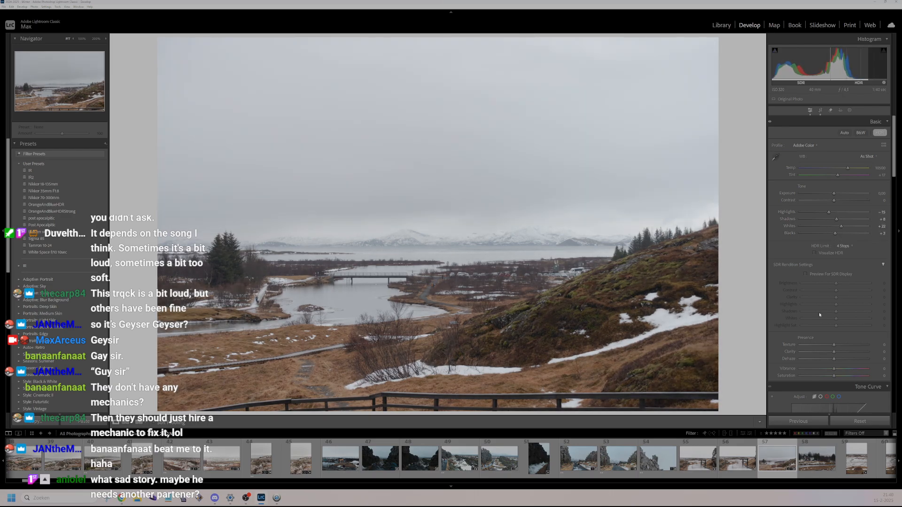
pyautogui.moveTo(834, 369); pyautogui.dragTo(835, 351)
# - Set the lake photo's tone curve to Highlights about +25, Lights +3 and Darks -13 with slightly lowered Shadows
pyautogui.scroll(-5, 809, 300)
pyautogui.moveTo(834, 357); pyautogui.dragTo(833, 368)
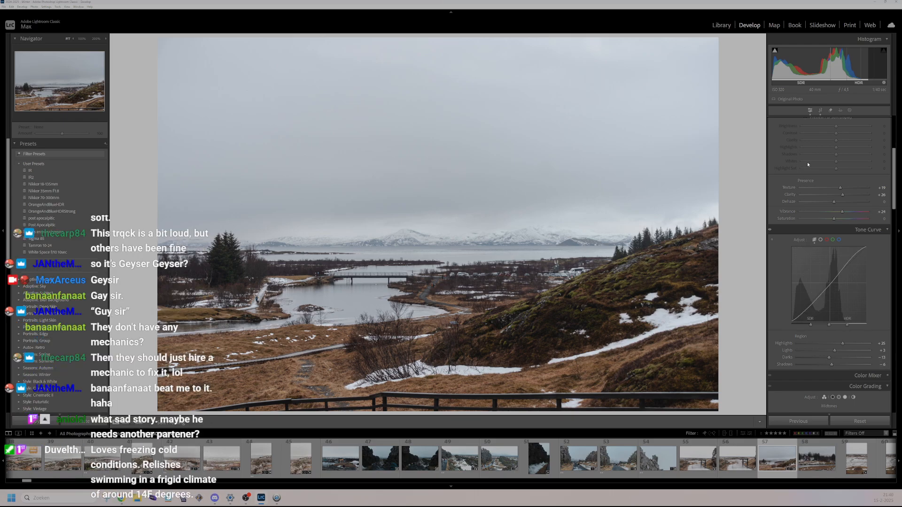
pyautogui.scroll(-3, 828, 310)
pyautogui.scroll(6, 819, 270)
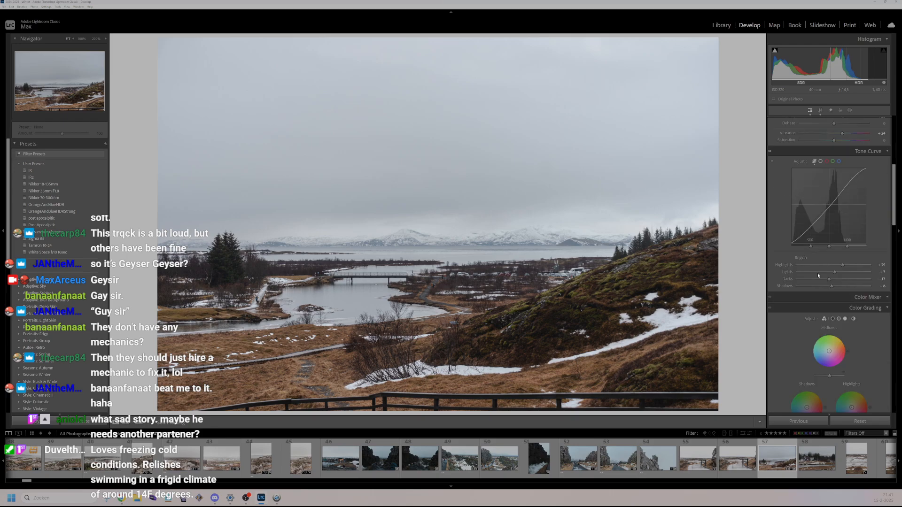
# - Readjust the lake photo's straightening angle to -1.24 and widen its crop slightly towards the sides
pyautogui.press('r')
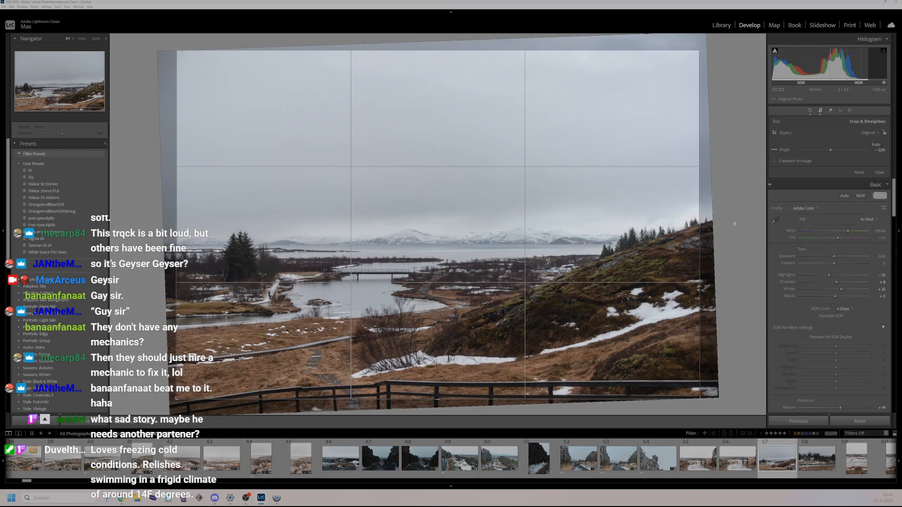
pyautogui.moveTo(738, 188); pyautogui.dragTo(736, 183)
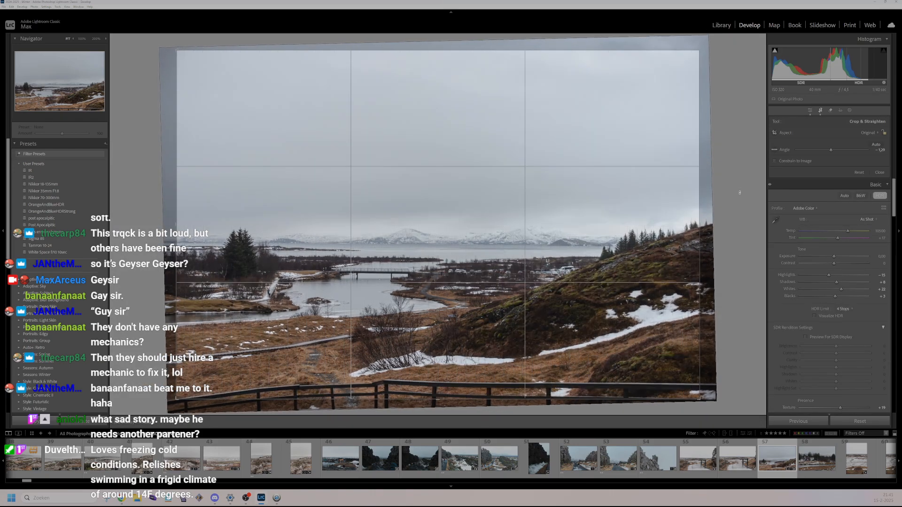
pyautogui.moveTo(422, 35); pyautogui.dragTo(423, 35)
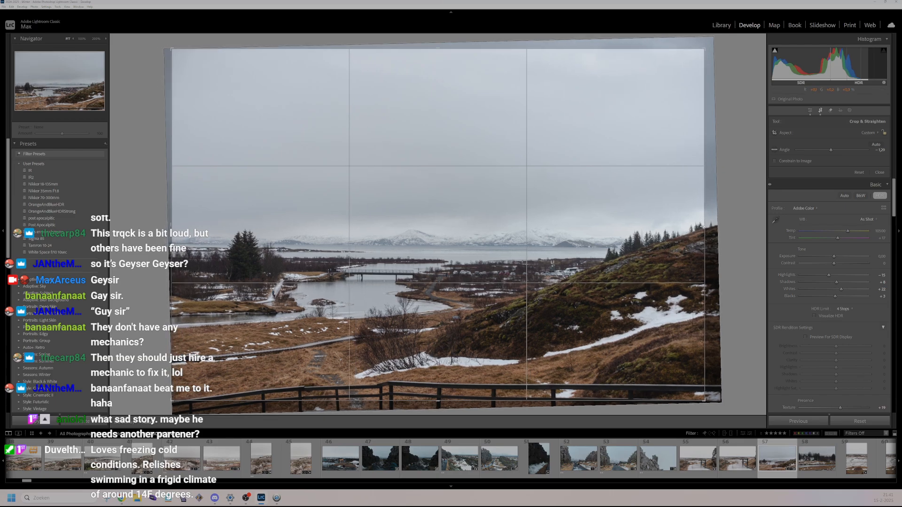
pyautogui.moveTo(704, 225); pyautogui.dragTo(715, 230)
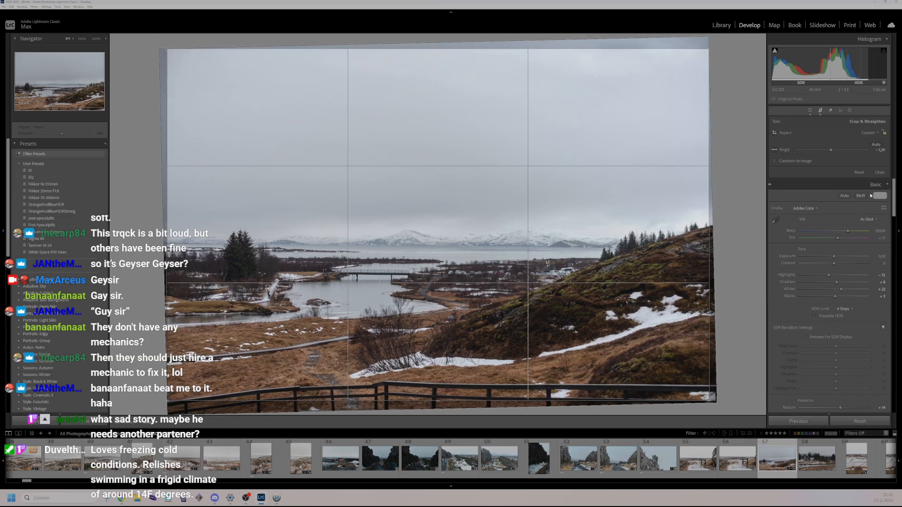
pyautogui.click(878, 173)
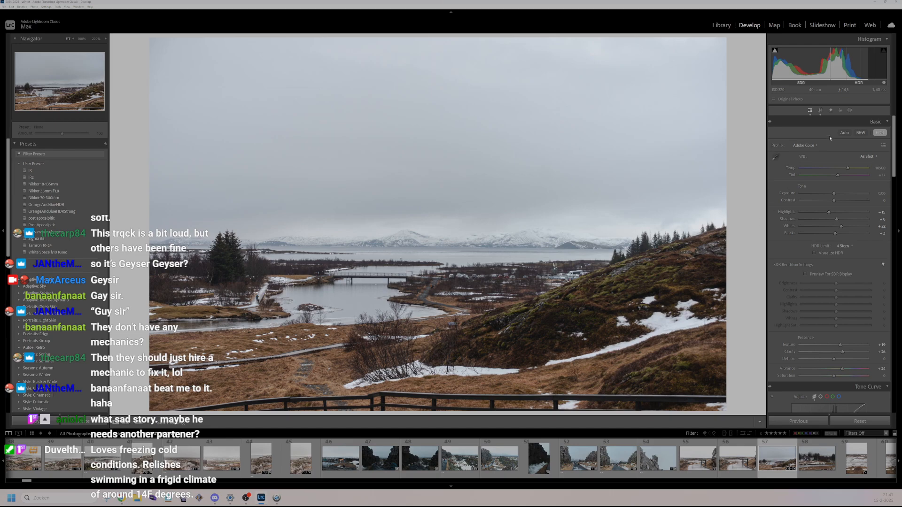
# - Crop the fence off the lower edge of the lake photo and rate the photo two stars
pyautogui.click(820, 110)
pyautogui.moveTo(439, 399); pyautogui.dragTo(440, 388)
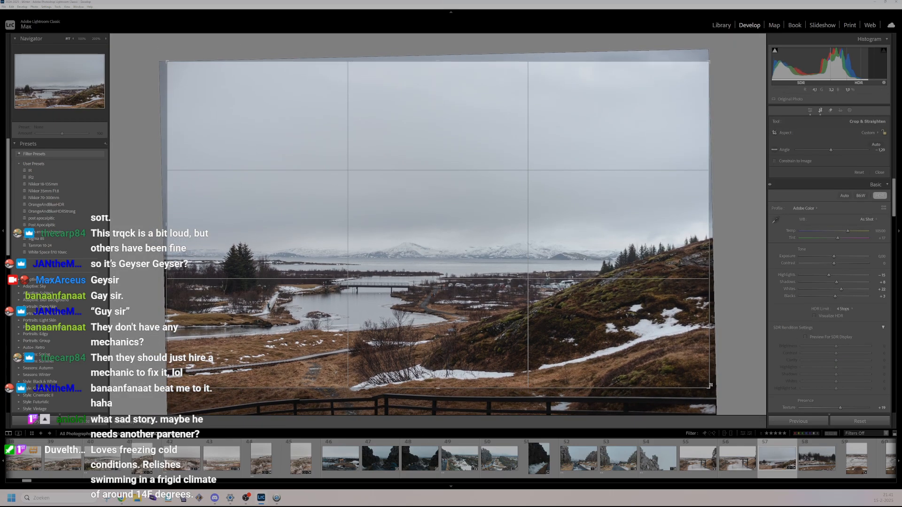
pyautogui.click(885, 172)
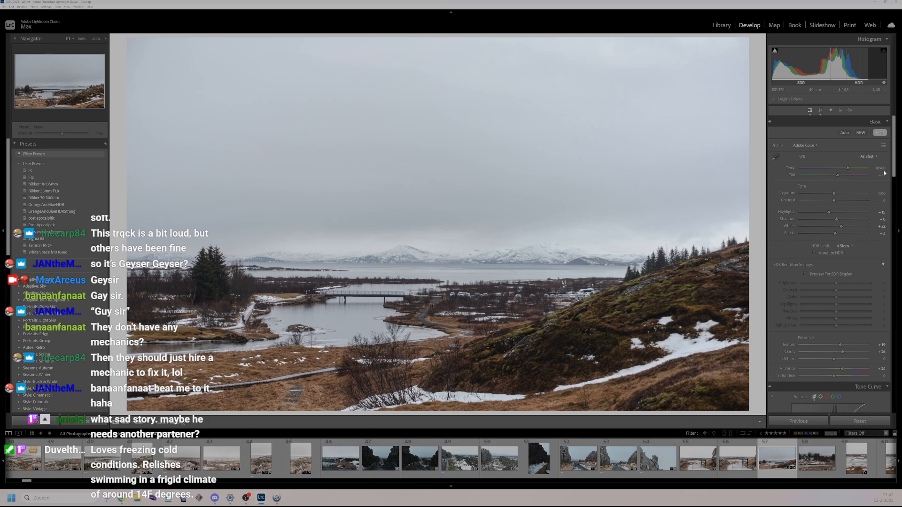
pyautogui.press('2')
# - Skip the church photo, enable HDR on the upright frozen plain photo and set Highlights +31, Shadows +20, Whites -8 and Blacks -38
pyautogui.click(808, 462)
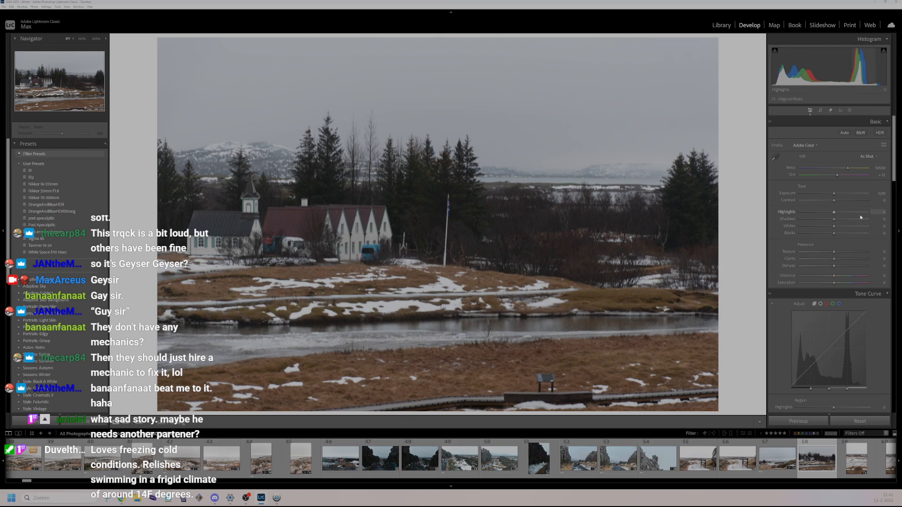
pyautogui.press('Right')
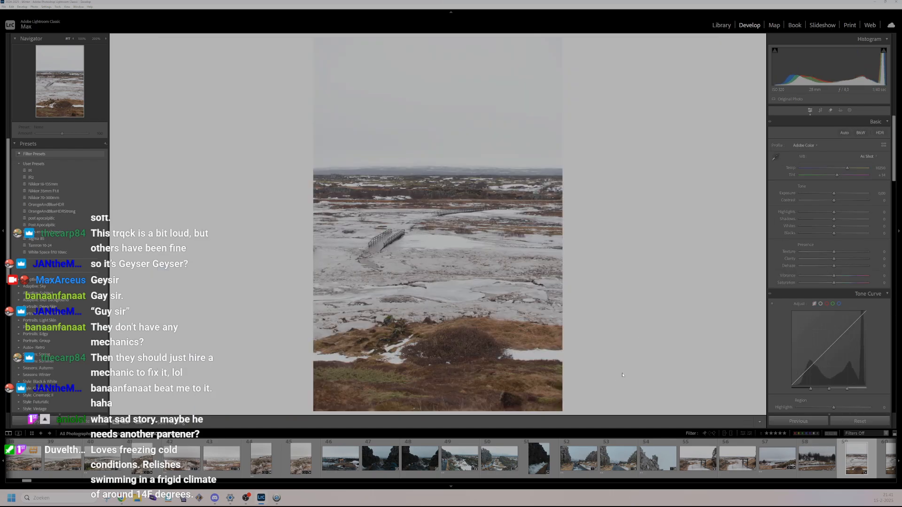
pyautogui.click(880, 133)
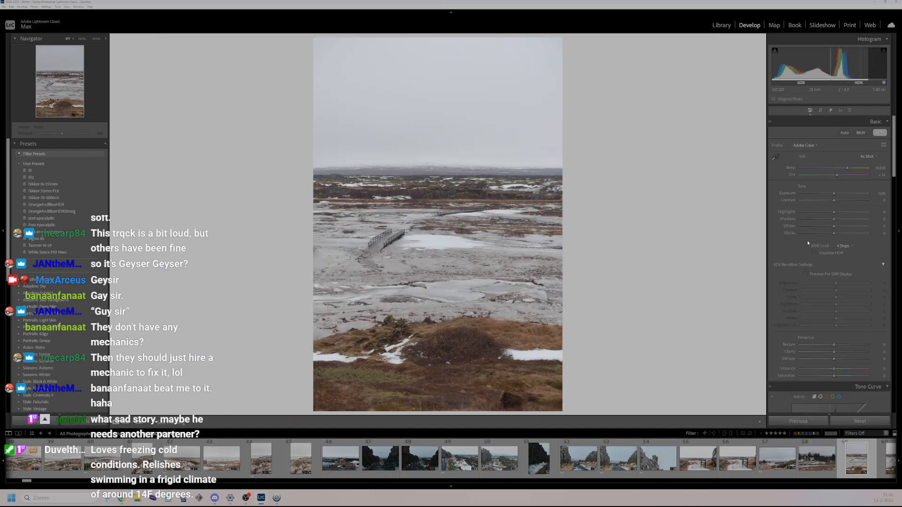
pyautogui.moveTo(838, 214); pyautogui.dragTo(818, 235)
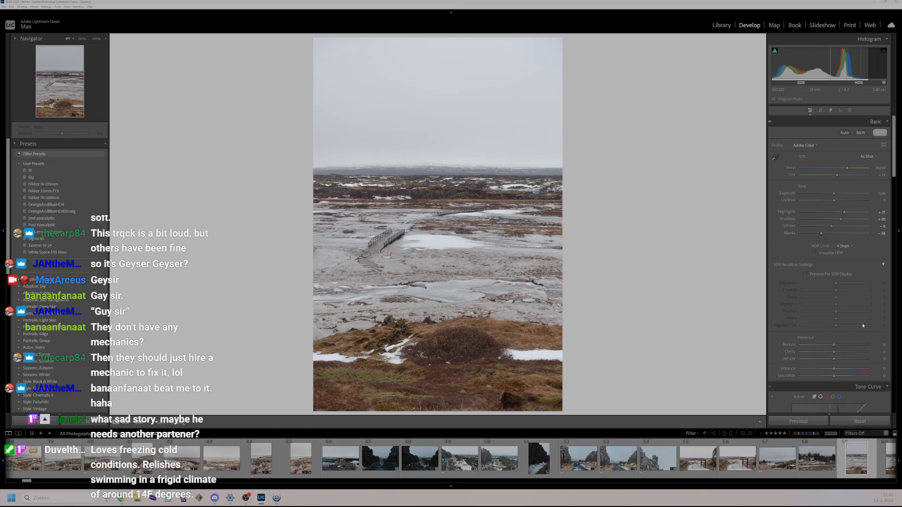
# - Set the frozen plain photo's Texture +27, Clarity +27 and Vibrance +29, and tone curve Highlights +24, Lights +6, Darks +11 and slightly lowered Shadows
pyautogui.moveTo(835, 369); pyautogui.dragTo(844, 348)
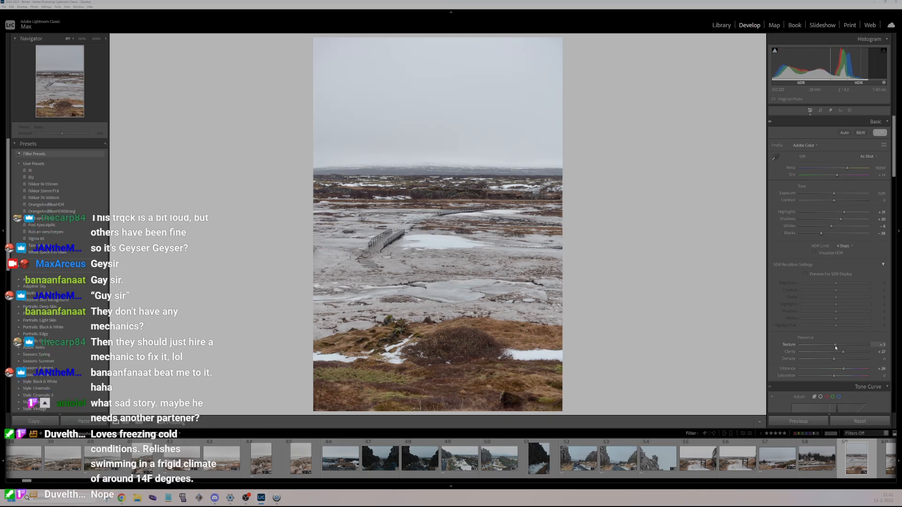
pyautogui.scroll(-4, 843, 348)
pyautogui.moveTo(834, 345)
pyautogui.mouseDown()
pyautogui.moveTo(843, 344)
pyautogui.moveTo(838, 359)
pyautogui.mouseUp()
pyautogui.moveTo(834, 365); pyautogui.dragTo(834, 367)
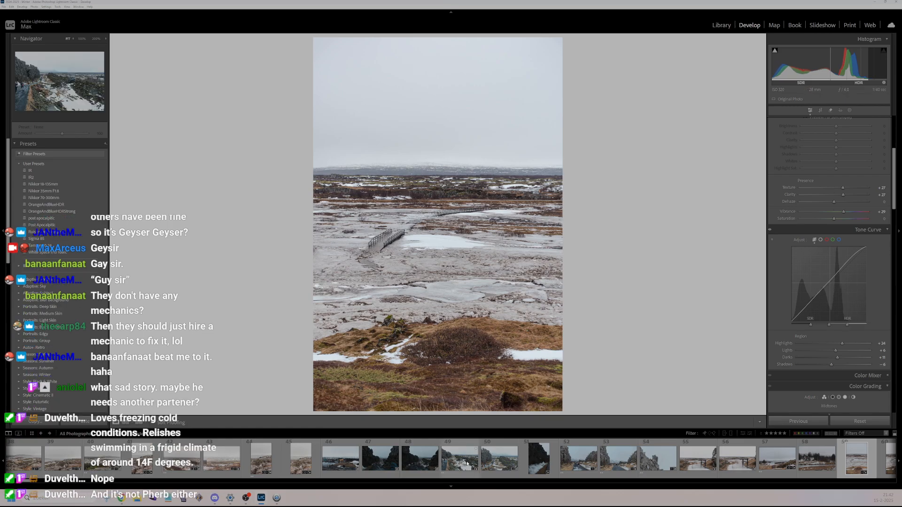
# - Sync the frozen plain photo's develop settings to the next two similar upright photos
pyautogui.scroll(-3, 446, 458)
pyautogui.scroll(-3, 447, 458)
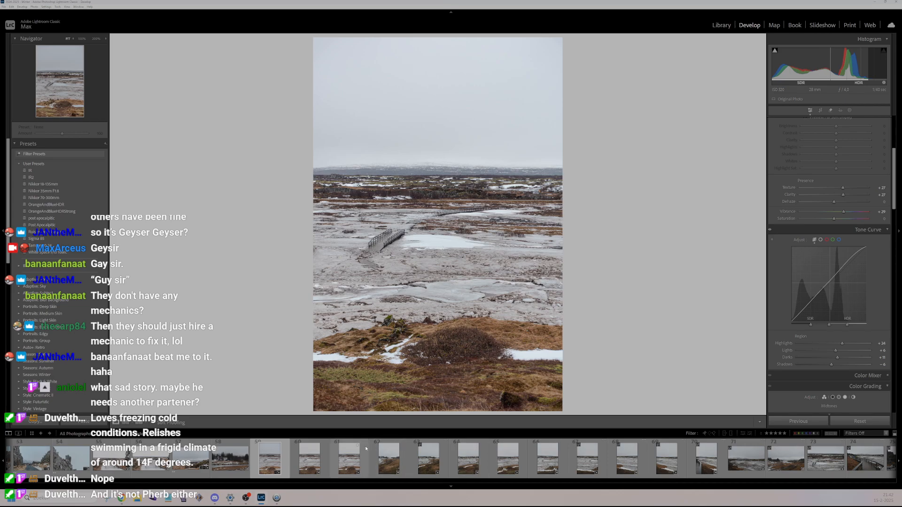
pyautogui.keyDown('shift'); pyautogui.click(340, 460); pyautogui.keyUp('shift')
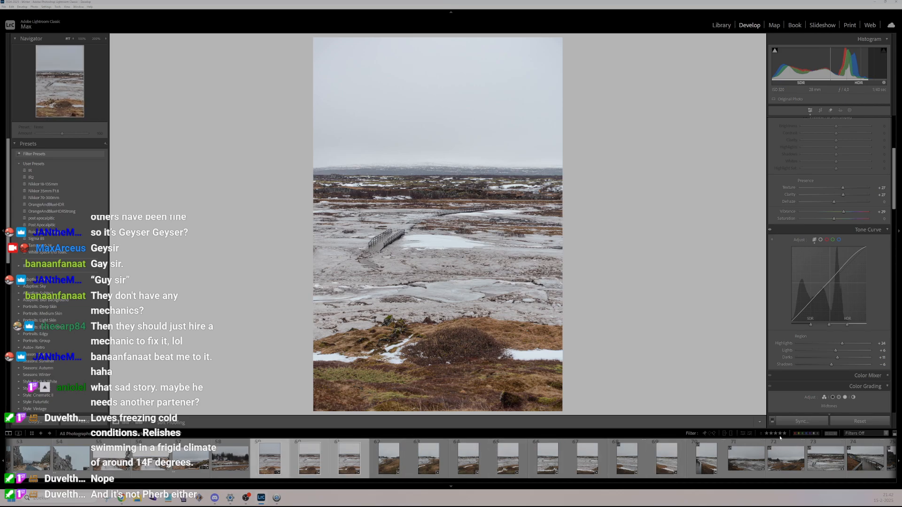
pyautogui.hotkey('ctrl', 'shift', 's')
pyautogui.click(344, 477)
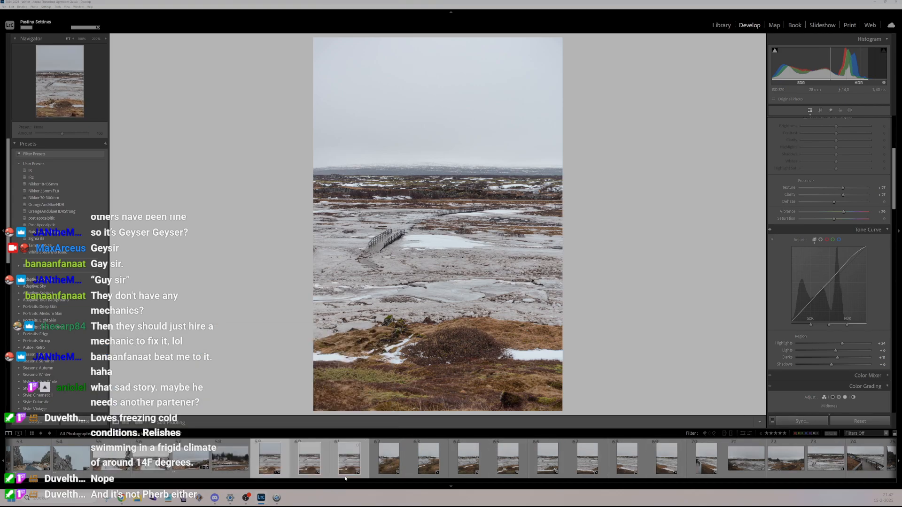
# - Compare the three similar frozen plain photos, examining the footbridge details up close
pyautogui.click(281, 464)
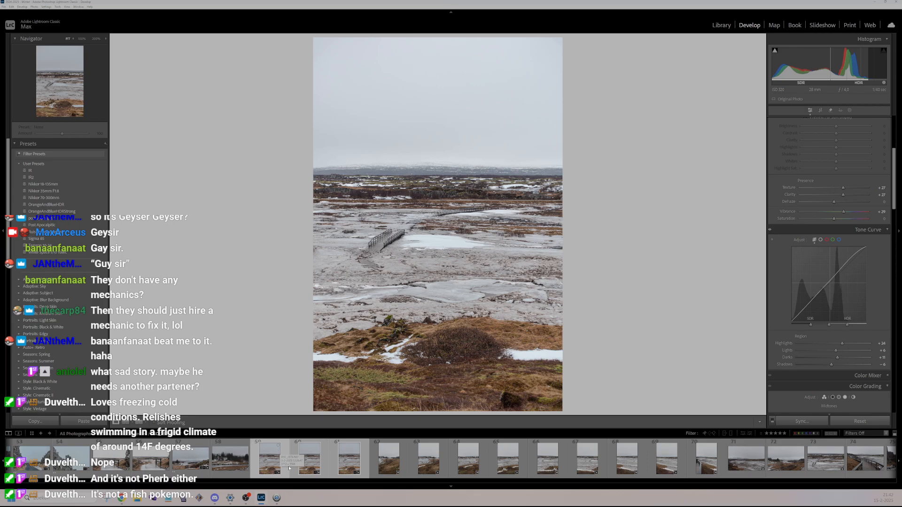
pyautogui.click(313, 464)
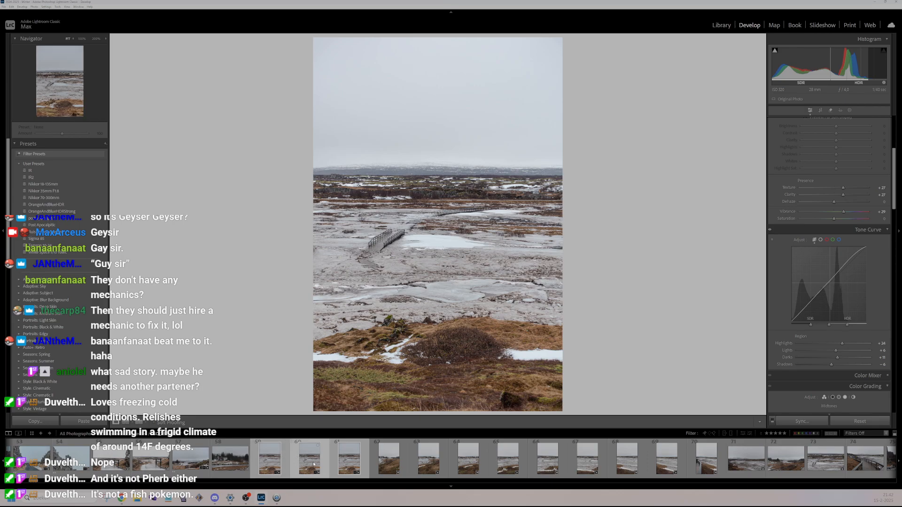
pyautogui.click(355, 463)
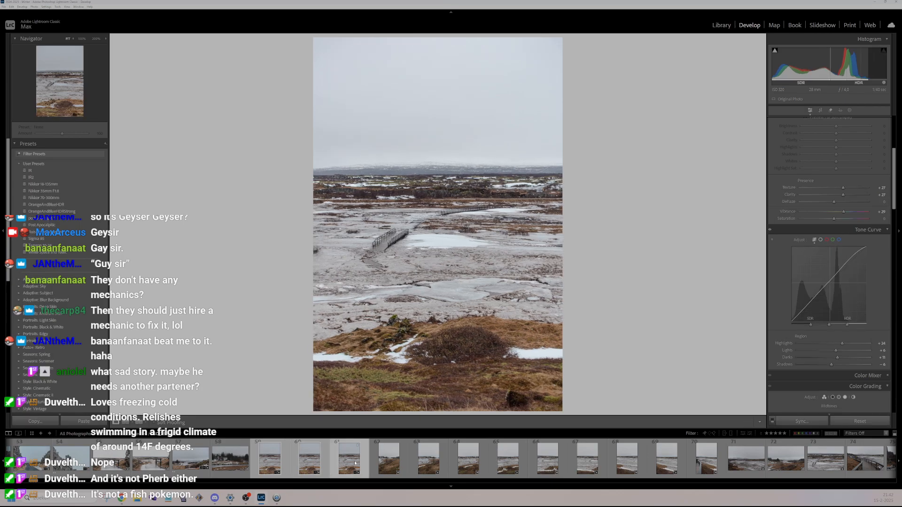
pyautogui.press('z')
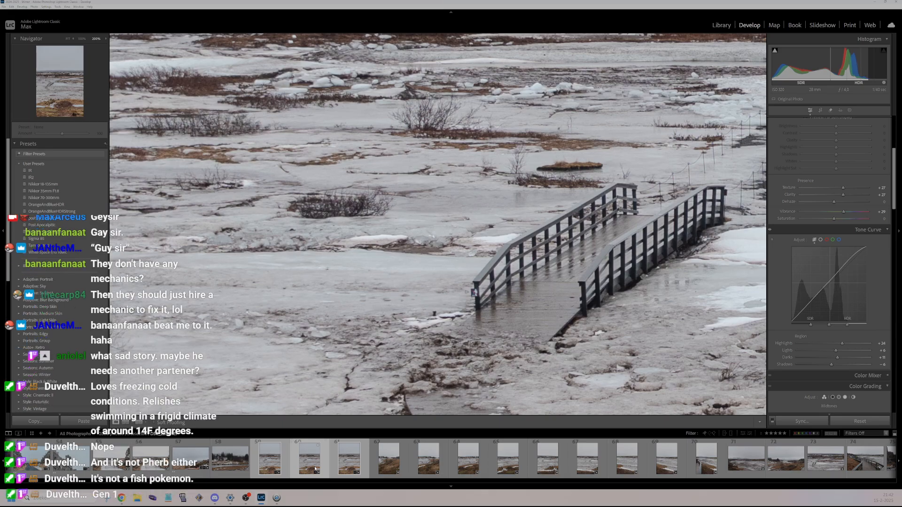
pyautogui.click(281, 462)
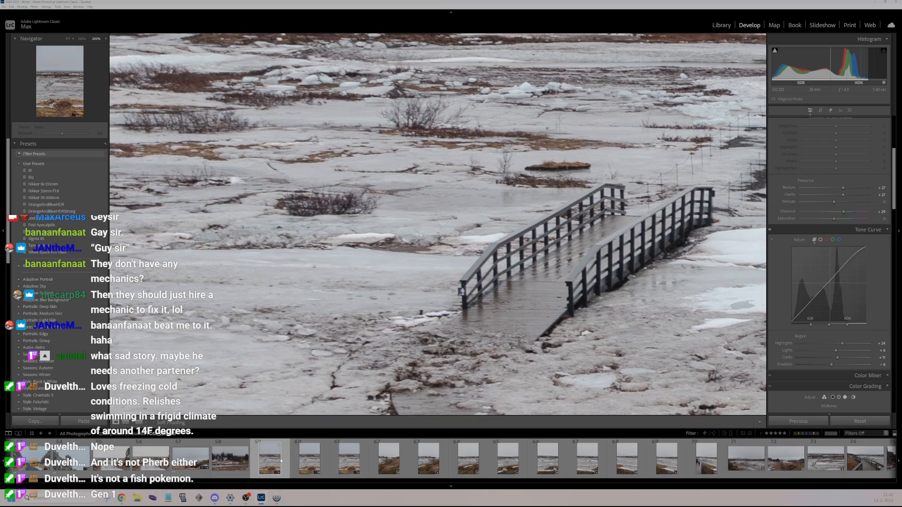
pyautogui.click(309, 458)
pyautogui.press('z')
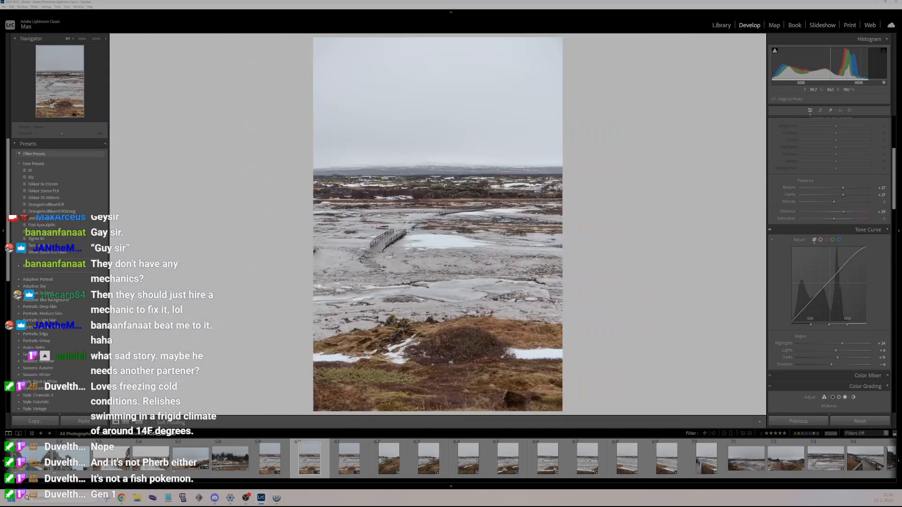
# - Return to the first of the three frozen plain photos and rate it two stars
pyautogui.click(279, 465)
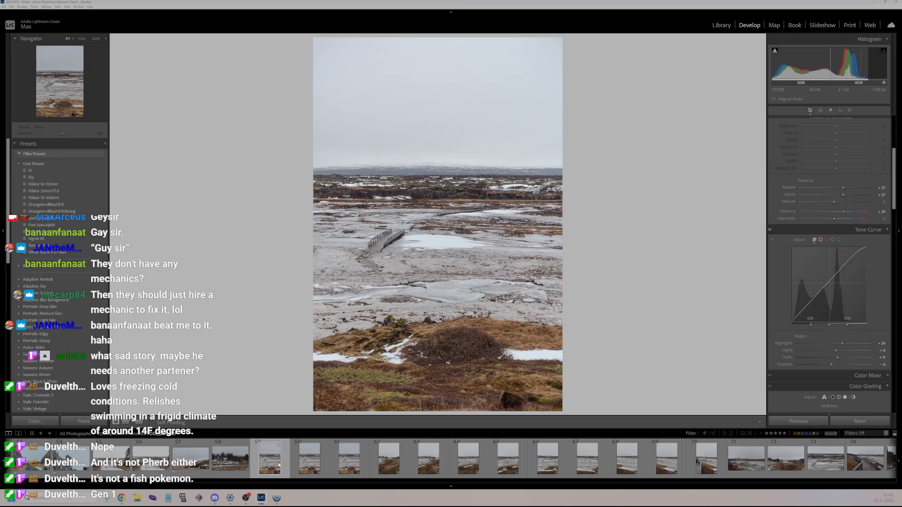
pyautogui.press('2')
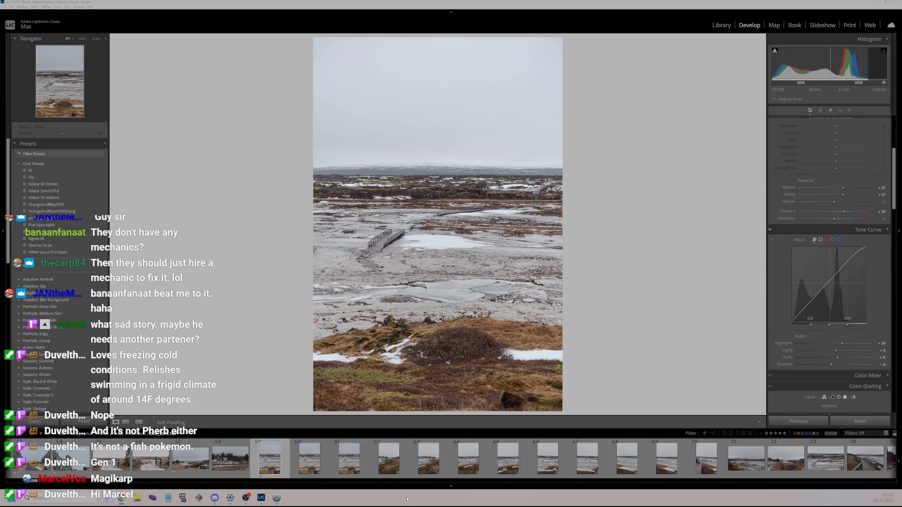
# - Merge the nine consecutive upright frozen plain photos into a panorama, using Spherical projection with Auto Crop
pyautogui.click(376, 462)
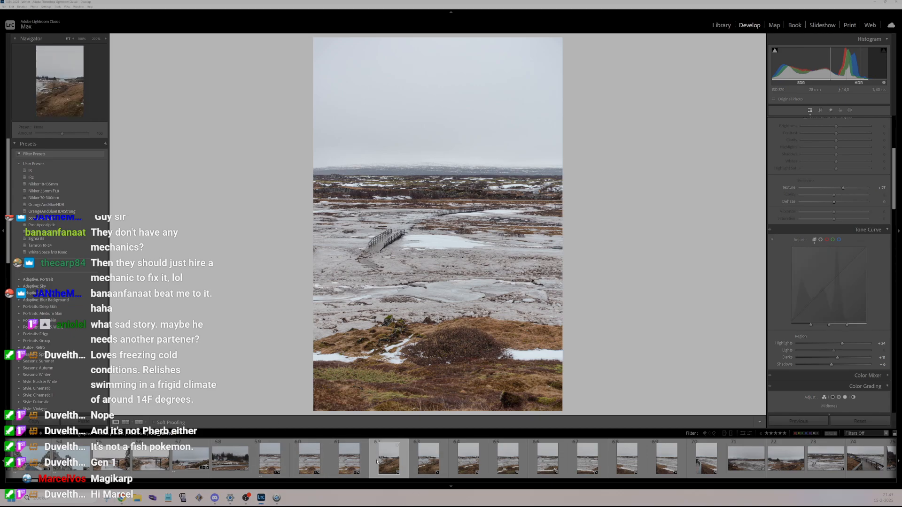
pyautogui.rightClick(705, 464)
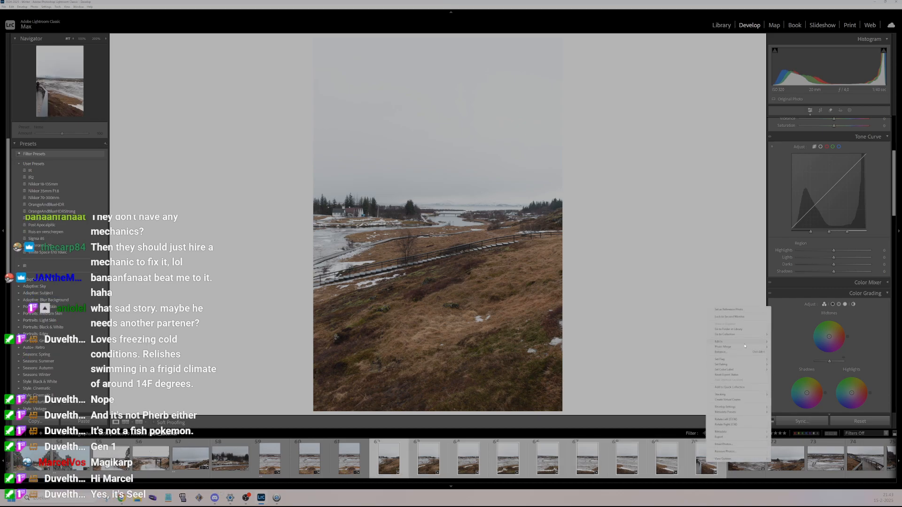
pyautogui.moveTo(743, 349)
pyautogui.click(805, 352)
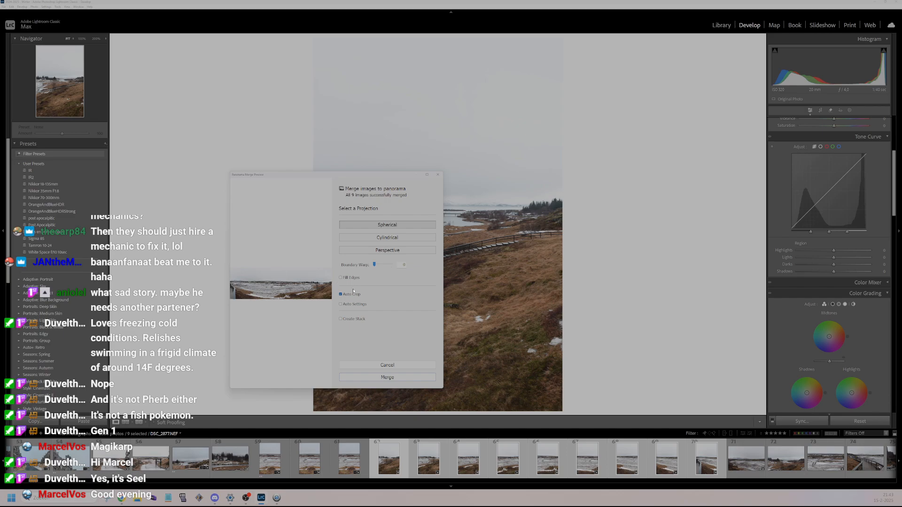
pyautogui.click(341, 295)
pyautogui.click(341, 294)
pyautogui.click(381, 379)
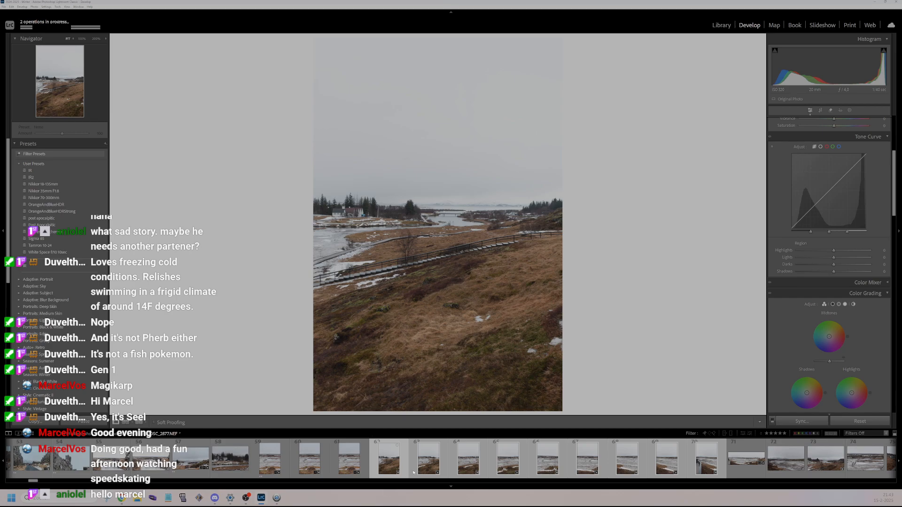
# - Give the nine panorama source photos a yellow colour label and look through several of them
pyautogui.rightClick(512, 465)
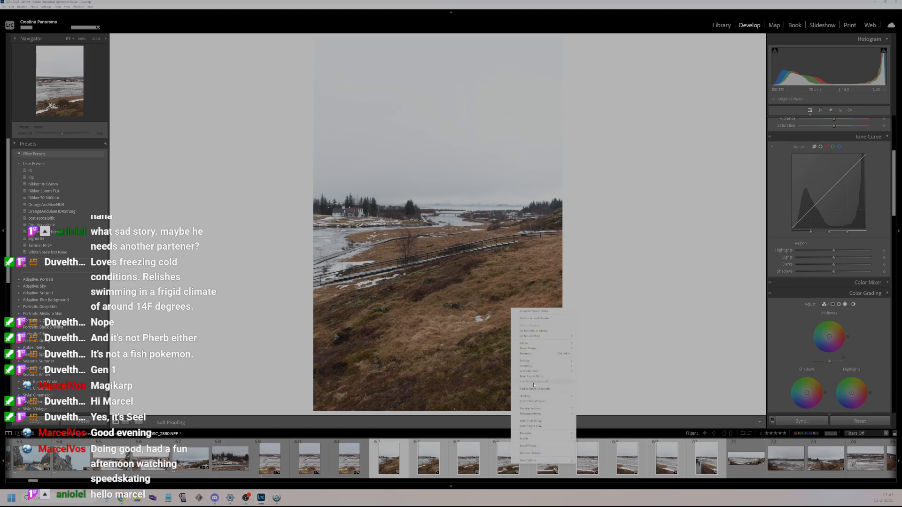
pyautogui.moveTo(535, 370)
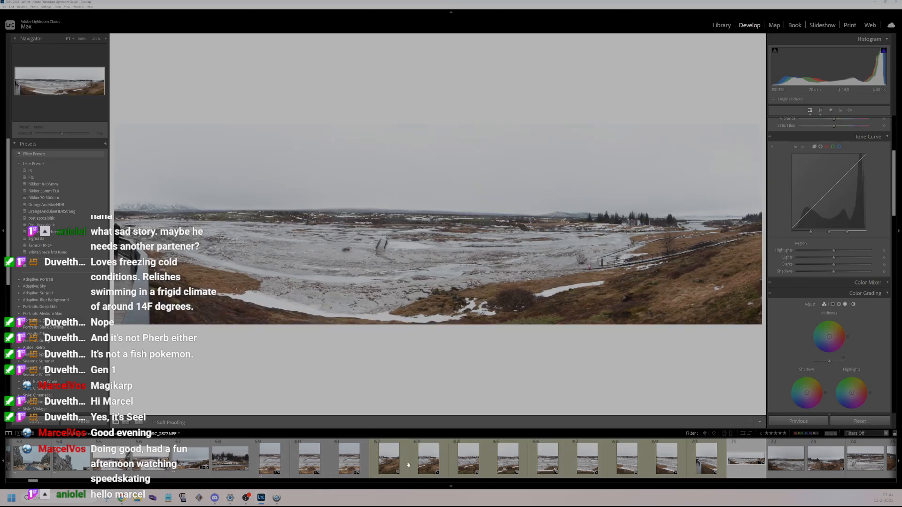
pyautogui.click(400, 464)
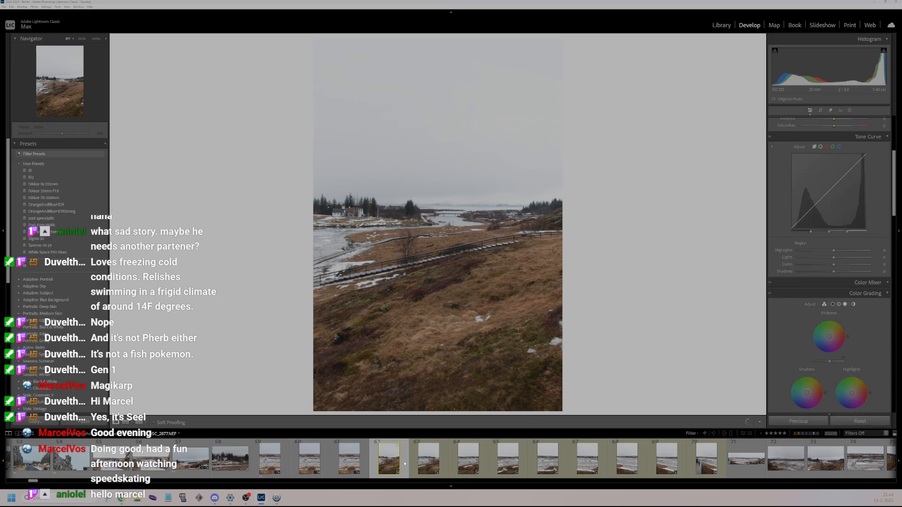
pyautogui.click(419, 465)
pyautogui.click(468, 463)
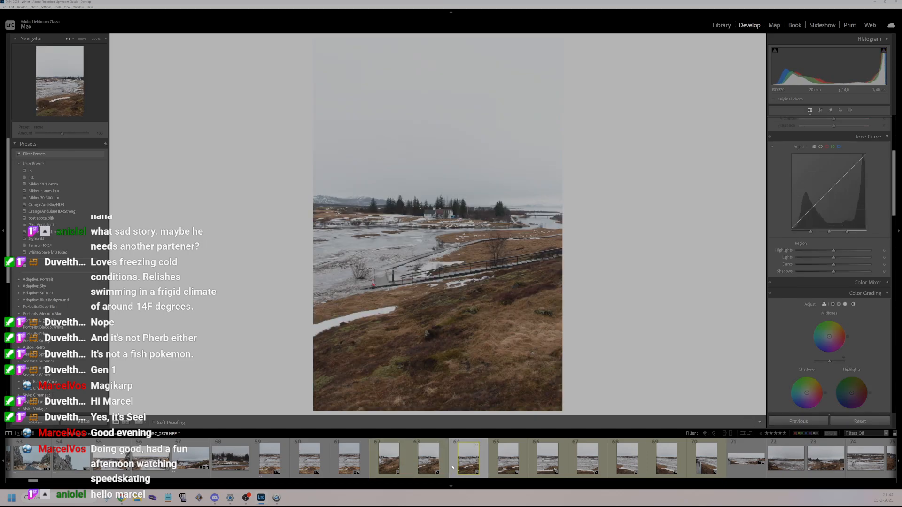
pyautogui.click(500, 463)
pyautogui.click(548, 463)
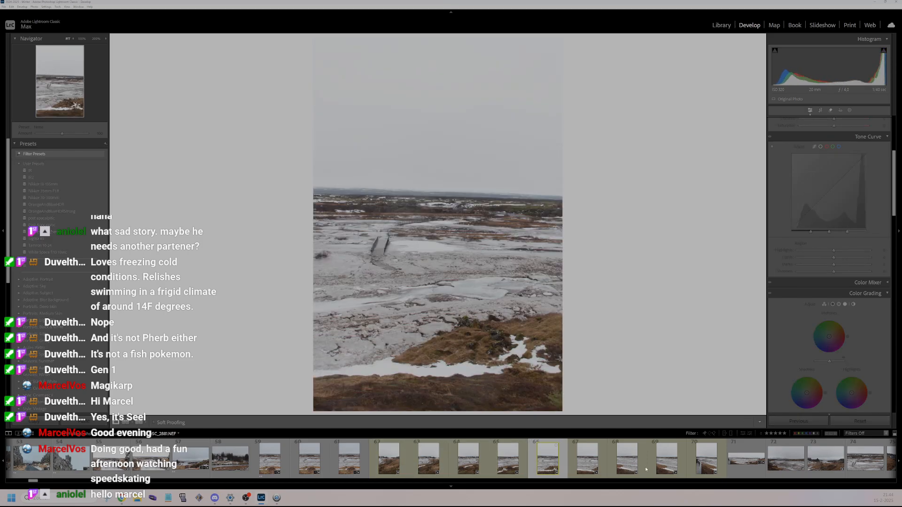
# - Open the merged panorama, straighten it along the horizon and crop its sides in slightly
pyautogui.click(746, 460)
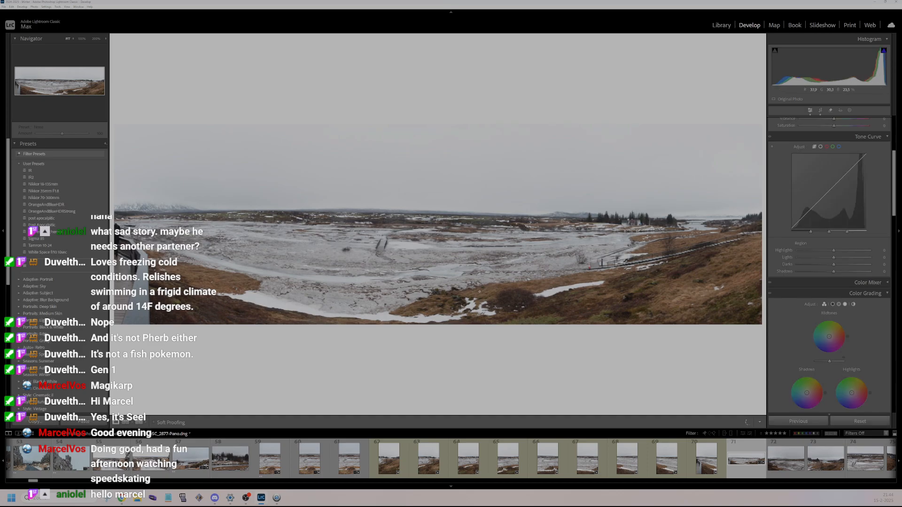
pyautogui.click(820, 110)
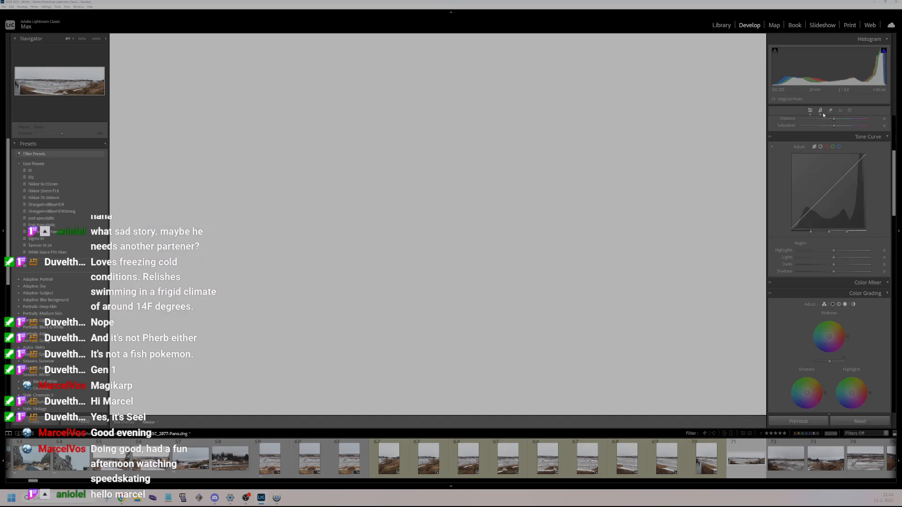
pyautogui.click(775, 150)
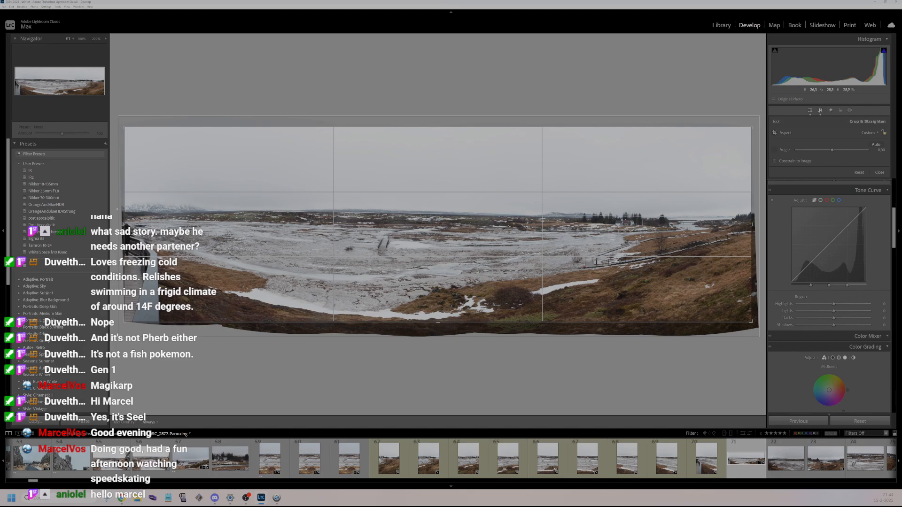
pyautogui.moveTo(141, 277); pyautogui.dragTo(680, 270)
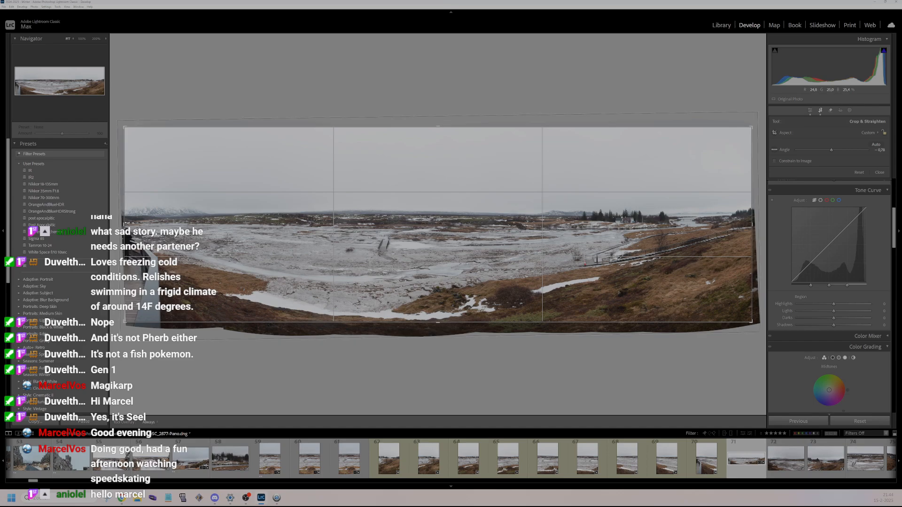
pyautogui.moveTo(126, 224); pyautogui.dragTo(128, 224)
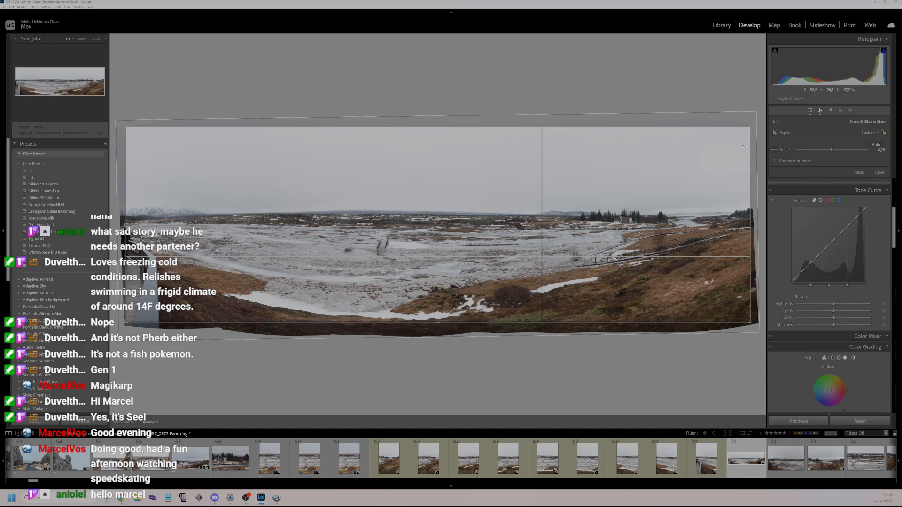
pyautogui.press('Return')
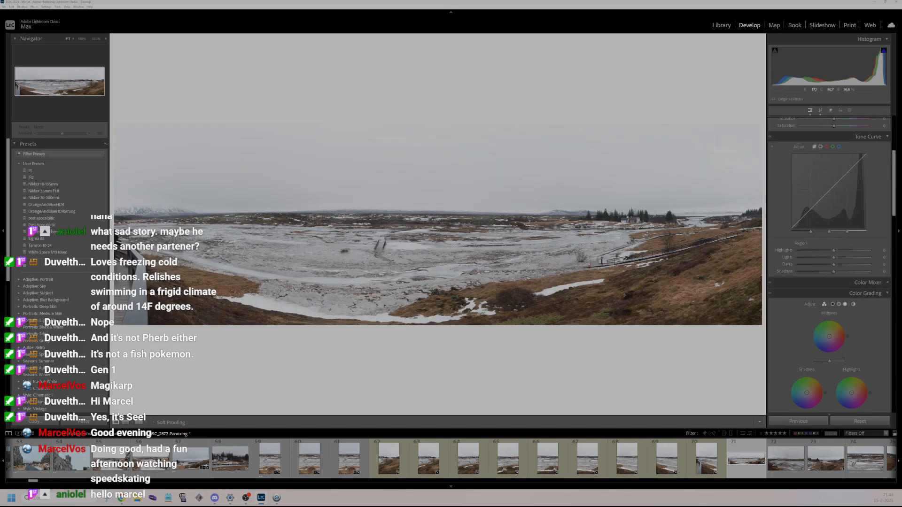
# - Enable HDR editing on the panorama and set Highlights +43, Shadows +7 and Whites +6
pyautogui.scroll(3, 856, 264)
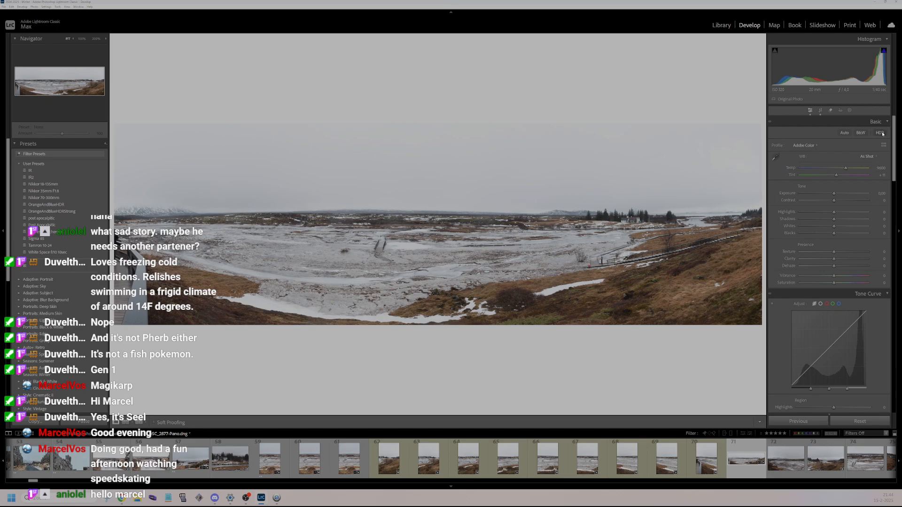
pyautogui.click(883, 134)
pyautogui.moveTo(834, 212)
pyautogui.mouseDown()
pyautogui.moveTo(851, 216)
pyautogui.moveTo(837, 226)
pyautogui.mouseUp()
# - Examine the panorama up close from one end to the other, including the foreground and horizon
pyautogui.click(591, 220)
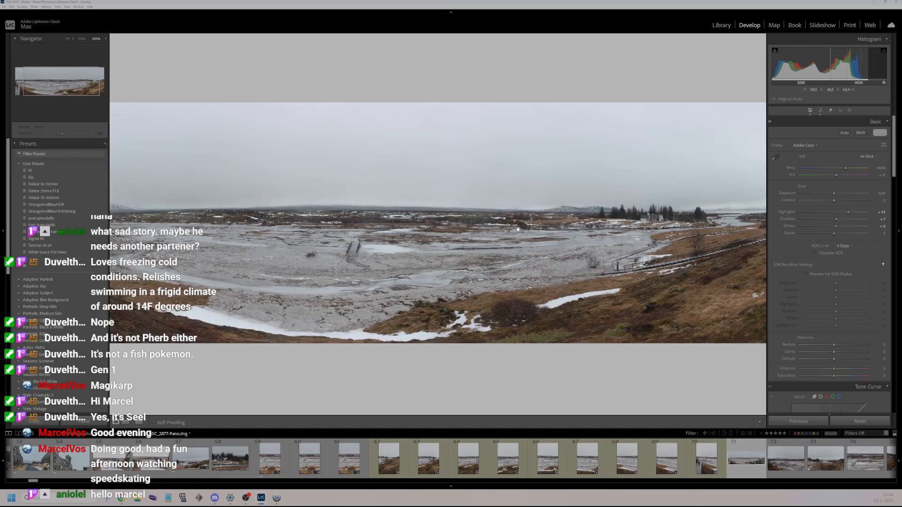
pyautogui.moveTo(592, 193); pyautogui.dragTo(443, 329)
pyautogui.moveTo(235, 306); pyautogui.dragTo(456, 315)
pyautogui.moveTo(263, 282); pyautogui.dragTo(475, 292)
pyautogui.moveTo(303, 257); pyautogui.dragTo(667, 256)
pyautogui.moveTo(491, 256); pyautogui.dragTo(635, 248)
pyautogui.moveTo(291, 259); pyautogui.dragTo(415, 211)
pyautogui.click(415, 211)
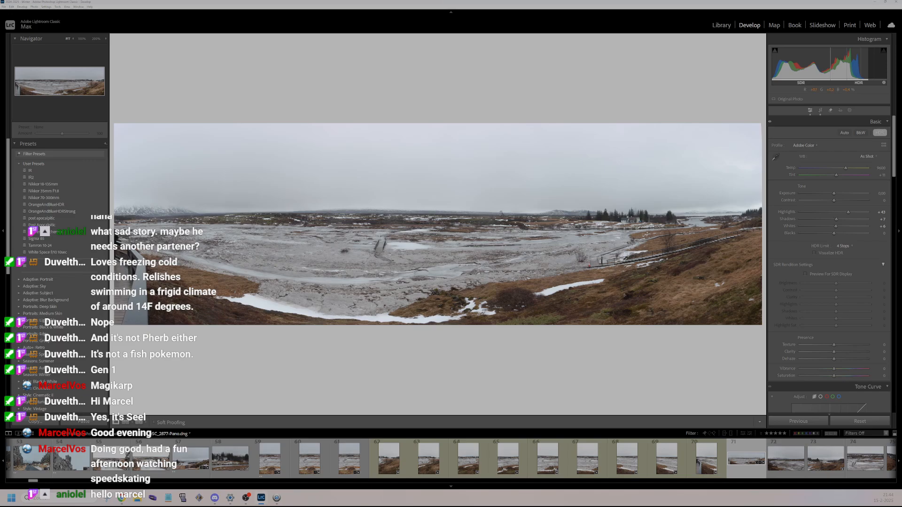
# - Set the panorama's Whites +3, Texture +20 and Clarity +9, raise Vibrance, and shape the tone curve with raised Highlights, Lights -4 and lowered Shadows
pyautogui.moveTo(844, 227); pyautogui.dragTo(833, 237)
pyautogui.moveTo(834, 369); pyautogui.dragTo(842, 346)
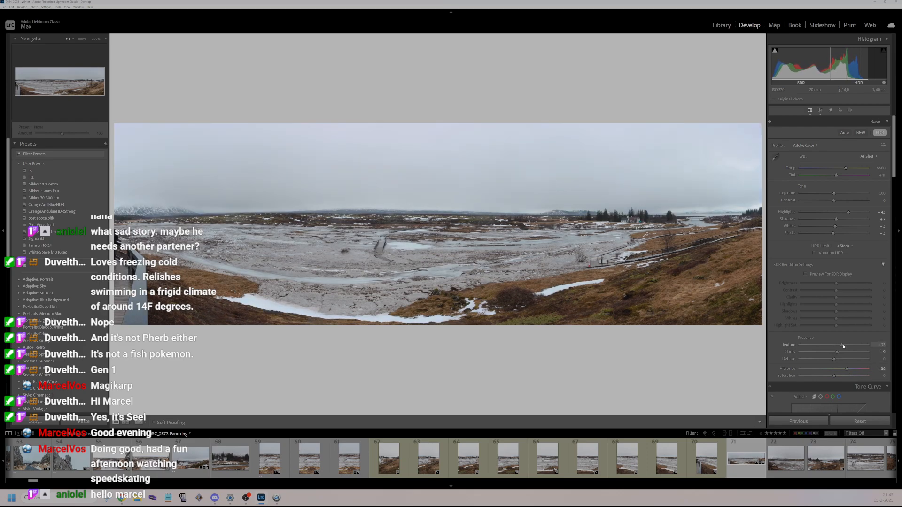
pyautogui.scroll(-5, 841, 346)
pyautogui.moveTo(834, 346)
pyautogui.mouseDown()
pyautogui.moveTo(844, 345)
pyautogui.moveTo(834, 356)
pyautogui.mouseUp()
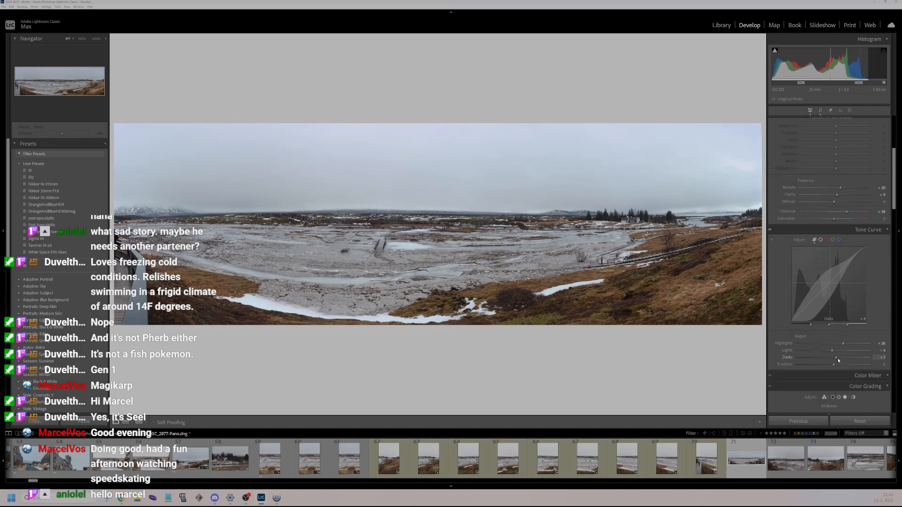
pyautogui.moveTo(833, 365); pyautogui.dragTo(832, 365)
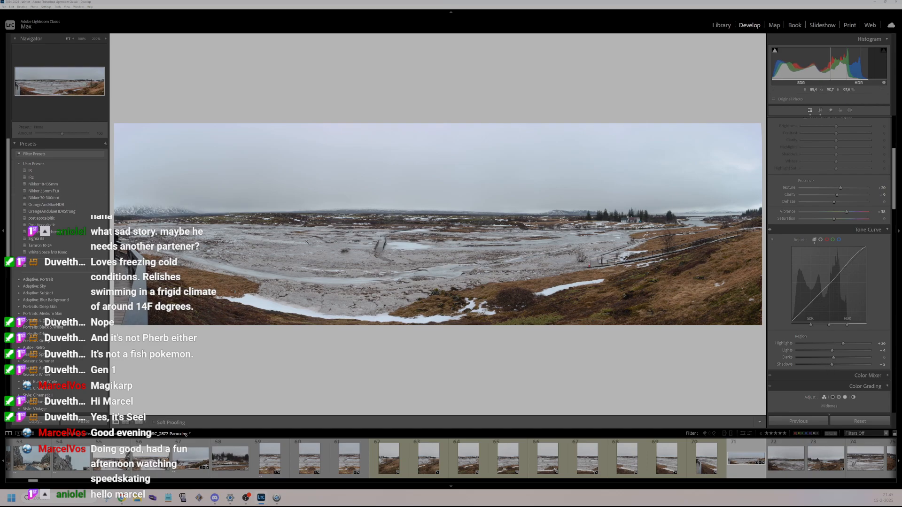
# - Inspect the panorama's distant plain at 100% and rate the photo two stars
pyautogui.moveTo(405, 276); pyautogui.dragTo(446, 385)
pyautogui.click(83, 38)
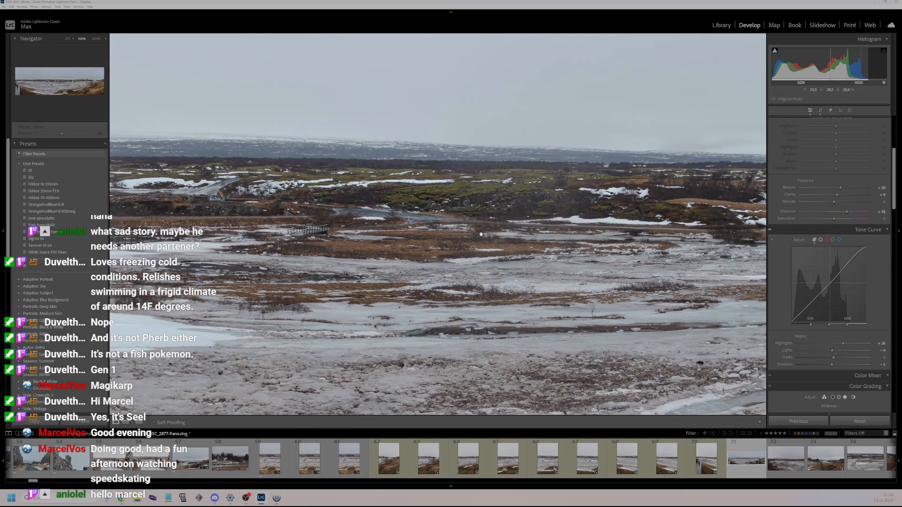
pyautogui.moveTo(481, 234); pyautogui.dragTo(454, 233)
pyautogui.click(455, 233)
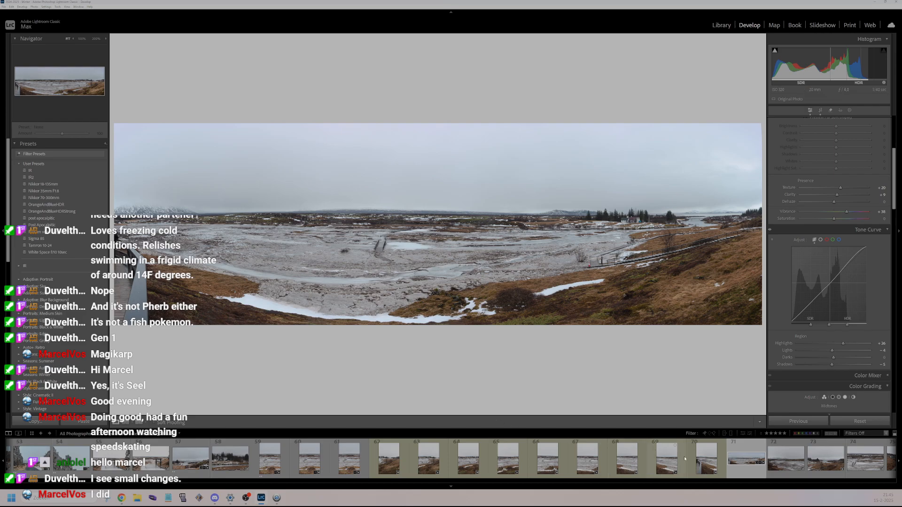
pyautogui.press('2')
# - Compare the panorama before and after editing in the side-by-side and split views
pyautogui.click(139, 425)
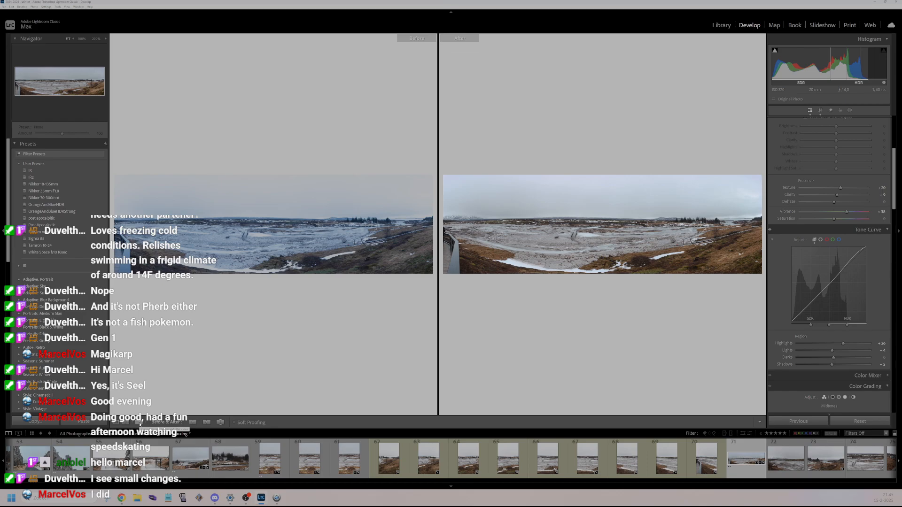
pyautogui.click(140, 425)
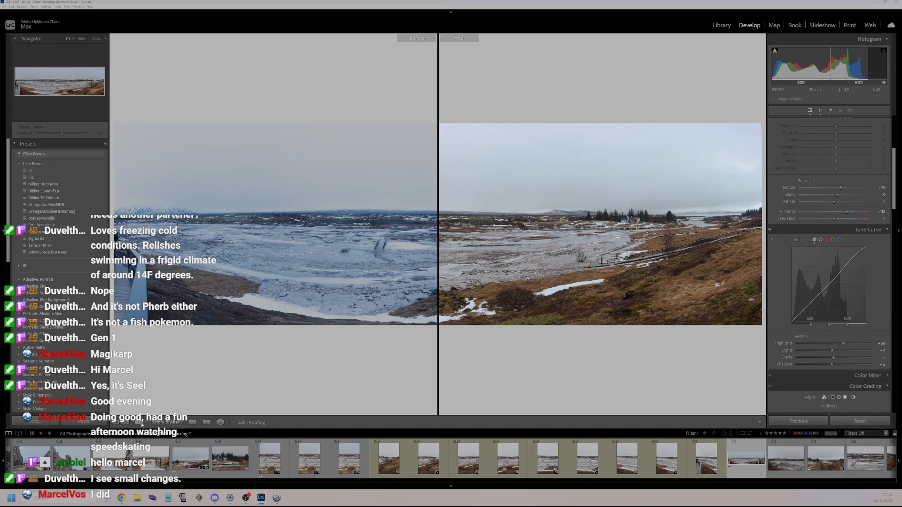
pyautogui.click(142, 425)
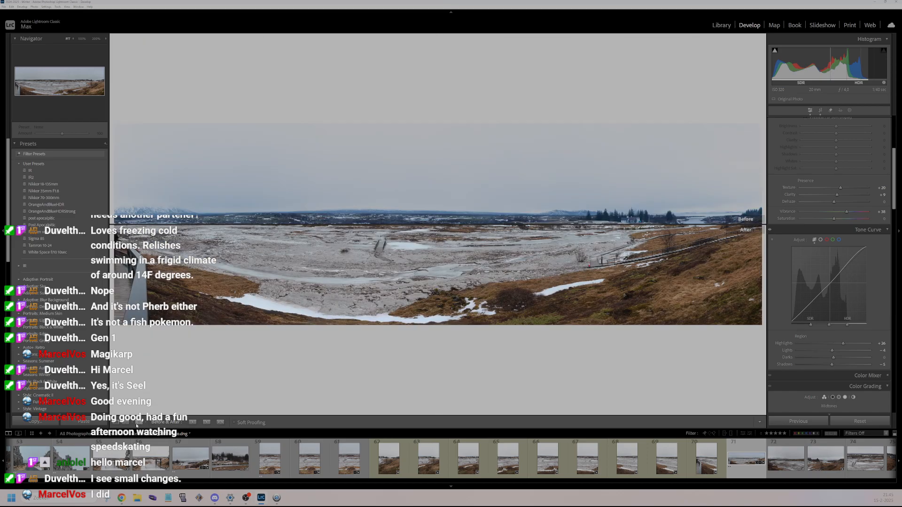
pyautogui.click(137, 425)
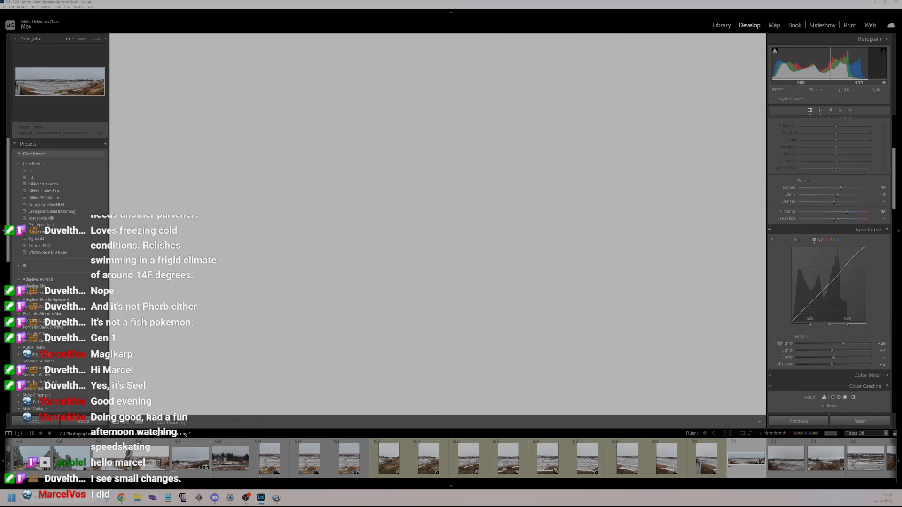
# - Open the snowy mountain photo after the panorama, enable HDR and set Highlights -18, Shadows +47, Whites +22, Blacks -27 and Vibrance +26
pyautogui.scroll(-5, 682, 475)
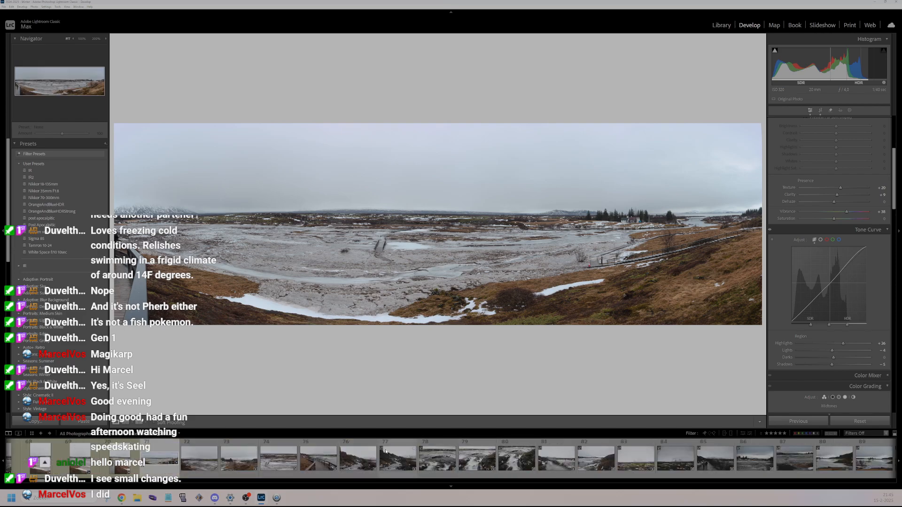
pyautogui.click(199, 459)
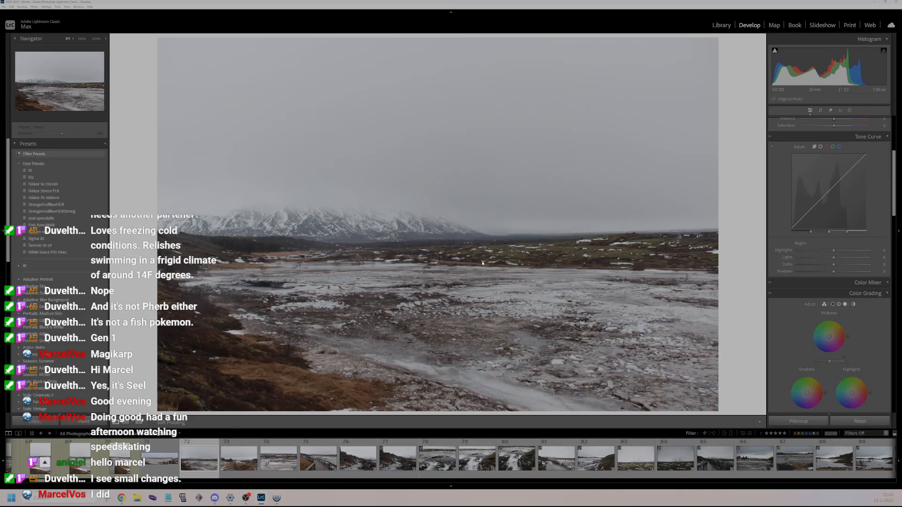
pyautogui.scroll(4, 877, 131)
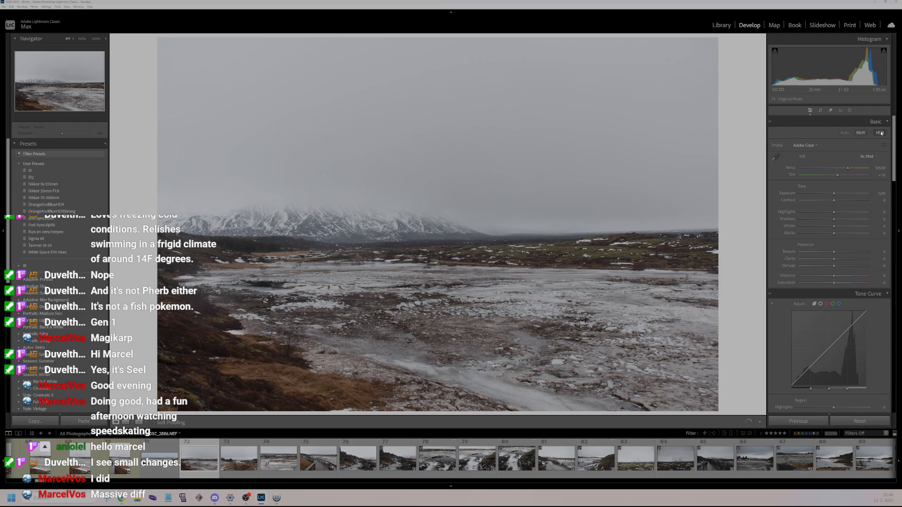
pyautogui.click(881, 133)
pyautogui.click(851, 219)
pyautogui.click(847, 226)
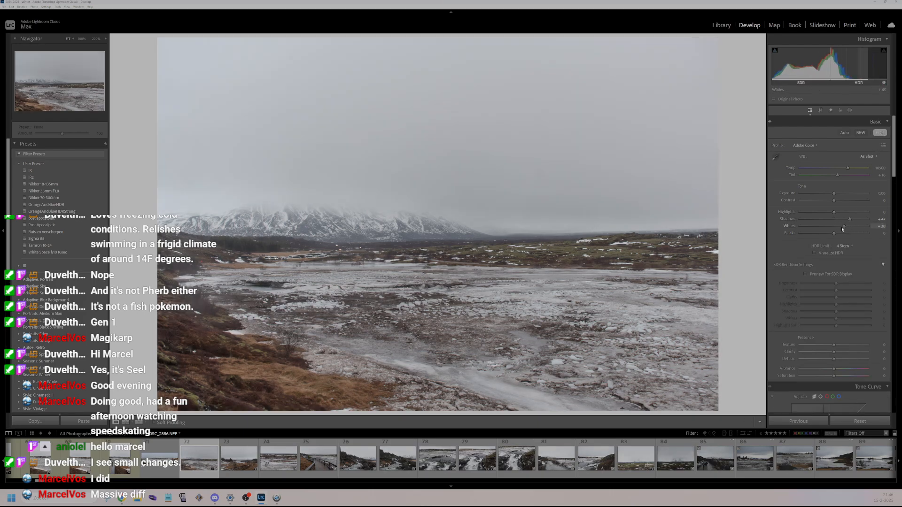
pyautogui.moveTo(843, 229); pyautogui.dragTo(841, 226)
pyautogui.click(828, 212)
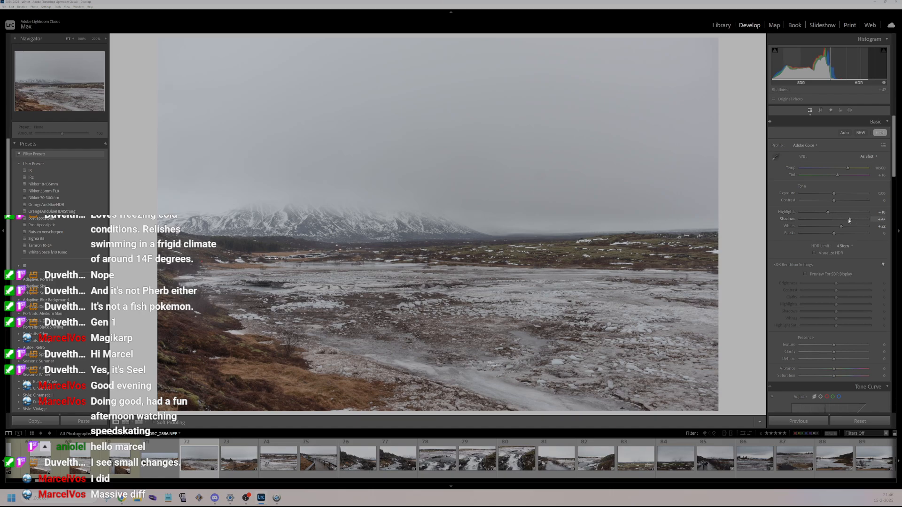
pyautogui.click(825, 234)
pyautogui.click(843, 368)
# - Go back to the earlier photo of the cliffside path with walkers above the snowy slope
pyautogui.scroll(5, 201, 464)
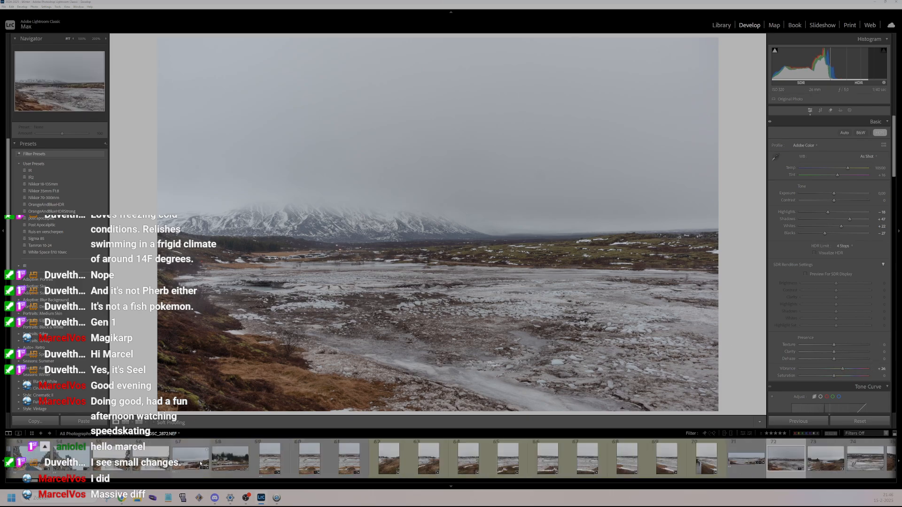
pyautogui.scroll(2, 175, 460)
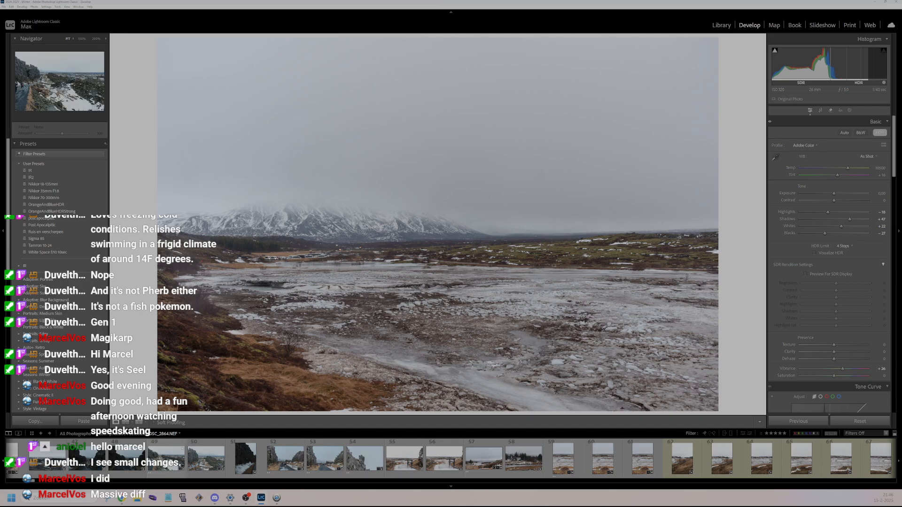
pyautogui.click(167, 458)
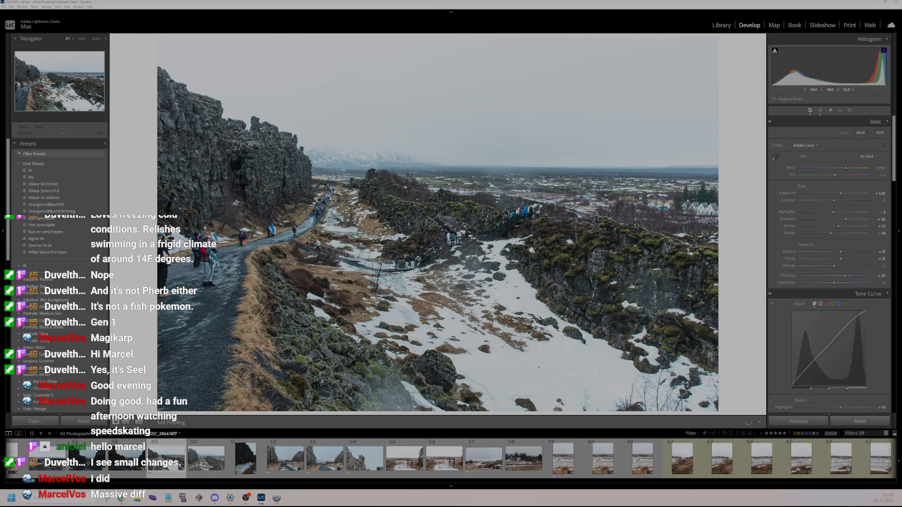
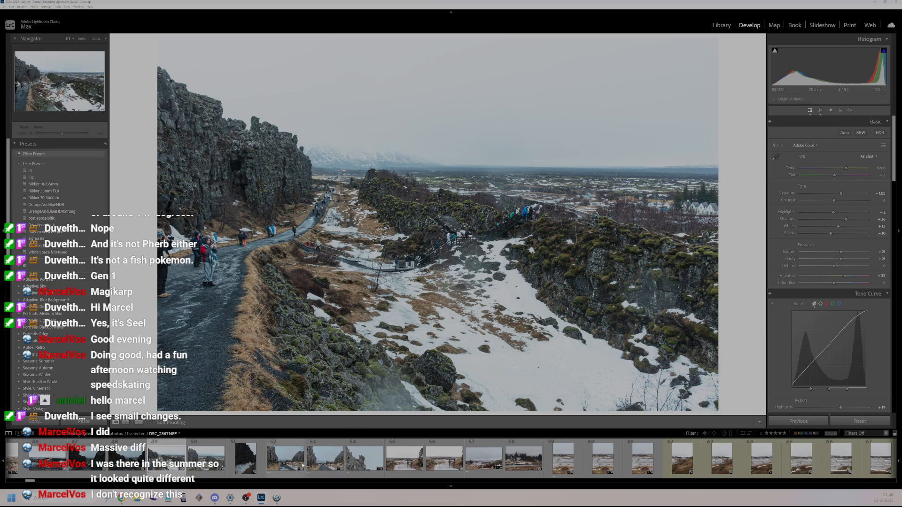
# - Reopen the snowy mountain photo and set Texture +24, Clarity +13 and the tone curve's Highlights +56, Lights +36, Darks +17 and Shadows -2
pyautogui.scroll(-5, 409, 470)
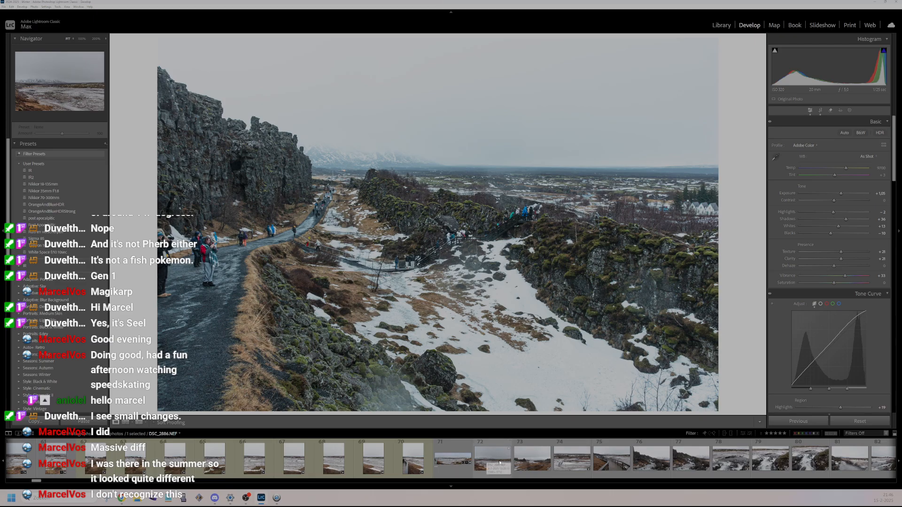
pyautogui.click(480, 461)
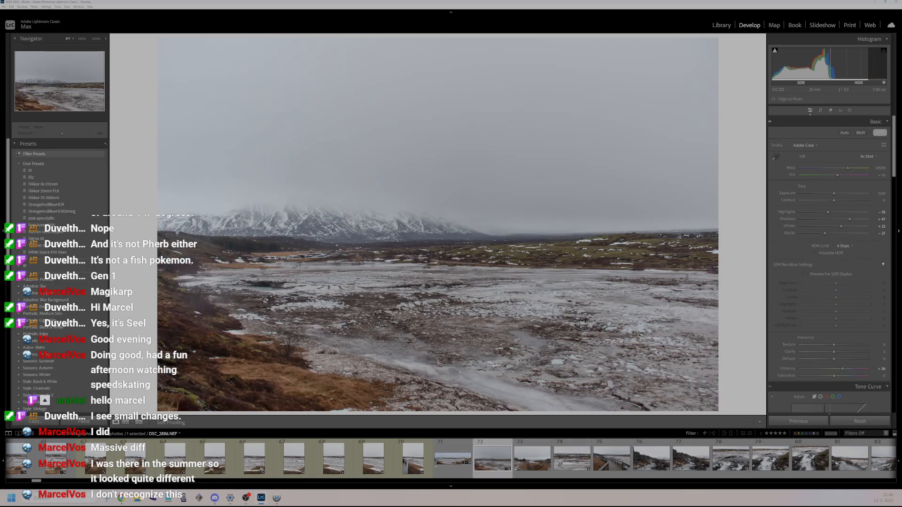
pyautogui.scroll(-5, 829, 282)
pyautogui.moveTo(834, 187); pyautogui.dragTo(841, 195)
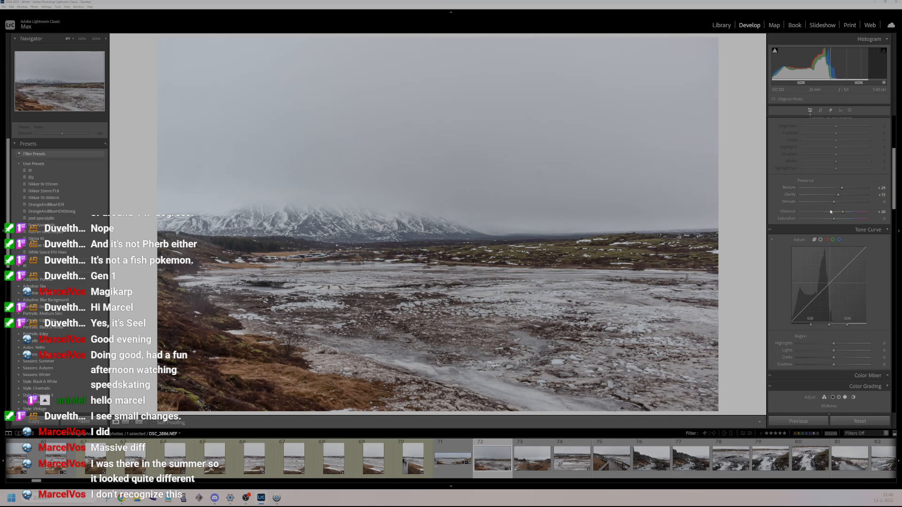
pyautogui.scroll(-3, 839, 195)
pyautogui.moveTo(834, 265); pyautogui.dragTo(833, 290)
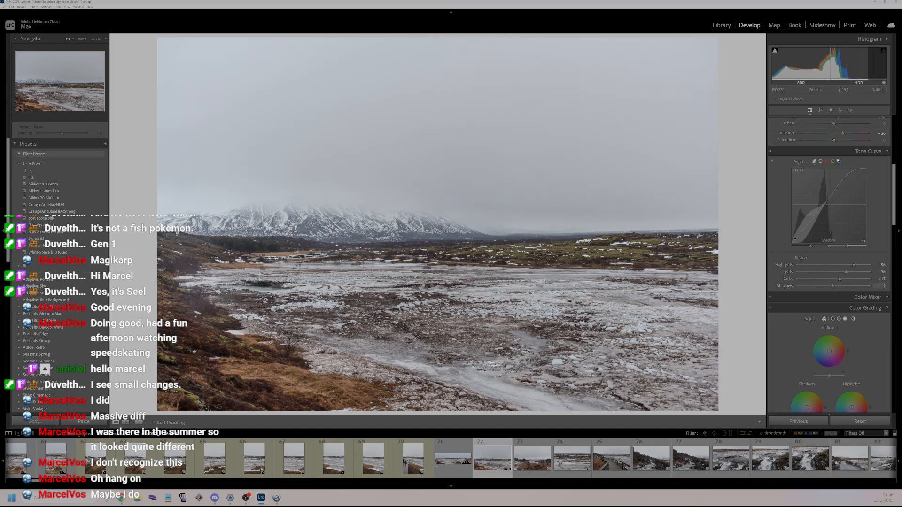
# - Straighten the snowy mountain photo by about 1.5 degrees and rate it two stars
pyautogui.click(822, 111)
pyautogui.moveTo(752, 174); pyautogui.dragTo(753, 183)
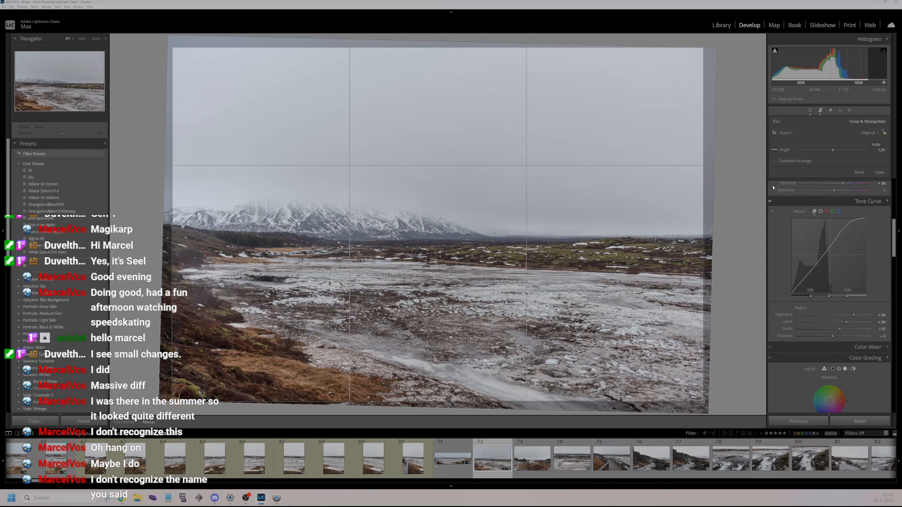
pyautogui.press('Return')
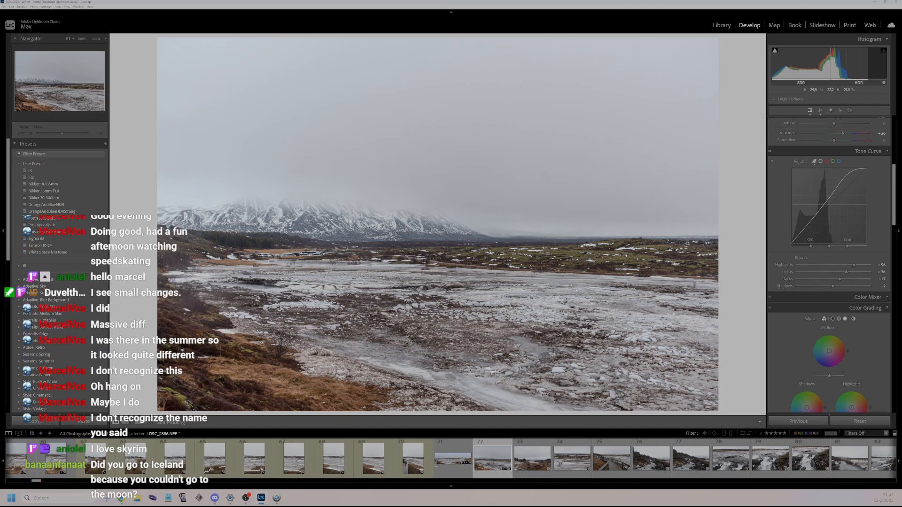
pyautogui.press('2')
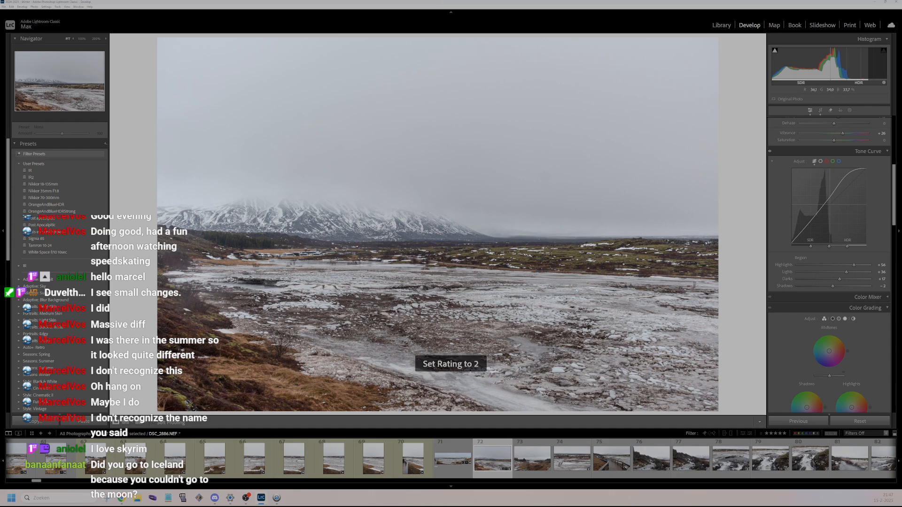
# - Look at the night shots of faint aurora over the lit coastline, far along the filmstrip
pyautogui.click(531, 458)
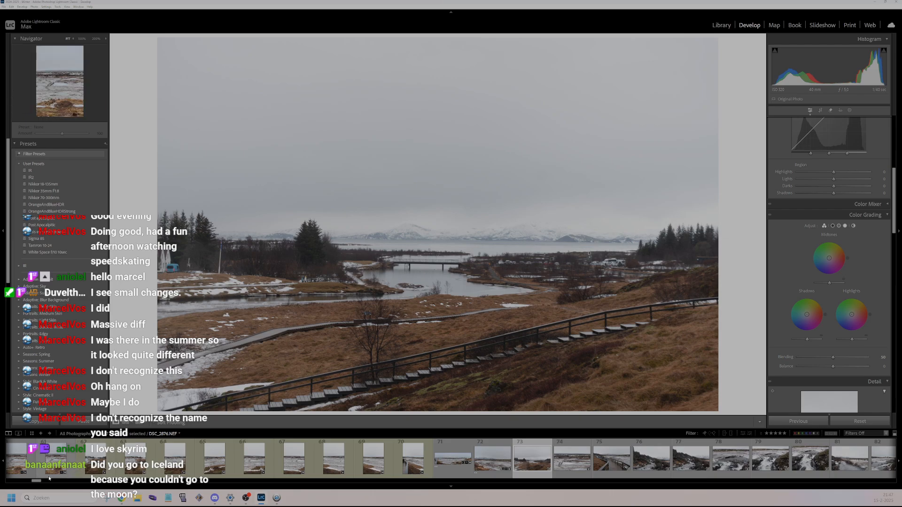
pyautogui.moveTo(36, 481); pyautogui.dragTo(582, 506)
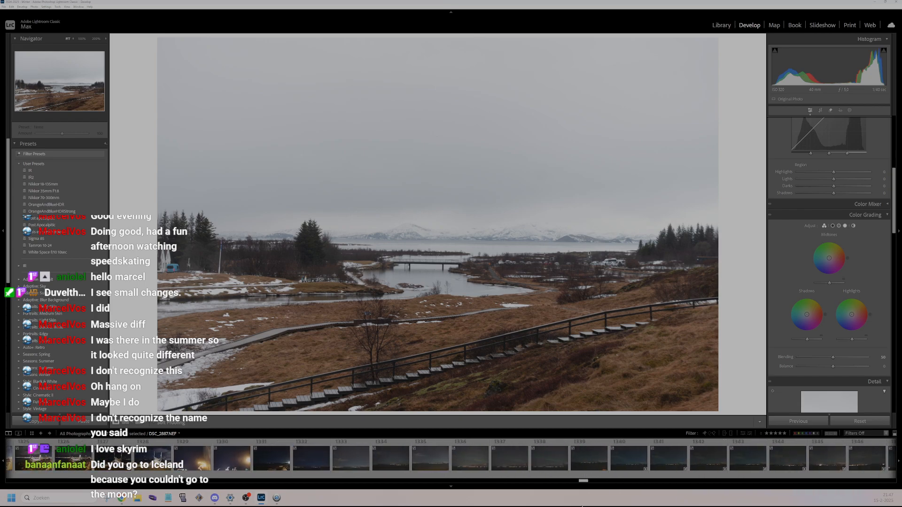
pyautogui.click(461, 472)
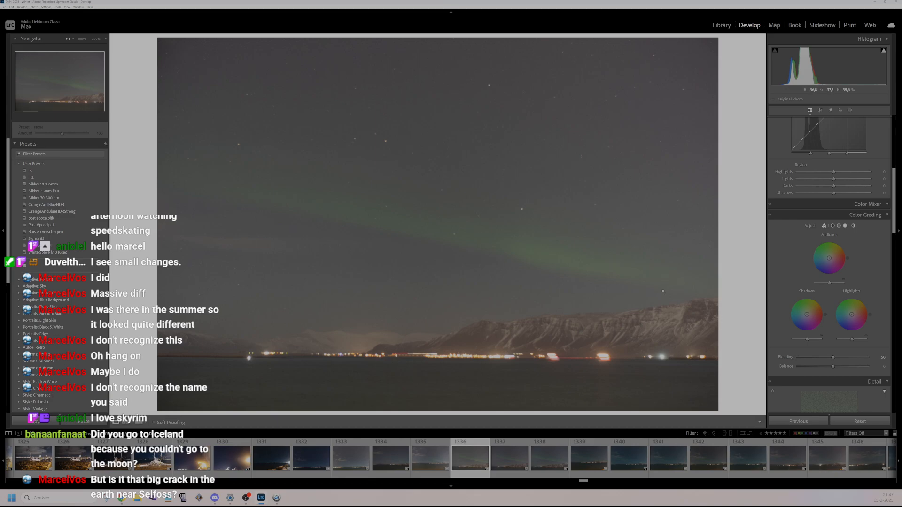
pyautogui.click(580, 458)
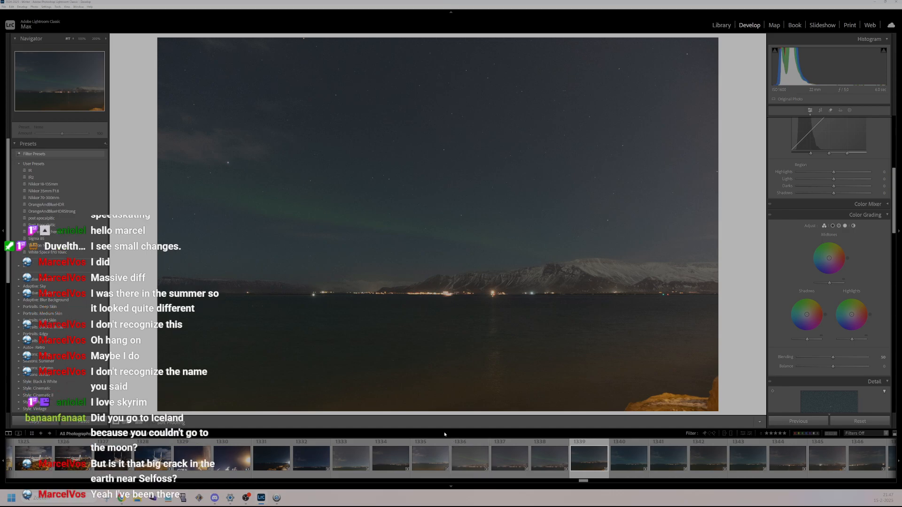
# - Browse the bright green aurora photos above the clouds and snowy mountains further along the filmstrip
pyautogui.scroll(-20, 465, 451)
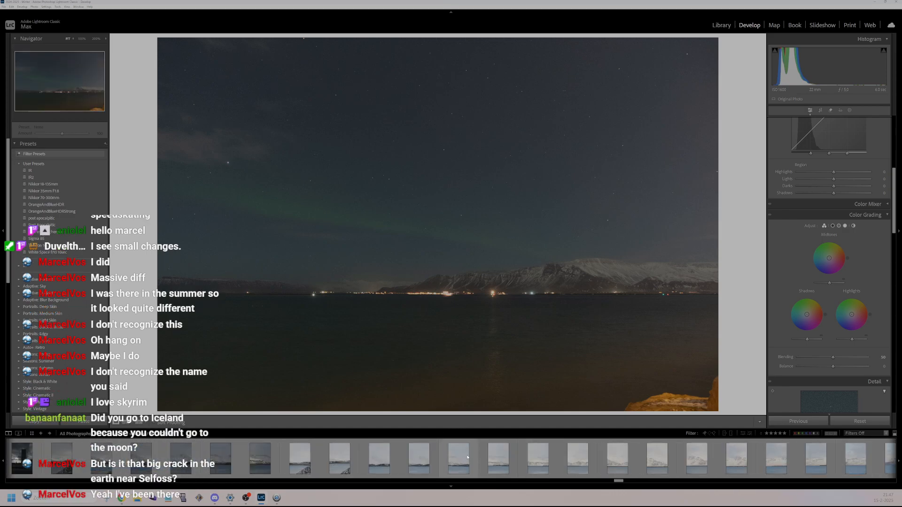
pyautogui.scroll(-5, 468, 456)
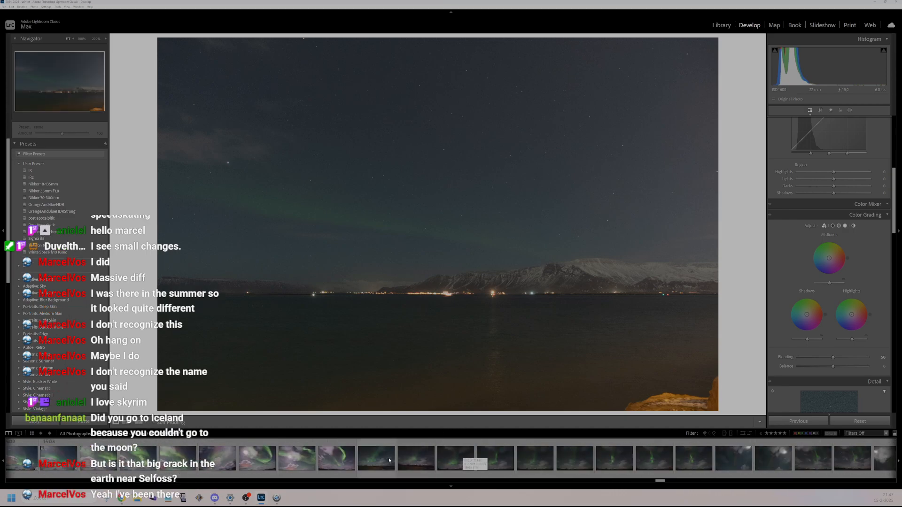
pyautogui.click(138, 458)
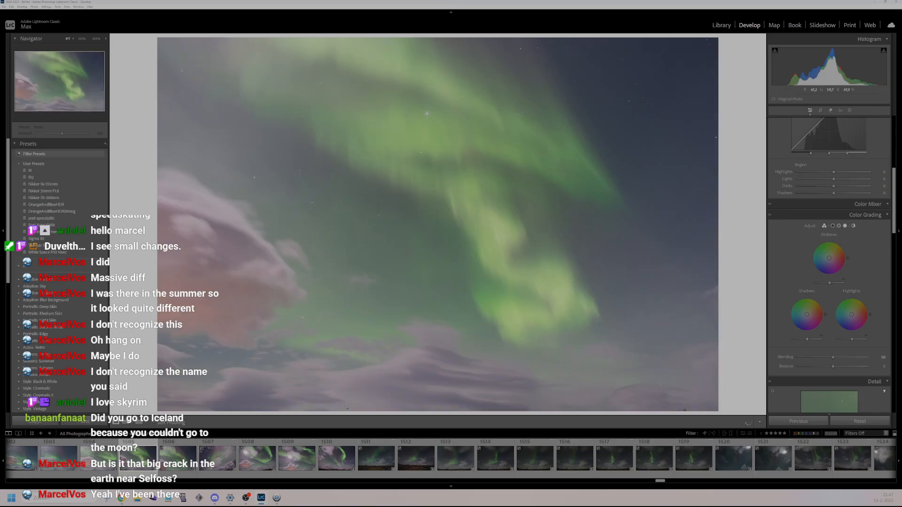
pyautogui.click(381, 464)
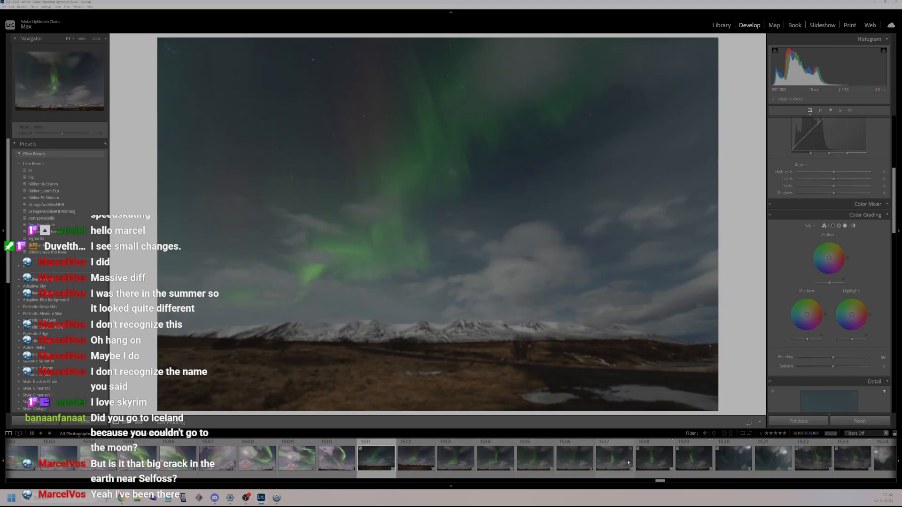
pyautogui.click(616, 466)
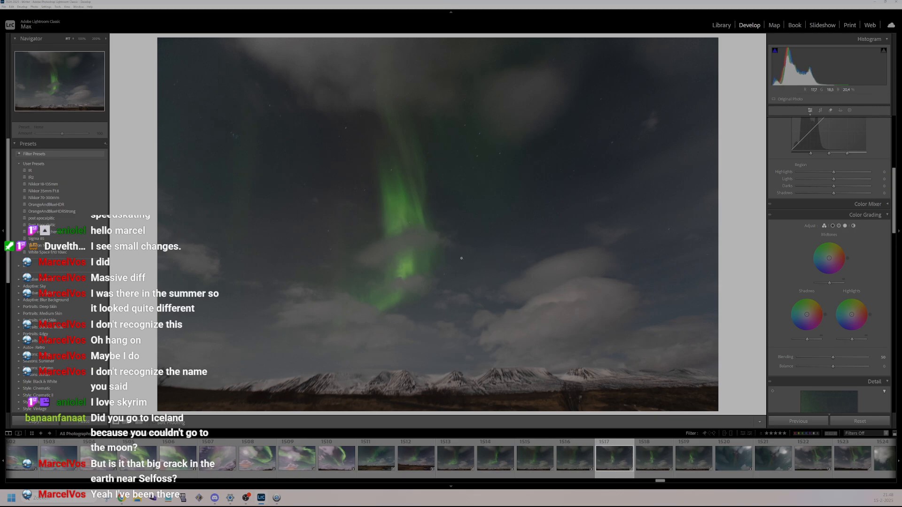
pyautogui.click(451, 375)
pyautogui.click(451, 374)
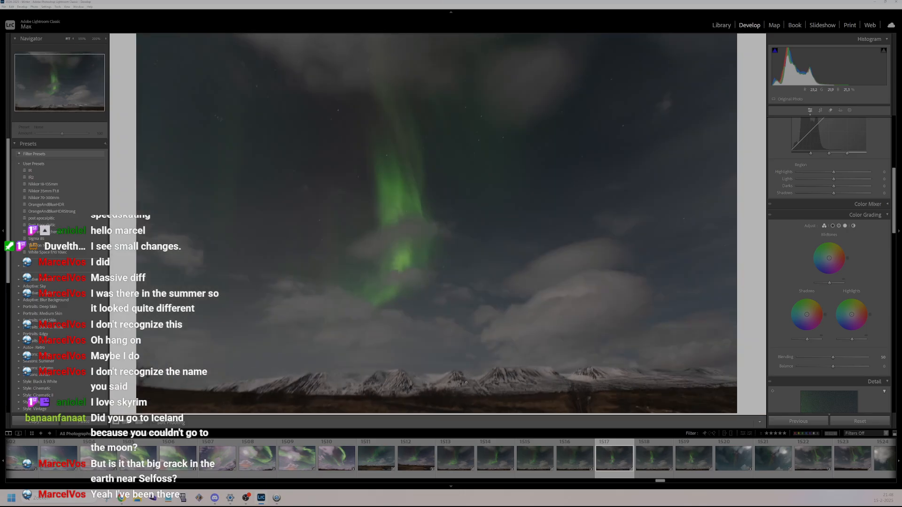
pyautogui.press('Right')
pyautogui.press('Right')
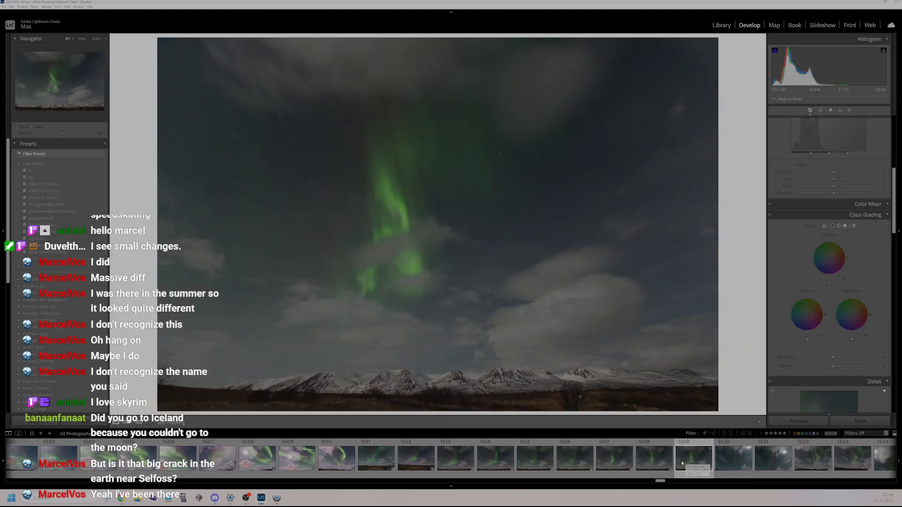
pyautogui.scroll(-5, 605, 455)
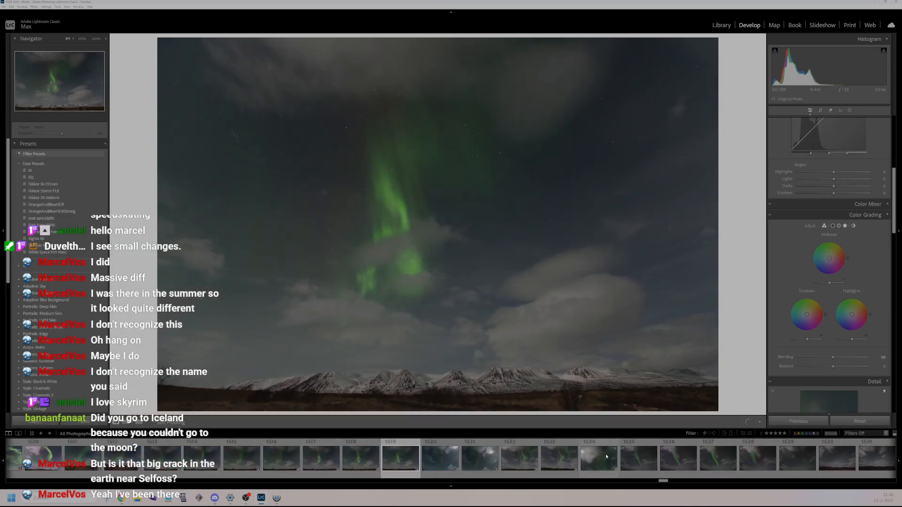
pyautogui.click(667, 467)
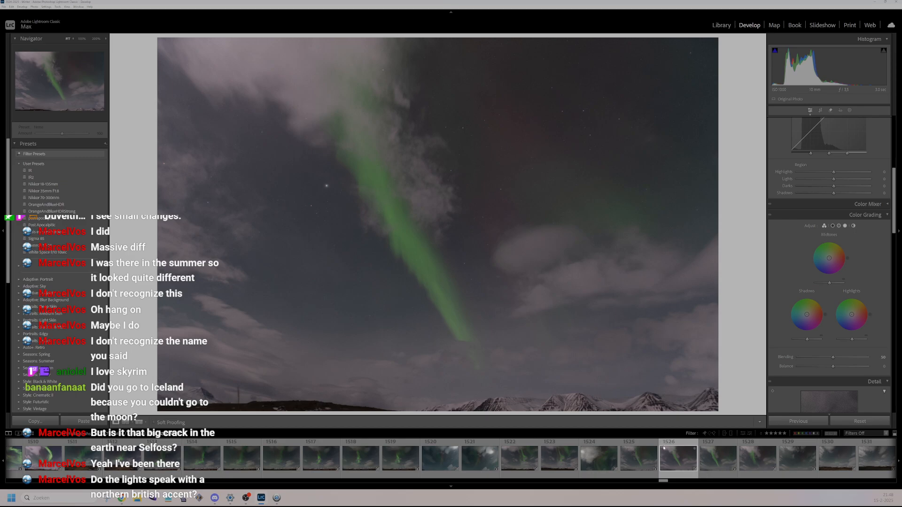
# - Return to the early part of the filmstrip and view the panorama and the edited snowy mountain photo
pyautogui.moveTo(662, 480); pyautogui.dragTo(40, 483)
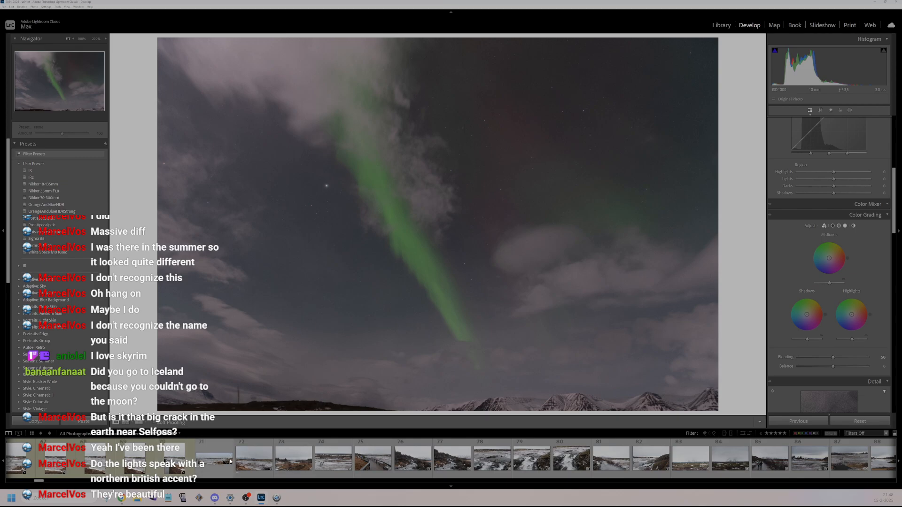
pyautogui.click(217, 449)
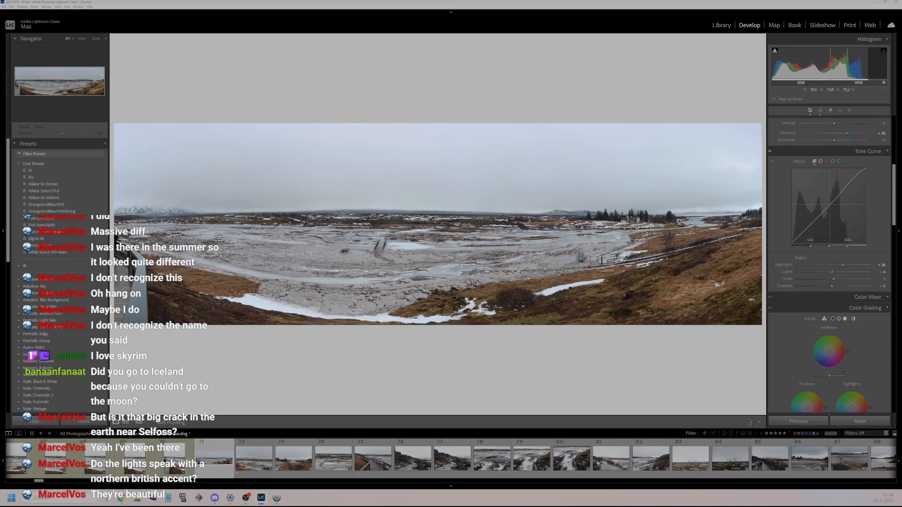
pyautogui.click(269, 458)
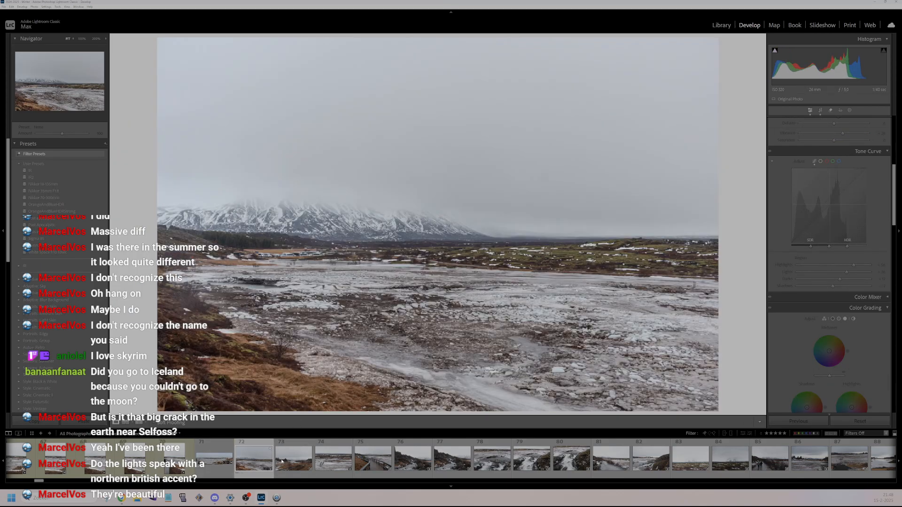
# - Open the photo of the lake with the bridge, enable HDR and set Highlights -45, Shadows +43, Whites +27 and Blacks -52
pyautogui.click(289, 461)
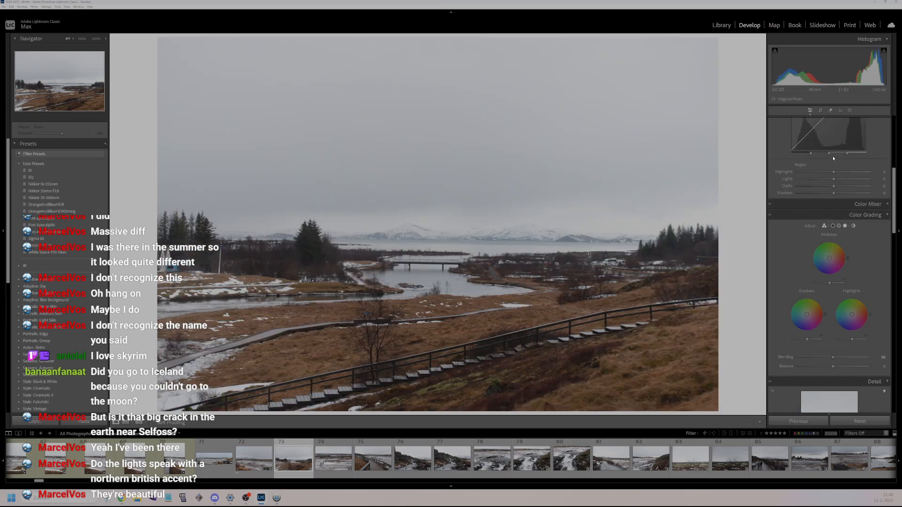
pyautogui.scroll(5, 850, 164)
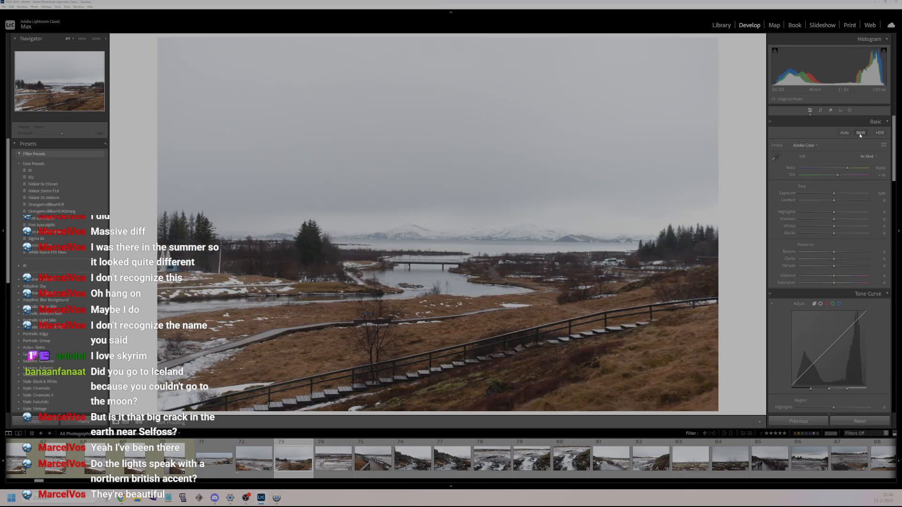
pyautogui.click(881, 133)
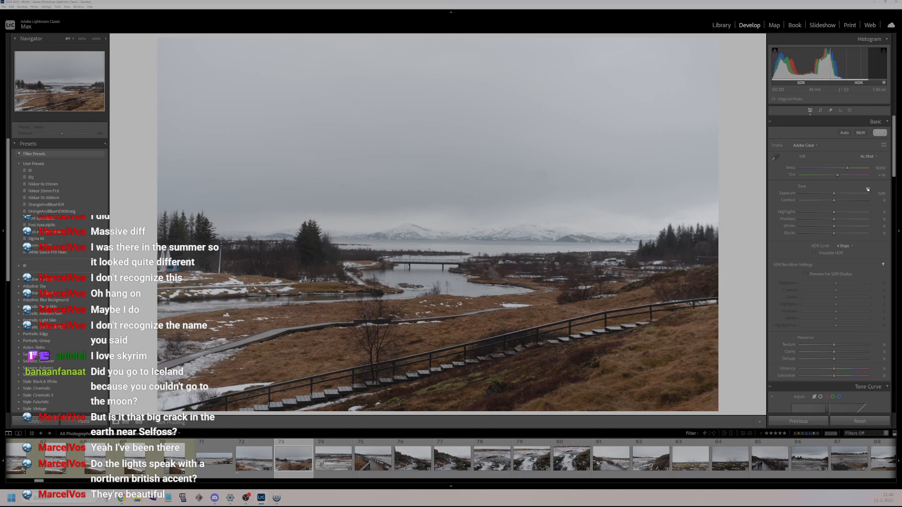
pyautogui.click(847, 219)
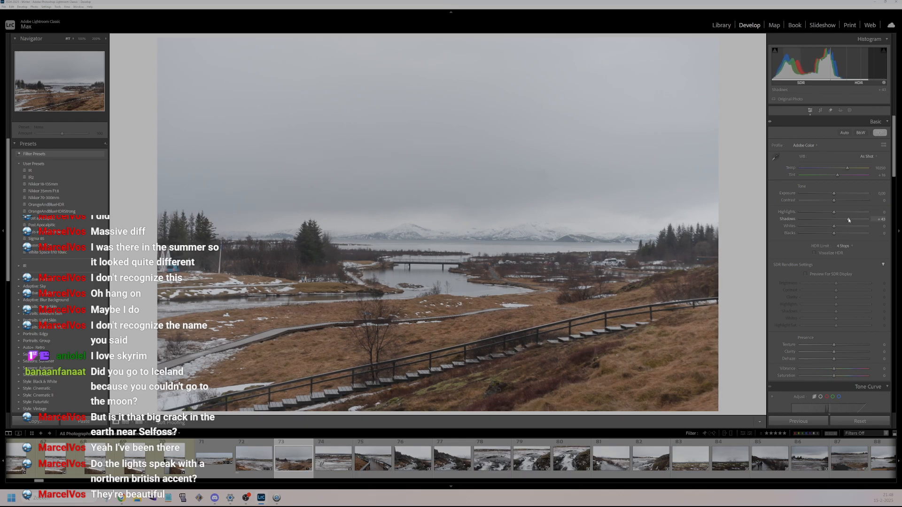
pyautogui.click(847, 226)
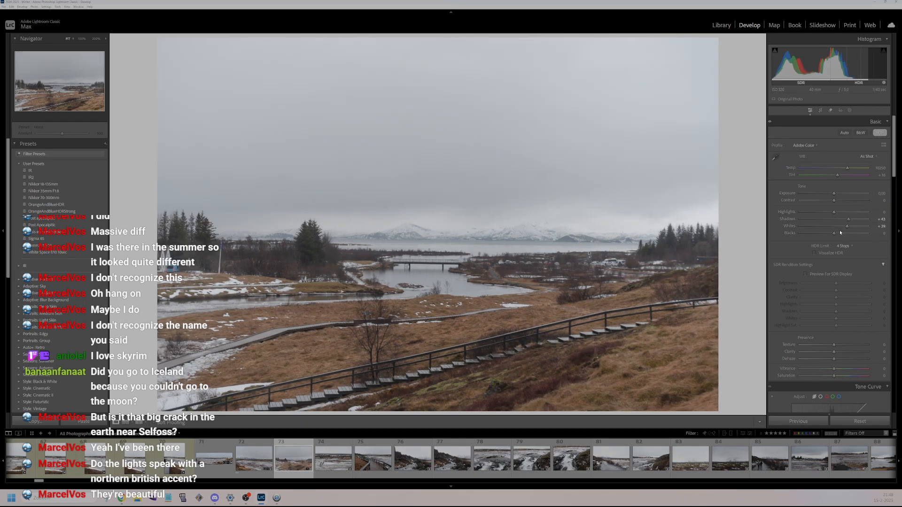
pyautogui.moveTo(843, 229); pyautogui.dragTo(817, 233)
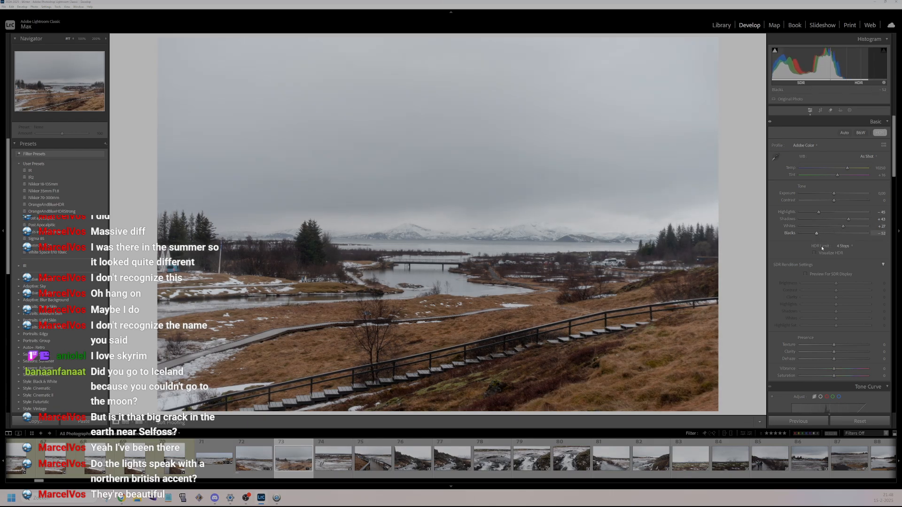
# - Slightly raise the lake photo's Texture, set Clarity +18 and Vibrance +31, and set tone curve Highlights +12, Lights +17, Darks 0 and Shadows -8
pyautogui.moveTo(834, 352); pyautogui.dragTo(836, 352)
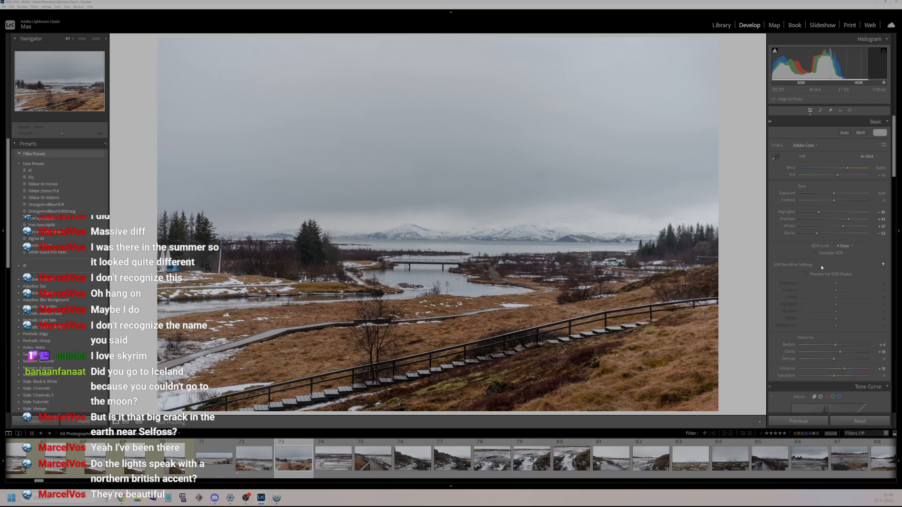
pyautogui.scroll(-8, 827, 282)
pyautogui.moveTo(834, 265); pyautogui.dragTo(830, 287)
pyautogui.doubleClick(829, 280)
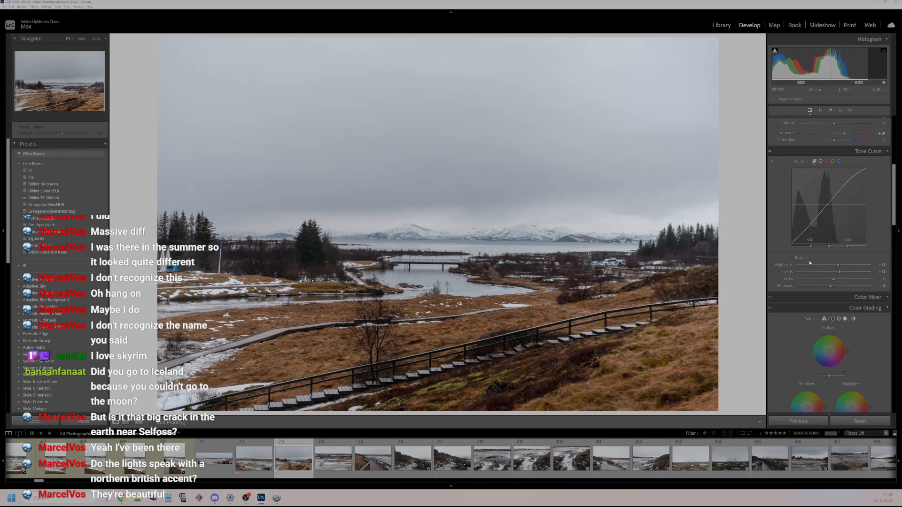
# - Inspect the lake photo's distant mountains and car park up close, then review its develop settings at full view
pyautogui.click(606, 233)
pyautogui.moveTo(614, 234); pyautogui.dragTo(589, 248)
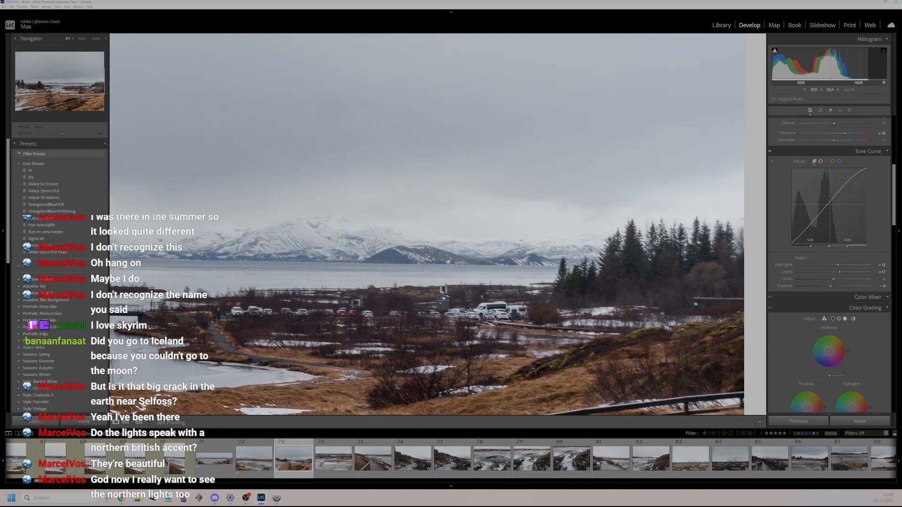
pyautogui.click(590, 249)
pyautogui.scroll(-5, 833, 275)
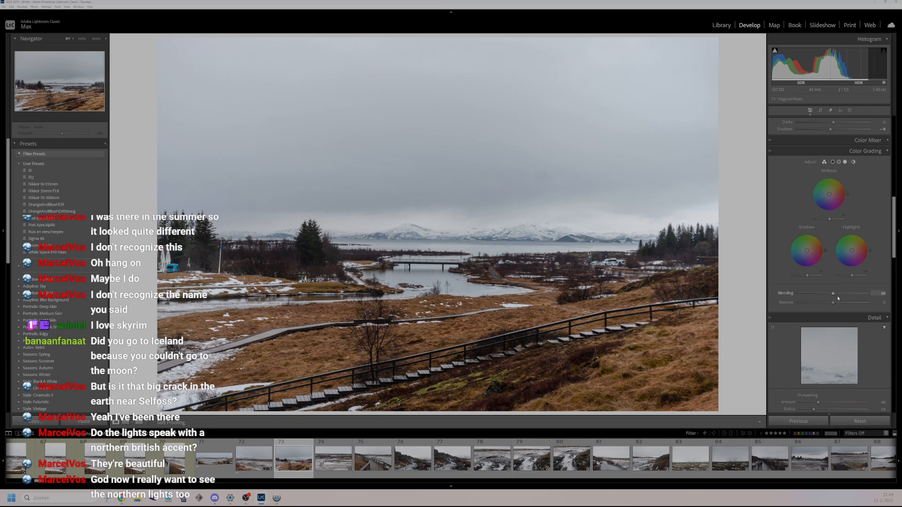
pyautogui.scroll(6, 818, 295)
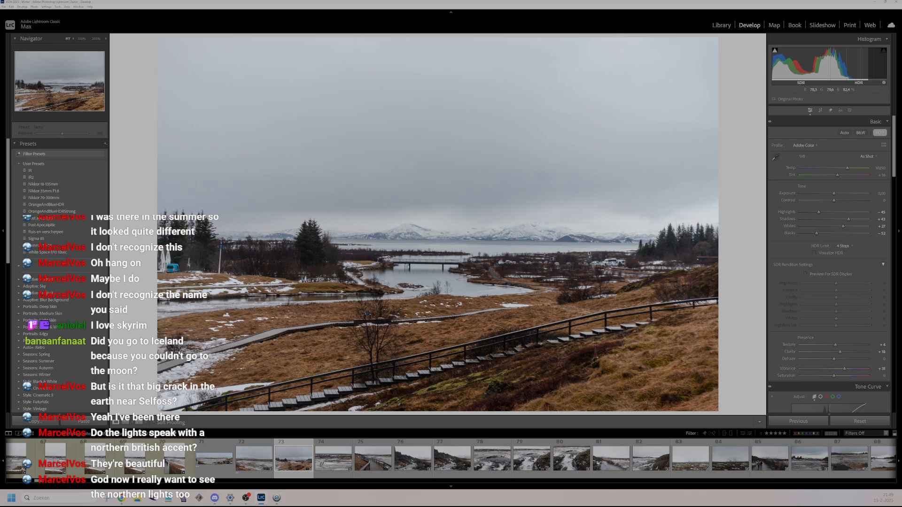
# - Straighten the lake photo to an angle of about -0.45, apply the crop and rate the photo 2 stars
pyautogui.click(821, 110)
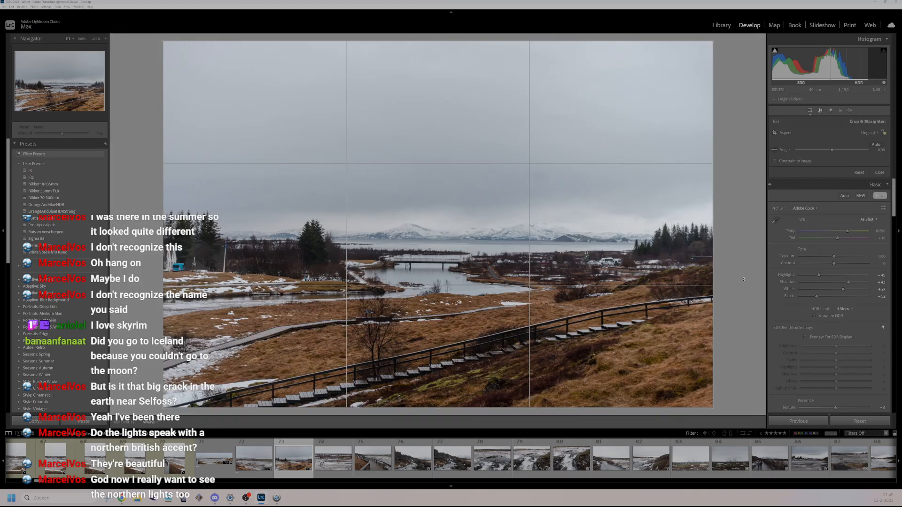
pyautogui.click(880, 172)
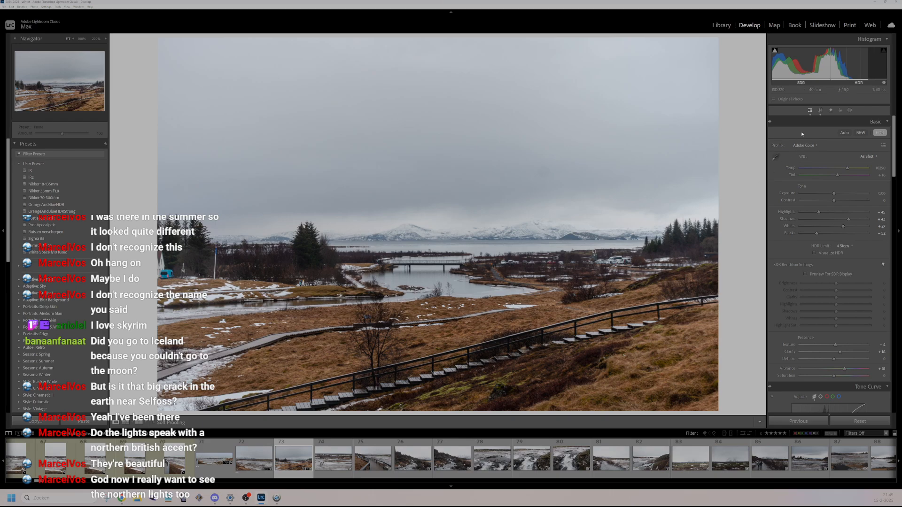
pyautogui.click(820, 110)
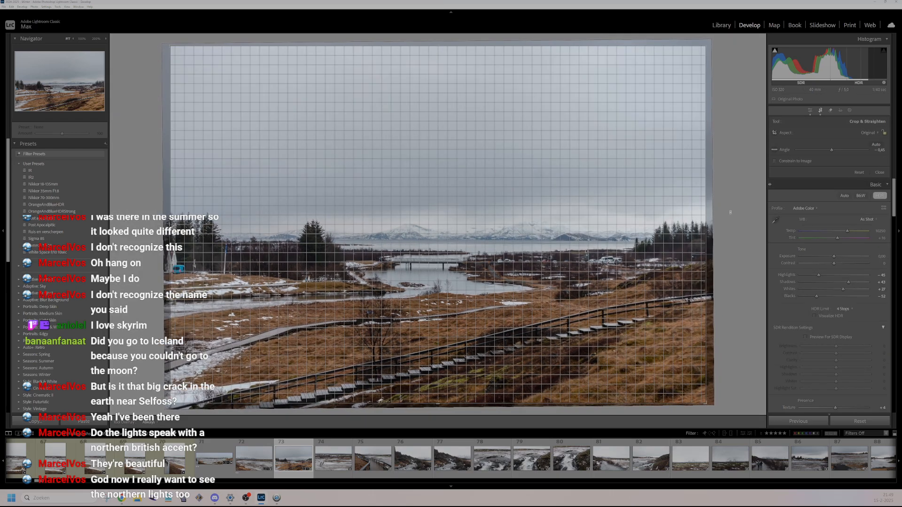
pyautogui.click(878, 173)
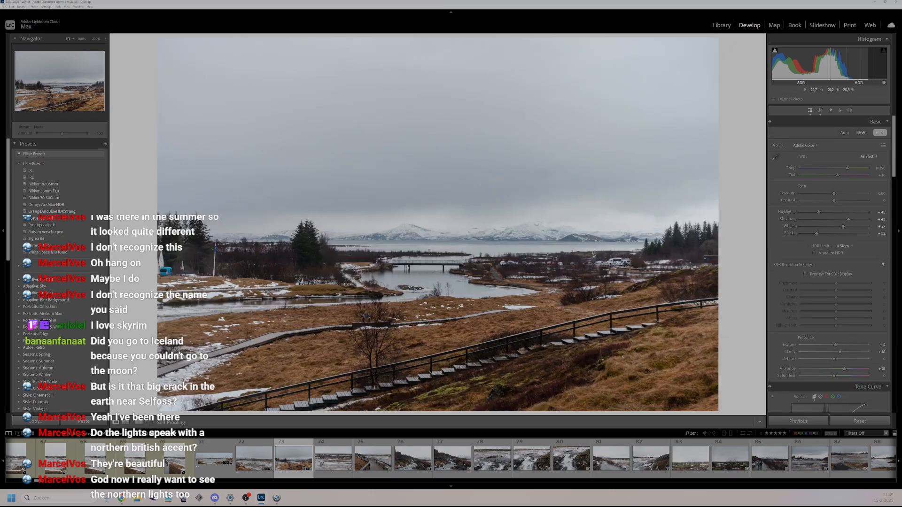
pyautogui.press('2')
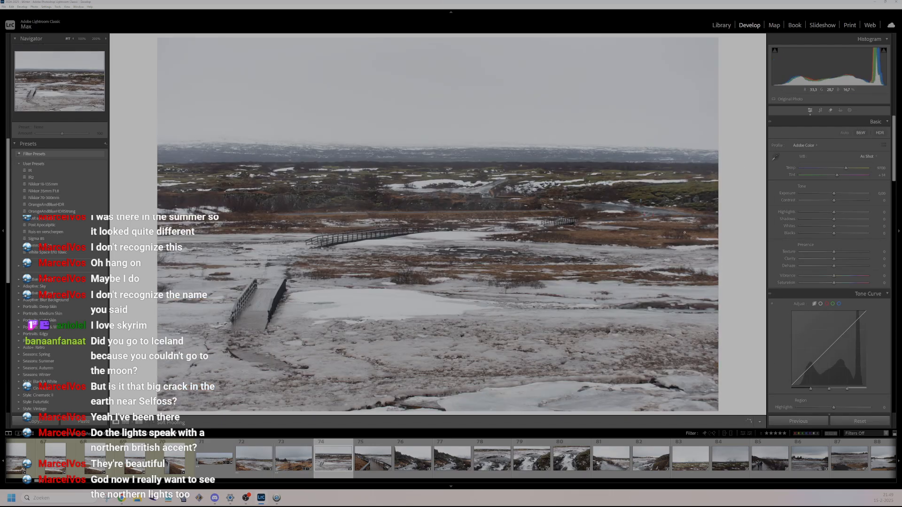
# - On the snowy footbridge photo, set Highlights -15, Shadows +20, Whites +41, Blacks -22, Texture +27, Clarity +15 and Vibrance +34, and check the footbridges up close
pyautogui.moveTo(834, 219)
pyautogui.mouseDown()
pyautogui.moveTo(849, 219)
pyautogui.moveTo(830, 212)
pyautogui.moveTo(827, 233)
pyautogui.mouseUp()
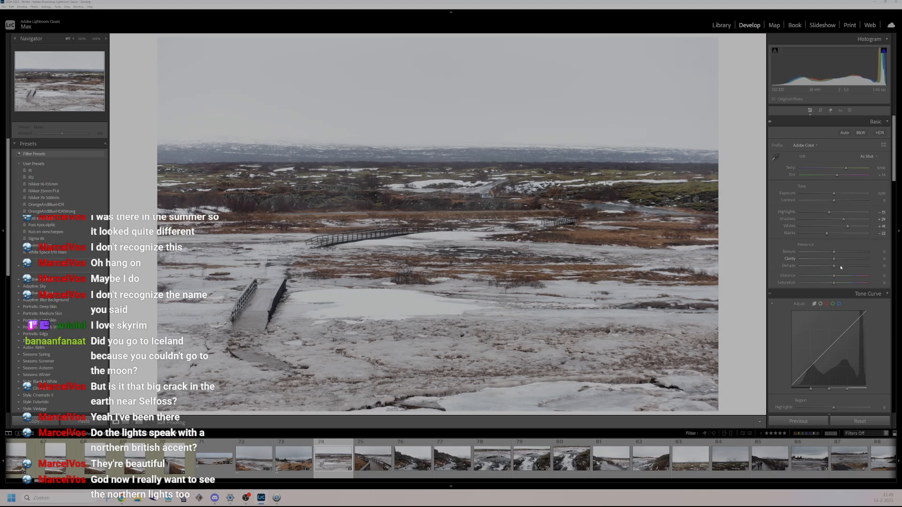
pyautogui.moveTo(834, 252); pyautogui.dragTo(841, 260)
pyautogui.click(538, 253)
pyautogui.moveTo(395, 329); pyautogui.dragTo(715, 143)
pyautogui.moveTo(220, 397); pyautogui.dragTo(394, 341)
pyautogui.moveTo(510, 94); pyautogui.dragTo(439, 254)
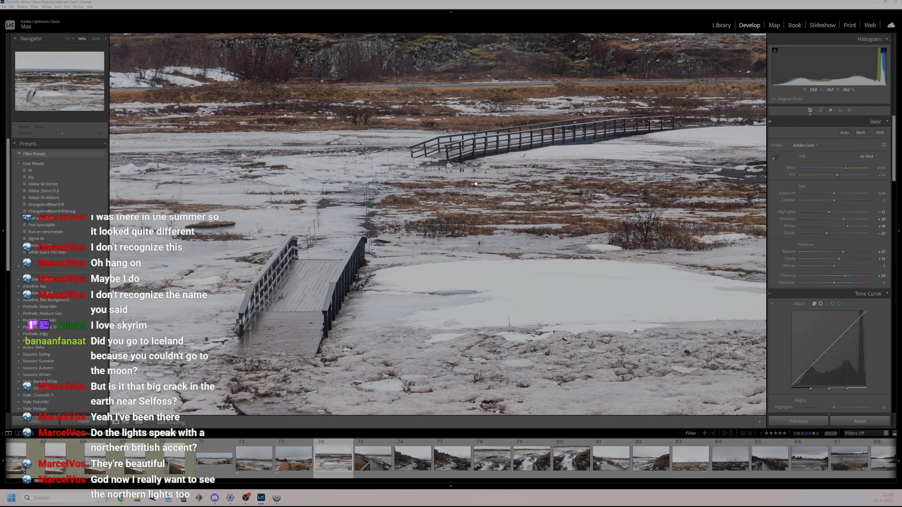
pyautogui.moveTo(476, 184); pyautogui.dragTo(396, 259)
pyautogui.click(396, 259)
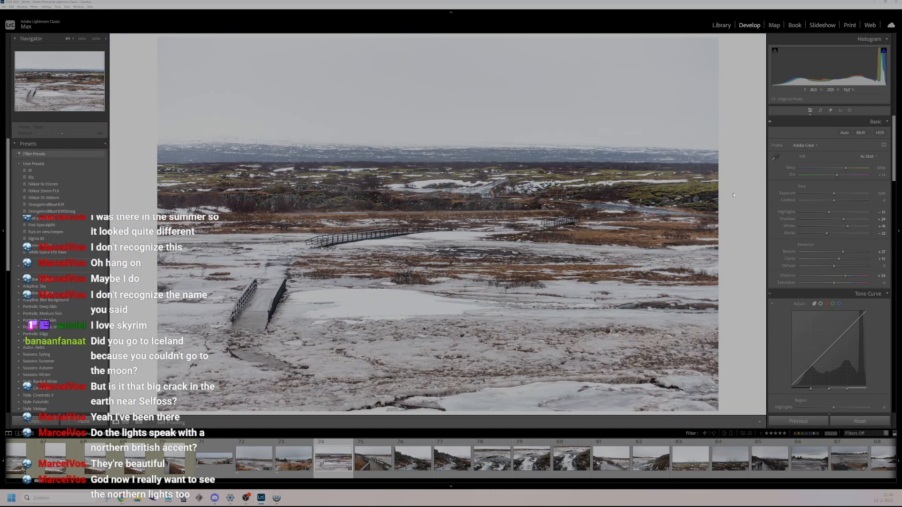
# - Enable HDR on the footbridge photo, set tone curve Highlights +46, Lights +33 and Shadows +18, and rate it 1 star
pyautogui.scroll(-5, 843, 252)
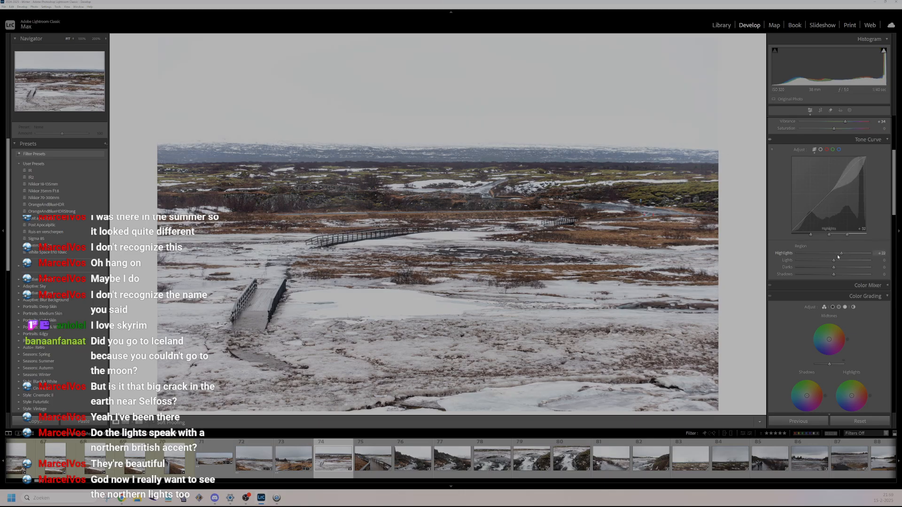
pyautogui.scroll(5, 890, 158)
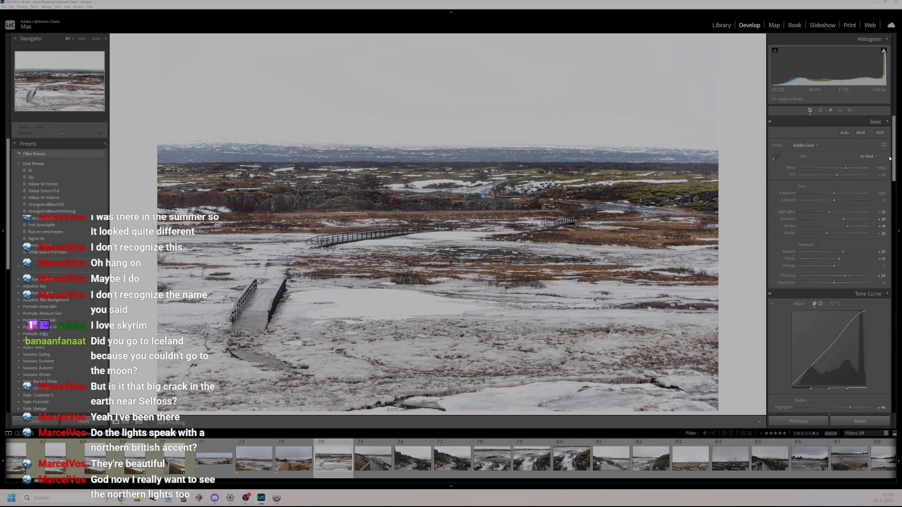
pyautogui.click(880, 134)
pyautogui.scroll(-7, 841, 188)
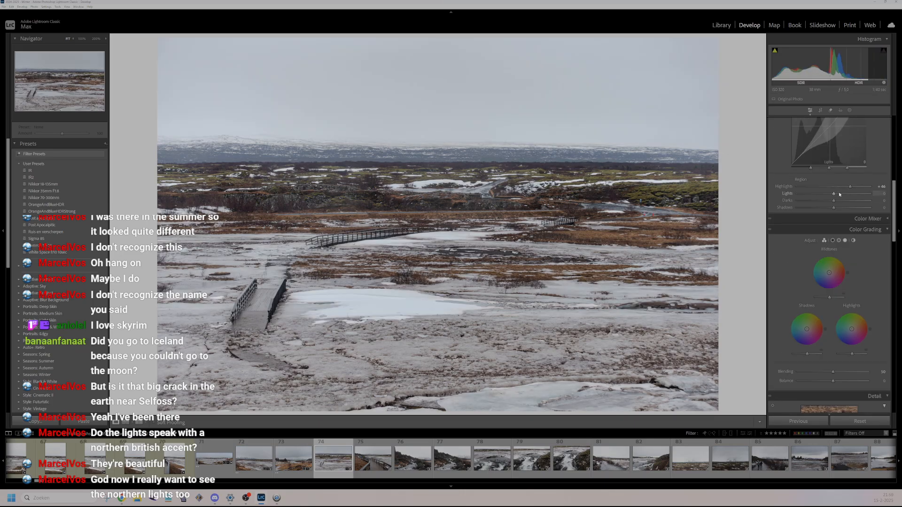
pyautogui.moveTo(839, 194); pyautogui.dragTo(843, 210)
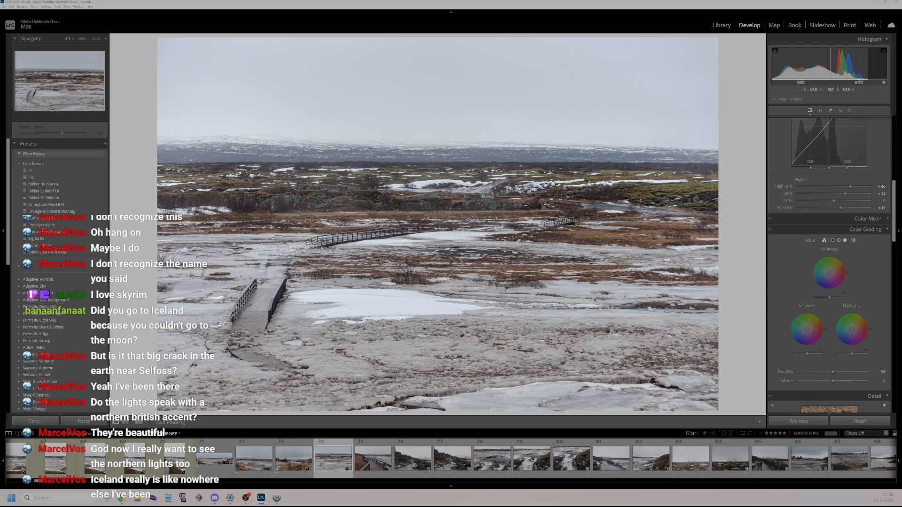
pyautogui.press('1')
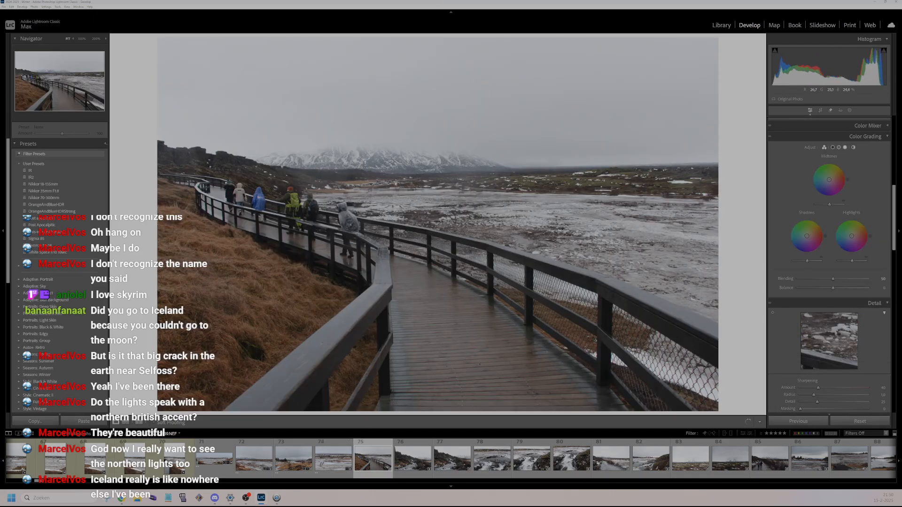
# - Enable HDR on the wooden walkway photo and set Highlights +21, Shadows +29, Whites +35, Texture +22, Clarity +24 and Vibrance +37
pyautogui.scroll(3, 830, 217)
pyautogui.scroll(3, 830, 217)
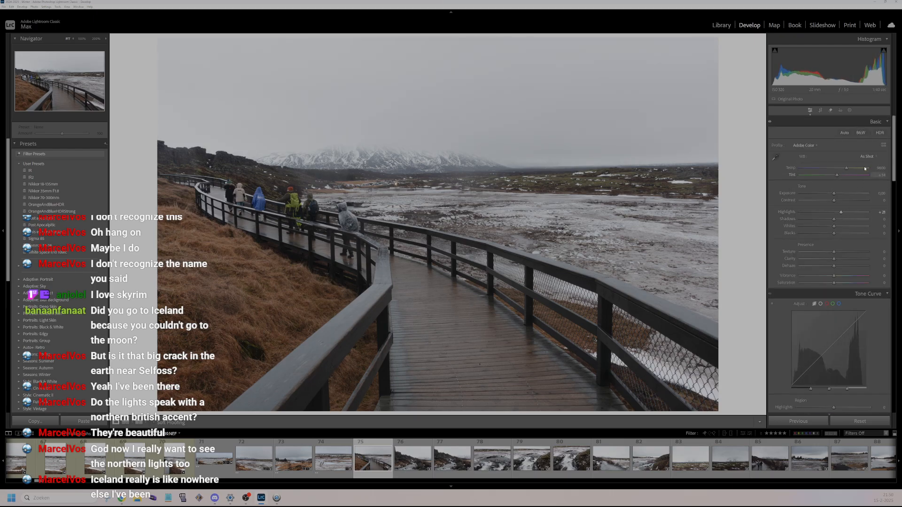
pyautogui.click(880, 132)
pyautogui.moveTo(834, 220); pyautogui.dragTo(844, 220)
pyautogui.click(846, 226)
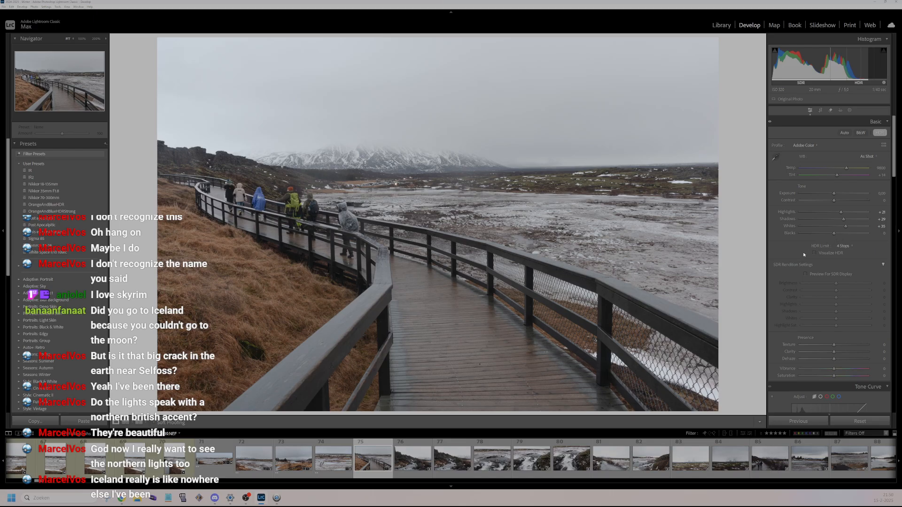
pyautogui.scroll(-2, 810, 256)
pyautogui.moveTo(834, 266); pyautogui.dragTo(847, 291)
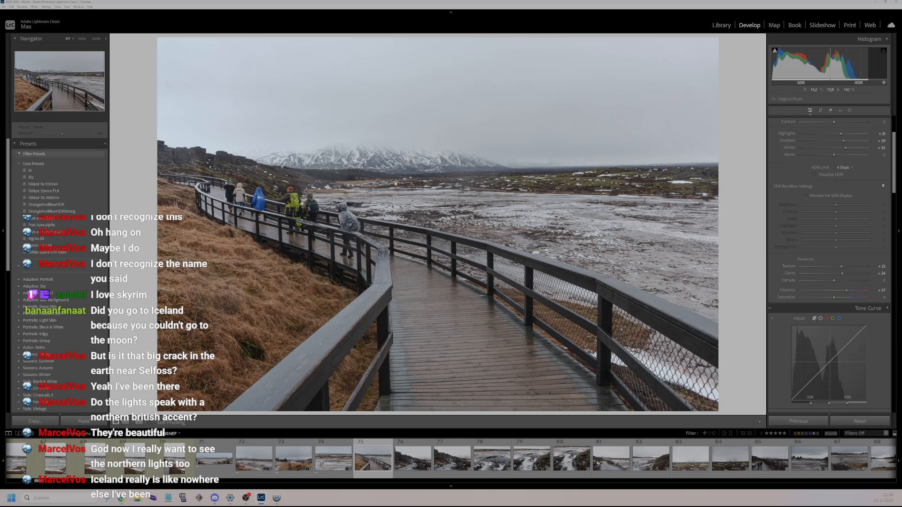
# - Open the rocky river photo, enable HDR and set Highlights +38, Shadows +40, Whites +43, Blacks -5, Texture +20, Clarity +22 and Vibrance +29
pyautogui.press('Right')
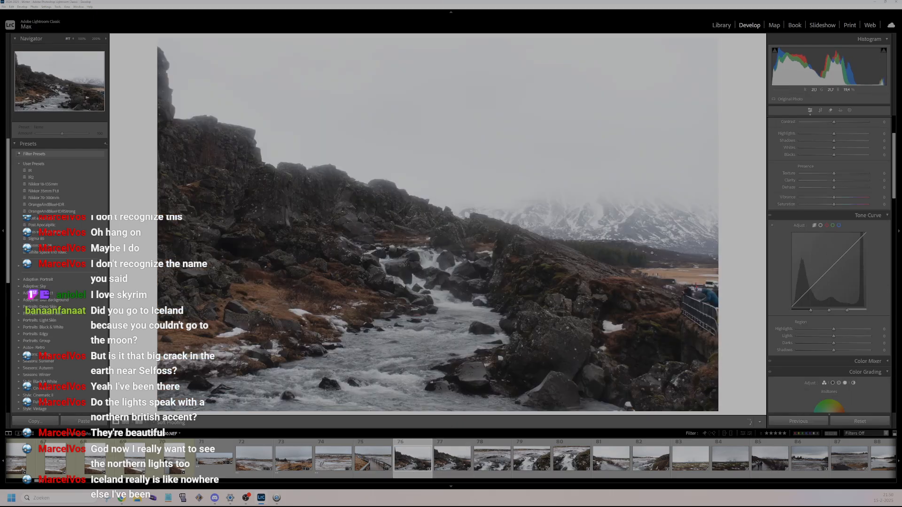
pyautogui.click(880, 133)
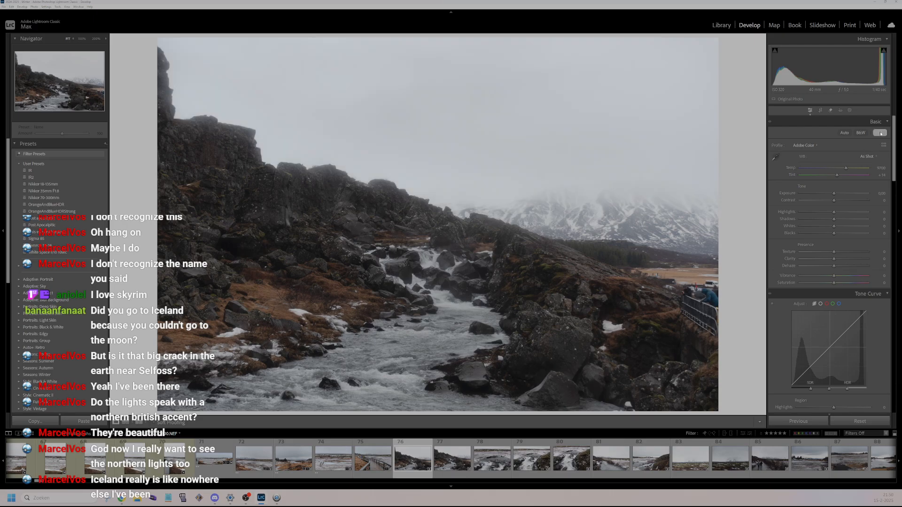
pyautogui.moveTo(834, 219)
pyautogui.mouseDown()
pyautogui.moveTo(852, 222)
pyautogui.moveTo(848, 212)
pyautogui.moveTo(833, 236)
pyautogui.mouseUp()
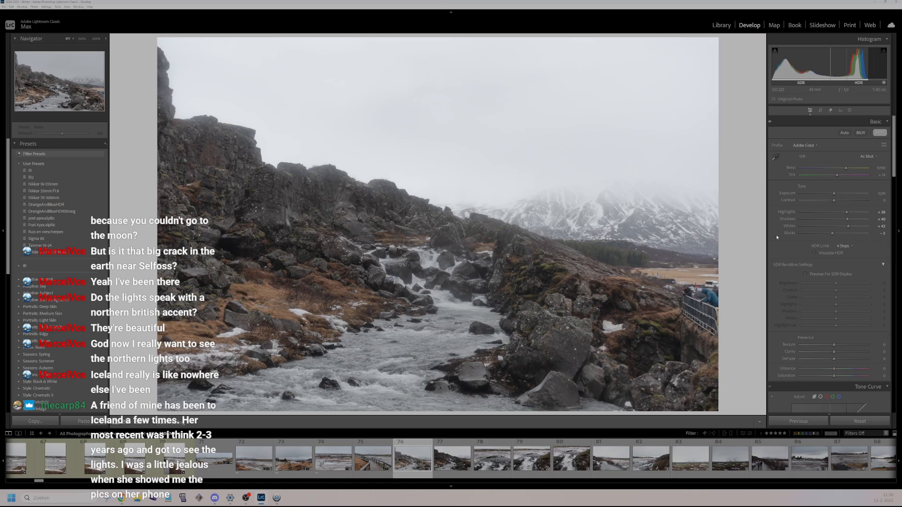
pyautogui.moveTo(834, 369); pyautogui.dragTo(841, 347)
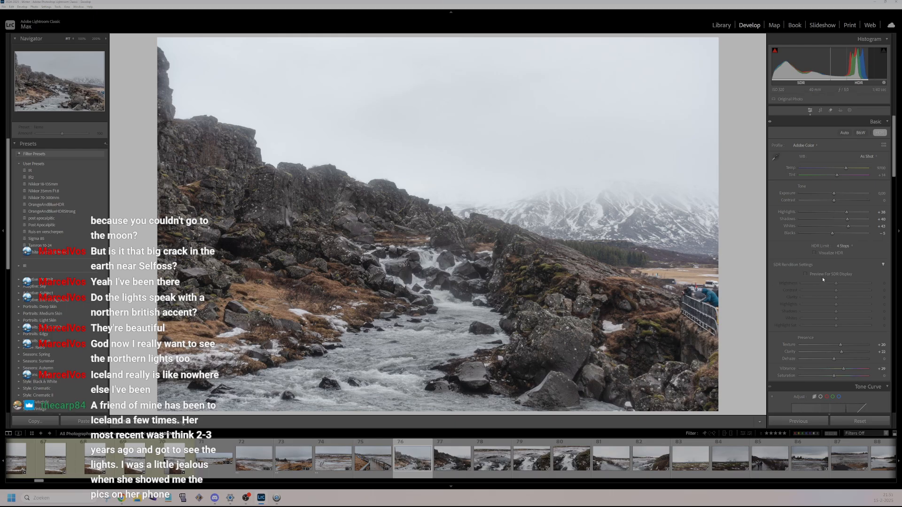
# - Set the rocky river photo's tone curve Highlights +11, Lights -7, Darks -3 and Shadows -8, and rate it 2 stars
pyautogui.scroll(-5, 837, 291)
pyautogui.moveTo(834, 265); pyautogui.dragTo(830, 286)
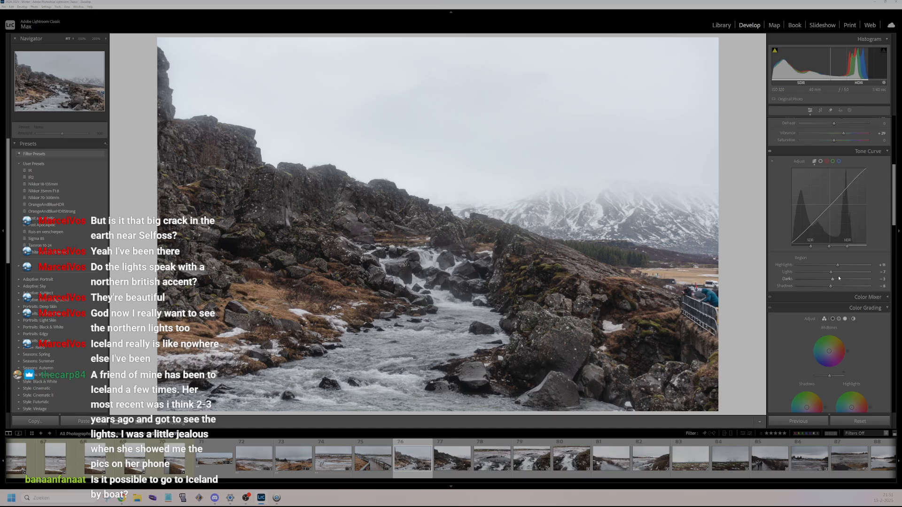
pyautogui.scroll(-3, 832, 235)
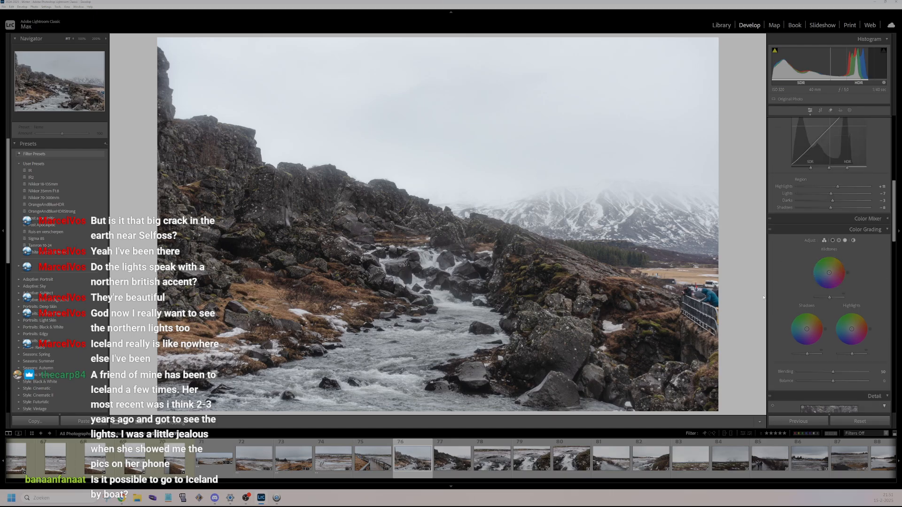
pyautogui.press('2')
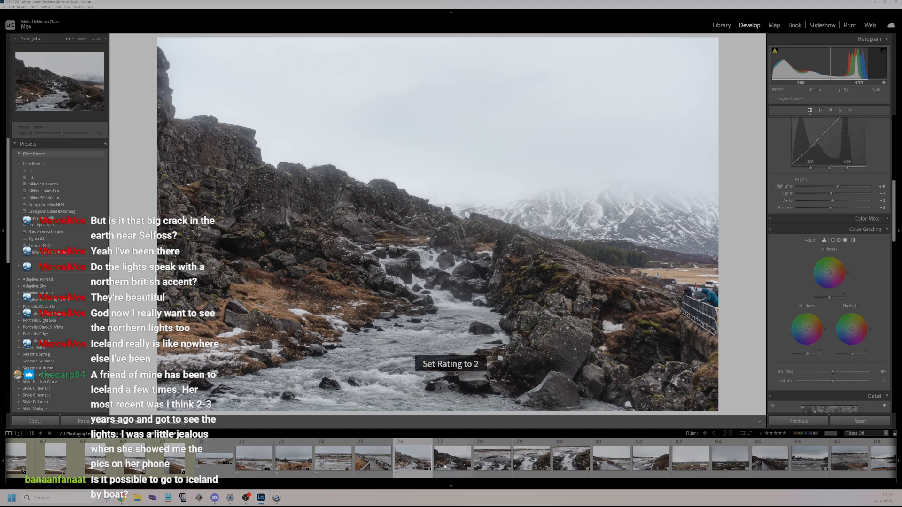
# - Sync the develop settings of the edited rocky river photo to the similar river photo beside it and open that photo
pyautogui.click(444, 467)
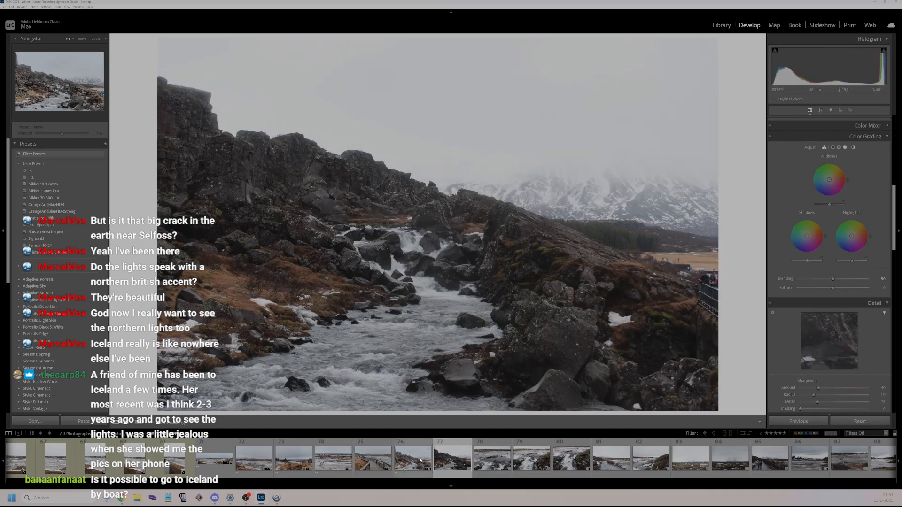
pyautogui.click(422, 462)
pyautogui.keyDown('ctrl'); pyautogui.click(447, 460); pyautogui.keyUp('ctrl')
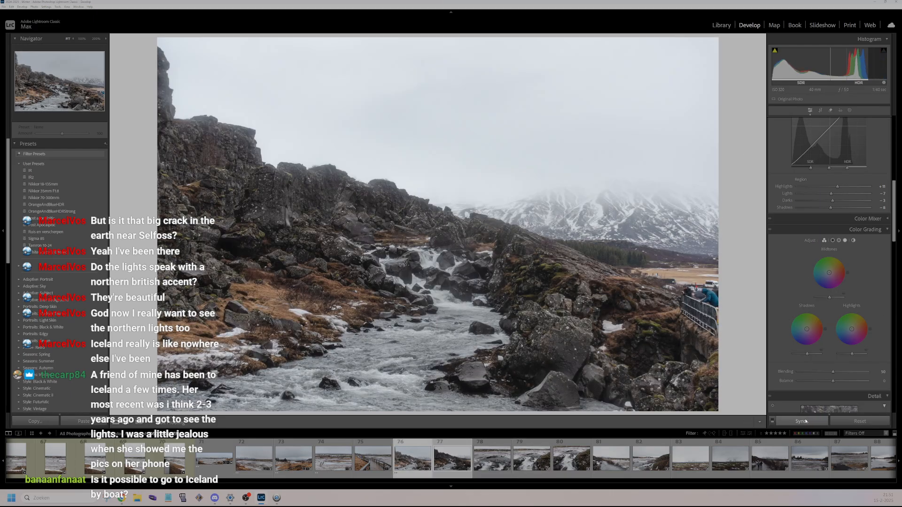
pyautogui.click(808, 421)
pyautogui.click(339, 476)
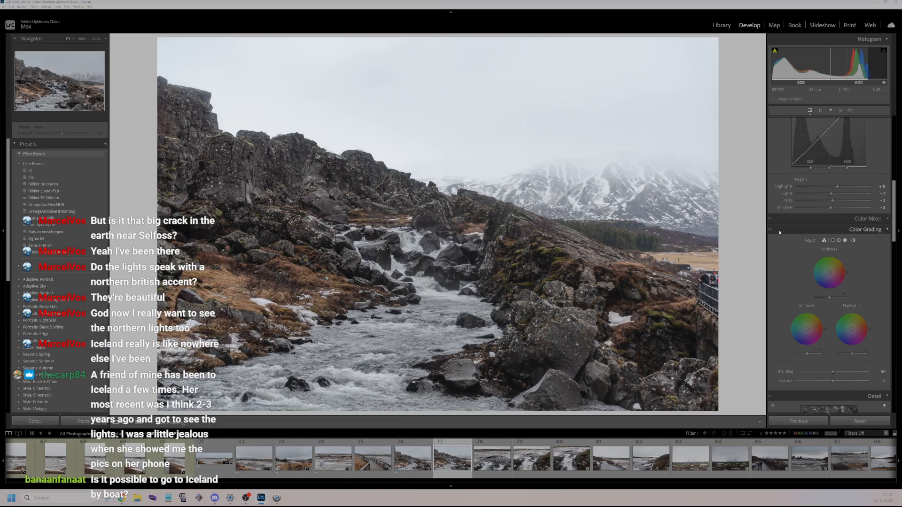
# - Straighten the second river photo to an angle of about 0.59, set Highlights +14 and give it a rating of 0
pyautogui.scroll(5, 845, 192)
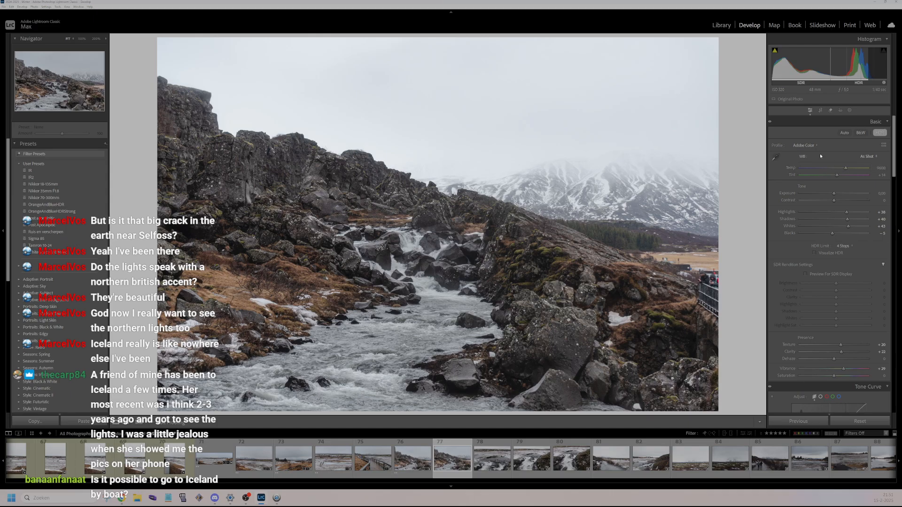
pyautogui.click(820, 110)
pyautogui.moveTo(734, 196); pyautogui.dragTo(747, 198)
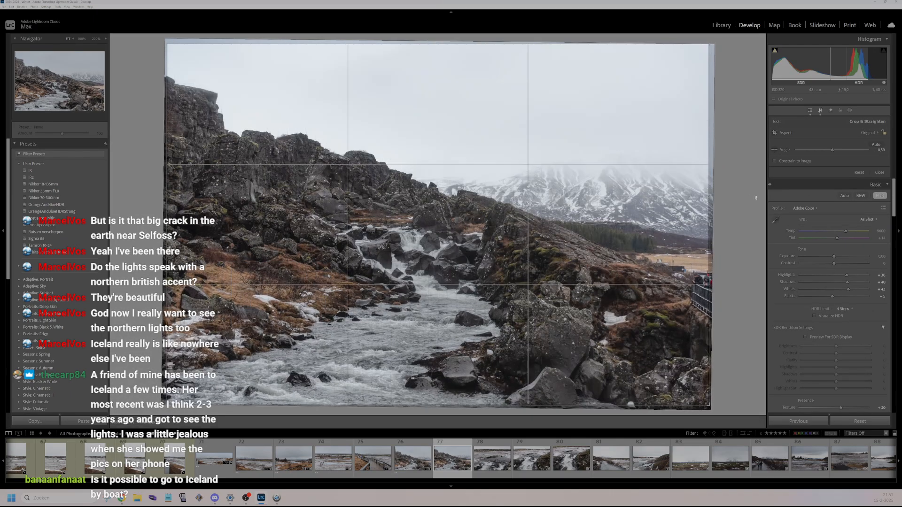
pyautogui.click(878, 173)
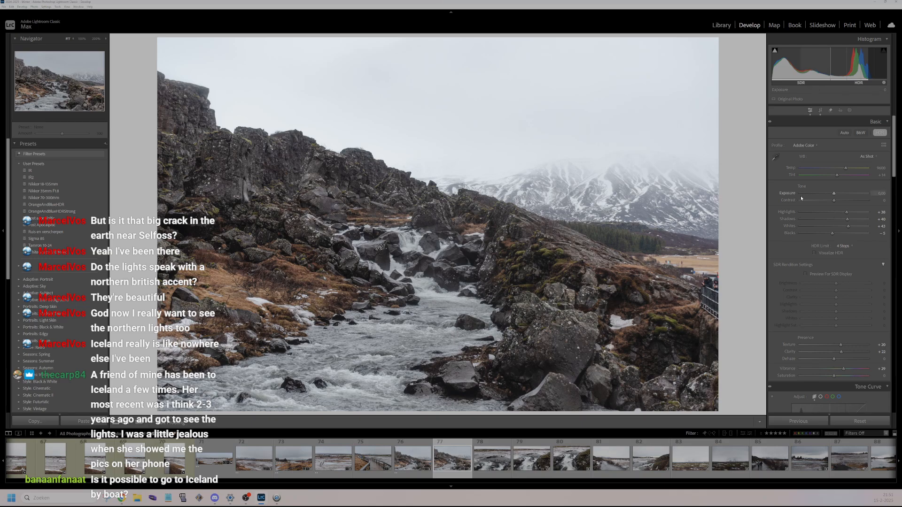
pyautogui.moveTo(845, 212); pyautogui.dragTo(838, 212)
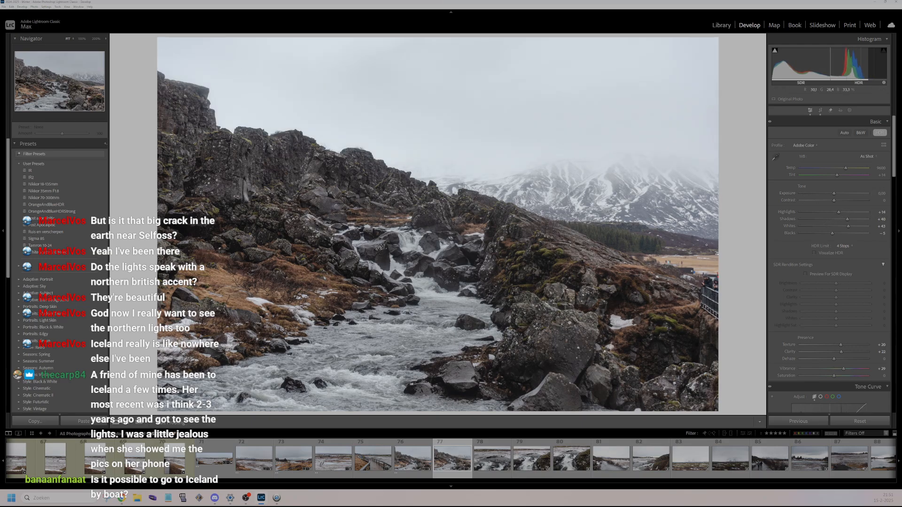
pyautogui.press('0')
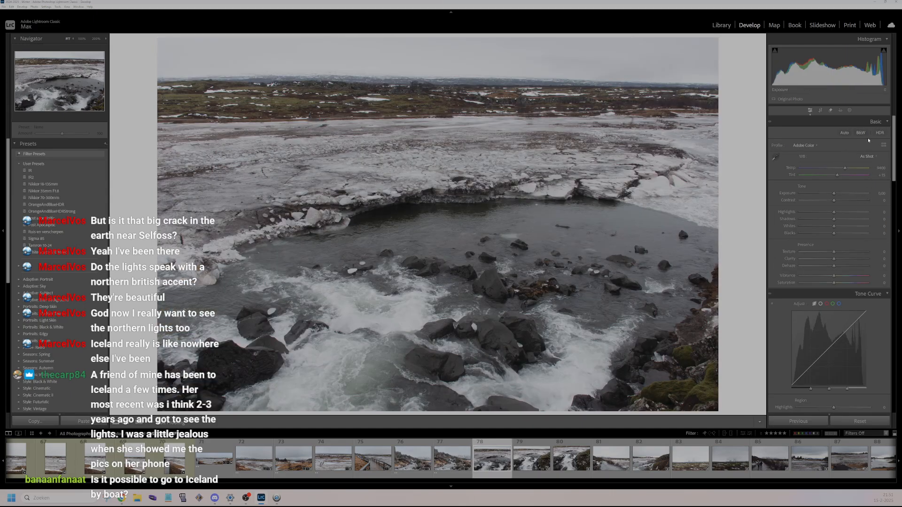
# - Enable HDR on the icy river pool photo and set Exposure +0.66, Highlights +4, Shadows +34, Whites +66, Blacks -34, Texture +43, Clarity +27 and Vibrance +35
pyautogui.click(882, 133)
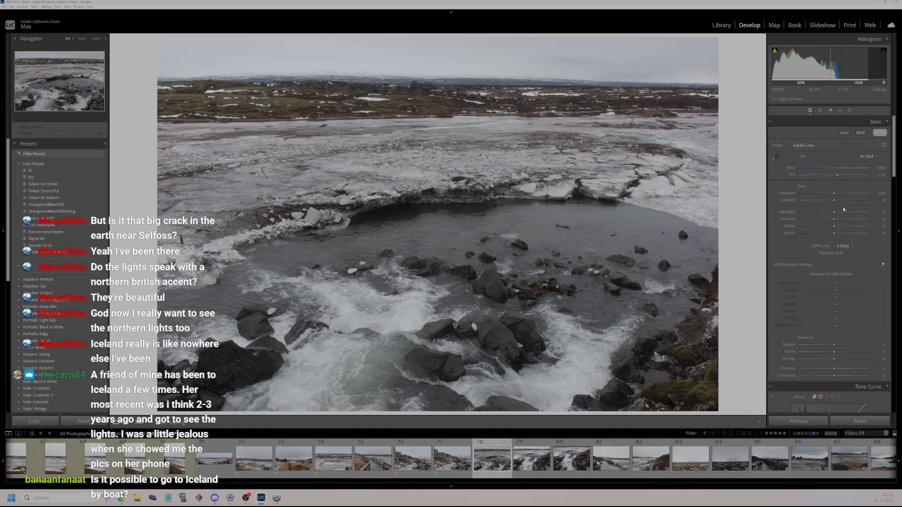
pyautogui.moveTo(834, 194); pyautogui.dragTo(839, 195)
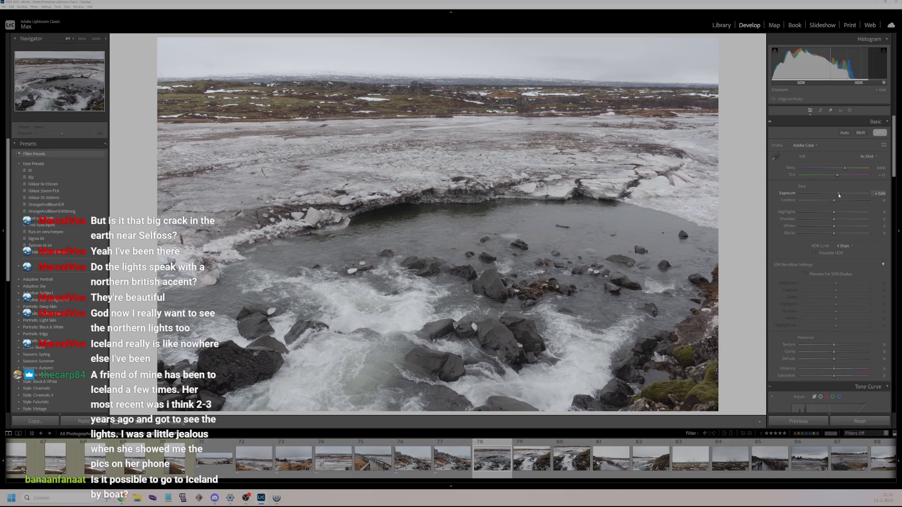
pyautogui.click(851, 212)
pyautogui.click(851, 219)
pyautogui.moveTo(851, 220)
pyautogui.mouseDown()
pyautogui.moveTo(844, 227)
pyautogui.moveTo(857, 227)
pyautogui.moveTo(822, 236)
pyautogui.moveTo(835, 216)
pyautogui.mouseUp()
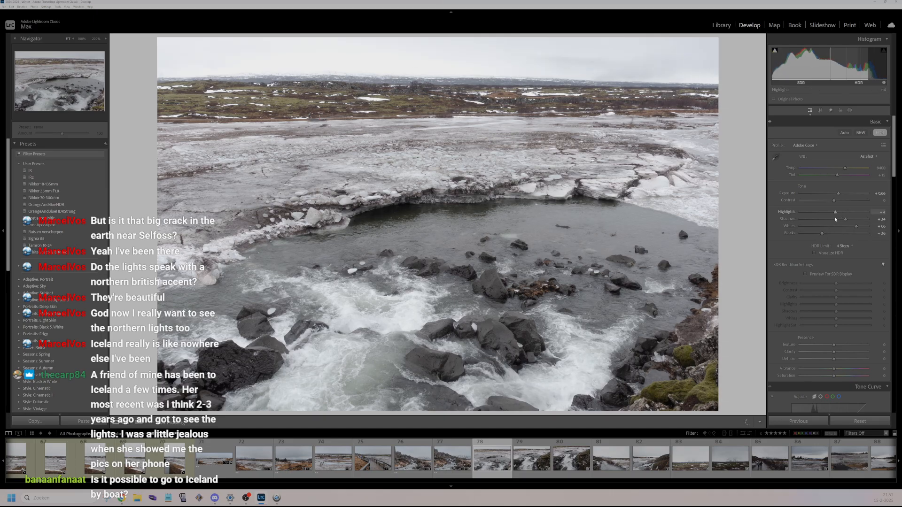
pyautogui.moveTo(834, 368); pyautogui.dragTo(840, 346)
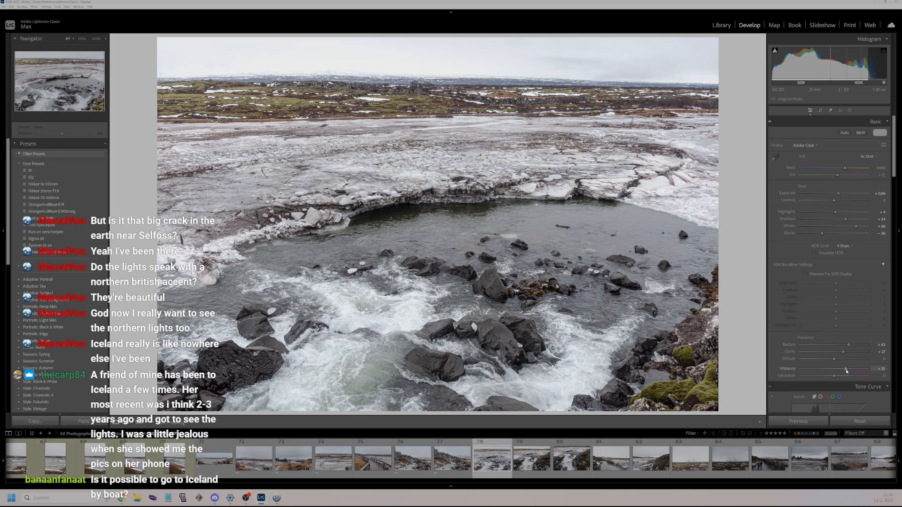
# - Set the icy river pool photo's tone curve to Highlights -21, Lights +1, Darks +3 and Shadows -16, and rate it 2 stars
pyautogui.scroll(-5, 824, 306)
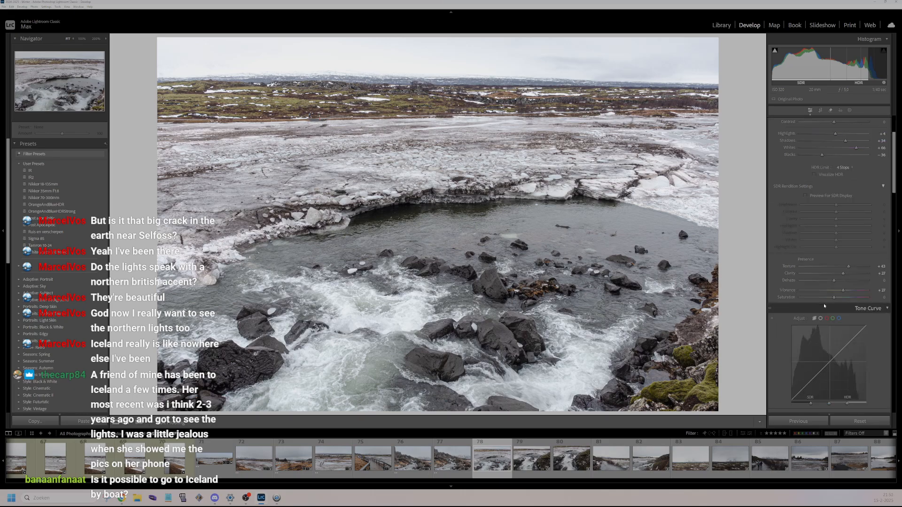
pyautogui.moveTo(834, 343); pyautogui.dragTo(844, 343)
pyautogui.moveTo(834, 351); pyautogui.dragTo(828, 368)
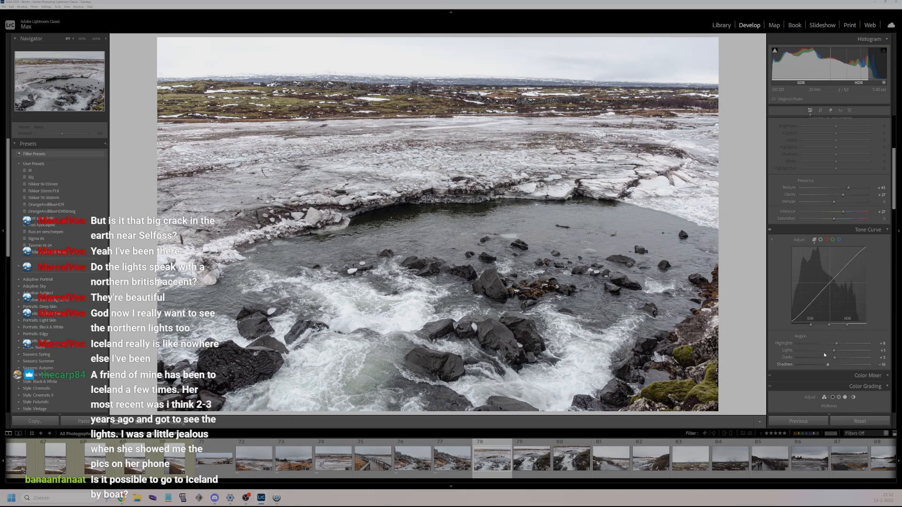
pyautogui.moveTo(828, 348); pyautogui.dragTo(827, 347)
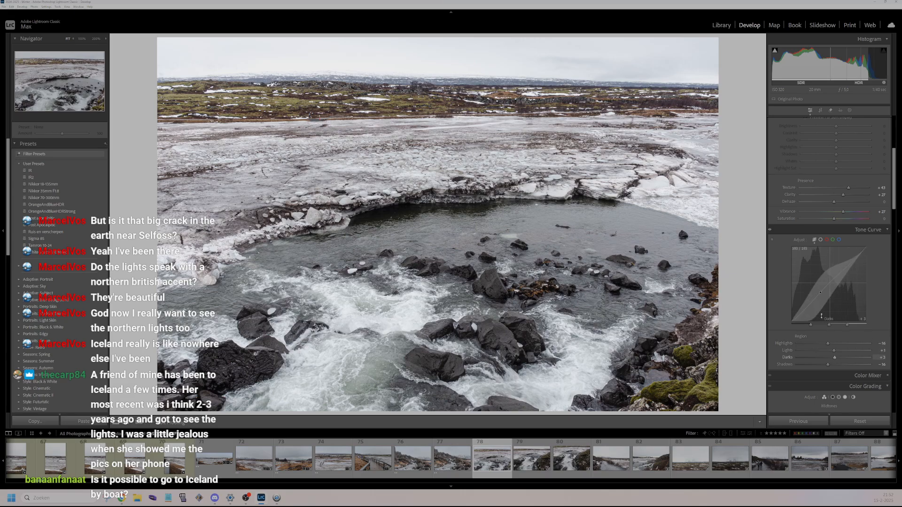
pyautogui.scroll(-3, 846, 286)
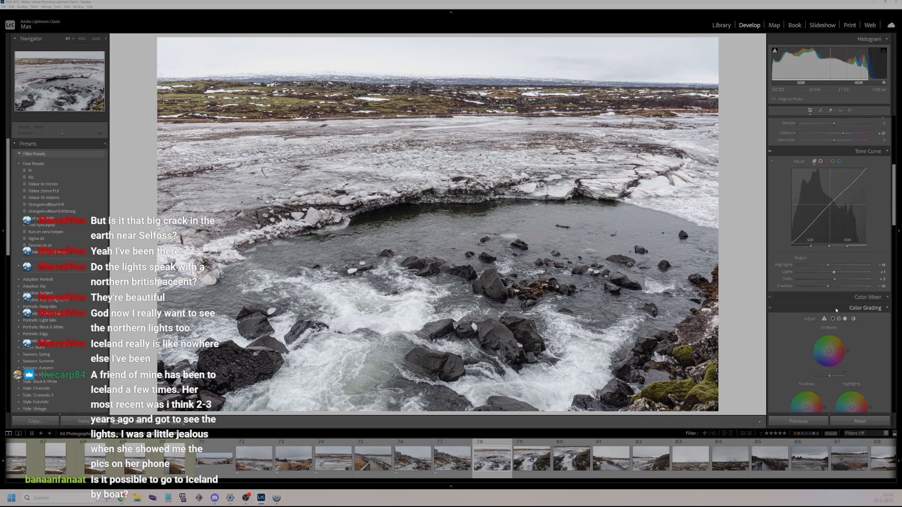
pyautogui.click(821, 266)
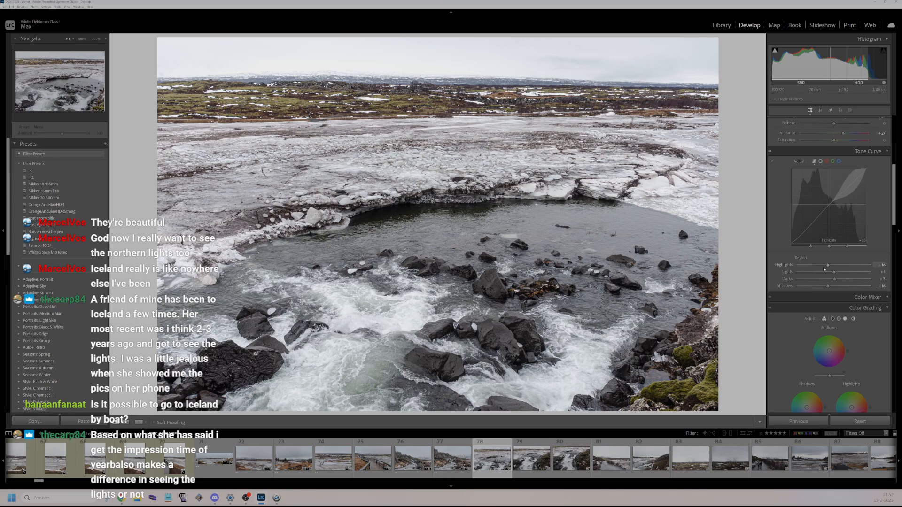
pyautogui.moveTo(821, 271); pyautogui.dragTo(826, 266)
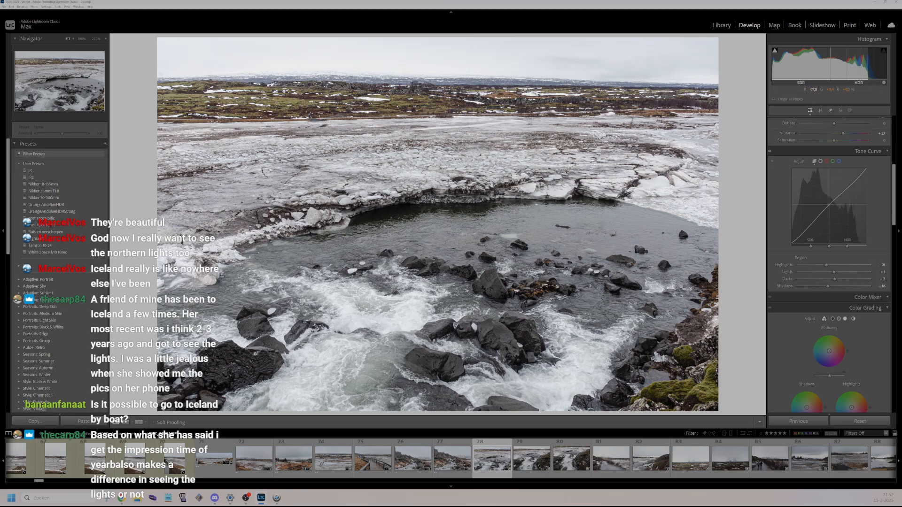
pyautogui.press('2')
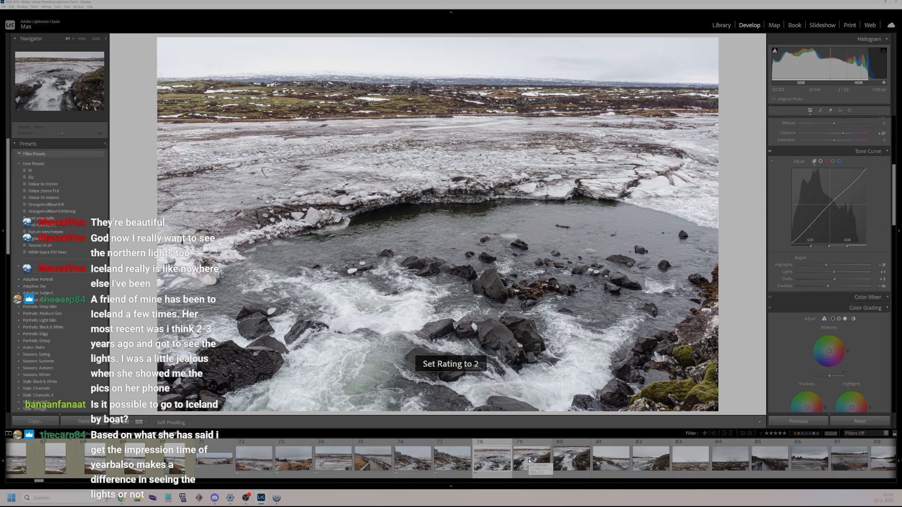
# - Open the next river photo with the mossy rocks, enable HDR and set Highlights -2, Shadows +50, Whites +41 and Blacks +10
pyautogui.click(531, 460)
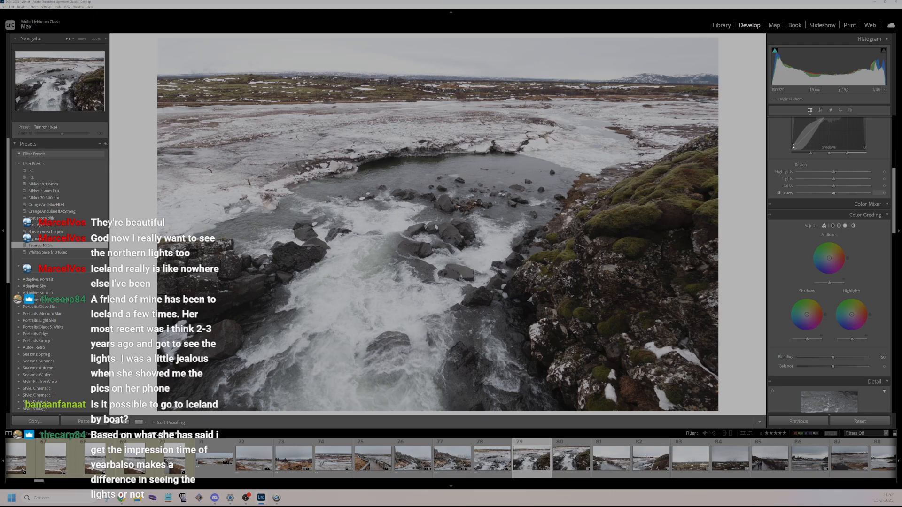
pyautogui.scroll(5, 844, 205)
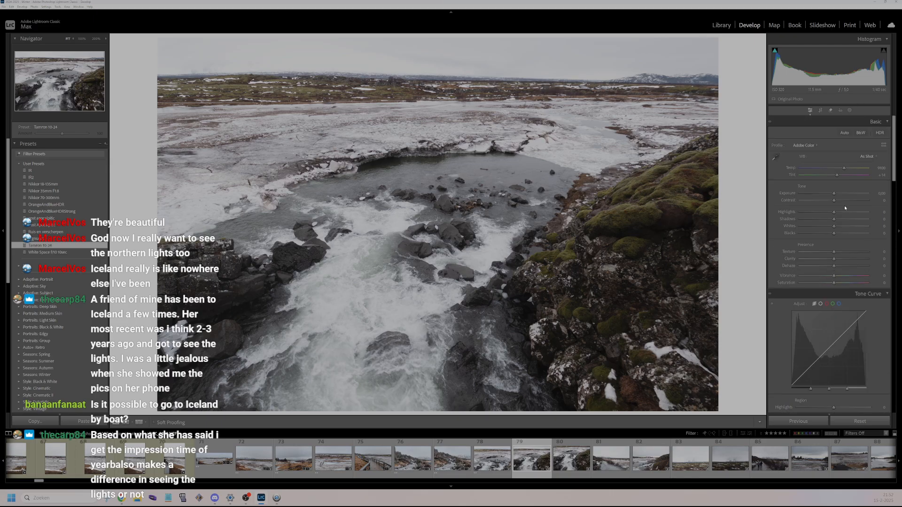
pyautogui.click(879, 134)
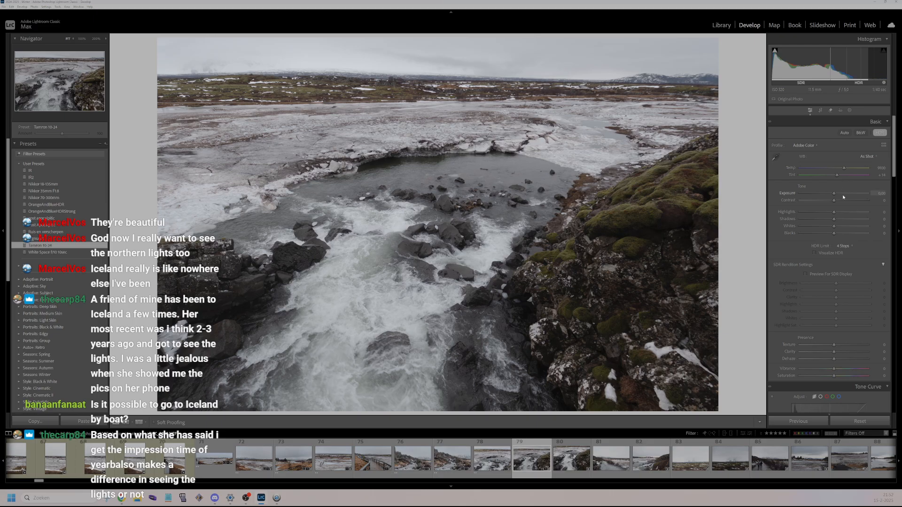
pyautogui.click(848, 212)
pyautogui.click(850, 219)
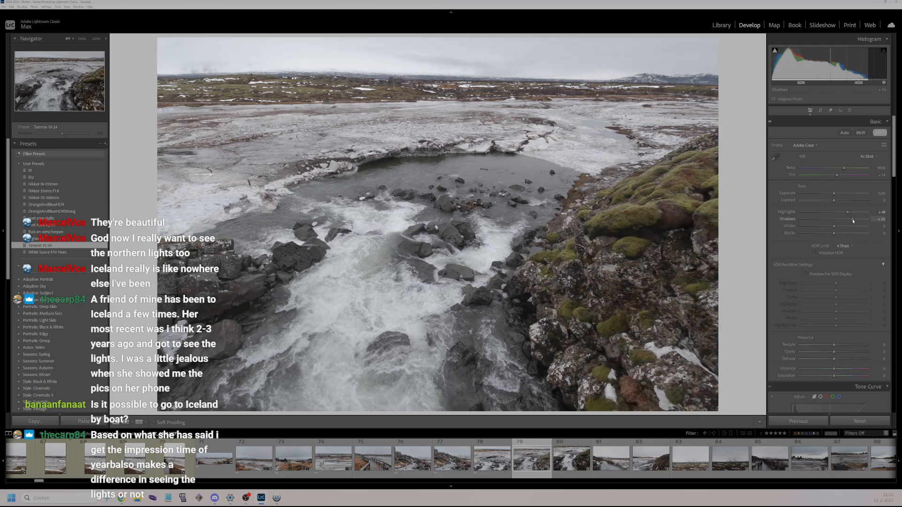
pyautogui.click(848, 226)
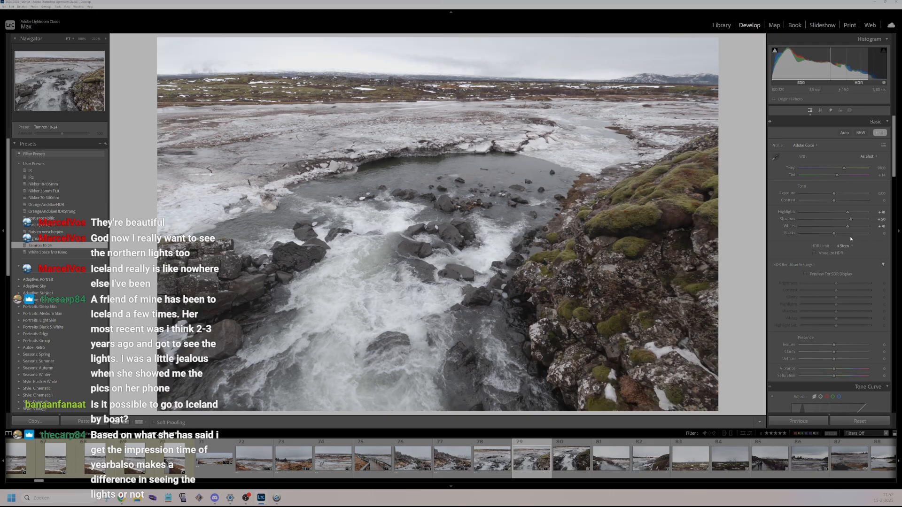
pyautogui.click(847, 233)
pyautogui.click(833, 212)
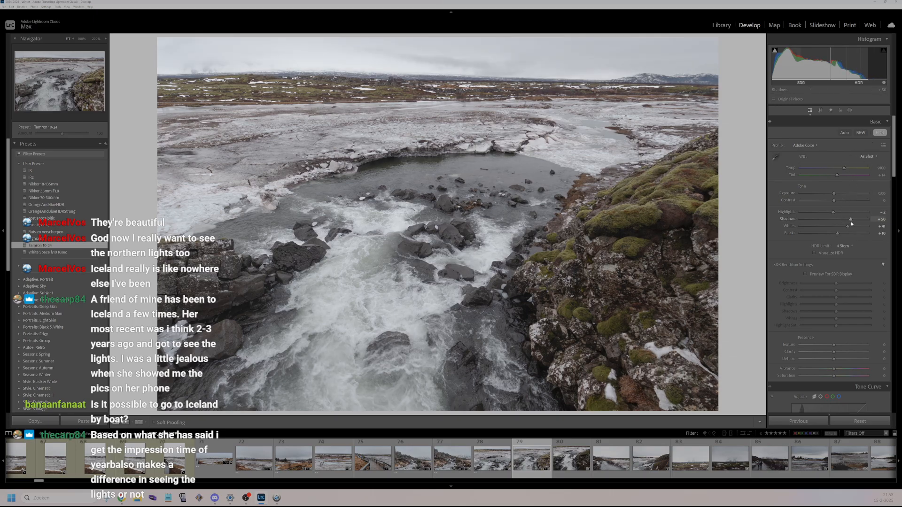
# - Set the mossy river photo's Texture to +24, Clarity to +27 and Vibrance to +43
pyautogui.click(846, 369)
pyautogui.click(843, 352)
pyautogui.click(844, 345)
pyautogui.click(842, 345)
pyautogui.click(848, 369)
pyautogui.click(848, 371)
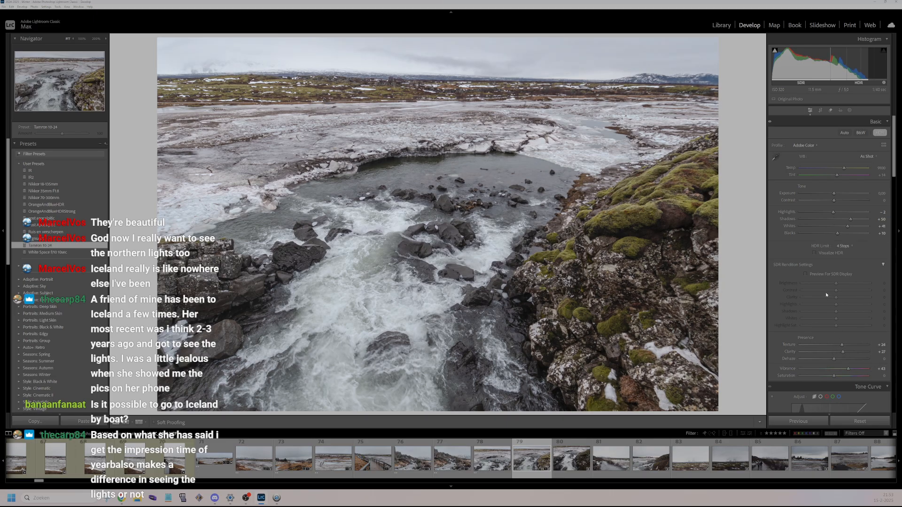
# - Set the mossy river photo's tone curve to Highlights +33, Lights +24, Darks +4 and Shadows +13
pyautogui.scroll(-3, 837, 324)
pyautogui.click(848, 347)
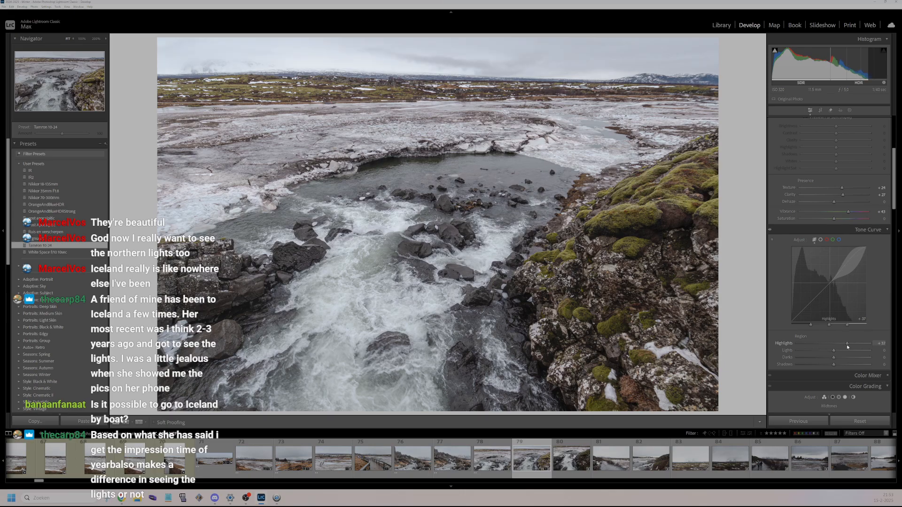
pyautogui.click(846, 343)
pyautogui.click(843, 350)
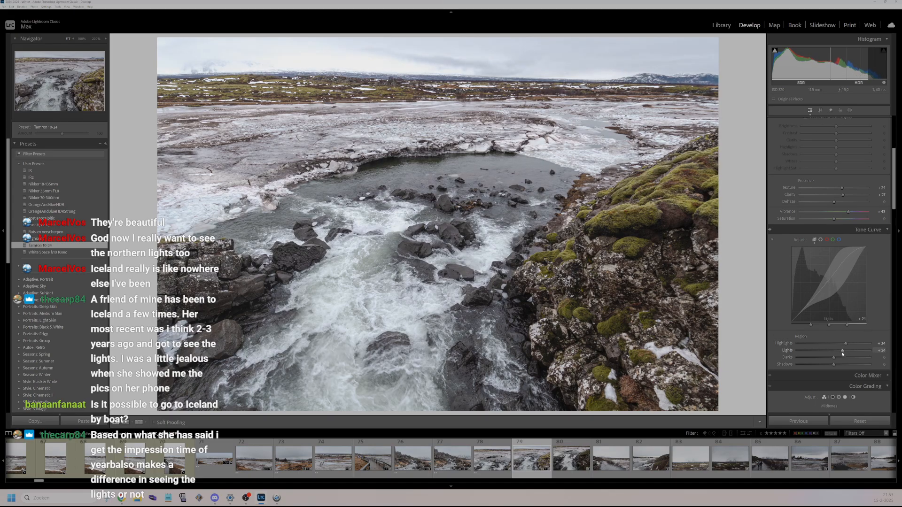
pyautogui.click(843, 357)
pyautogui.click(836, 357)
pyautogui.click(838, 364)
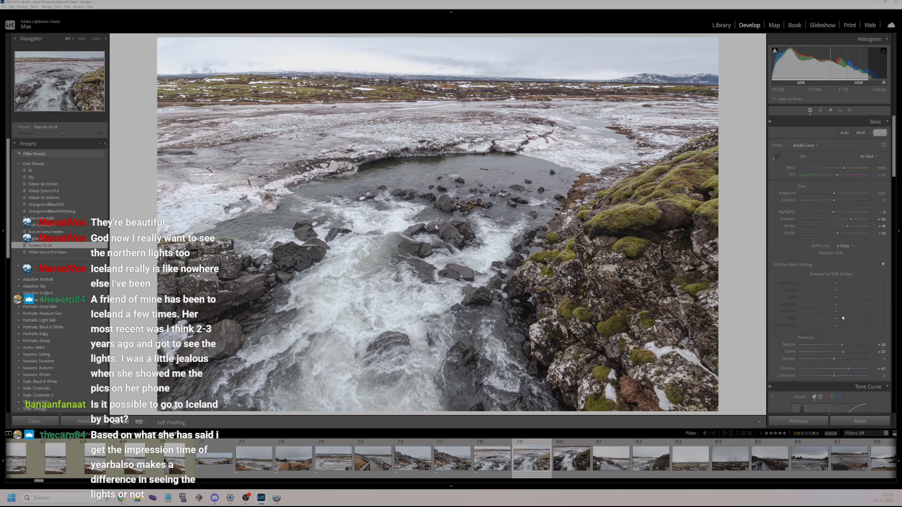
pyautogui.scroll(-3, 842, 315)
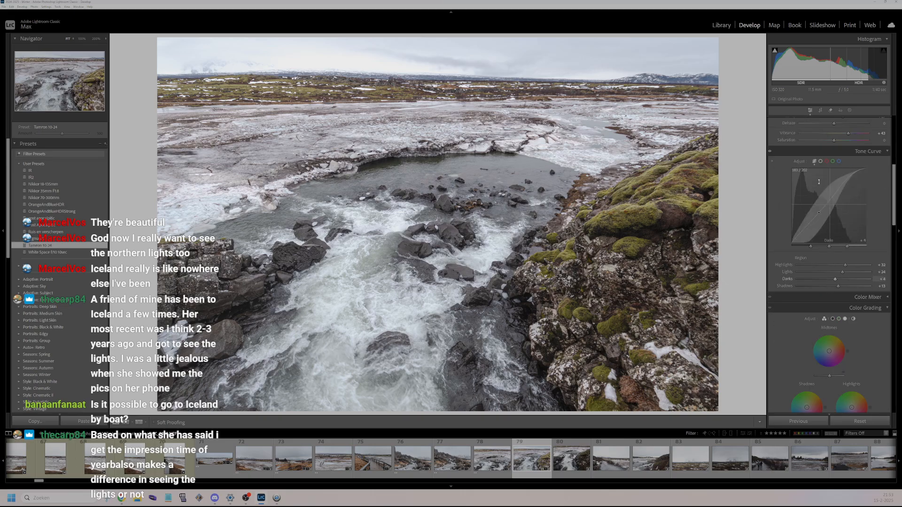
# - Raise the mossy river photo's basic Highlights to +27 and rate it 2 stars
pyautogui.scroll(9, 818, 188)
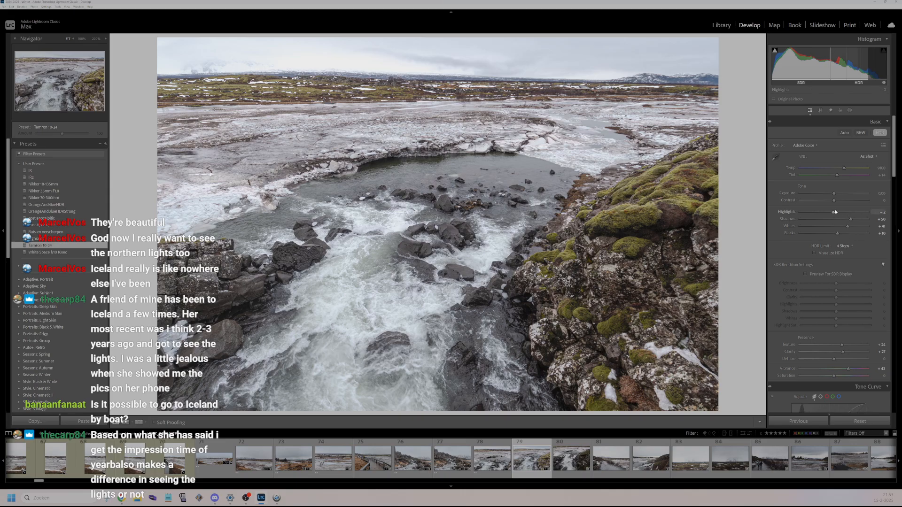
pyautogui.moveTo(824, 211); pyautogui.dragTo(843, 212)
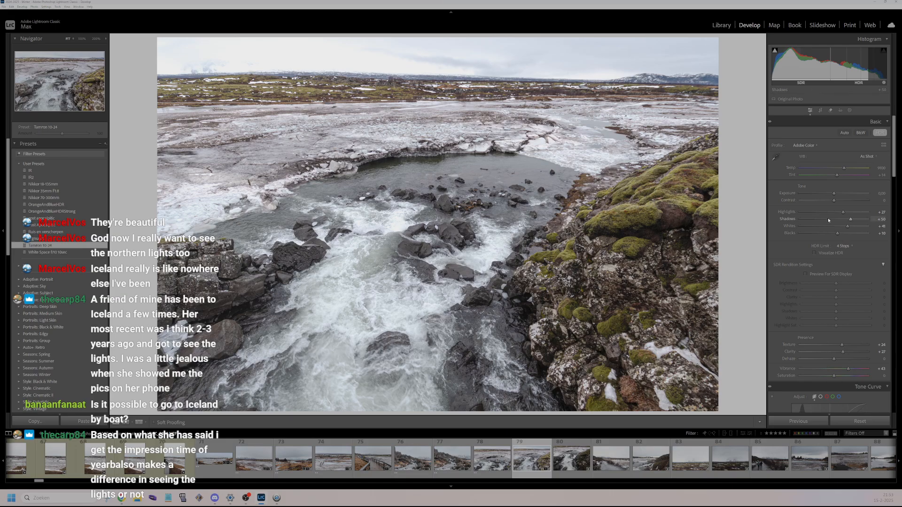
pyautogui.scroll(-3, 832, 225)
pyautogui.scroll(-2, 817, 317)
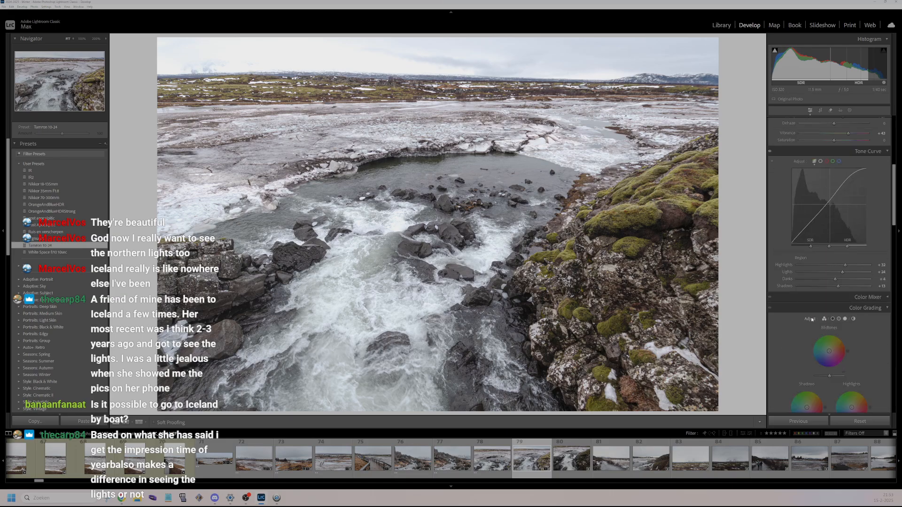
pyautogui.press('2')
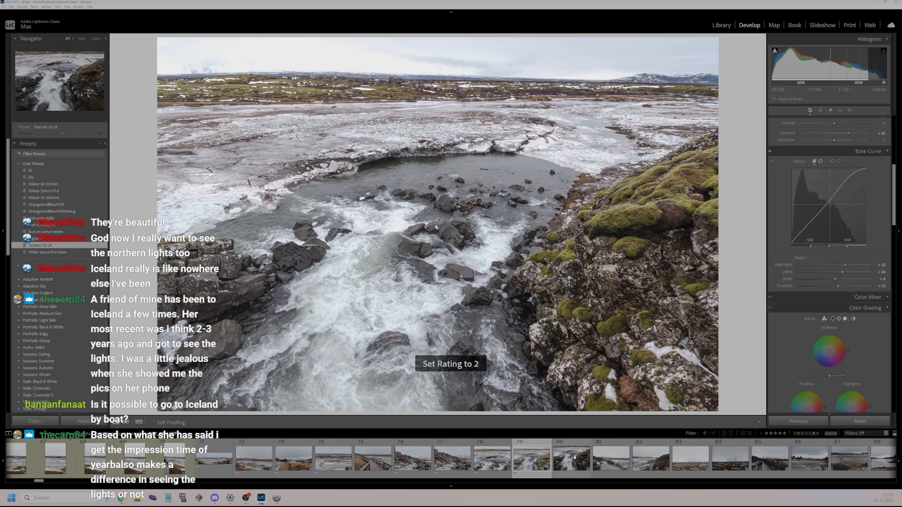
# - Sync the mossy river photo's develop settings to the similar photo 80 beside it and open that photo
pyautogui.scroll(-2, 865, 221)
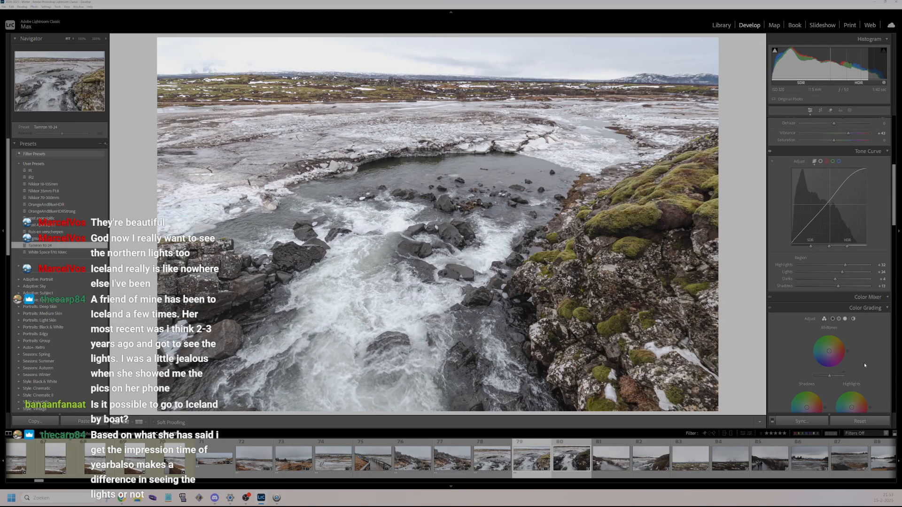
pyautogui.hotkey('ctrl', 'shift', 's')
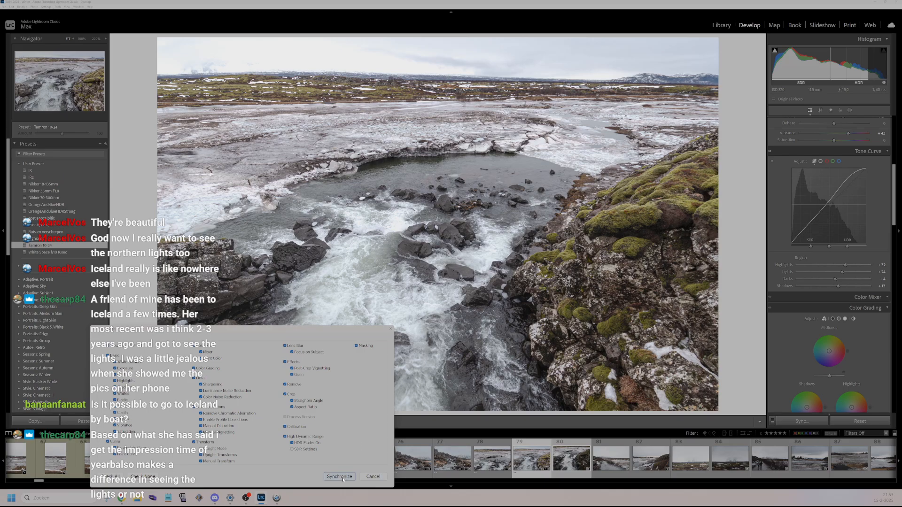
pyautogui.click(347, 477)
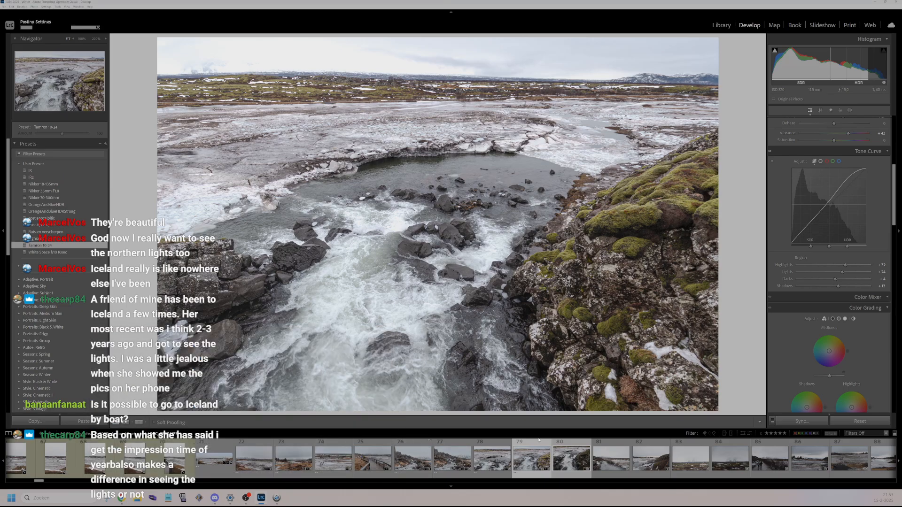
pyautogui.click(564, 476)
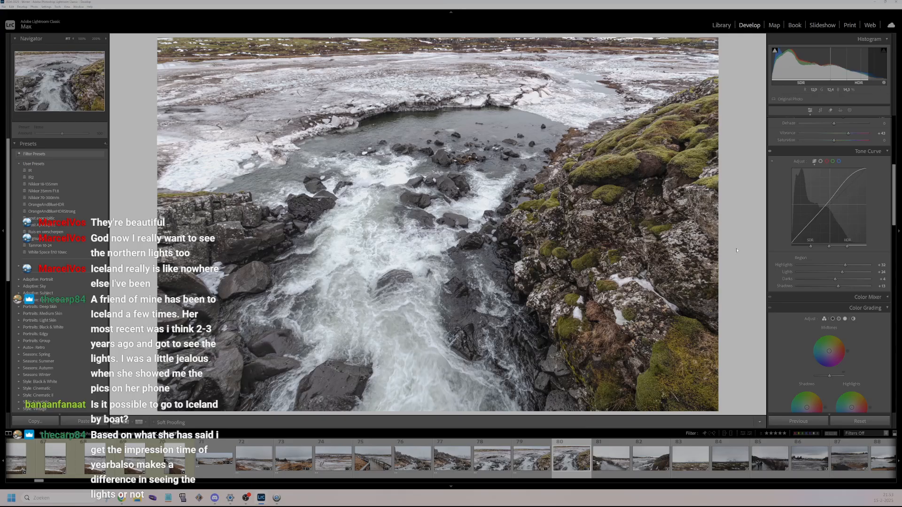
# - Set photo 80's basic Highlights to -26 and Shadows to +36, and rate it 2 stars
pyautogui.scroll(5, 848, 241)
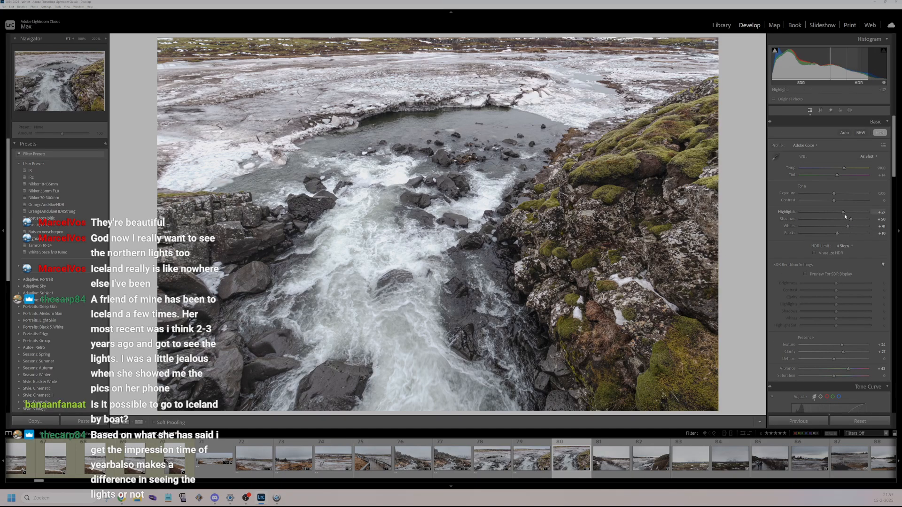
pyautogui.moveTo(827, 219); pyautogui.dragTo(833, 219)
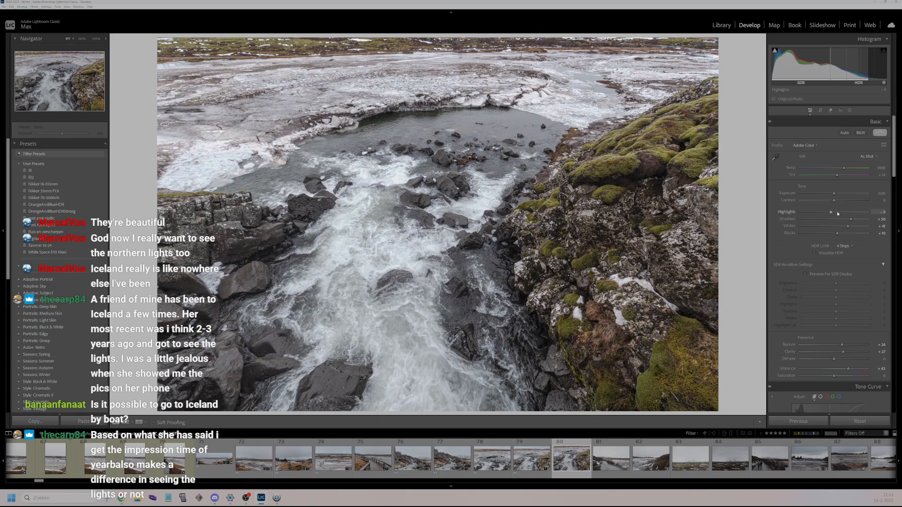
pyautogui.moveTo(833, 213); pyautogui.dragTo(827, 217)
pyautogui.moveTo(850, 219); pyautogui.dragTo(848, 219)
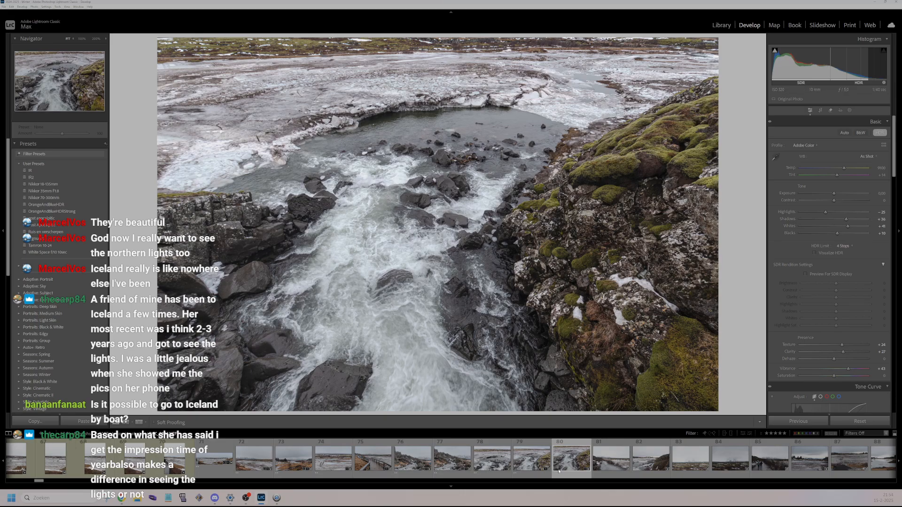
pyautogui.press('2')
# - Sync the develop settings of the edited rocky river photo 77 to the unedited photos 81 through 85
pyautogui.press('Right')
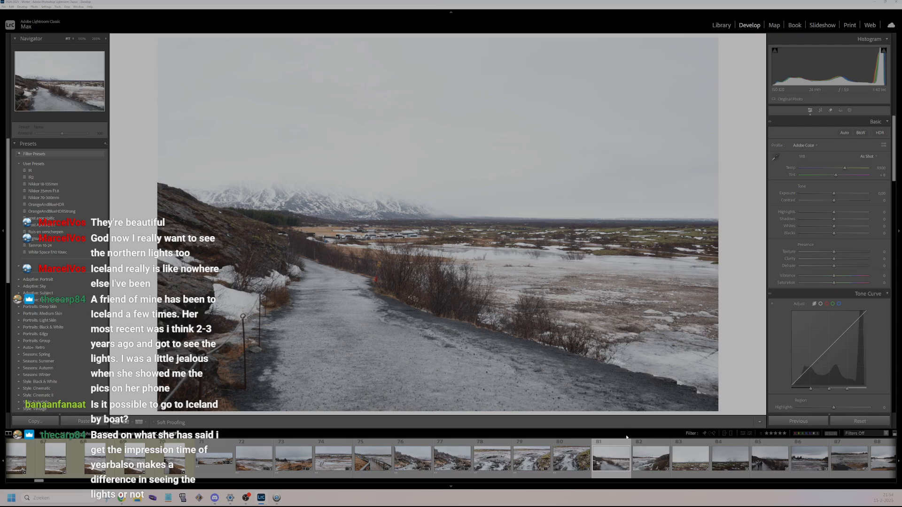
pyautogui.scroll(-3, 627, 436)
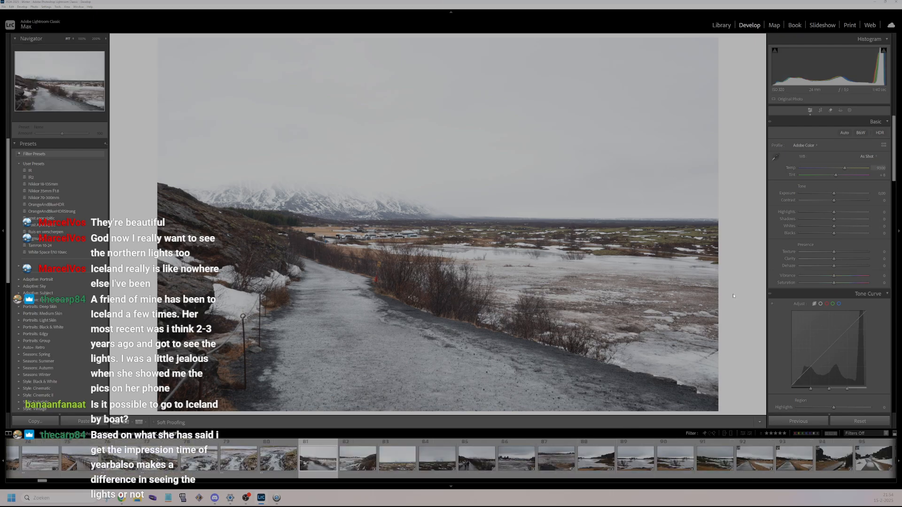
pyautogui.click(174, 461)
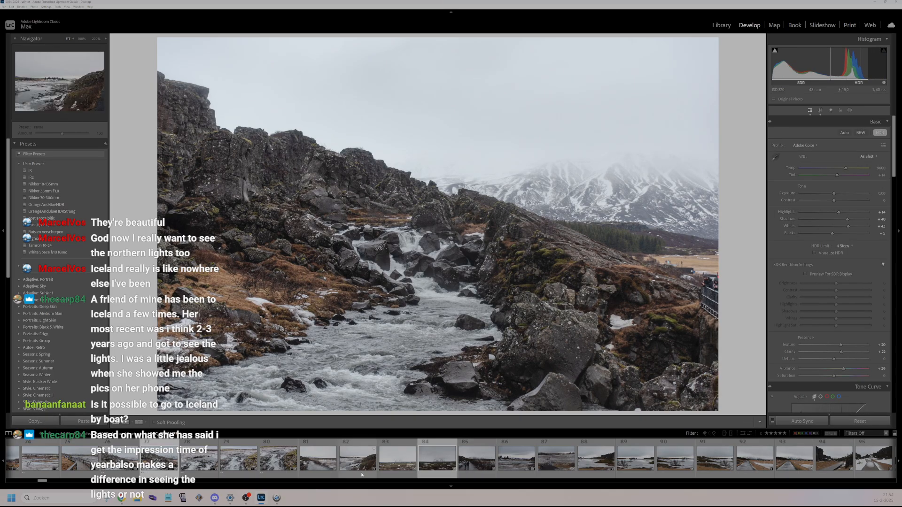
pyautogui.keyDown('shift'); pyautogui.click(477, 458); pyautogui.keyUp('shift')
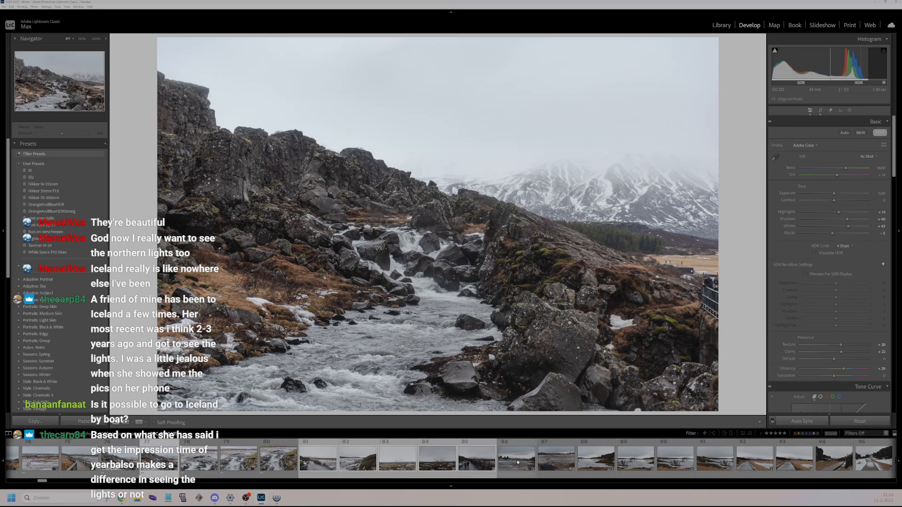
pyautogui.click(801, 422)
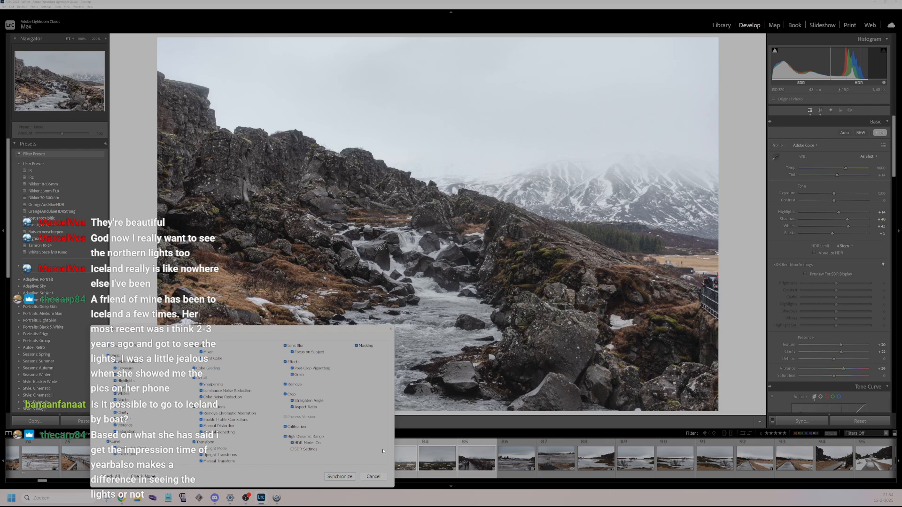
pyautogui.click(339, 477)
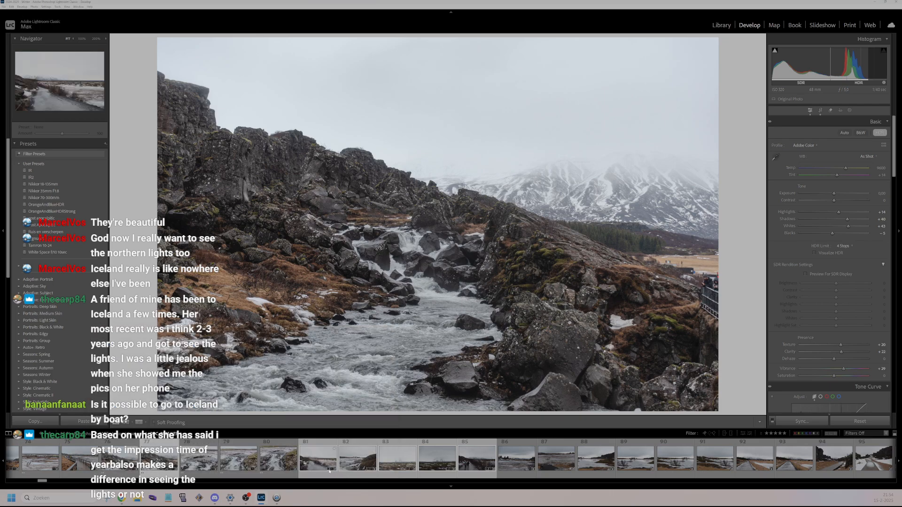
# - Open the icy path photo 81 with the crop overlay closed and set its basic Highlights to -6
pyautogui.click(329, 471)
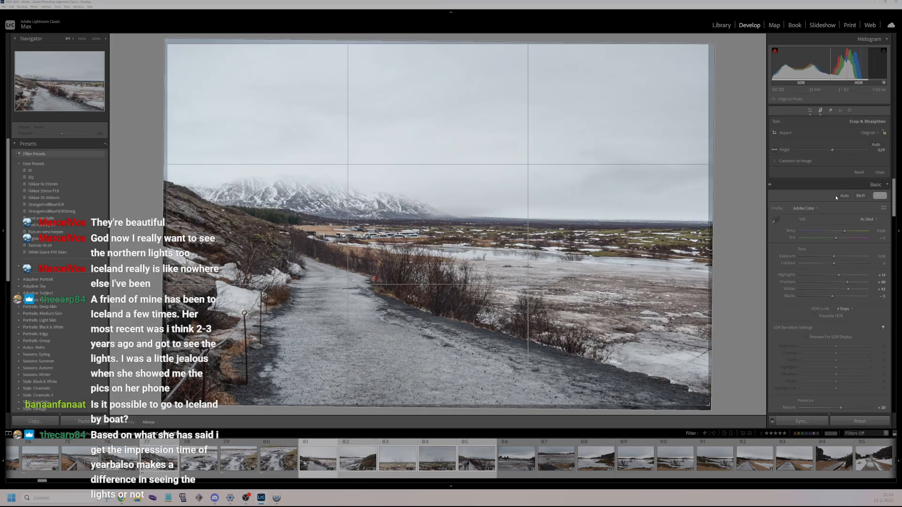
pyautogui.click(879, 172)
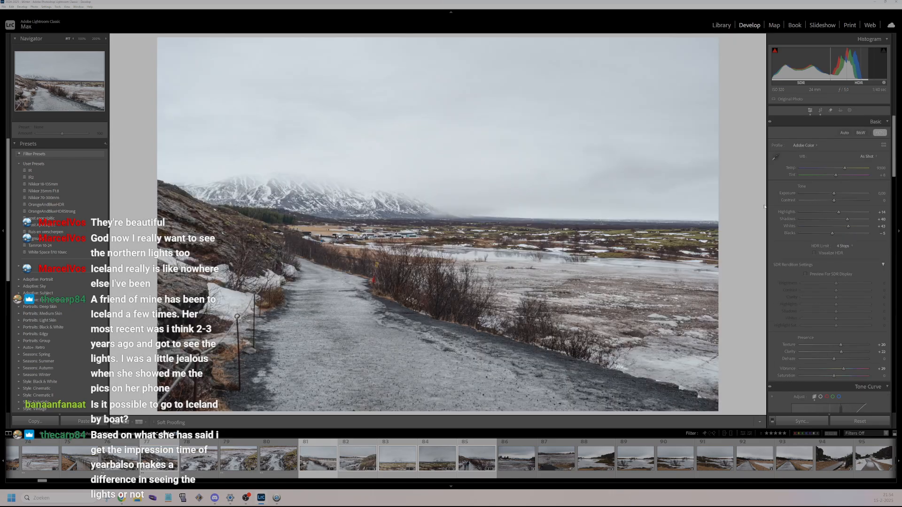
pyautogui.moveTo(839, 212); pyautogui.dragTo(832, 214)
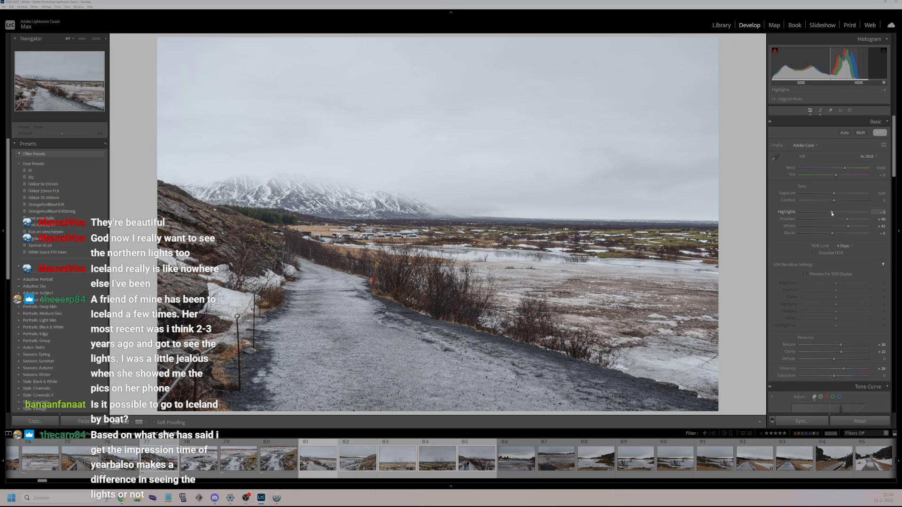
# - Straighten the horizon of path photo 81 by rotating the crop to an angle of about -0.04
pyautogui.click(821, 110)
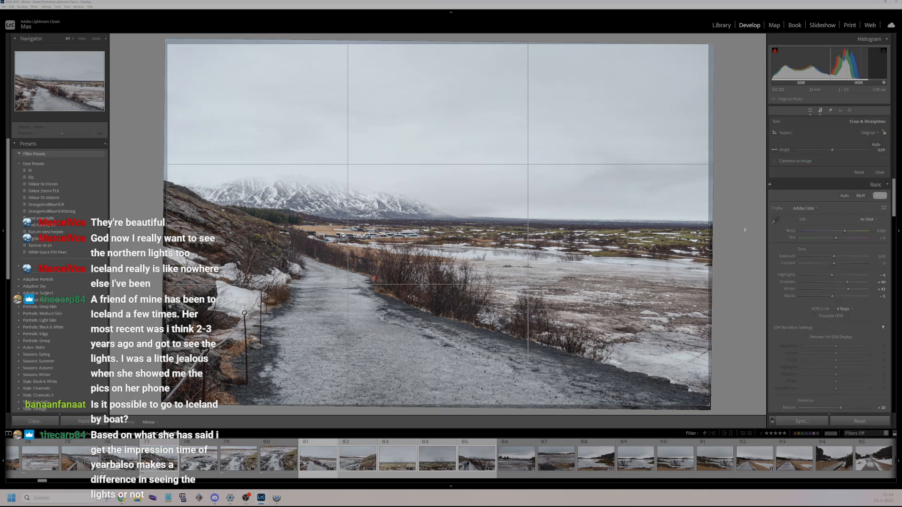
pyautogui.moveTo(747, 230); pyautogui.dragTo(747, 228)
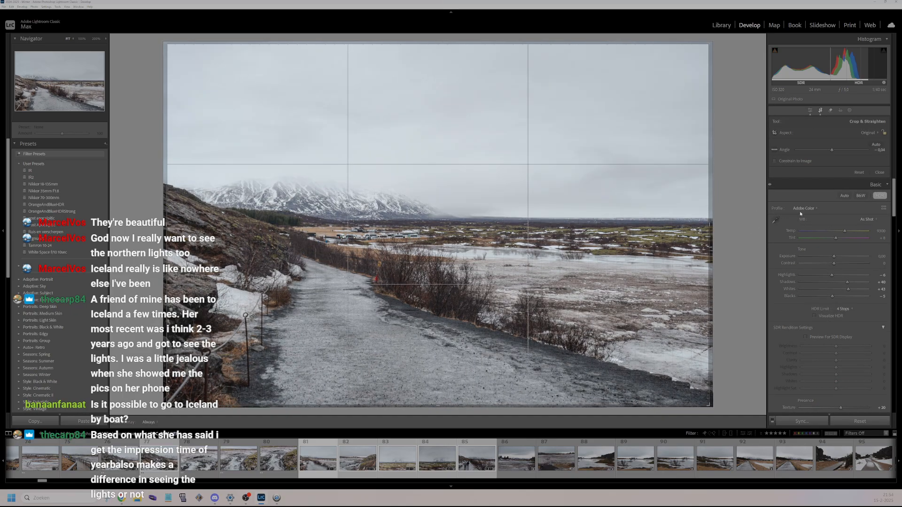
pyautogui.click(879, 171)
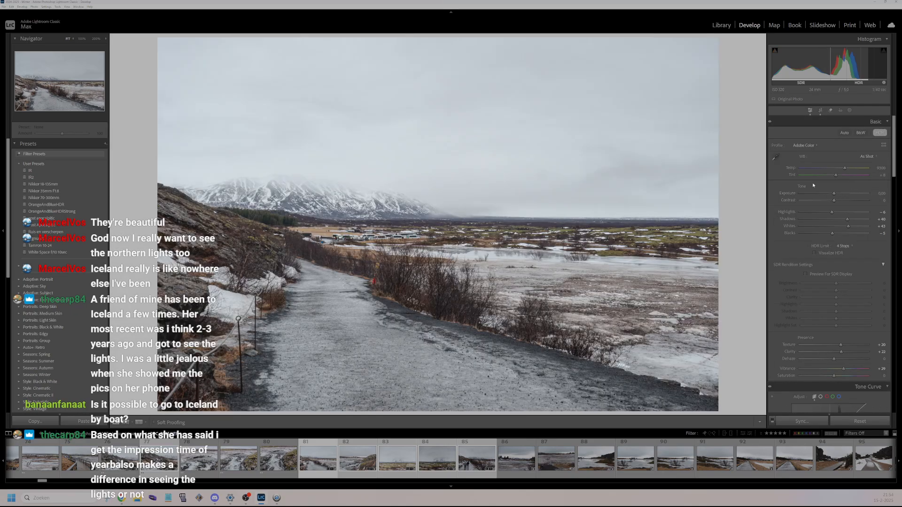
# - Inspect the snowy mountains in path photo 81 up close and rate the photo 2 stars
pyautogui.click(336, 191)
pyautogui.click(337, 192)
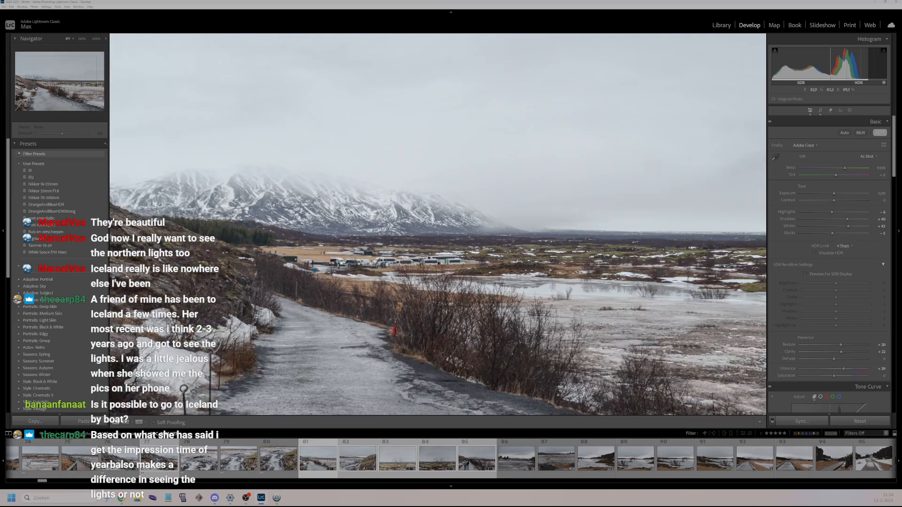
pyautogui.scroll(-5, 855, 232)
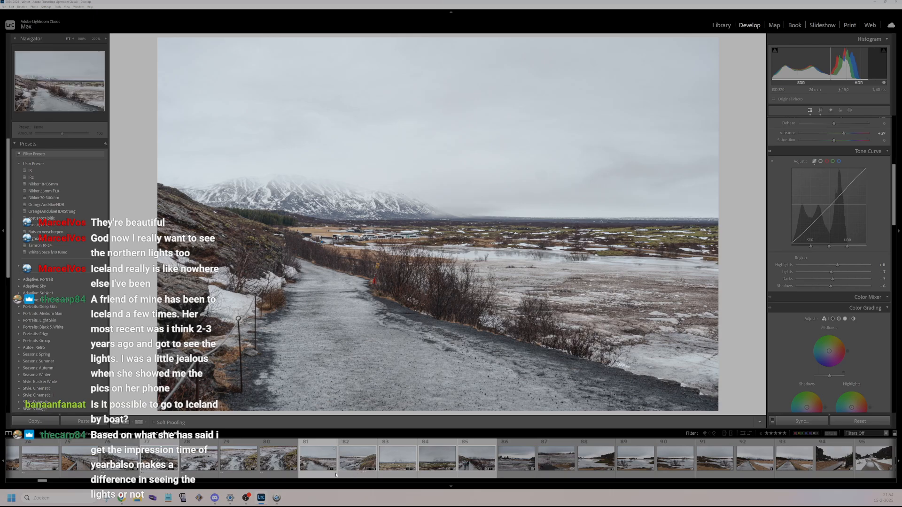
pyautogui.press('2')
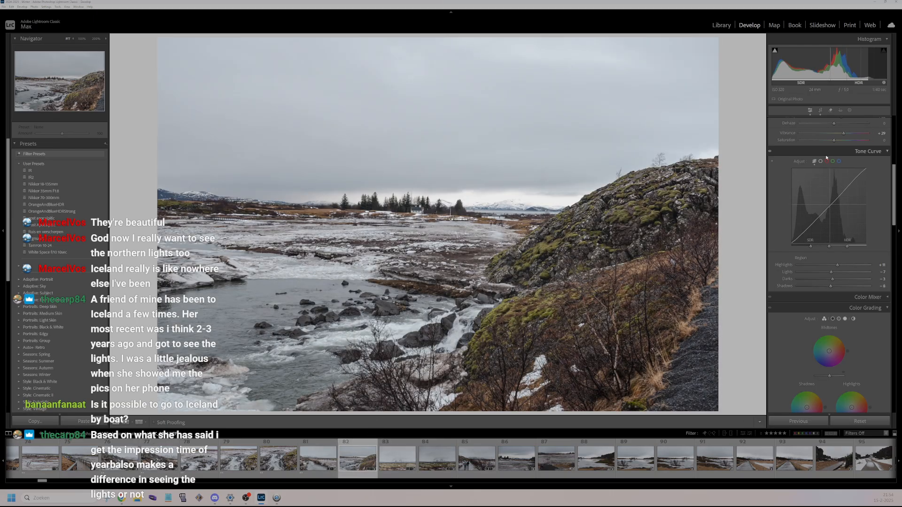
# - Set the basic Highlights of the icy river photo 82 to -12 and straighten its crop to an angle of about -1.45
pyautogui.scroll(5, 847, 199)
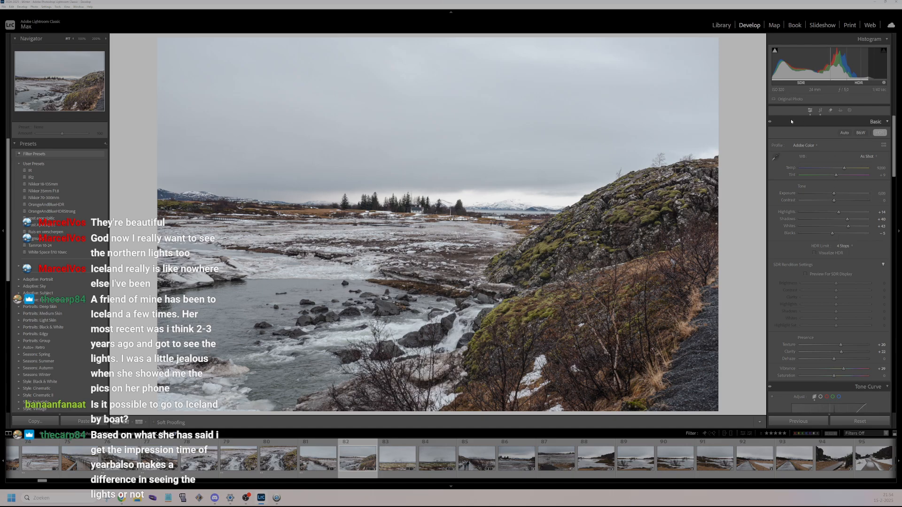
pyautogui.moveTo(839, 212); pyautogui.dragTo(831, 213)
pyautogui.click(821, 110)
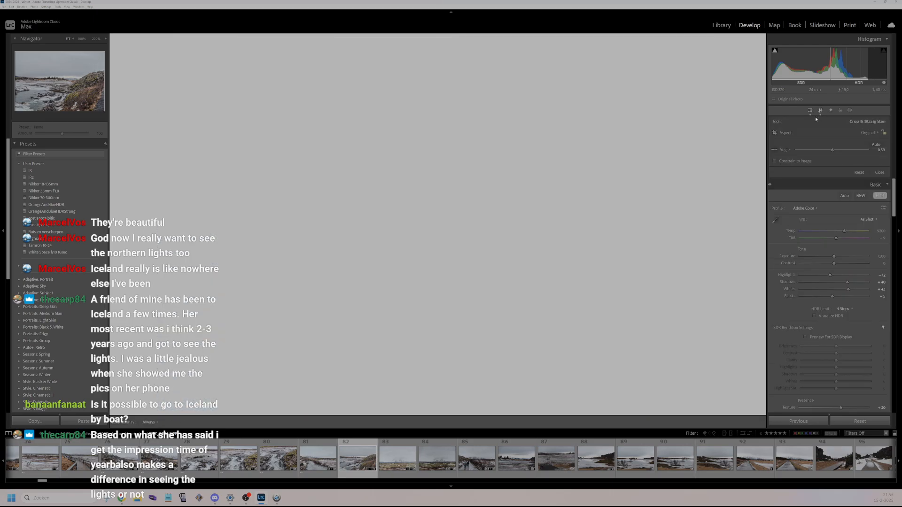
pyautogui.moveTo(746, 253); pyautogui.dragTo(755, 242)
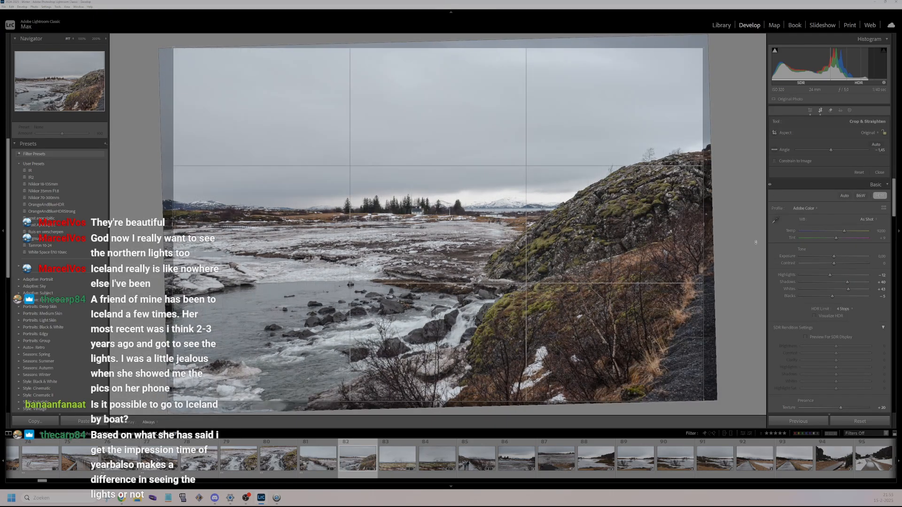
pyautogui.click(880, 172)
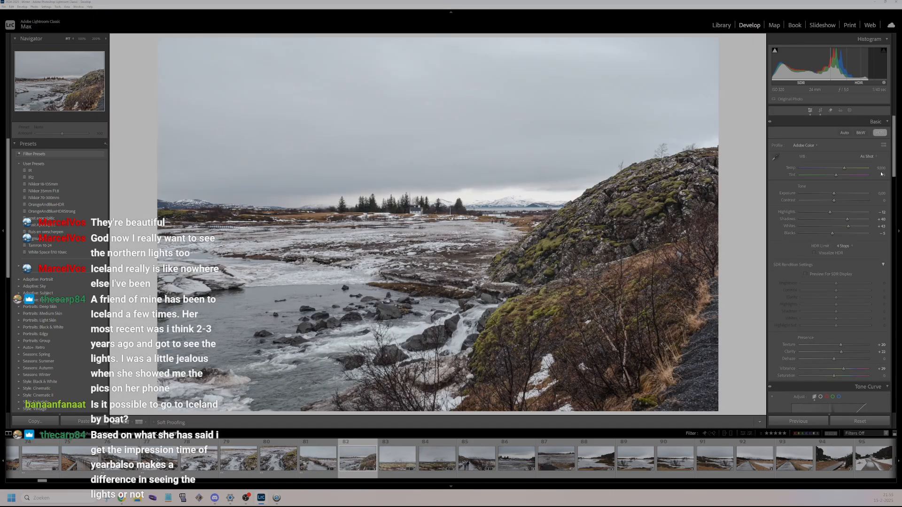
# - Rotate the crop of river photo 82 further counter-clockwise to an angle of about -1.99
pyautogui.click(821, 110)
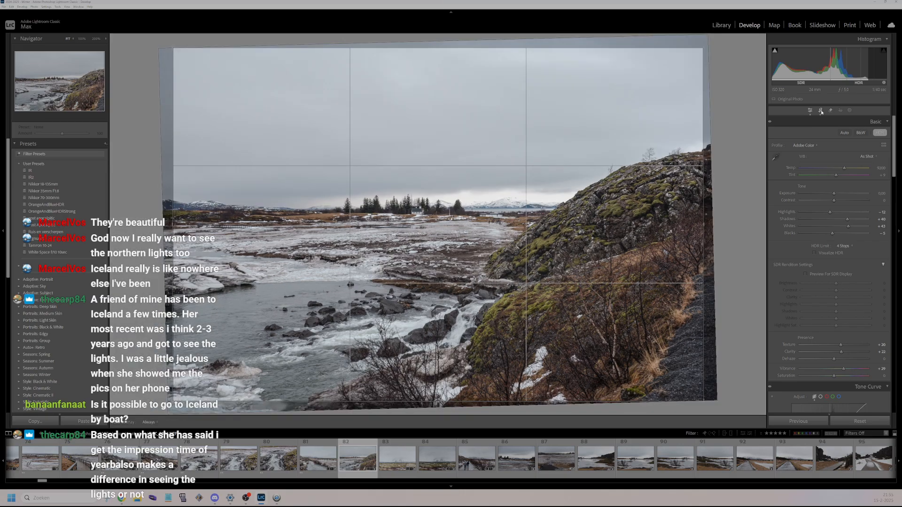
pyautogui.moveTo(745, 206); pyautogui.dragTo(757, 202)
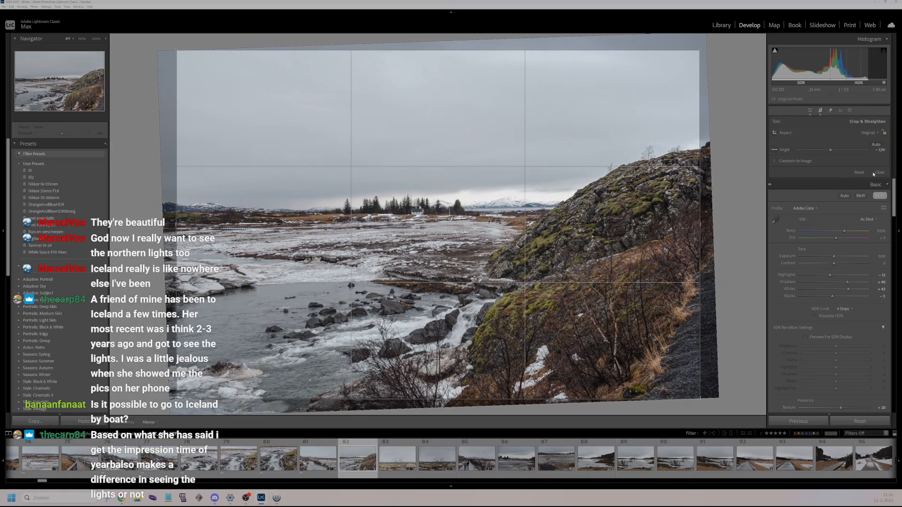
pyautogui.click(877, 172)
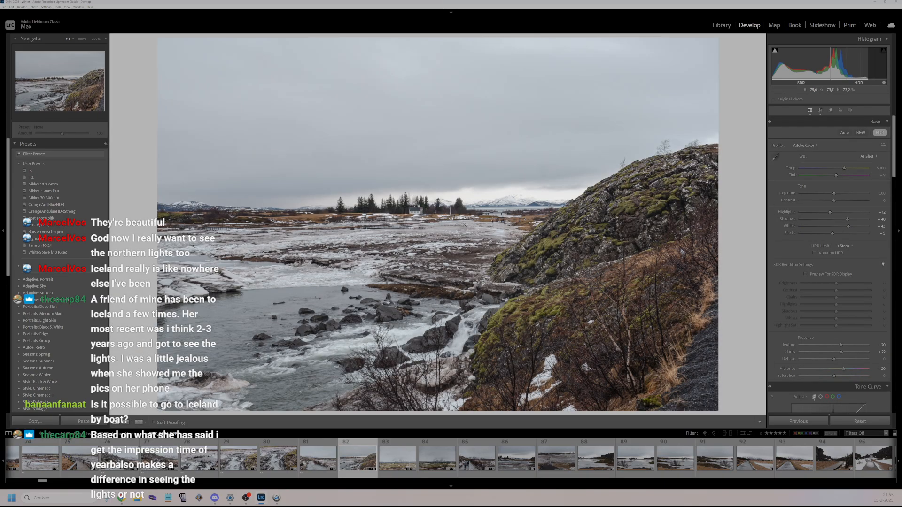
# - Inspect the house and treeline on the horizon of river photo 82 up close and rate the photo 2 stars
pyautogui.click(424, 212)
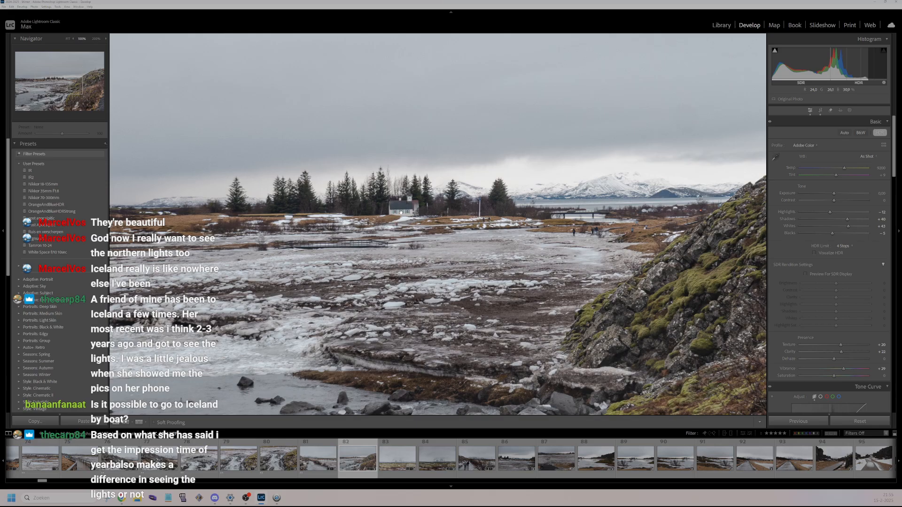
pyautogui.moveTo(460, 216); pyautogui.dragTo(465, 254)
pyautogui.click(403, 244)
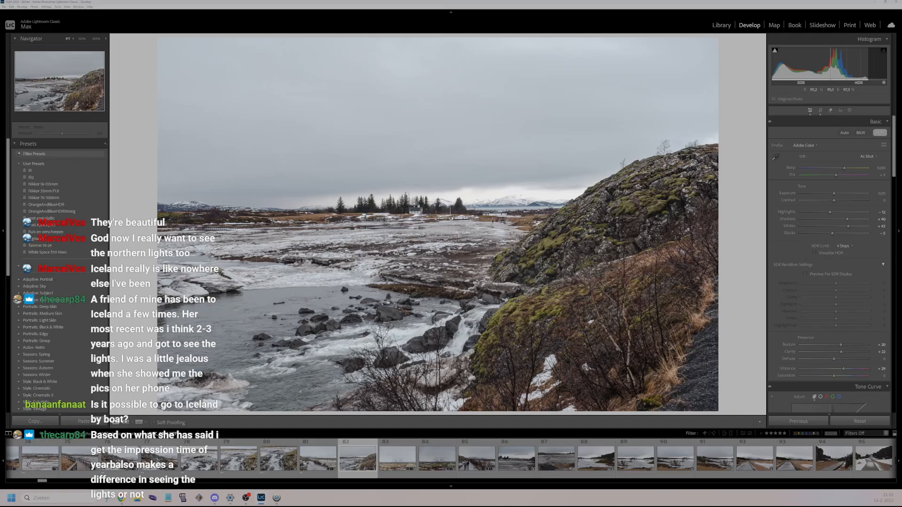
pyautogui.press('2')
# - Readjust the crop of river photo 82, easing its straighten angle back to about -1.21
pyautogui.click(821, 110)
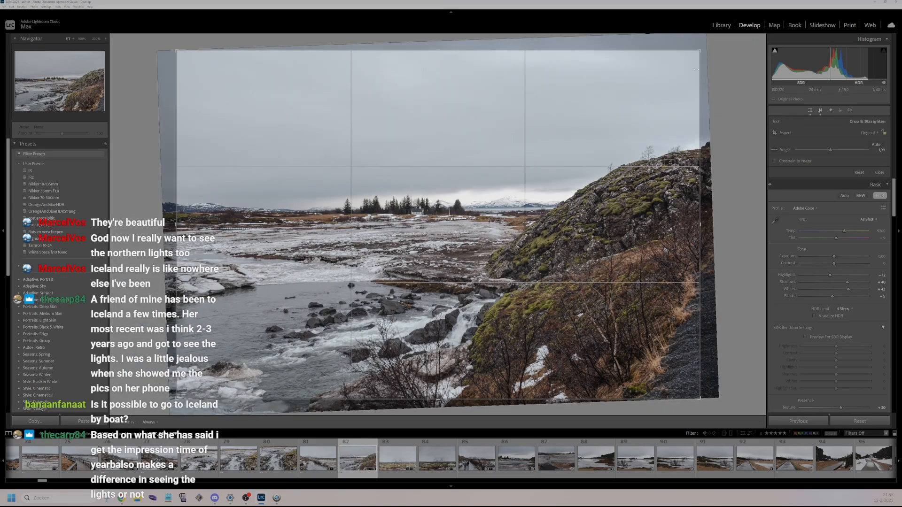
pyautogui.moveTo(699, 62); pyautogui.dragTo(707, 49)
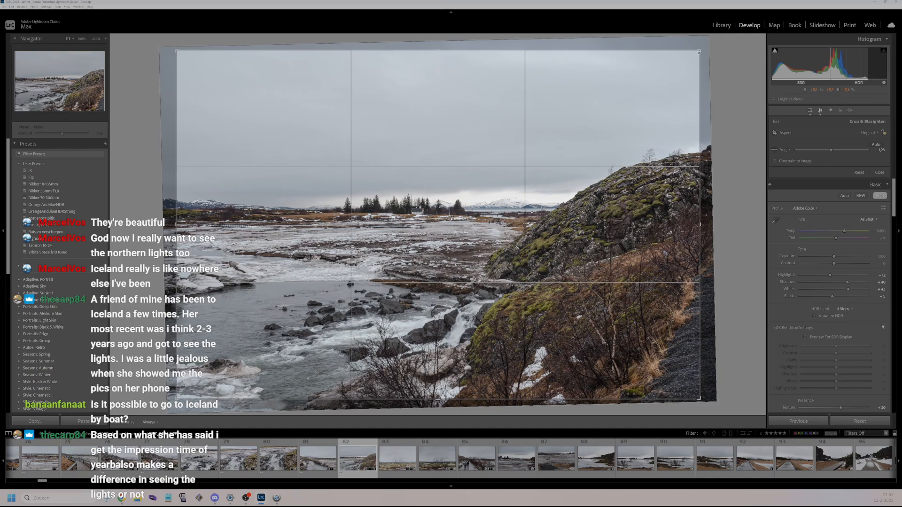
pyautogui.click(879, 173)
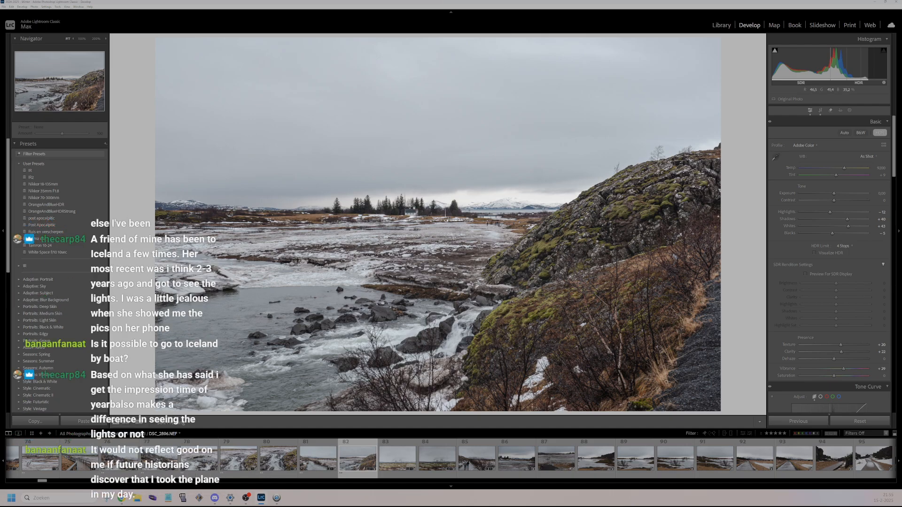
# - Brighten river photo 82 with the tone curve by raising Darks and setting Lights to about +8
pyautogui.scroll(-5, 829, 282)
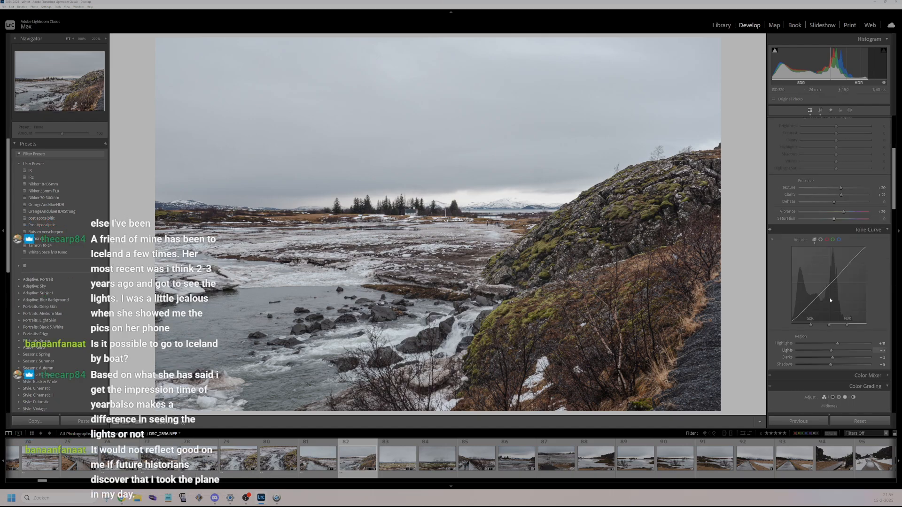
pyautogui.click(837, 357)
pyautogui.click(838, 351)
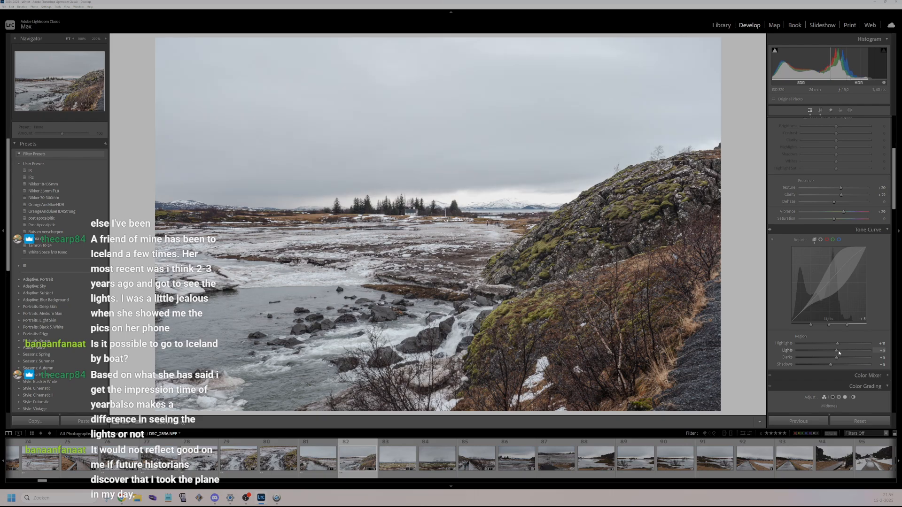
# - Open the misty mountain photo 83, inspect it up close and set its basic Highlights to +59
pyautogui.click(394, 475)
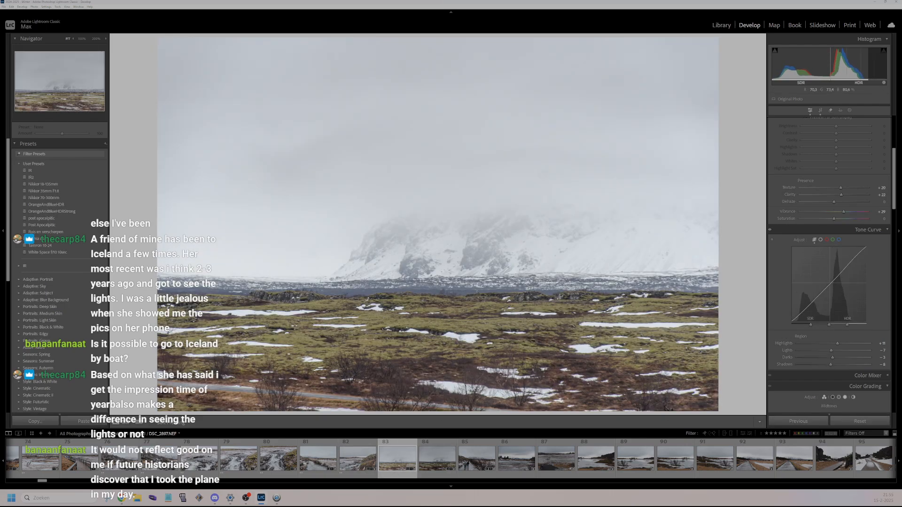
pyautogui.scroll(3, 830, 235)
pyautogui.click(523, 319)
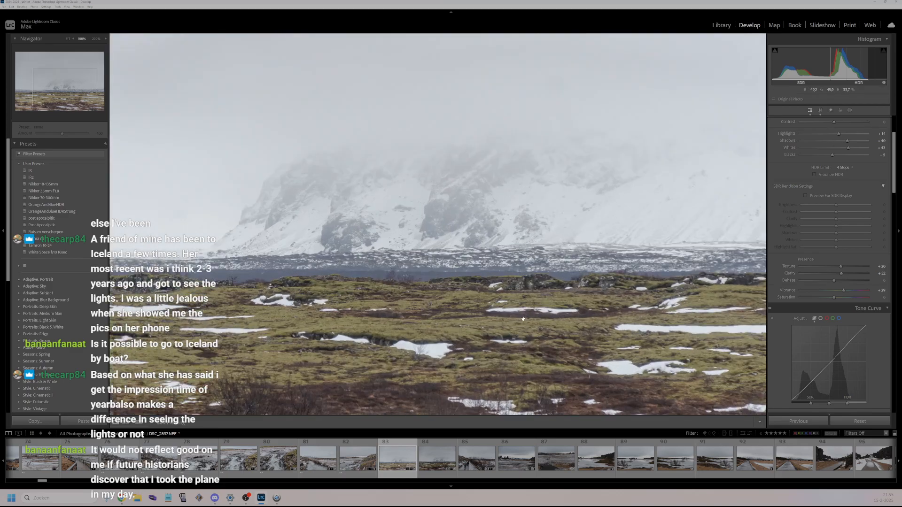
pyautogui.moveTo(497, 281); pyautogui.dragTo(477, 323)
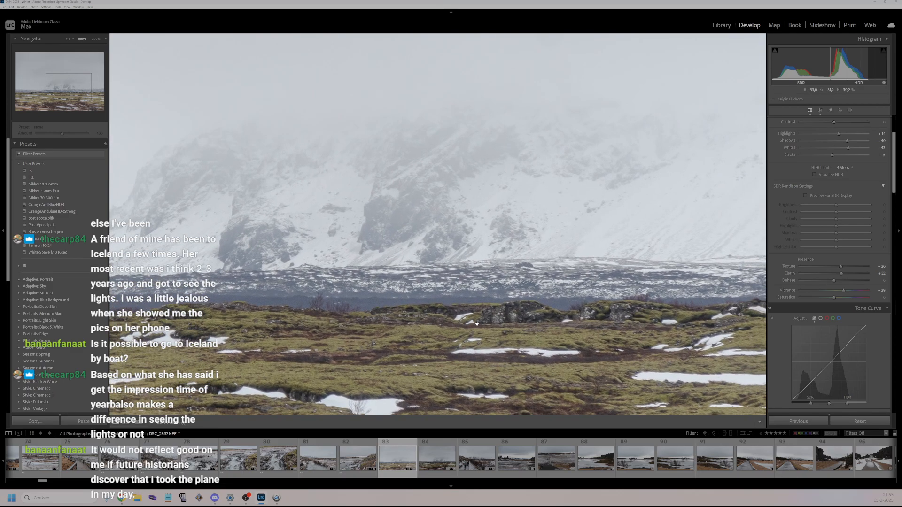
pyautogui.click(481, 298)
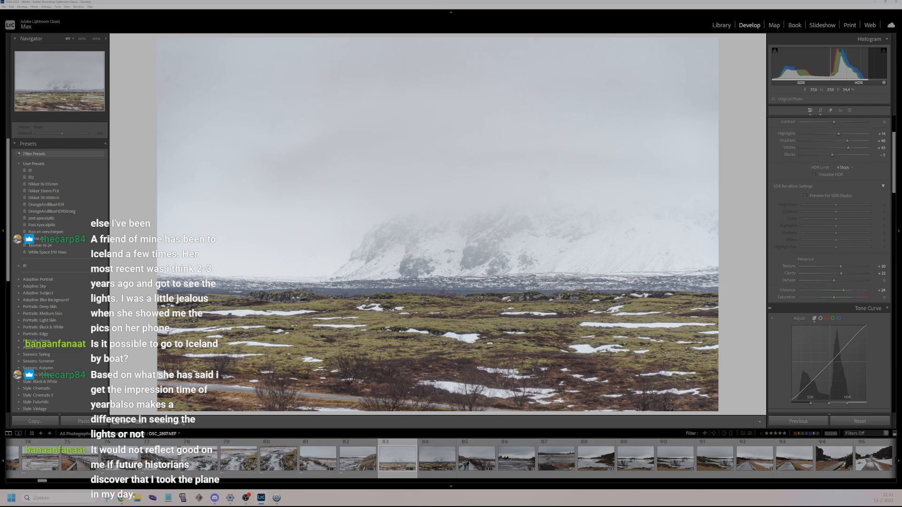
pyautogui.scroll(3, 834, 186)
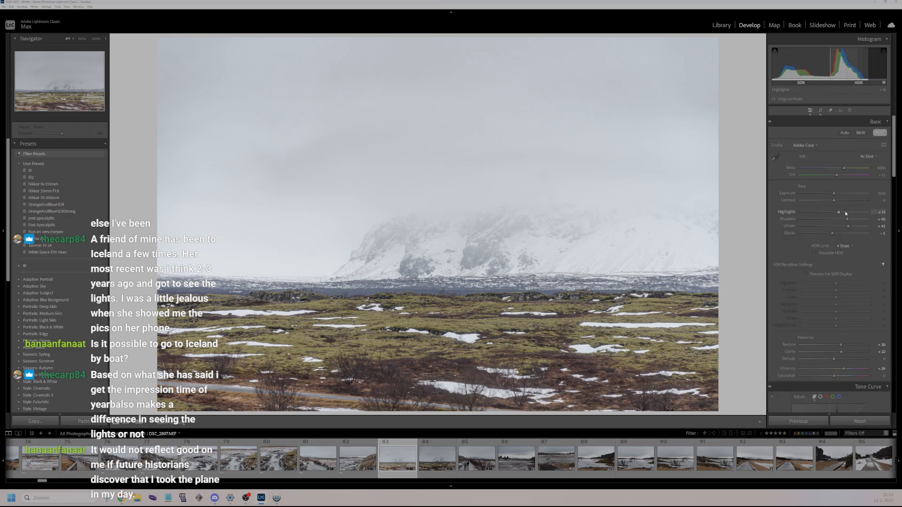
pyautogui.moveTo(853, 214); pyautogui.dragTo(855, 214)
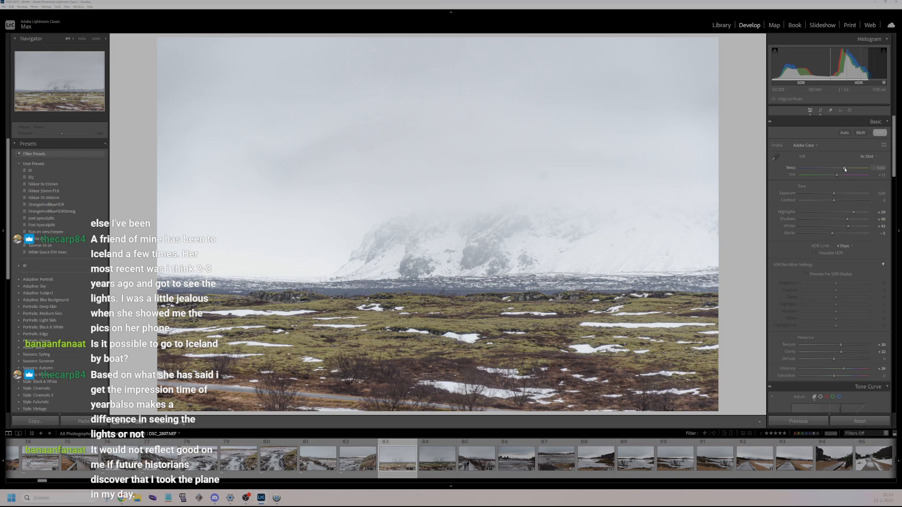
# - Set photo 83's tone curve Lights to -24, Darks to -7 and Shadows to -11, and trim its basic Highlights to +53
pyautogui.scroll(-3, 832, 225)
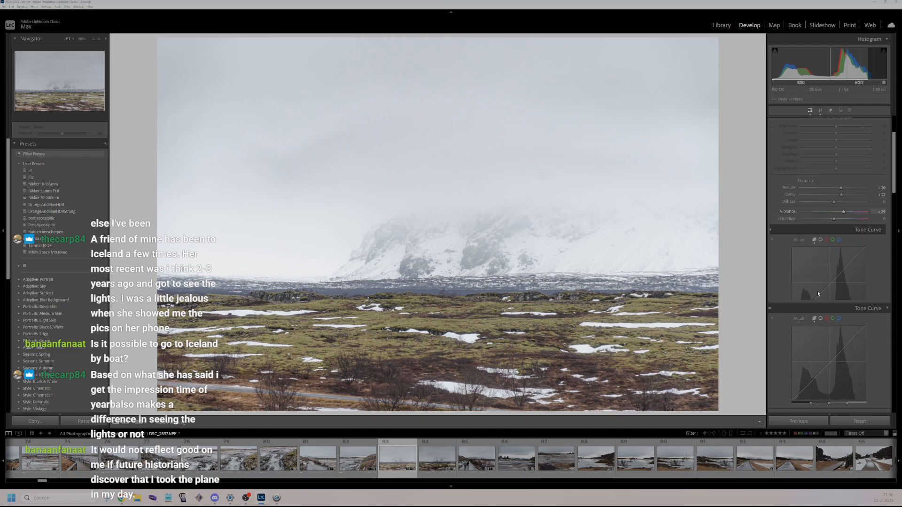
pyautogui.scroll(-6, 820, 287)
pyautogui.moveTo(835, 272)
pyautogui.mouseDown()
pyautogui.moveTo(826, 273)
pyautogui.moveTo(836, 280)
pyautogui.moveTo(830, 290)
pyautogui.mouseUp()
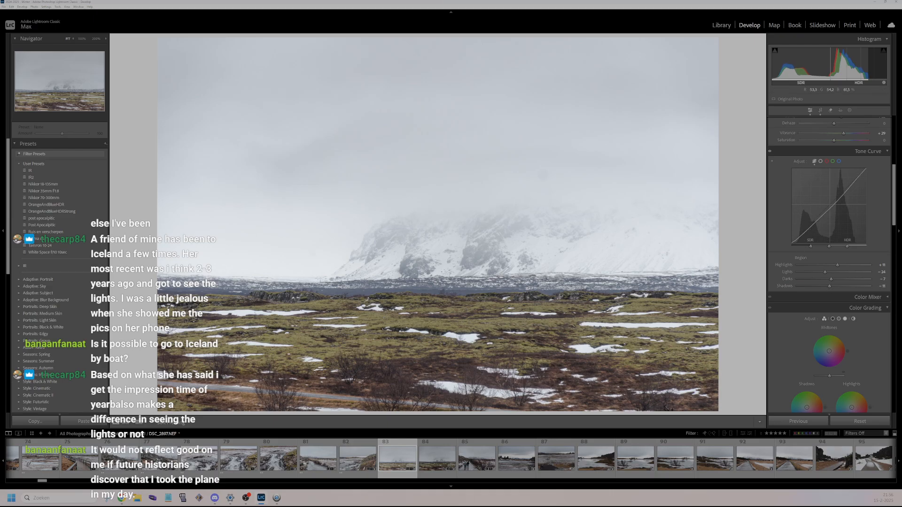
pyautogui.click(461, 262)
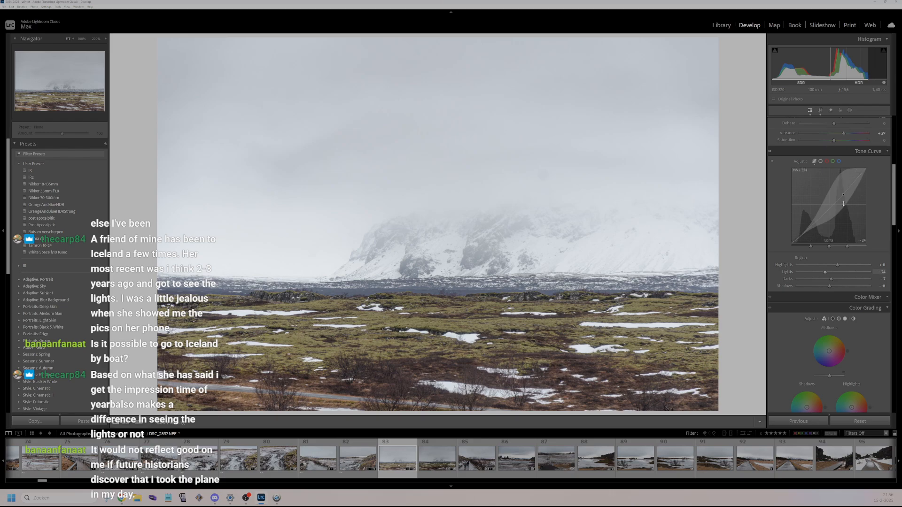
pyautogui.scroll(5, 849, 212)
pyautogui.moveTo(854, 212)
pyautogui.mouseDown()
pyautogui.moveTo(842, 212)
pyautogui.moveTo(852, 214)
pyautogui.mouseUp()
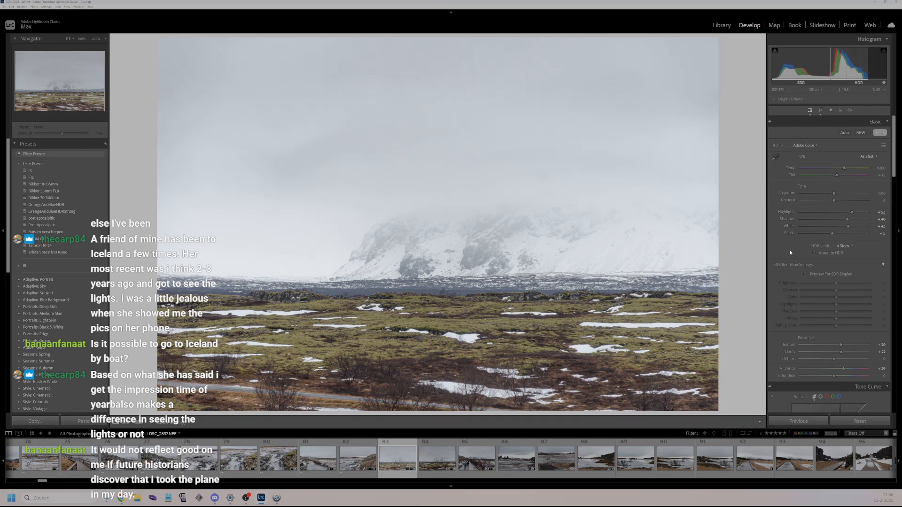
# - Rate the misty mountain photo 83 2 stars and open the similar photo 84 beside it
pyautogui.scroll(-3, 790, 250)
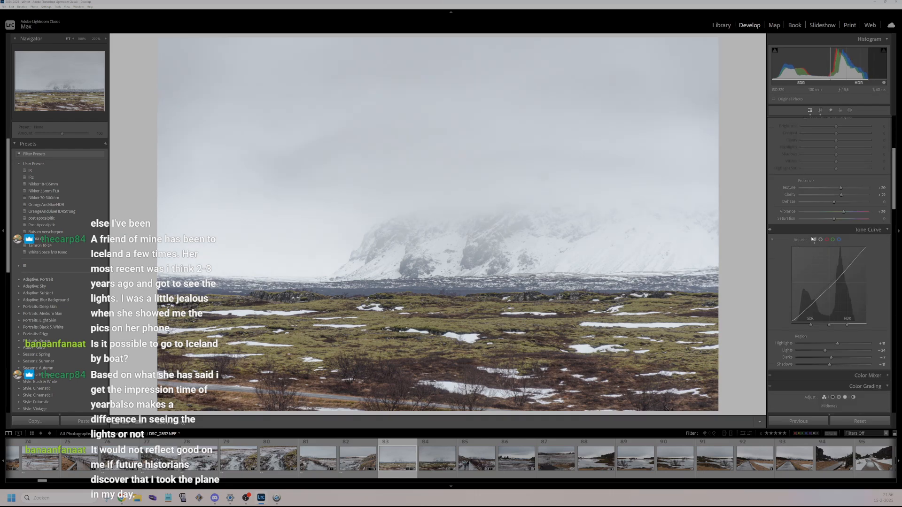
pyautogui.scroll(-2, 813, 239)
pyautogui.press('2')
pyautogui.click(437, 458)
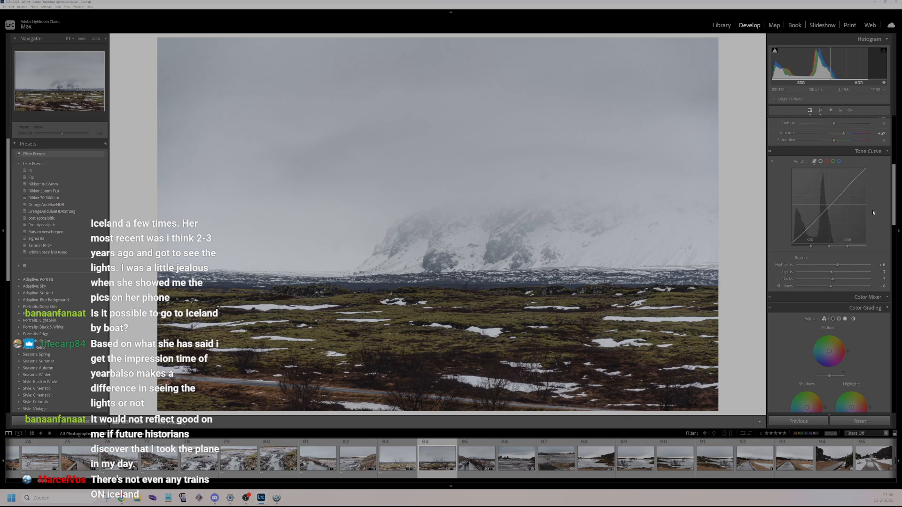
# - Set photo 84's basic Highlights to +23 and Whites to +76, and remove the spot in the sky above the mountain
pyautogui.scroll(5, 879, 202)
pyautogui.moveTo(837, 211); pyautogui.dragTo(860, 227)
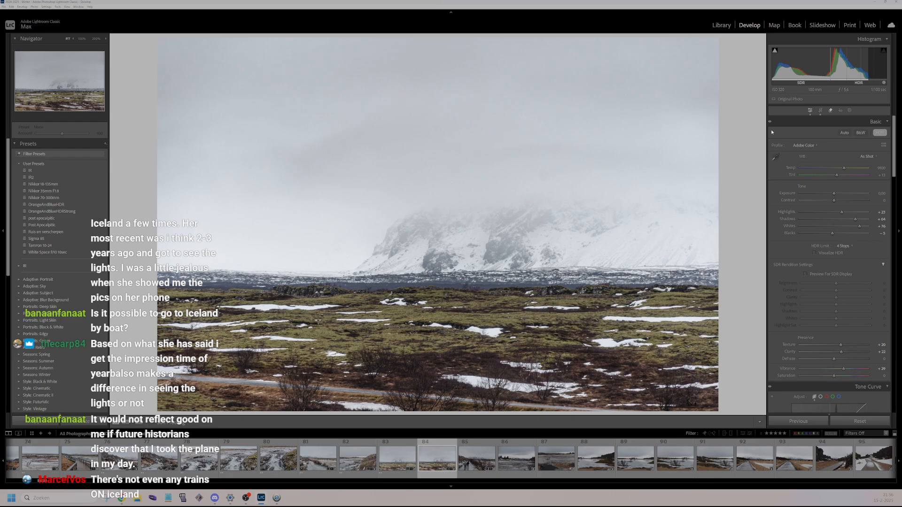
pyautogui.press('q')
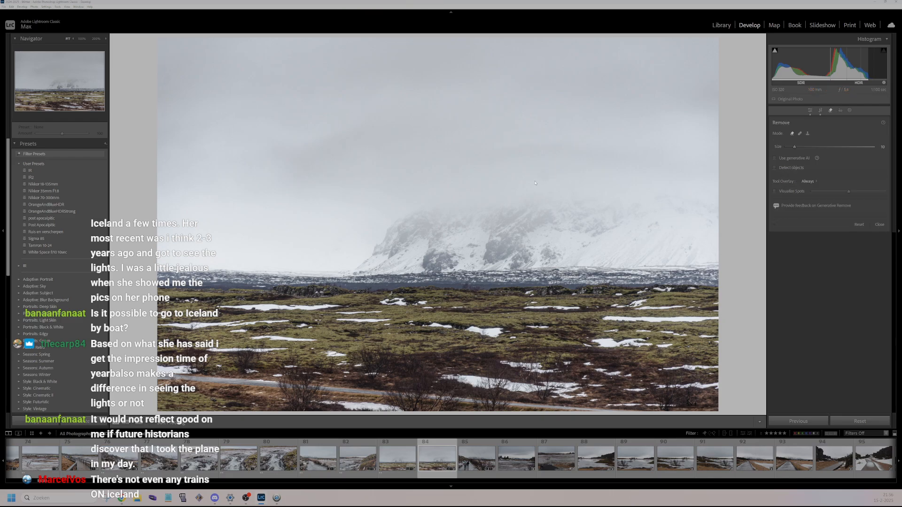
pyautogui.click(544, 177)
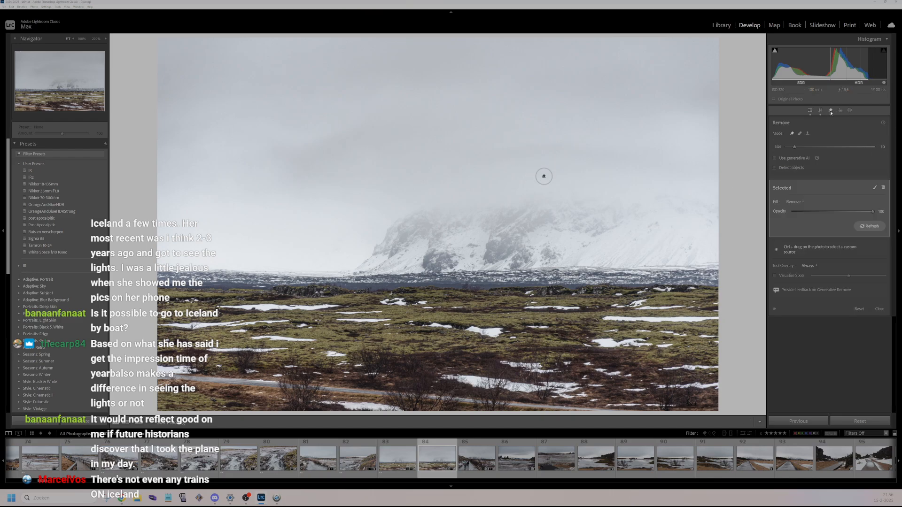
pyautogui.press('q')
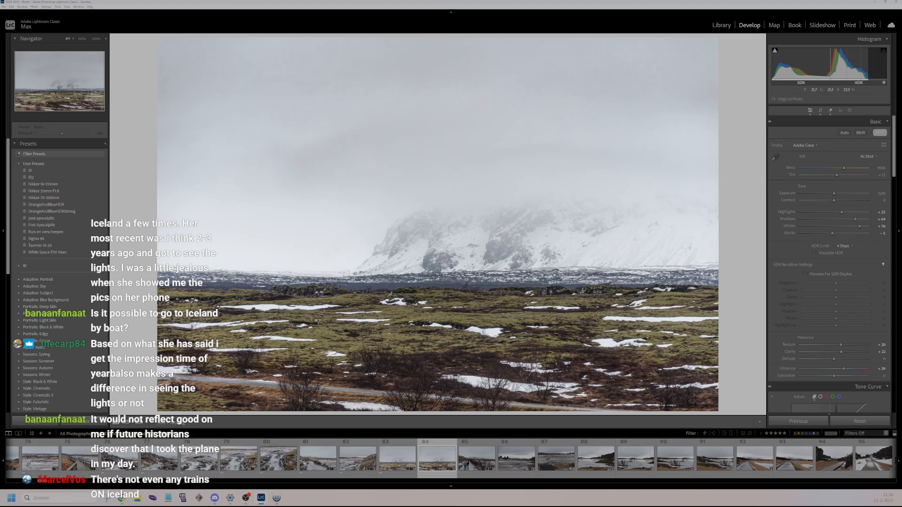
# - Inspect the misty mountain in photo 84 up close and rate the photo 2 stars
pyautogui.click(405, 277)
pyautogui.press('2')
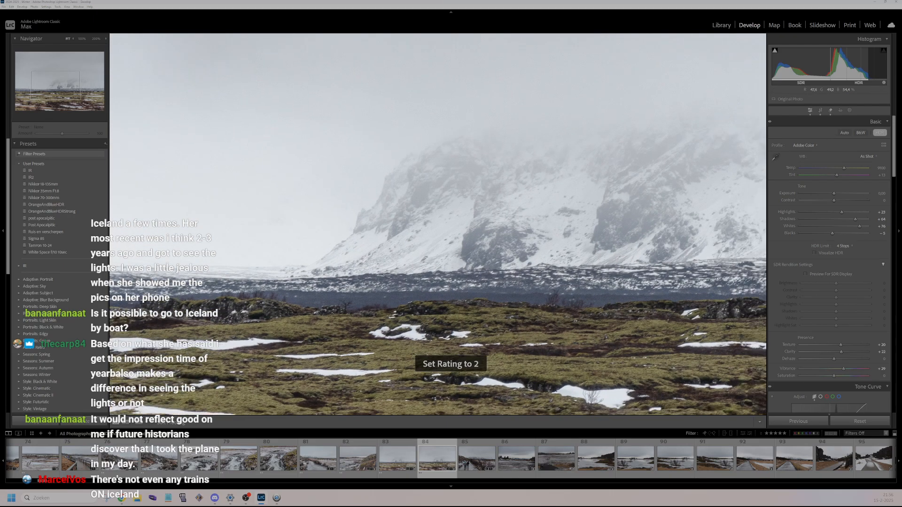
pyautogui.click(384, 276)
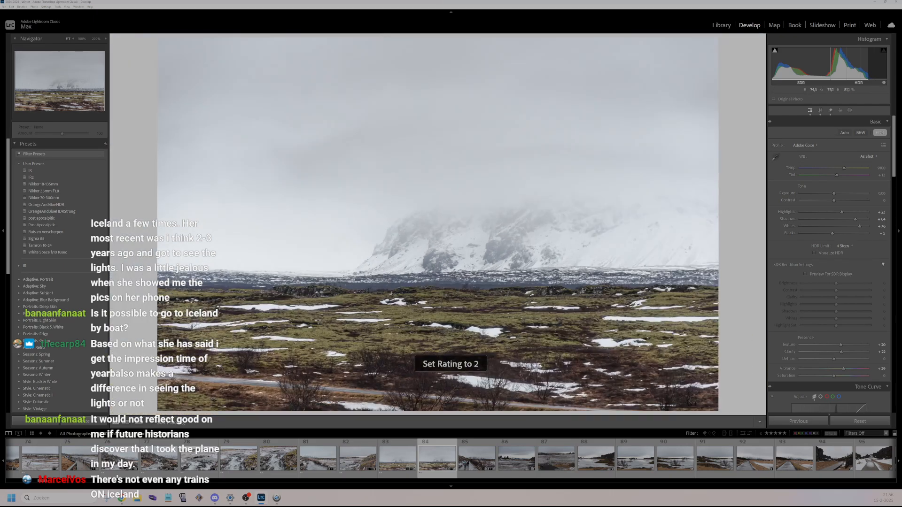
# - Look over path photo 85, frozen lake photo 86 and waterfall photo 96, examining the lake shot up close
pyautogui.click(472, 469)
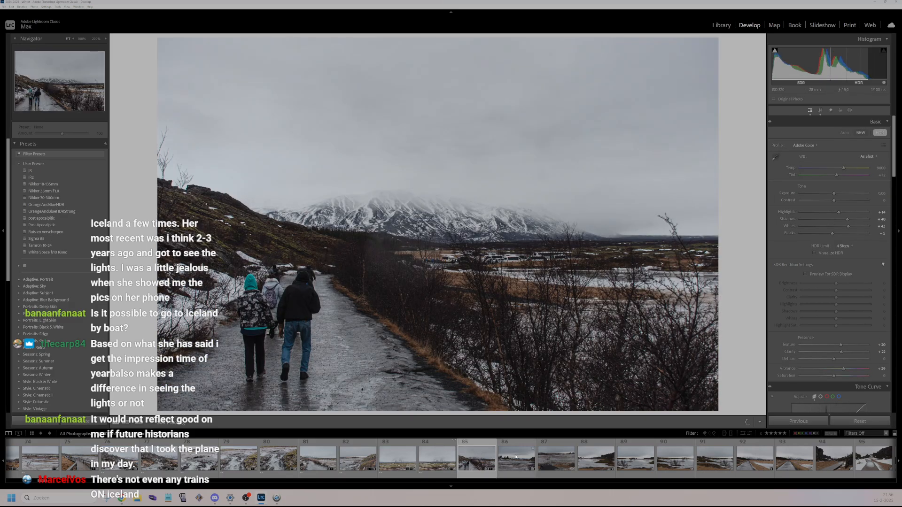
pyautogui.click(520, 462)
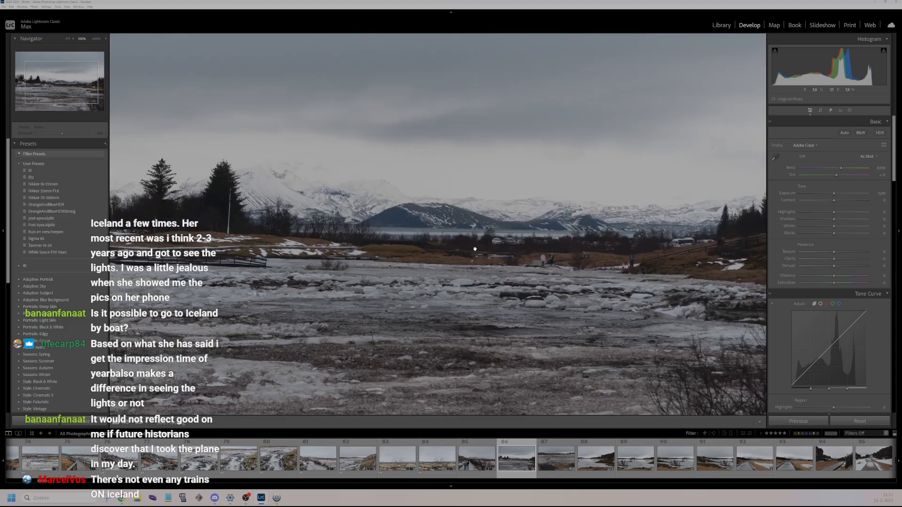
pyautogui.click(475, 250)
pyautogui.click(469, 318)
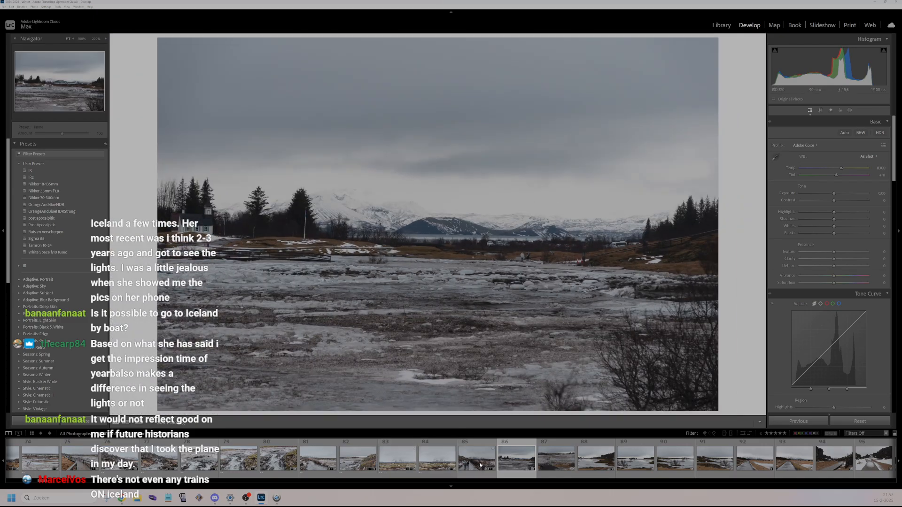
pyautogui.scroll(-5, 487, 461)
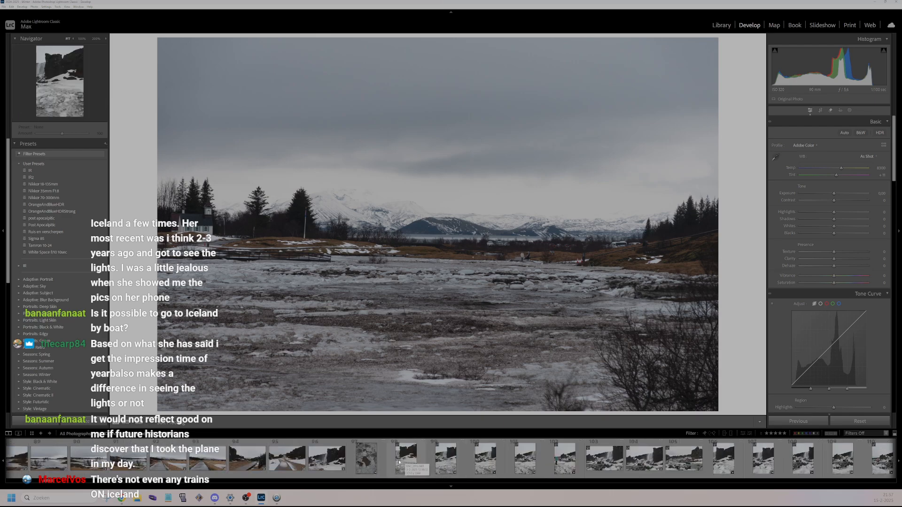
pyautogui.click(327, 464)
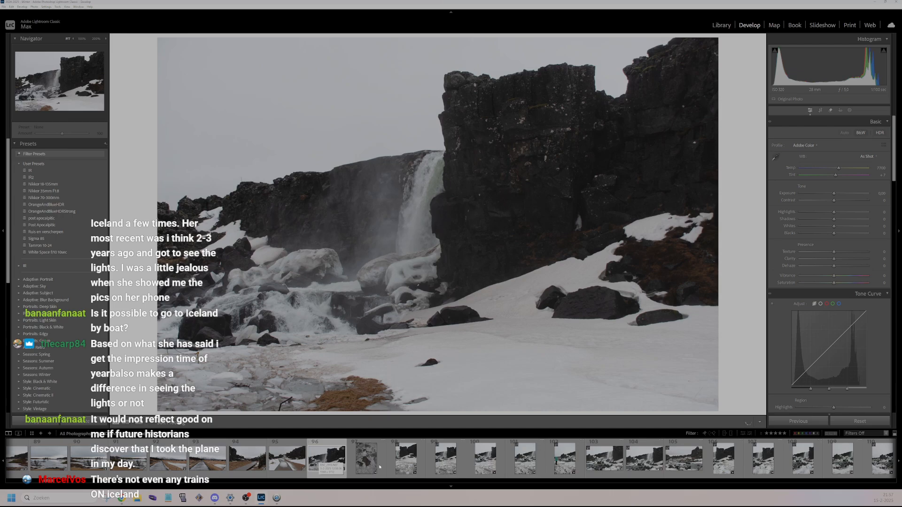
# - Open waterfall photo 104, enable HDR and set Exposure to +0.84, Highlights +30, Shadows -22, Blacks -22, Texture +20 and Vibrance +17
pyautogui.scroll(-3, 380, 467)
pyautogui.click(353, 459)
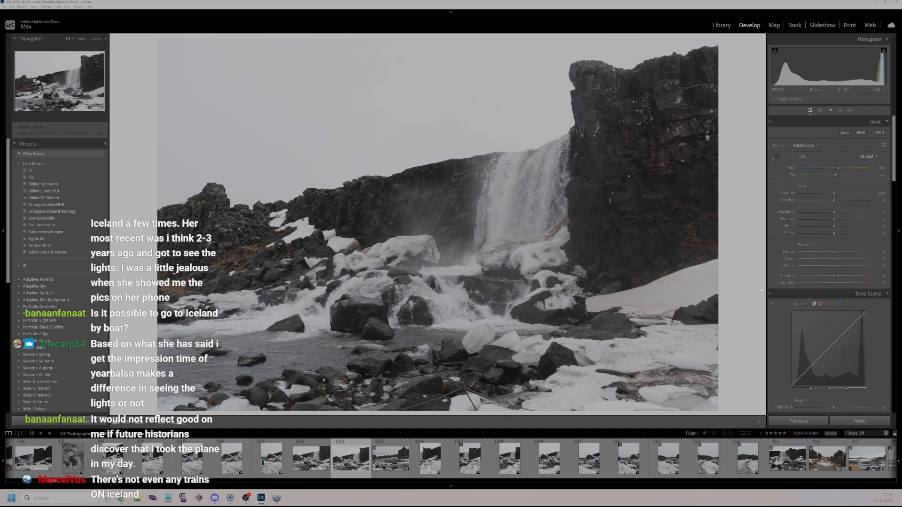
pyautogui.click(880, 133)
pyautogui.moveTo(834, 194); pyautogui.dragTo(829, 234)
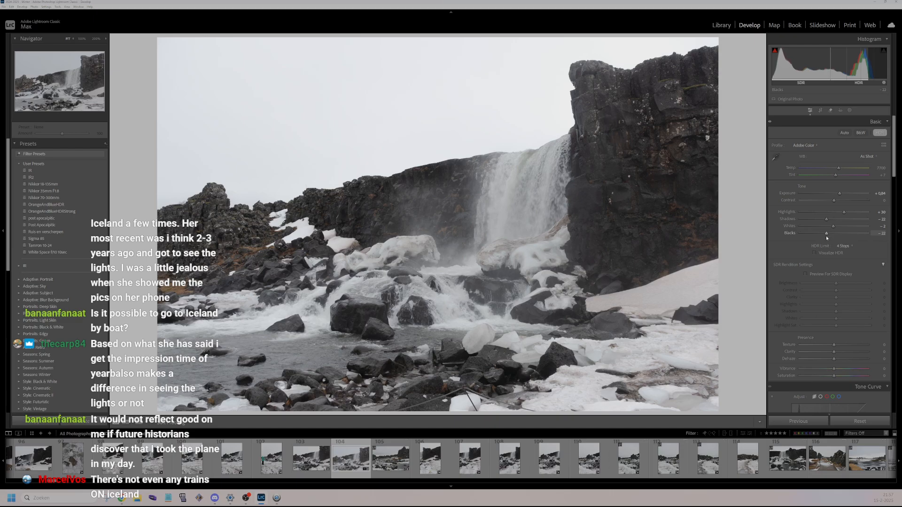
pyautogui.moveTo(834, 369)
pyautogui.mouseDown()
pyautogui.moveTo(842, 370)
pyautogui.moveTo(839, 352)
pyautogui.mouseUp()
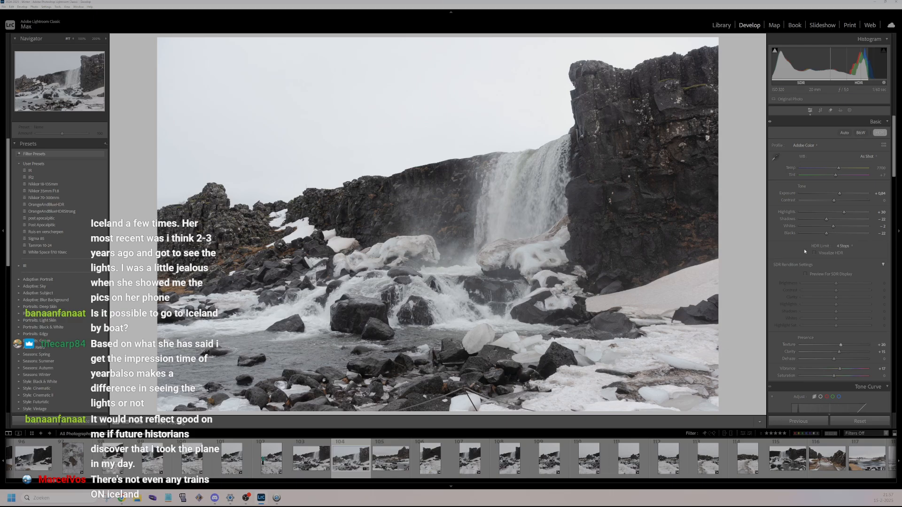
# - Shape photo 104's tone curve with Highlights at about -8, Lights at about +11 and slightly lowered Shadows
pyautogui.scroll(-3, 841, 345)
pyautogui.scroll(-6, 839, 268)
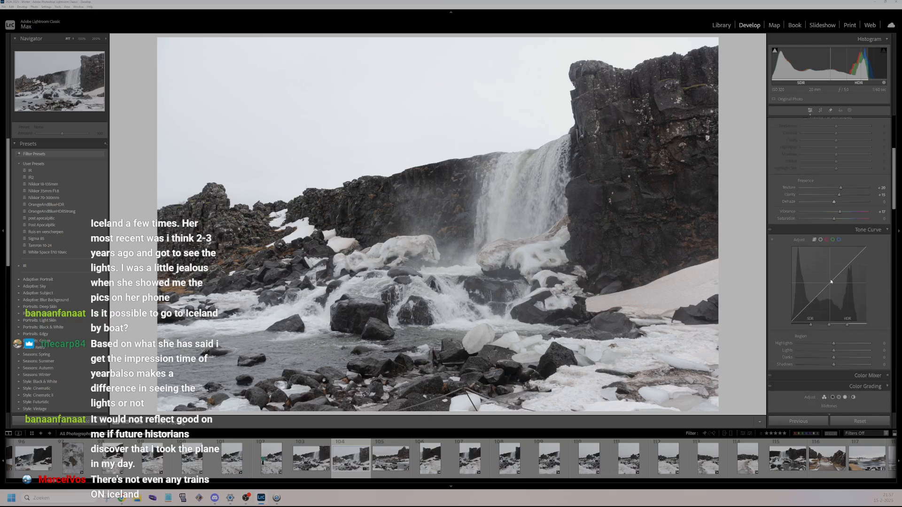
pyautogui.click(840, 266)
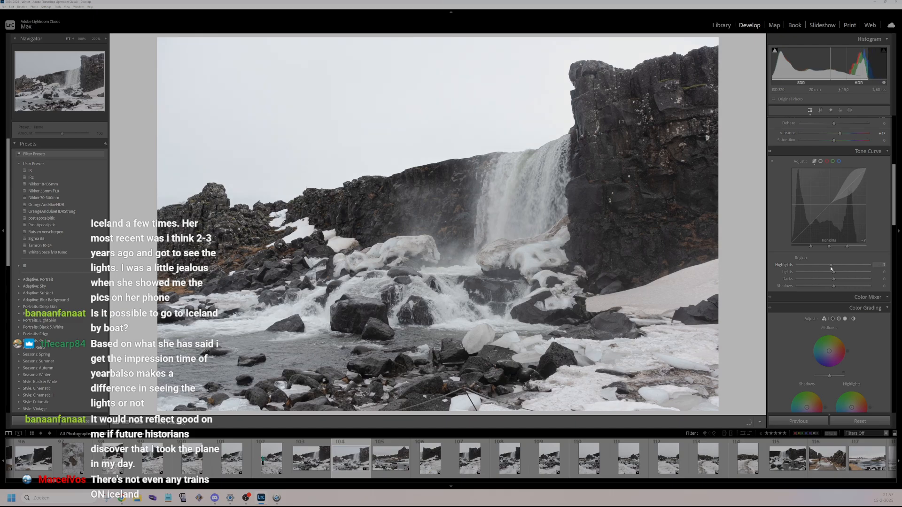
pyautogui.click(831, 265)
pyautogui.click(837, 272)
pyautogui.click(841, 279)
pyautogui.doubleClick(841, 279)
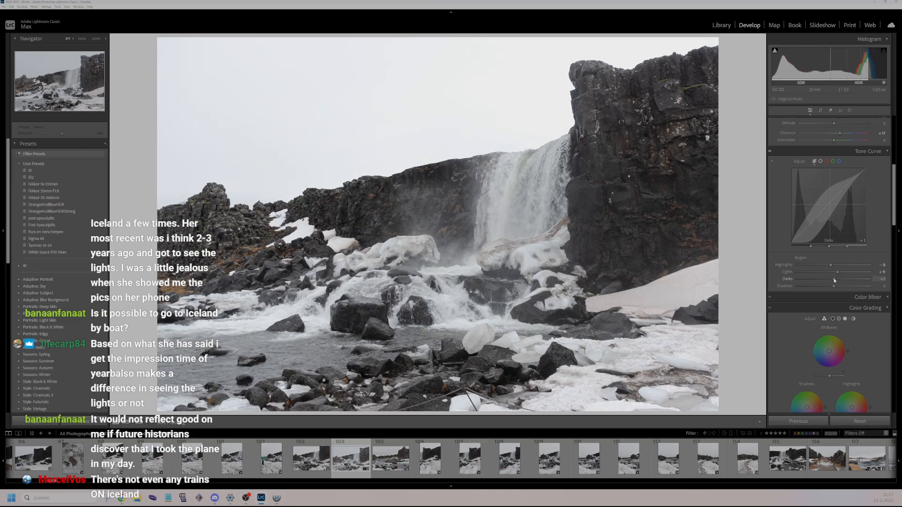
pyautogui.click(827, 287)
pyautogui.moveTo(827, 287); pyautogui.dragTo(833, 286)
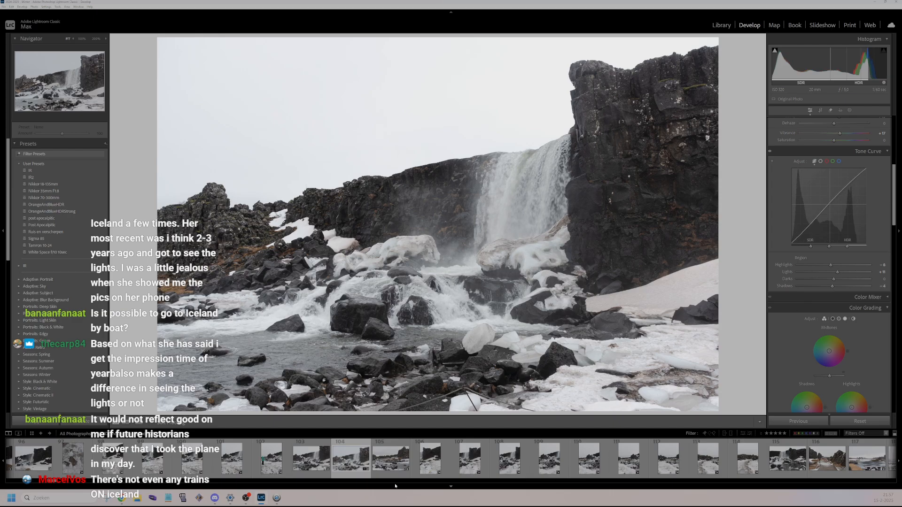
# - Rate waterfall photo 104 2 stars and sync its develop settings to the neighbouring photos 103 and 105
pyautogui.press('2')
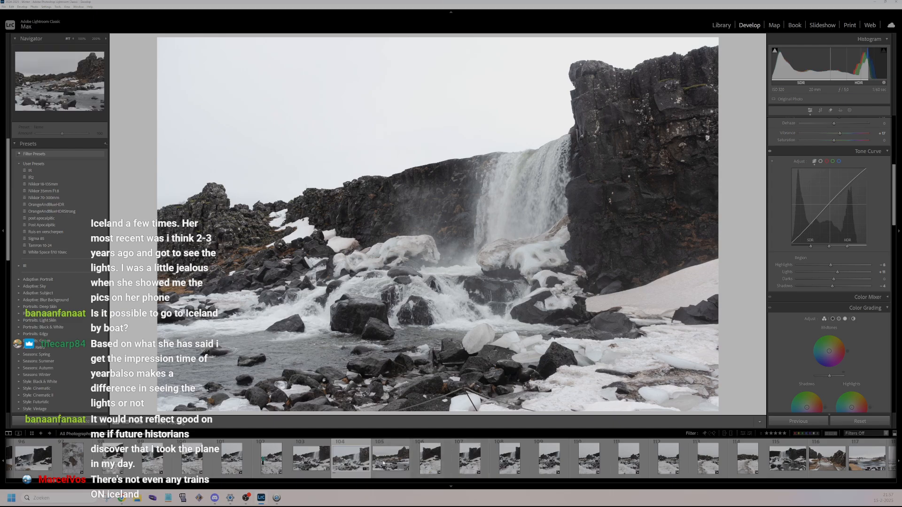
pyautogui.keyDown('ctrl'); pyautogui.click(318, 461); pyautogui.keyUp('ctrl')
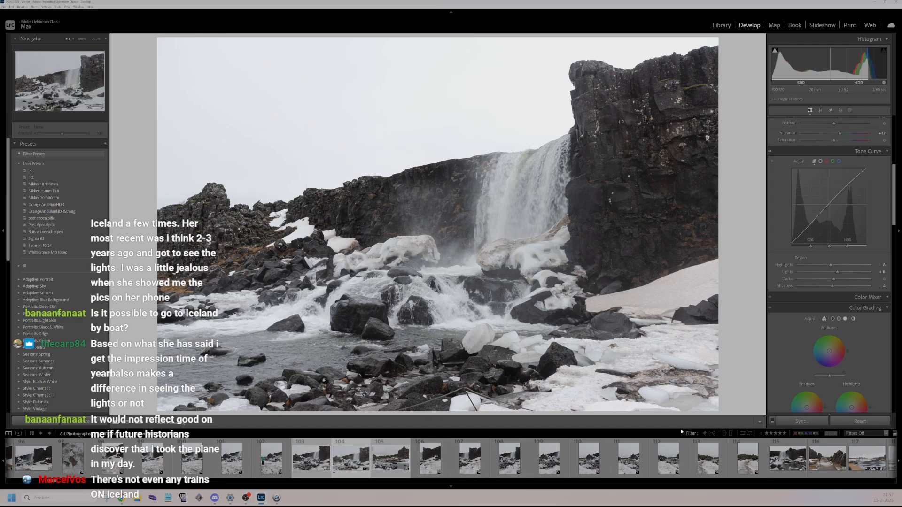
pyautogui.hotkey('ctrl', 'shift', 's')
pyautogui.click(342, 477)
pyautogui.click(383, 468)
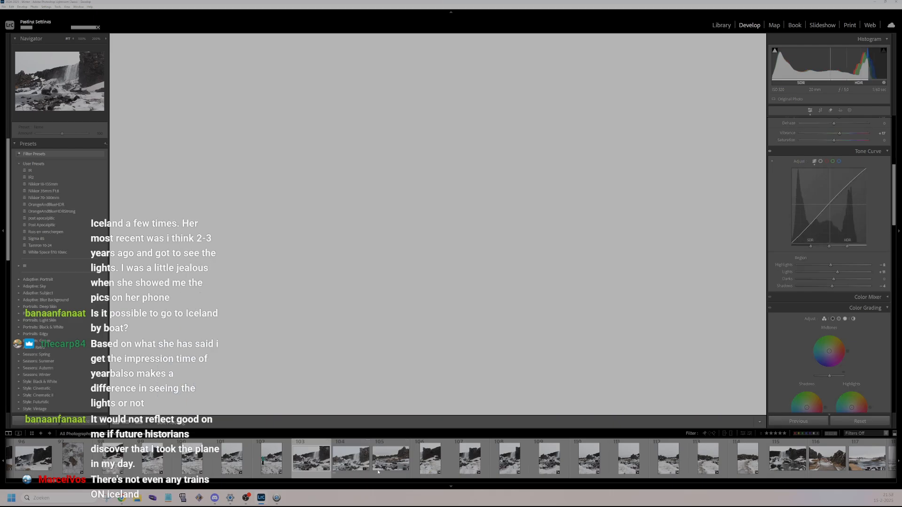
# - Rate waterfall photo 103 and rocky river photo 105 2 stars each
pyautogui.press('1')
pyautogui.press('2')
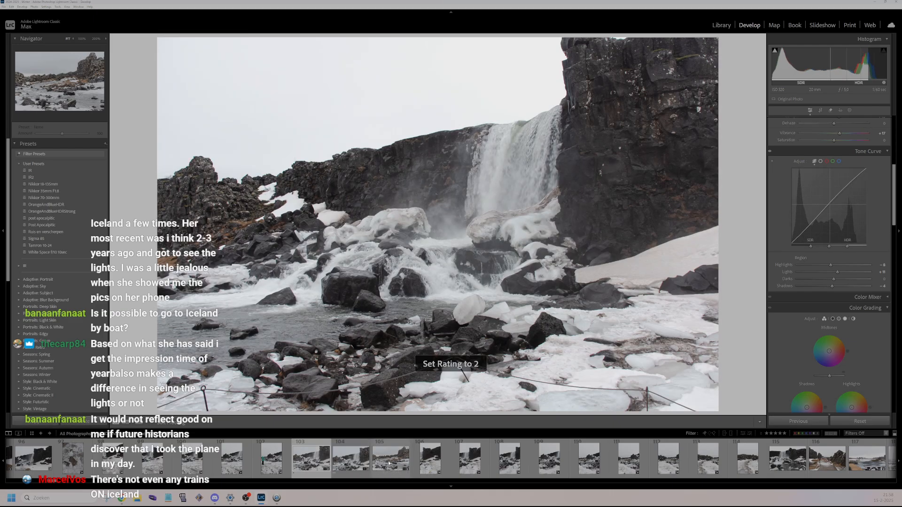
pyautogui.click(390, 463)
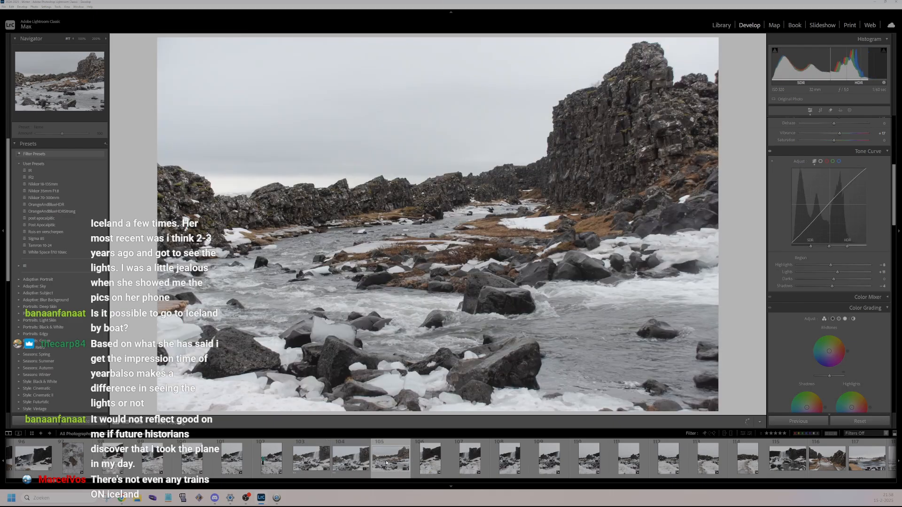
pyautogui.press('2')
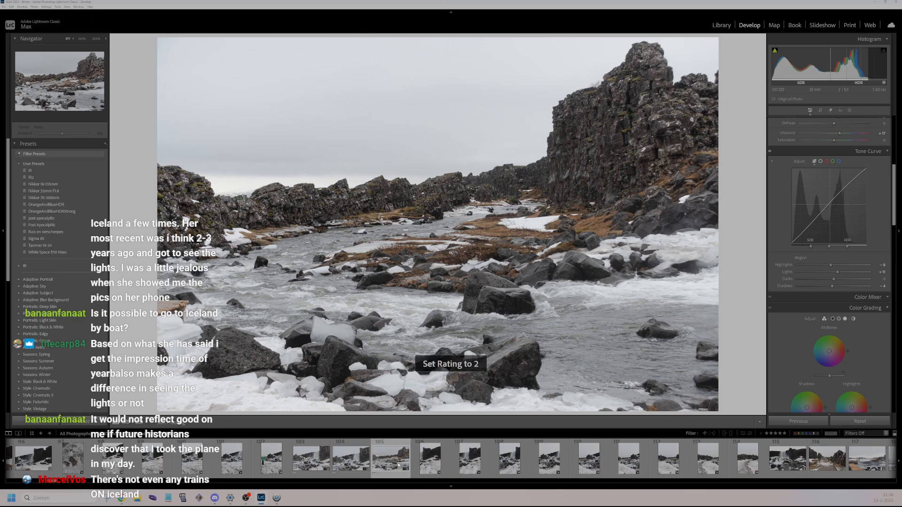
# - Merge the nine vertical waterfall frames 106 to 114 into a panorama with Spherical projection and Auto Crop
pyautogui.click(434, 463)
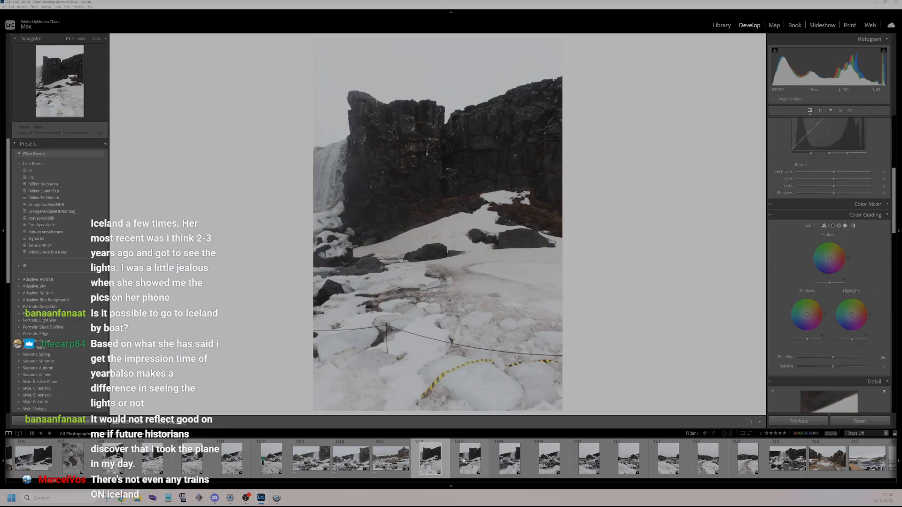
pyautogui.rightClick(642, 459)
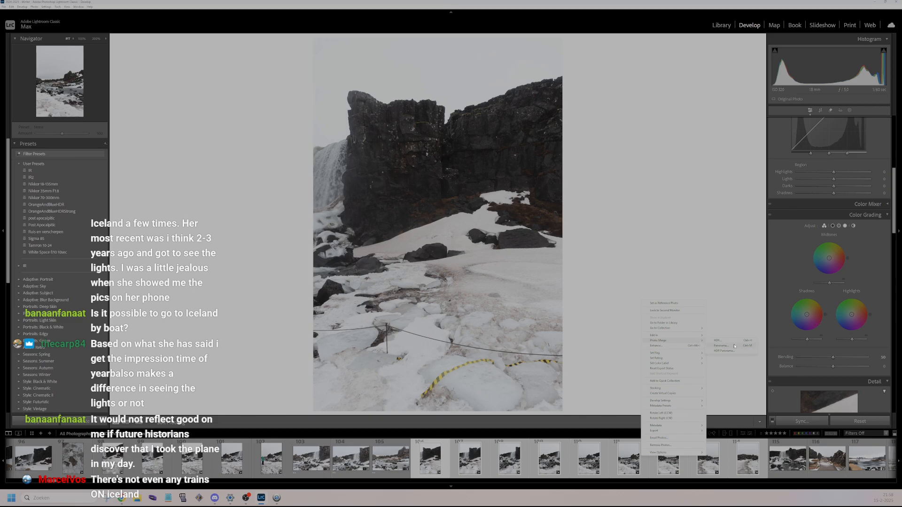
pyautogui.click(734, 346)
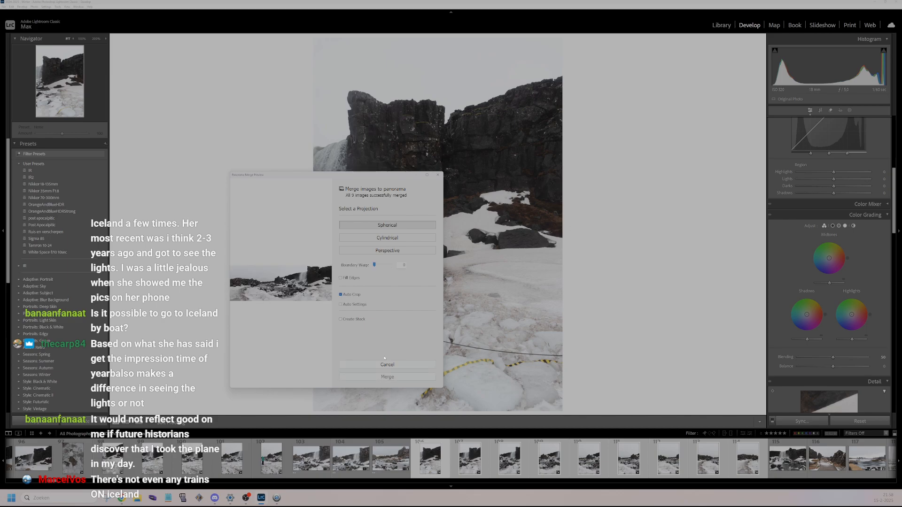
pyautogui.click(390, 379)
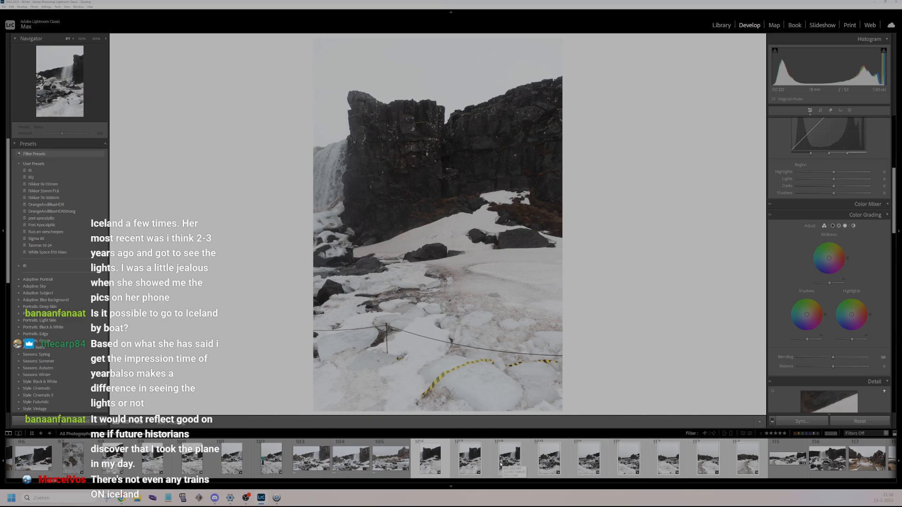
# - Give the nine source frames 106 to 114 the yellow color label and open the merged waterfall panorama
pyautogui.rightClick(646, 459)
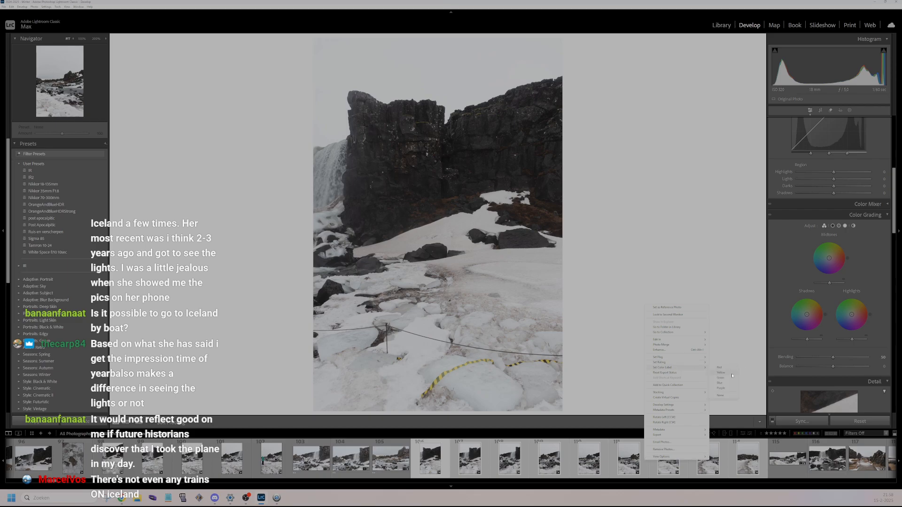
pyautogui.click(731, 374)
pyautogui.click(771, 463)
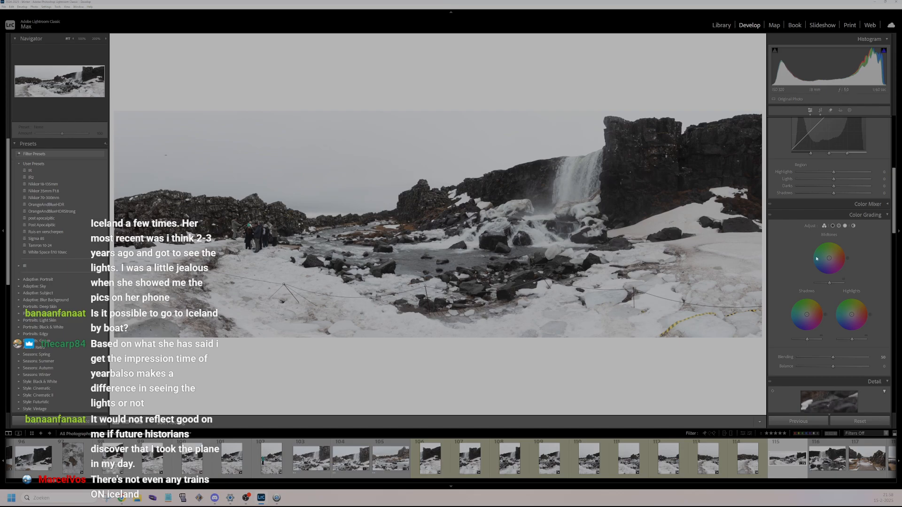
# - Enable HDR for the waterfall panorama and set Highlights to +53, Shadows to +31, Whites to +27 and Blacks to +4
pyautogui.scroll(10, 799, 259)
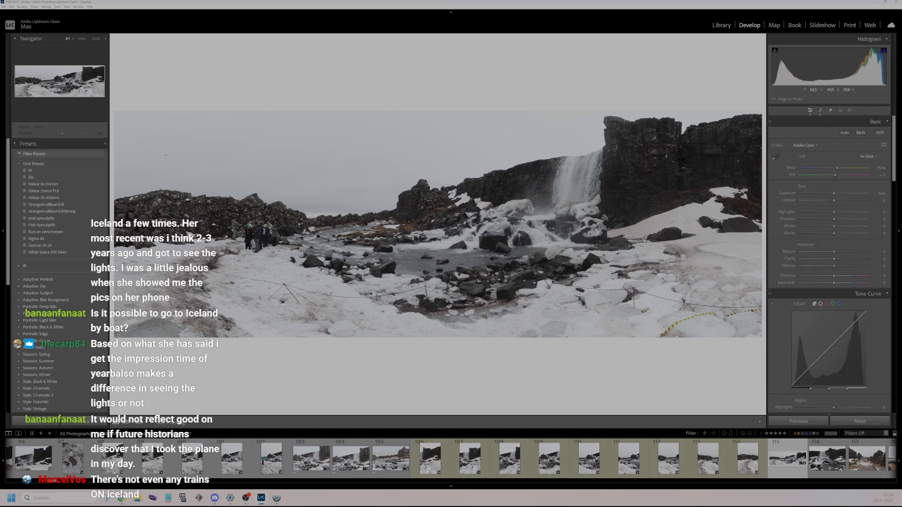
pyautogui.click(880, 134)
pyautogui.click(853, 212)
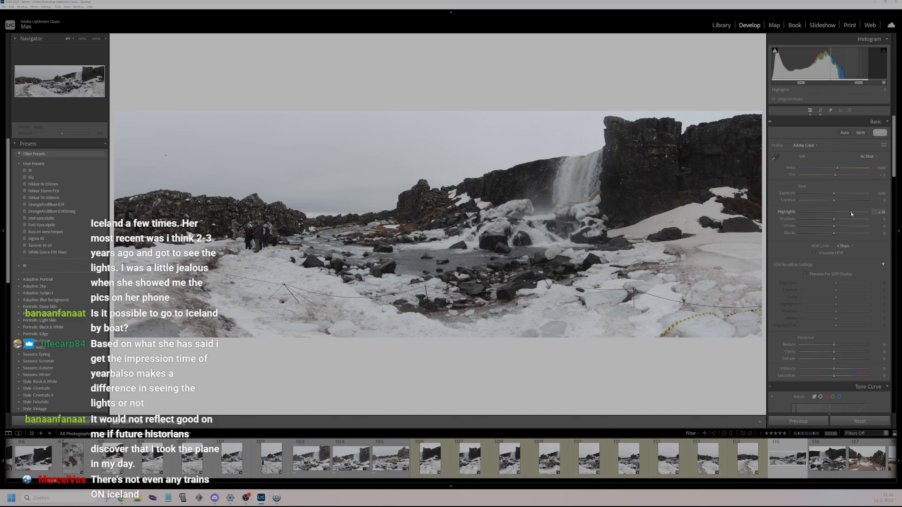
pyautogui.click(852, 219)
pyautogui.moveTo(850, 220); pyautogui.dragTo(843, 227)
pyautogui.click(847, 226)
pyautogui.click(836, 233)
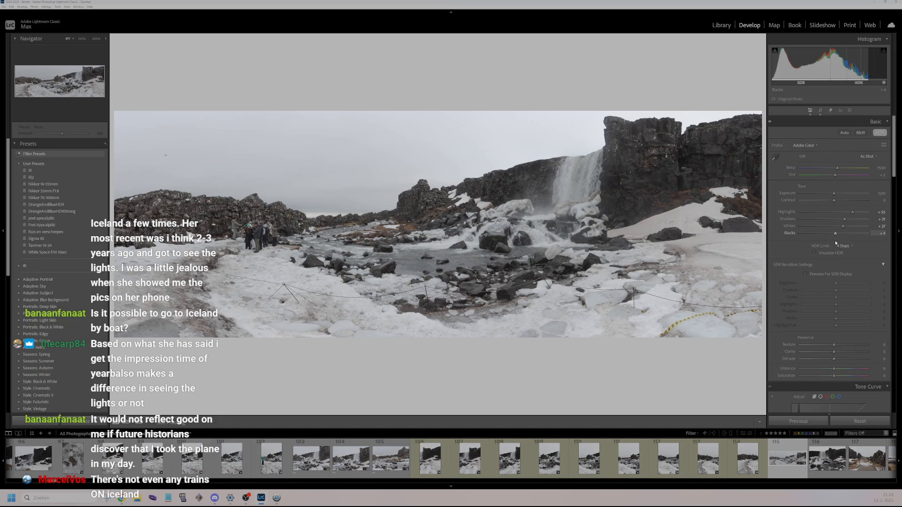
# - Set the waterfall panorama's Vibrance to +26, Clarity to +22 and Texture to about +30
pyautogui.click(842, 369)
pyautogui.click(842, 352)
pyautogui.click(842, 345)
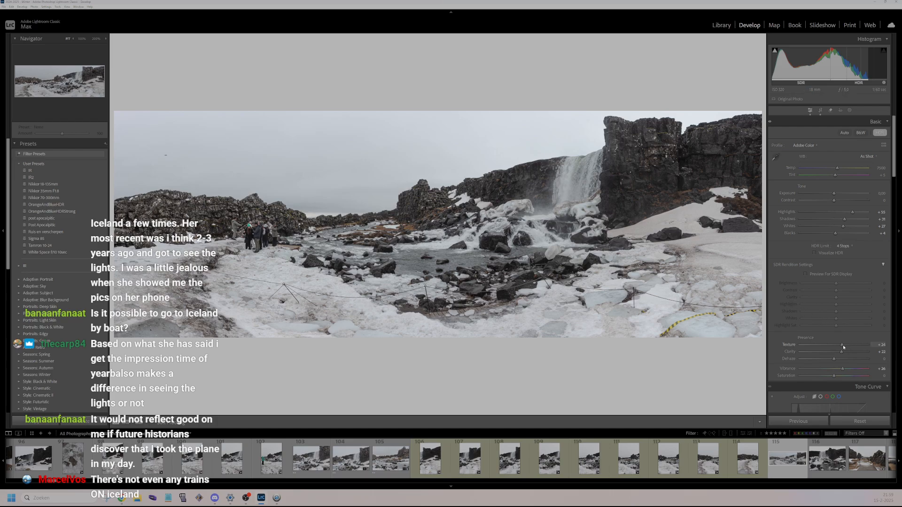
pyautogui.scroll(-5, 827, 340)
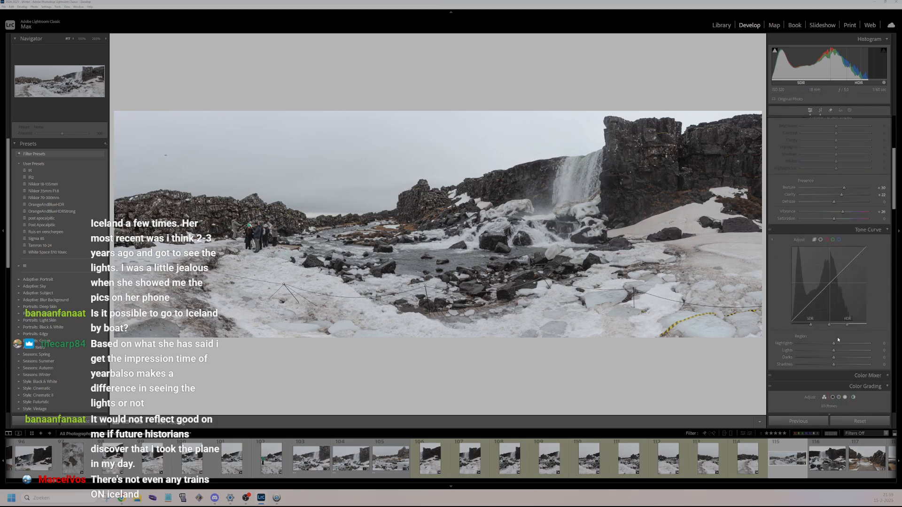
# - Set the waterfall panorama's tone curve to Highlights +28, Lights +19, Darks -2 and Shadows -12, and rate it 2 stars
pyautogui.moveTo(846, 350); pyautogui.dragTo(829, 370)
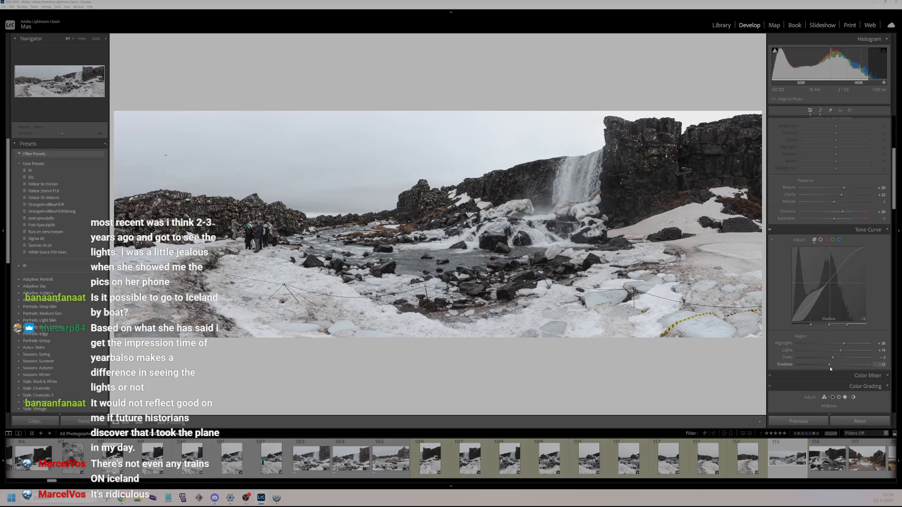
pyautogui.click(576, 162)
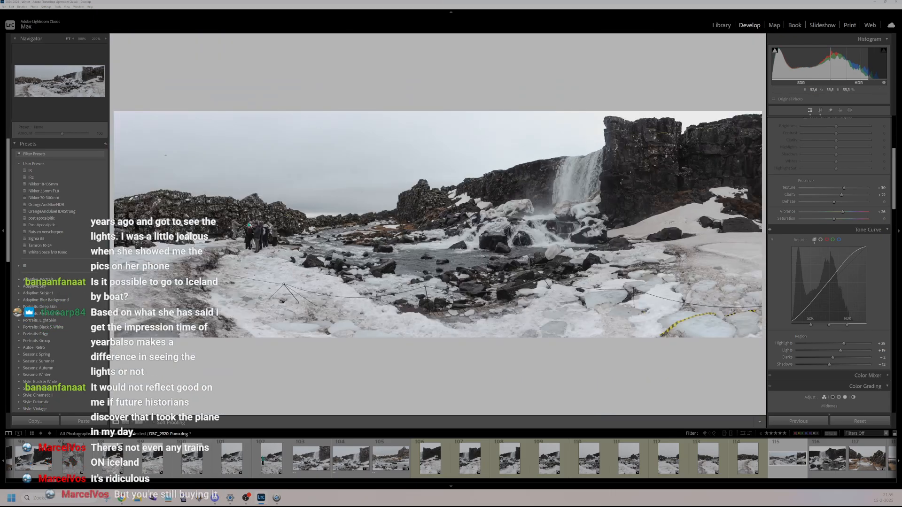
pyautogui.click(576, 162)
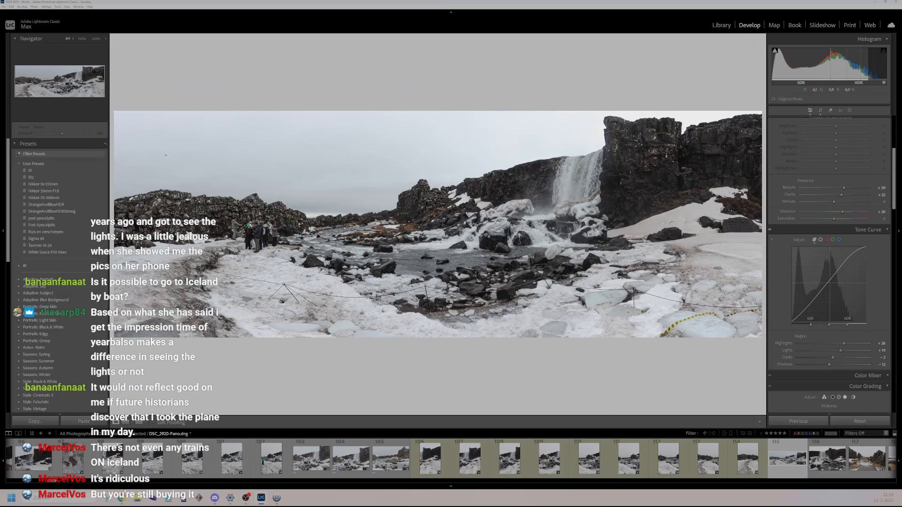
pyautogui.press('3')
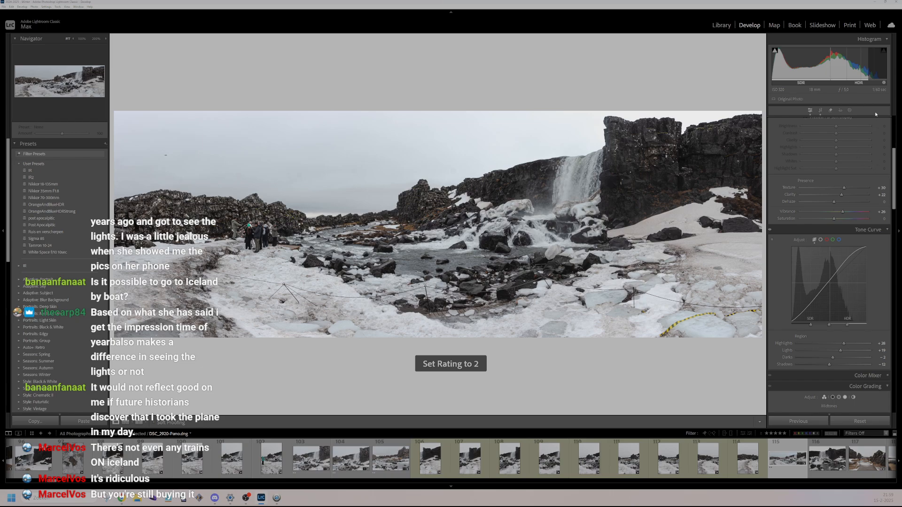
pyautogui.scroll(3, 869, 167)
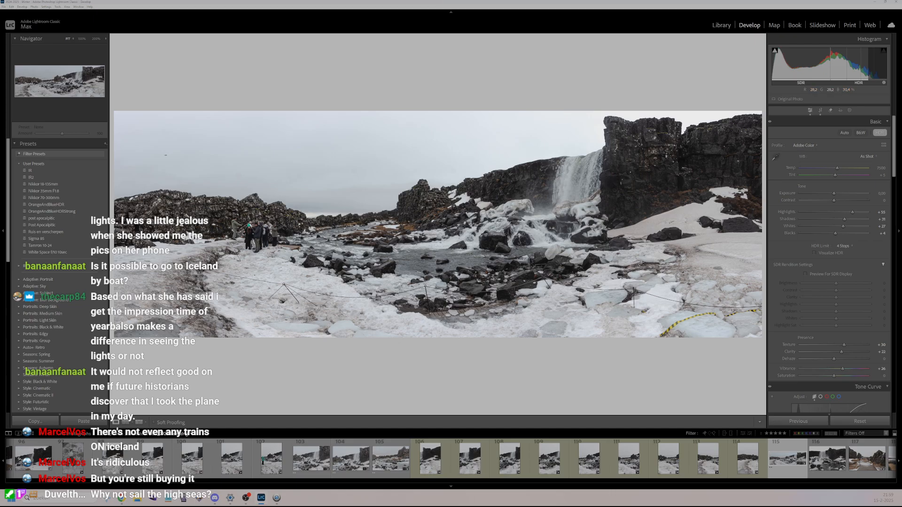
pyautogui.click(555, 223)
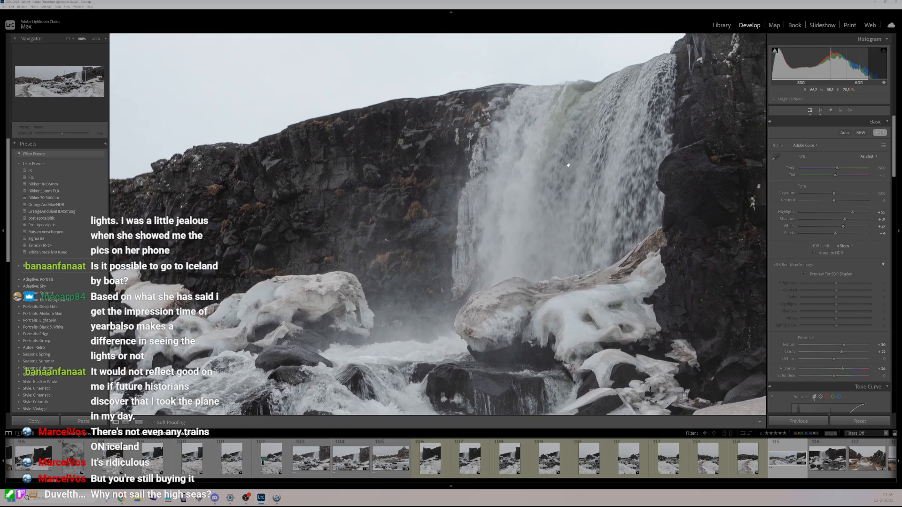
pyautogui.click(568, 164)
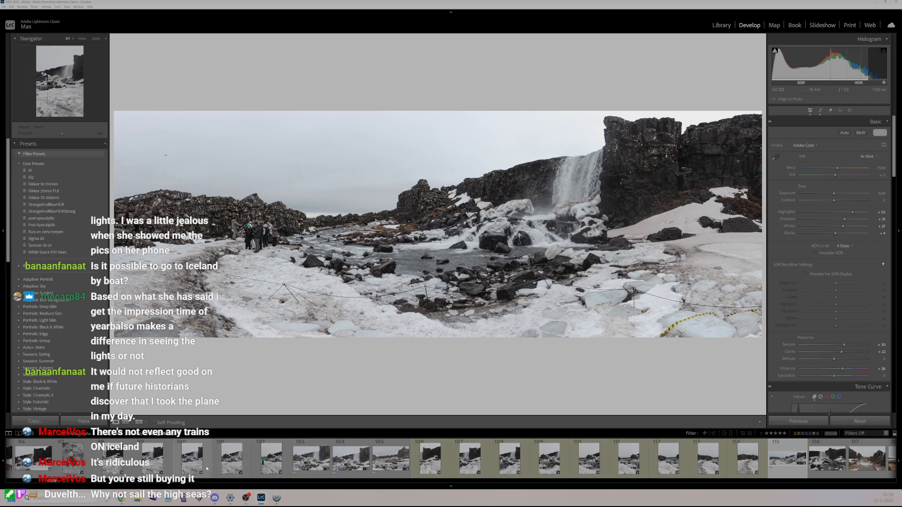
# - Open waterfall photo 116, enable HDR, and set Highlights to +41, Shadows to +47 and Whites to +43
pyautogui.scroll(-3, 538, 469)
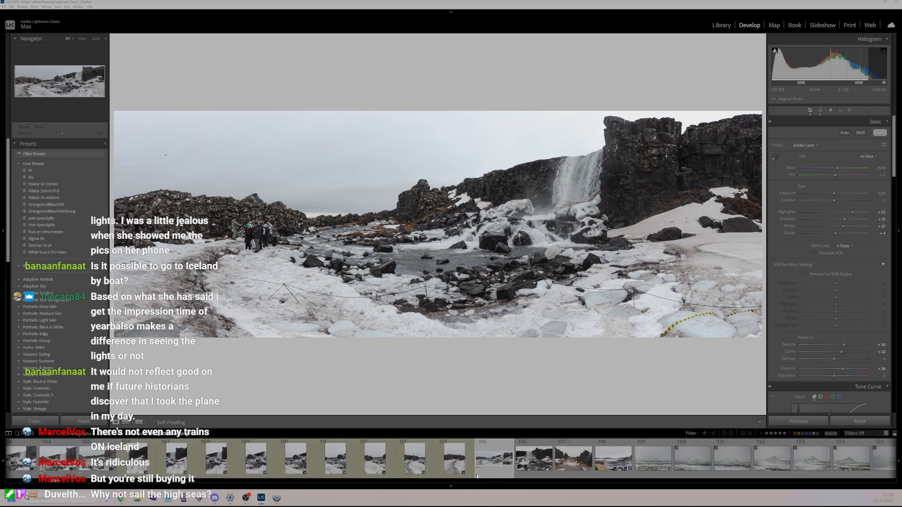
pyautogui.click(538, 471)
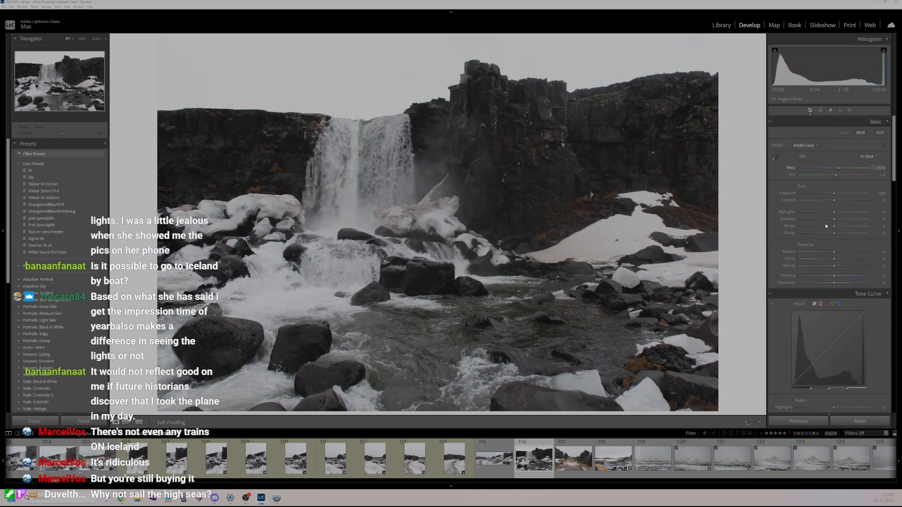
pyautogui.click(880, 133)
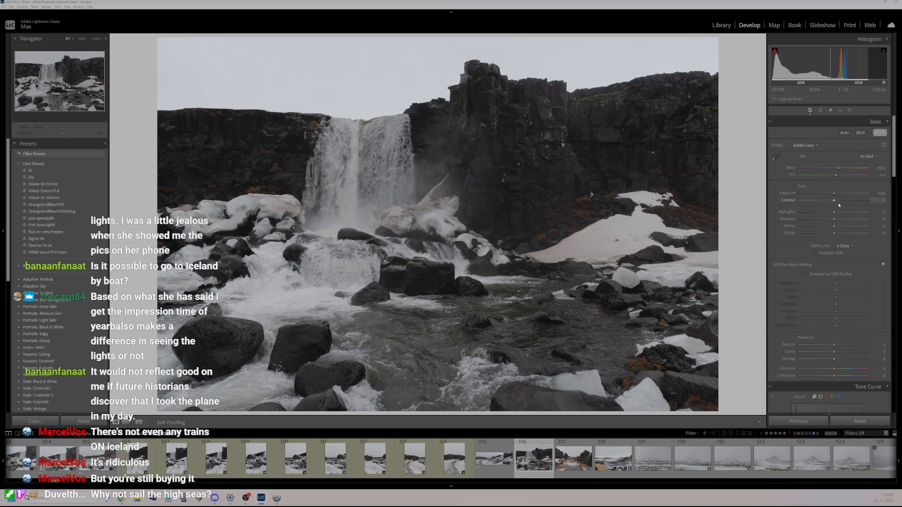
pyautogui.click(847, 212)
pyautogui.click(850, 220)
pyautogui.click(849, 226)
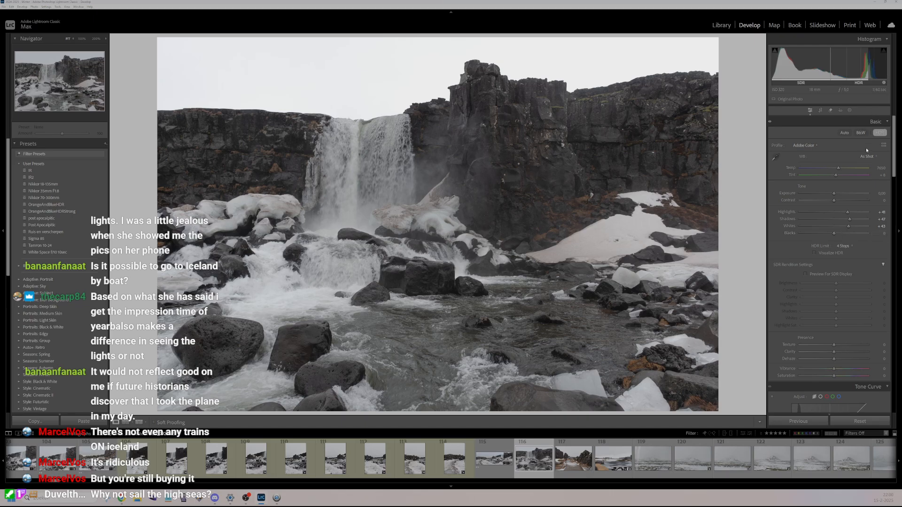
# - Set photo 116's Blacks to -27, Vibrance to +43, Clarity to +15 and Texture to +7
pyautogui.moveTo(834, 234); pyautogui.dragTo(827, 236)
pyautogui.moveTo(834, 370); pyautogui.dragTo(837, 345)
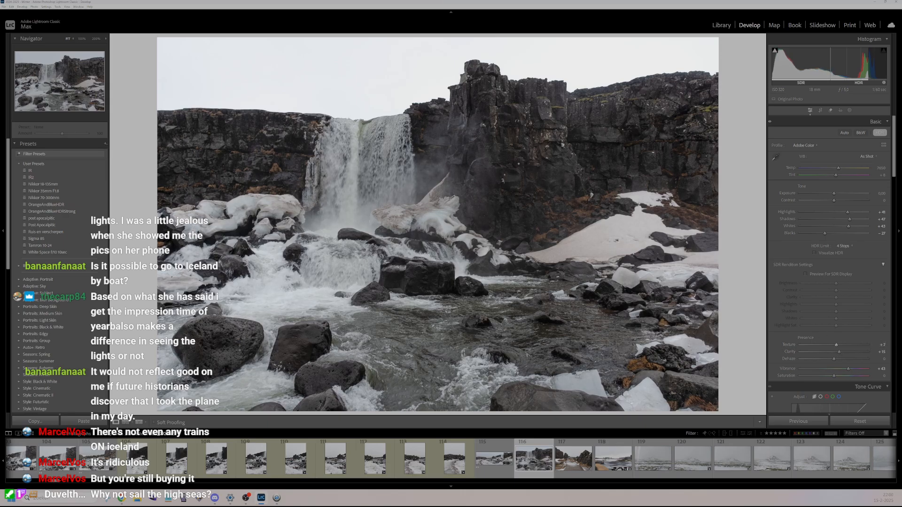
# - Examine photo 116 at 100% across the waterfall, icy rocks, snow patch and river for detail
pyautogui.click(376, 150)
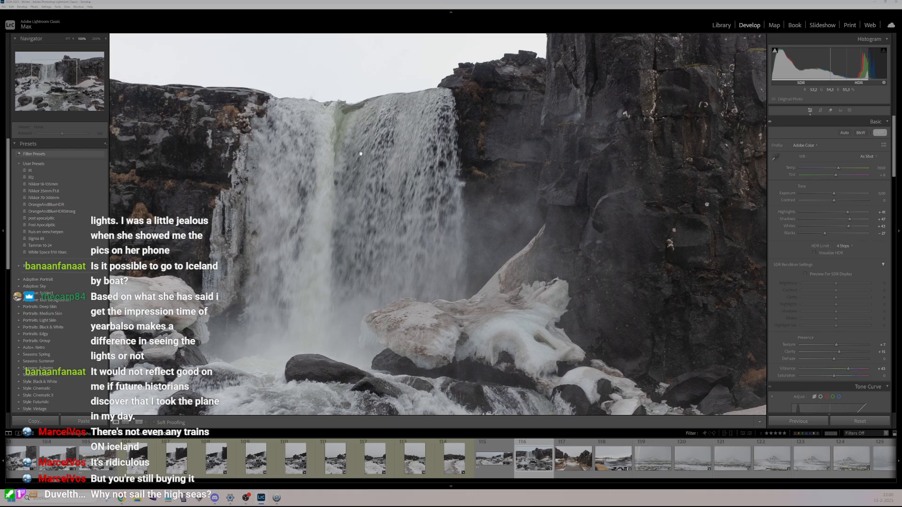
pyautogui.moveTo(347, 182); pyautogui.dragTo(450, 175)
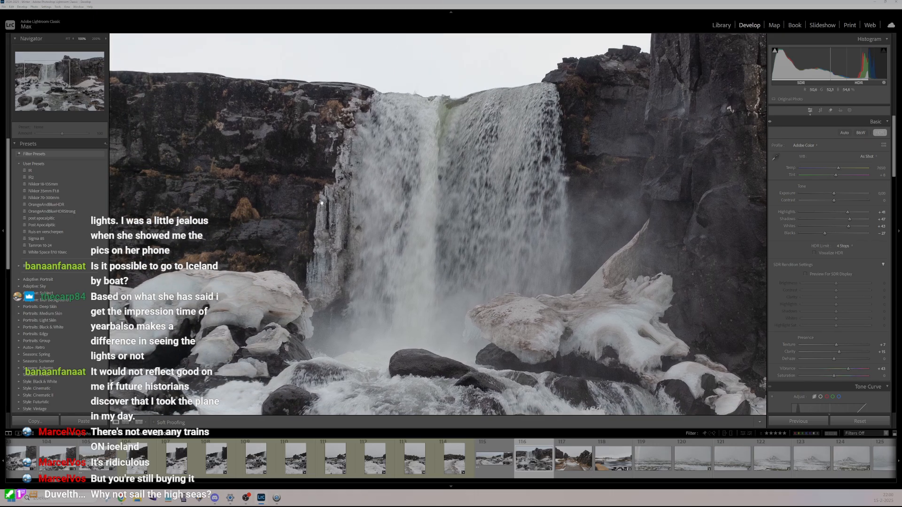
pyautogui.moveTo(412, 267); pyautogui.dragTo(375, 114)
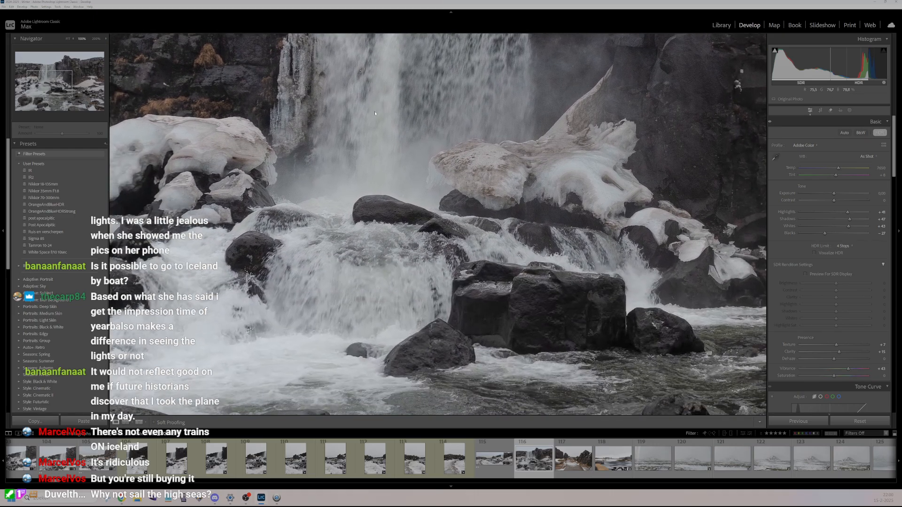
pyautogui.moveTo(651, 274); pyautogui.dragTo(423, 188)
pyautogui.moveTo(611, 282); pyautogui.dragTo(506, 259)
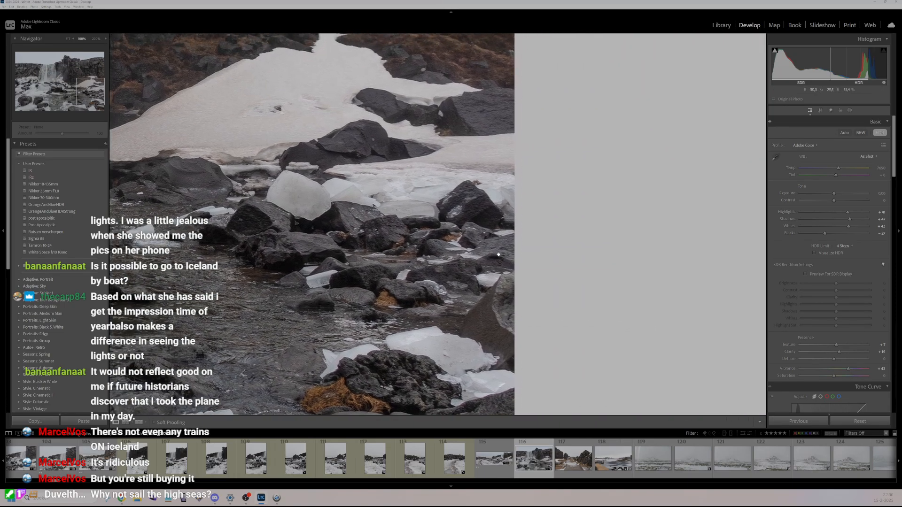
pyautogui.moveTo(386, 191); pyautogui.dragTo(443, 230)
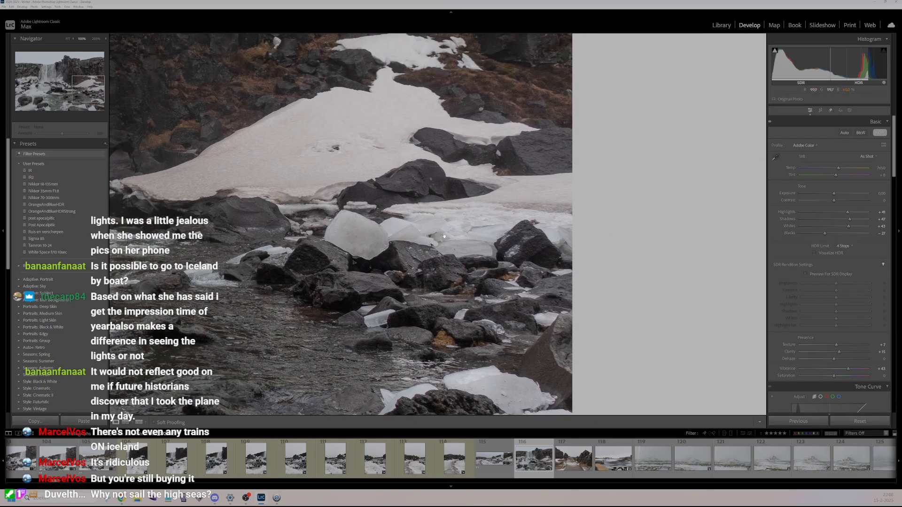
pyautogui.click(487, 225)
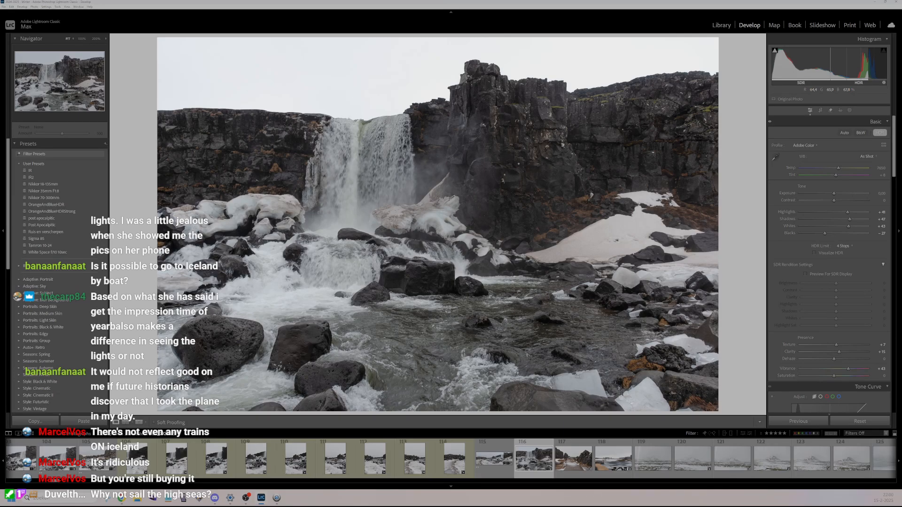
pyautogui.click(482, 318)
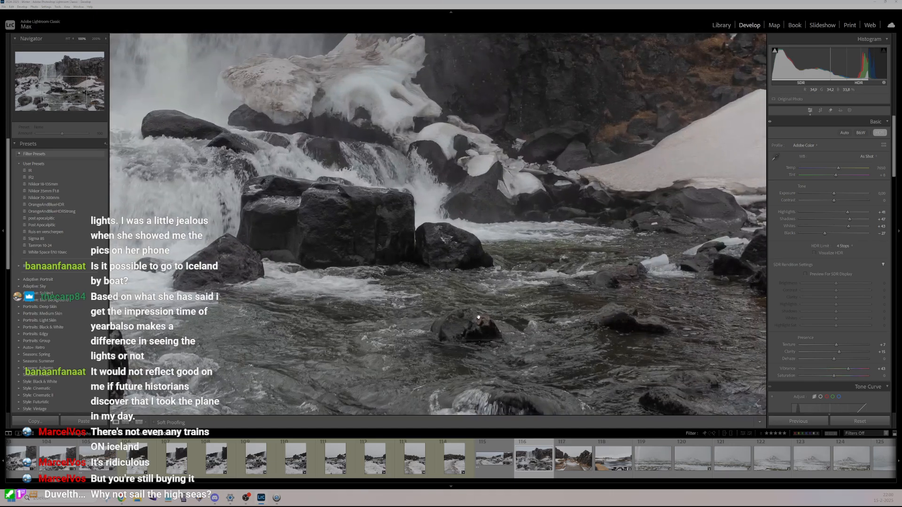
pyautogui.moveTo(167, 347); pyautogui.dragTo(474, 358)
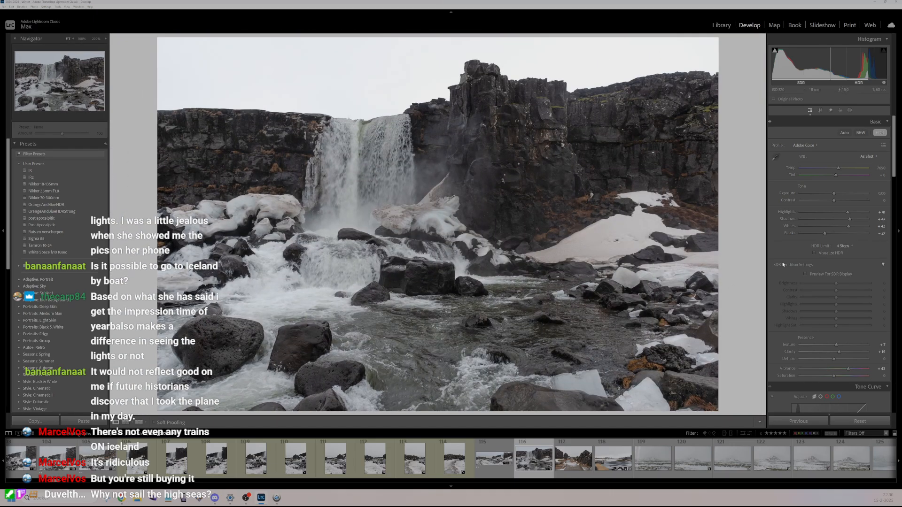
# - Set photo 116's tone curve to Highlights +15, Lights about +28, Darks about +26 and Shadows -1, and rate it 2 stars
pyautogui.scroll(-5, 849, 344)
pyautogui.moveTo(849, 345); pyautogui.dragTo(848, 346)
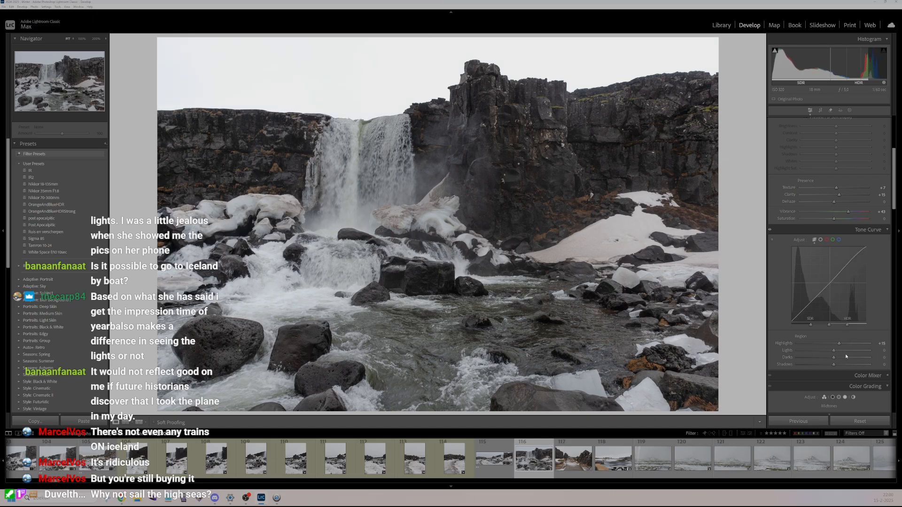
pyautogui.click(845, 353)
pyautogui.click(844, 358)
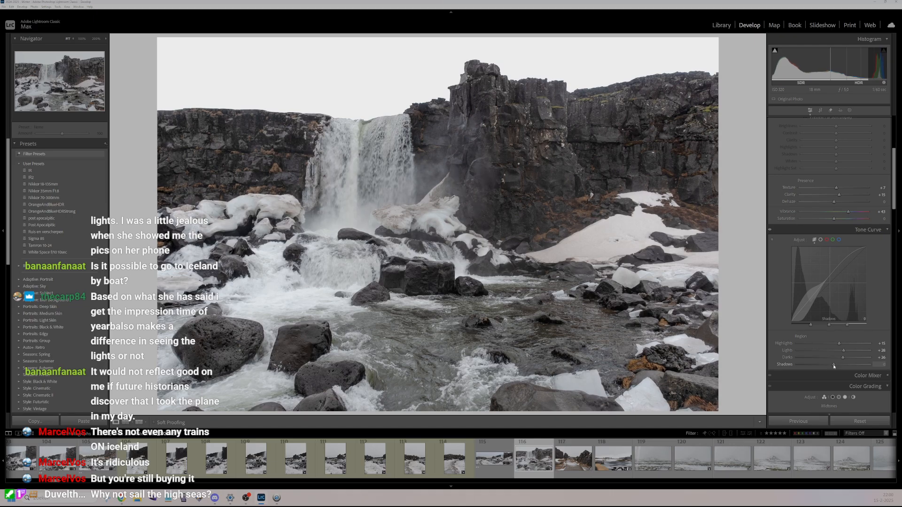
pyautogui.press('2')
# - Go back through the series to the earlier landscape shots and open the unedited icy field photo 87
pyautogui.scroll(5, 320, 467)
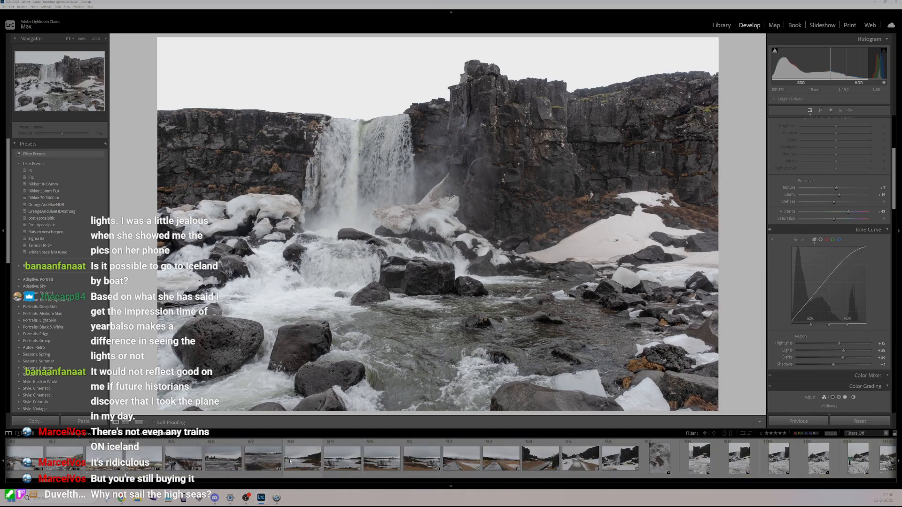
pyautogui.scroll(-3, 298, 463)
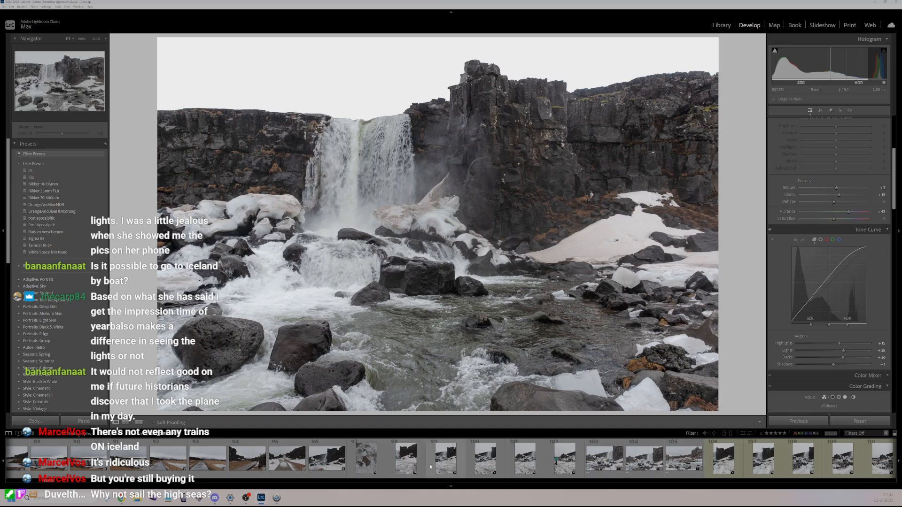
pyautogui.scroll(-1, 429, 465)
pyautogui.scroll(-3, 427, 462)
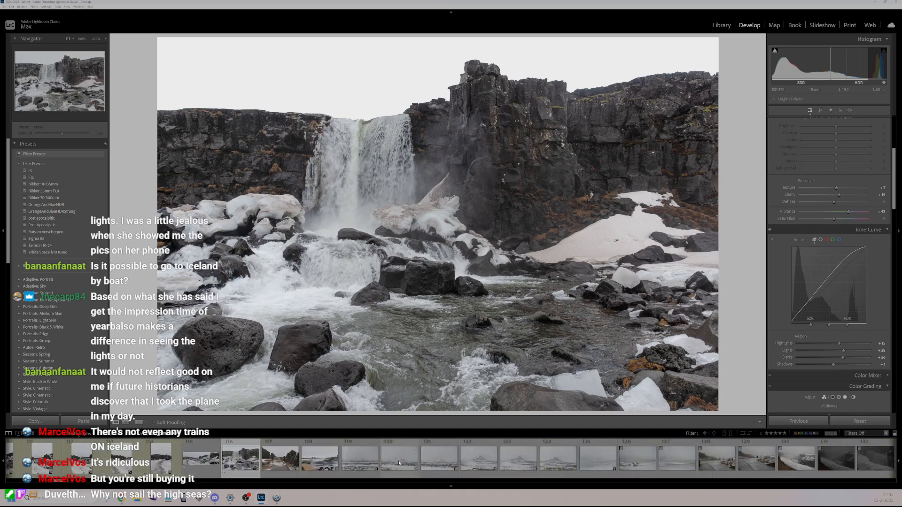
pyautogui.scroll(-2, 397, 460)
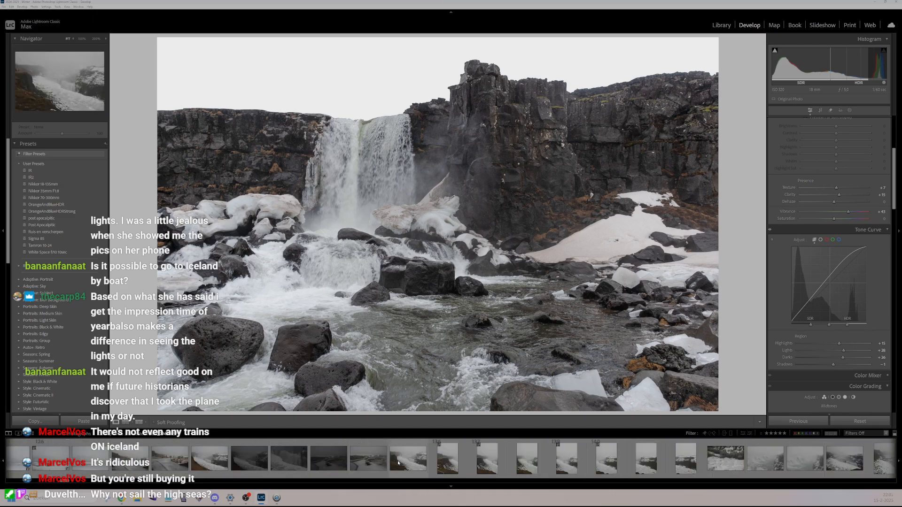
pyautogui.scroll(-3, 397, 463)
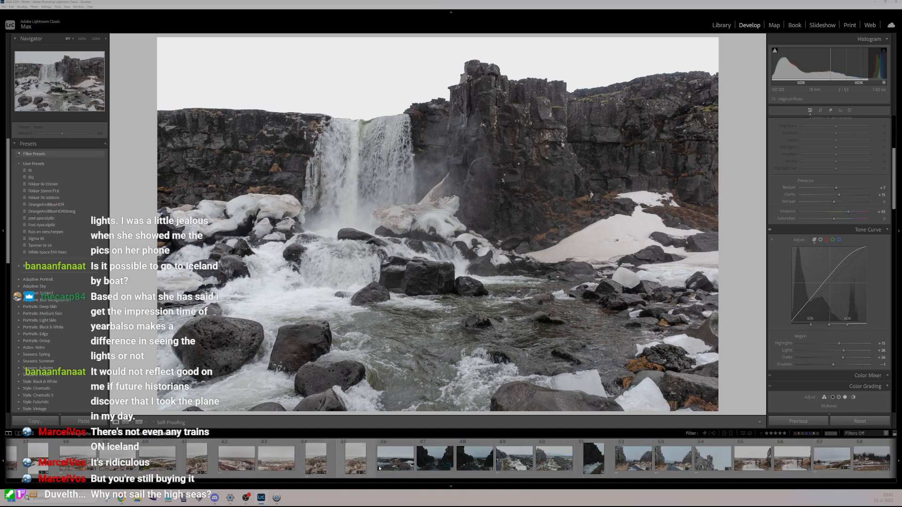
pyautogui.scroll(-2, 491, 460)
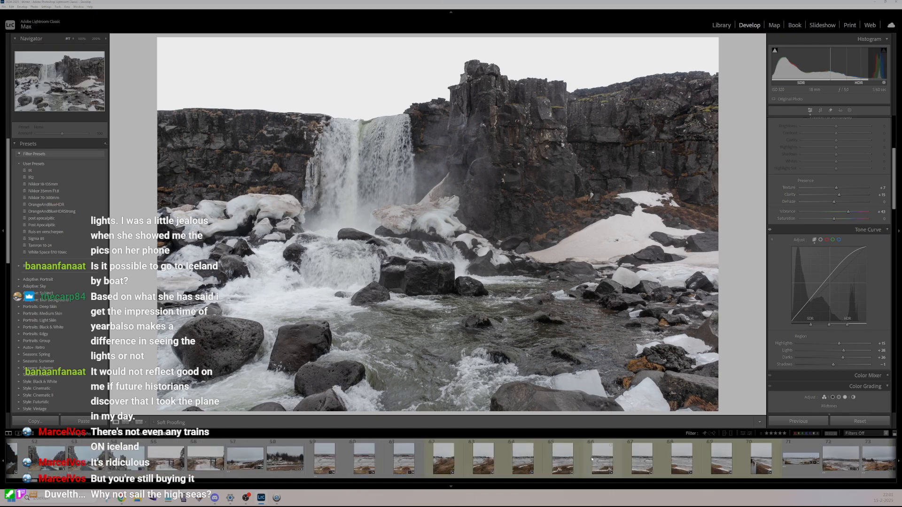
pyautogui.scroll(-2, 590, 459)
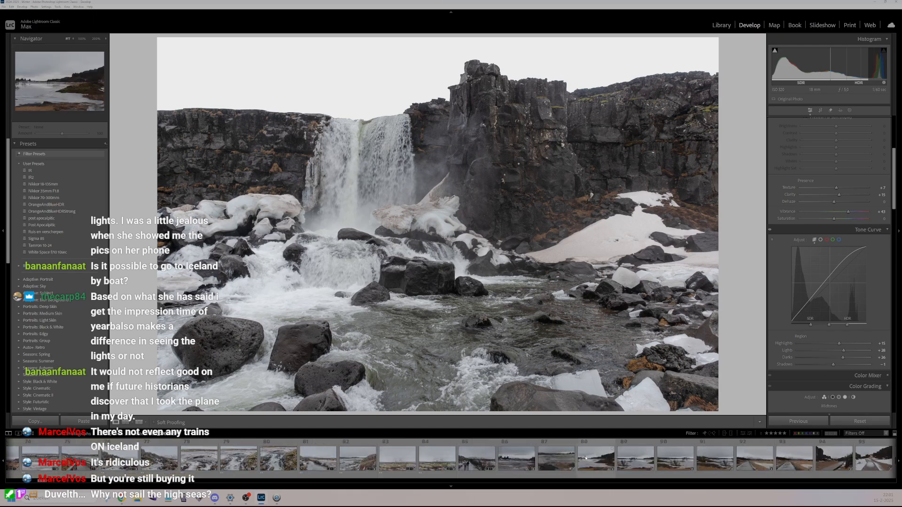
pyautogui.click(472, 460)
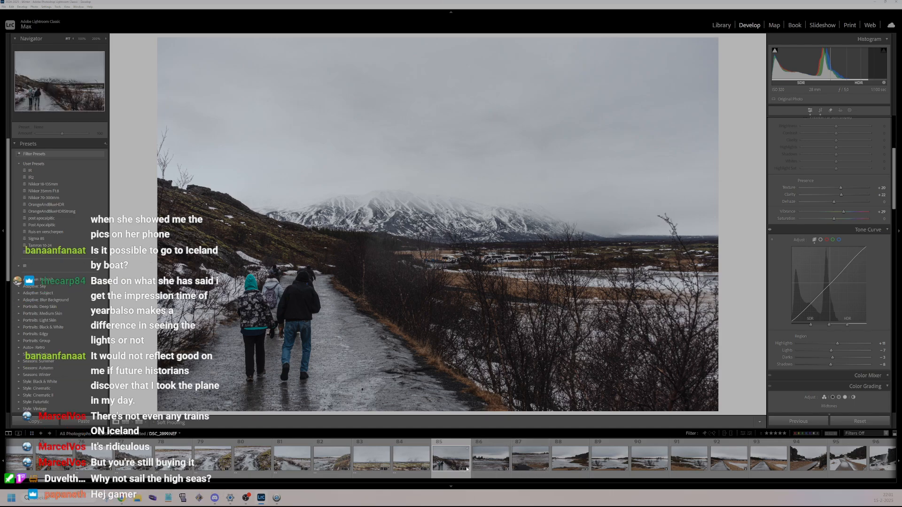
pyautogui.click(493, 463)
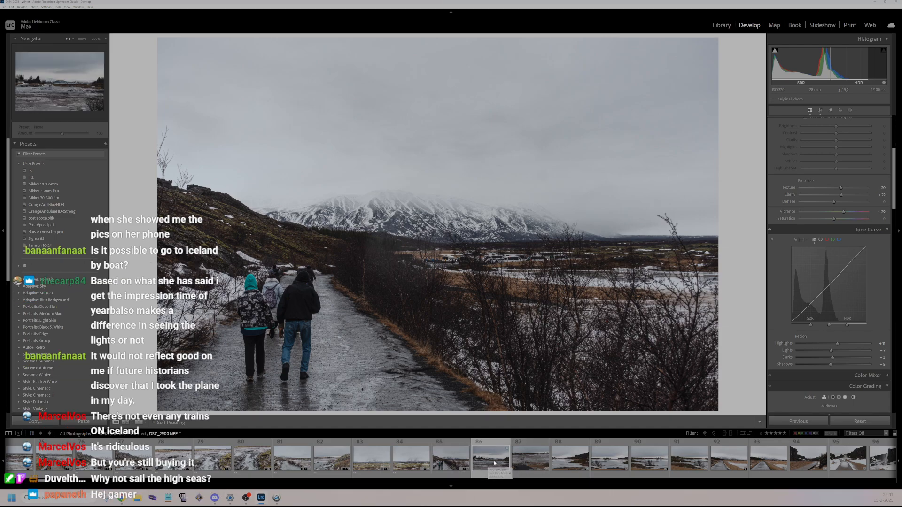
pyautogui.click(524, 463)
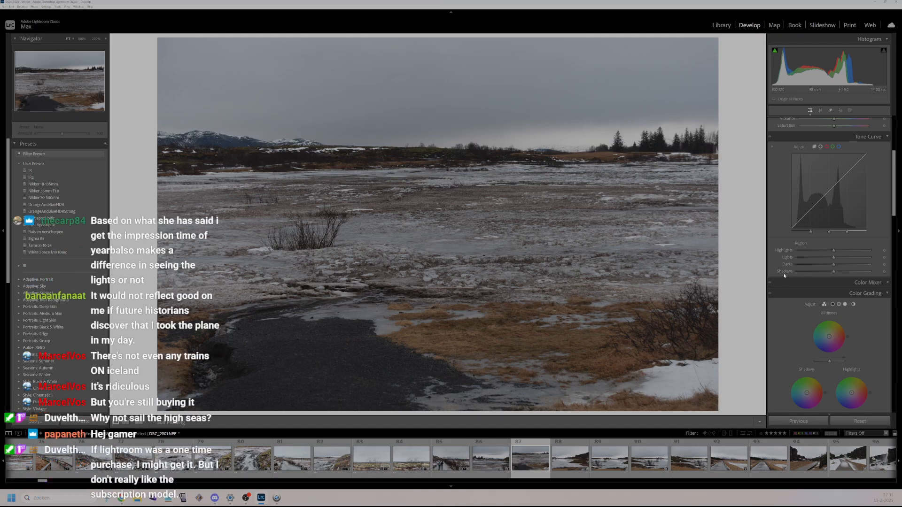
# - Enable HDR for photo 87 and set Shadows to +57, Whites to +55, Highlights to +47 and Blacks to about +36
pyautogui.scroll(4, 864, 192)
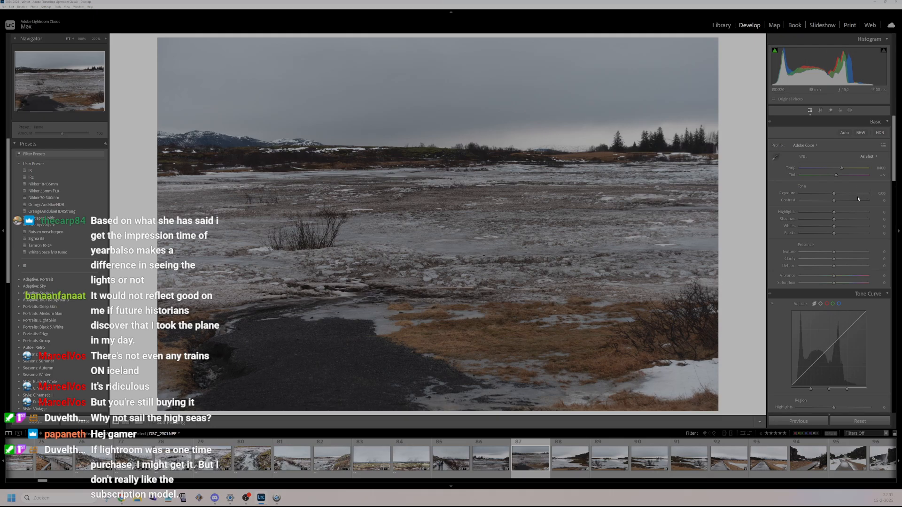
pyautogui.click(881, 132)
pyautogui.click(854, 220)
pyautogui.moveTo(854, 219); pyautogui.dragTo(853, 219)
pyautogui.click(854, 227)
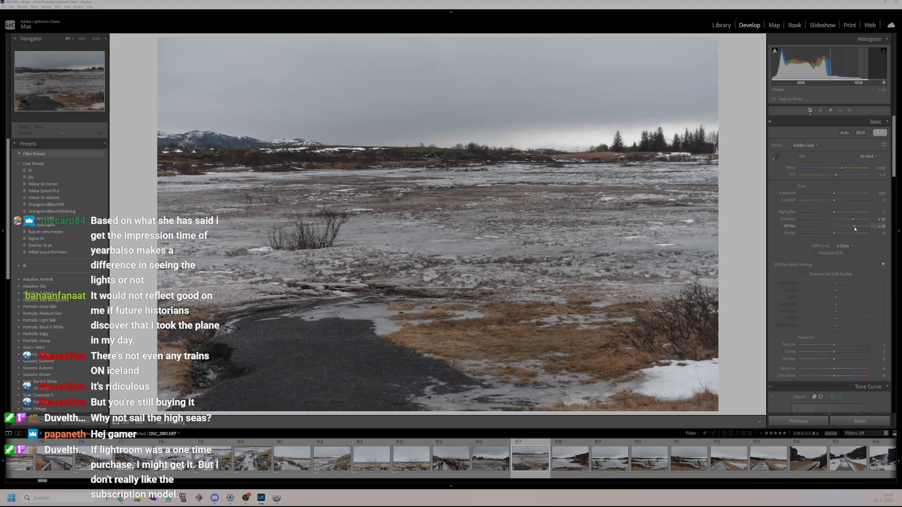
pyautogui.click(849, 213)
pyautogui.click(847, 233)
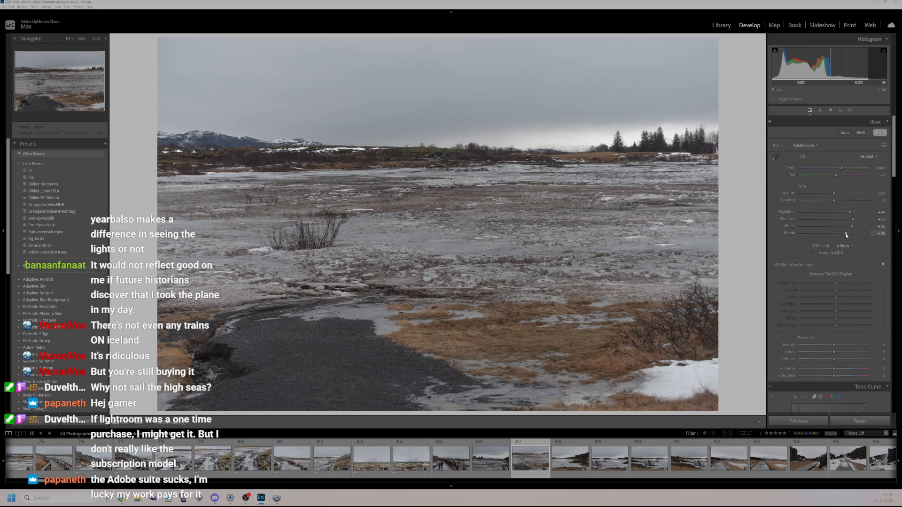
# - Set photo 87's Vibrance to about +36, Clarity to +25 and Texture to +21
pyautogui.click(846, 369)
pyautogui.click(842, 352)
pyautogui.click(841, 346)
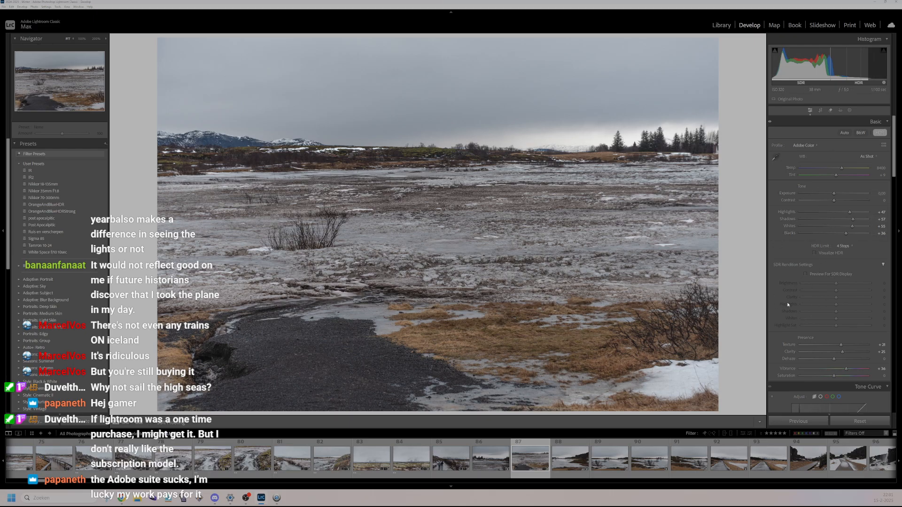
pyautogui.scroll(-3, 834, 306)
pyautogui.scroll(3, 818, 338)
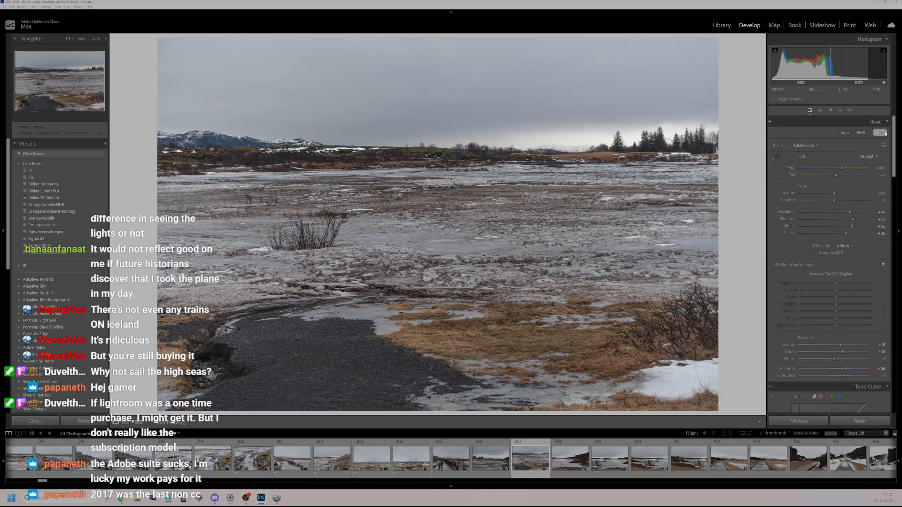
# - Set photo 87's tone curve to Highlights about +34, Lights +6, Darks +21 and Shadows about -9, and rate it 2 stars
pyautogui.scroll(-4, 848, 249)
pyautogui.scroll(-2, 848, 249)
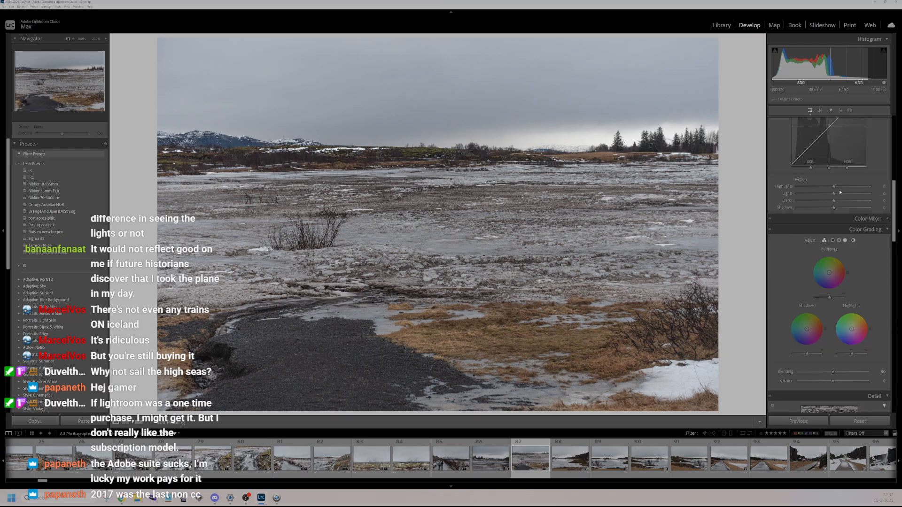
pyautogui.moveTo(847, 192); pyautogui.dragTo(830, 207)
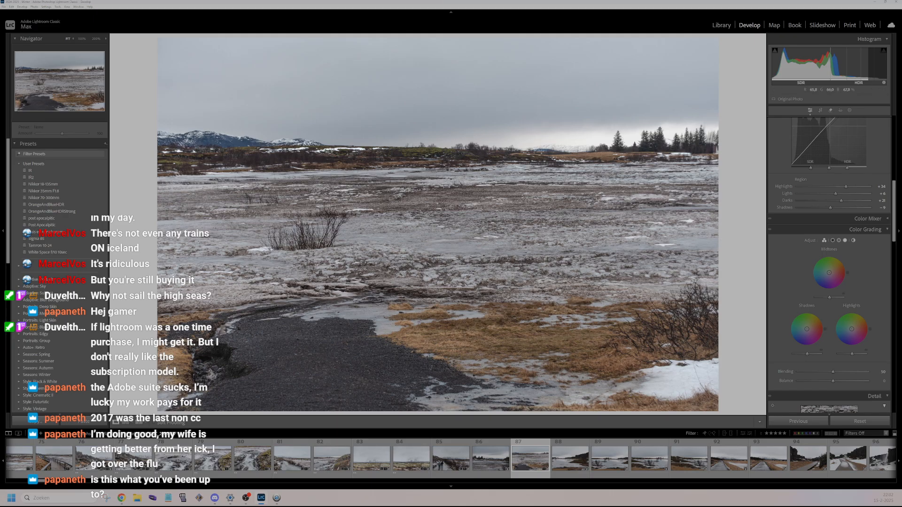
pyautogui.click(680, 269)
pyautogui.click(721, 290)
pyautogui.scroll(4, 827, 249)
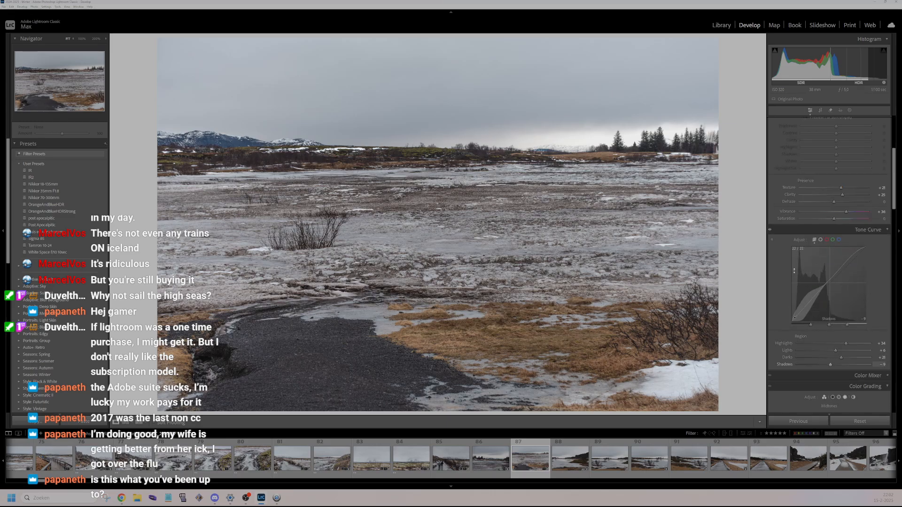
pyautogui.click(561, 461)
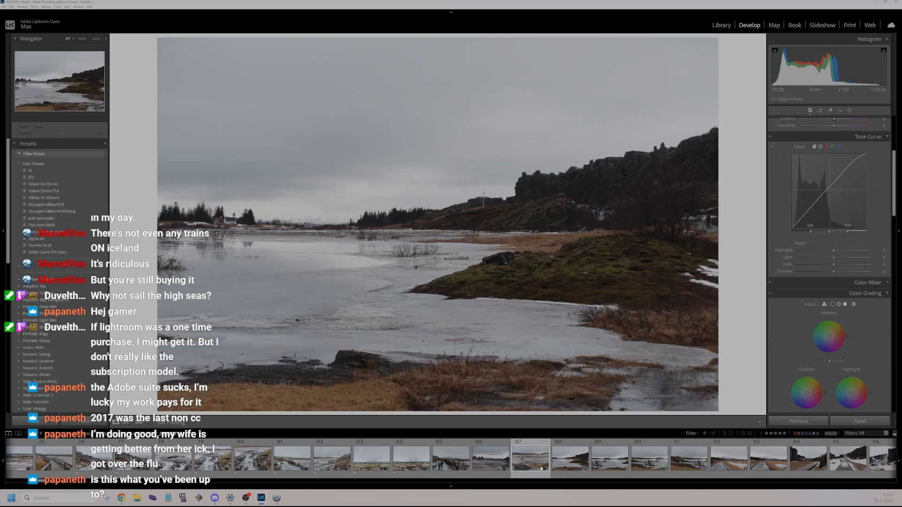
pyautogui.press('2')
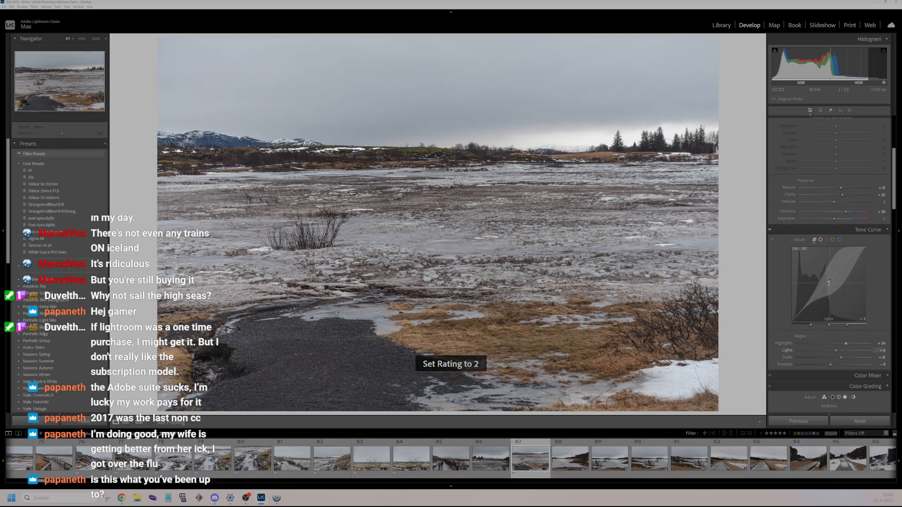
# - Open frozen lake photo 88, enable HDR and set Highlights to +50, Shadows to +26, Whites to +26 and Blacks to about +3
pyautogui.scroll(-5, 831, 281)
pyautogui.click(560, 447)
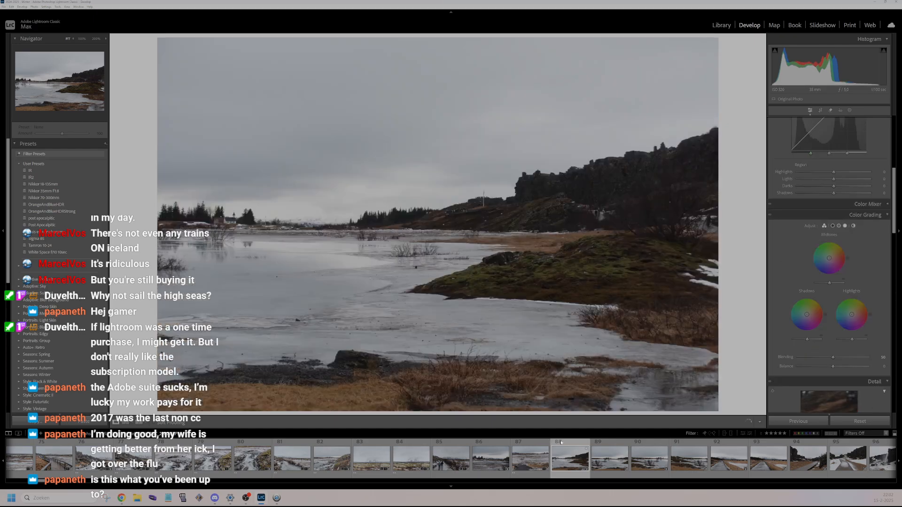
pyautogui.scroll(6, 827, 212)
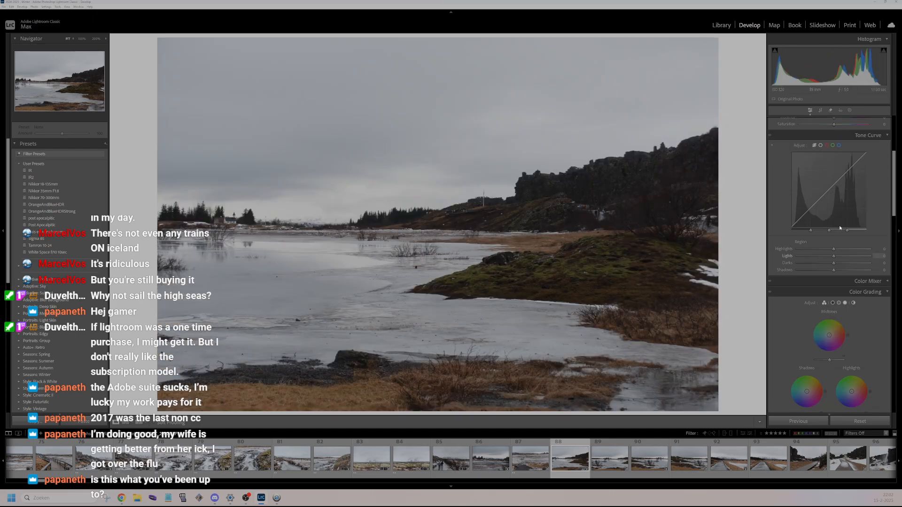
pyautogui.scroll(1, 835, 228)
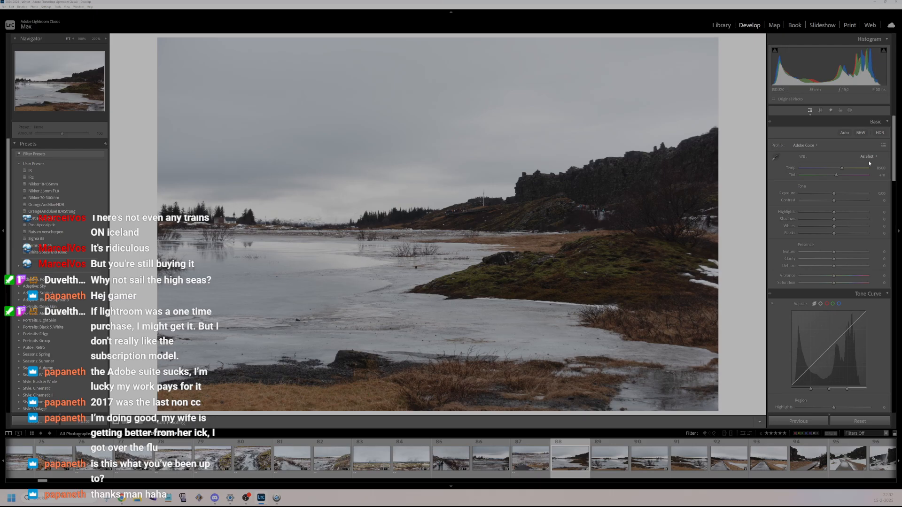
pyautogui.click(884, 132)
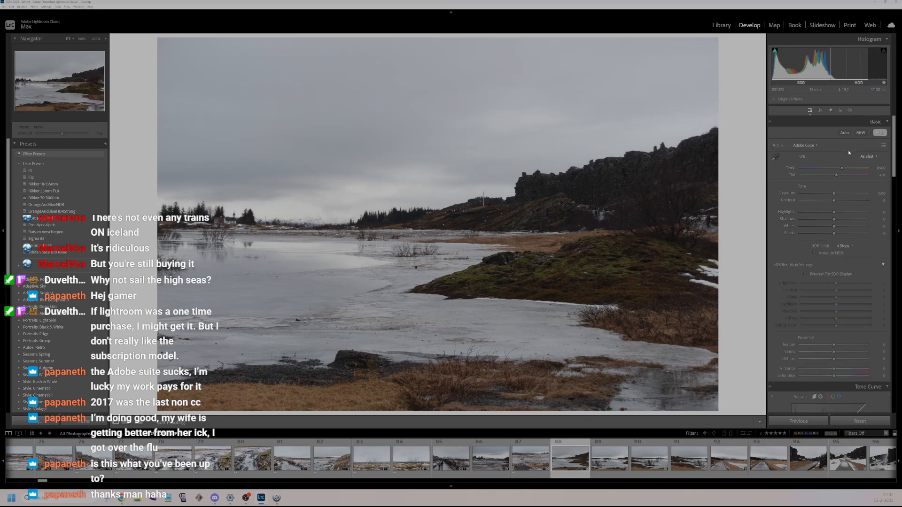
pyautogui.moveTo(834, 212); pyautogui.dragTo(843, 229)
pyautogui.moveTo(843, 233); pyautogui.dragTo(845, 233)
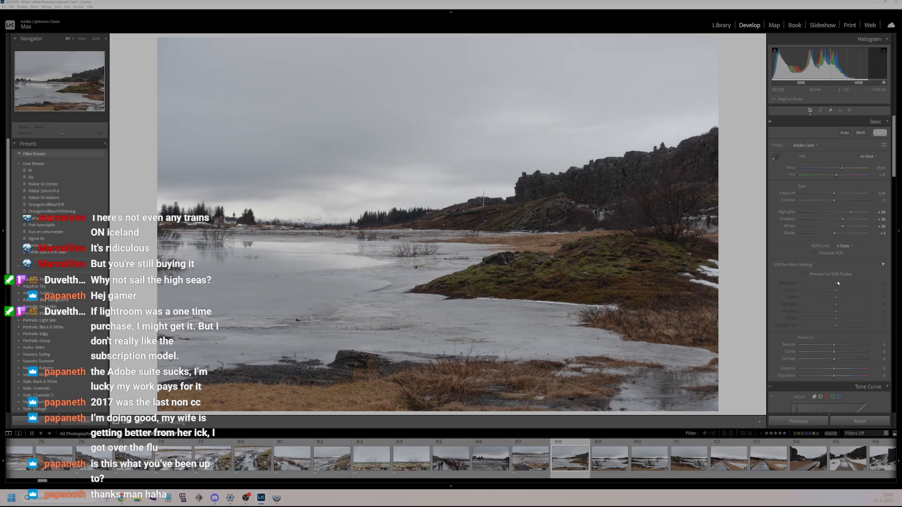
# - Set photo 88's Vibrance to +31, Clarity to +27 and Texture to +14
pyautogui.click(844, 369)
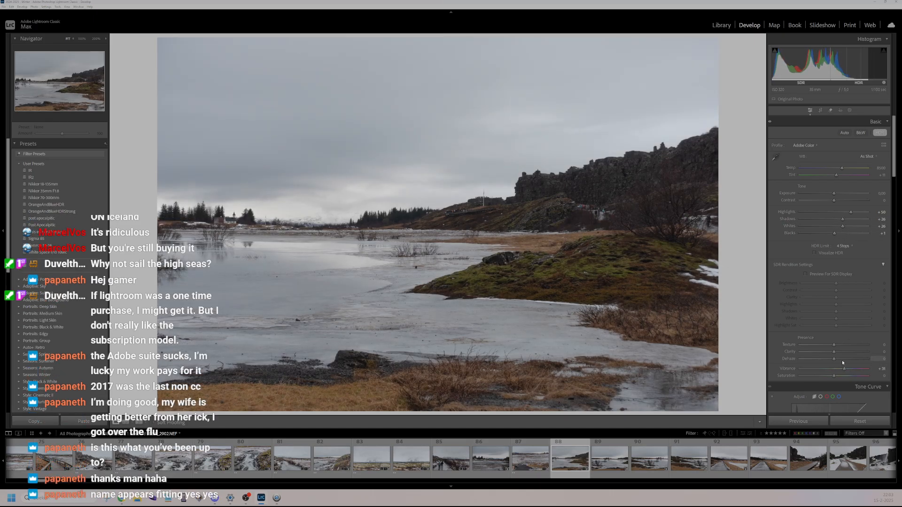
pyautogui.click(843, 352)
pyautogui.click(841, 345)
pyautogui.moveTo(841, 345); pyautogui.dragTo(839, 345)
# - Start Crop & Straighten on photo 88 and set its tone curve to Highlights about +38, Lights +28, Darks +11 and Shadows -20
pyautogui.click(820, 110)
pyautogui.scroll(-5, 837, 263)
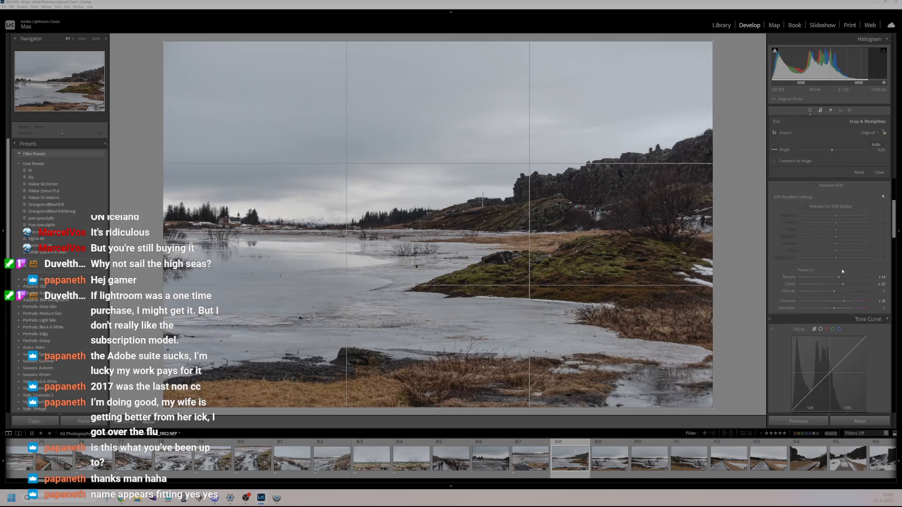
pyautogui.moveTo(833, 302); pyautogui.dragTo(827, 326)
pyautogui.moveTo(747, 259); pyautogui.dragTo(747, 272)
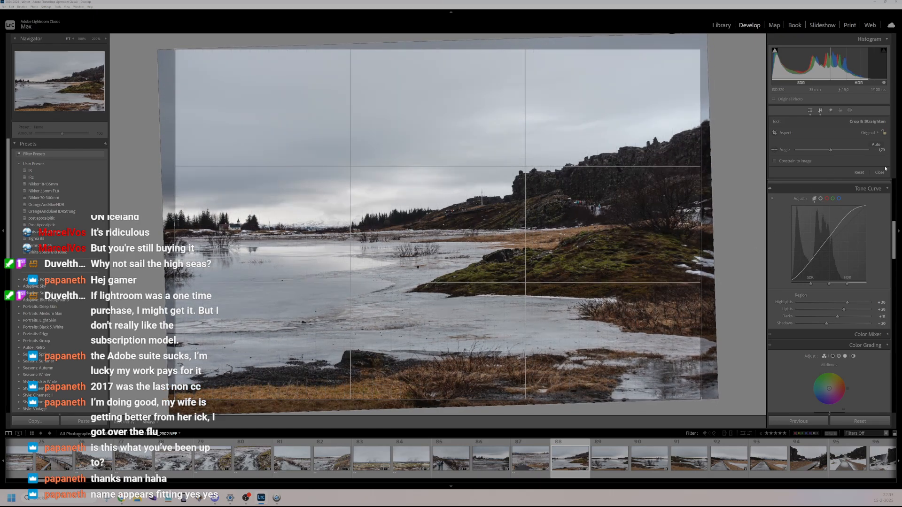
pyautogui.click(881, 172)
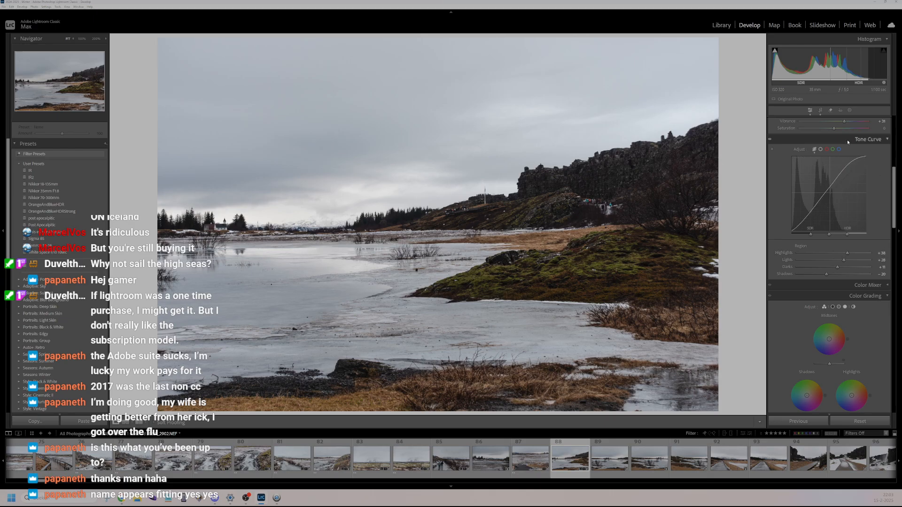
pyautogui.hotkey('ctrl', 'z')
# - Straighten photo 88 to a crop angle of about -0.64 and rate it 2 stars
pyautogui.click(822, 111)
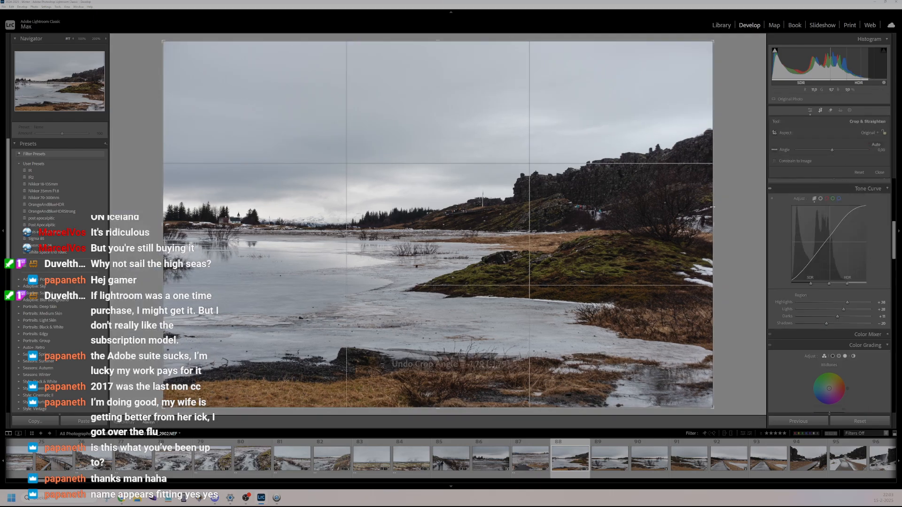
pyautogui.moveTo(742, 237); pyautogui.dragTo(742, 226)
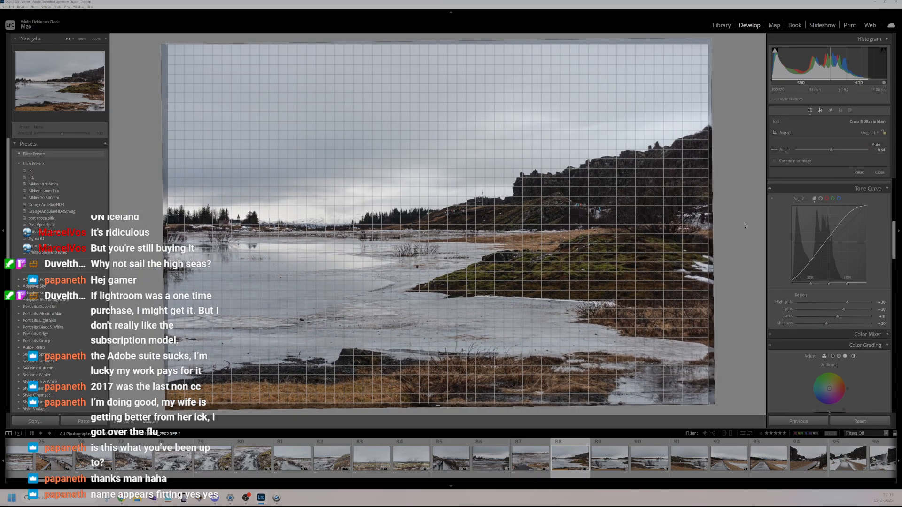
pyautogui.click(879, 173)
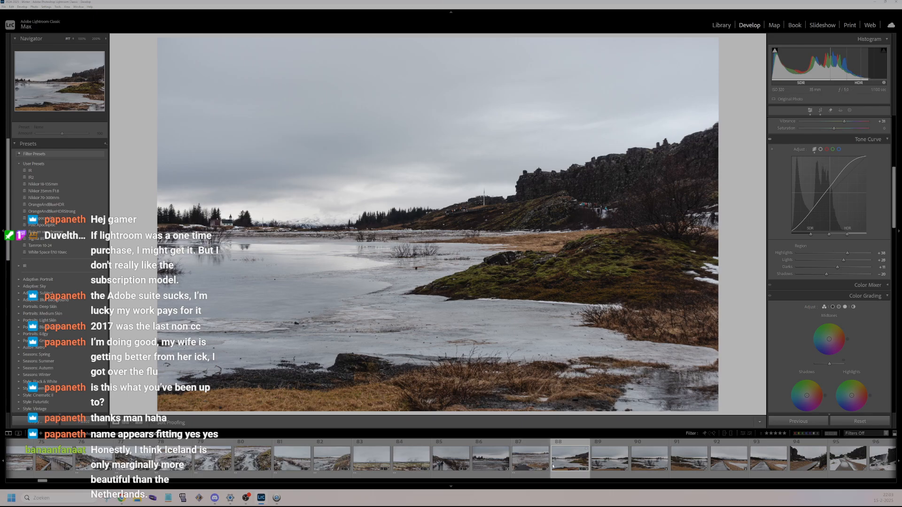
pyautogui.press('3')
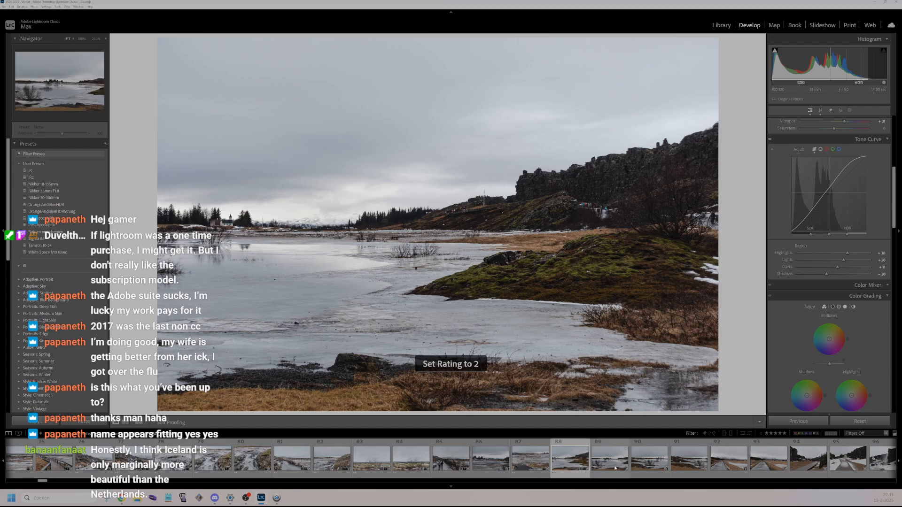
# - Move far ahead in the series and open photo 394 of the snowy mountains above the frozen lake
pyautogui.scroll(-3, 613, 468)
pyautogui.scroll(-5, 647, 463)
pyautogui.scroll(-20, 338, 465)
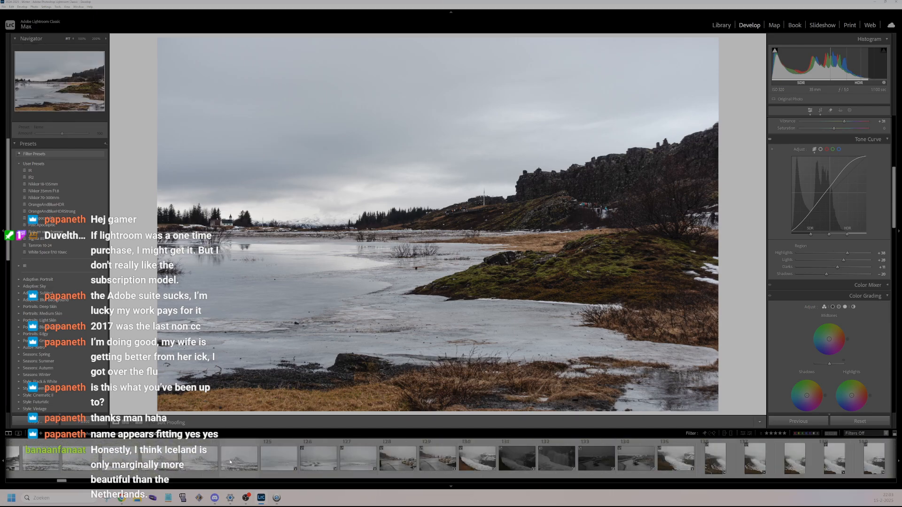
pyautogui.scroll(-20, 228, 459)
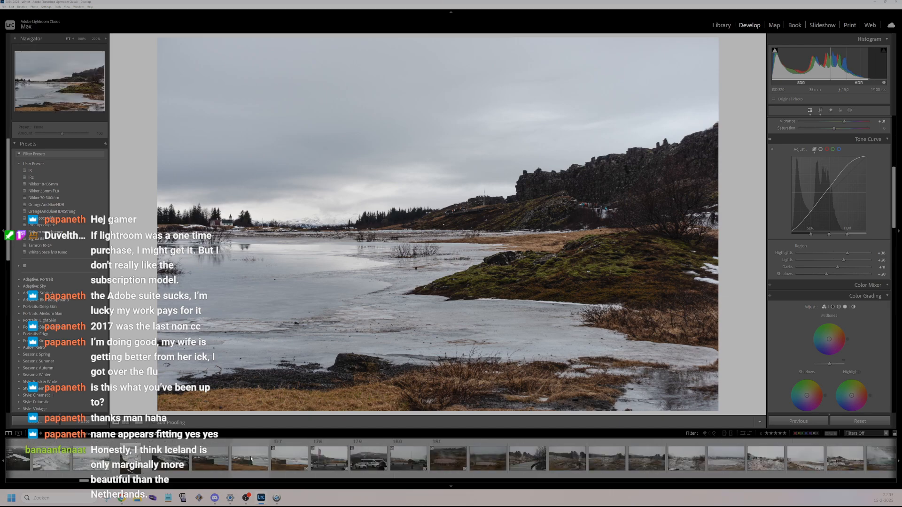
pyautogui.scroll(-20, 252, 459)
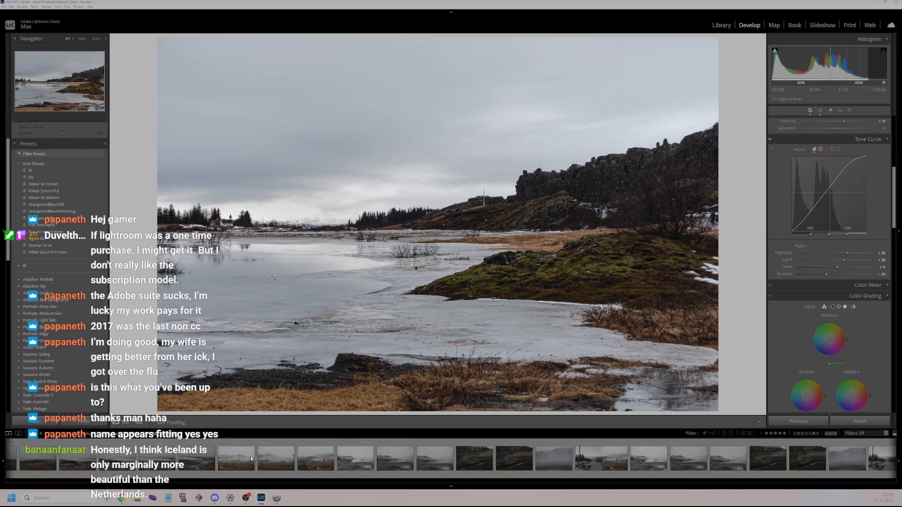
pyautogui.scroll(-20, 251, 459)
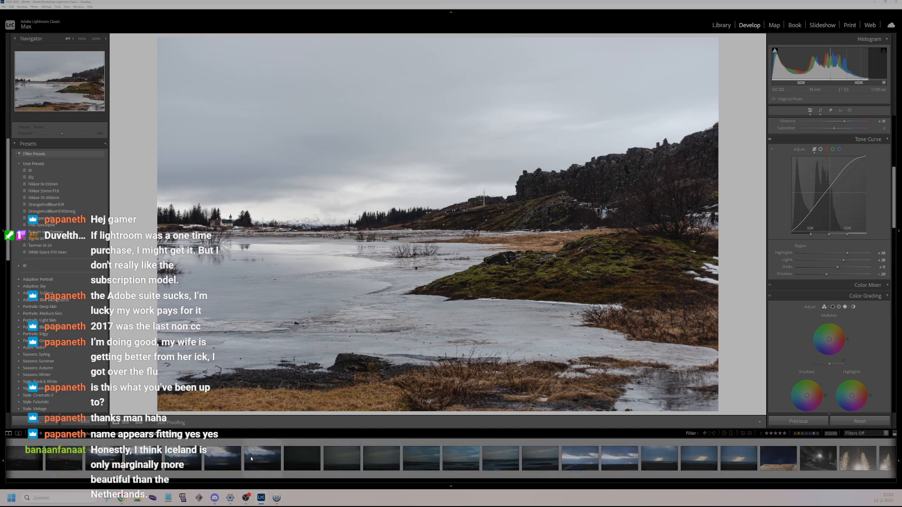
pyautogui.scroll(-20, 251, 459)
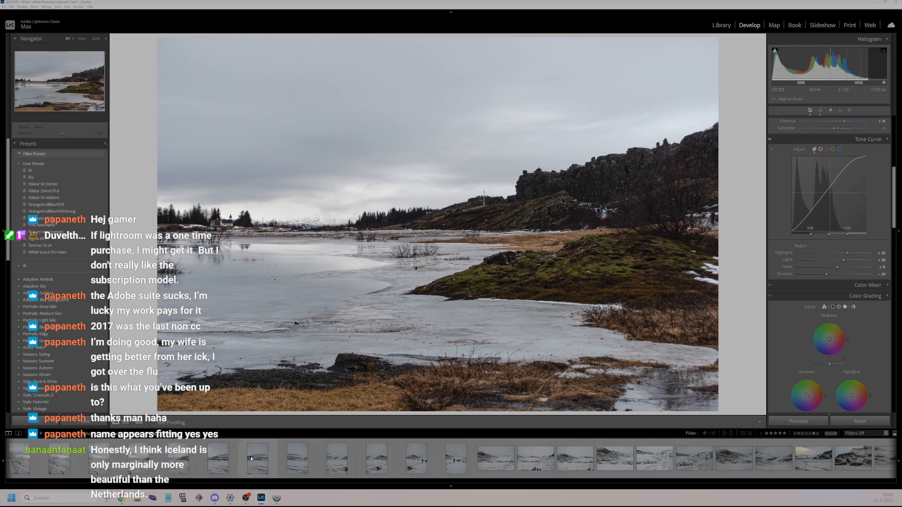
pyautogui.scroll(-20, 251, 459)
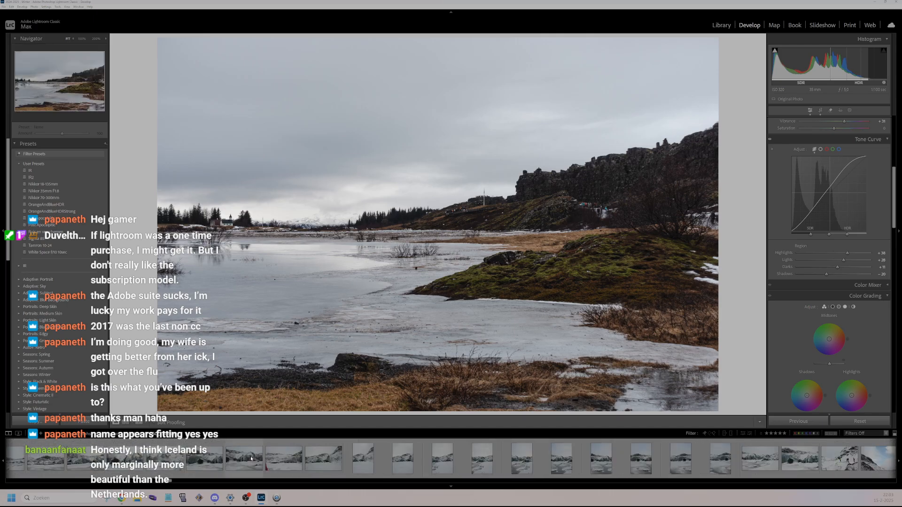
pyautogui.scroll(-10, 251, 459)
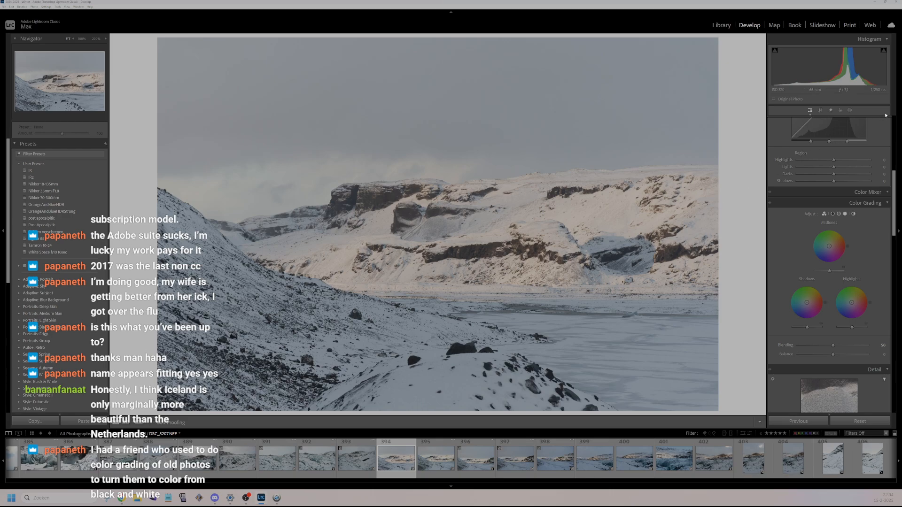
# - Turn on HDR editing for the snowy mountain photo and set exposure to about +0.80, highlights to +79 and shadows to +3
pyautogui.scroll(8, 874, 150)
pyautogui.click(880, 133)
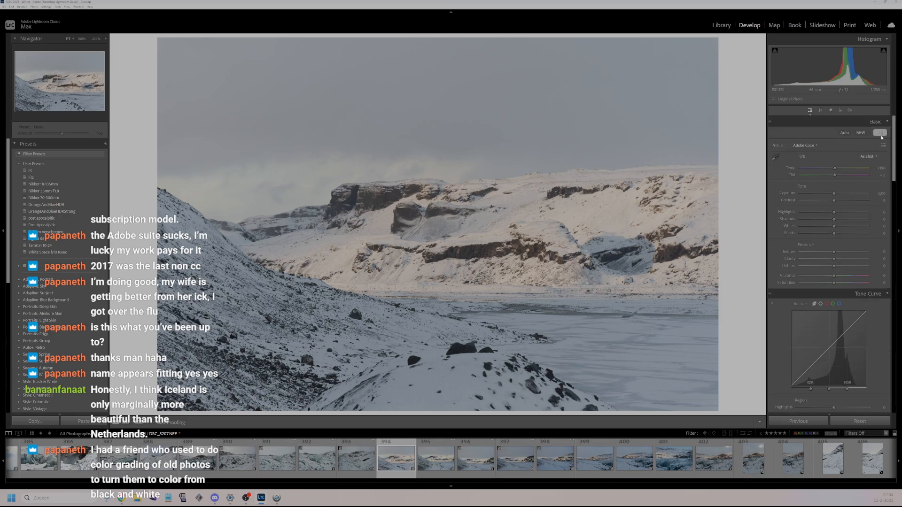
pyautogui.click(840, 193)
pyautogui.moveTo(834, 212); pyautogui.dragTo(869, 216)
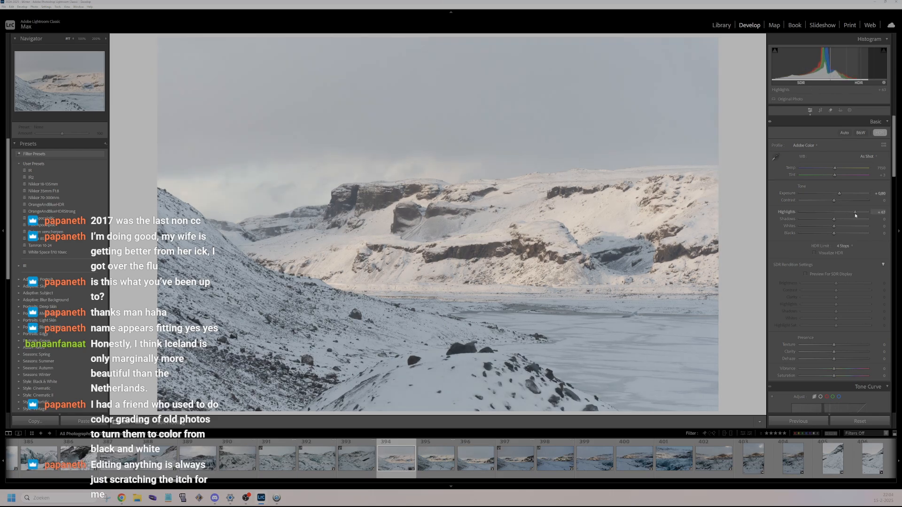
pyautogui.click(862, 212)
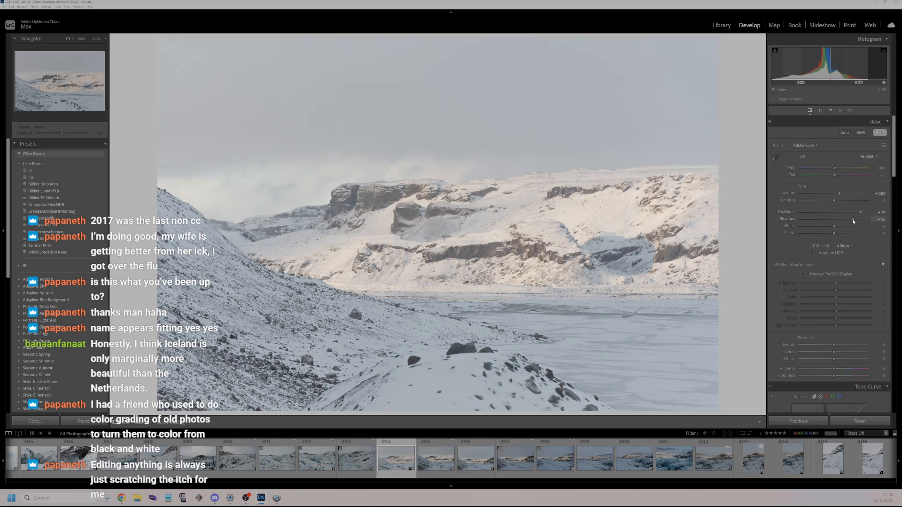
pyautogui.click(836, 220)
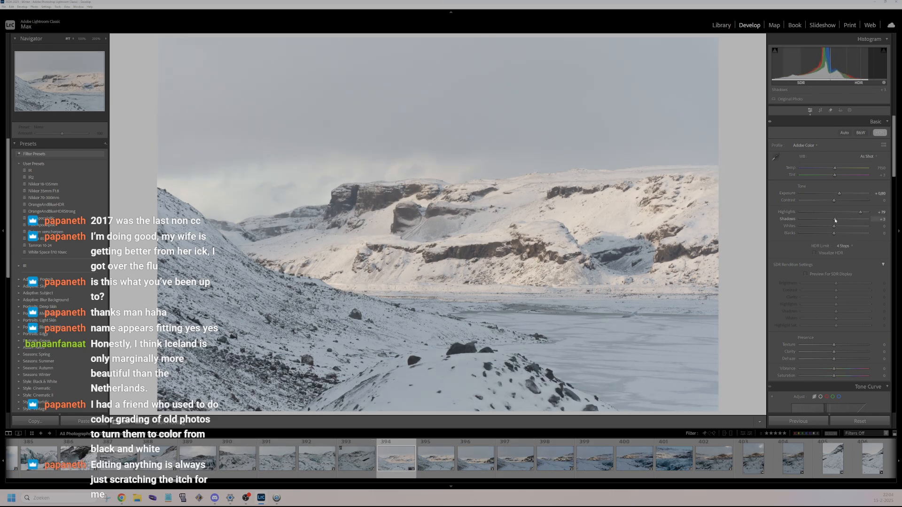
# - Set the photo's dehaze to +50, clarity to +7 and texture to +40
pyautogui.moveTo(835, 357); pyautogui.dragTo(853, 360)
pyautogui.click(837, 351)
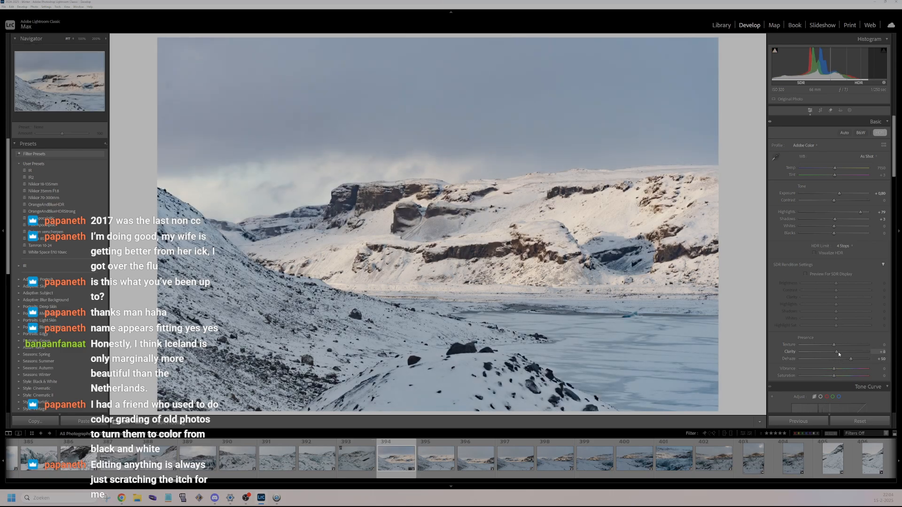
pyautogui.moveTo(846, 347); pyautogui.dragTo(841, 347)
# - Set shadows to +32, whites to +26 and blacks to −41 in the basic tone adjustments
pyautogui.click(845, 219)
pyautogui.click(845, 226)
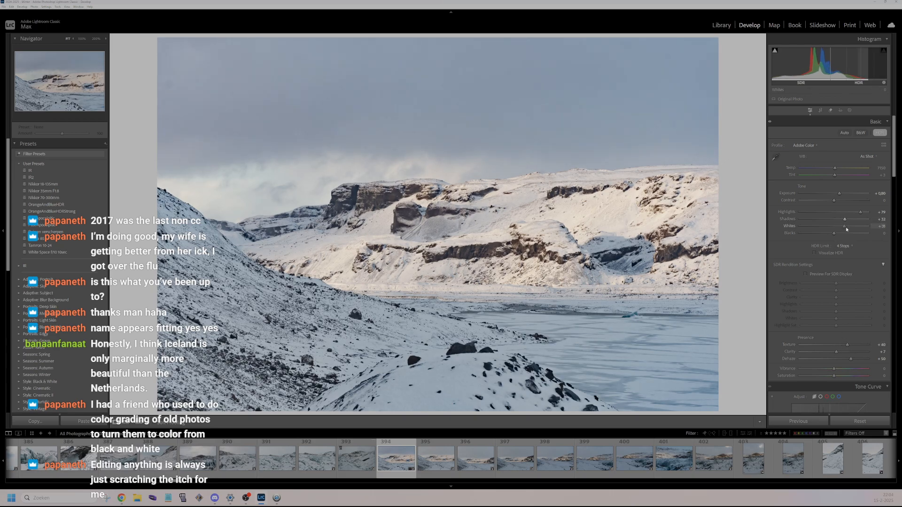
pyautogui.click(843, 226)
pyautogui.click(838, 233)
pyautogui.moveTo(839, 234); pyautogui.dragTo(820, 233)
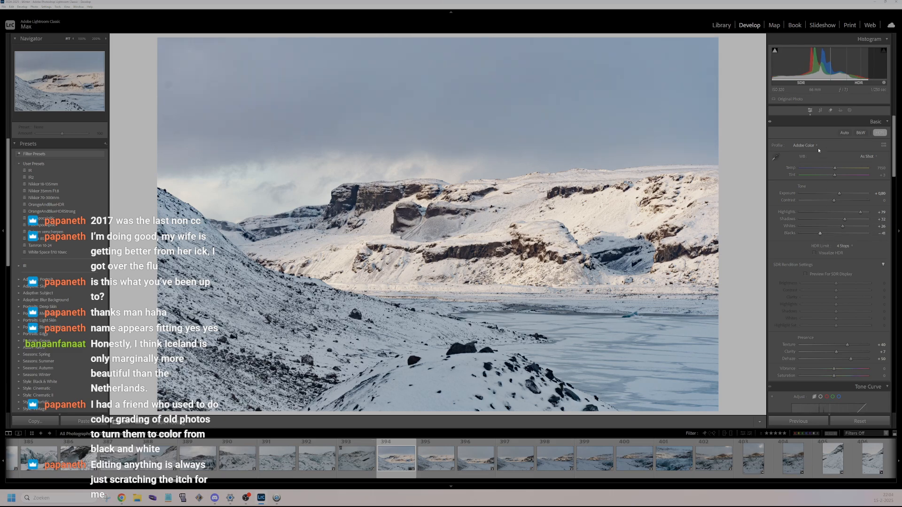
# - Straighten the photo to an angle of about 0.84 and set vibrance to +31
pyautogui.click(820, 111)
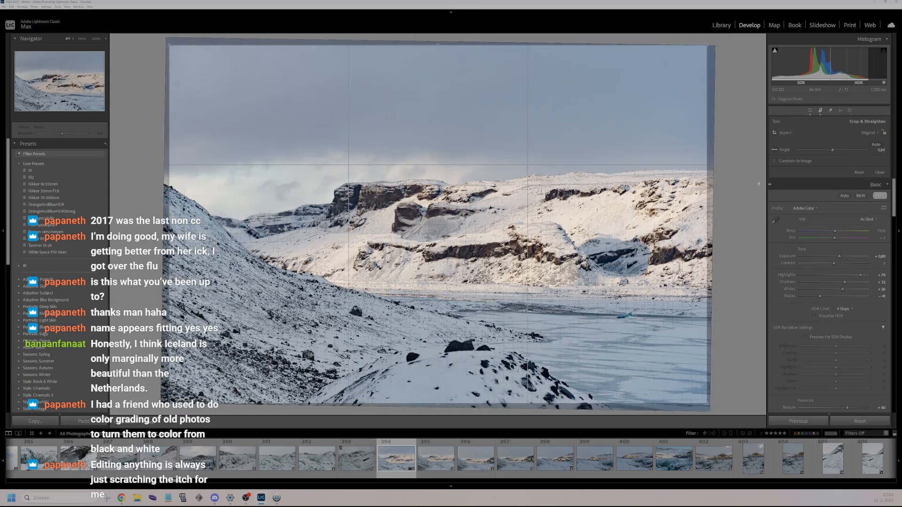
pyautogui.click(879, 173)
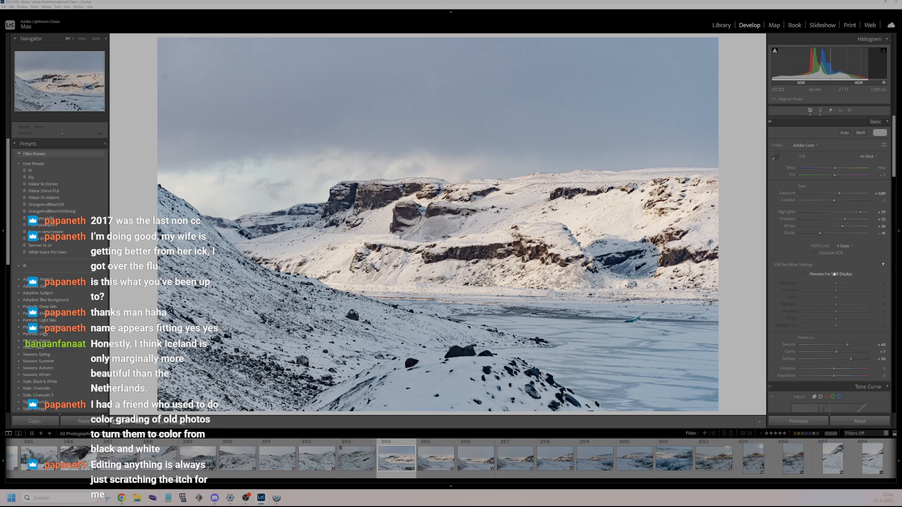
pyautogui.scroll(-3, 834, 274)
pyautogui.moveTo(844, 293); pyautogui.dragTo(852, 292)
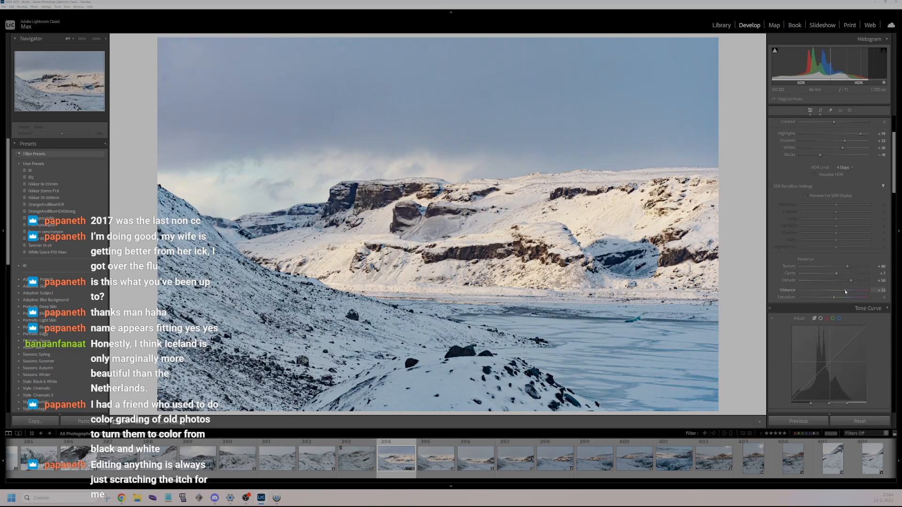
# - In the Color Mixer, set saturation to +14 for orange, +24 for yellow and −13 for blue
pyautogui.scroll(-10, 841, 287)
pyautogui.scroll(6, 835, 279)
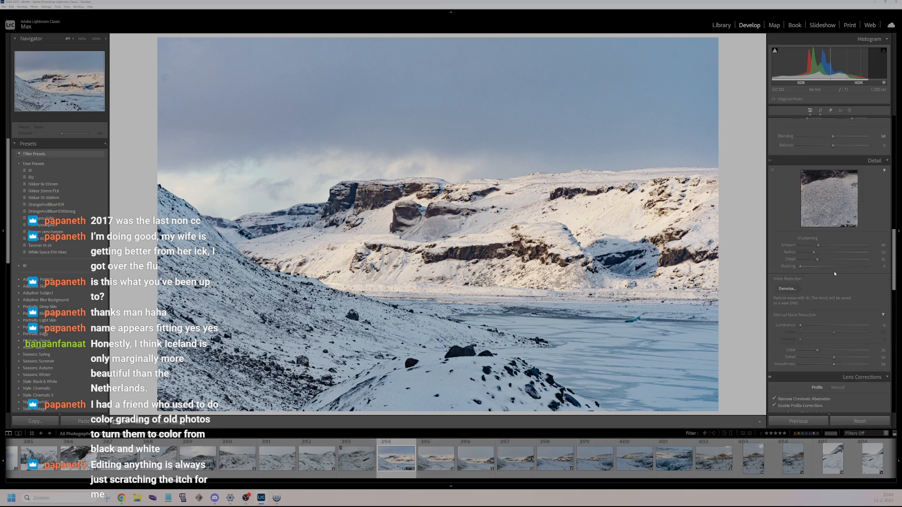
pyautogui.click(854, 219)
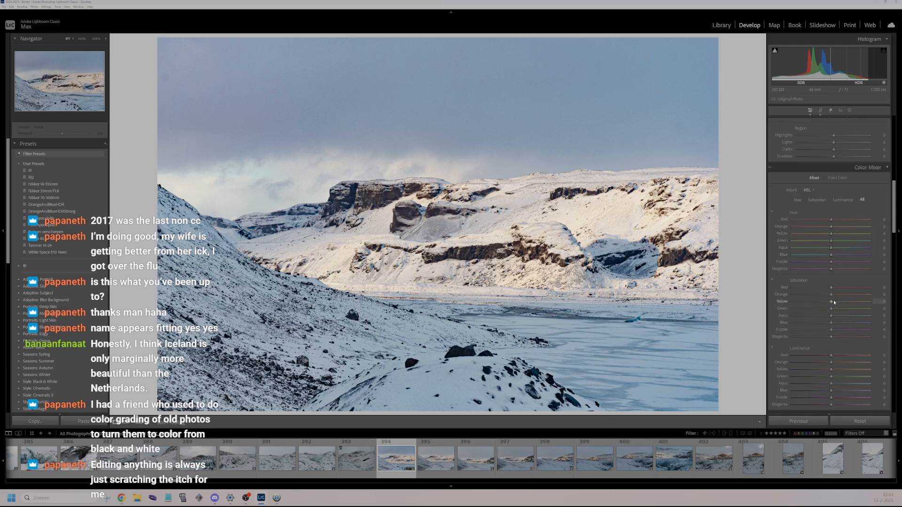
pyautogui.moveTo(834, 305); pyautogui.dragTo(837, 296)
pyautogui.moveTo(825, 323); pyautogui.dragTo(831, 323)
# - Set the tone curve highlights to +7, lights to −2 and darks to +6, darken its shadows slightly, and set orange saturation to +6 and yellow to +2
pyautogui.scroll(5, 837, 233)
pyautogui.moveTo(838, 222); pyautogui.dragTo(852, 222)
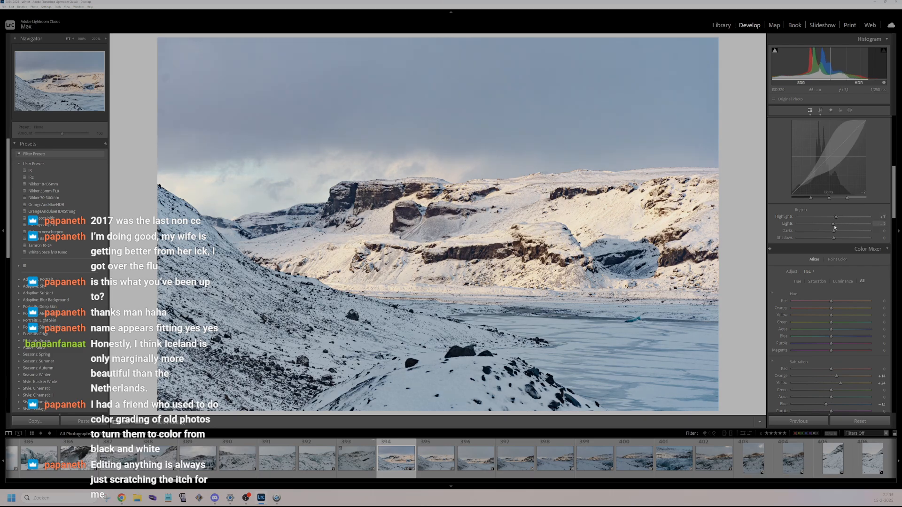
pyautogui.moveTo(834, 231); pyautogui.dragTo(833, 231)
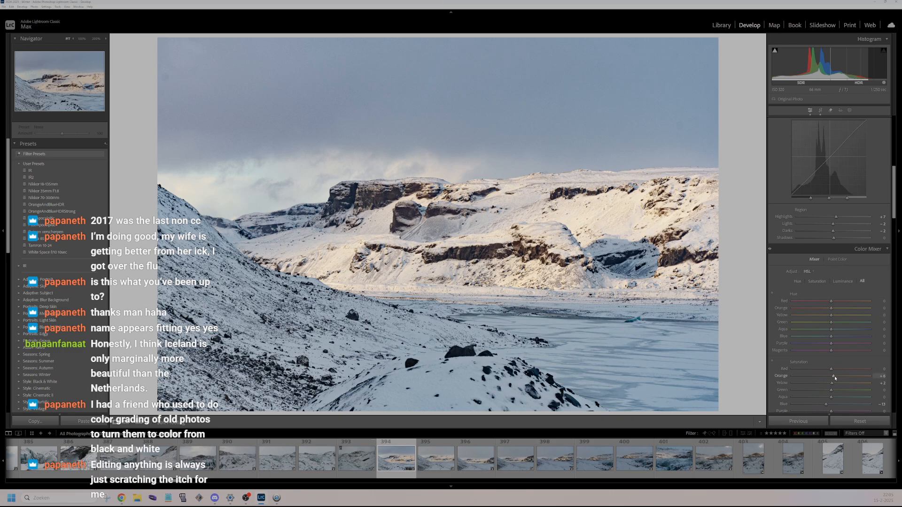
pyautogui.moveTo(834, 231); pyautogui.dragTo(833, 241)
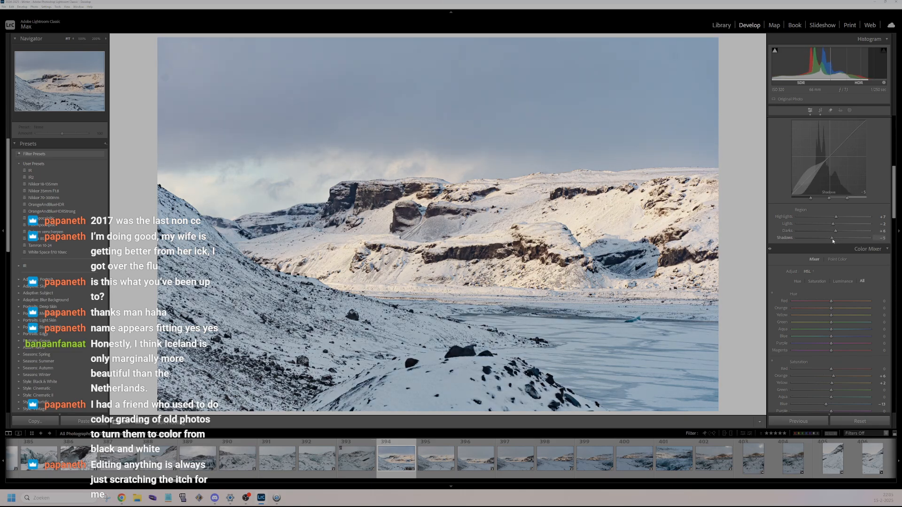
pyautogui.press('2')
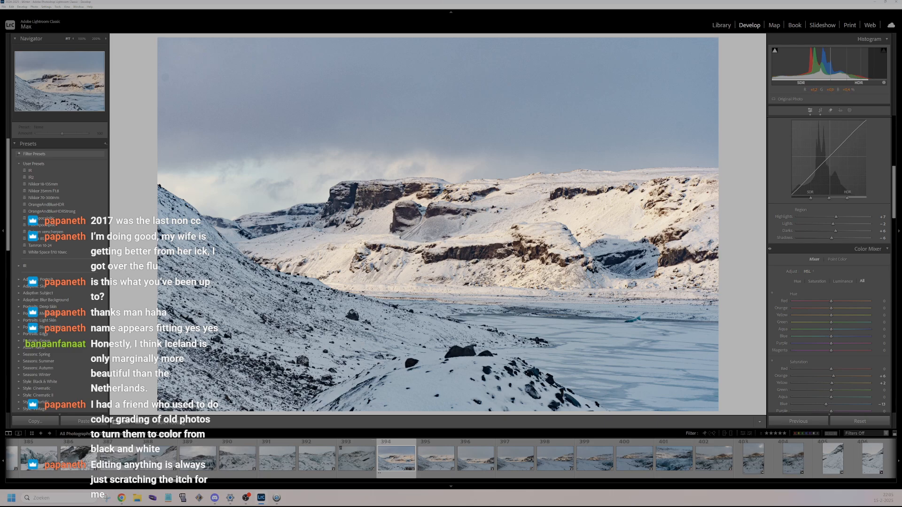
# - Remove the dark dust spot in the upper-left part of the sky with the Remove tool
pyautogui.click(831, 113)
pyautogui.click(165, 78)
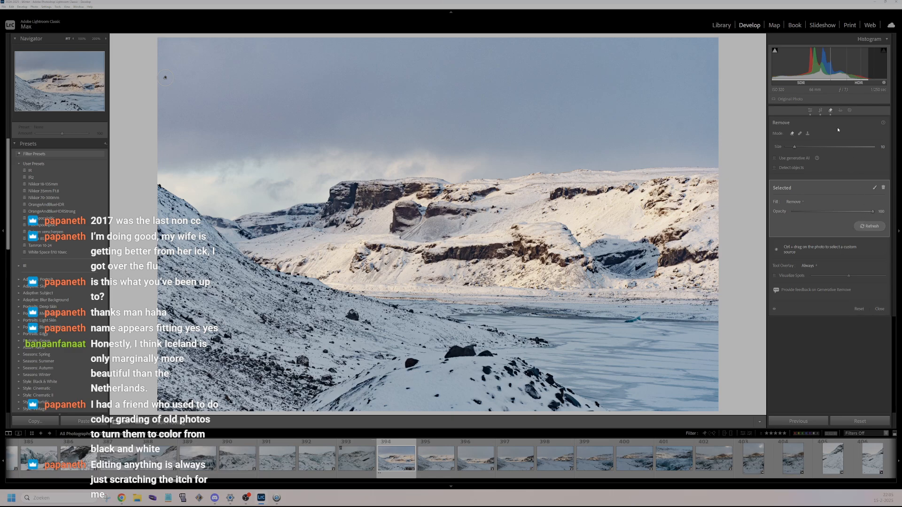
pyautogui.click(831, 111)
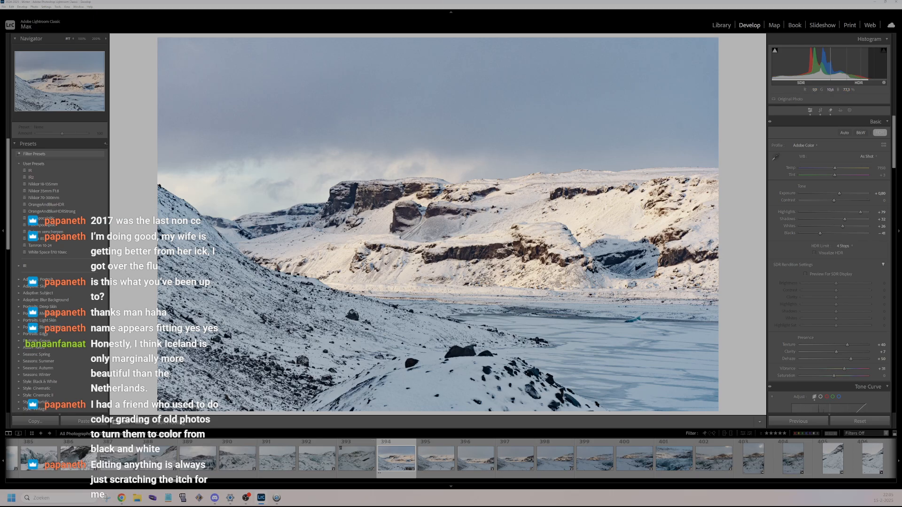
# - Inspect the cliffs, frozen lake and fenced slope at 100% and 200% zoom to check detail, and return to the full photo
pyautogui.click(483, 259)
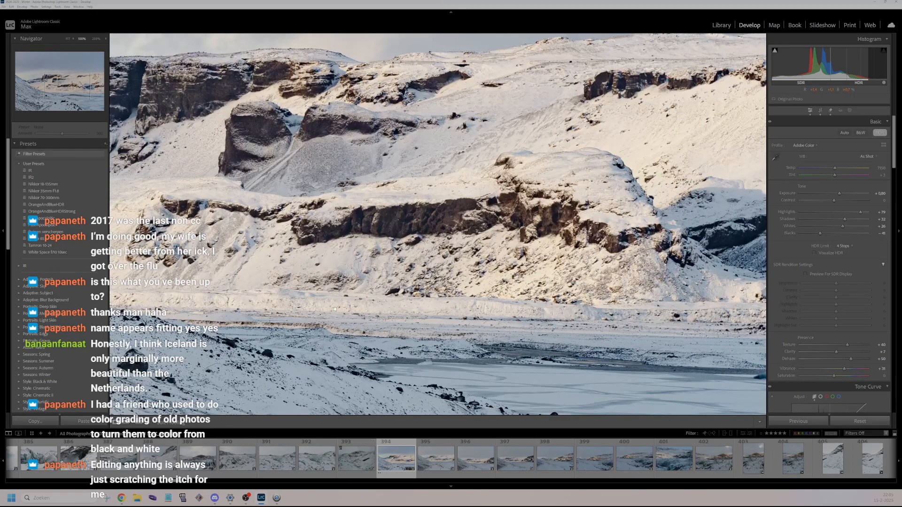
pyautogui.click(501, 270)
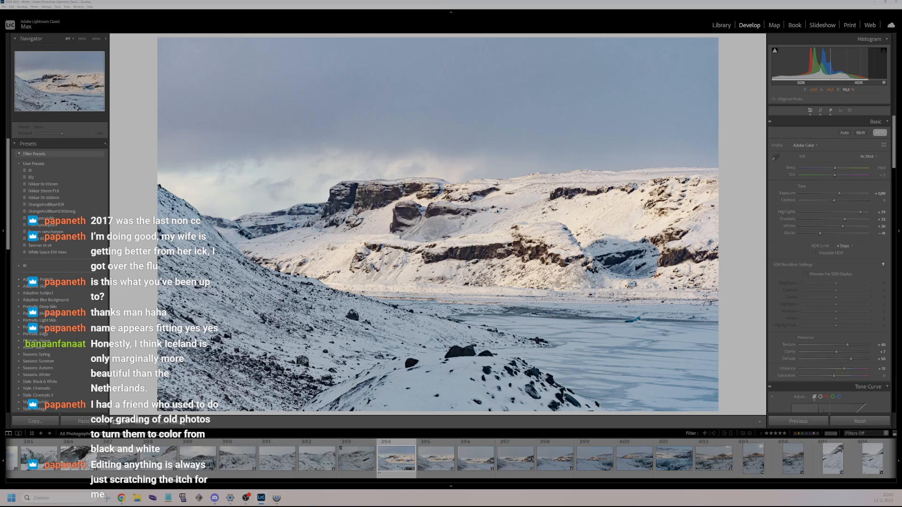
pyautogui.click(544, 303)
pyautogui.click(532, 326)
pyautogui.click(531, 326)
pyautogui.moveTo(521, 303); pyautogui.dragTo(301, 198)
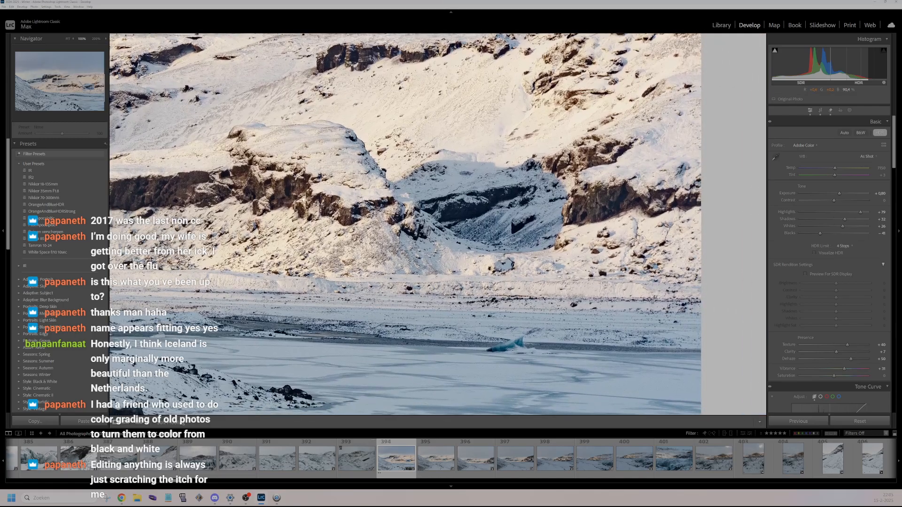
pyautogui.moveTo(447, 221); pyautogui.dragTo(694, 159)
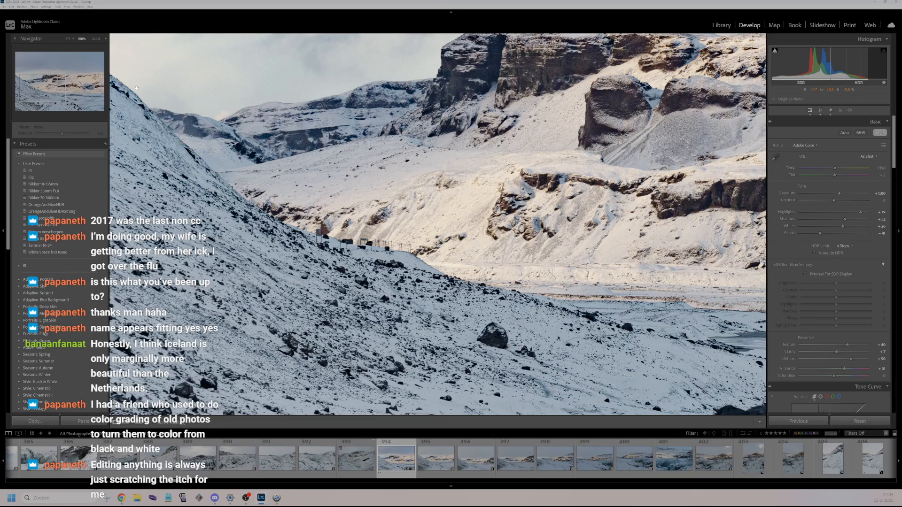
pyautogui.click(97, 38)
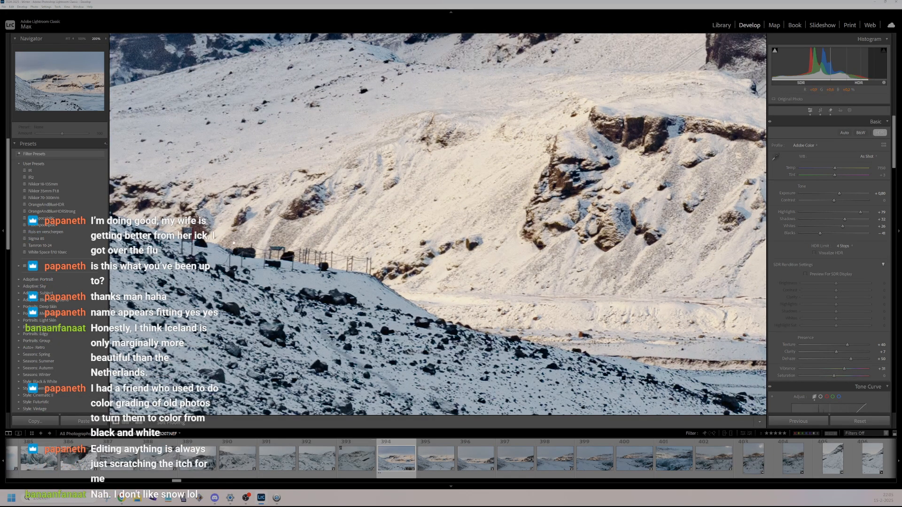
pyautogui.moveTo(458, 179); pyautogui.dragTo(354, 292)
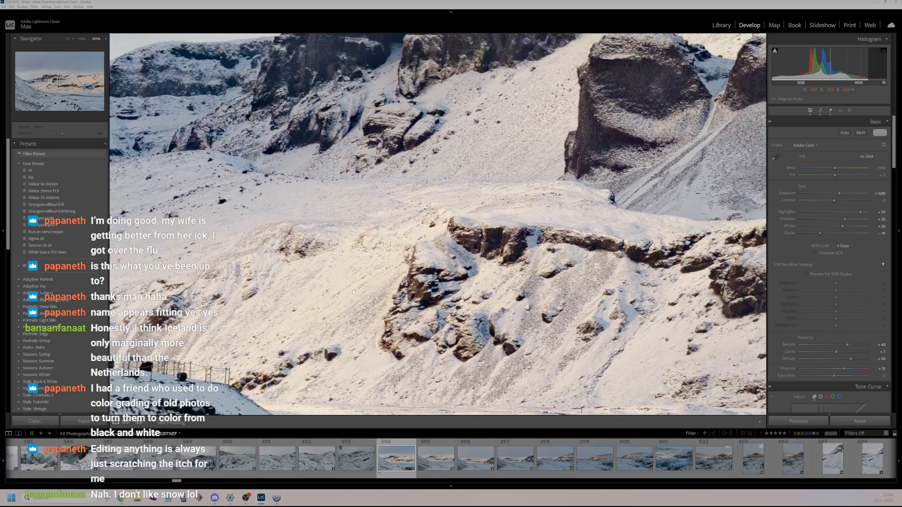
pyautogui.moveTo(466, 212); pyautogui.dragTo(280, 244)
pyautogui.moveTo(531, 268); pyautogui.dragTo(398, 171)
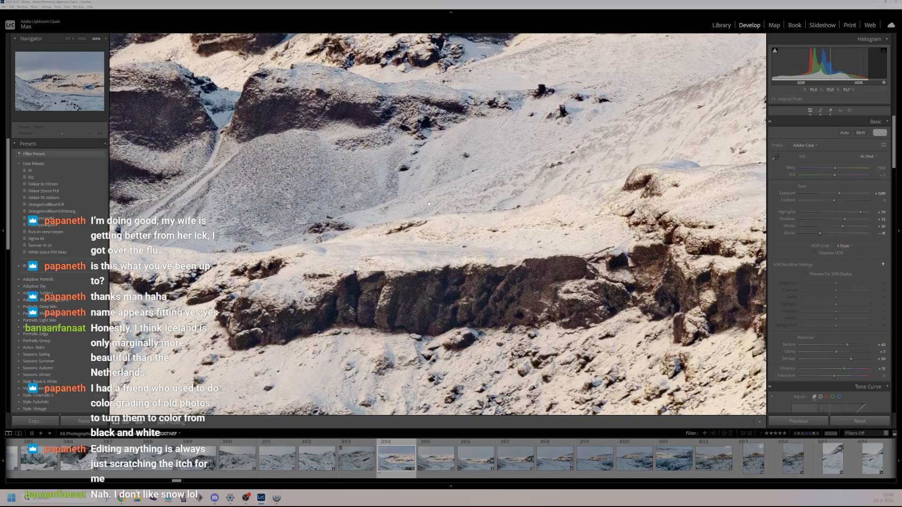
pyautogui.click(430, 226)
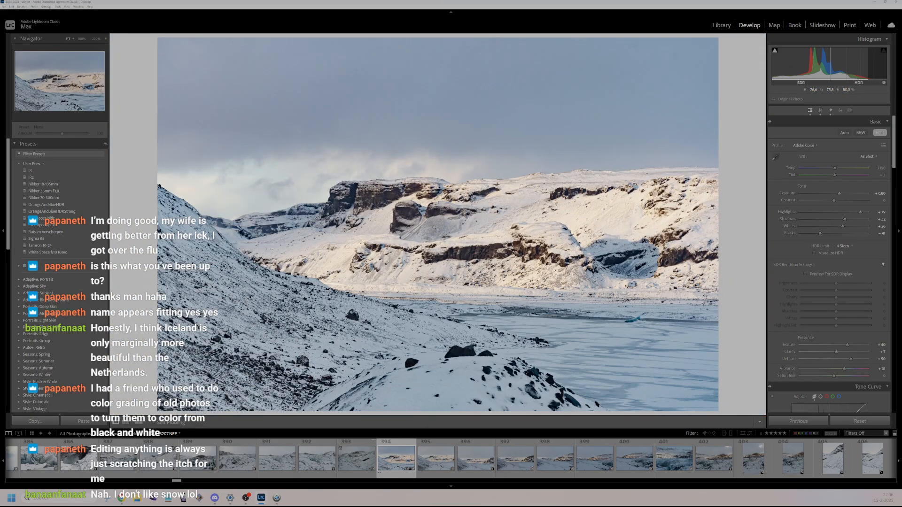
# - Compare the photo before and after editing in split and side-by-side views, and return to the single view
pyautogui.click(136, 424)
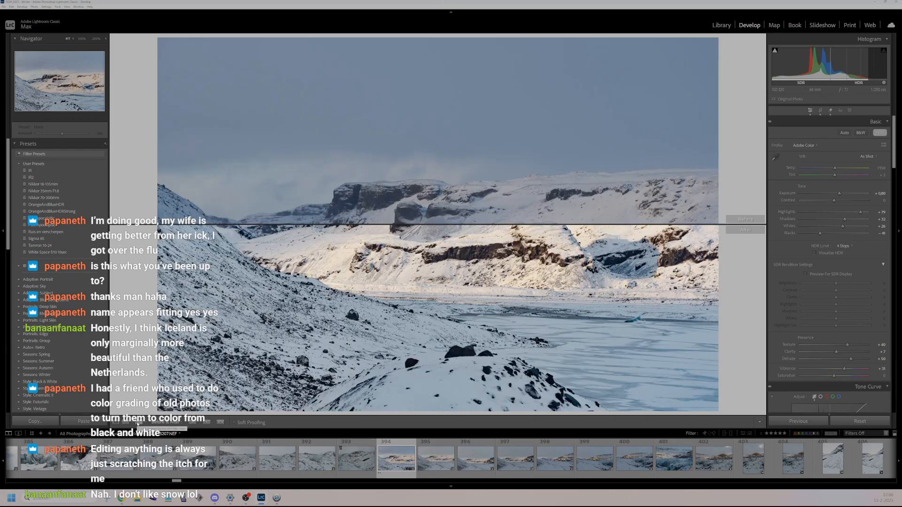
pyautogui.click(484, 225)
pyautogui.click(483, 226)
pyautogui.click(139, 424)
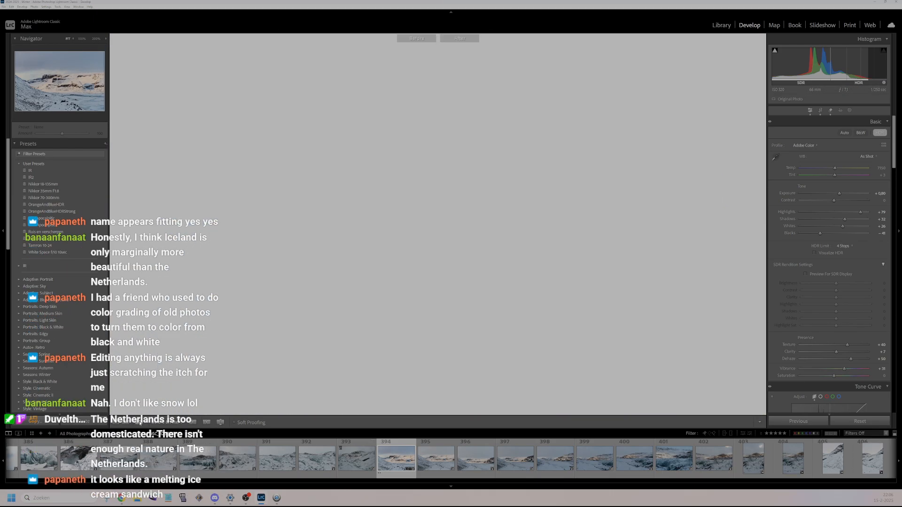
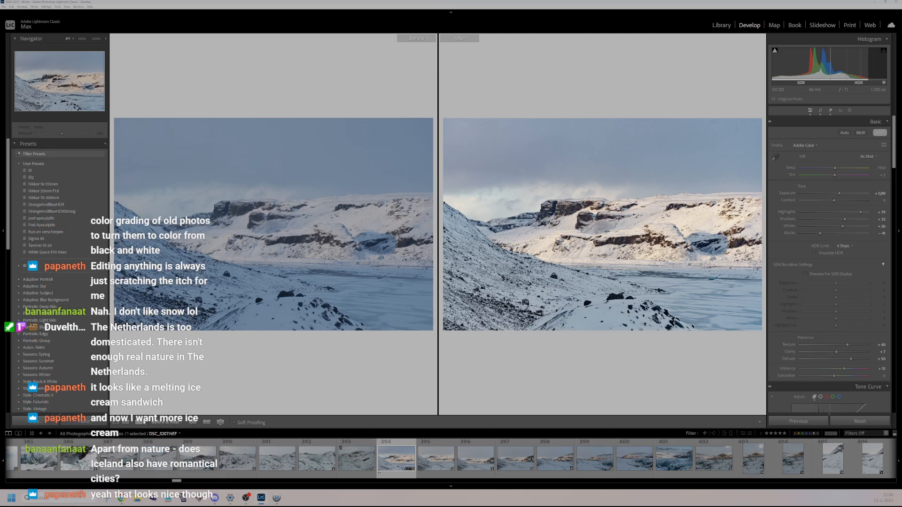
pyautogui.click(139, 422)
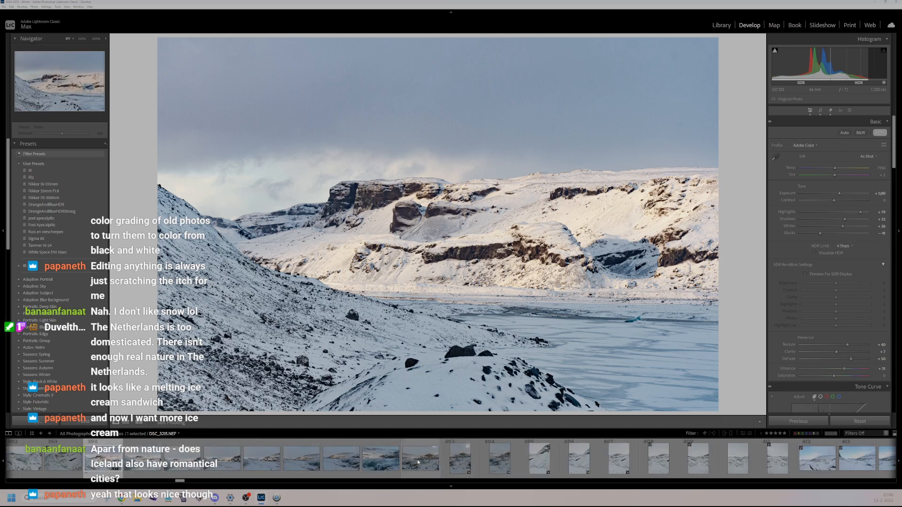
# - Look through the filmstrip from the snowy lake shots to the waterfall photos for the next photo to edit
pyautogui.scroll(-3, 437, 460)
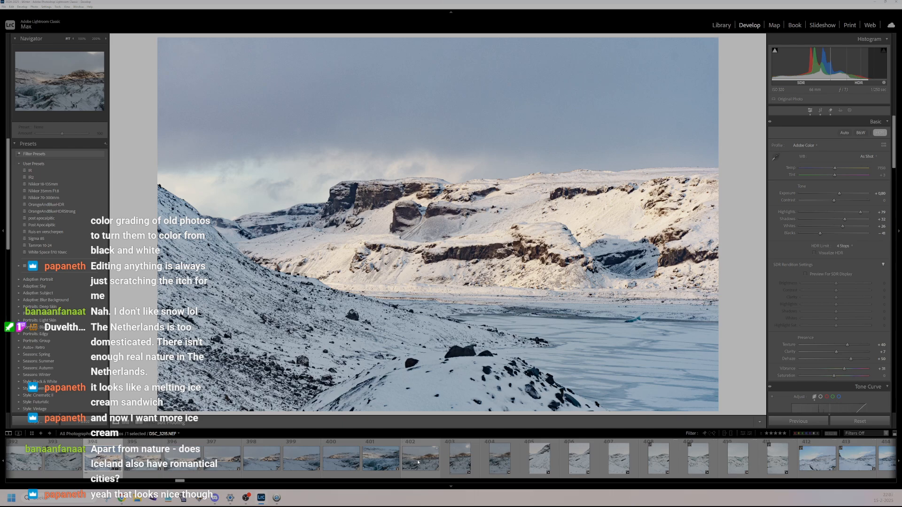
pyautogui.scroll(-3, 418, 463)
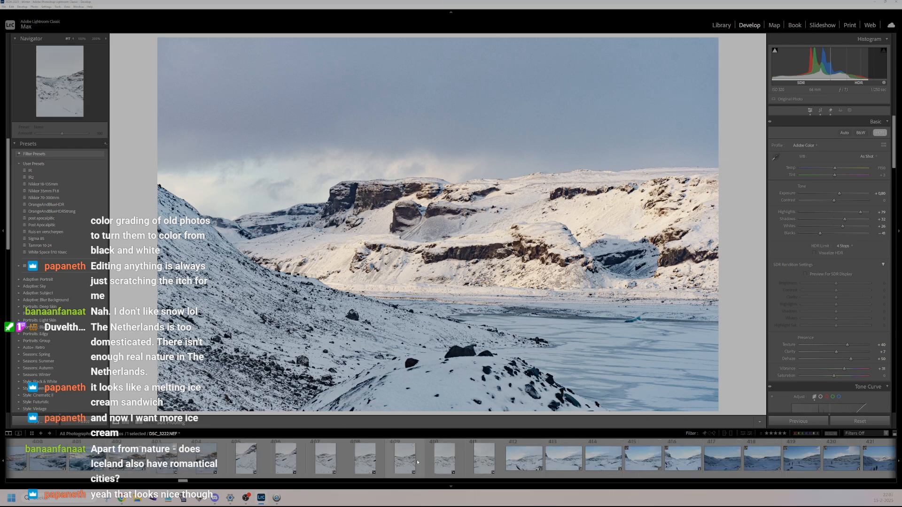
pyautogui.scroll(-3, 417, 460)
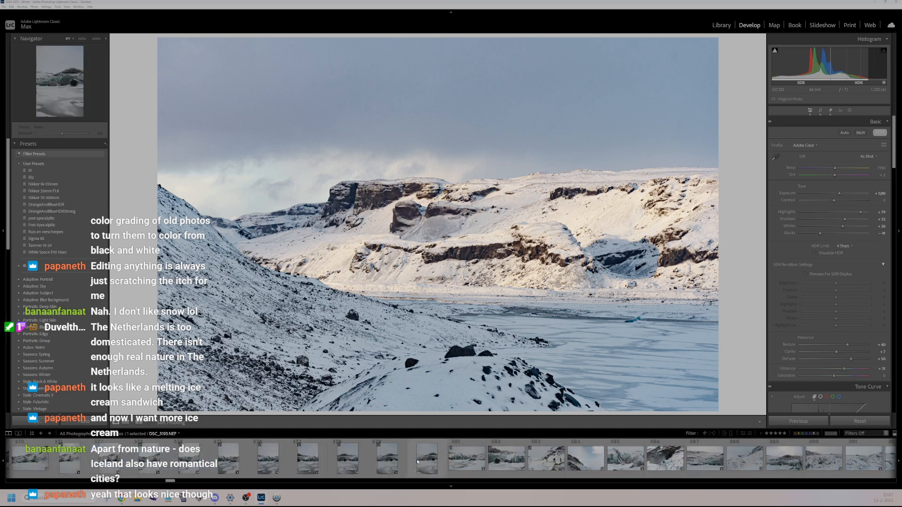
pyautogui.scroll(-20, 420, 466)
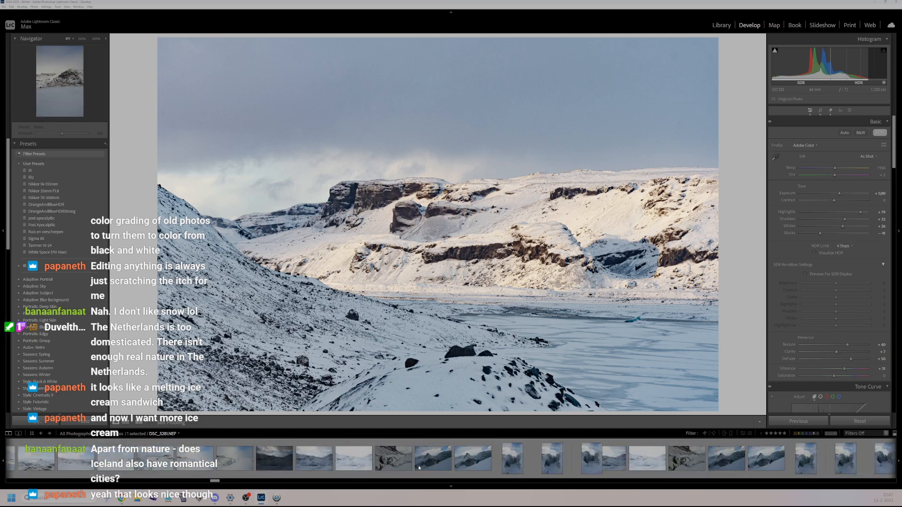
pyautogui.scroll(-20, 420, 467)
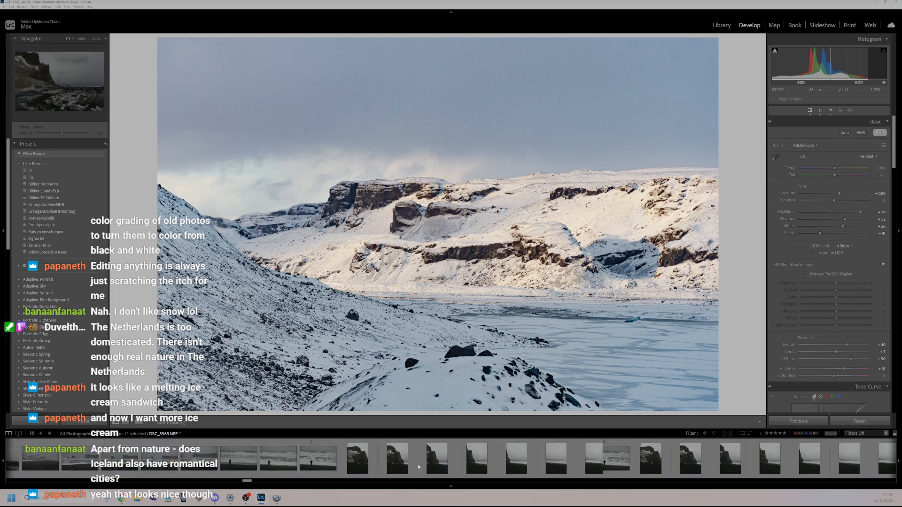
pyautogui.scroll(-20, 418, 467)
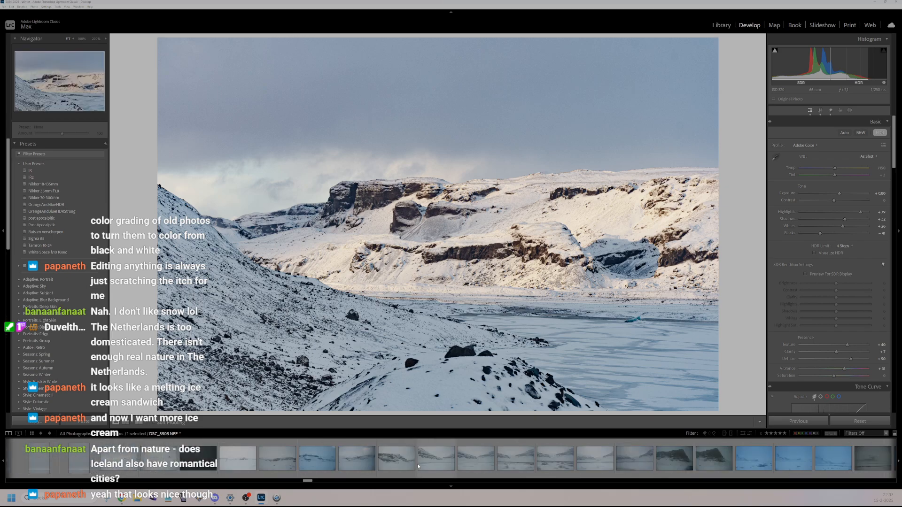
pyautogui.scroll(-20, 418, 465)
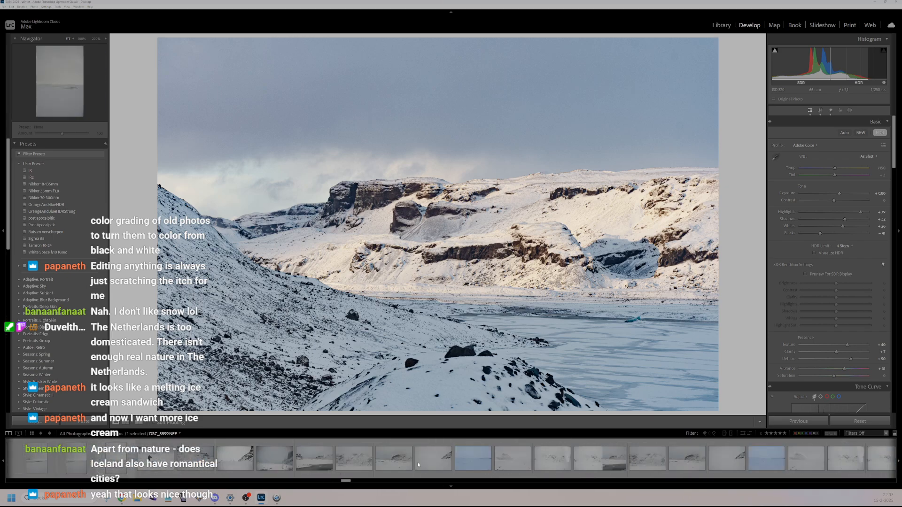
pyautogui.scroll(-20, 418, 462)
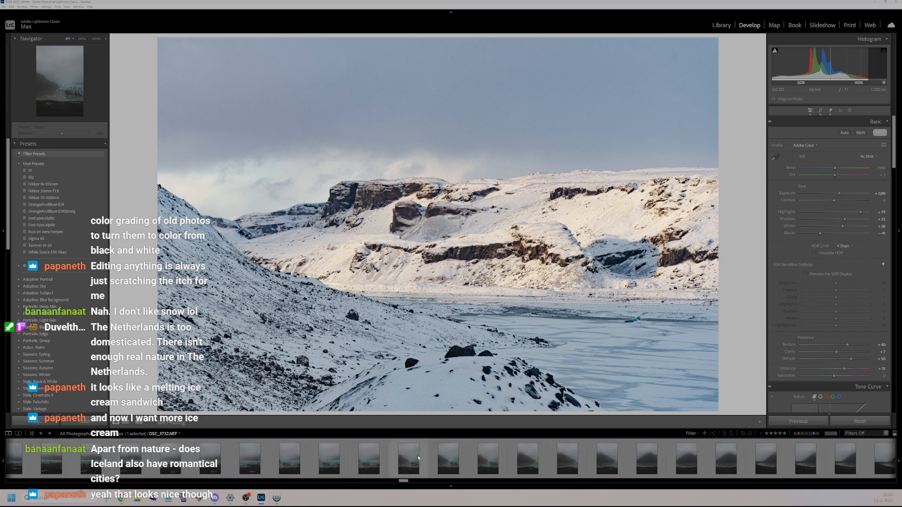
pyautogui.scroll(-20, 418, 457)
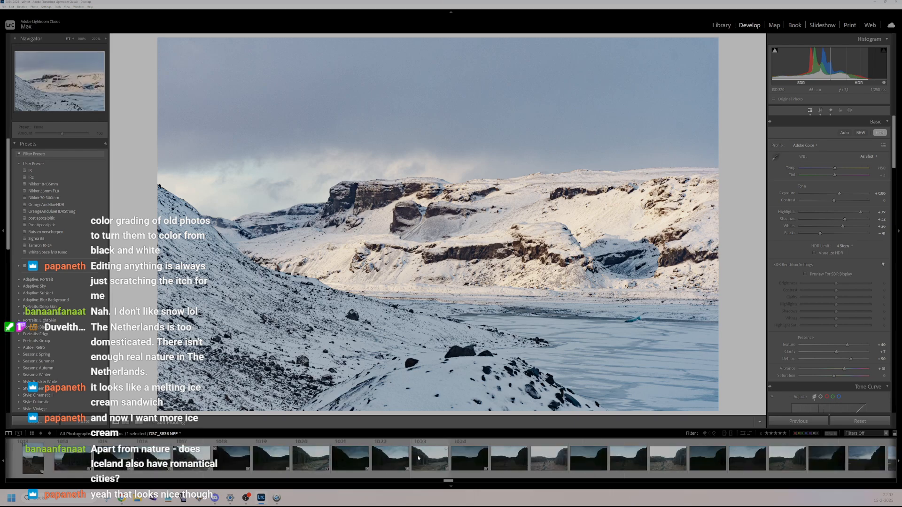
pyautogui.scroll(-20, 418, 458)
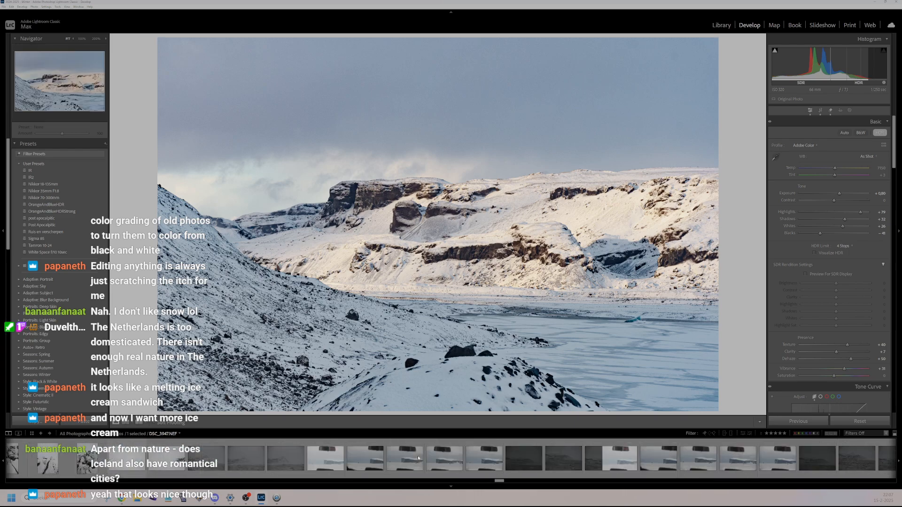
pyautogui.scroll(-20, 418, 458)
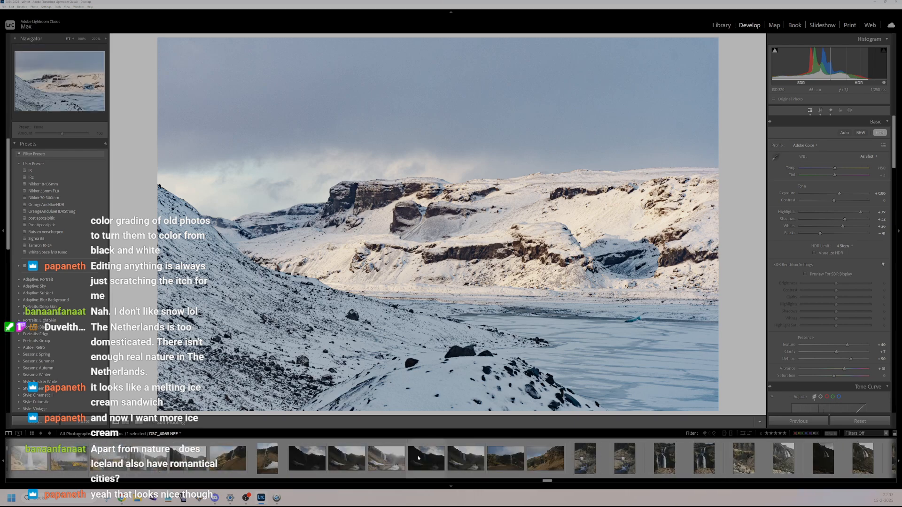
pyautogui.scroll(-10, 418, 458)
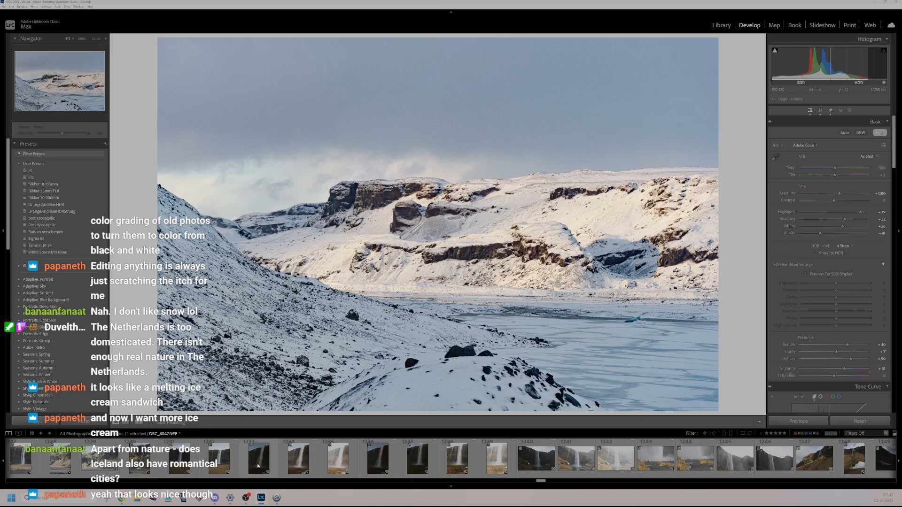
# - Open the portrait waterfall photo DSC_4045, inspect the snow patch beside the cliff base up close, and return to the full photo
pyautogui.click(219, 458)
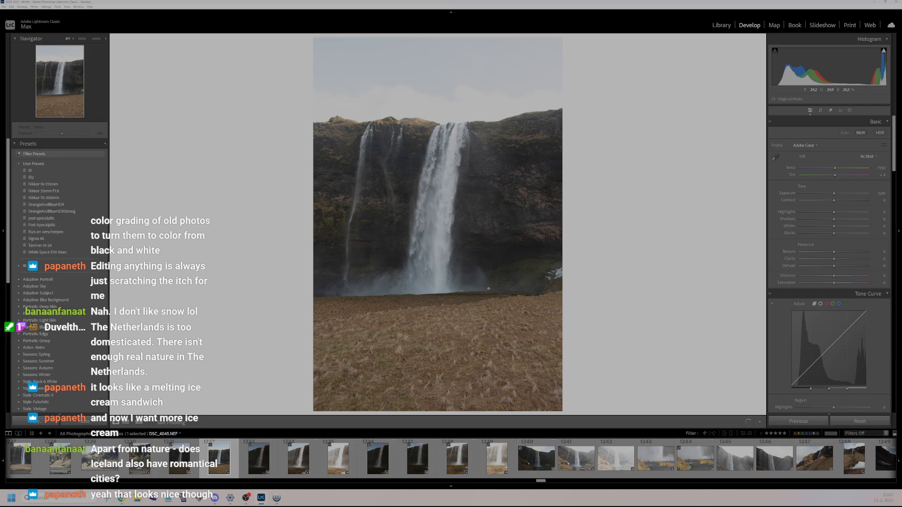
pyautogui.click(548, 278)
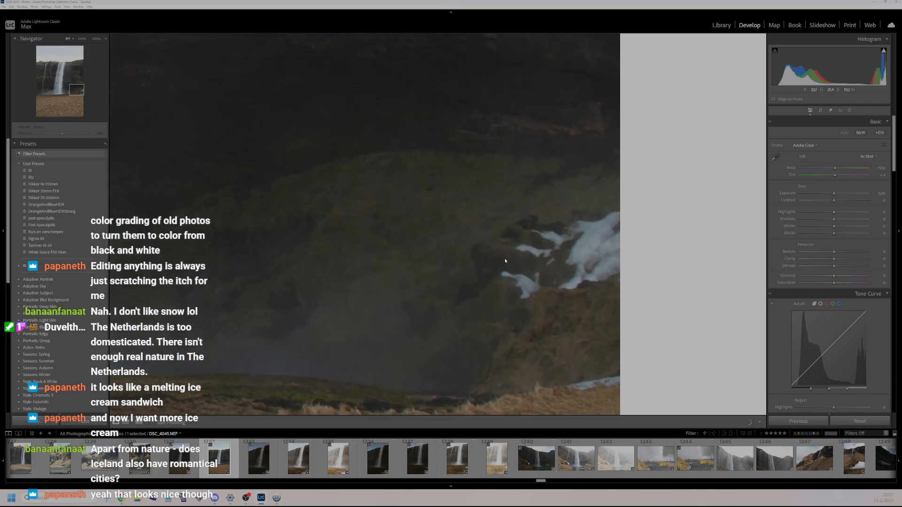
pyautogui.click(504, 261)
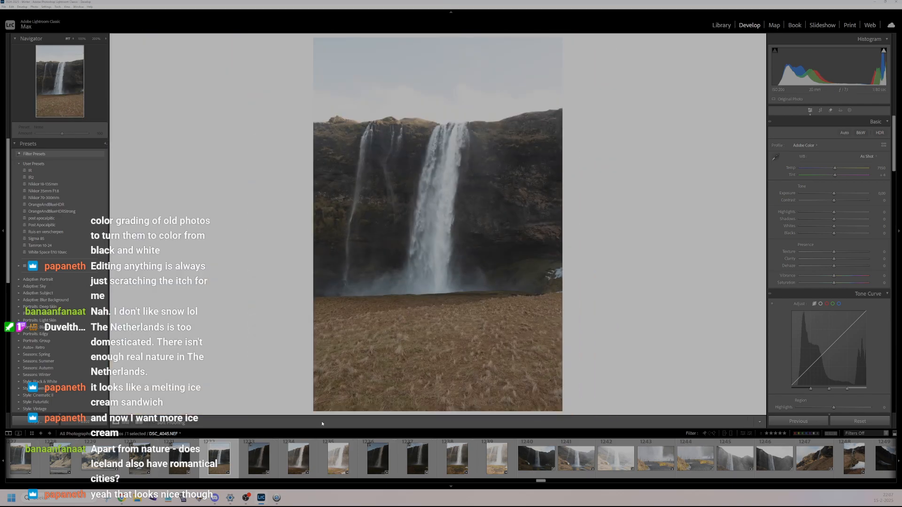
# - Look through the photos after the waterfall series, past the night, coast and city shots, for another candidate to edit
pyautogui.scroll(-3, 427, 455)
pyautogui.click(426, 457)
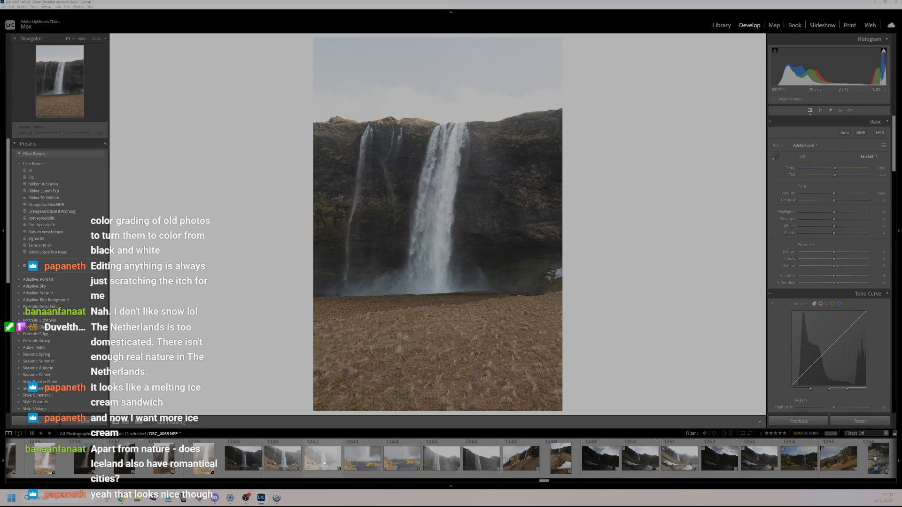
pyautogui.scroll(-5, 432, 459)
pyautogui.scroll(-8, 438, 461)
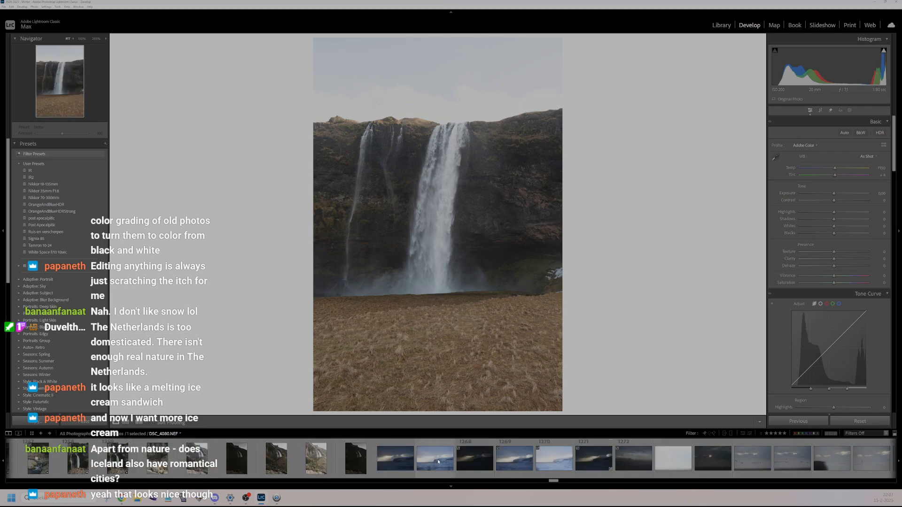
pyautogui.scroll(-8, 437, 461)
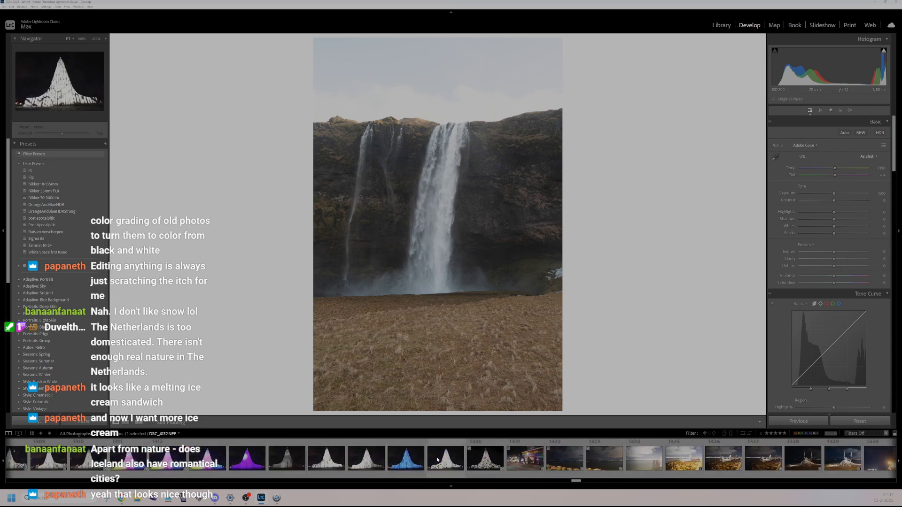
pyautogui.scroll(-10, 423, 457)
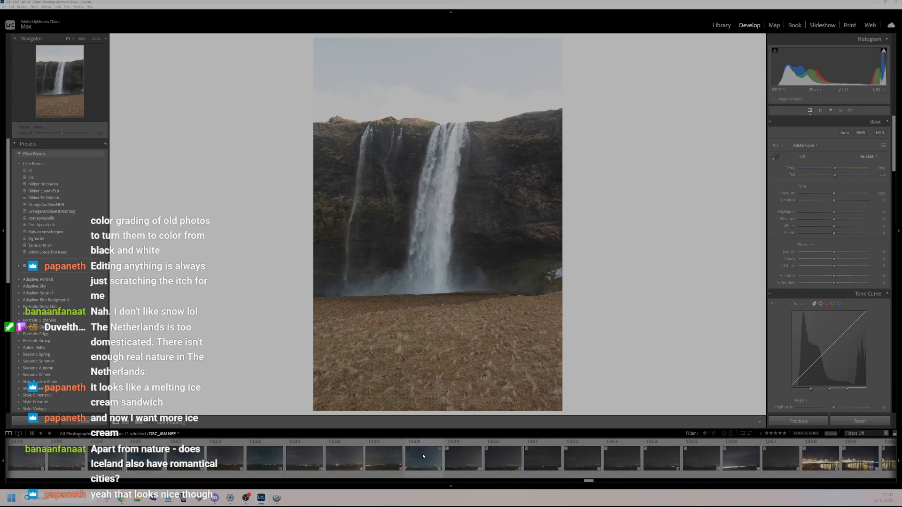
pyautogui.scroll(-10, 415, 458)
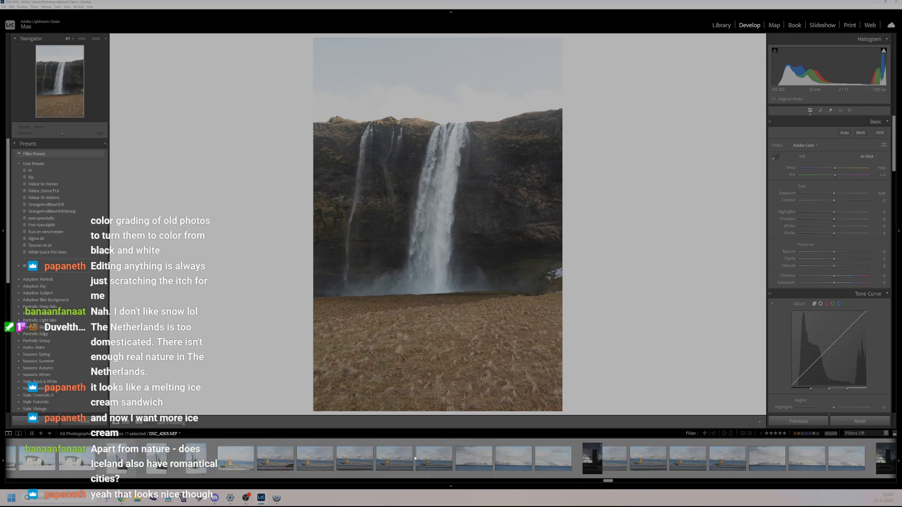
pyautogui.scroll(-15, 414, 458)
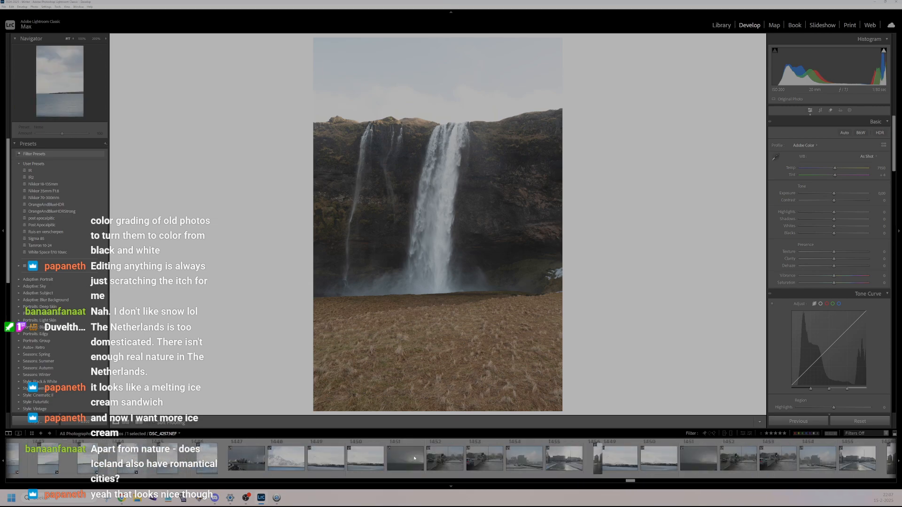
# - Return to the early part of the filmstrip and open the frozen lake photo DSC_2902 with the mossy mound
pyautogui.moveTo(646, 482); pyautogui.dragTo(43, 457)
pyautogui.scroll(-5, 94, 458)
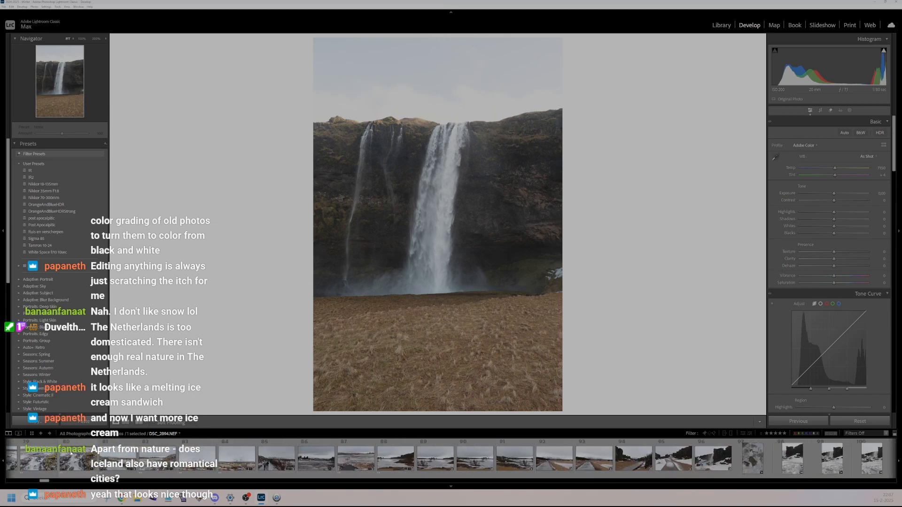
pyautogui.scroll(5, 155, 460)
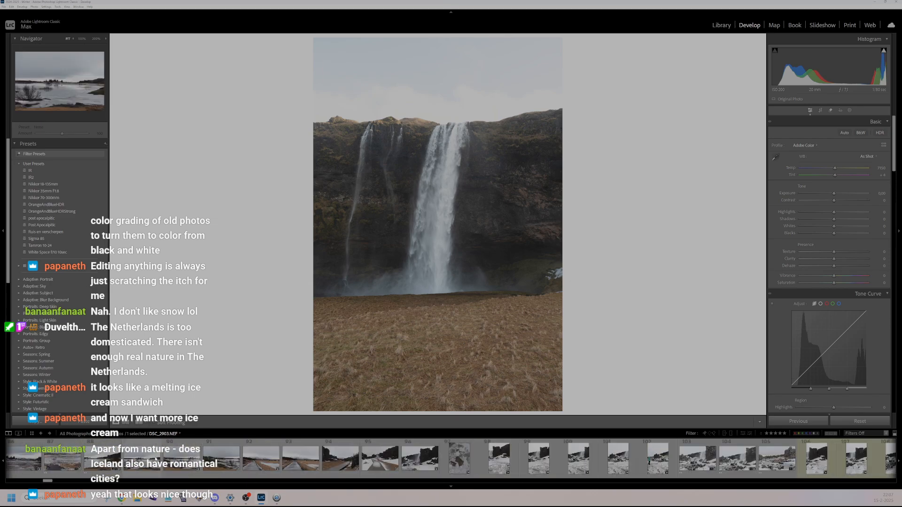
pyautogui.click(101, 458)
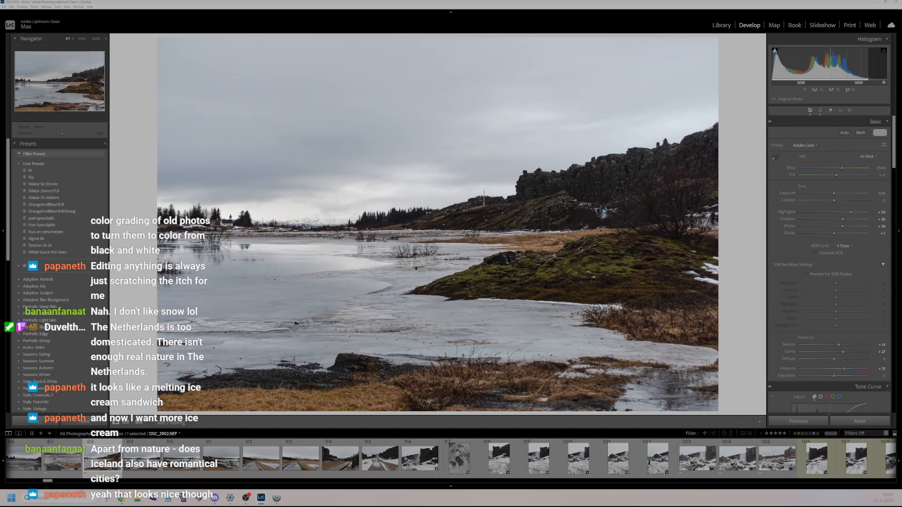
# - Synchronize DSC_2902's develop settings to the run of photos from it through the snowy rock cliff shot
pyautogui.keyDown('shift'); pyautogui.click(421, 459); pyautogui.keyUp('shift')
pyautogui.hotkey('ctrl', 'shift', 's')
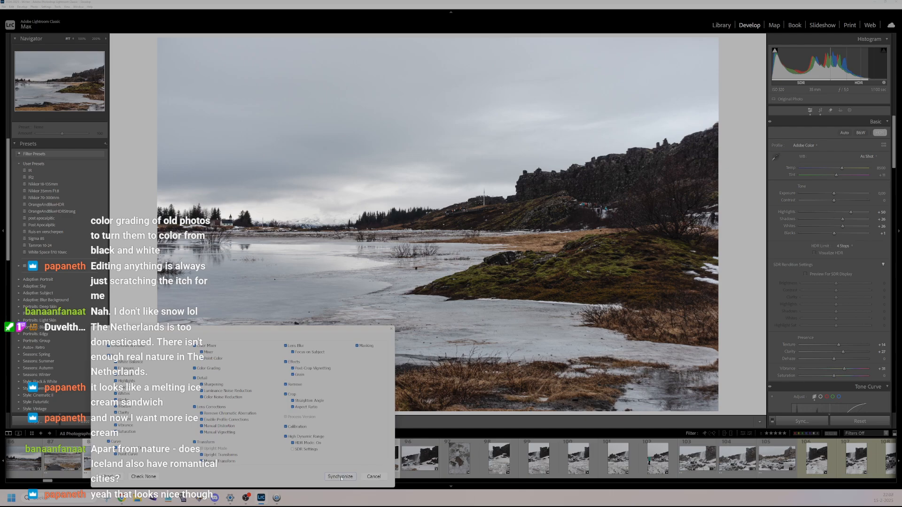
pyautogui.click(337, 477)
# - Open DSC_2903, set its Highlights to +57 and Blacks to +43, and rate it two stars
pyautogui.click(140, 468)
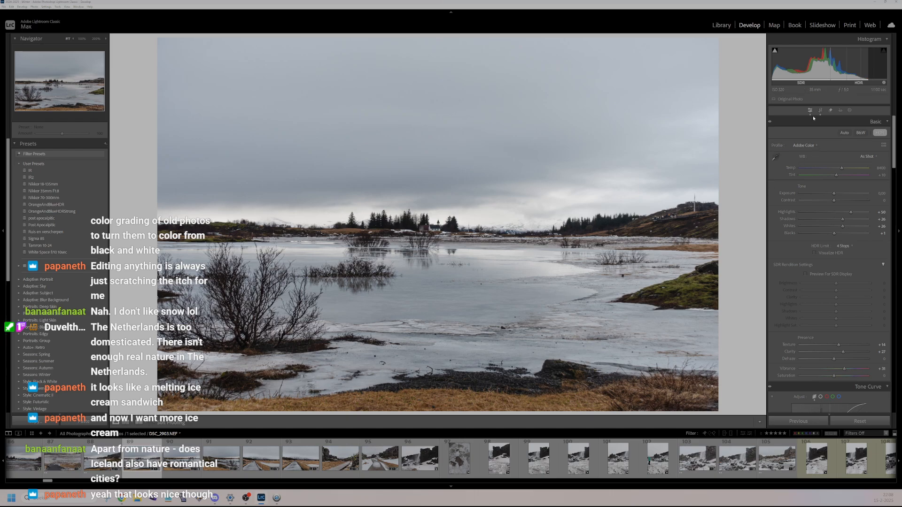
pyautogui.press('2')
pyautogui.moveTo(834, 233); pyautogui.dragTo(850, 234)
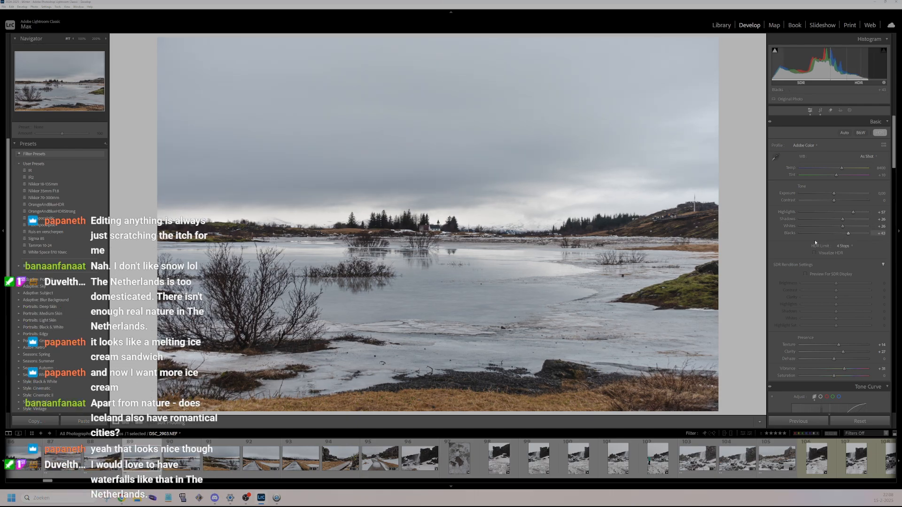
pyautogui.press('2')
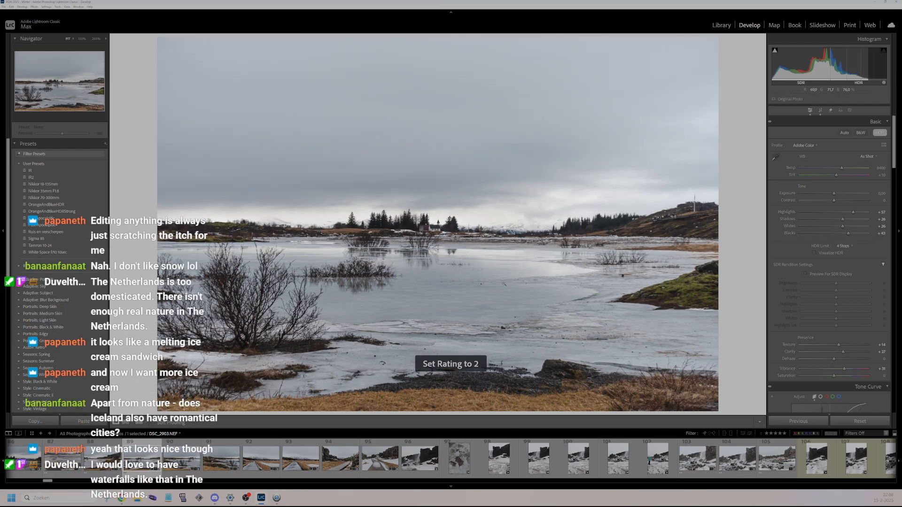
# - Select the four frozen lake photos DSC_2902 to DSC_2905 and merge them into a panorama with Spherical projection and Auto Crop
pyautogui.press('Right')
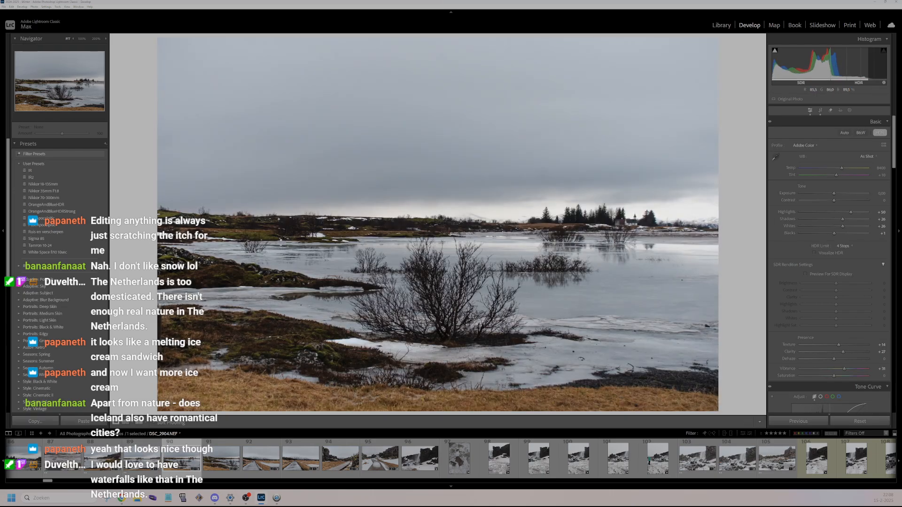
pyautogui.press('Right')
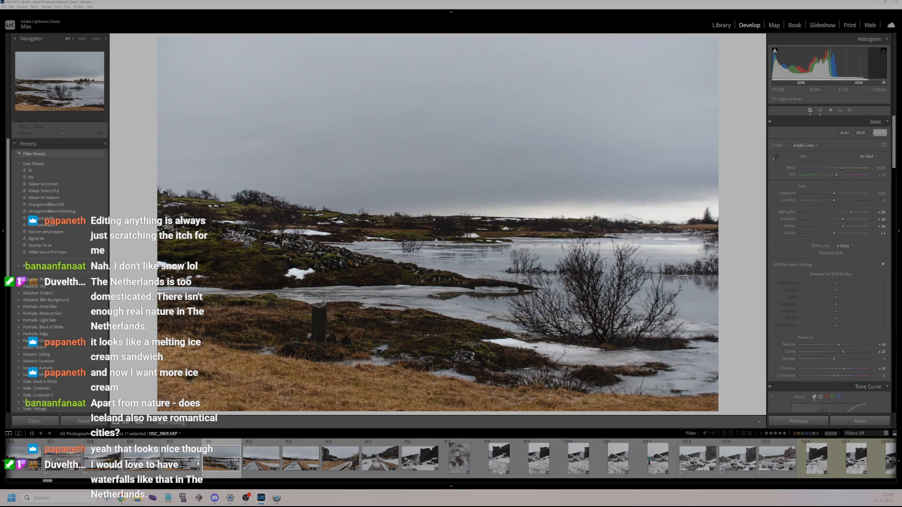
pyautogui.click(102, 458)
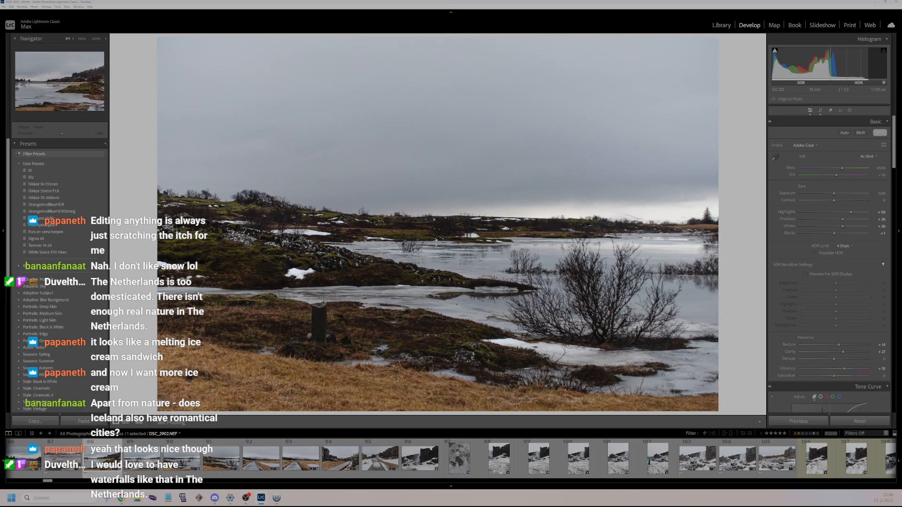
pyautogui.click(224, 463)
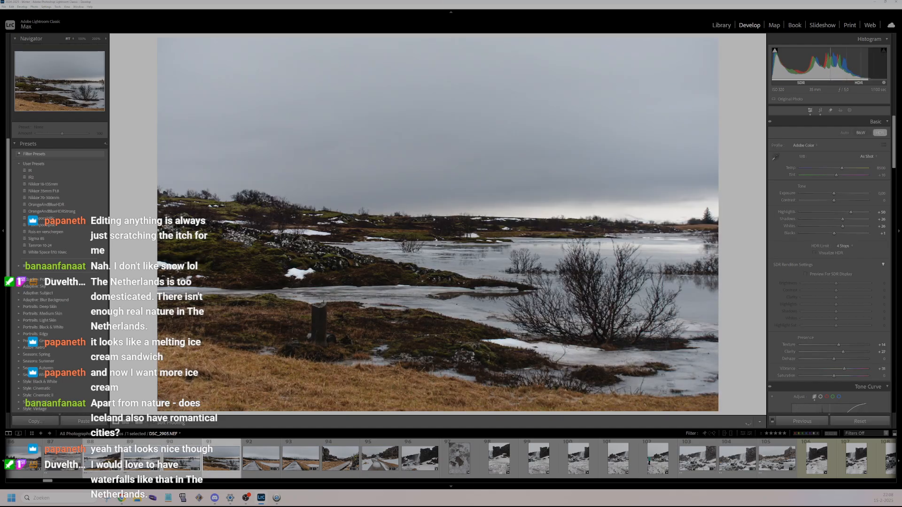
pyautogui.rightClick(109, 459)
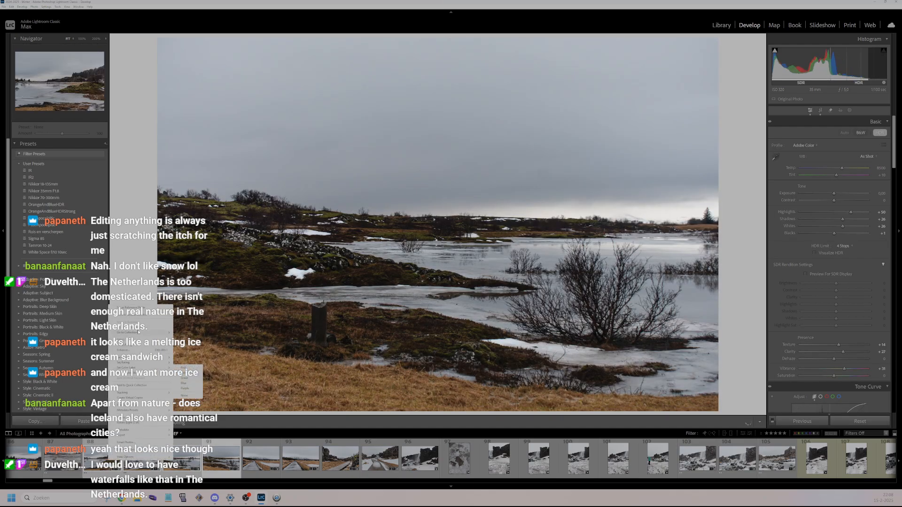
pyautogui.moveTo(176, 348)
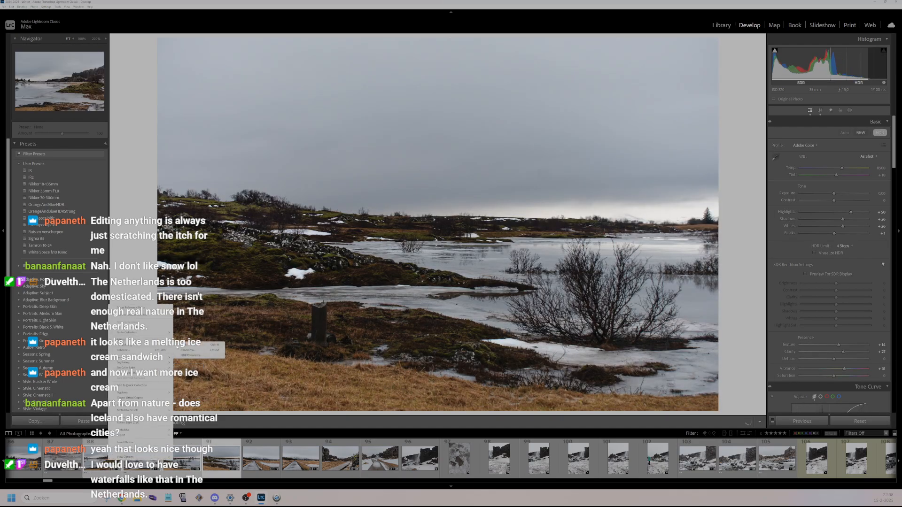
pyautogui.click(205, 350)
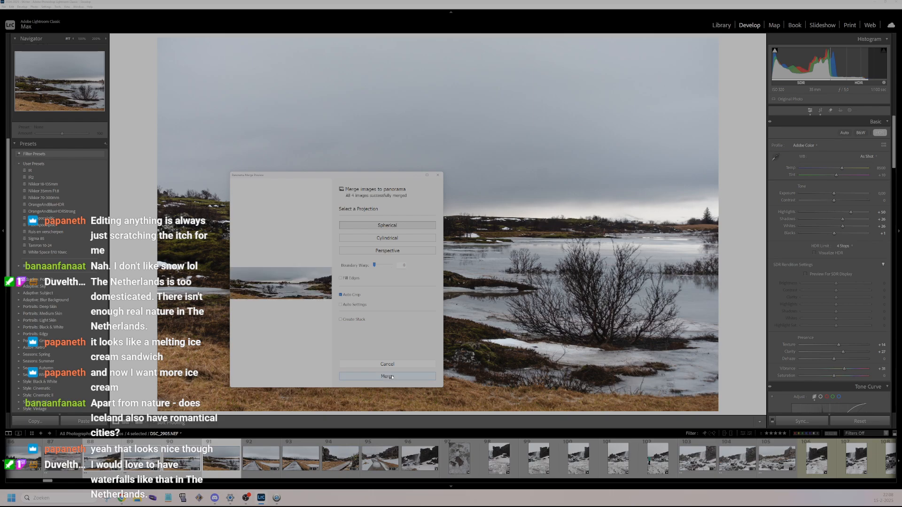
pyautogui.click(392, 377)
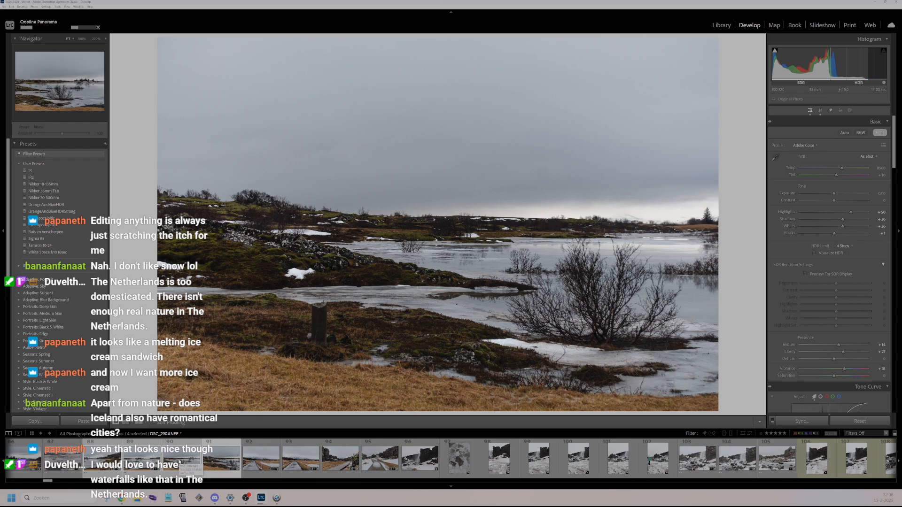
# - Clear the star rating of the four lake source photos and give them the yellow color label
pyautogui.rightClick(227, 454)
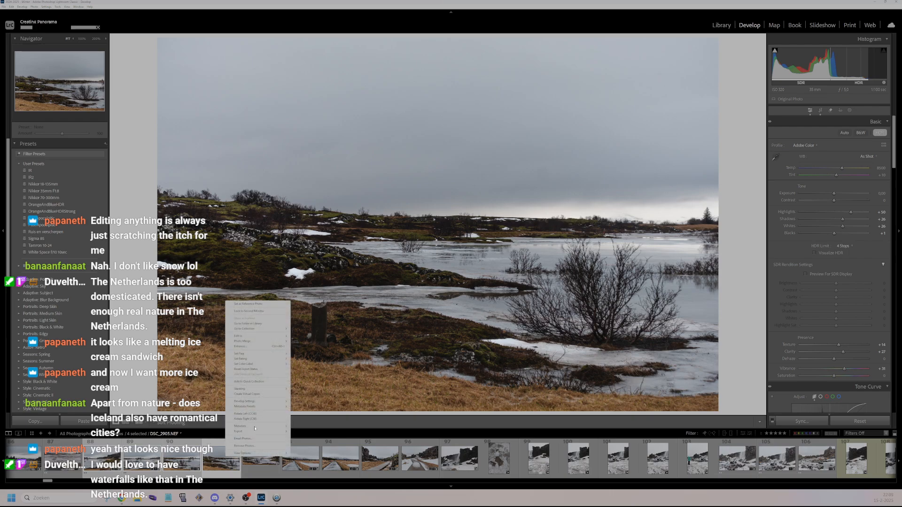
pyautogui.moveTo(251, 359)
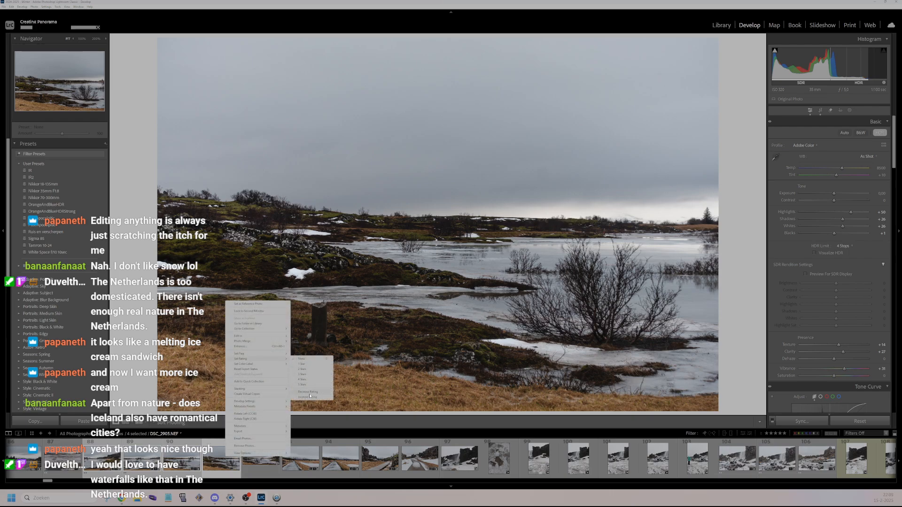
pyautogui.click(307, 360)
pyautogui.rightClick(170, 458)
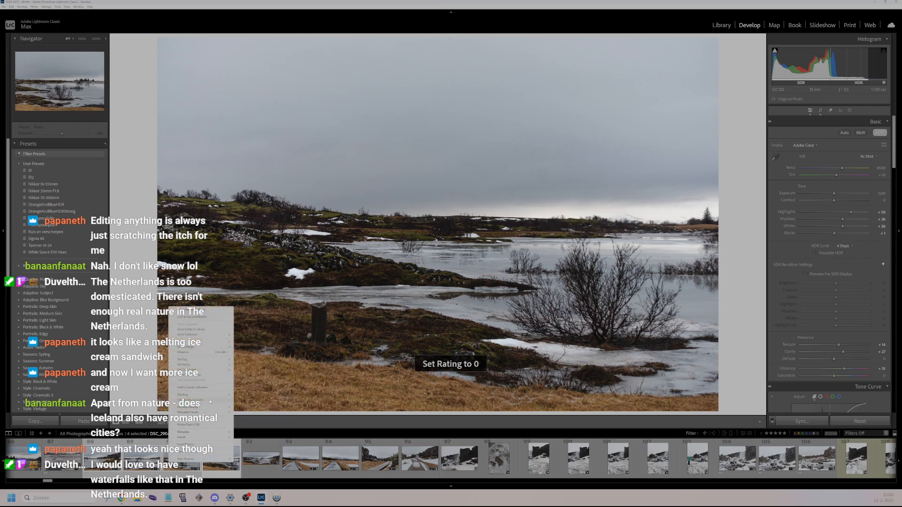
pyautogui.moveTo(213, 371)
pyautogui.click(248, 376)
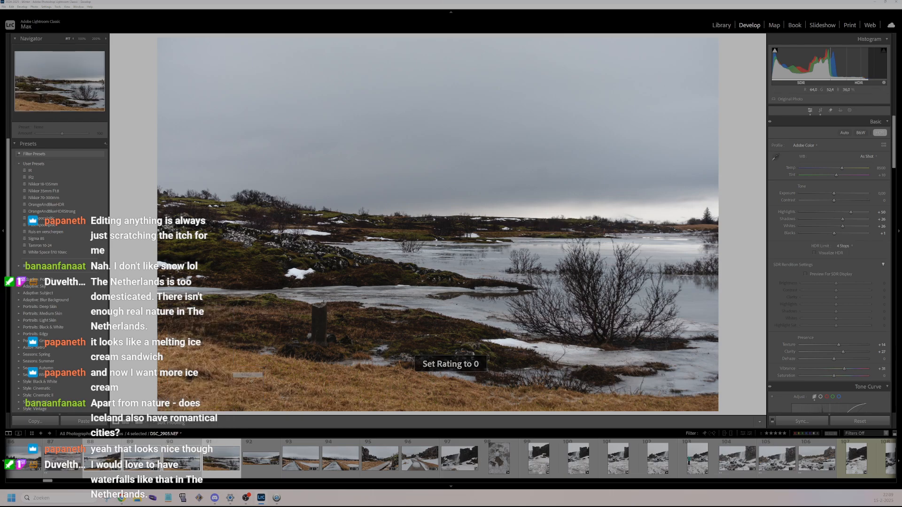
# - Open DSC_2905-Pano, raise Blacks to about +74, set the tone curve's Shadows to -15, and rate the panorama two stars
pyautogui.click(246, 456)
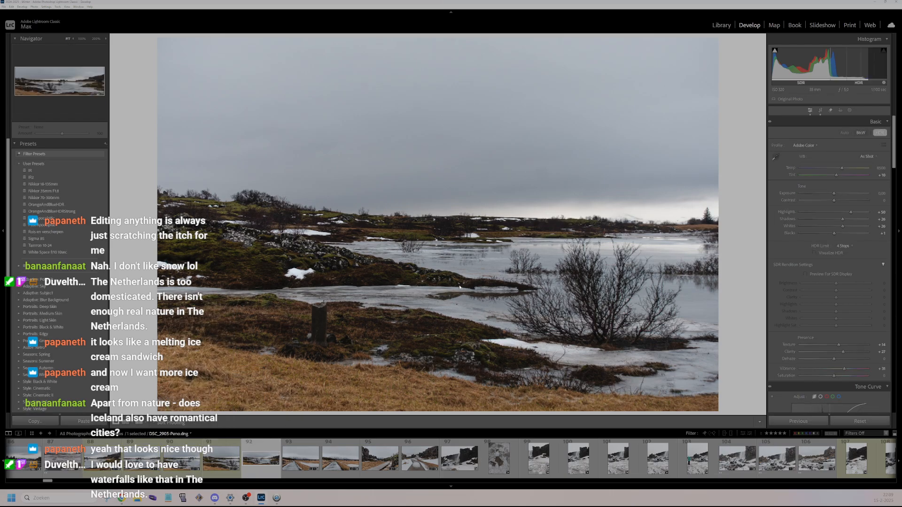
pyautogui.press('2')
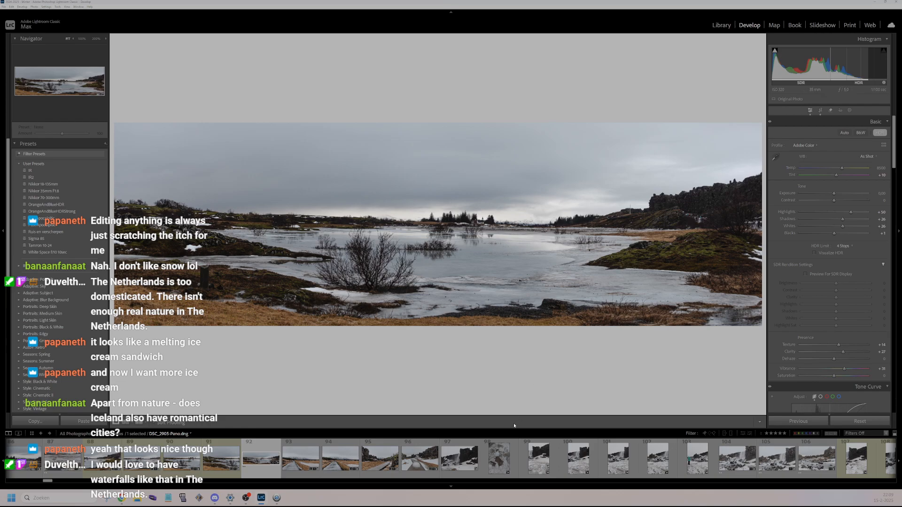
pyautogui.moveTo(834, 233); pyautogui.dragTo(867, 236)
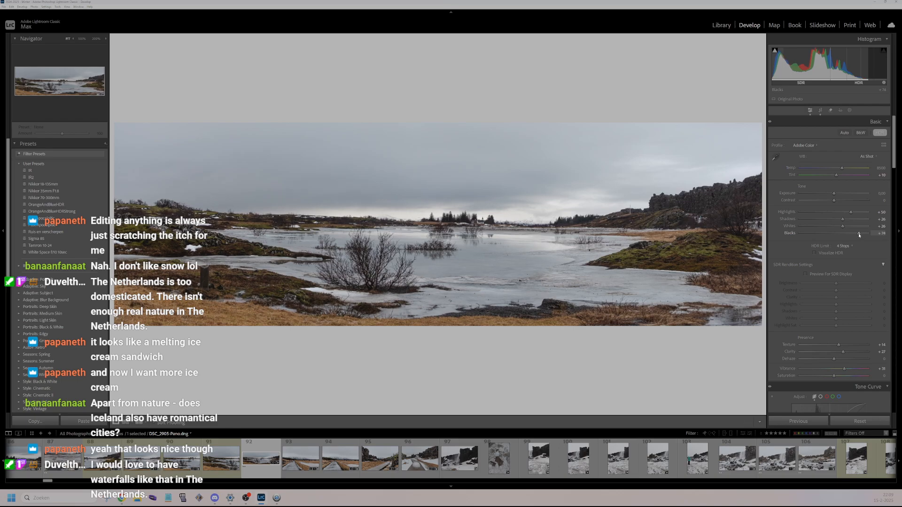
pyautogui.scroll(-5, 839, 213)
pyautogui.scroll(-4, 838, 218)
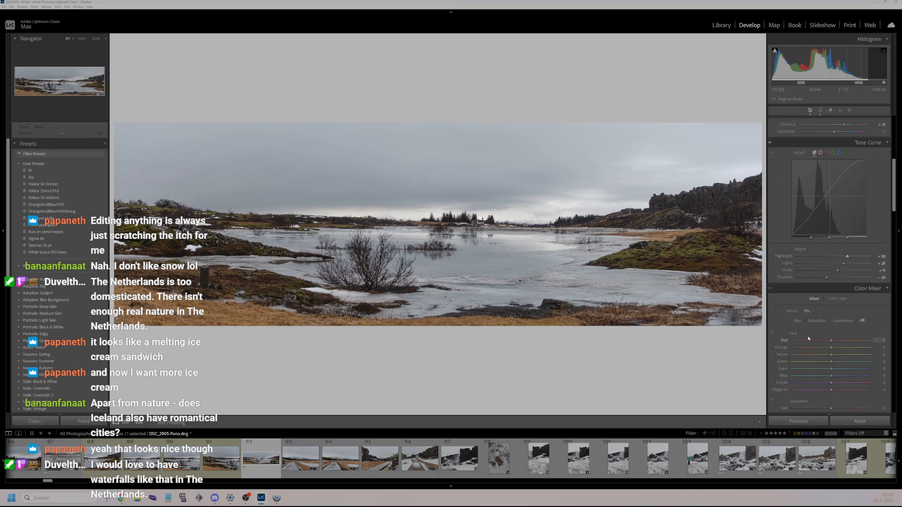
pyautogui.click(832, 197)
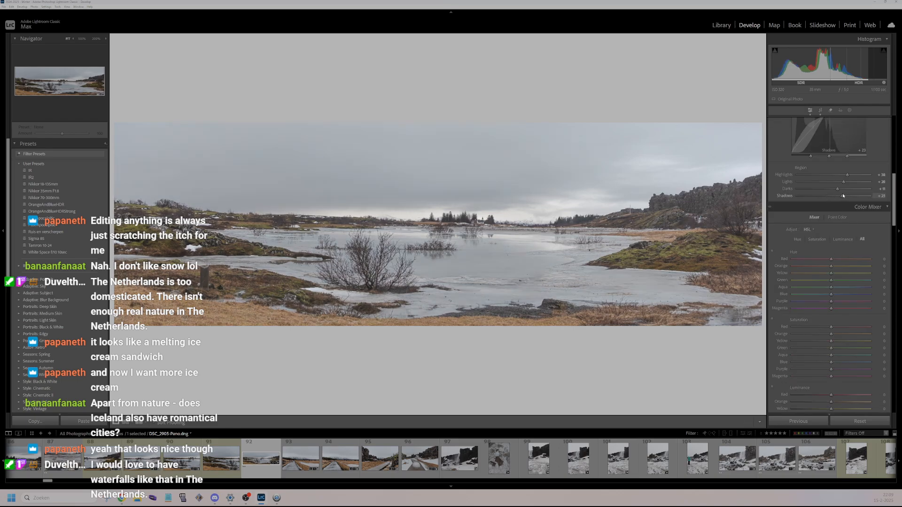
pyautogui.moveTo(831, 198); pyautogui.dragTo(830, 198)
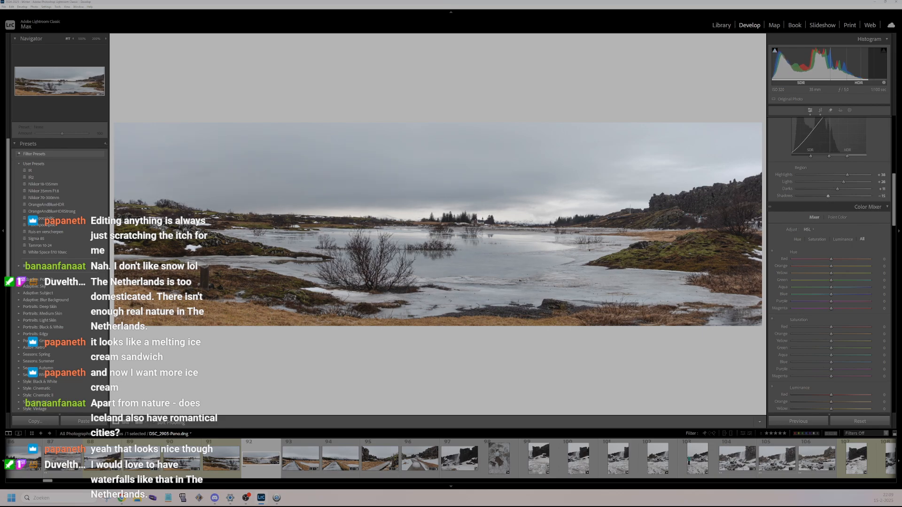
pyautogui.press('2')
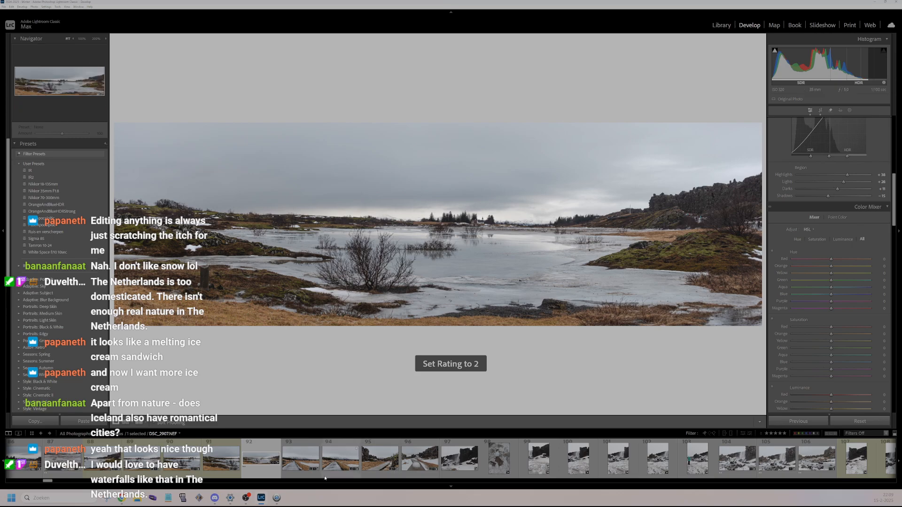
# - Open DSC_2906, the footpath photo with the snowy mountain, and straighten it with a crop angle of -0.23
pyautogui.click(302, 458)
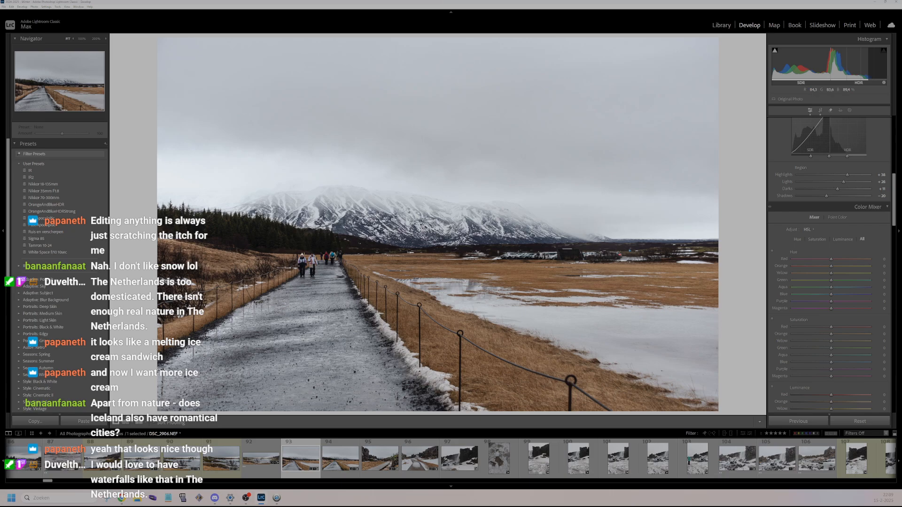
pyautogui.scroll(5, 854, 189)
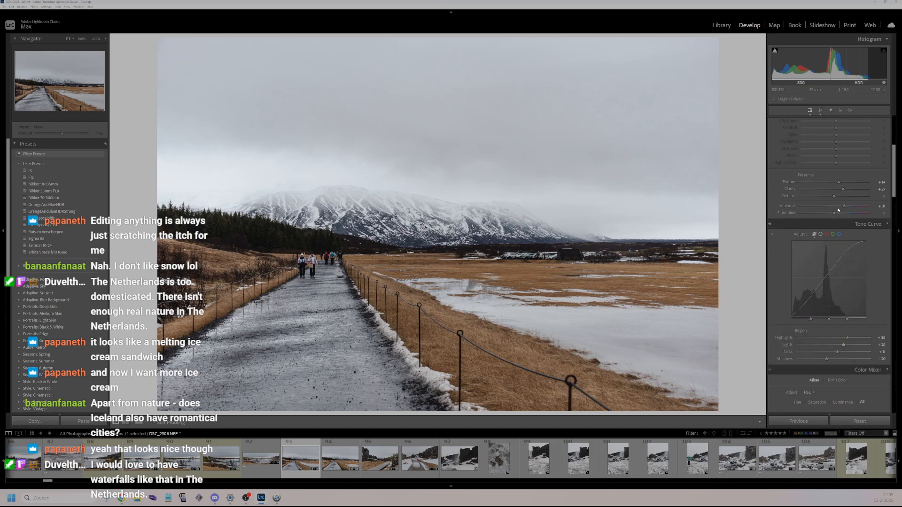
pyautogui.scroll(3, 850, 188)
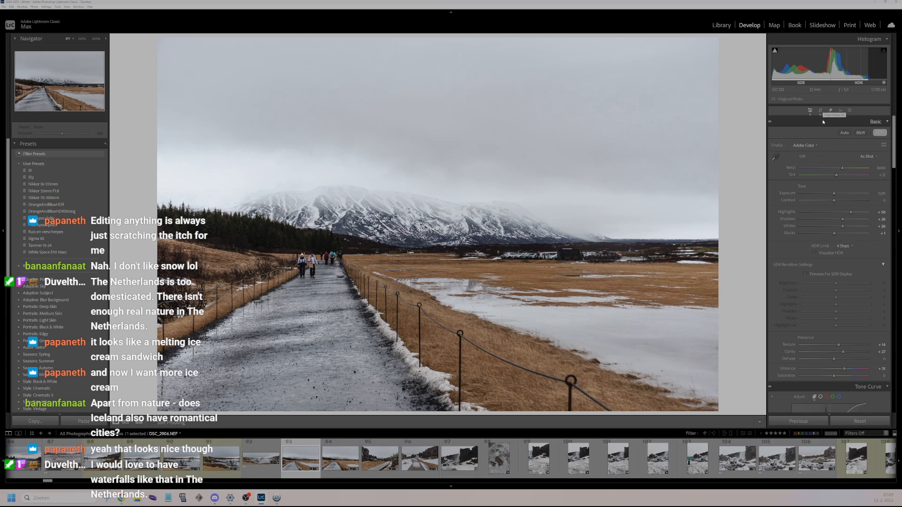
pyautogui.moveTo(848, 215); pyautogui.dragTo(853, 216)
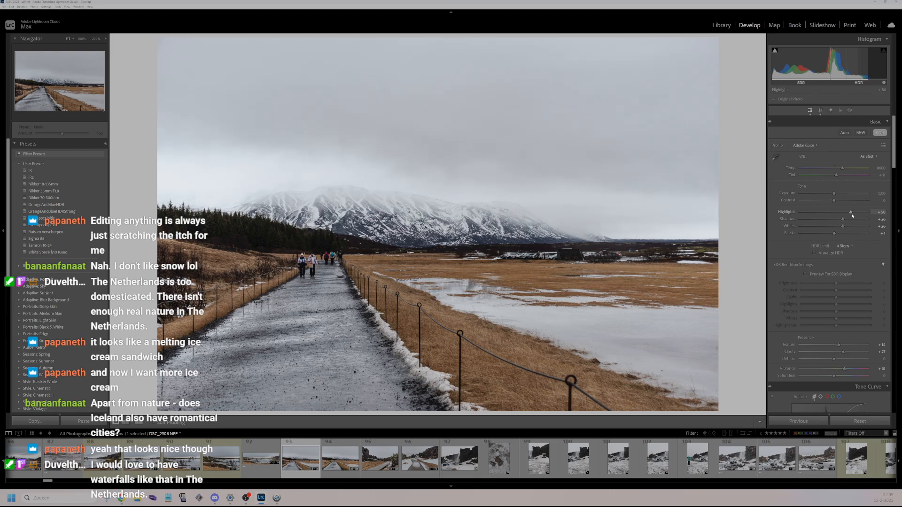
pyautogui.click(820, 110)
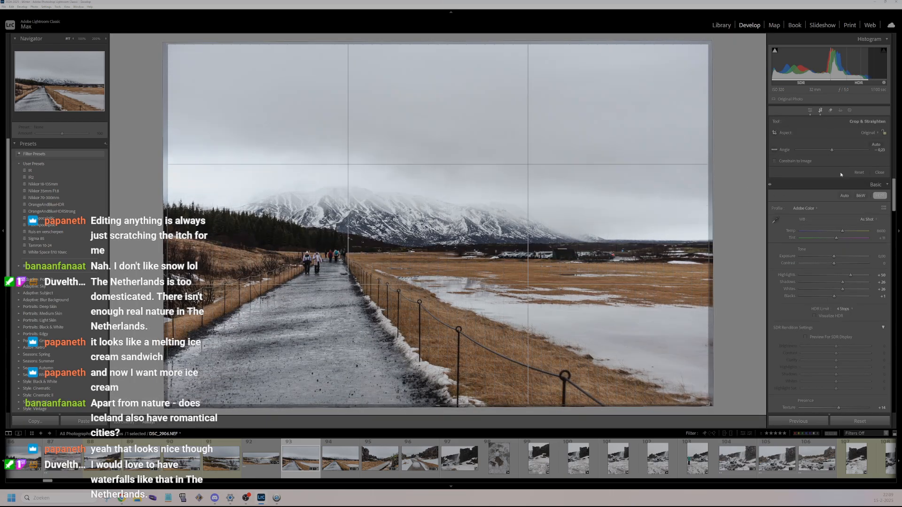
pyautogui.click(882, 173)
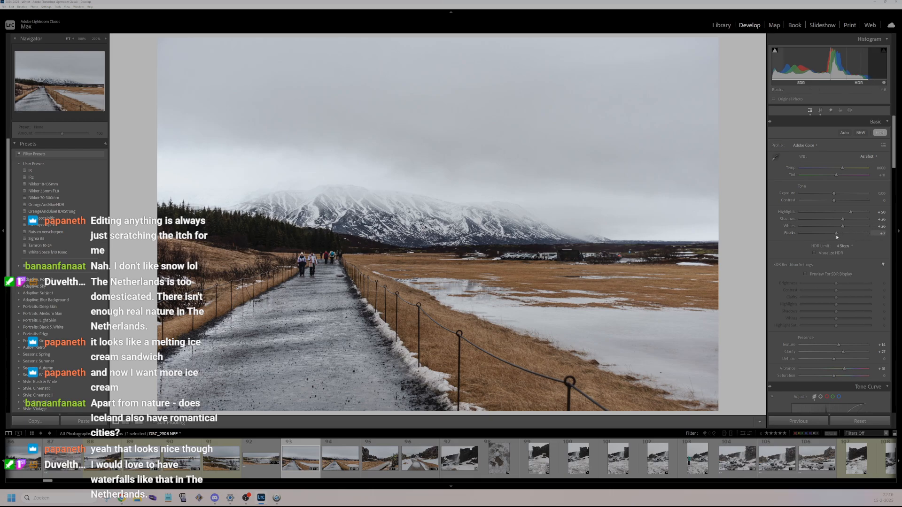
# - Set DSC_2906's Blacks to about +4 and its tone curve to Highlights +44, Lights +35 and Shadows -10
pyautogui.moveTo(835, 235); pyautogui.dragTo(834, 235)
pyautogui.scroll(-3, 842, 276)
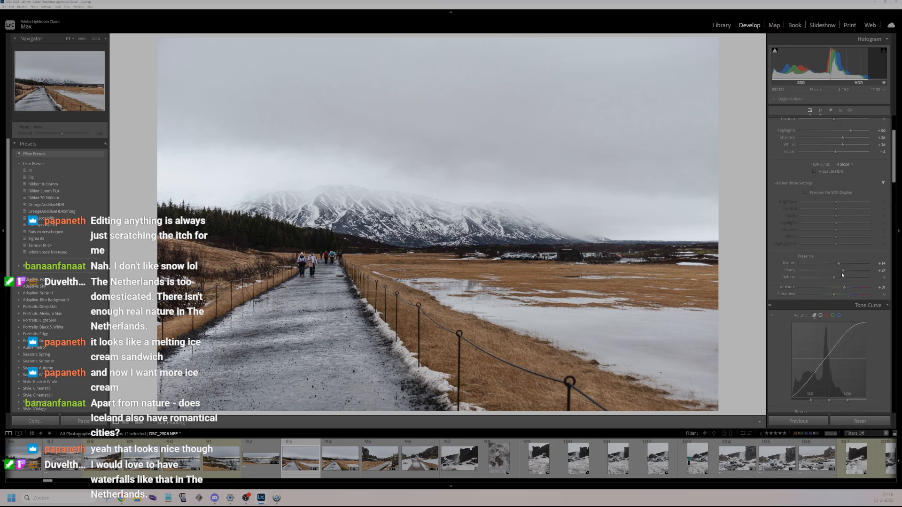
pyautogui.scroll(-3, 843, 275)
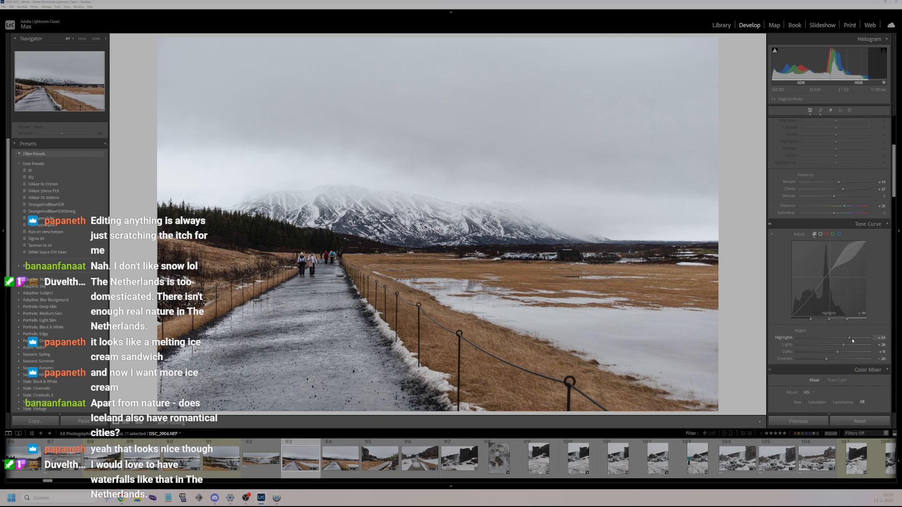
pyautogui.moveTo(844, 345); pyautogui.dragTo(830, 360)
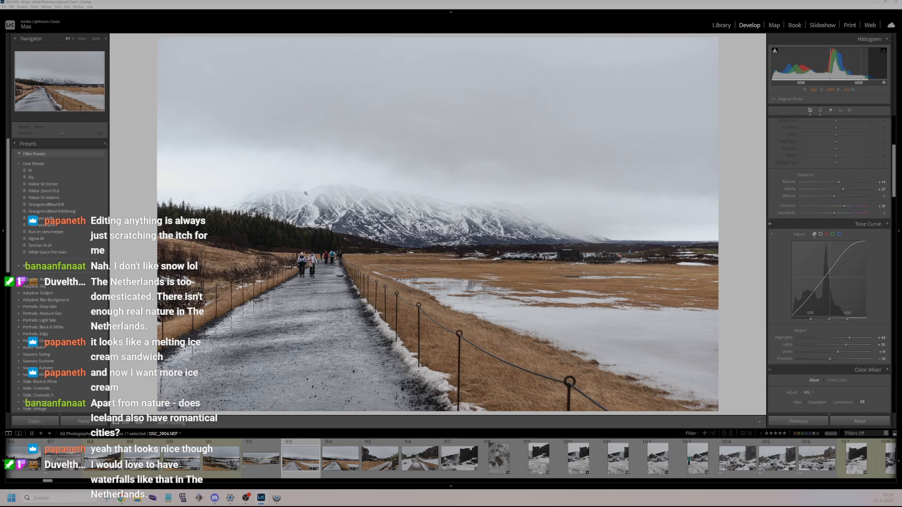
# - Brush over the group of distant walkers at the far end of the path with the Remove tool
pyautogui.moveTo(498, 197); pyautogui.dragTo(576, 275)
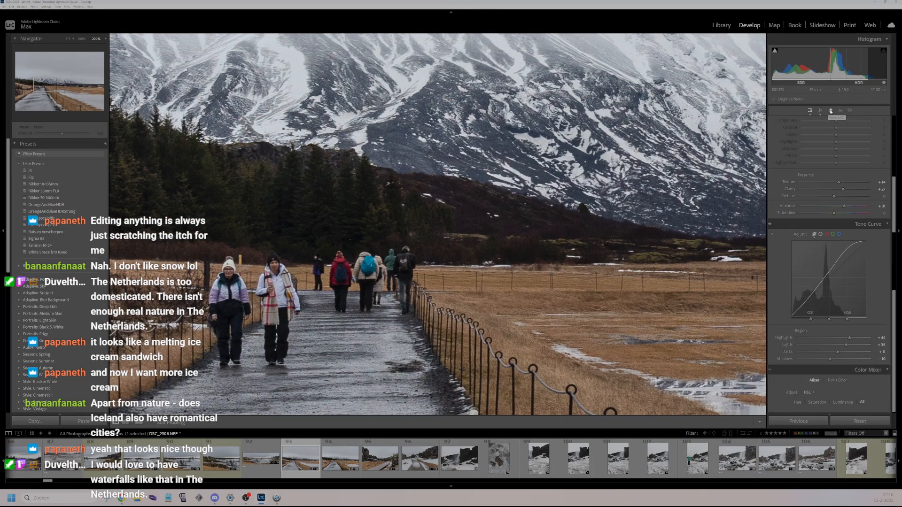
pyautogui.click(830, 110)
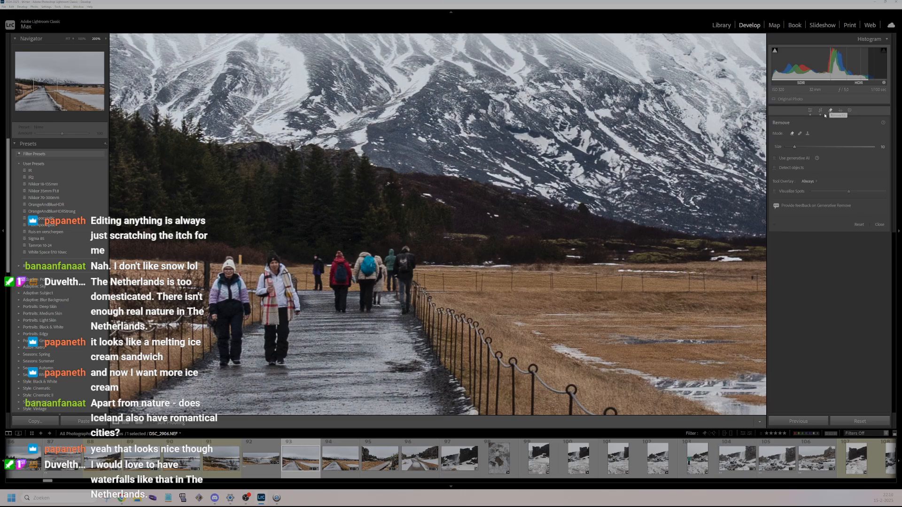
pyautogui.click(807, 135)
pyautogui.moveTo(340, 256)
pyautogui.mouseDown()
pyautogui.moveTo(334, 299)
pyautogui.moveTo(346, 315)
pyautogui.moveTo(365, 258)
pyautogui.moveTo(376, 279)
pyautogui.moveTo(359, 314)
pyautogui.moveTo(383, 305)
pyautogui.moveTo(371, 286)
pyautogui.moveTo(394, 247)
pyautogui.moveTo(415, 254)
pyautogui.moveTo(392, 302)
pyautogui.moveTo(408, 310)
pyautogui.moveTo(405, 270)
pyautogui.mouseUp()
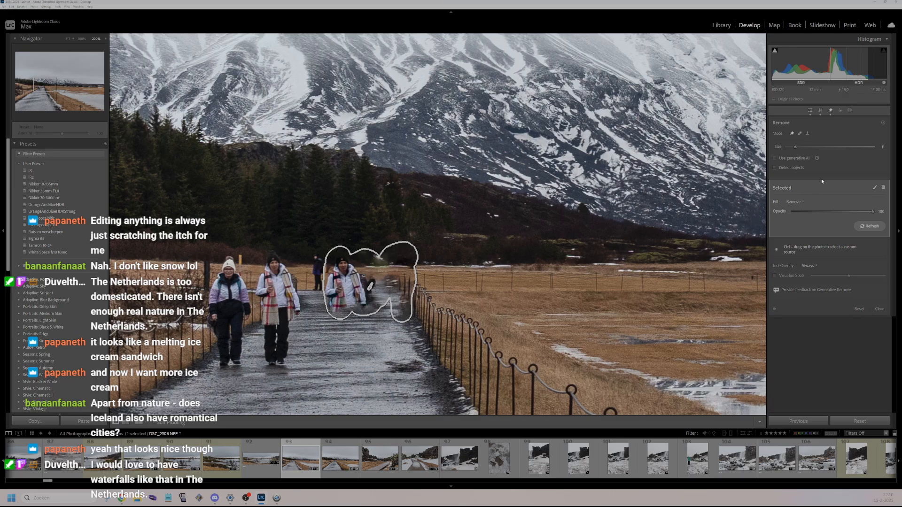
# - Enable generative AI and object detection for the removal, refresh the fill over the distant walkers, and return to Remove mode
pyautogui.click(776, 158)
pyautogui.click(867, 228)
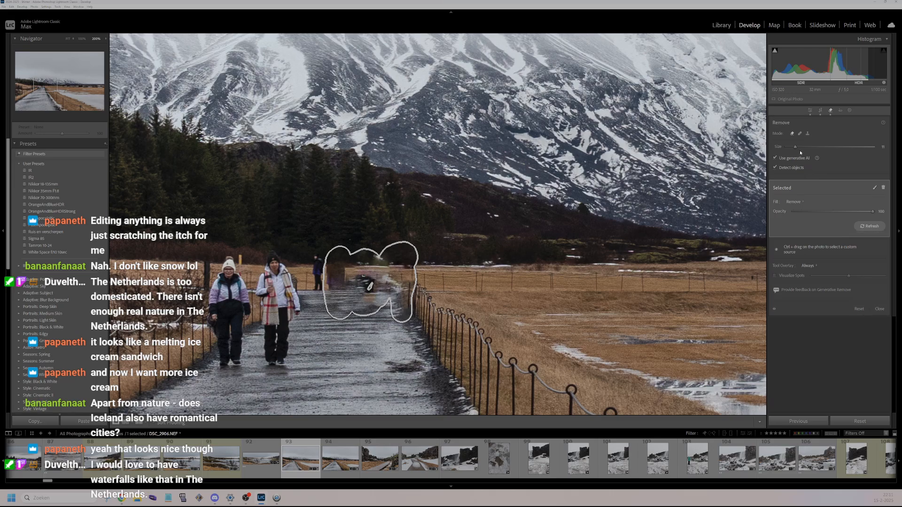
pyautogui.click(872, 227)
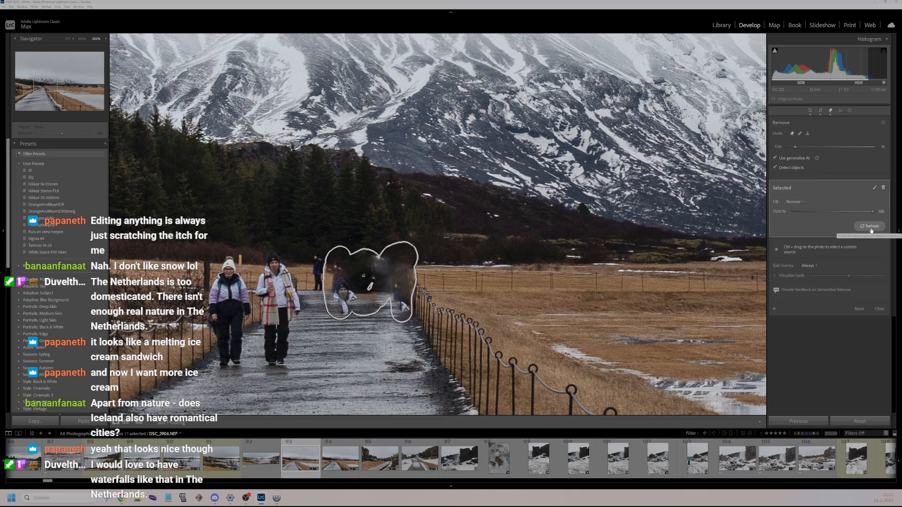
pyautogui.click(801, 134)
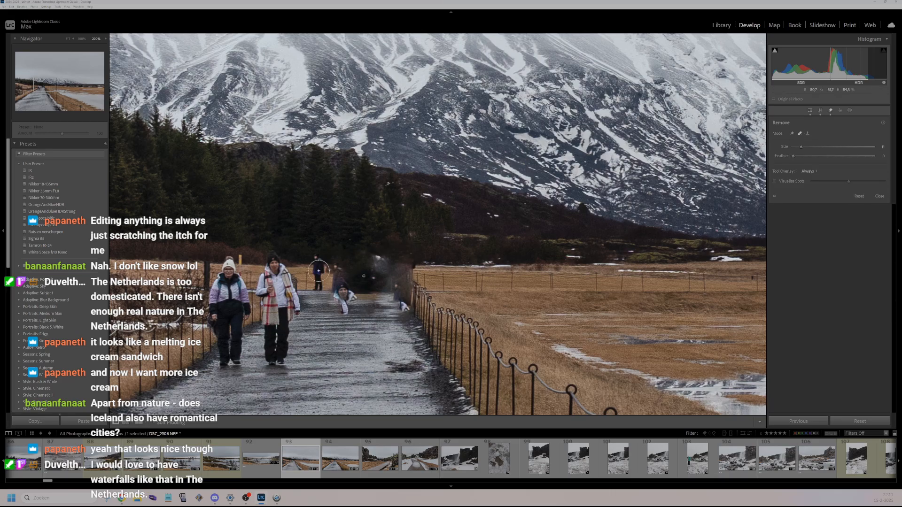
pyautogui.click(793, 134)
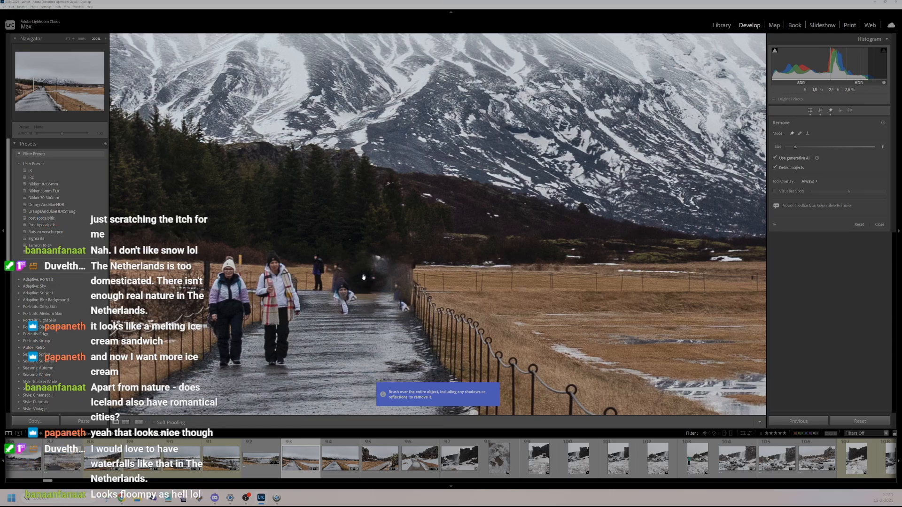
pyautogui.click(365, 274)
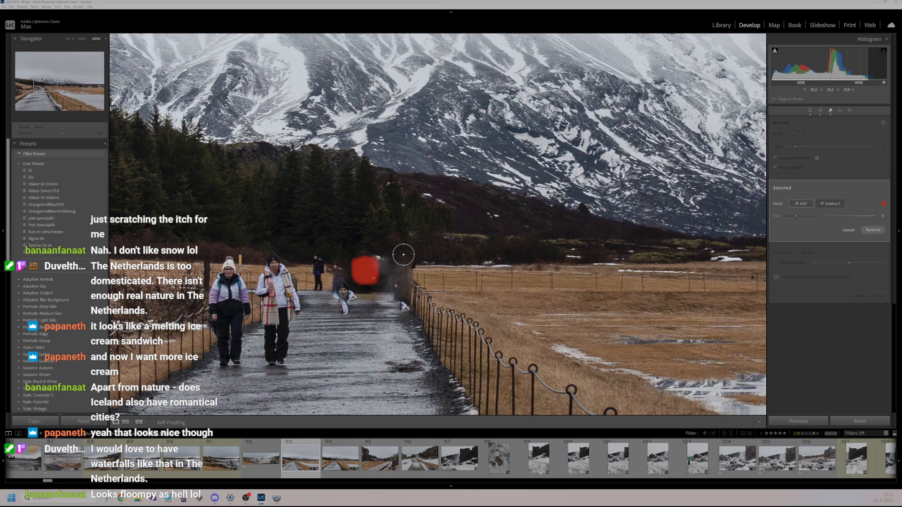
pyautogui.click(874, 233)
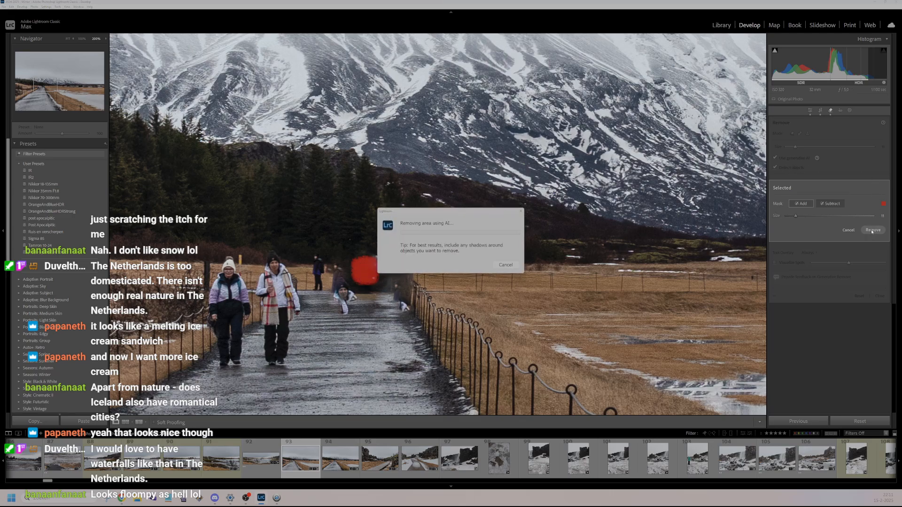
pyautogui.click(509, 266)
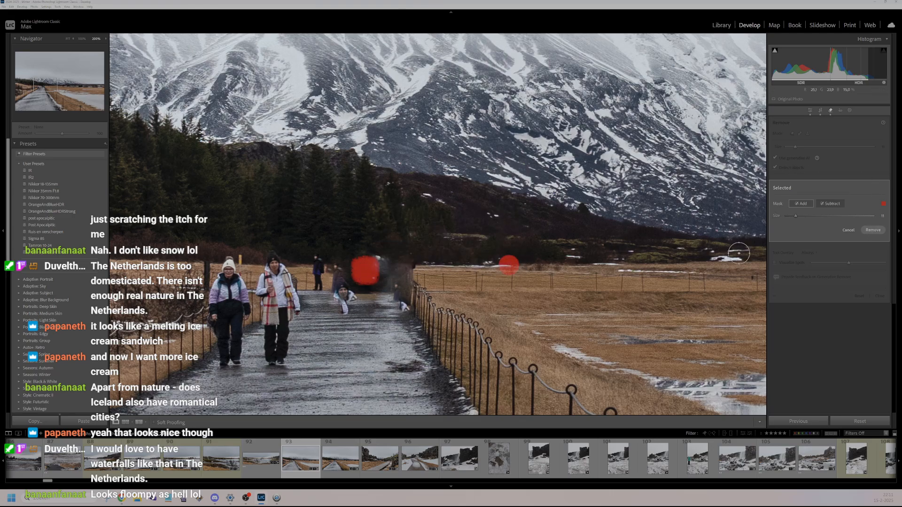
pyautogui.click(848, 230)
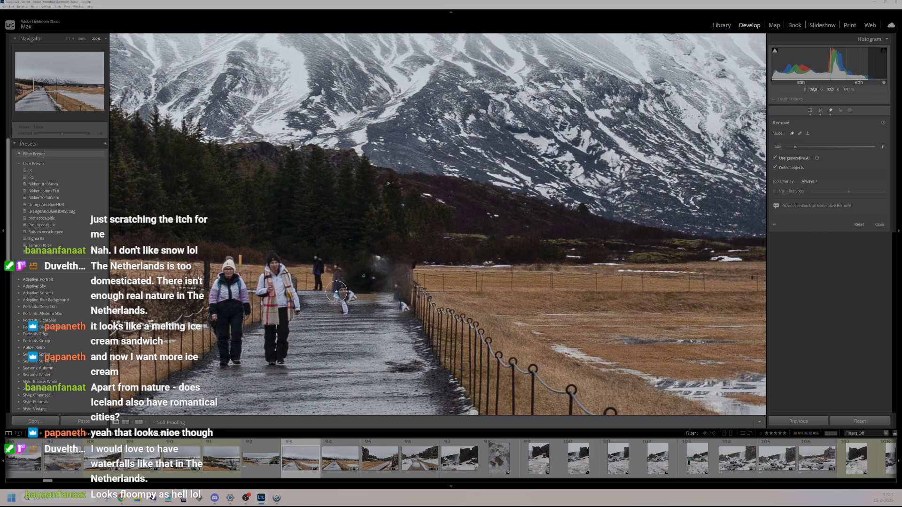
pyautogui.hotkey('ctrl', 'z')
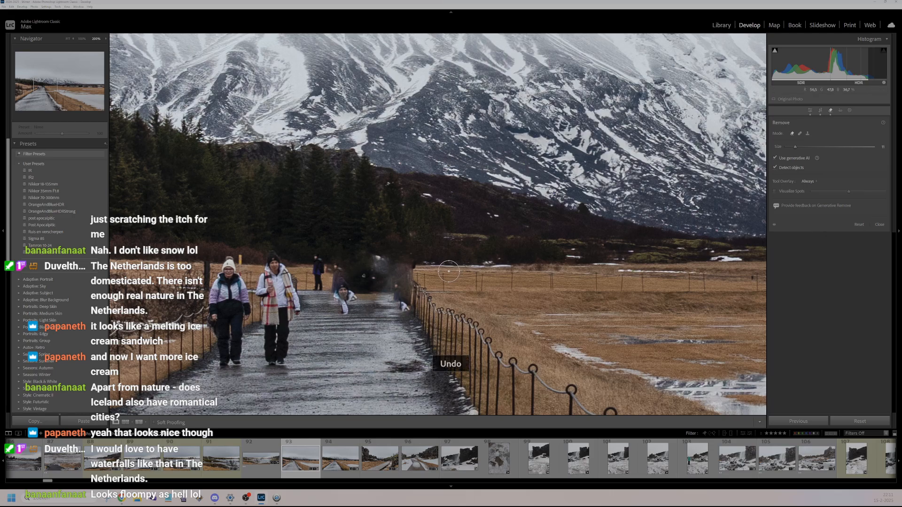
# - Revert the footpath photo to the Shadow Tones history state from before the distant walkers' removal
pyautogui.scroll(-5, 52, 307)
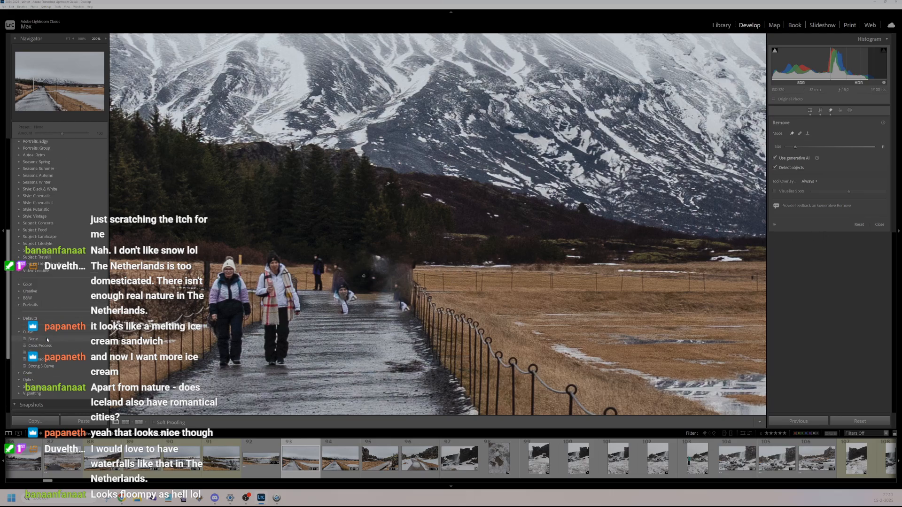
pyautogui.scroll(-5, 47, 339)
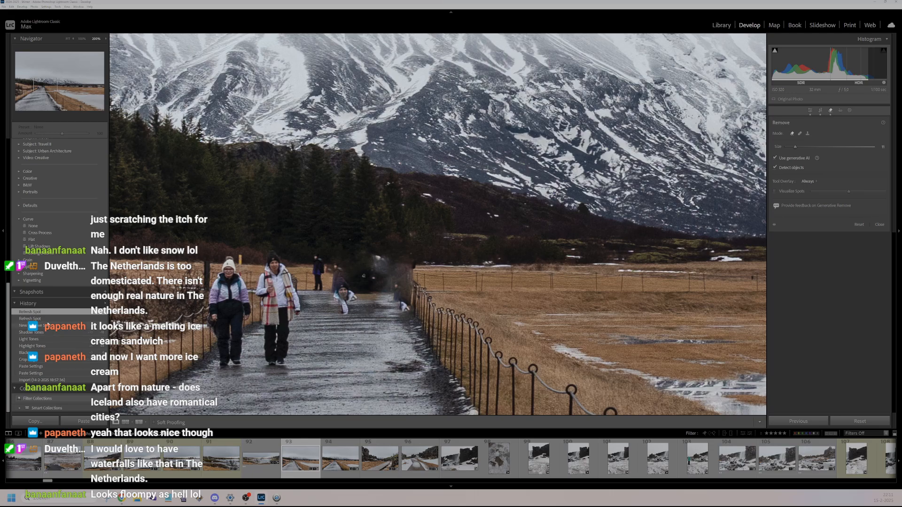
pyautogui.click(46, 333)
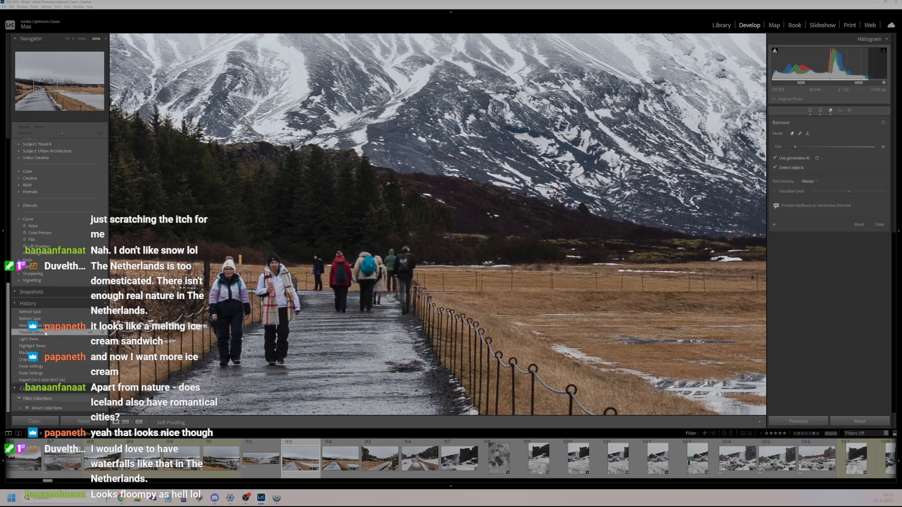
# - Brush generously over the whole group of distant walkers at the path's far end and remove them with generative AI
pyautogui.scroll(4, 736, 141)
pyautogui.scroll(-4, 329, 268)
pyautogui.moveTo(317, 262)
pyautogui.mouseDown()
pyautogui.moveTo(322, 291)
pyautogui.moveTo(332, 290)
pyautogui.moveTo(338, 257)
pyautogui.moveTo(345, 271)
pyautogui.moveTo(336, 306)
pyautogui.moveTo(346, 305)
pyautogui.moveTo(371, 271)
pyautogui.moveTo(372, 251)
pyautogui.moveTo(370, 262)
pyautogui.moveTo(388, 268)
pyautogui.moveTo(385, 260)
pyautogui.moveTo(404, 255)
pyautogui.moveTo(402, 308)
pyautogui.moveTo(390, 278)
pyautogui.moveTo(371, 304)
pyautogui.mouseUp()
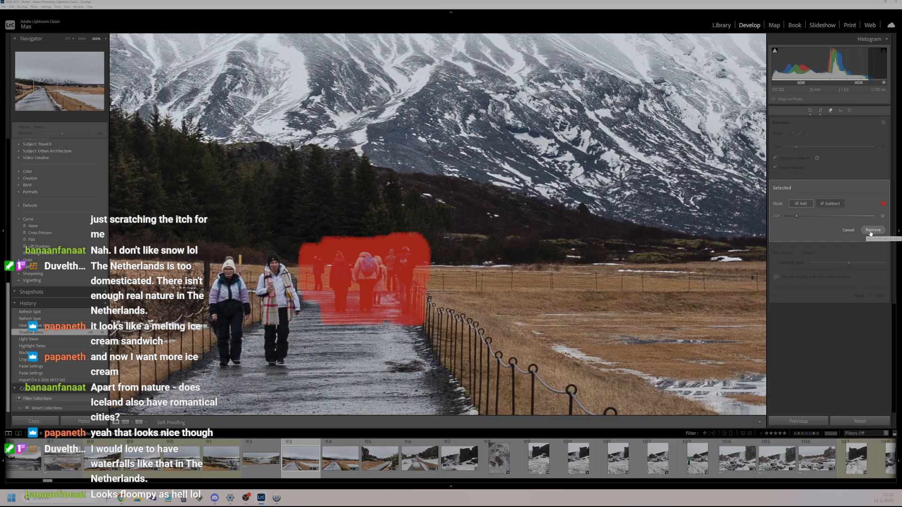
pyautogui.click(828, 205)
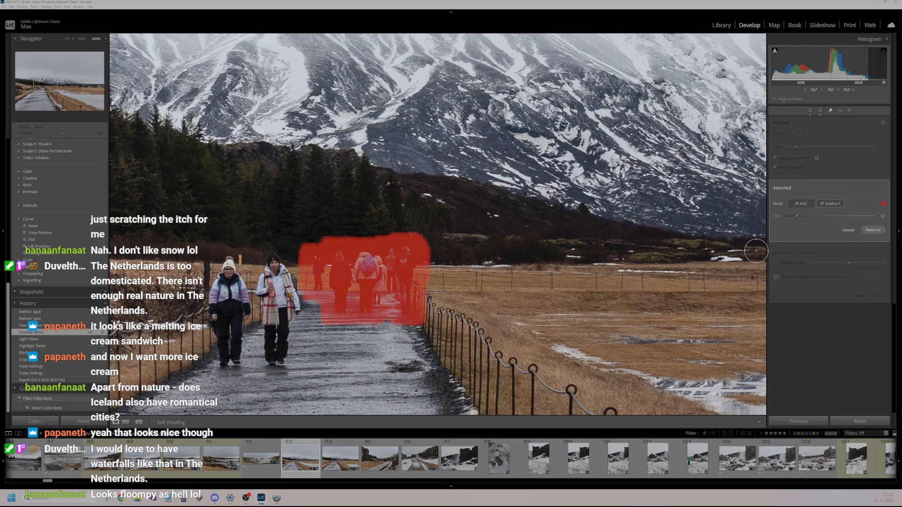
pyautogui.click(875, 231)
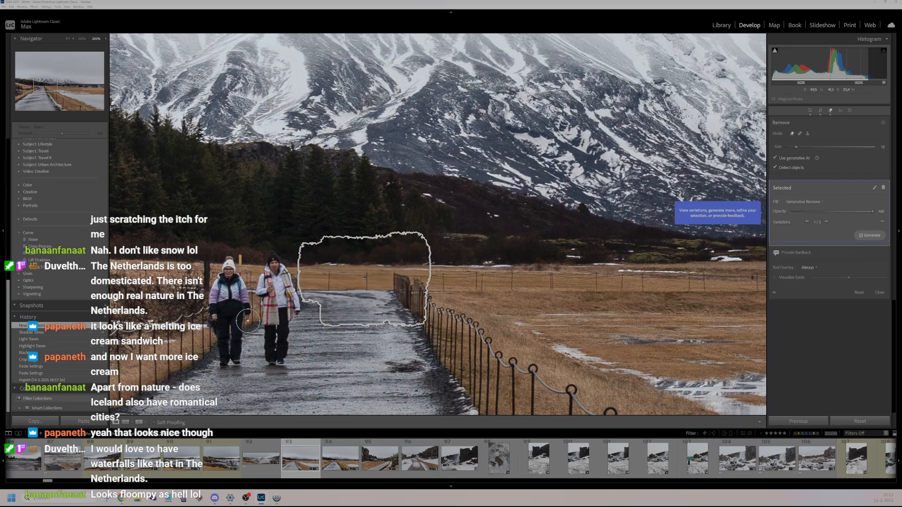
# - Brush over the two walkers approaching on the path, remove them with generative AI, and leave the Remove tool
pyautogui.moveTo(227, 273)
pyautogui.mouseDown()
pyautogui.moveTo(203, 325)
pyautogui.moveTo(225, 371)
pyautogui.moveTo(263, 284)
pyautogui.moveTo(289, 305)
pyautogui.moveTo(228, 316)
pyautogui.mouseUp()
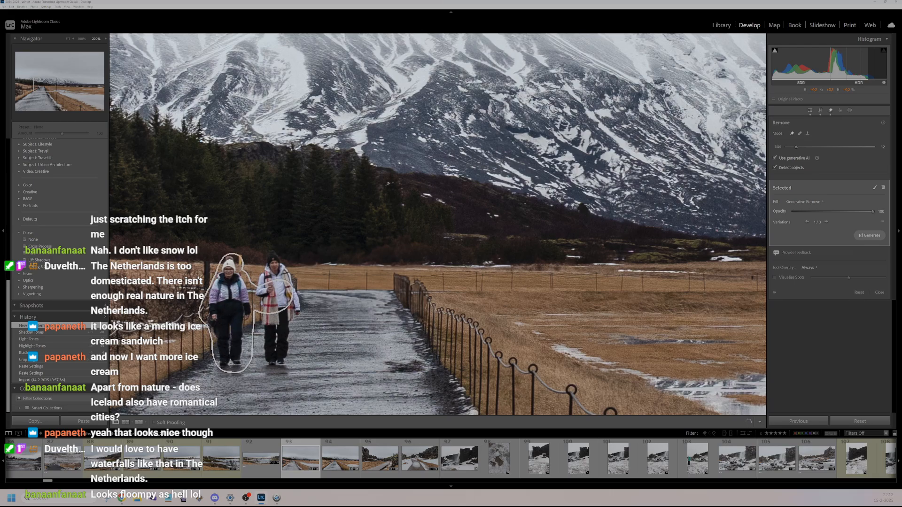
pyautogui.moveTo(260, 284)
pyautogui.mouseDown()
pyautogui.moveTo(269, 249)
pyautogui.moveTo(297, 277)
pyautogui.moveTo(291, 306)
pyautogui.moveTo(266, 321)
pyautogui.moveTo(255, 343)
pyautogui.moveTo(266, 371)
pyautogui.moveTo(285, 314)
pyautogui.mouseUp()
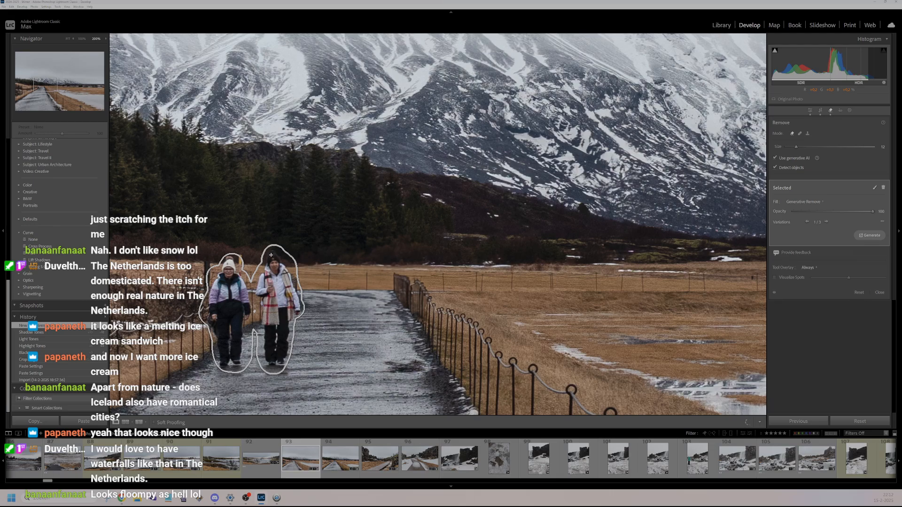
pyautogui.click(287, 315)
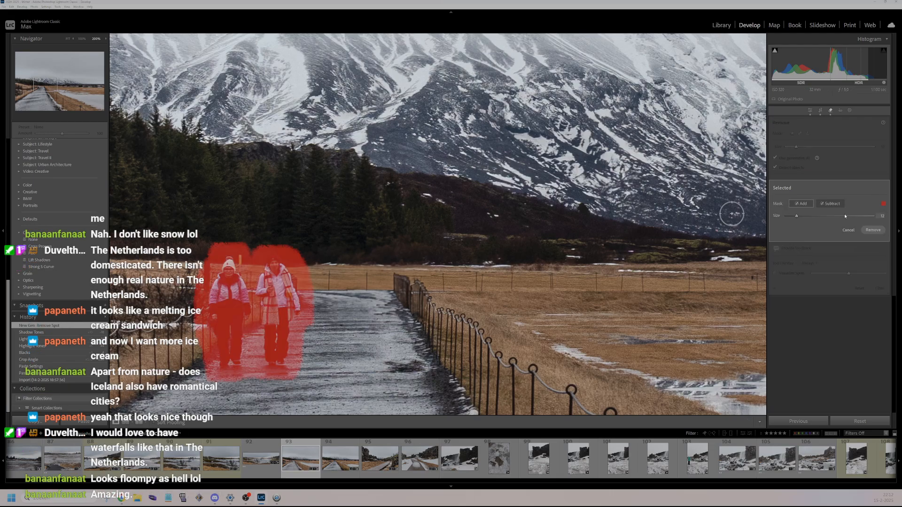
pyautogui.click(832, 205)
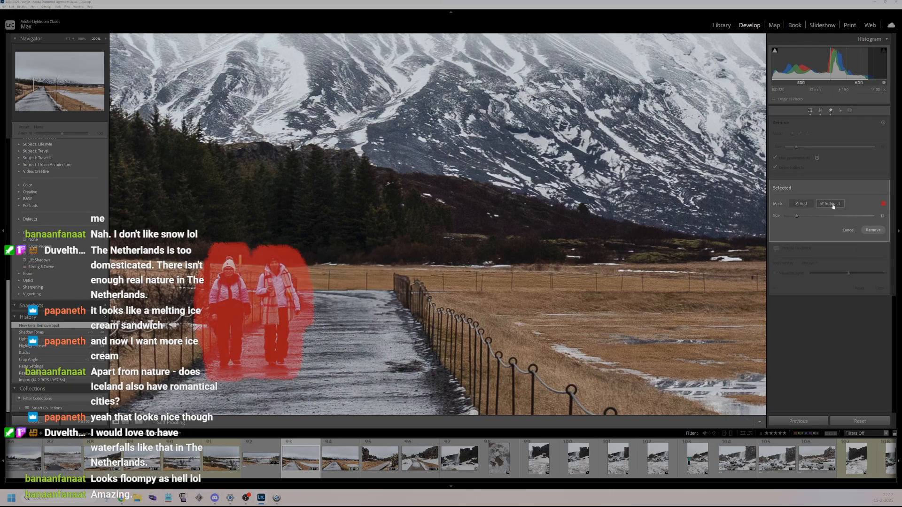
pyautogui.click(873, 230)
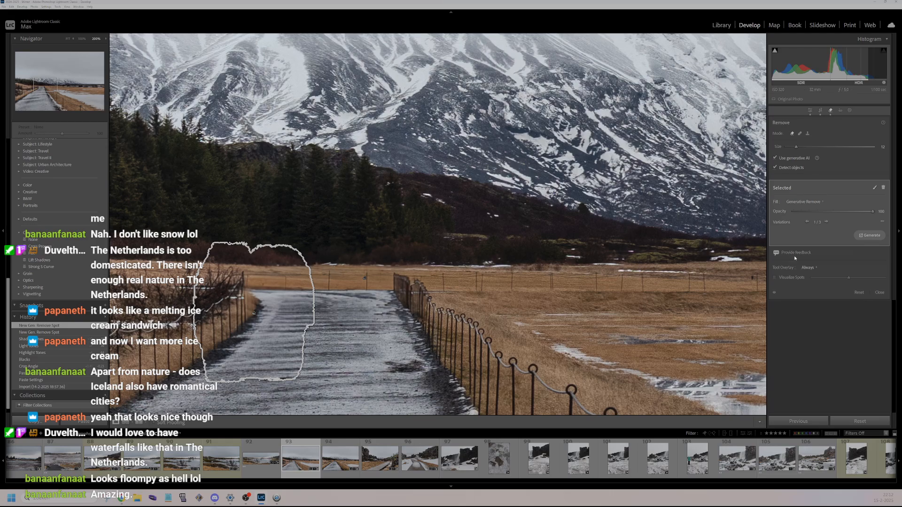
pyautogui.press('q')
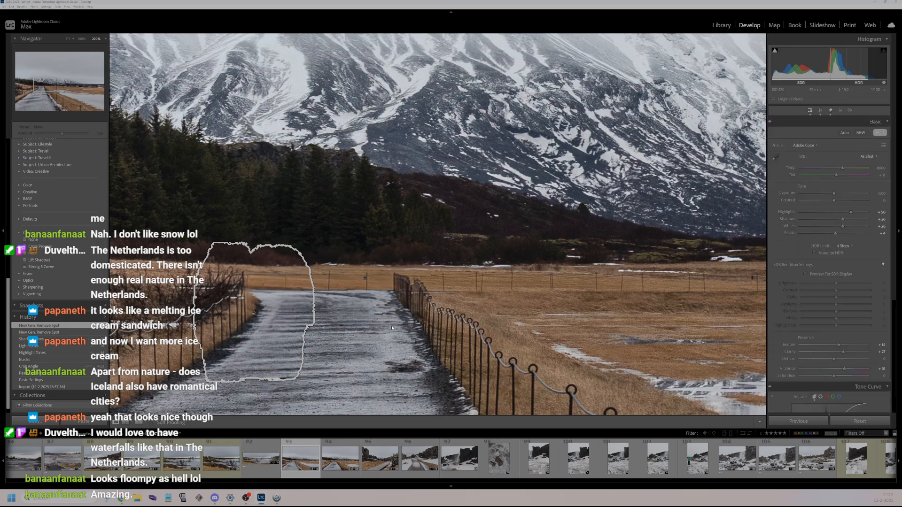
# - Set the tone curve's Lights to +24 and Darks to +12, raise its Shadows, and rate the footpath photo 2 stars
pyautogui.press('z')
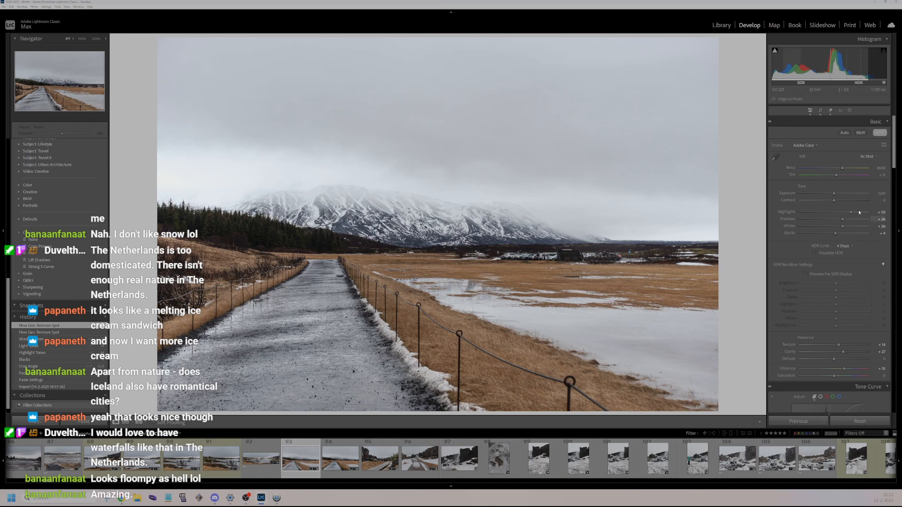
pyautogui.scroll(-5, 833, 245)
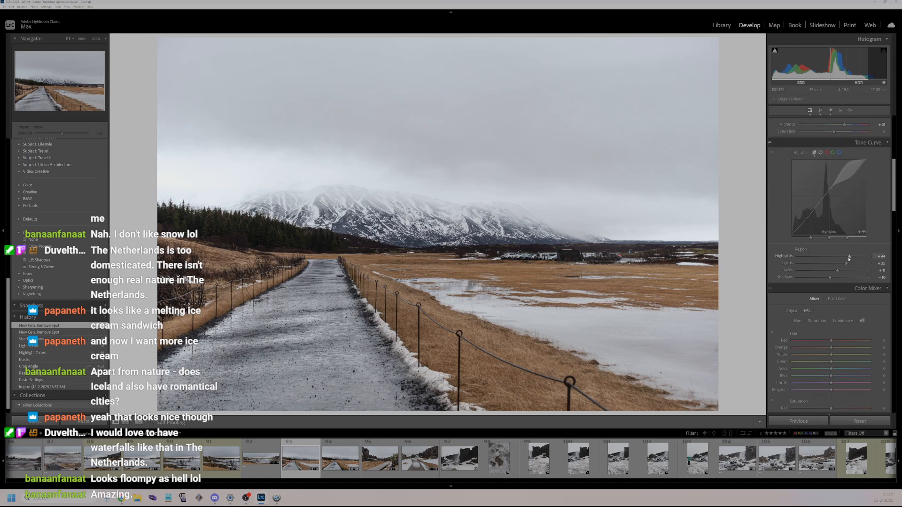
pyautogui.moveTo(849, 263); pyautogui.dragTo(831, 281)
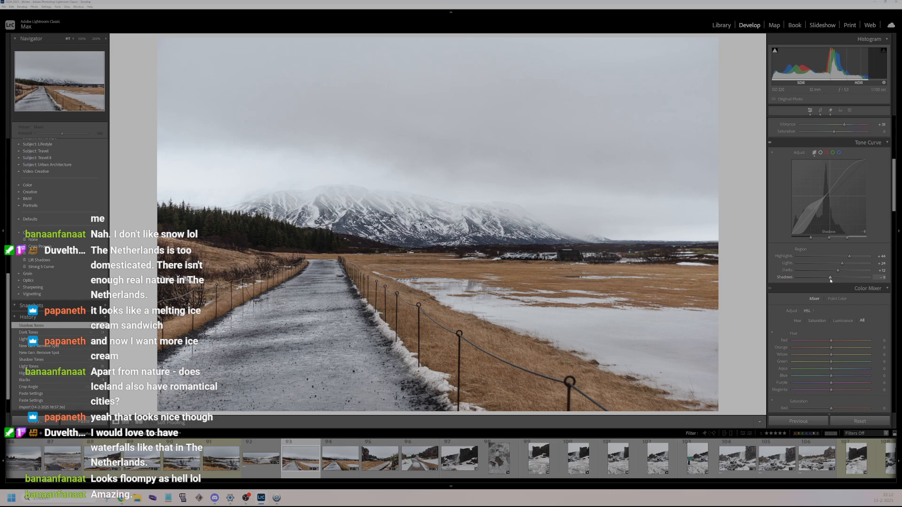
pyautogui.press('2')
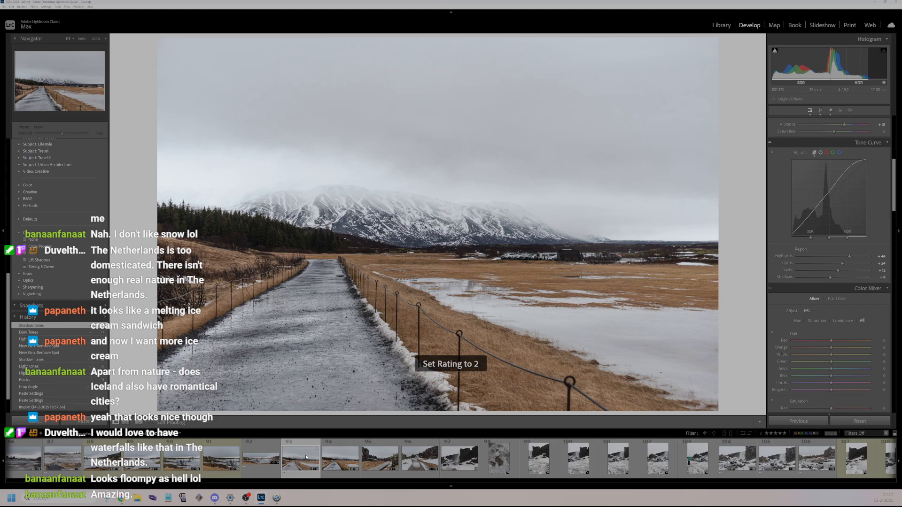
# - Open the boardwalk photo with the rock walls, set Blacks to about +69, fine-tune the tone curve Shadows, and rate it 2 stars
pyautogui.click(331, 461)
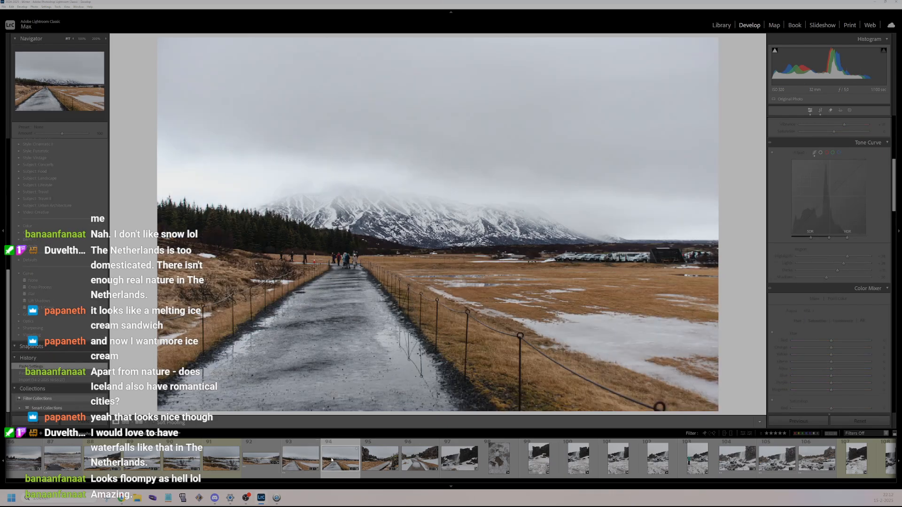
pyautogui.click(385, 467)
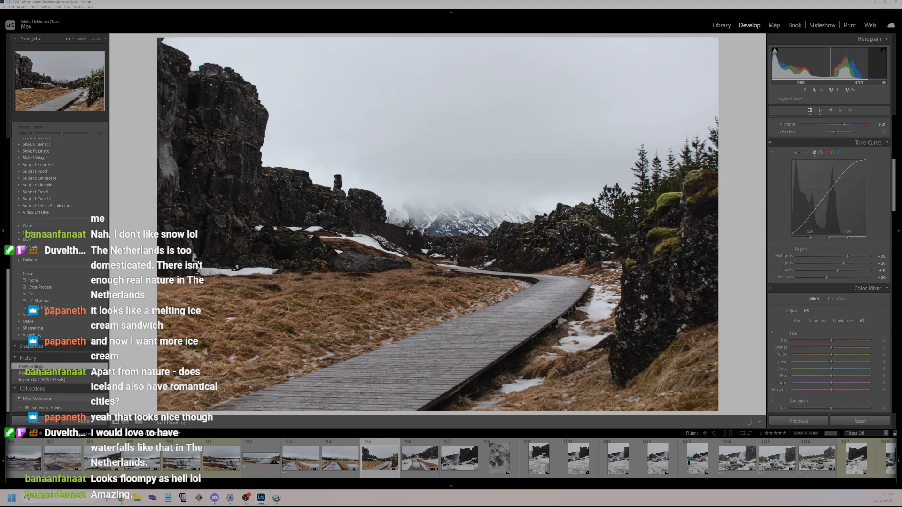
pyautogui.scroll(3, 853, 234)
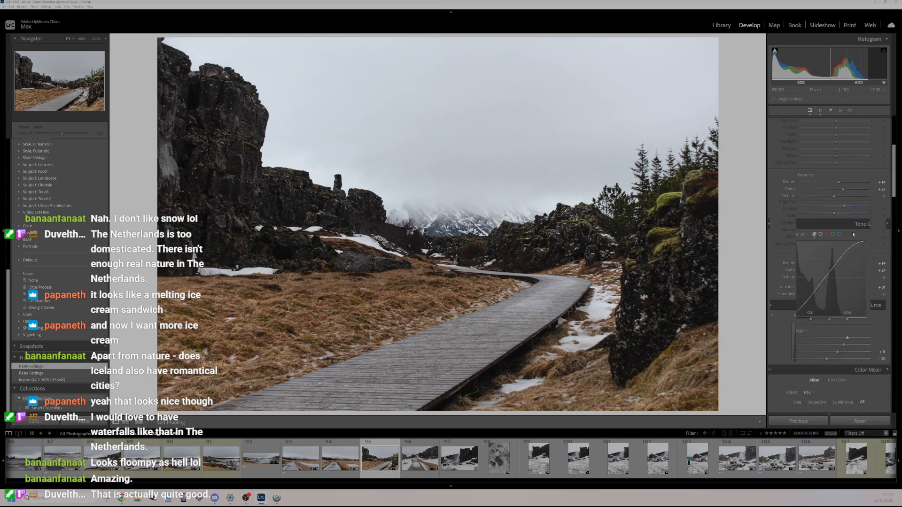
pyautogui.scroll(3, 854, 235)
pyautogui.moveTo(843, 154); pyautogui.dragTo(857, 153)
pyautogui.press('2')
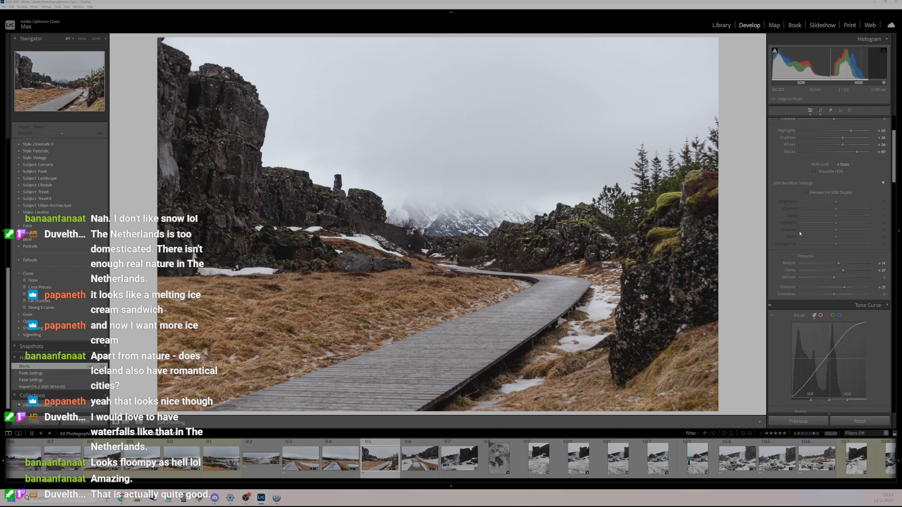
pyautogui.scroll(-4, 808, 235)
pyautogui.moveTo(835, 278); pyautogui.dragTo(827, 279)
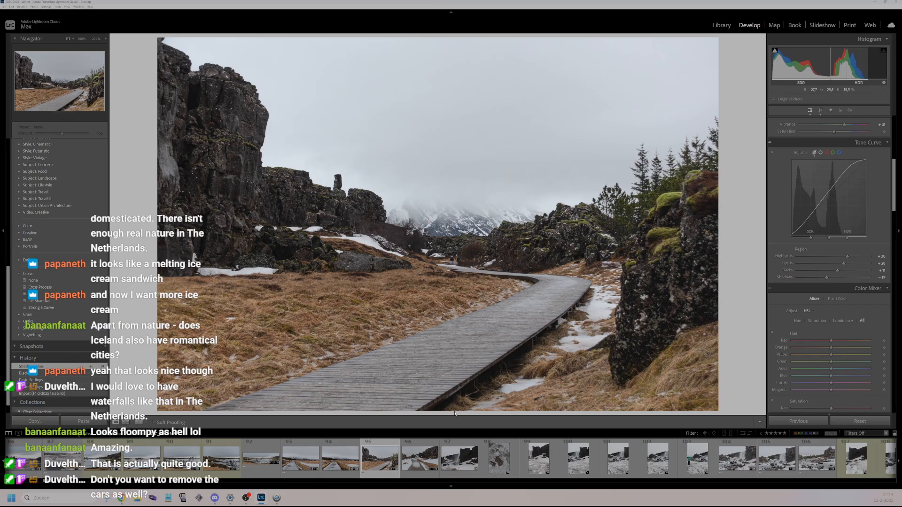
# - Focus on the distant walkers in the boardwalk photo and start the Remove tool with generative AI and object detection off
pyautogui.click(355, 448)
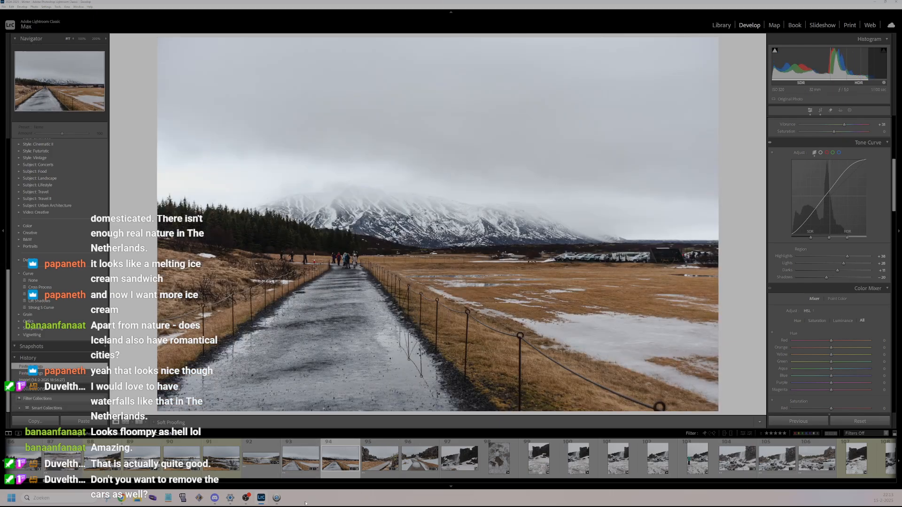
pyautogui.press('Right')
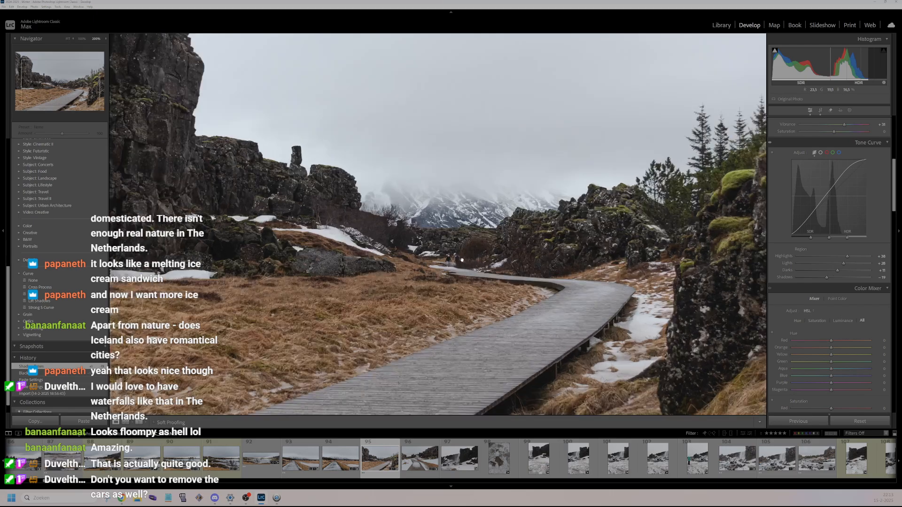
pyautogui.click(450, 259)
pyautogui.moveTo(440, 256); pyautogui.dragTo(408, 290)
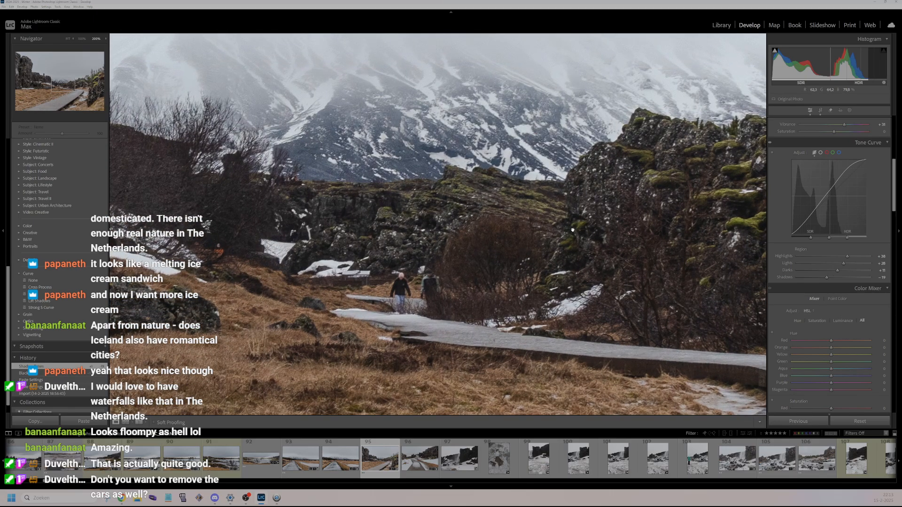
pyautogui.scroll(5, 798, 154)
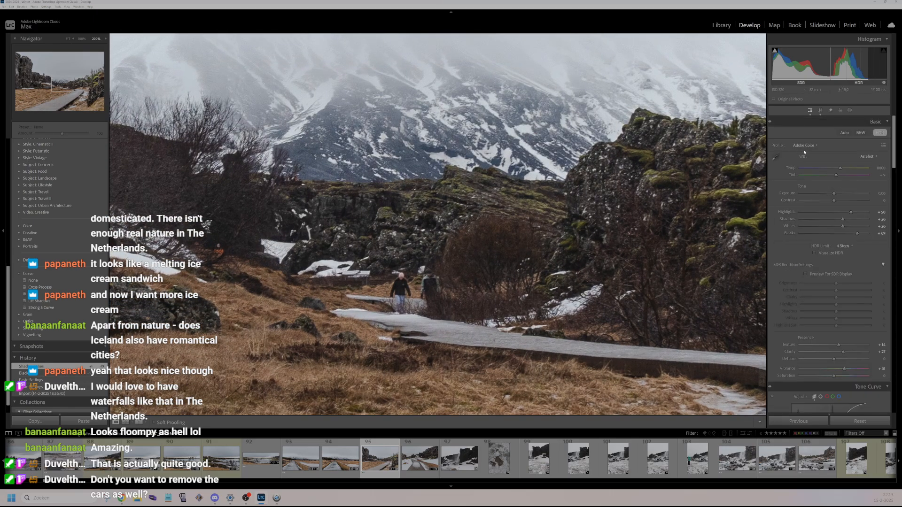
pyautogui.click(831, 111)
pyautogui.click(775, 159)
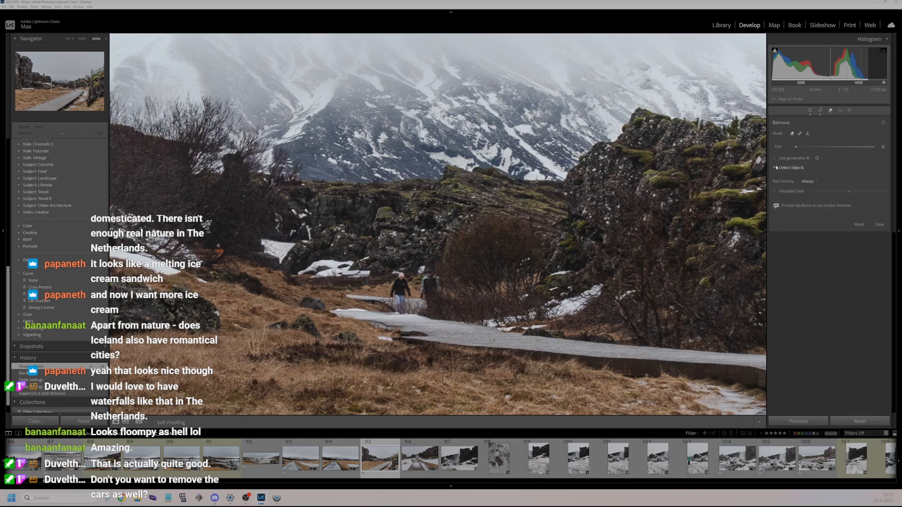
# - Try the Remove brush on the distant dark-jacketed walker, switch to Clone mode, and delete the Remove spot
pyautogui.click(105, 40)
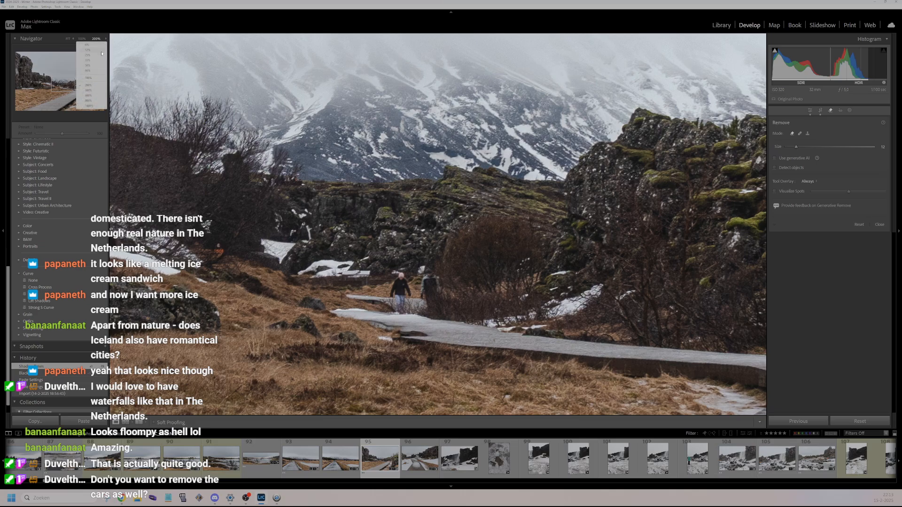
pyautogui.click(91, 93)
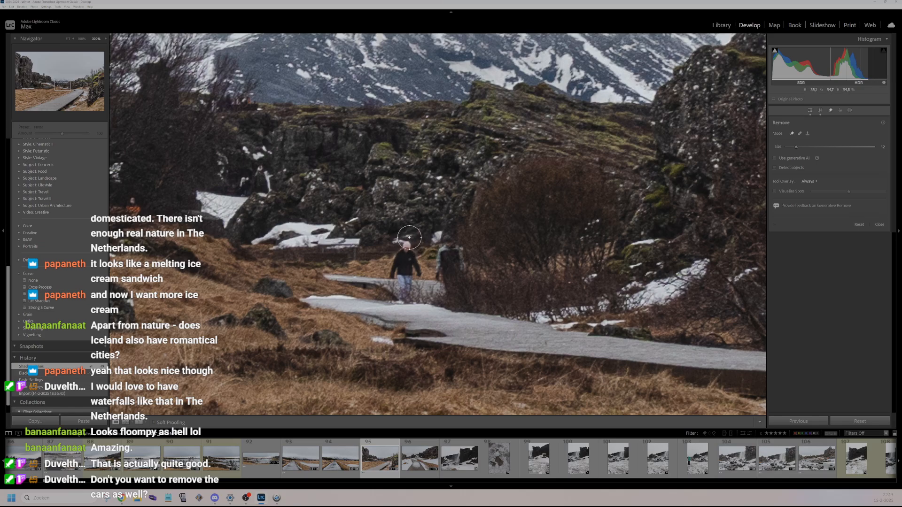
pyautogui.moveTo(409, 237)
pyautogui.mouseDown()
pyautogui.moveTo(383, 273)
pyautogui.moveTo(390, 266)
pyautogui.moveTo(414, 281)
pyautogui.moveTo(426, 271)
pyautogui.moveTo(422, 255)
pyautogui.mouseUp()
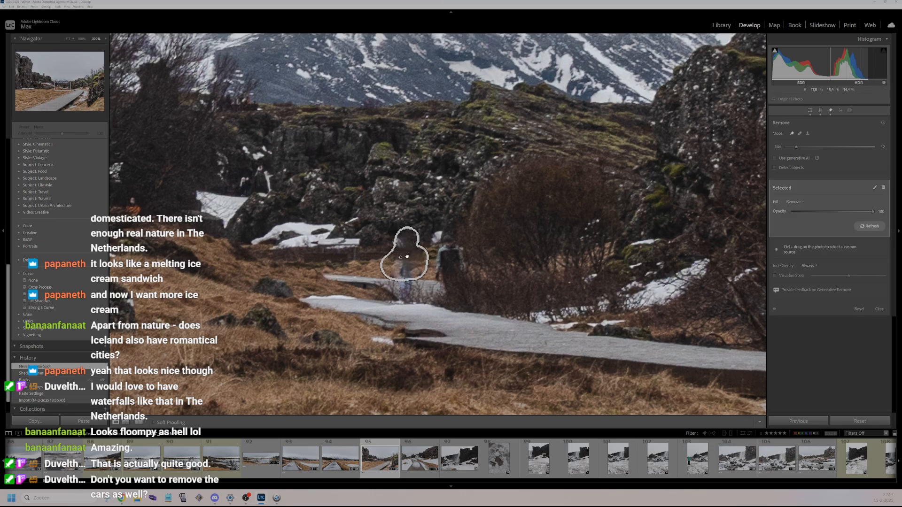
pyautogui.click(808, 134)
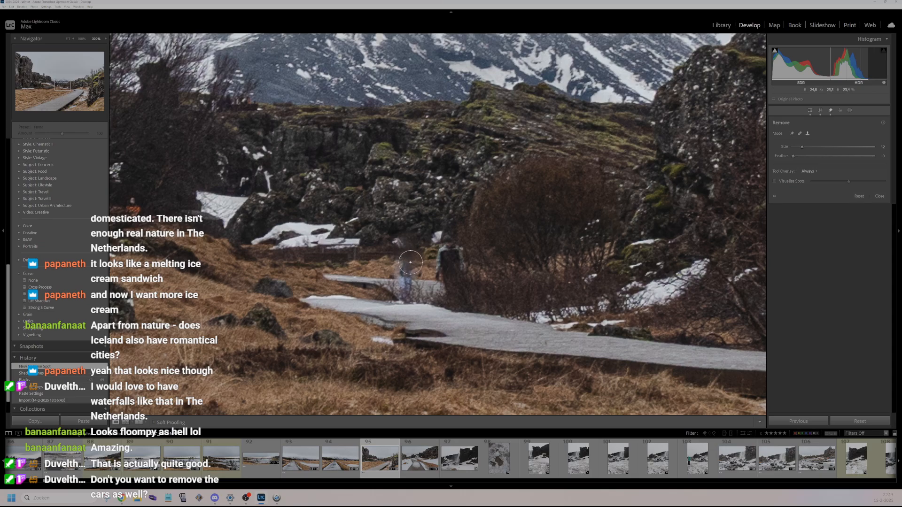
pyautogui.moveTo(401, 258)
pyautogui.mouseDown()
pyautogui.moveTo(406, 221)
pyautogui.moveTo(400, 257)
pyautogui.mouseUp()
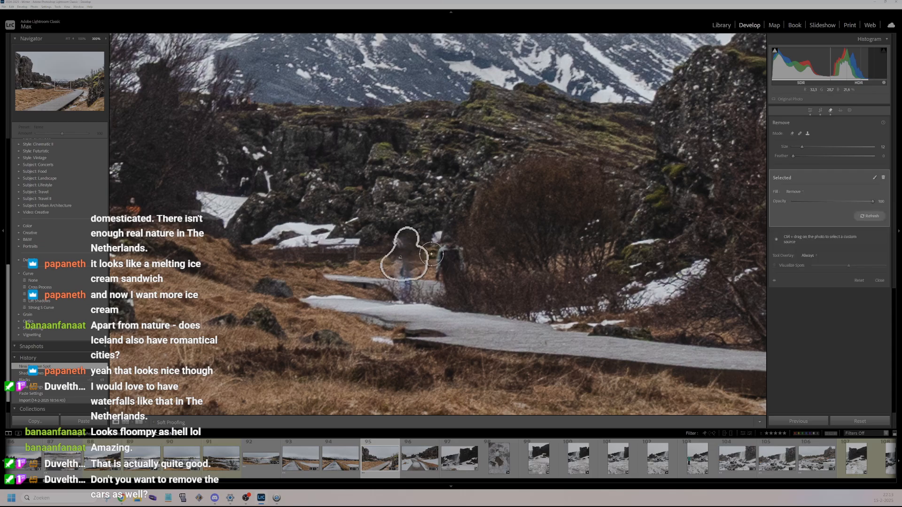
pyautogui.press('Delete')
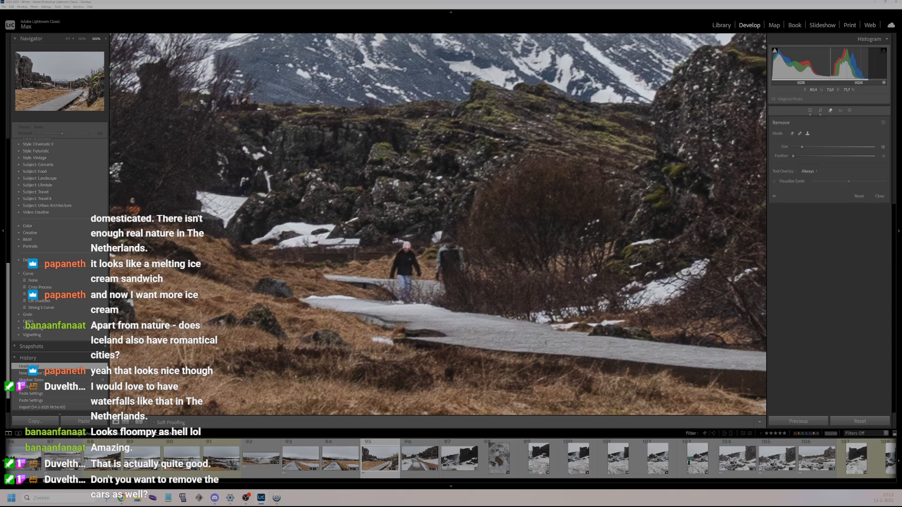
pyautogui.moveTo(401, 256)
pyautogui.mouseDown()
pyautogui.moveTo(391, 275)
pyautogui.moveTo(407, 277)
pyautogui.moveTo(415, 266)
pyautogui.moveTo(407, 257)
pyautogui.mouseUp()
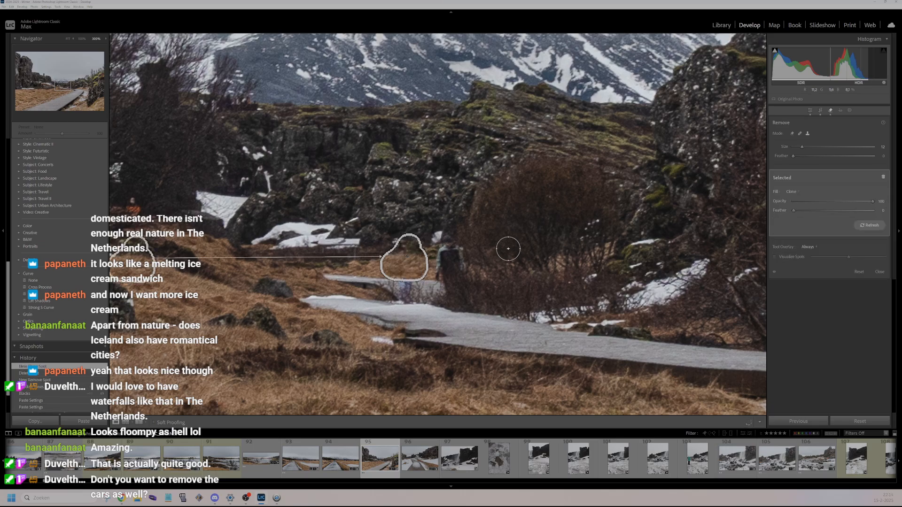
pyautogui.moveTo(165, 257); pyautogui.dragTo(184, 284)
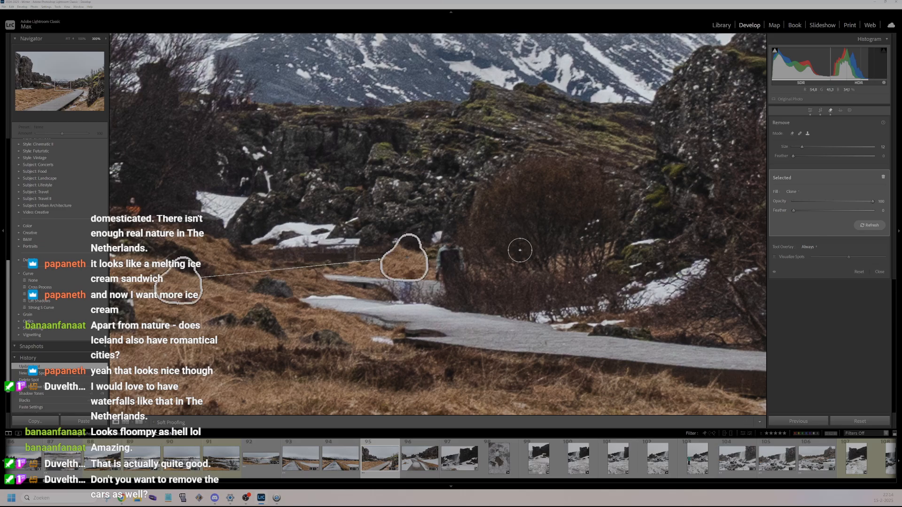
pyautogui.press('Delete')
# - Set the Clone brush's Feather to about 39 and clone hillside and grass areas over the upper bodies of both distant walkers
pyautogui.moveTo(794, 156); pyautogui.dragTo(824, 158)
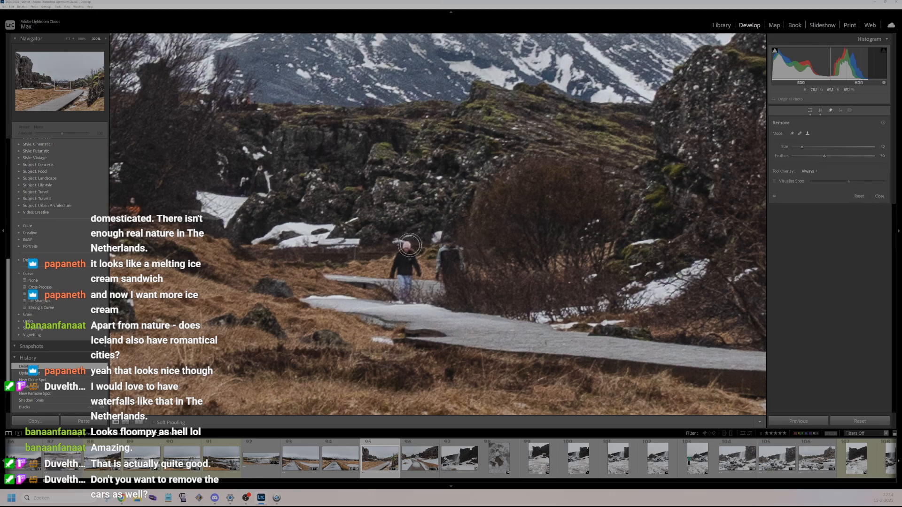
pyautogui.moveTo(407, 245)
pyautogui.mouseDown()
pyautogui.moveTo(397, 274)
pyautogui.moveTo(420, 269)
pyautogui.moveTo(417, 258)
pyautogui.mouseUp()
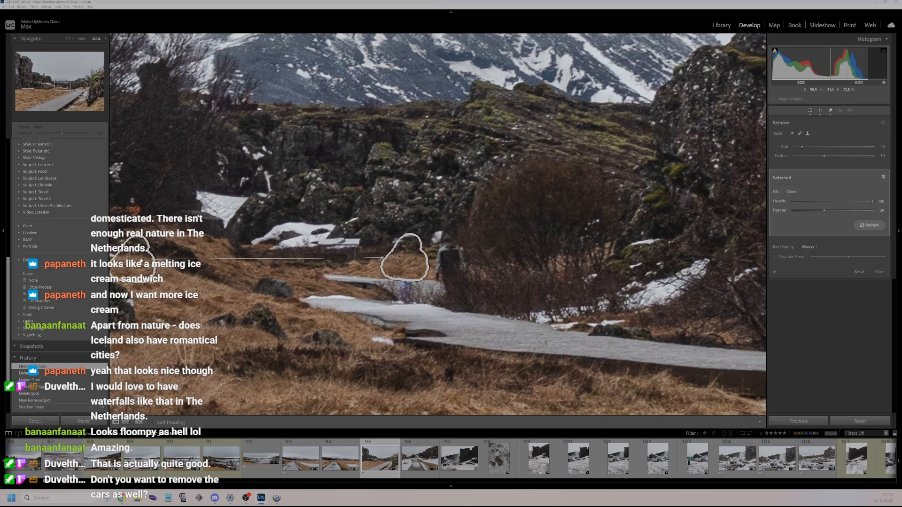
pyautogui.moveTo(450, 234)
pyautogui.mouseDown()
pyautogui.moveTo(432, 257)
pyautogui.moveTo(465, 258)
pyautogui.moveTo(443, 263)
pyautogui.moveTo(441, 281)
pyautogui.moveTo(468, 273)
pyautogui.moveTo(458, 259)
pyautogui.mouseUp()
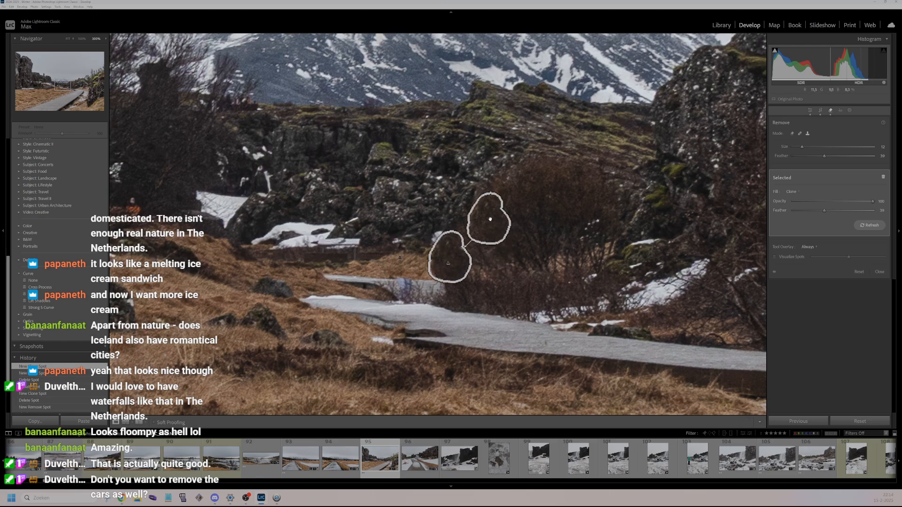
pyautogui.moveTo(489, 218); pyautogui.dragTo(133, 359)
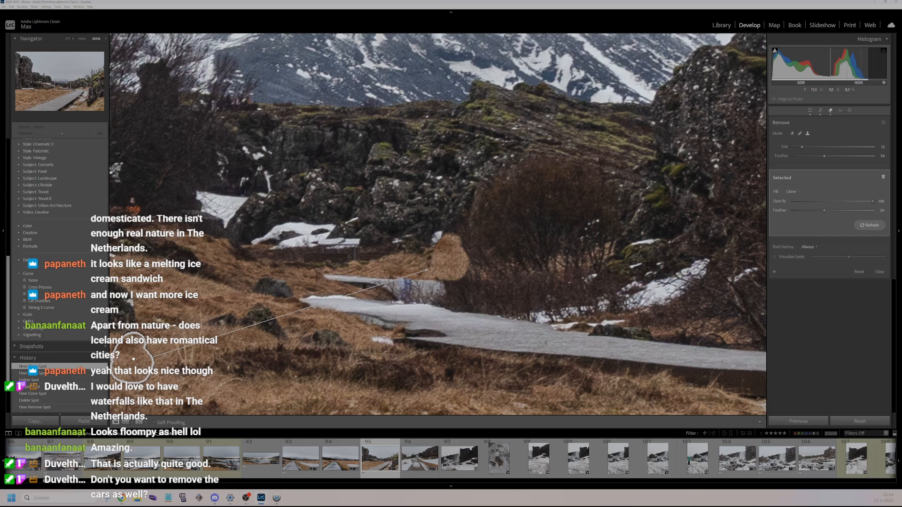
pyautogui.moveTo(133, 358); pyautogui.dragTo(155, 228)
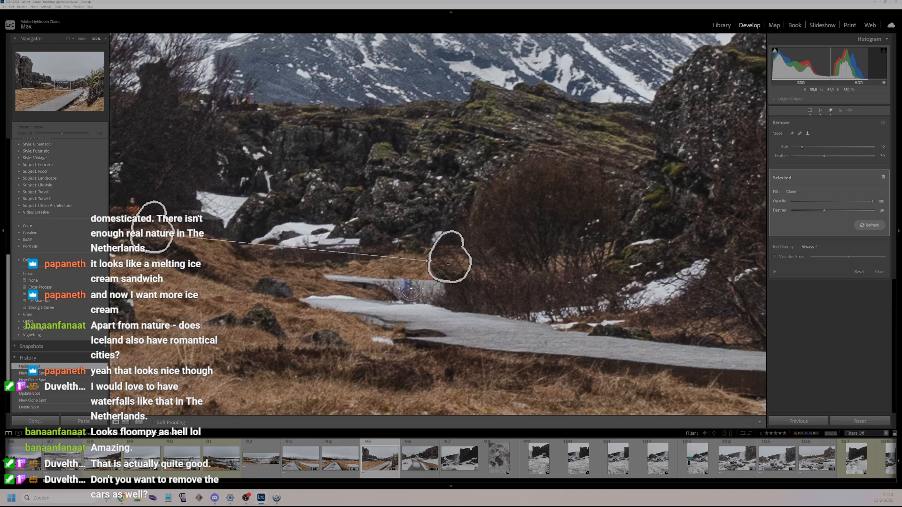
# - Clone clean boardwalk surface over the walker's remaining legs, leave the Remove tool, and rate the photo 2 stars
pyautogui.click(402, 285)
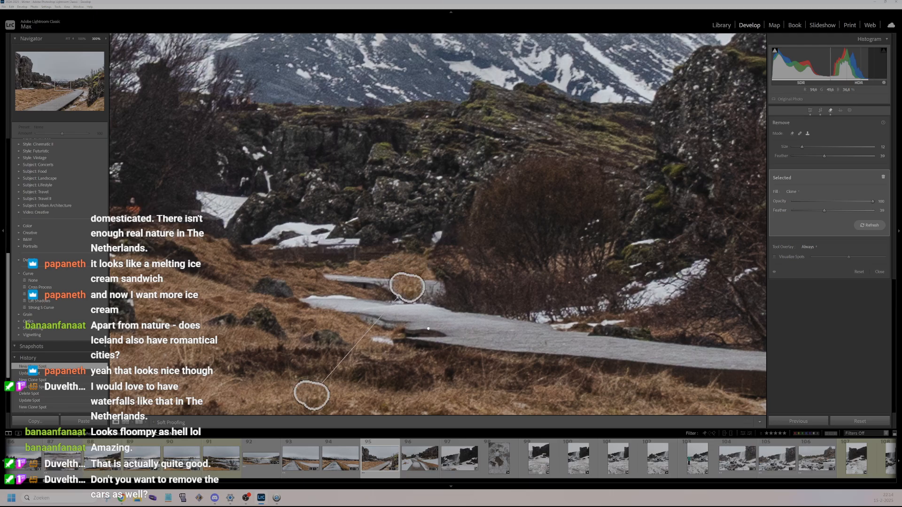
pyautogui.keyDown('ctrl'); pyautogui.click(479, 325); pyautogui.keyUp('ctrl')
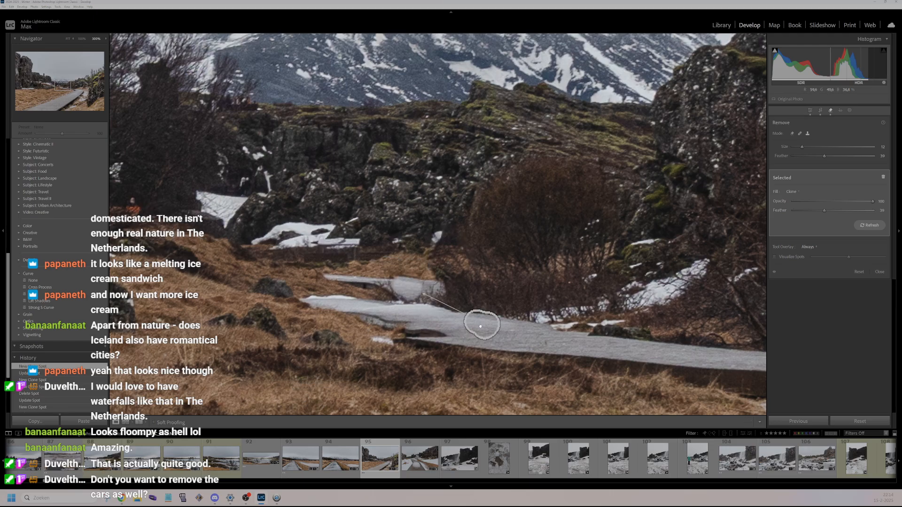
pyautogui.moveTo(483, 324); pyautogui.dragTo(484, 324)
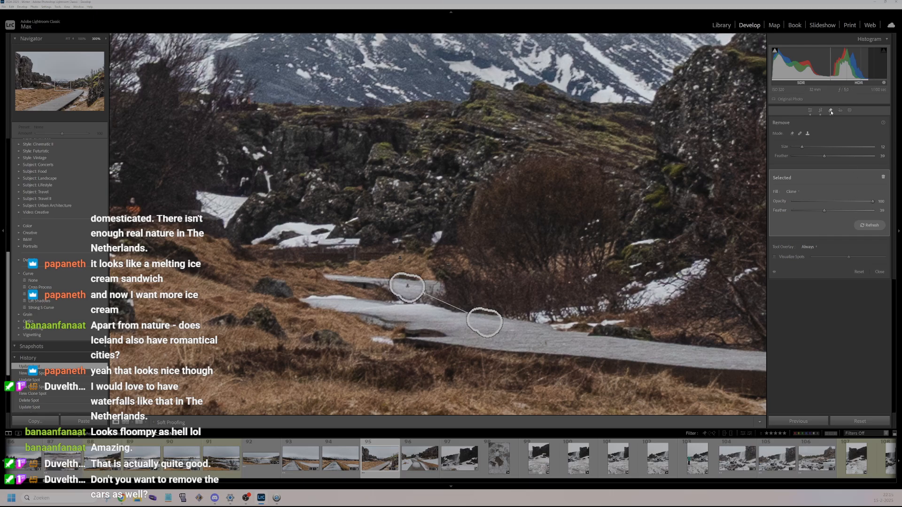
pyautogui.press('q')
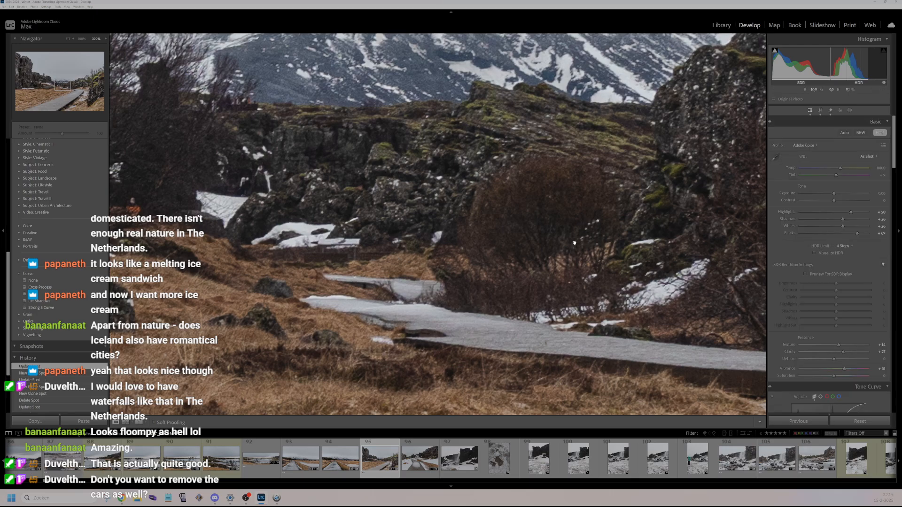
pyautogui.click(416, 291)
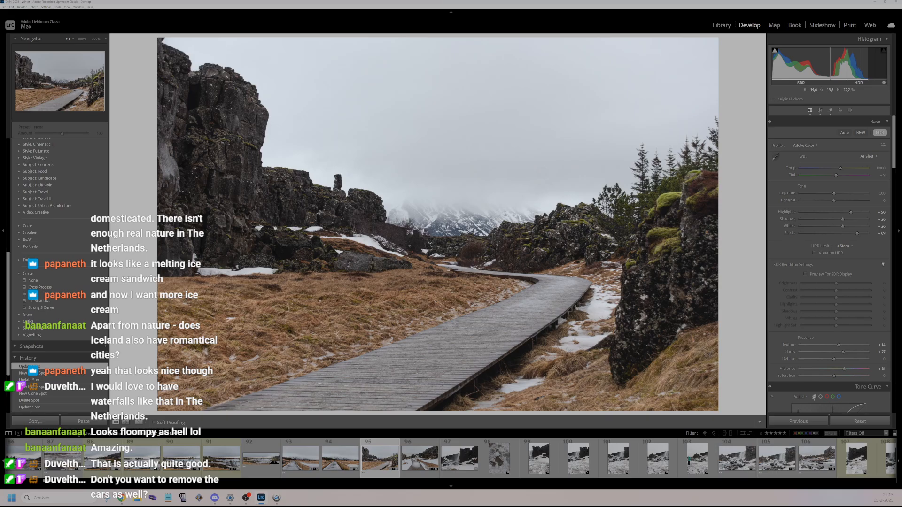
pyautogui.press('2')
# - Open photo 96 with the snowy boardwalk and examine the icy path and the distant crowd at 100%
pyautogui.scroll(-5, 844, 285)
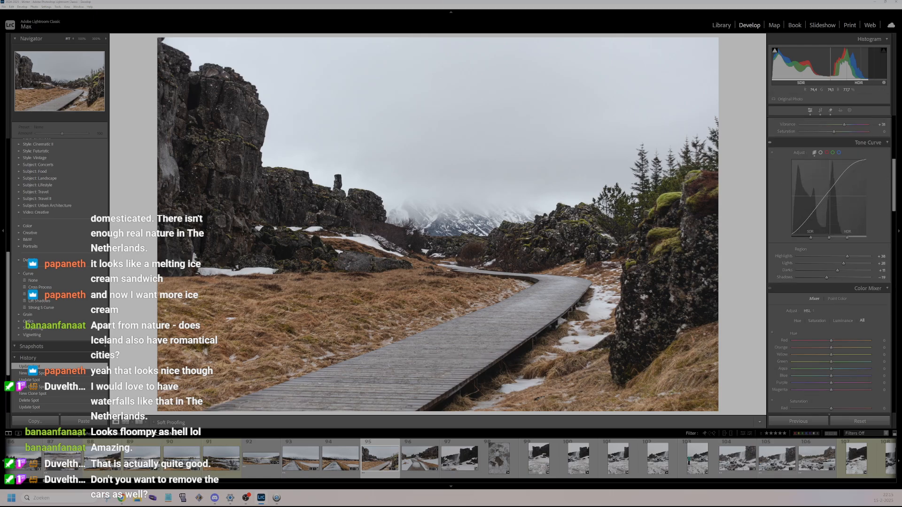
pyautogui.click(415, 462)
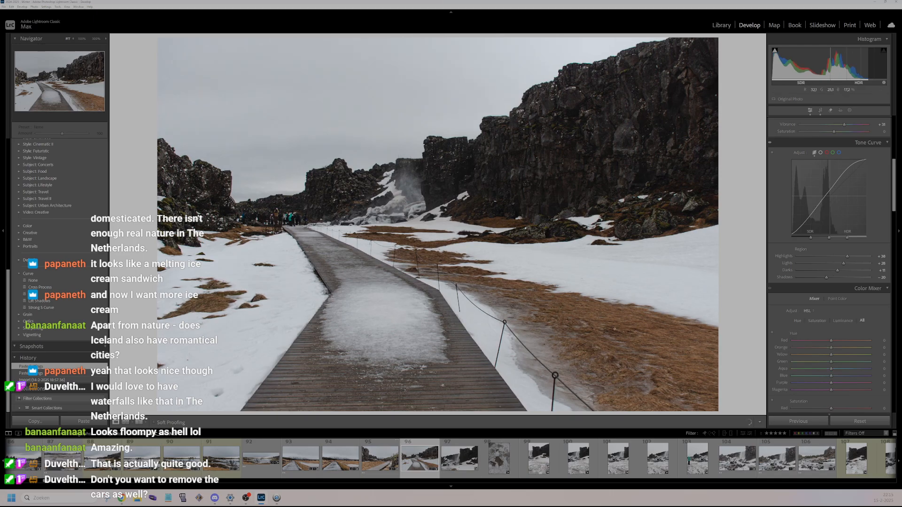
pyautogui.click(389, 322)
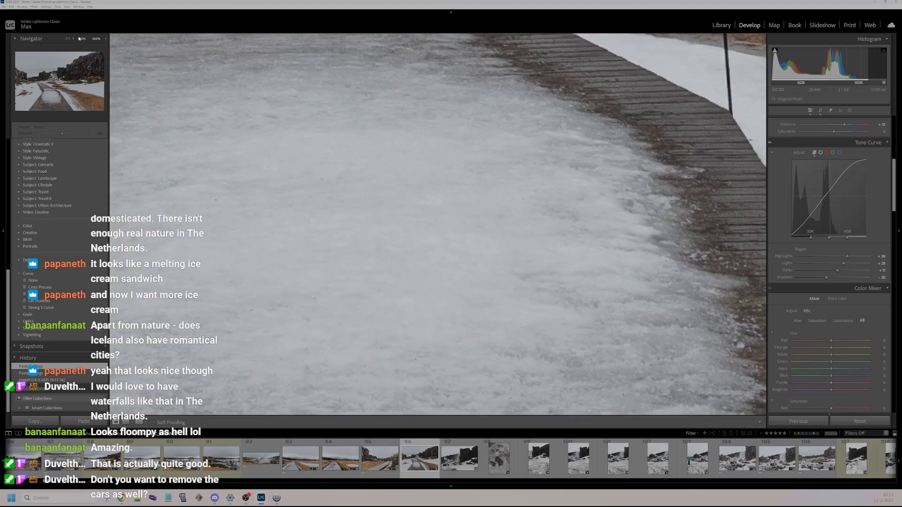
pyautogui.click(80, 38)
pyautogui.moveTo(393, 182); pyautogui.dragTo(410, 277)
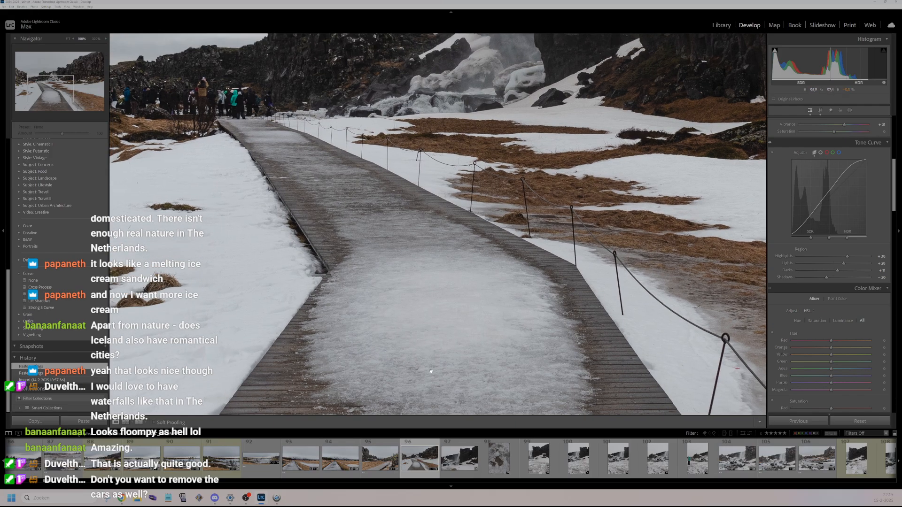
pyautogui.moveTo(431, 367); pyautogui.dragTo(403, 277)
pyautogui.moveTo(369, 198); pyautogui.dragTo(380, 228)
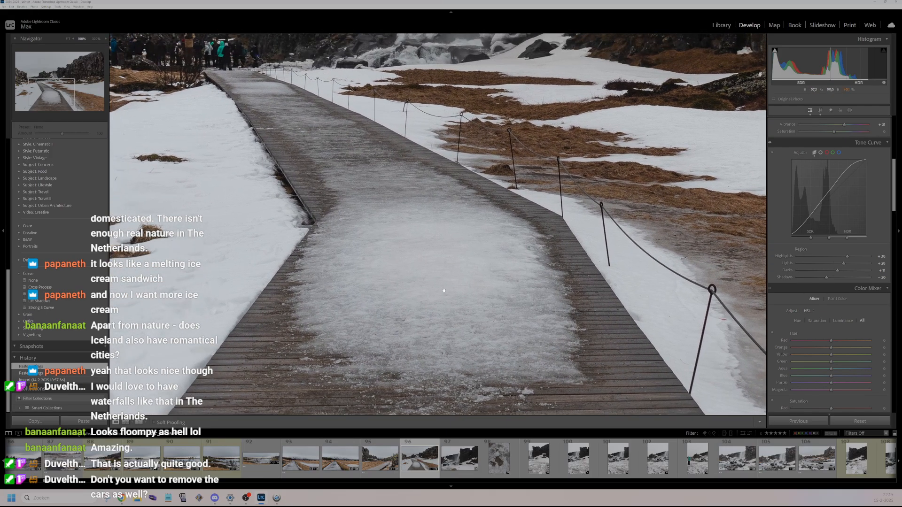
pyautogui.click(417, 253)
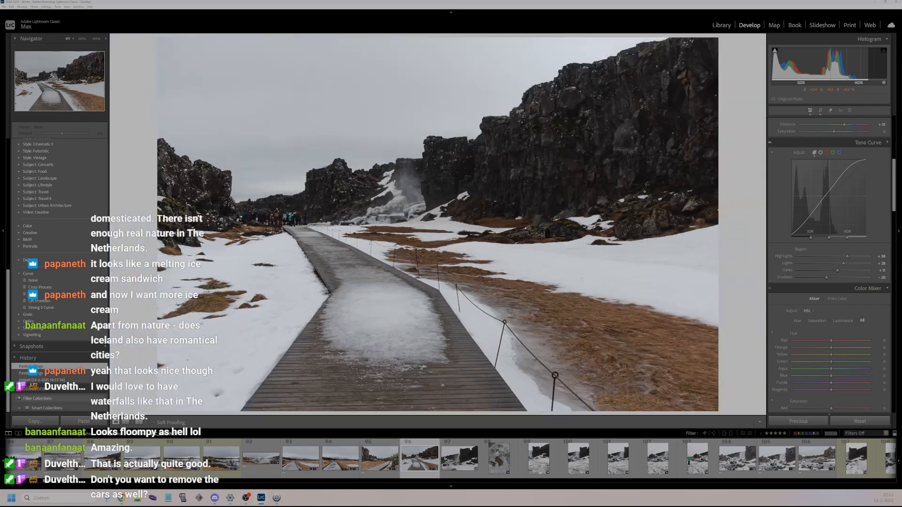
# - Set the snowy boardwalk photo's Blacks to about +46 and rate it 2 stars
pyautogui.scroll(3, 838, 223)
pyautogui.moveTo(835, 152); pyautogui.dragTo(850, 152)
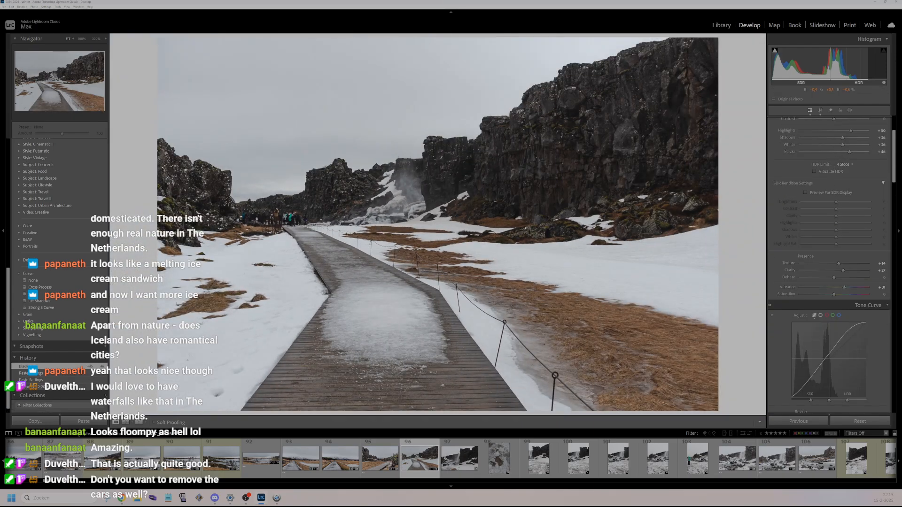
pyautogui.press('2')
# - Synchronize the develop settings of waterfall photo 104, including HDR mode, to photos 97 through 103
pyautogui.click(458, 451)
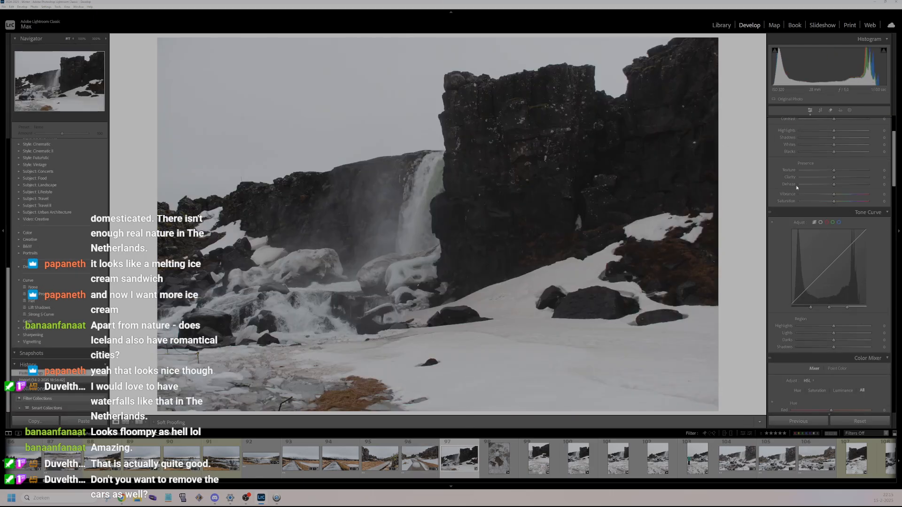
pyautogui.scroll(3, 799, 207)
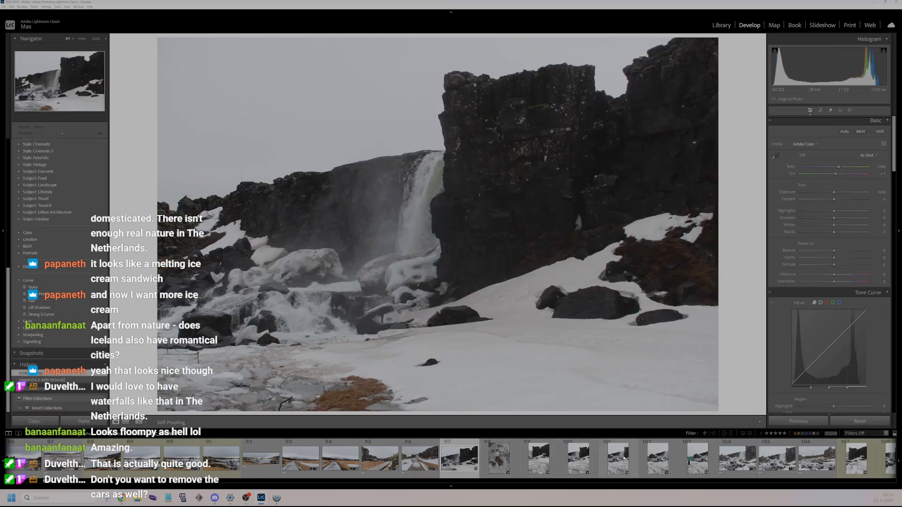
pyautogui.click(738, 458)
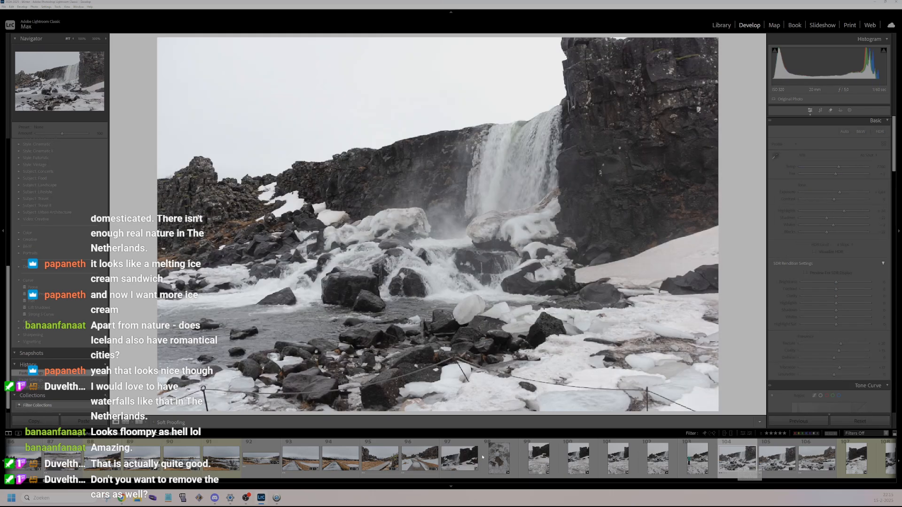
pyautogui.keyDown('shift'); pyautogui.click(483, 457); pyautogui.keyUp('shift')
pyautogui.hotkey('ctrl', 'shift', 's')
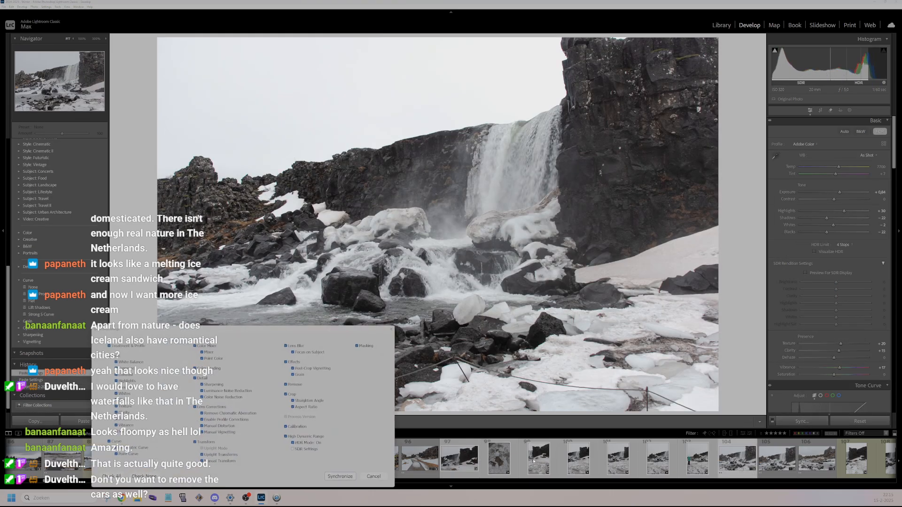
pyautogui.click(336, 476)
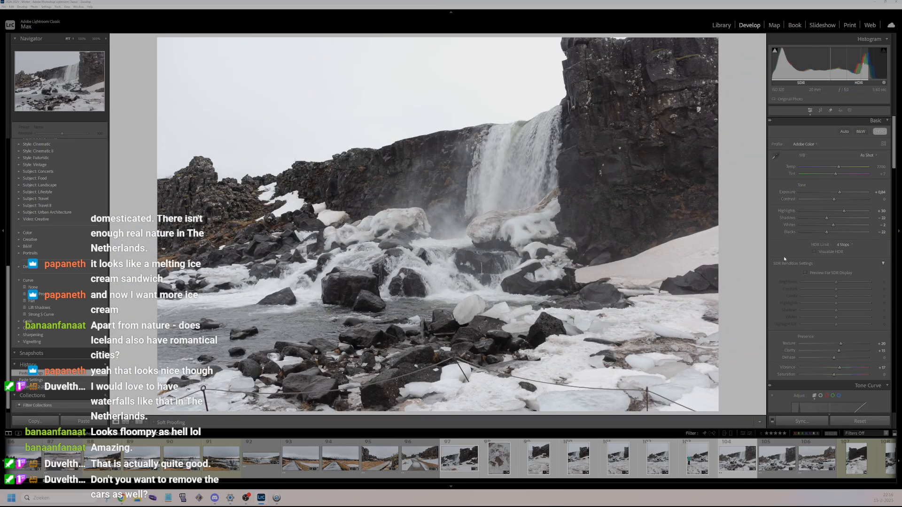
# - Rate waterfall photo 97 2 stars and go on to the close-up of splashing water over rocks
pyautogui.press('Right')
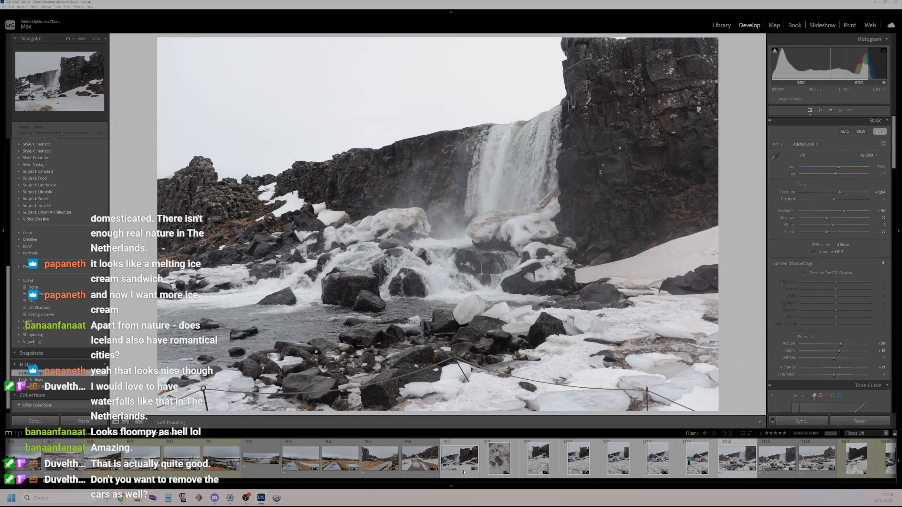
pyautogui.press('2')
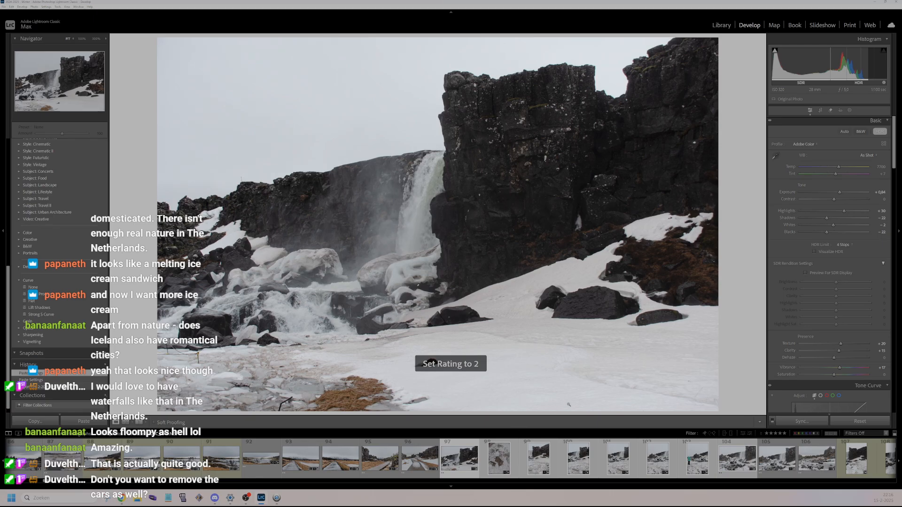
pyautogui.press('Right')
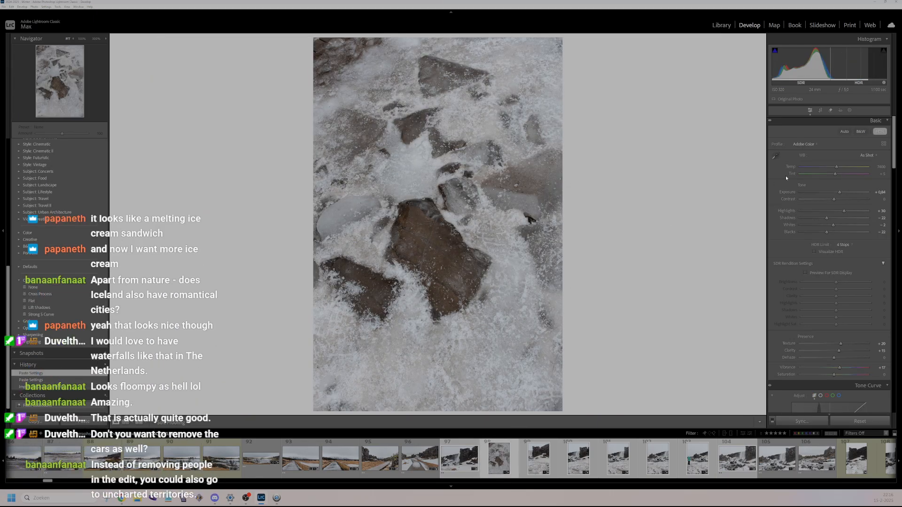
# - Examine the water and rock detail across the splashing water close-up at 100%
pyautogui.click(454, 201)
pyautogui.moveTo(541, 256); pyautogui.dragTo(430, 280)
pyautogui.moveTo(284, 84); pyautogui.dragTo(287, 201)
pyautogui.moveTo(232, 241); pyautogui.dragTo(531, 164)
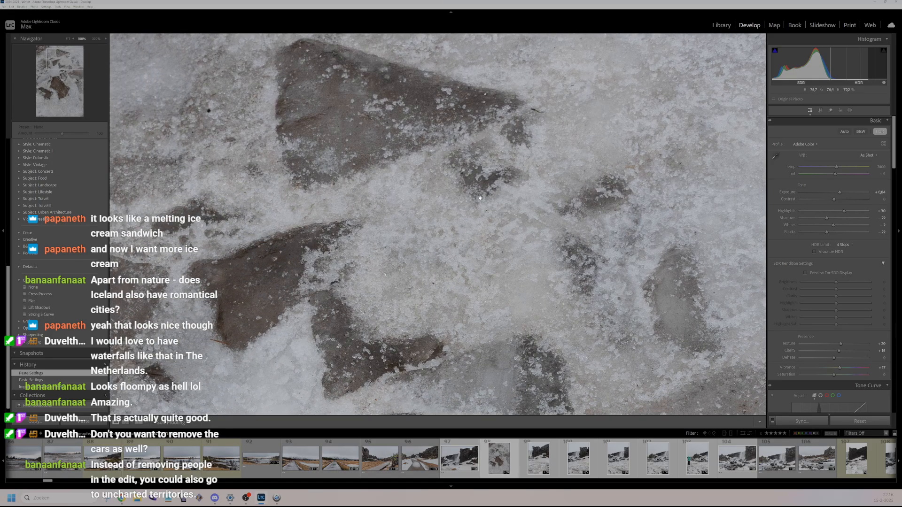
pyautogui.click(419, 176)
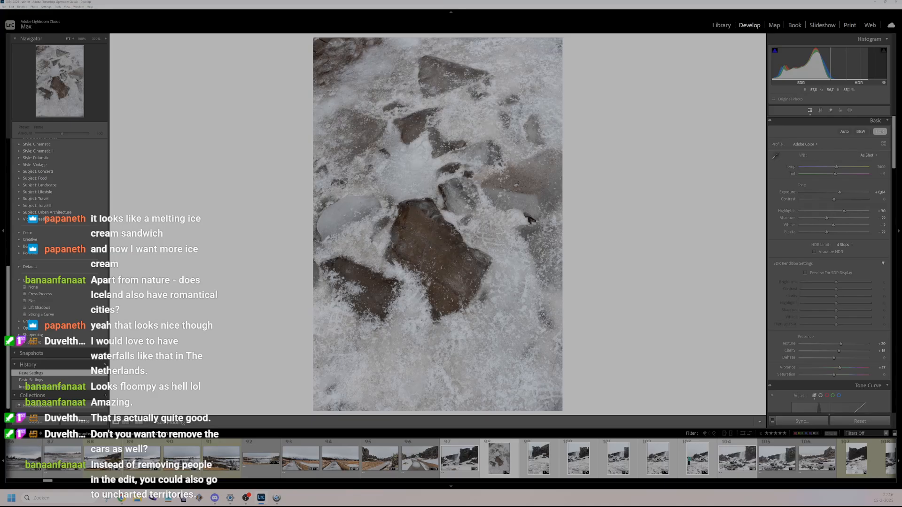
# - Rate the splashing water close-up 2 stars and reset its rating to no stars
pyautogui.press('2')
pyautogui.press('Right')
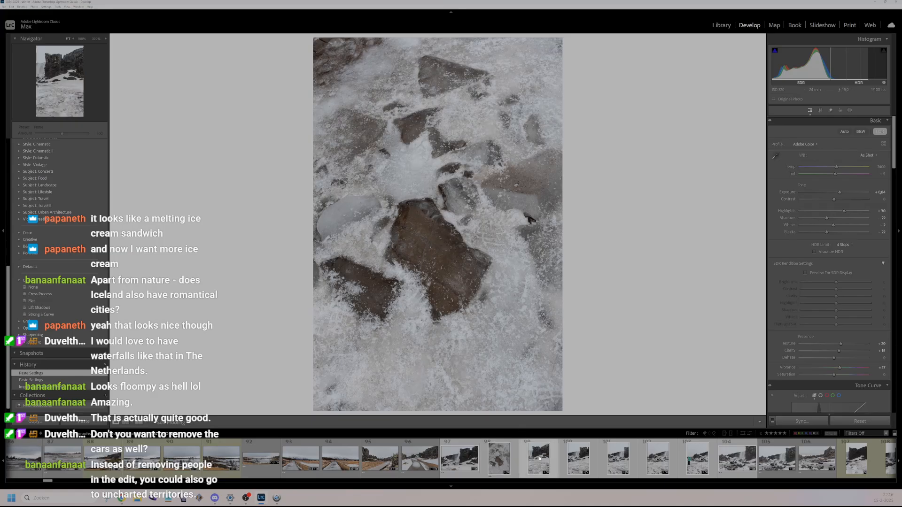
pyautogui.click(502, 464)
pyautogui.press('0')
# - Merge the portrait waterfall photos 99 through 103 into one panorama with Spherical projection and Auto Crop
pyautogui.click(519, 460)
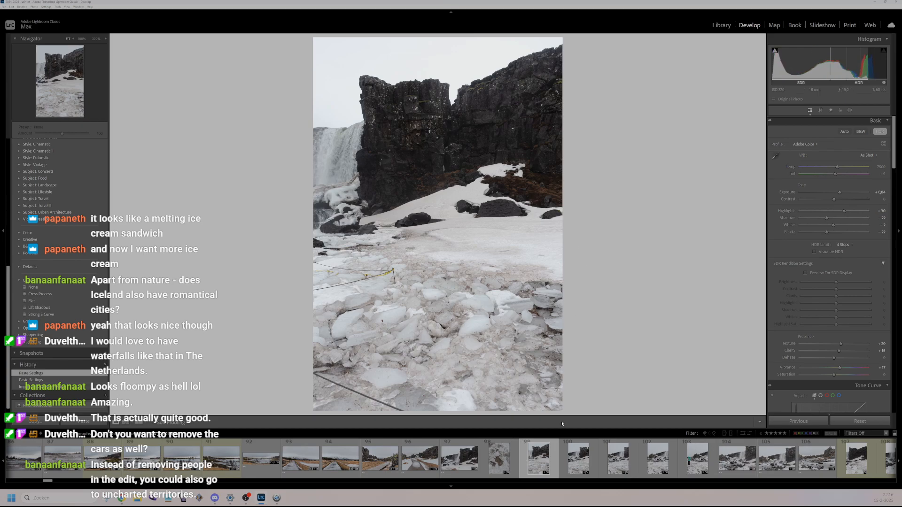
pyautogui.click(578, 458)
pyautogui.click(656, 461)
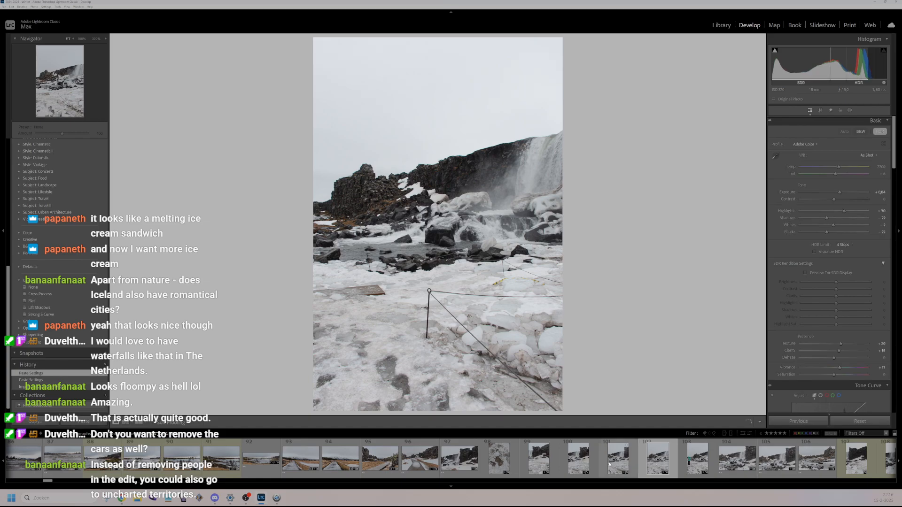
pyautogui.keyDown('shift'); pyautogui.click(539, 458); pyautogui.keyUp('shift')
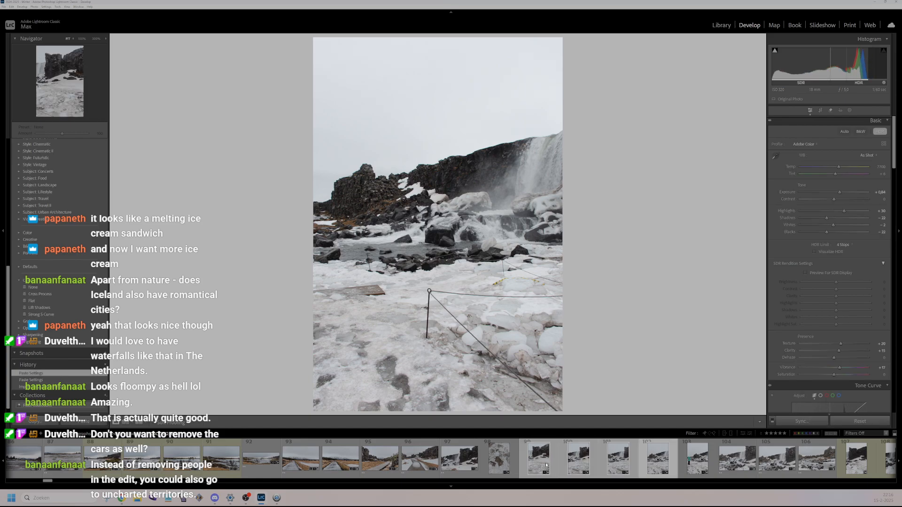
pyautogui.rightClick(700, 458)
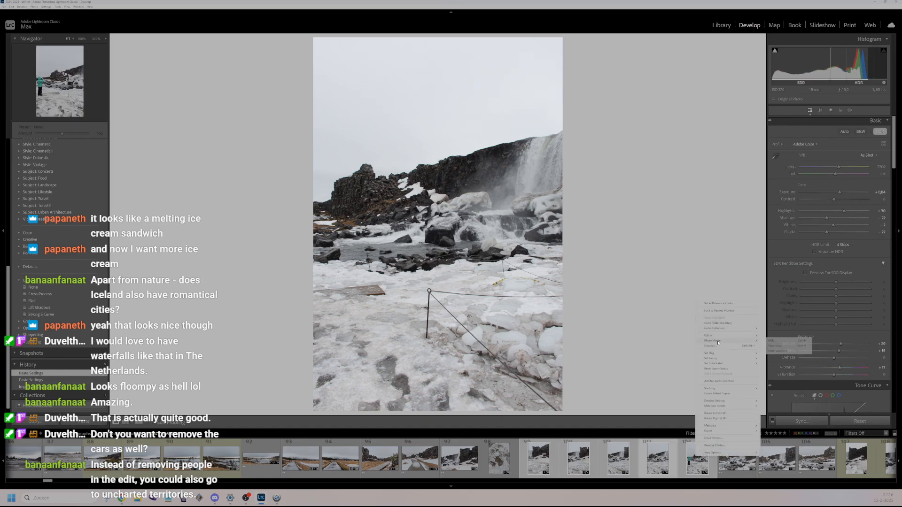
pyautogui.click(604, 342)
pyautogui.hotkey('ctrl', 'm')
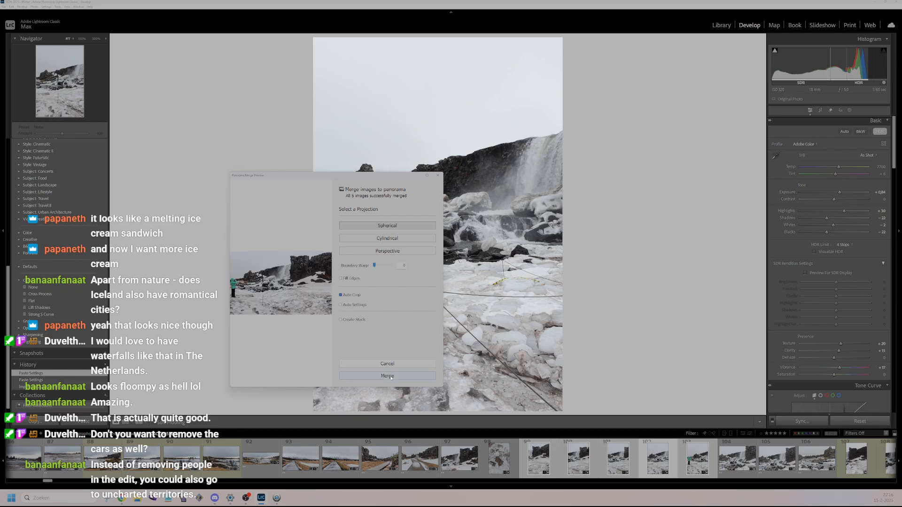
pyautogui.click(387, 376)
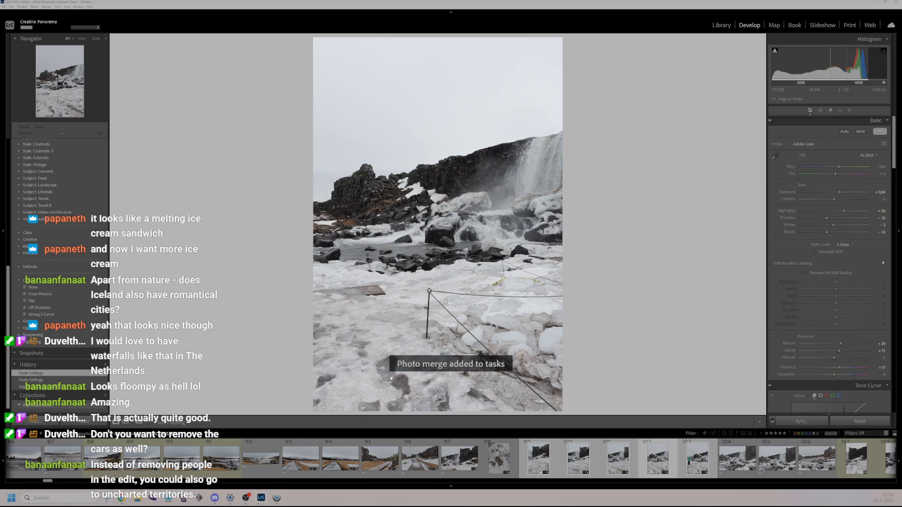
# - Assign the Yellow color label to the panorama's source photos 99 through 103
pyautogui.rightClick(578, 455)
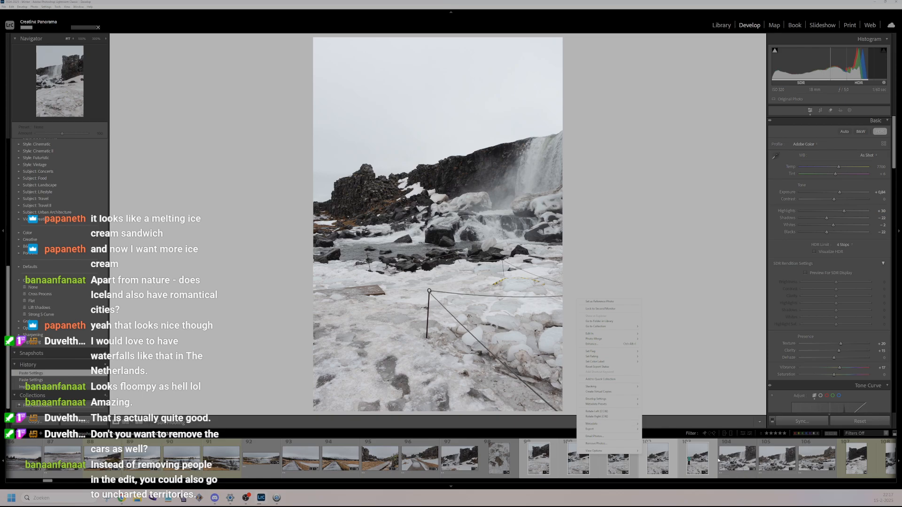
pyautogui.rightClick(657, 462)
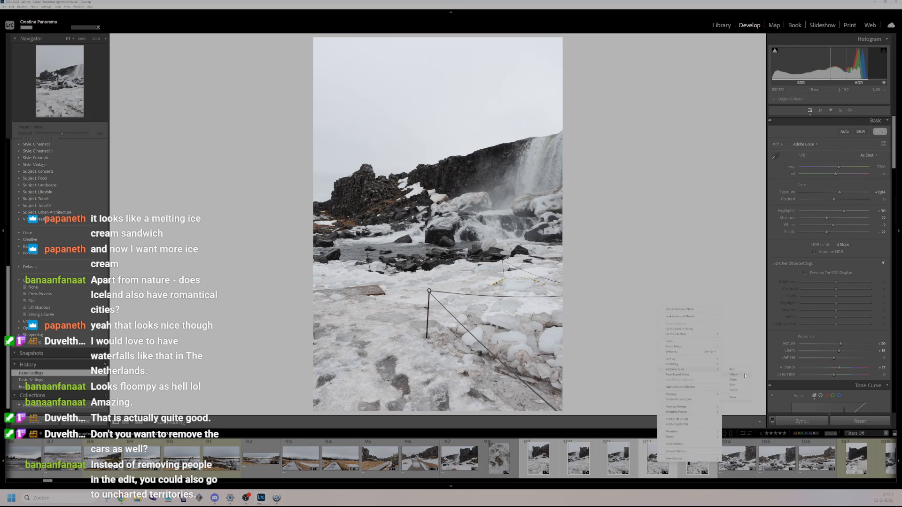
pyautogui.click(744, 375)
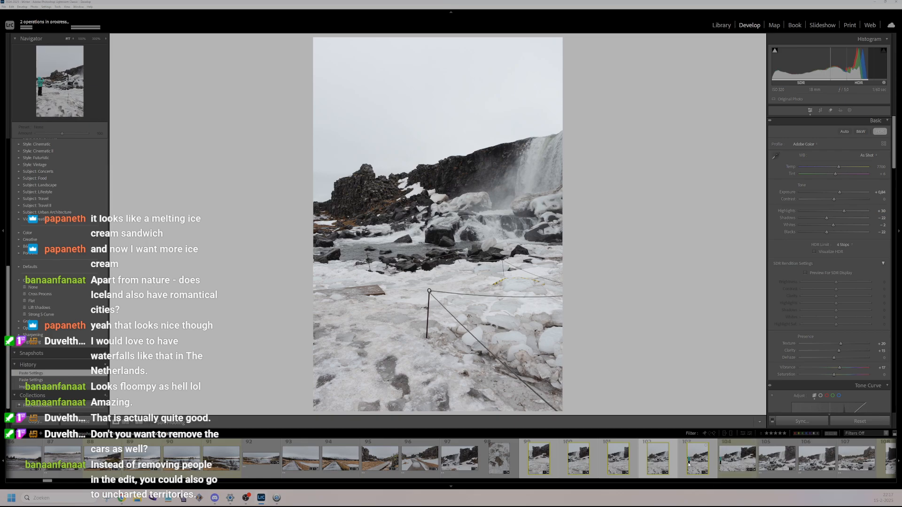
# - Remove the color label from the new merged waterfall panorama and open it for editing
pyautogui.rightClick(742, 462)
pyautogui.moveTo(794, 369)
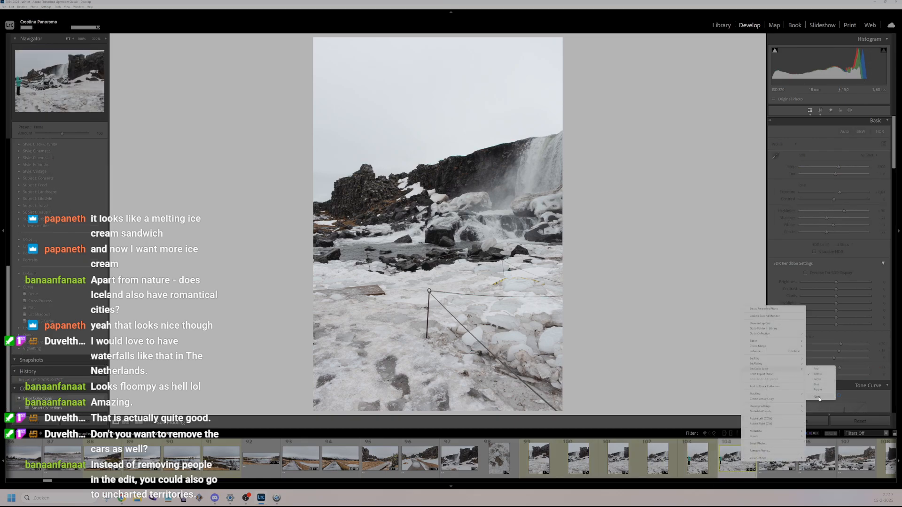
pyautogui.click(818, 397)
pyautogui.click(737, 470)
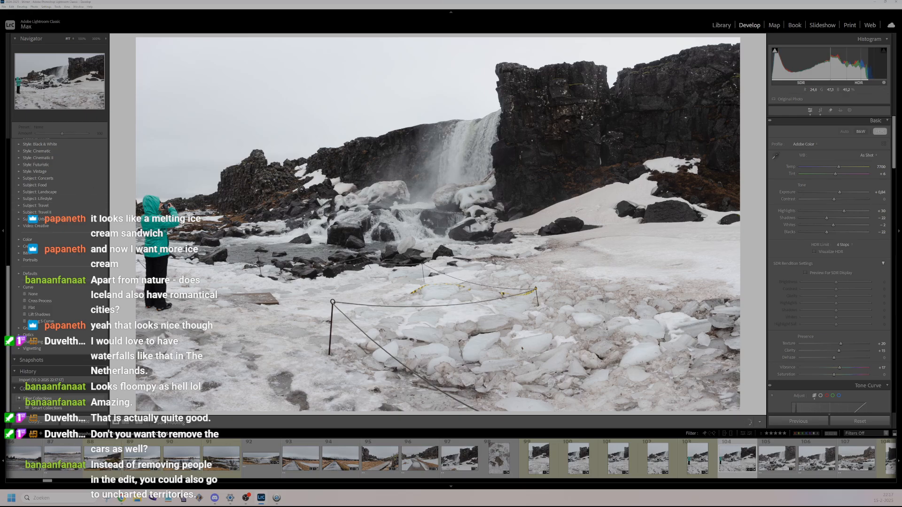
# - Check the waterfall panorama's detail up close and rate it 2 stars
pyautogui.click(325, 231)
pyautogui.click(326, 231)
pyautogui.click(325, 231)
pyautogui.click(326, 231)
pyautogui.press('2')
# - Look through the photos following the waterfall series, including the boardwalk between the rocks and the snowy mountain plain
pyautogui.scroll(-5, 648, 465)
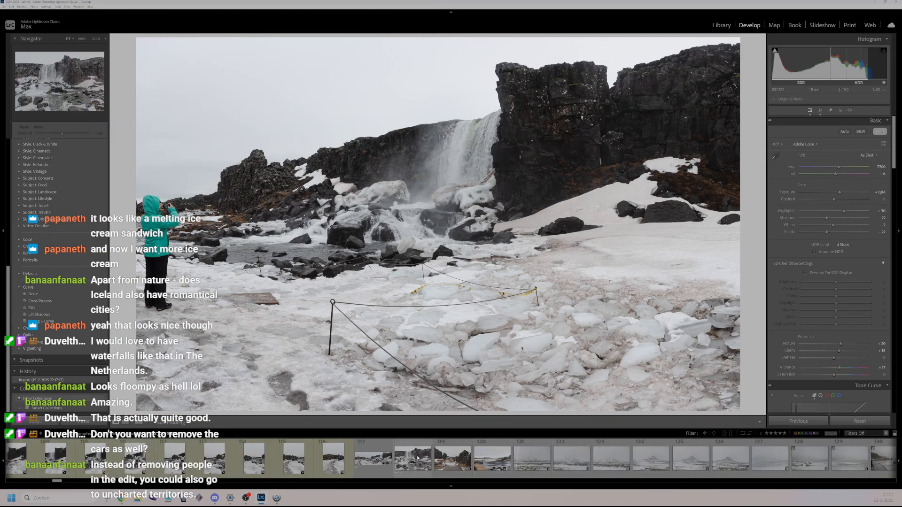
pyautogui.click(439, 461)
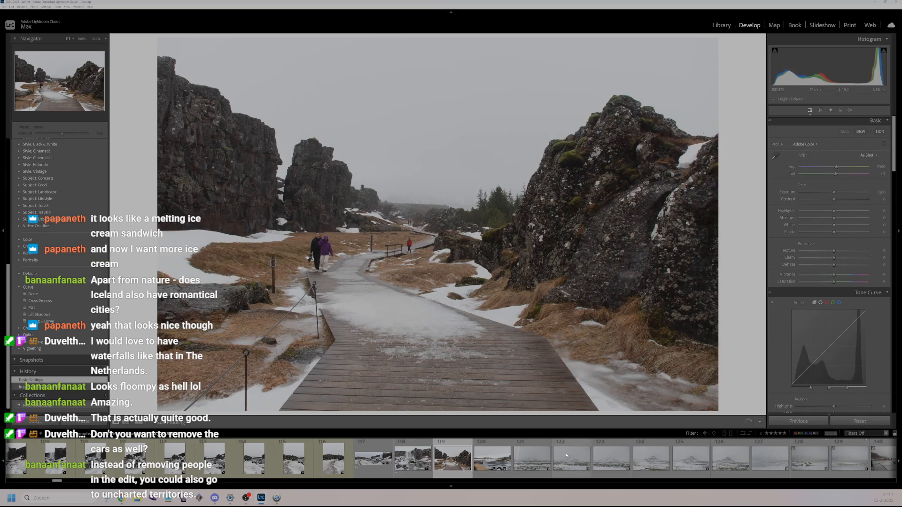
pyautogui.scroll(-3, 564, 465)
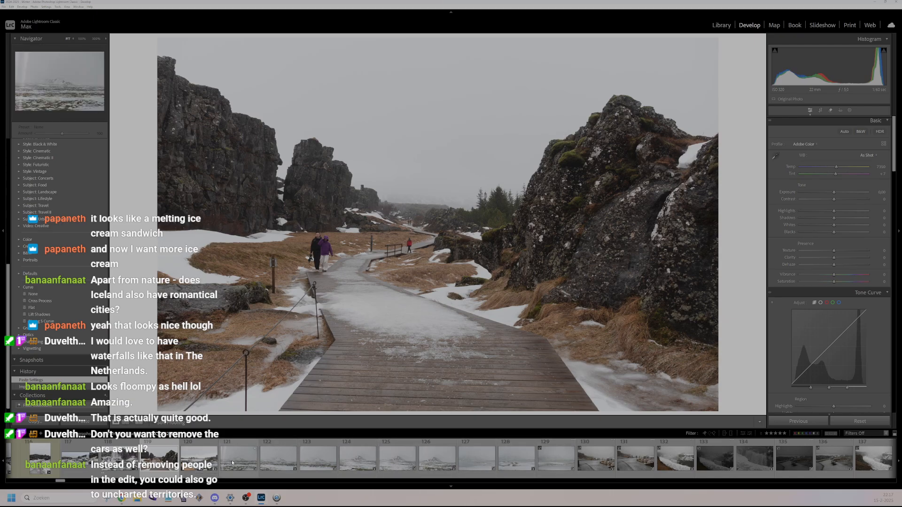
pyautogui.click(432, 463)
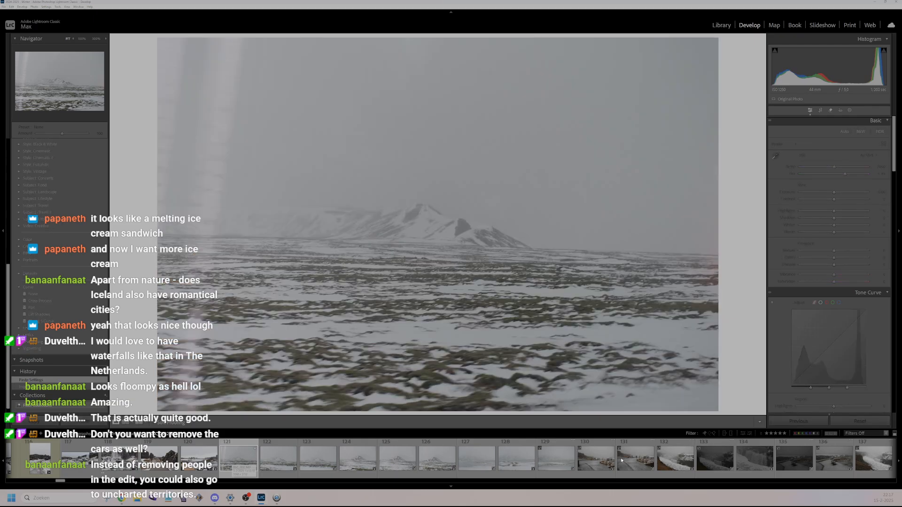
pyautogui.scroll(-3, 566, 459)
pyautogui.scroll(-3, 566, 459)
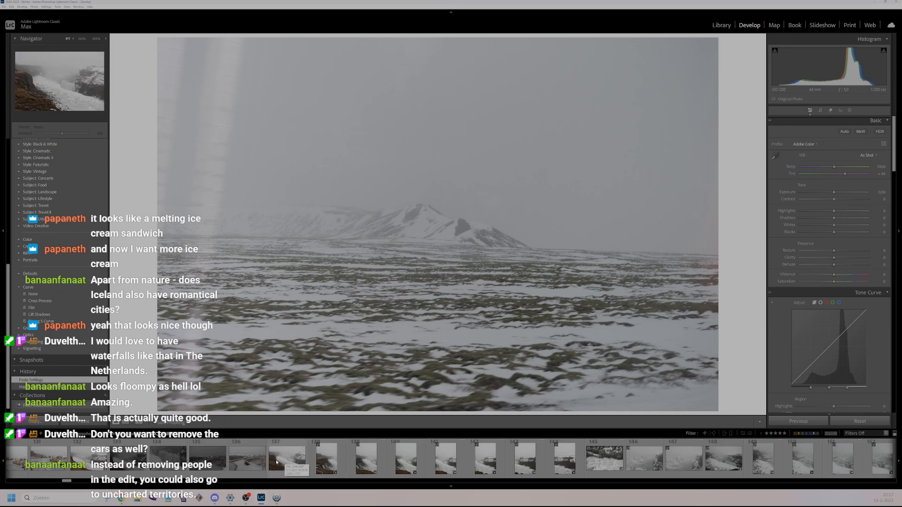
pyautogui.scroll(3, 225, 465)
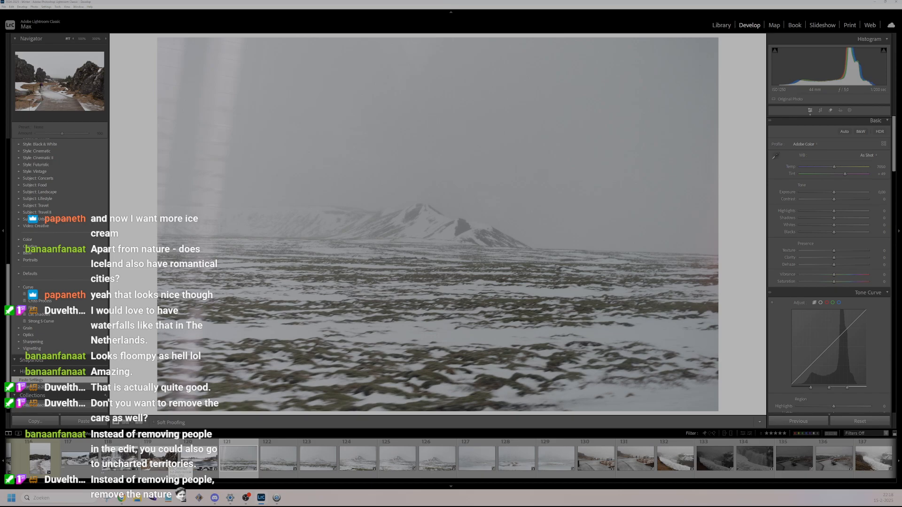
# - Review boardwalk photo 119 and examine the frozen lake in picnic table photo 120 at 100%
pyautogui.click(177, 464)
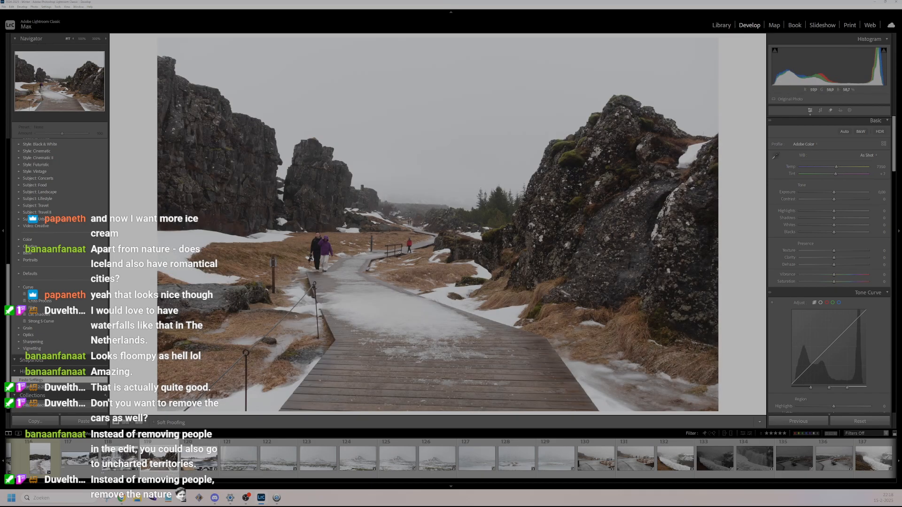
pyautogui.click(205, 458)
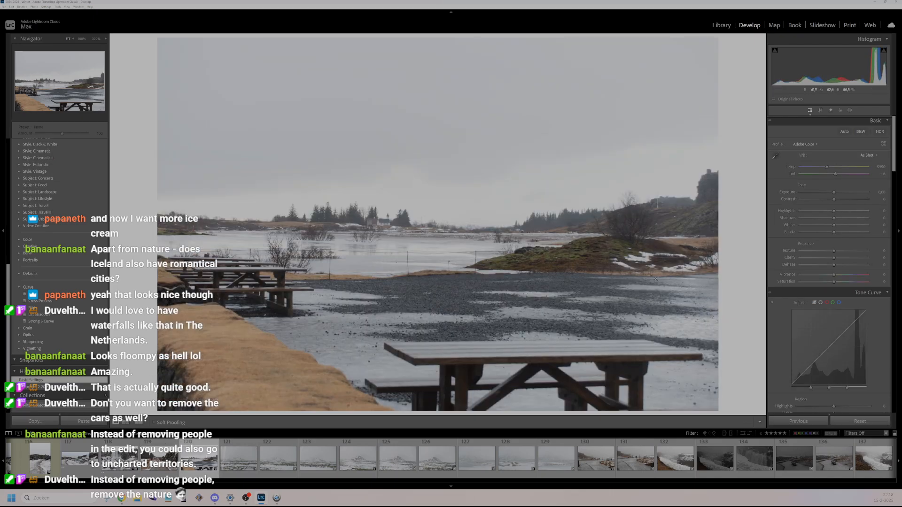
pyautogui.click(400, 245)
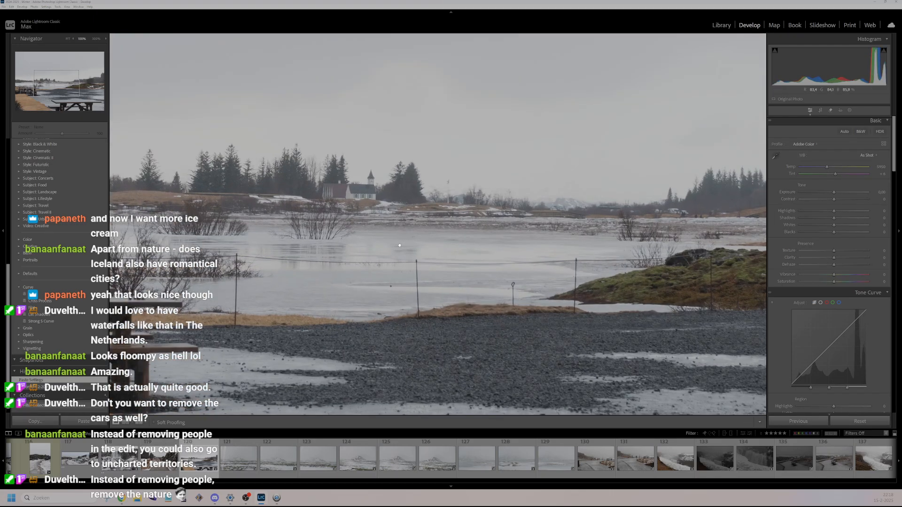
pyautogui.click(399, 245)
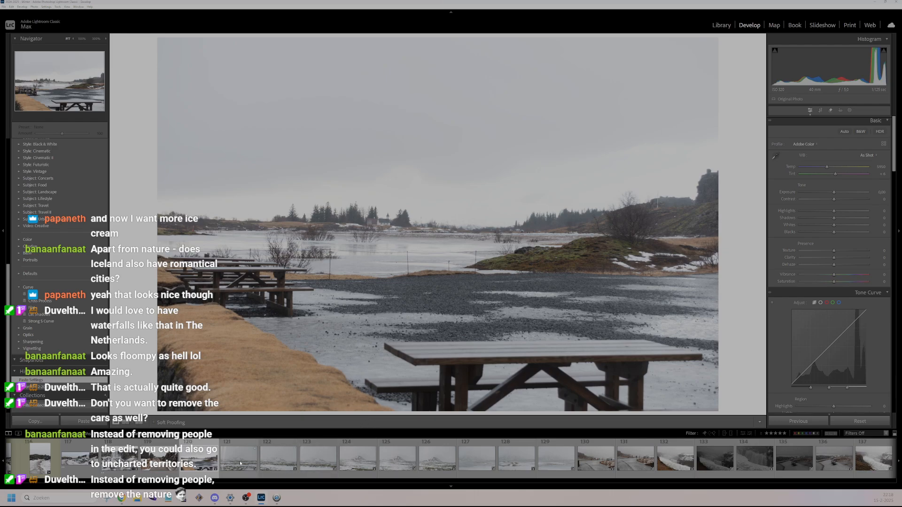
# - Compare snowy mountain photos 121 through 124 and examine the mountain in photo 124 at 100%
pyautogui.click(239, 458)
pyautogui.click(297, 458)
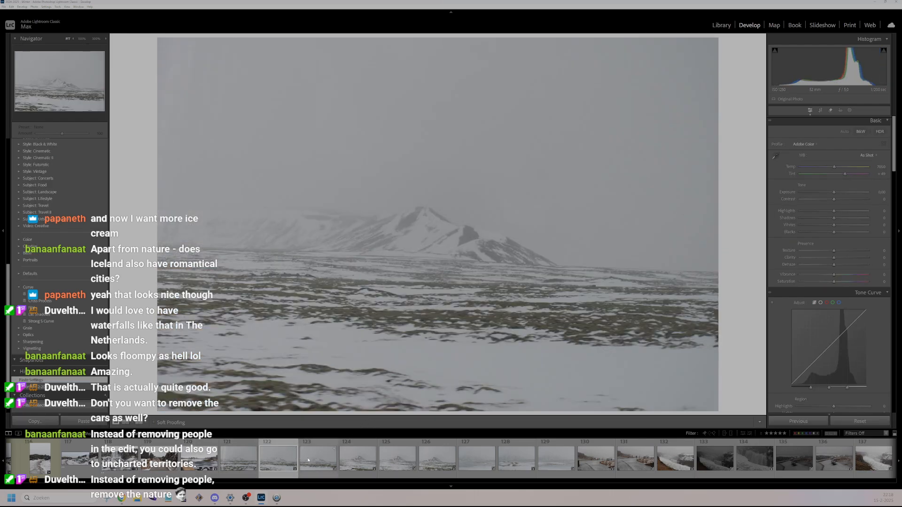
pyautogui.click(310, 460)
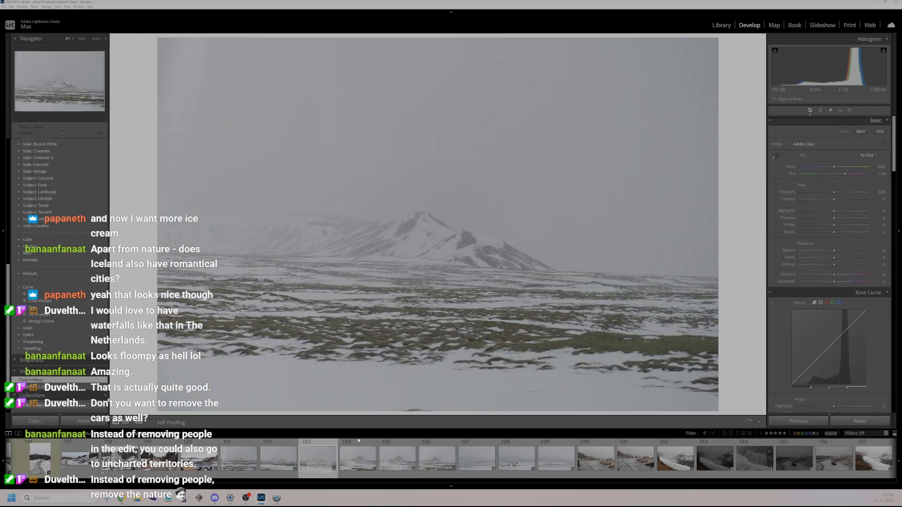
pyautogui.click(358, 459)
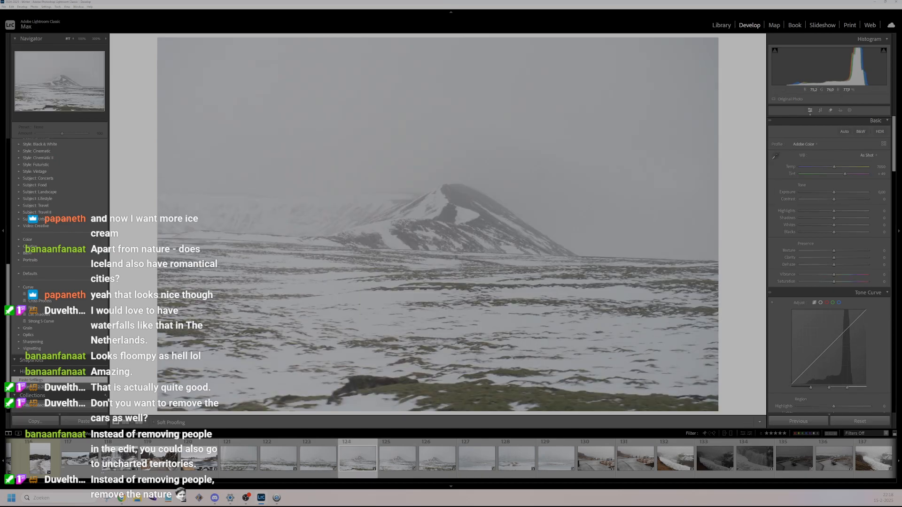
pyautogui.click(529, 343)
pyautogui.moveTo(508, 259); pyautogui.dragTo(474, 351)
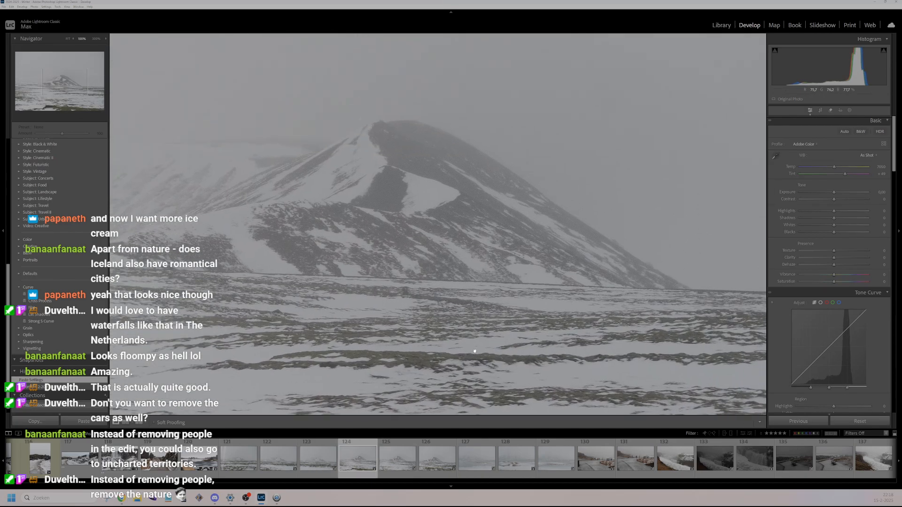
pyautogui.click(474, 339)
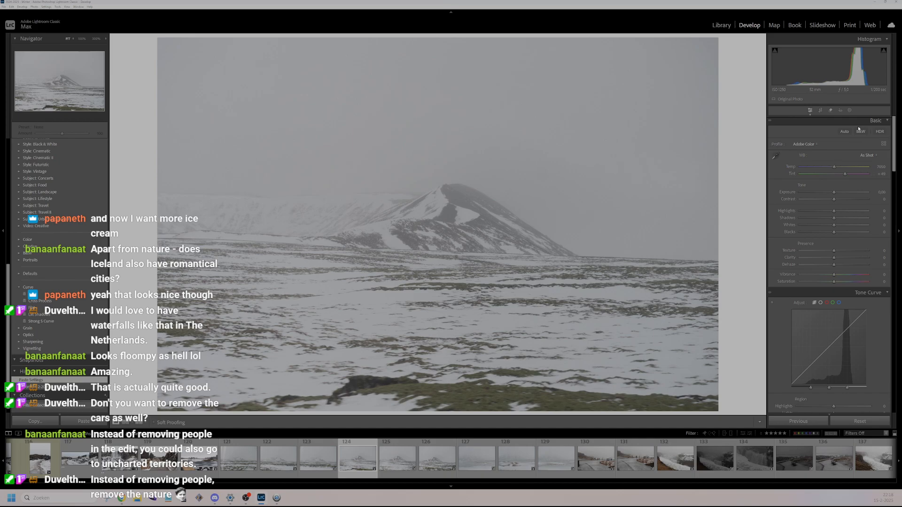
# - Crop away the grassy foreground of mountain photo 124 and rotate the crop to level the horizon
pyautogui.press('r')
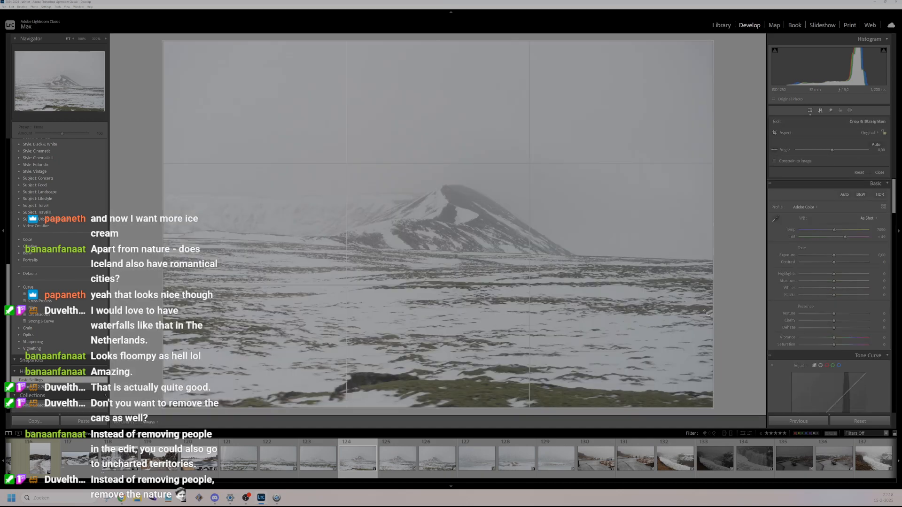
pyautogui.moveTo(430, 405); pyautogui.dragTo(458, 376)
pyautogui.moveTo(783, 262); pyautogui.dragTo(757, 261)
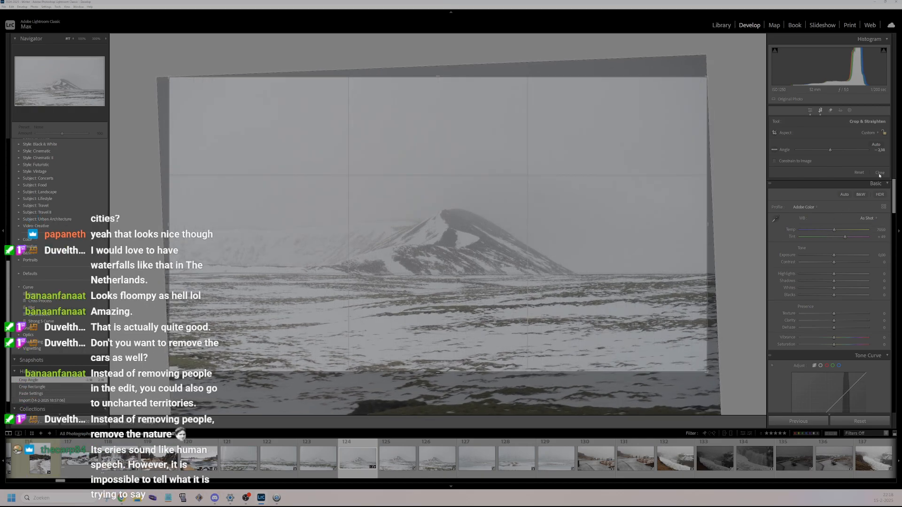
pyautogui.click(878, 172)
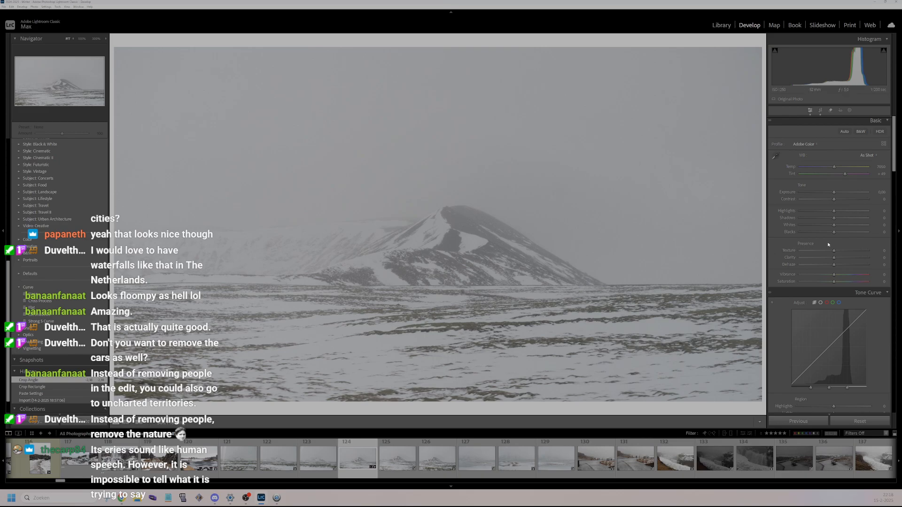
# - Enable HDR editing for mountain photo 124 and raise its Vibrance to about +33
pyautogui.click(880, 132)
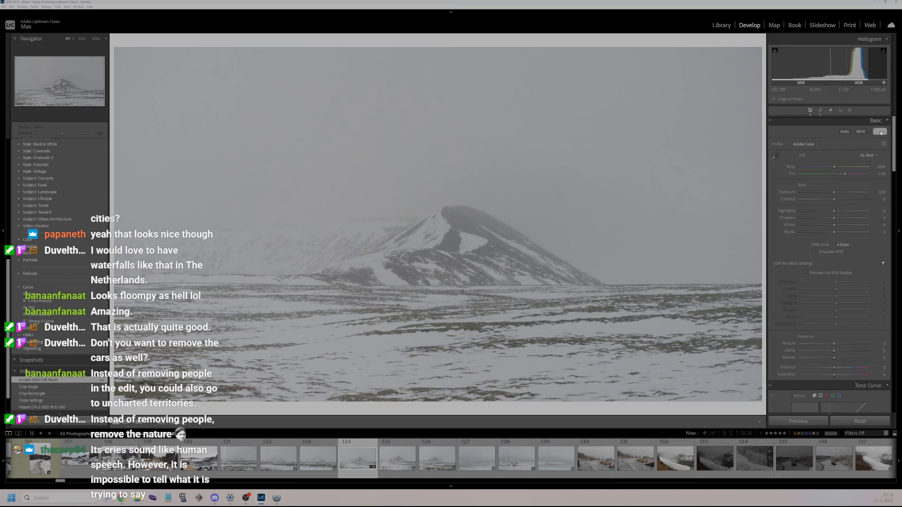
pyautogui.click(846, 367)
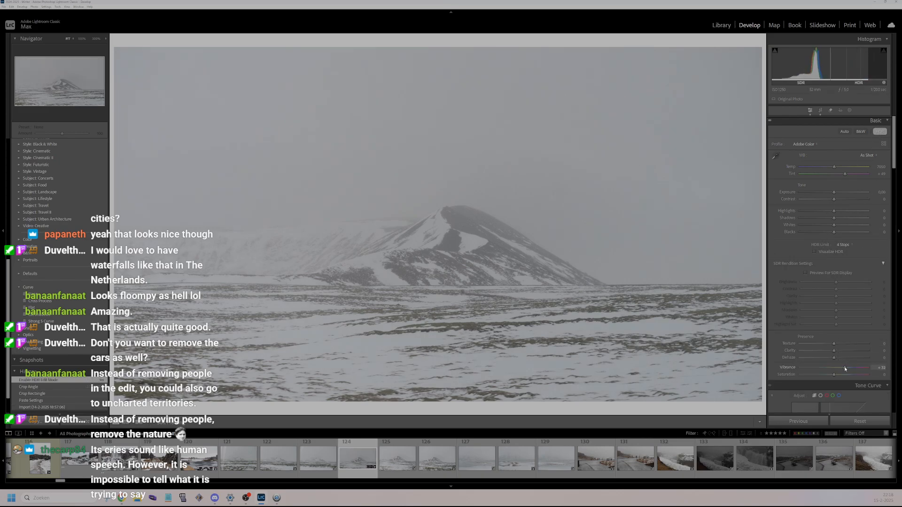
# - Set the mountain photo's Highlights to about +54, Shadows +22, Whites +45, Blacks -18, Texture +35 and Clarity +31
pyautogui.click(853, 211)
pyautogui.click(857, 218)
pyautogui.moveTo(856, 220); pyautogui.dragTo(828, 233)
pyautogui.click(853, 225)
pyautogui.click(842, 232)
pyautogui.click(847, 344)
pyautogui.click(846, 351)
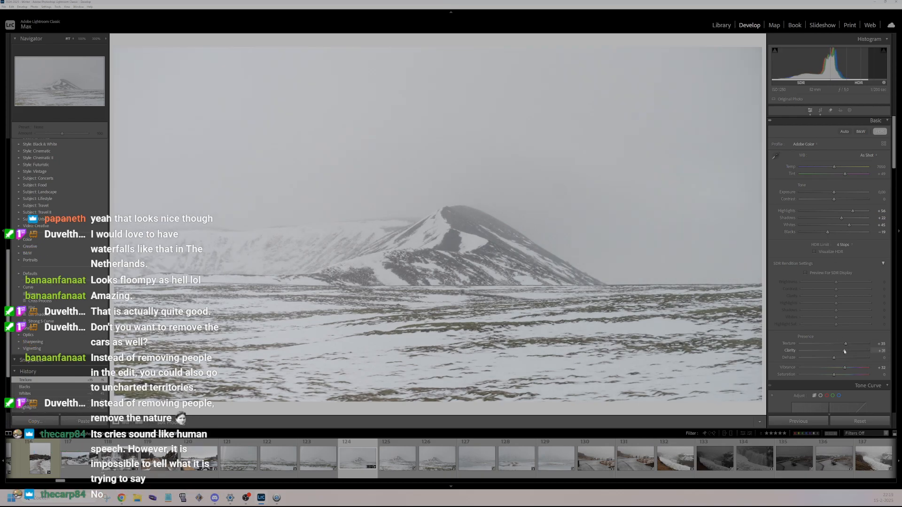
# - Set mountain photo 124's tone curve Highlights to about +16, Lights -3 and Darks -7, and rate the photo two stars
pyautogui.scroll(-5, 832, 343)
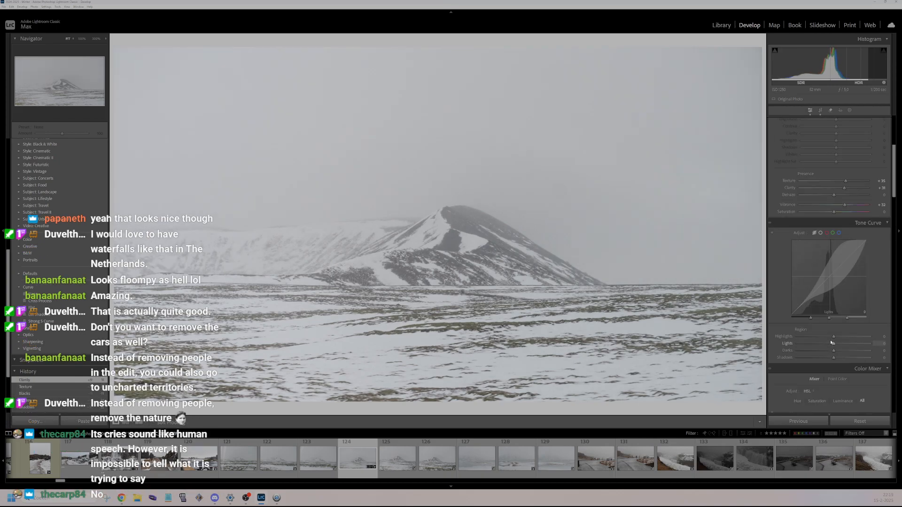
pyautogui.moveTo(834, 336); pyautogui.dragTo(833, 358)
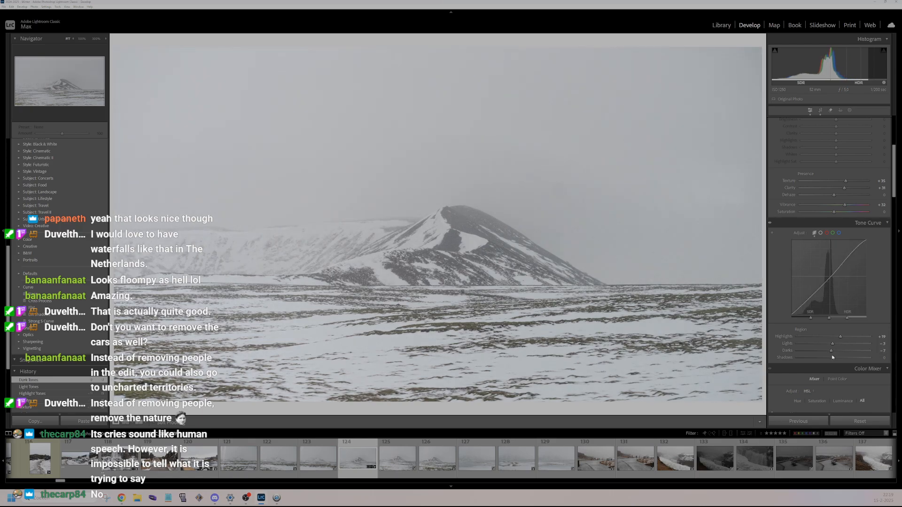
pyautogui.scroll(5, 835, 329)
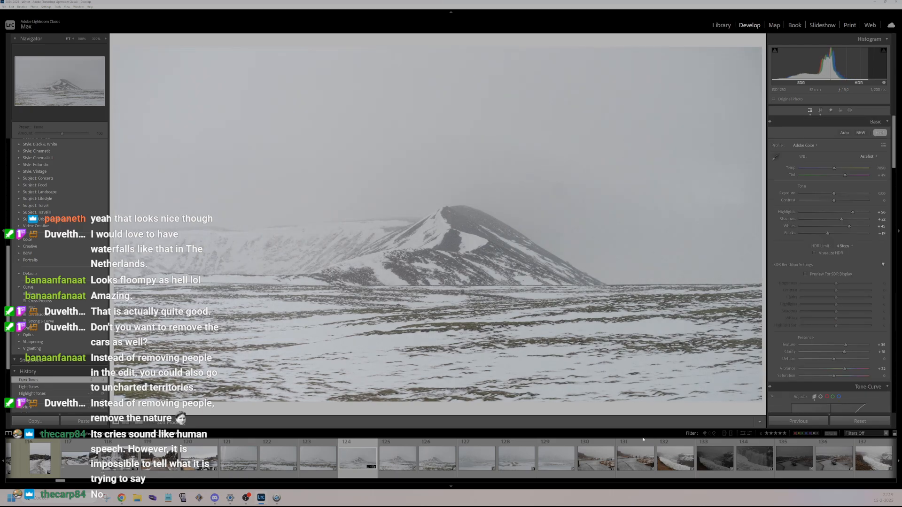
pyautogui.press('2')
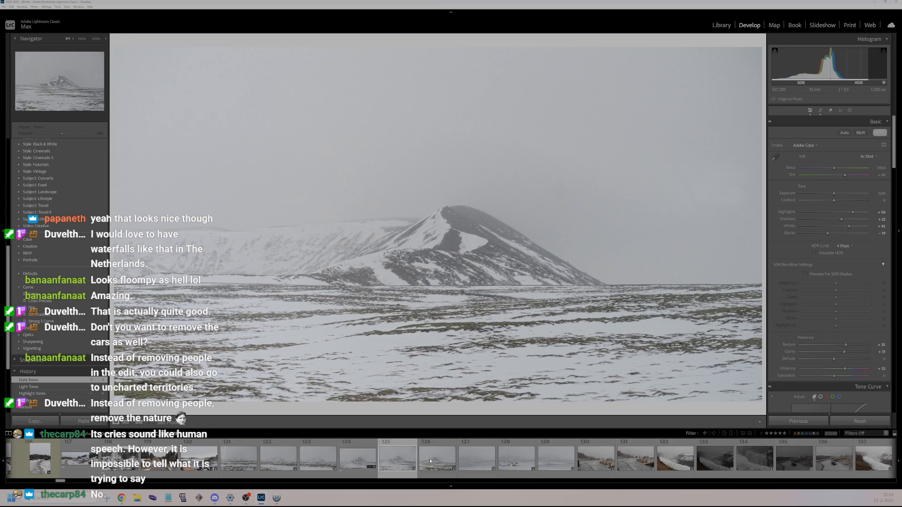
# - Enable HDR editing for frozen lake photo 127 and set Exposure to about +0.77, Shadows +43, Whites +26 and Blacks -18
pyautogui.click(429, 462)
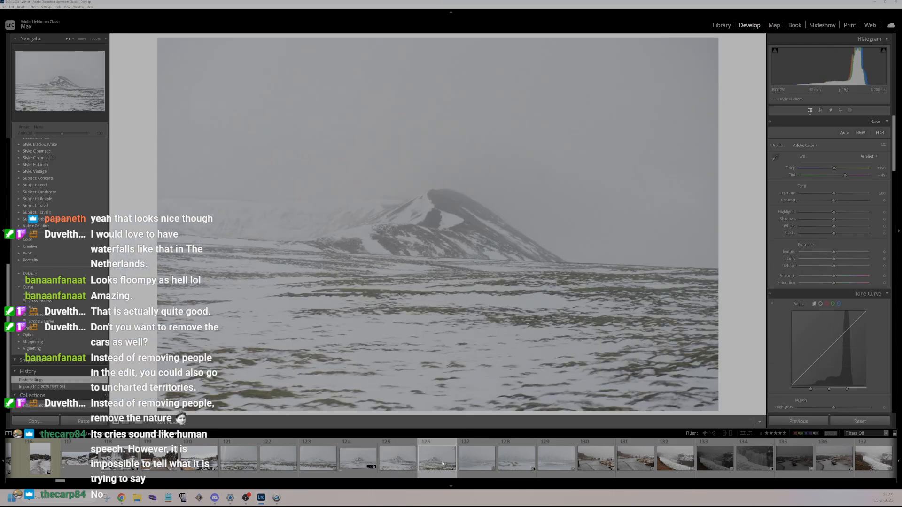
pyautogui.click(481, 464)
pyautogui.moveTo(487, 291); pyautogui.dragTo(527, 392)
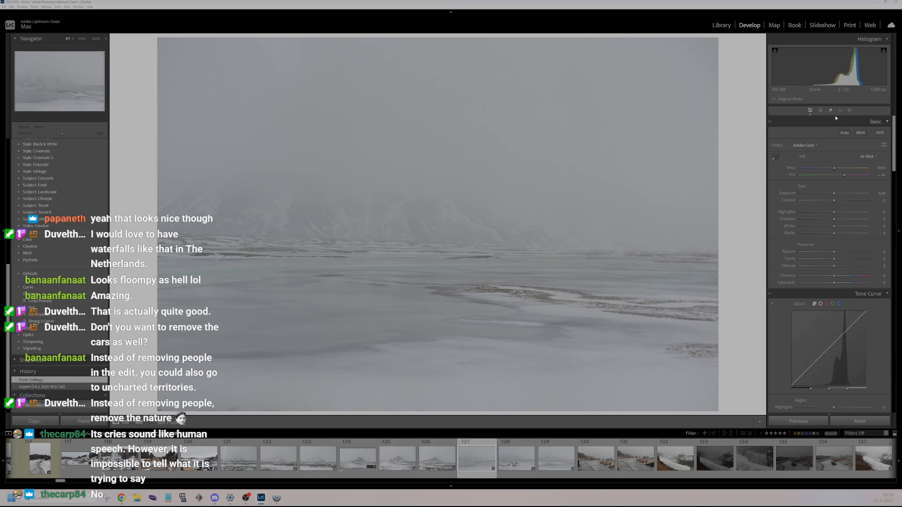
pyautogui.click(880, 133)
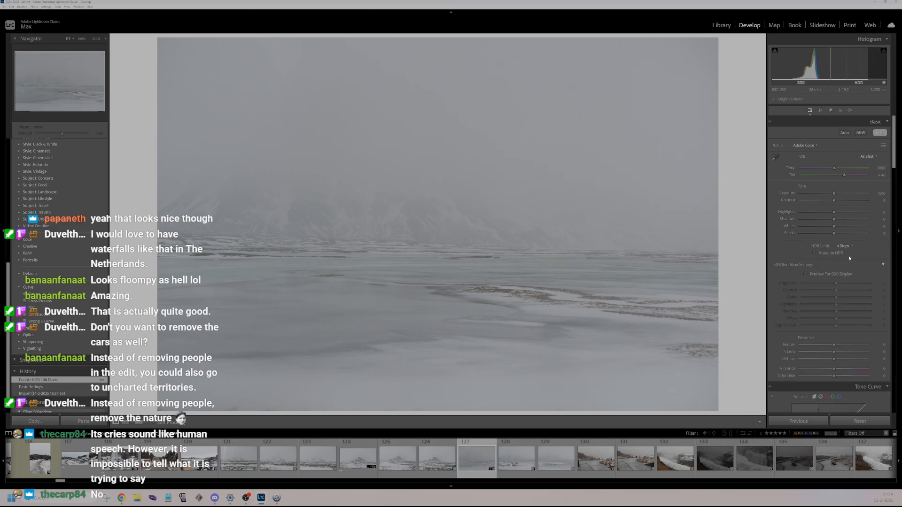
pyautogui.moveTo(851, 219); pyautogui.dragTo(840, 194)
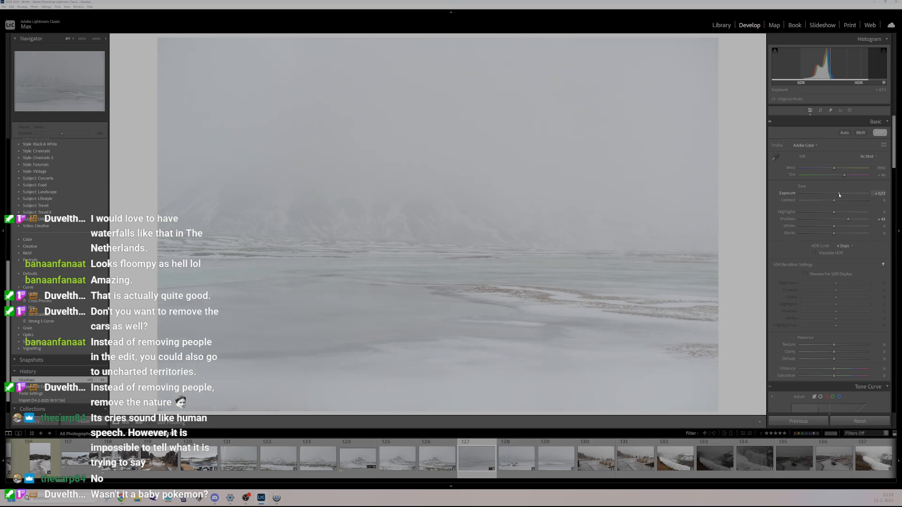
pyautogui.moveTo(835, 226)
pyautogui.mouseDown()
pyautogui.moveTo(840, 234)
pyautogui.moveTo(827, 235)
pyautogui.mouseUp()
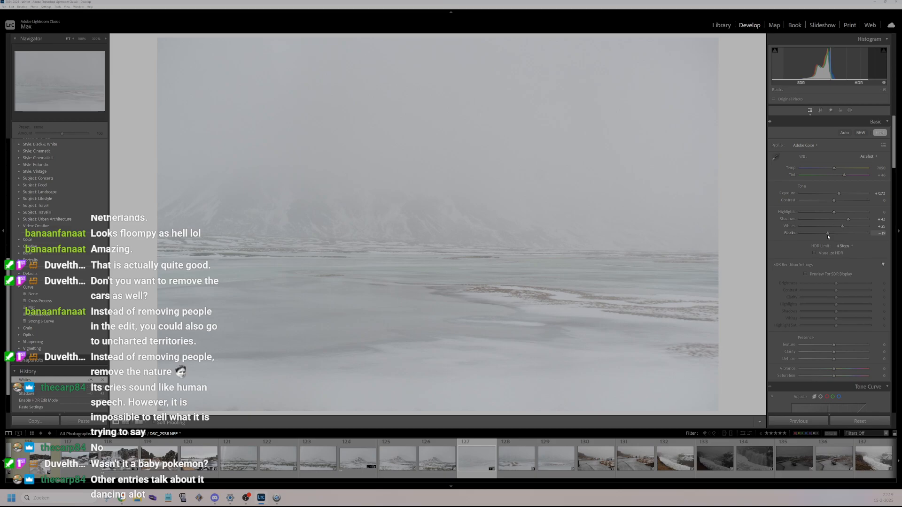
pyautogui.moveTo(827, 235); pyautogui.dragTo(828, 235)
# - Set photo 127's Vibrance to about +46, Clarity +30, Texture +22, and its curve Highlights to +40, Lights +29, Darks +12, Shadows -42
pyautogui.moveTo(834, 369); pyautogui.dragTo(842, 349)
pyautogui.scroll(-5, 836, 319)
pyautogui.moveTo(834, 338)
pyautogui.mouseDown()
pyautogui.moveTo(853, 343)
pyautogui.moveTo(819, 361)
pyautogui.mouseUp()
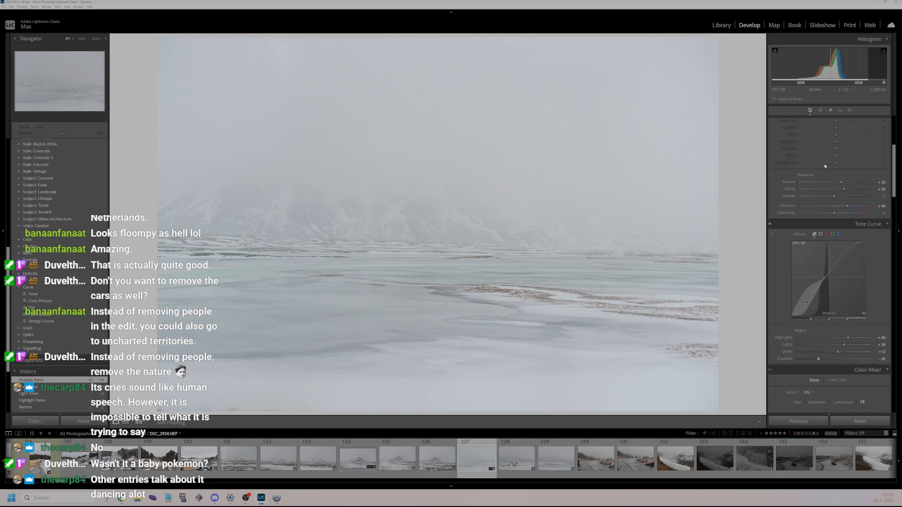
# - Rotate the crop of frozen lake photo 127 to level the horizon and rate the photo two stars
pyautogui.click(820, 110)
pyautogui.moveTo(744, 256); pyautogui.dragTo(745, 251)
pyautogui.click(879, 174)
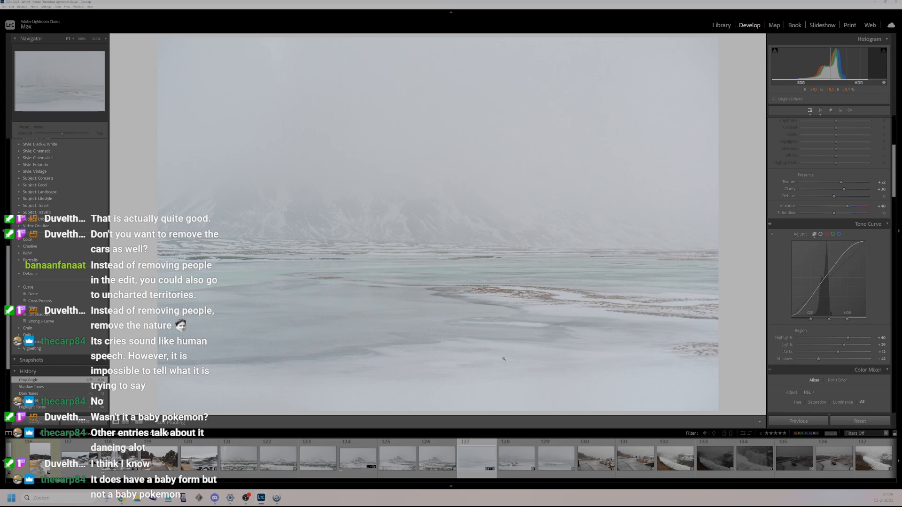
pyautogui.click(669, 274)
pyautogui.moveTo(459, 268); pyautogui.dragTo(487, 287)
pyautogui.moveTo(329, 234); pyautogui.dragTo(435, 285)
pyautogui.click(437, 301)
pyautogui.press('2')
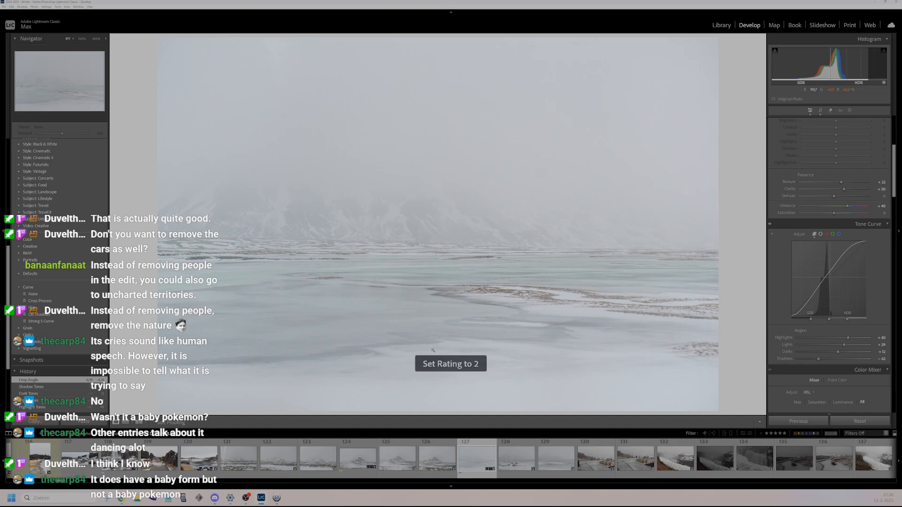
# - Compare photos 128 through 131 and examine the people on the icy path in photo 130 at 100%
pyautogui.click(514, 458)
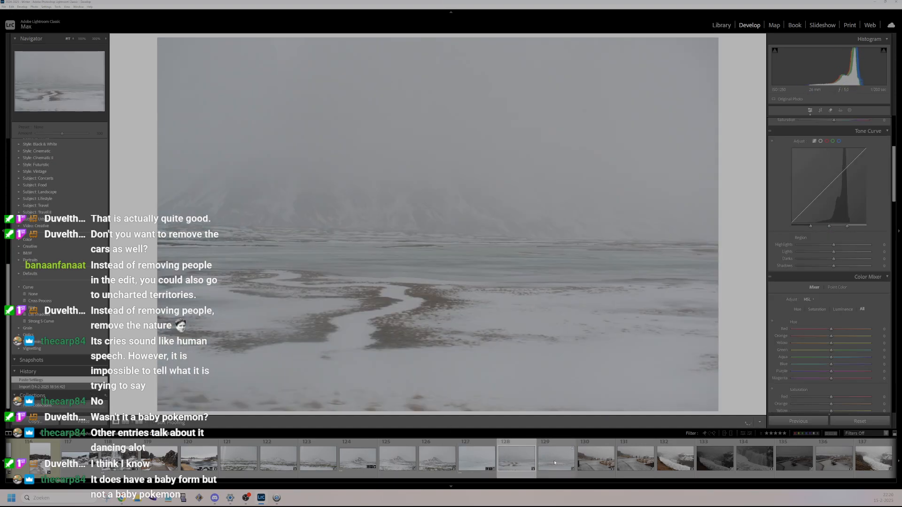
pyautogui.click(556, 463)
pyautogui.click(592, 462)
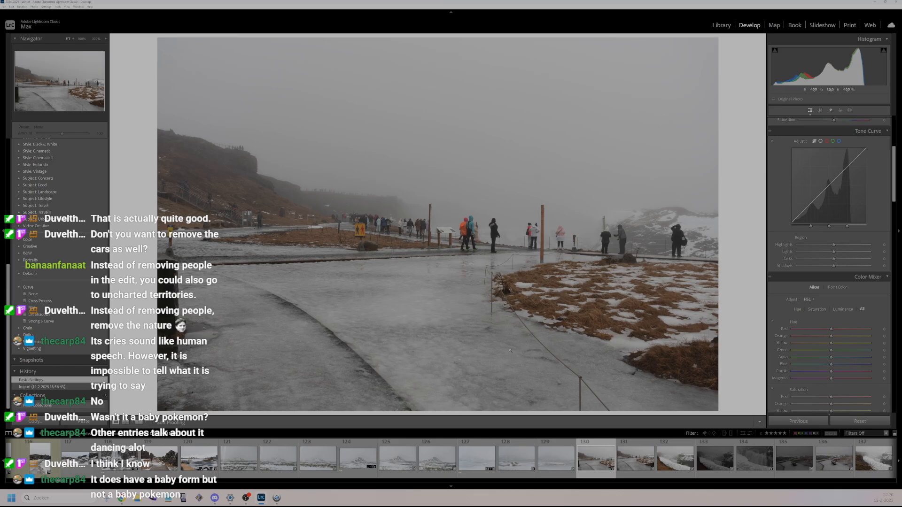
pyautogui.click(451, 303)
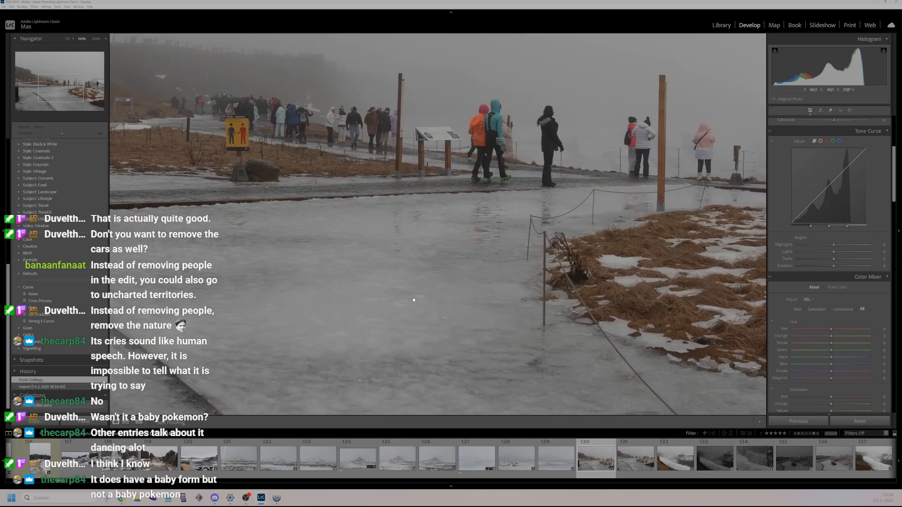
pyautogui.moveTo(414, 298); pyautogui.dragTo(445, 234)
pyautogui.click(445, 234)
pyautogui.click(337, 398)
pyautogui.click(375, 320)
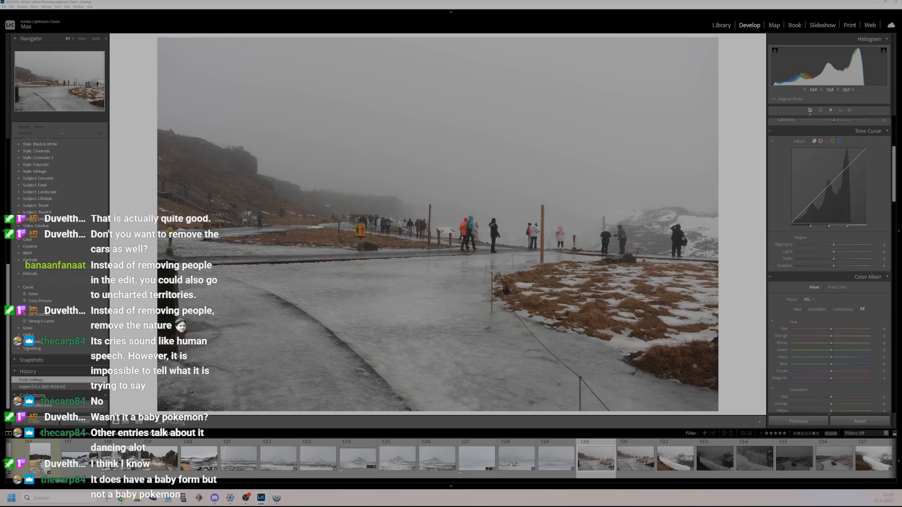
pyautogui.click(633, 462)
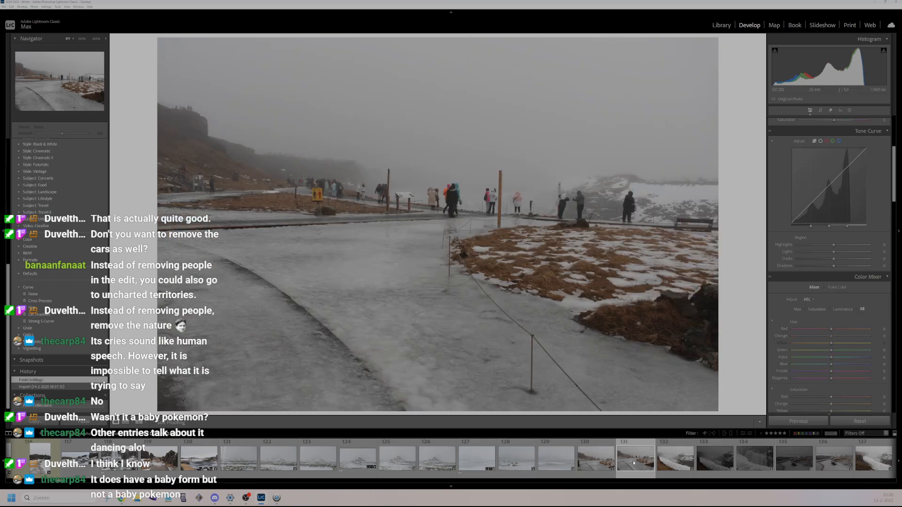
# - Enable HDR editing for waterfall photo 132 and set Highlights to about +38, Shadows +41, Whites +70 and Blacks -15
pyautogui.click(655, 456)
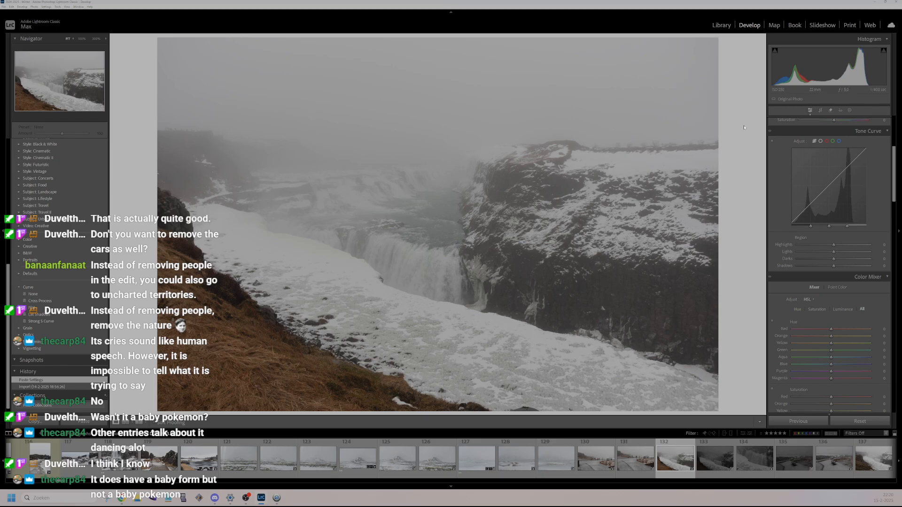
pyautogui.scroll(5, 864, 205)
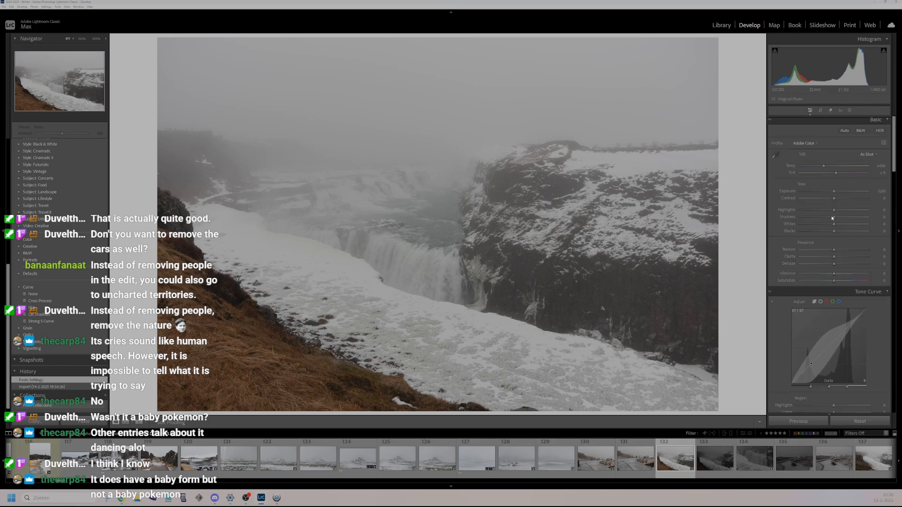
pyautogui.click(880, 132)
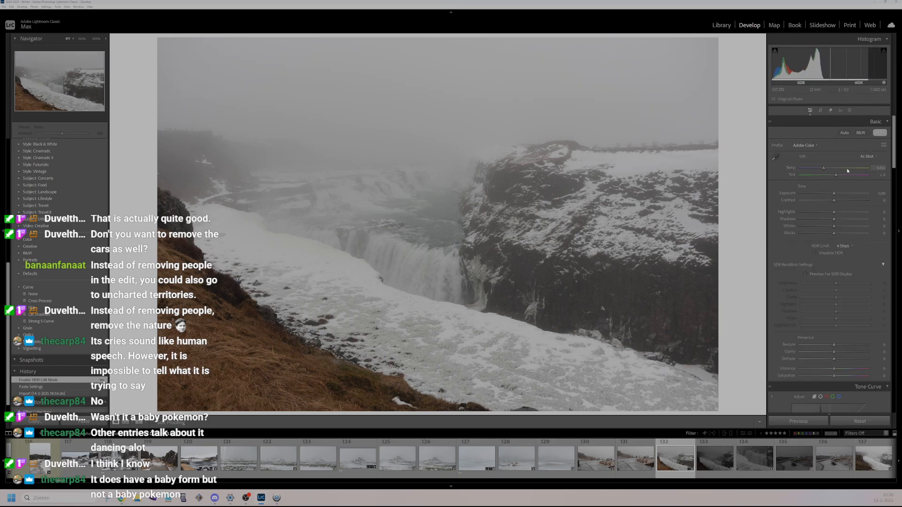
pyautogui.moveTo(834, 212); pyautogui.dragTo(847, 212)
pyautogui.moveTo(834, 219)
pyautogui.mouseDown()
pyautogui.moveTo(858, 228)
pyautogui.moveTo(829, 233)
pyautogui.mouseUp()
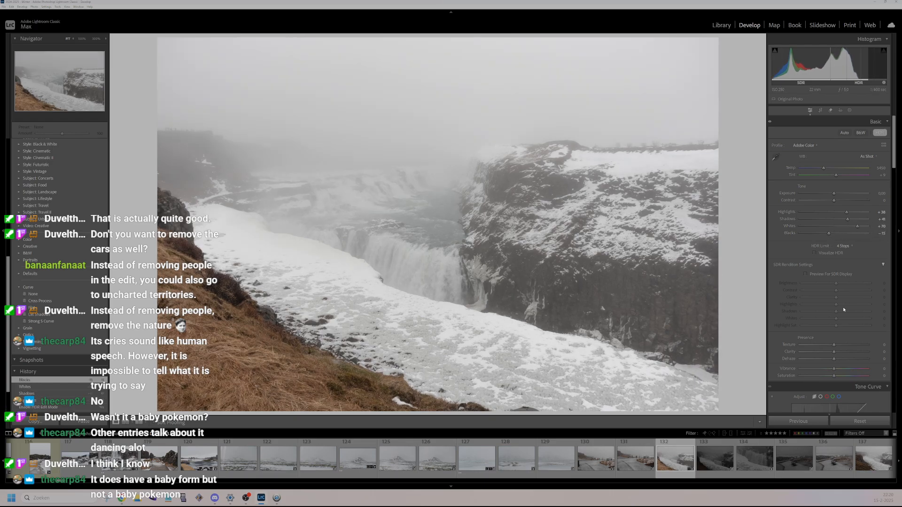
# - Set waterfall photo 132's Vibrance to about +25, Clarity +29 and Texture +39, and check the cliff detail at 100%
pyautogui.moveTo(834, 368); pyautogui.dragTo(843, 368)
pyautogui.moveTo(834, 351); pyautogui.dragTo(847, 345)
pyautogui.click(512, 271)
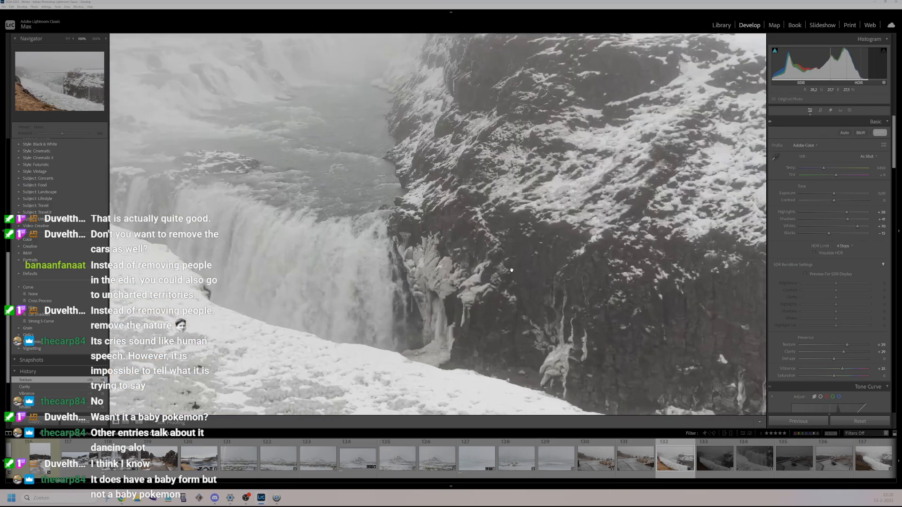
pyautogui.click(499, 218)
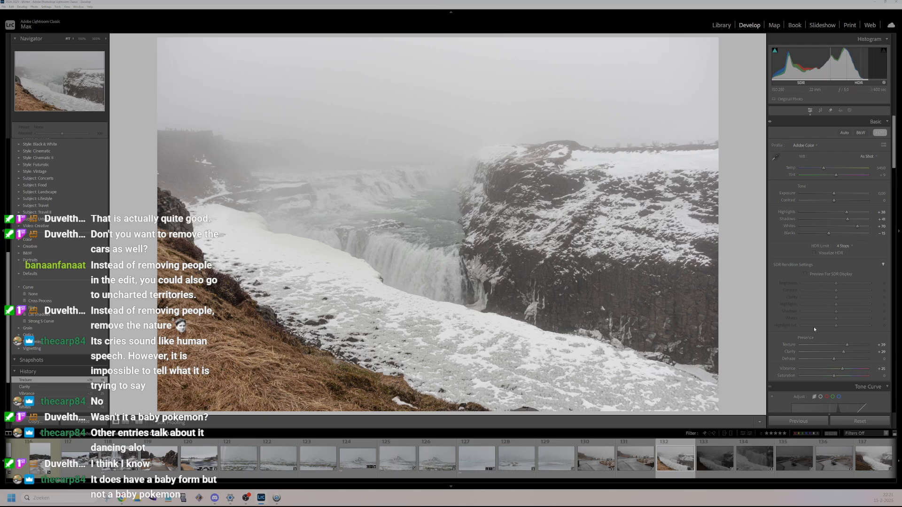
# - Set photo 132's tone curve Highlights to about +32, Lights -1, Darks -4 and Shadows +7, and check the waterfall at 100%
pyautogui.scroll(-4, 812, 329)
pyautogui.moveTo(834, 337)
pyautogui.mouseDown()
pyautogui.moveTo(845, 337)
pyautogui.moveTo(835, 349)
pyautogui.mouseUp()
pyautogui.click(847, 352)
pyautogui.moveTo(833, 359); pyautogui.dragTo(836, 360)
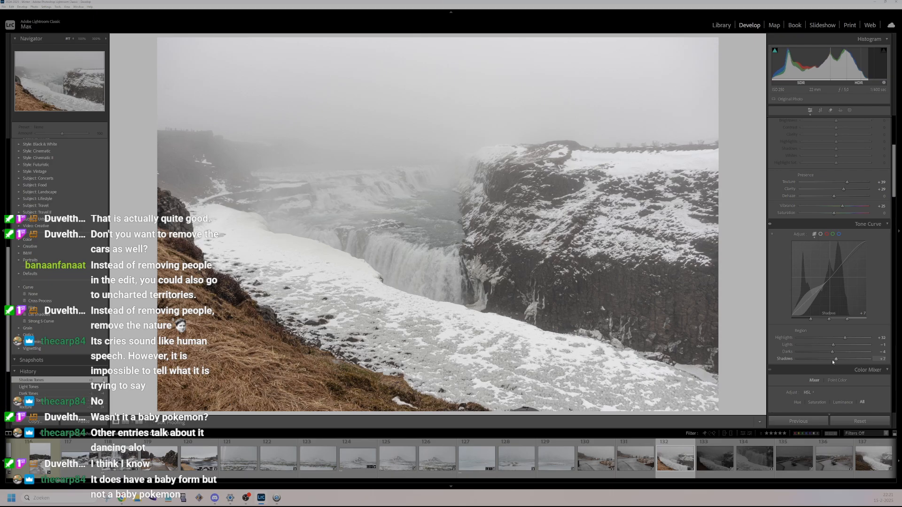
pyautogui.click(462, 291)
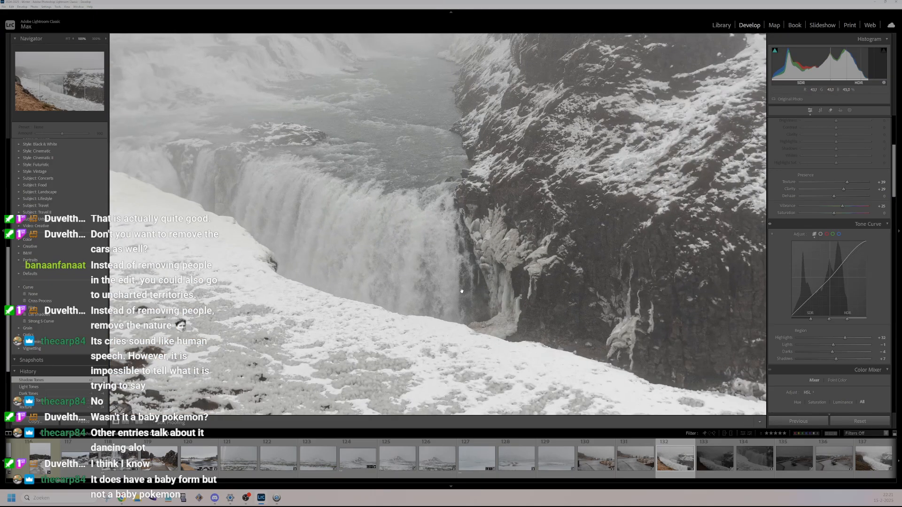
pyautogui.click(502, 266)
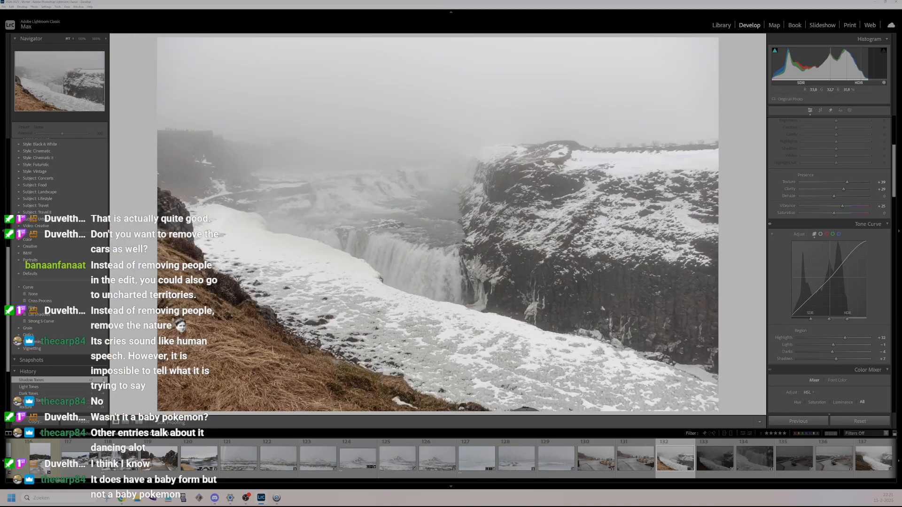
# - Straighten waterfall photo 132 with a crop angle of about 0.44 degrees and rate it two stars
pyautogui.click(820, 111)
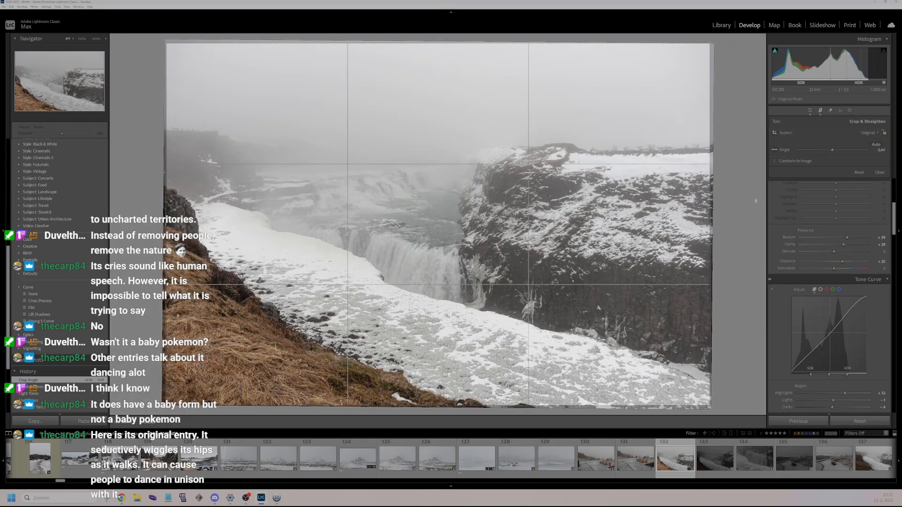
pyautogui.click(881, 174)
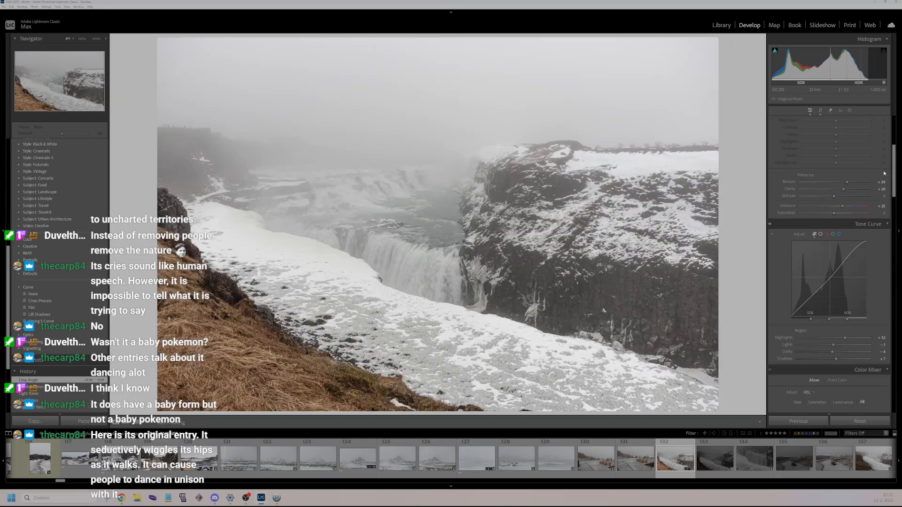
pyautogui.press('2')
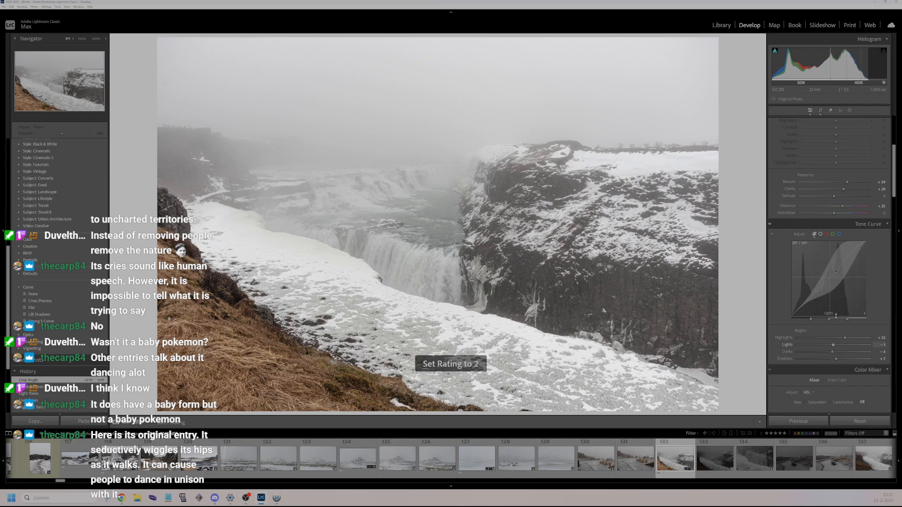
# - Synchronize the settings of waterfall photo 132 to photos 133 and 134
pyautogui.scroll(-3, 837, 318)
pyautogui.scroll(-3, 702, 459)
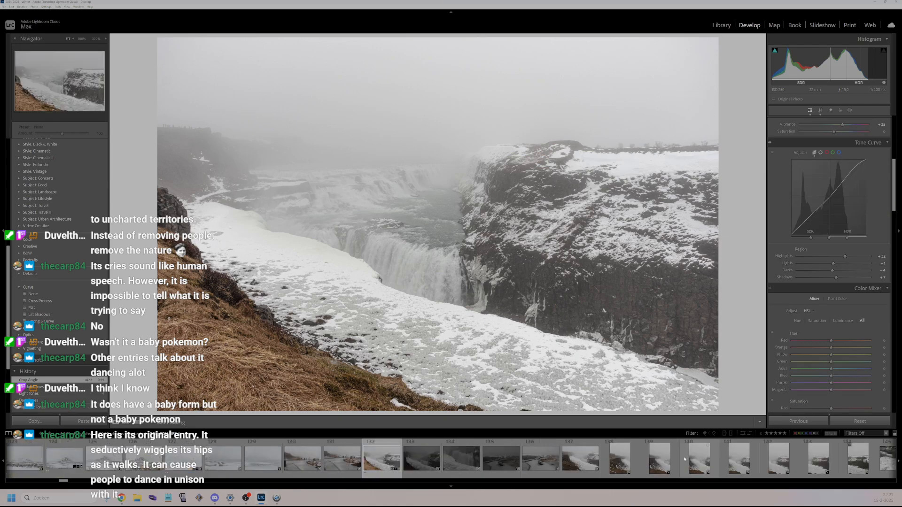
pyautogui.keyDown('shift'); pyautogui.click(456, 462); pyautogui.keyUp('shift')
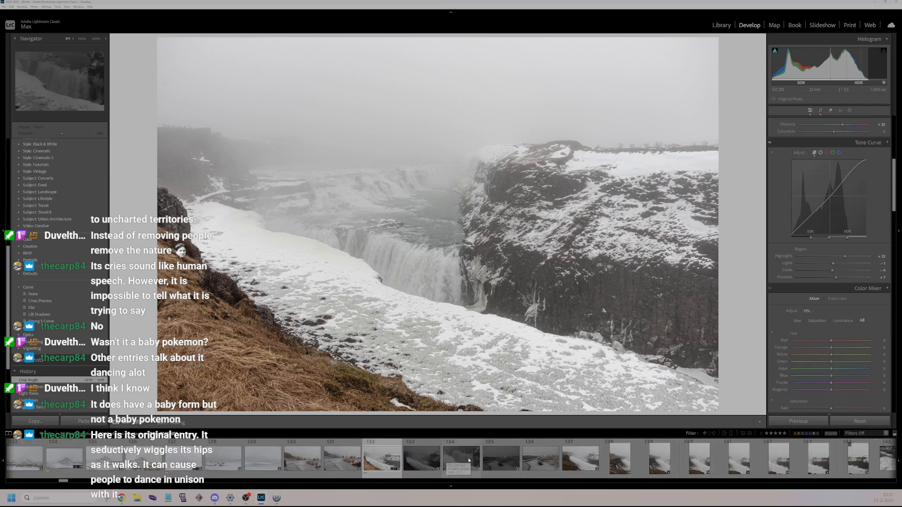
pyautogui.click(802, 421)
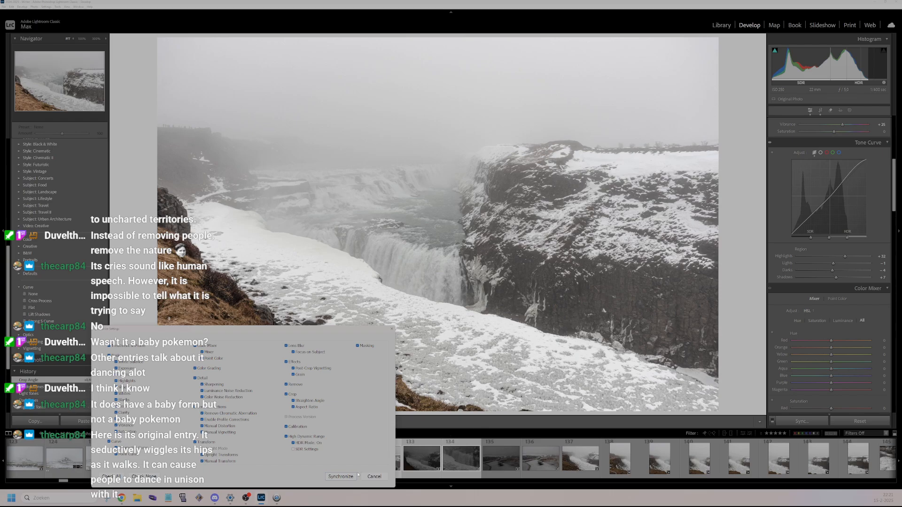
pyautogui.click(352, 476)
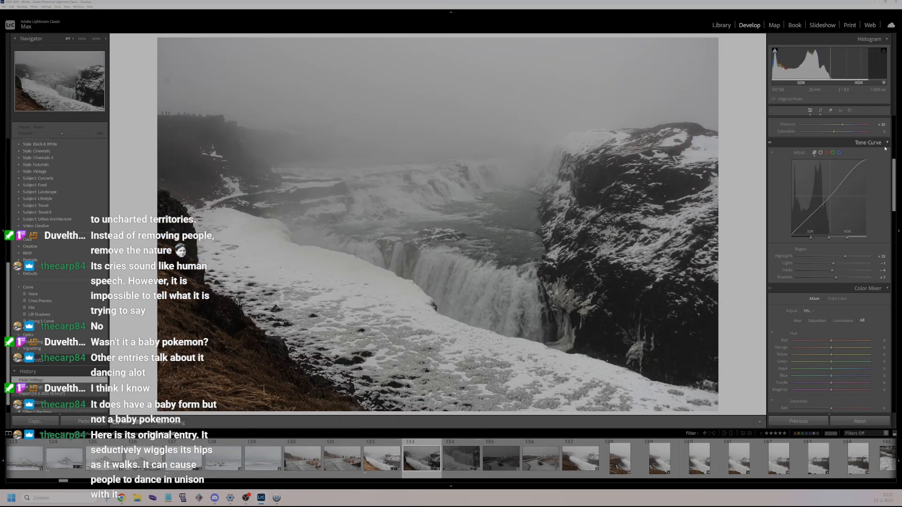
# - Raise the Exposure of waterfall photo 133 to about +1.26
pyautogui.scroll(5, 858, 187)
pyautogui.moveTo(836, 194); pyautogui.dragTo(843, 199)
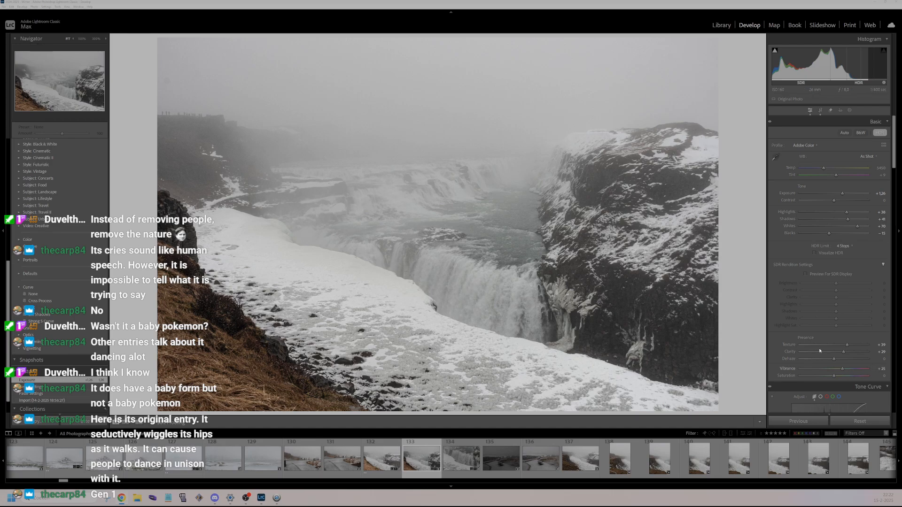
pyautogui.scroll(-5, 784, 310)
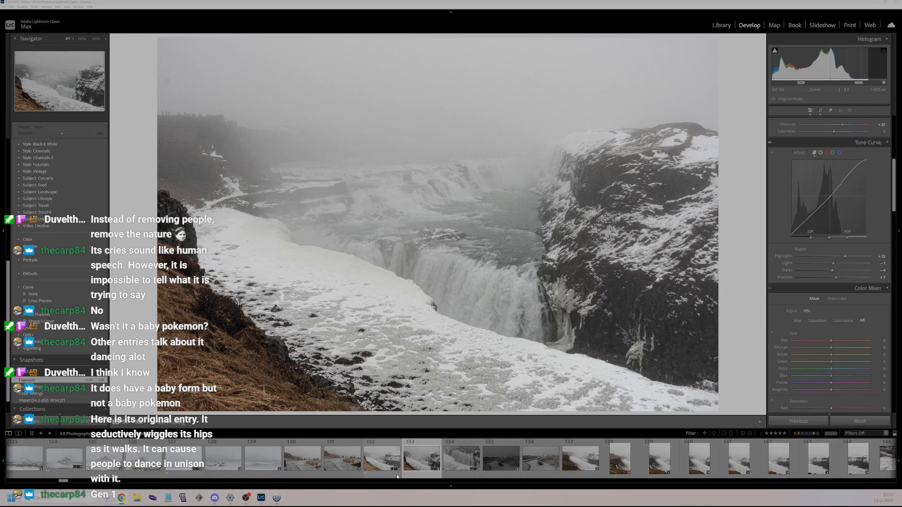
# - Set waterfall photo 134's Exposure to about +0.67, Highlights +100 and Shadows +21, with tone curve Highlights +69 and Lights +24
pyautogui.click(456, 472)
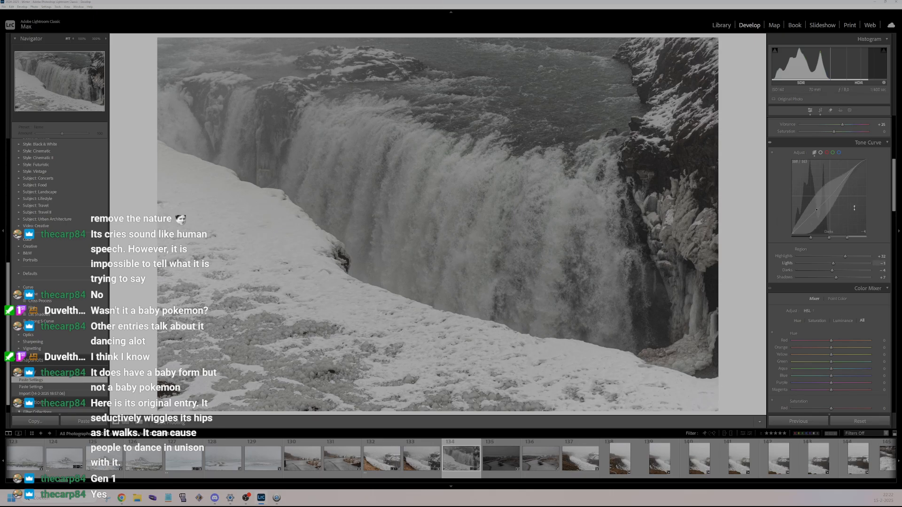
pyautogui.scroll(2, 842, 270)
pyautogui.scroll(4, 842, 270)
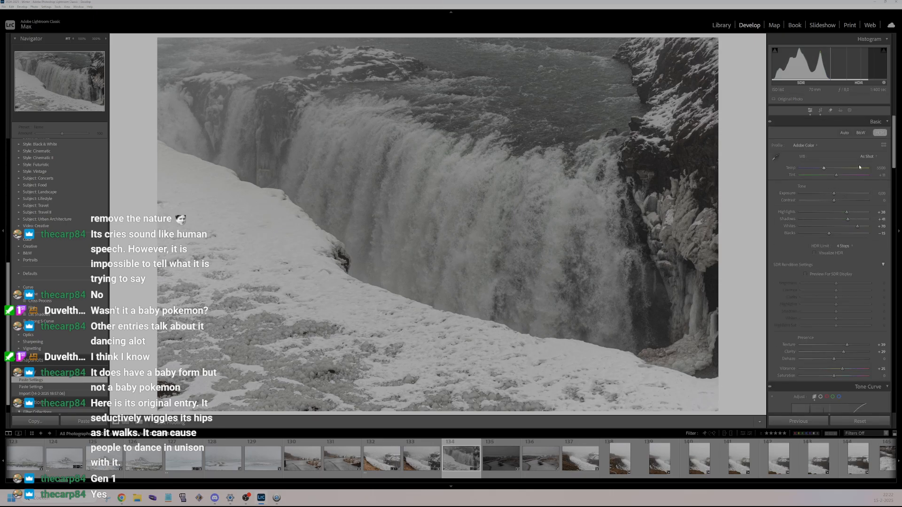
pyautogui.moveTo(844, 194); pyautogui.dragTo(841, 214)
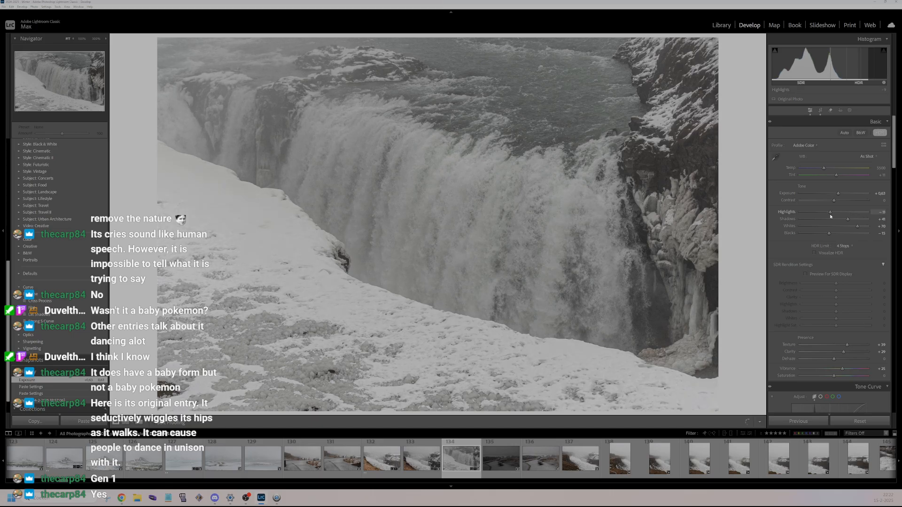
pyautogui.click(886, 133)
pyautogui.click(886, 134)
pyautogui.moveTo(846, 214); pyautogui.dragTo(827, 233)
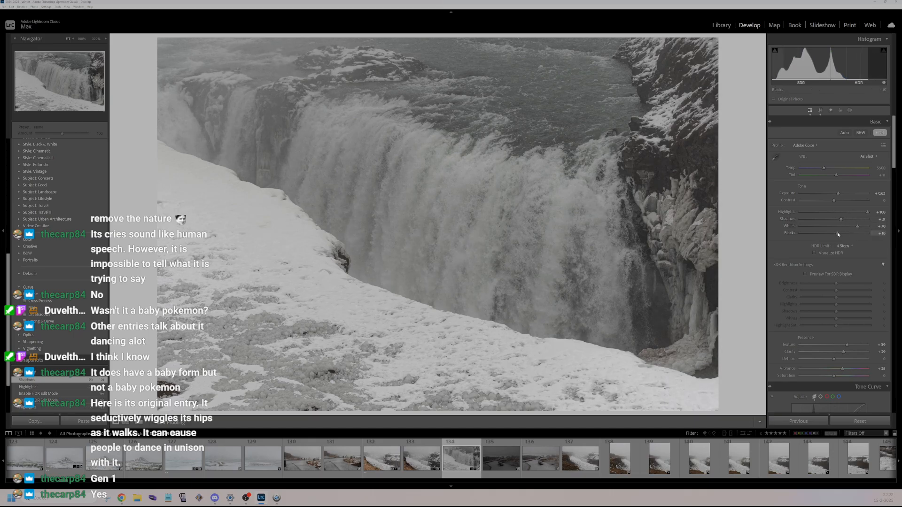
pyautogui.scroll(-5, 798, 243)
pyautogui.moveTo(852, 337)
pyautogui.mouseDown()
pyautogui.moveTo(866, 338)
pyautogui.moveTo(842, 345)
pyautogui.mouseUp()
# - Inspect the waterfall, icicles and snowy cliff of photo 134 at 100% and rate the photo two stars
pyautogui.click(680, 214)
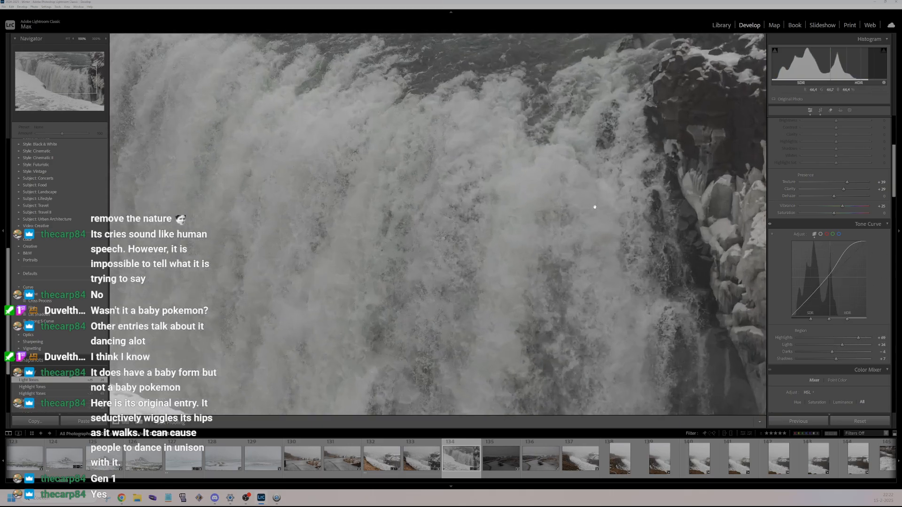
pyautogui.moveTo(677, 197); pyautogui.dragTo(456, 208)
pyautogui.moveTo(512, 217); pyautogui.dragTo(411, 121)
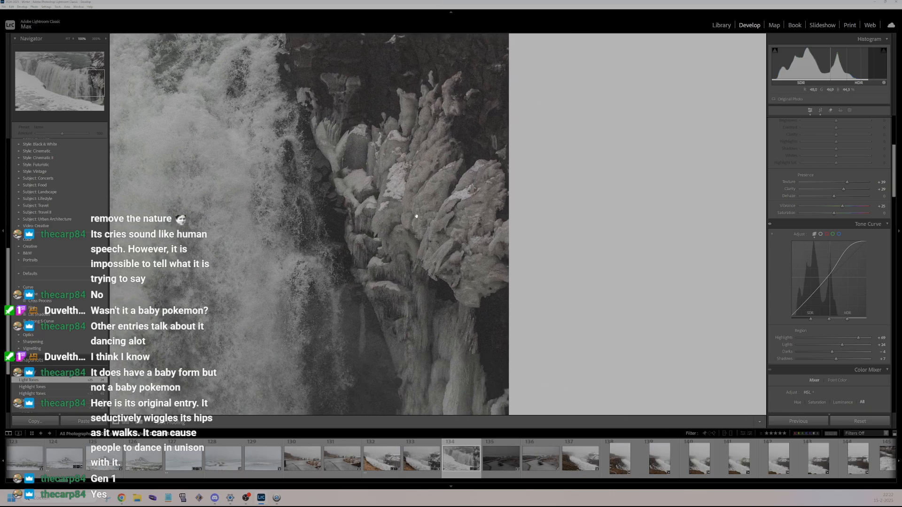
pyautogui.moveTo(464, 239); pyautogui.dragTo(374, 239)
pyautogui.moveTo(382, 124); pyautogui.dragTo(383, 234)
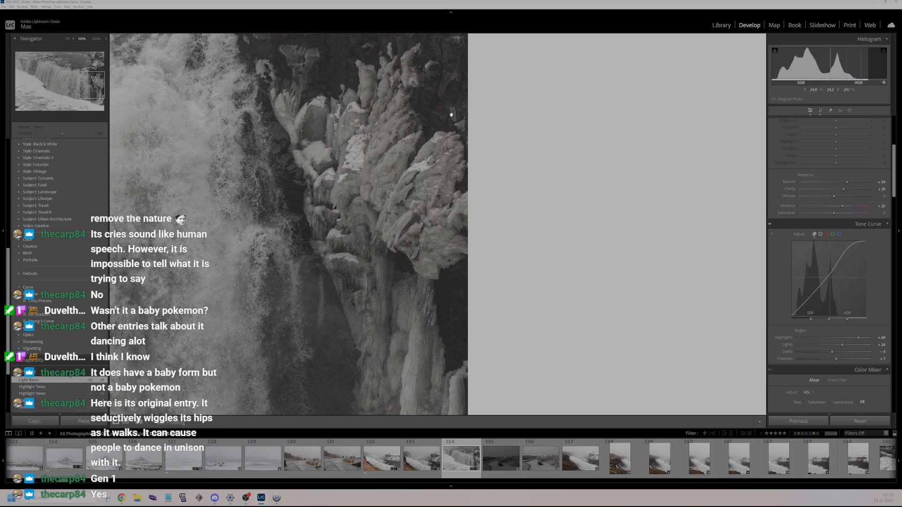
pyautogui.moveTo(448, 119); pyautogui.dragTo(448, 345)
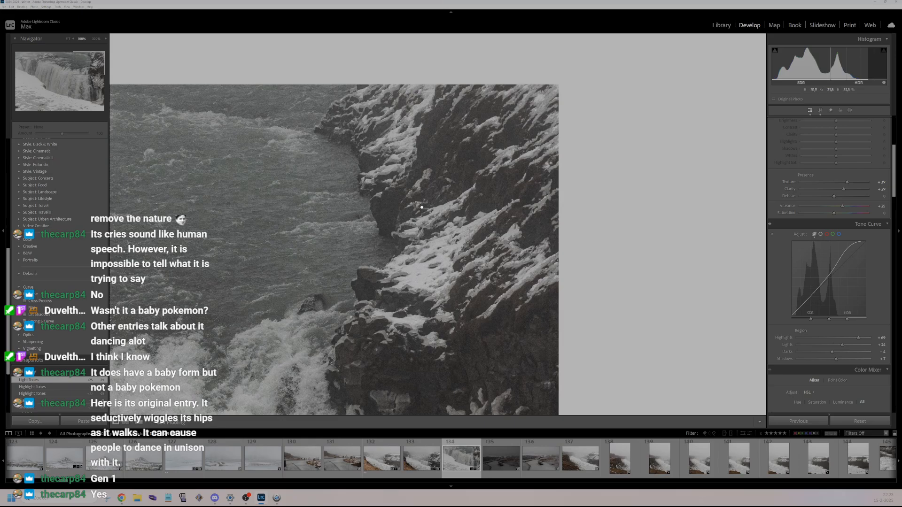
pyautogui.click(422, 208)
pyautogui.press('2')
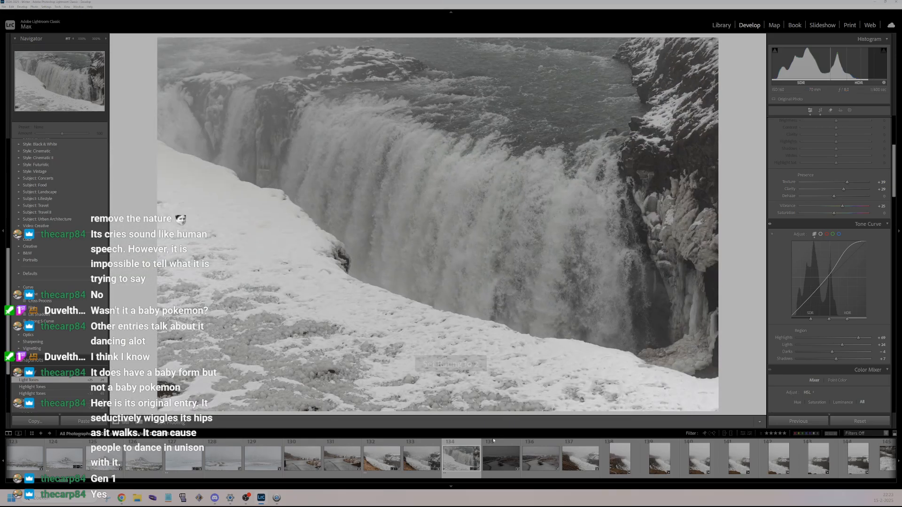
# - Set bench photo 136's Highlights to about +27, Shadows +53, Whites +49 and Blacks +50
pyautogui.click(492, 463)
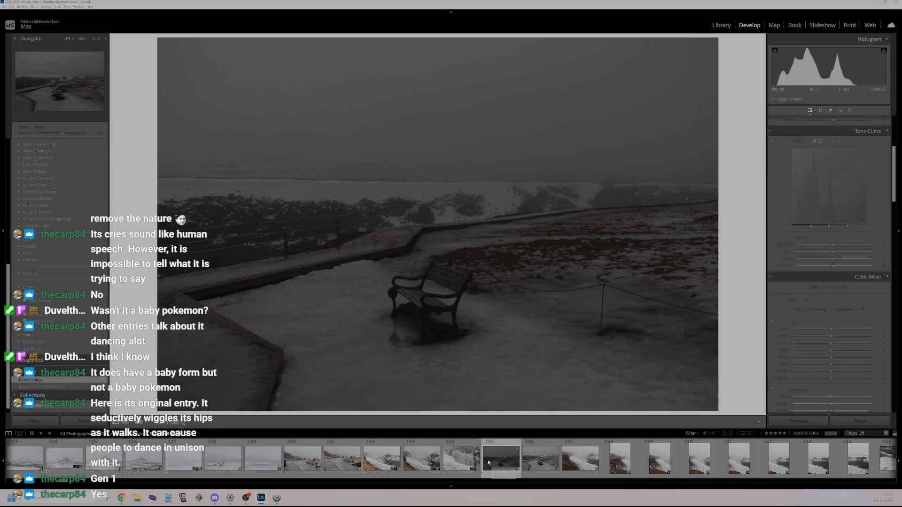
pyautogui.click(539, 466)
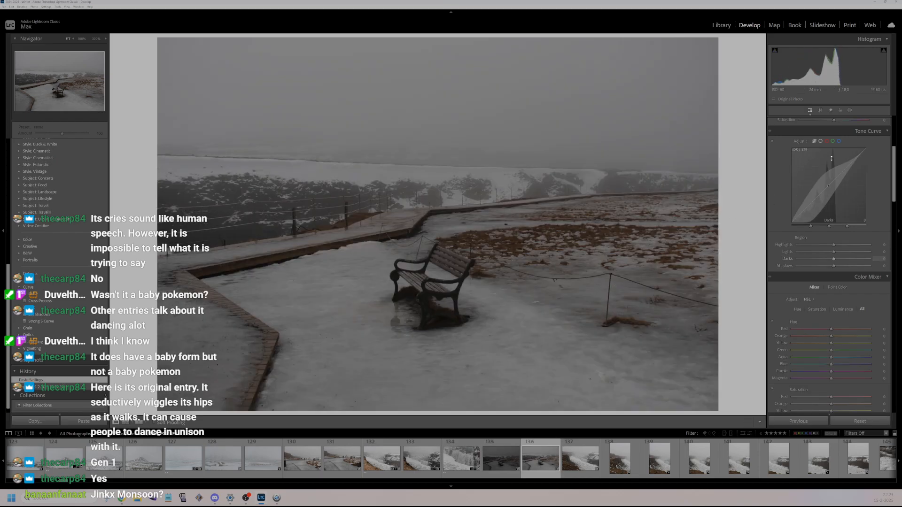
pyautogui.scroll(5, 830, 198)
pyautogui.click(851, 220)
pyautogui.moveTo(852, 219); pyautogui.dragTo(852, 219)
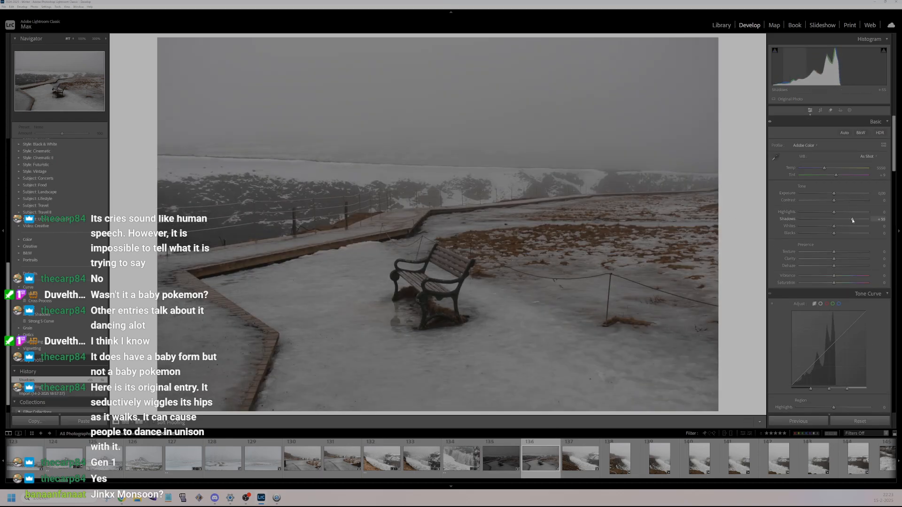
pyautogui.click(850, 226)
pyautogui.click(851, 233)
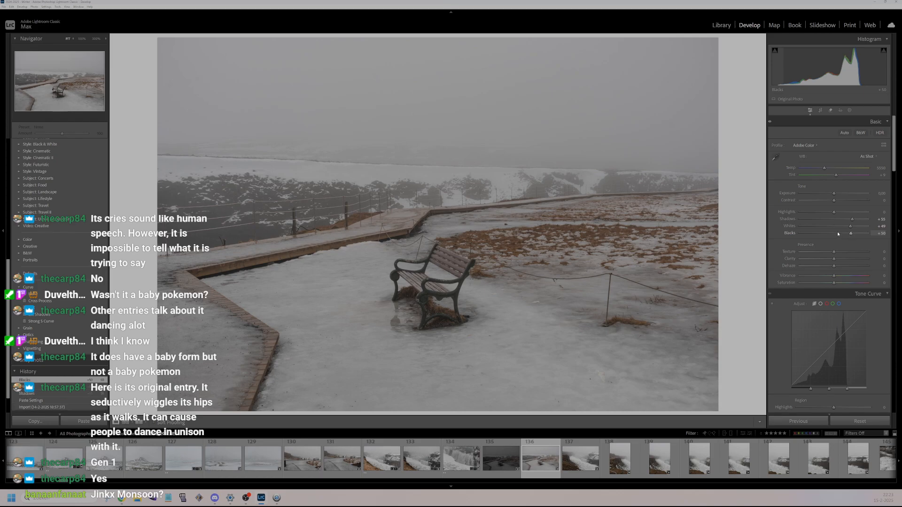
pyautogui.click(844, 212)
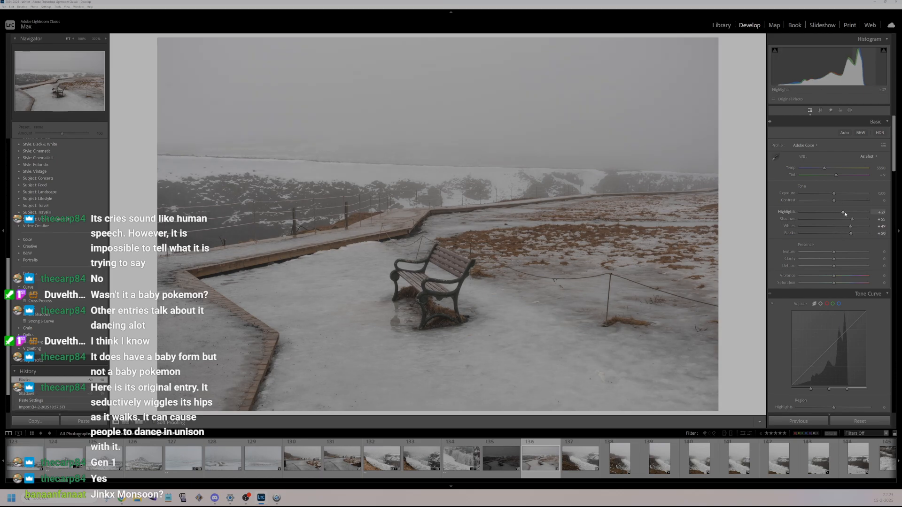
# - Set bench photo 136's Vibrance to about +30, Clarity +34 and Texture +27, and enable HDR with Exposure about +0.53
pyautogui.click(844, 276)
pyautogui.click(845, 259)
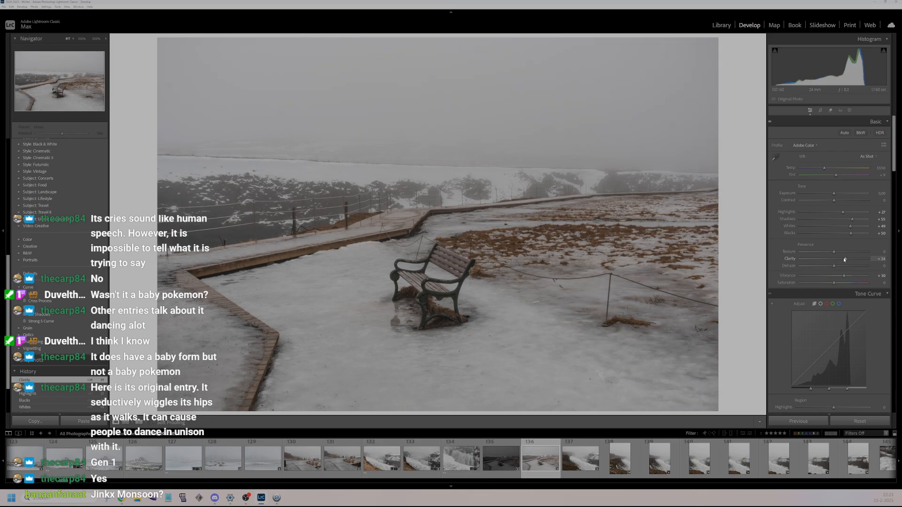
pyautogui.click(843, 252)
pyautogui.click(880, 133)
pyautogui.click(840, 193)
# - Adjust the tone curve's Highlights, Lights, Darks and Shadows for bench photo 136
pyautogui.scroll(-5, 836, 244)
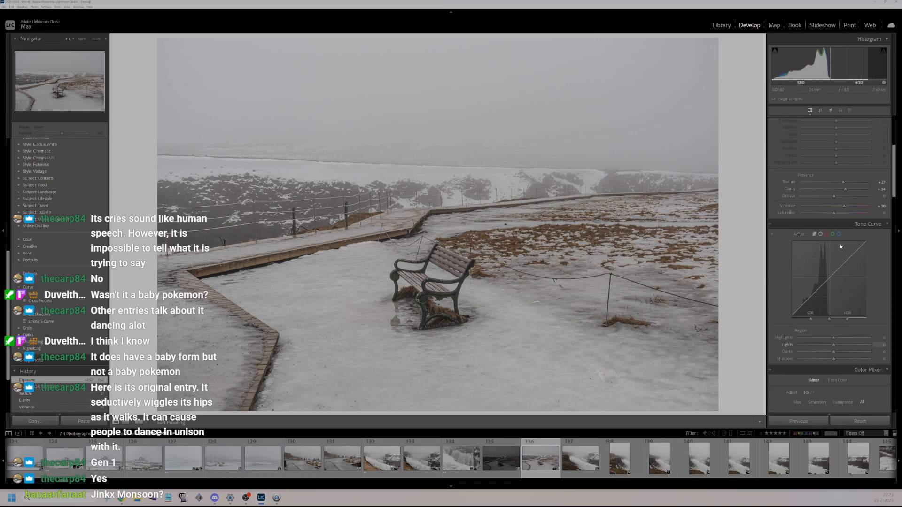
pyautogui.scroll(-4, 837, 245)
pyautogui.moveTo(834, 256); pyautogui.dragTo(851, 263)
pyautogui.click(860, 264)
pyautogui.moveTo(853, 271); pyautogui.dragTo(828, 278)
# - Compare bench photo 136 with HDR off and on, keep HDR enabled and rate the photo two stars
pyautogui.scroll(5, 825, 262)
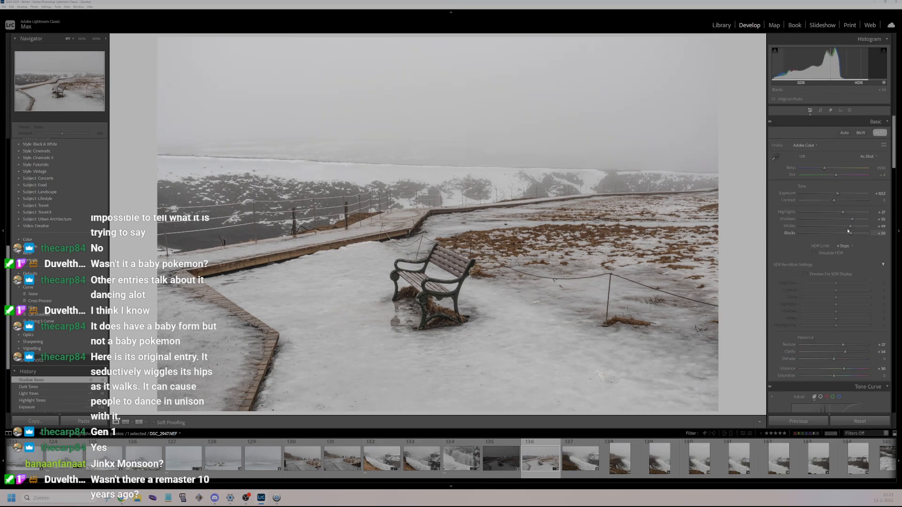
pyautogui.click(883, 133)
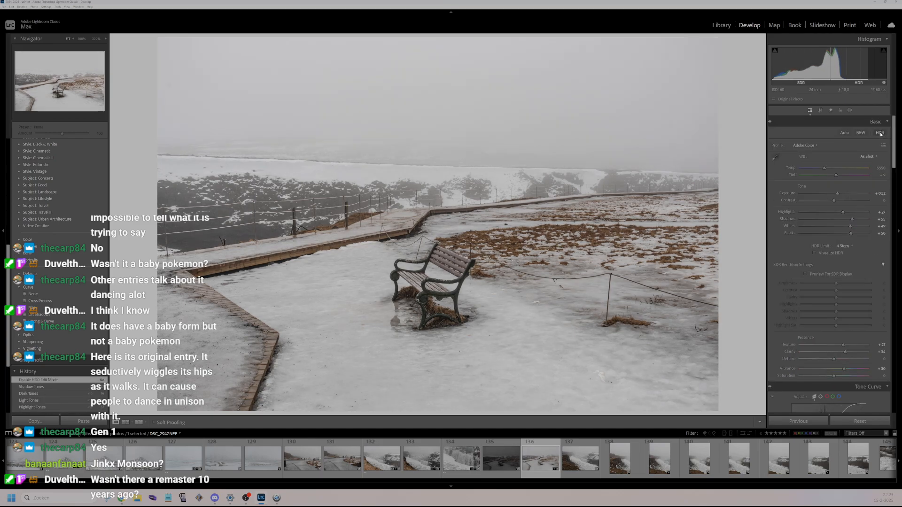
pyautogui.click(880, 134)
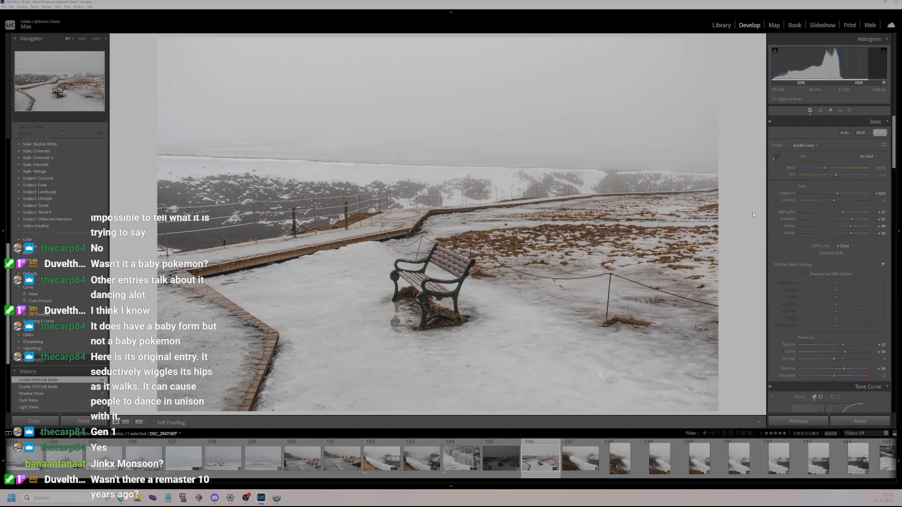
pyautogui.press('2')
# - Synchronize the settings of waterfall photo 132 to waterfall photo 137
pyautogui.click(579, 465)
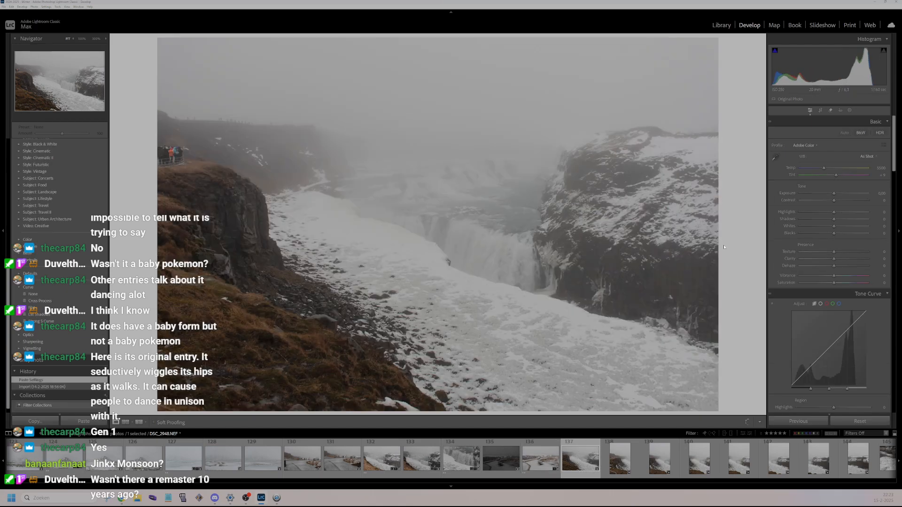
pyautogui.press('Left')
pyautogui.press('Left')
pyautogui.press('Left')
pyautogui.press('Left')
pyautogui.press('Left')
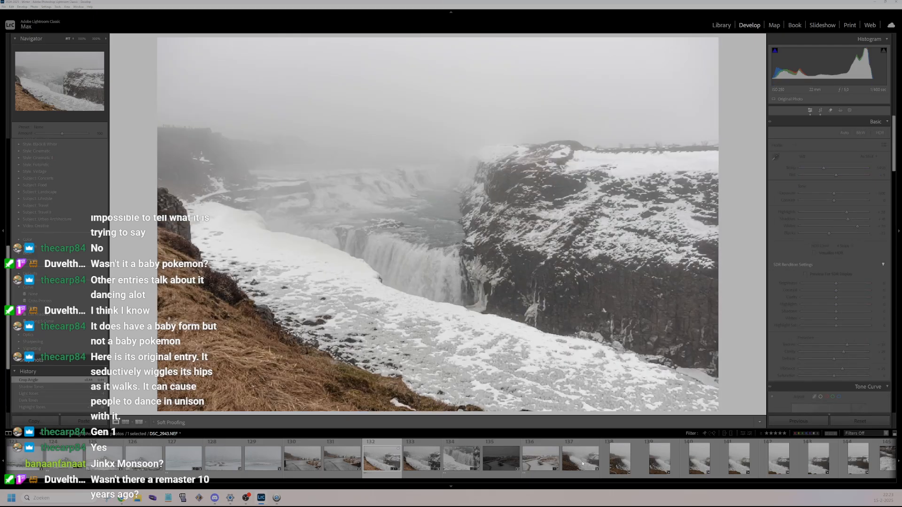
pyautogui.keyDown('shift'); pyautogui.click(583, 464); pyautogui.keyUp('shift')
pyautogui.click(801, 422)
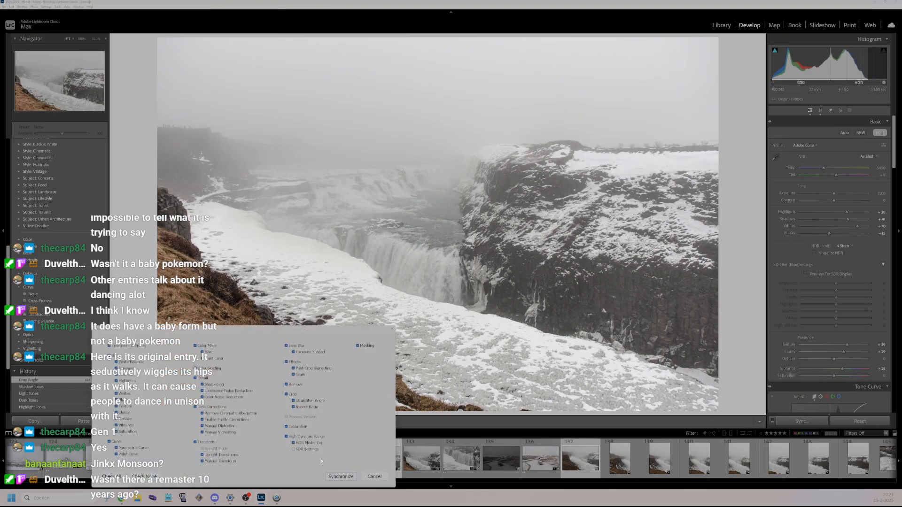
pyautogui.click(342, 477)
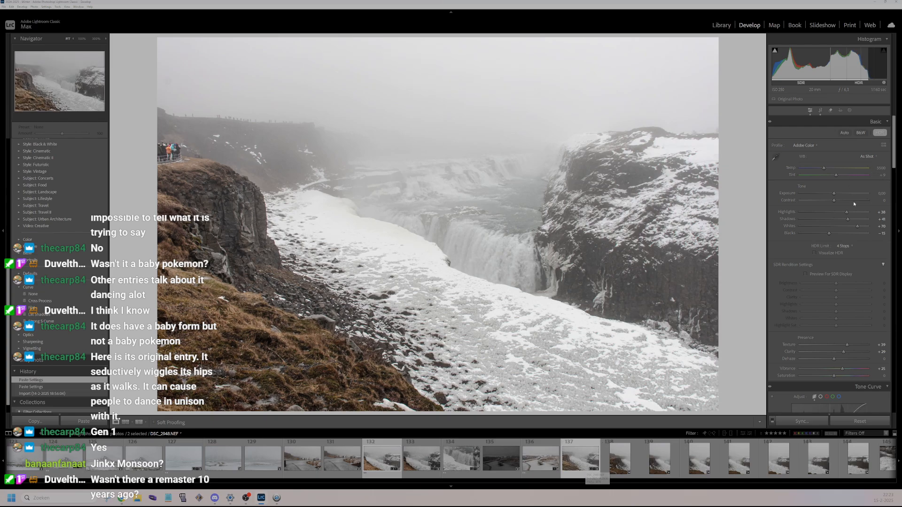
# - Set photo 137's Highlights to about -8, Dehaze +17 and tone curve Highlights +16, and check the waterfall and distant cliff at 100%
pyautogui.moveTo(847, 212); pyautogui.dragTo(833, 214)
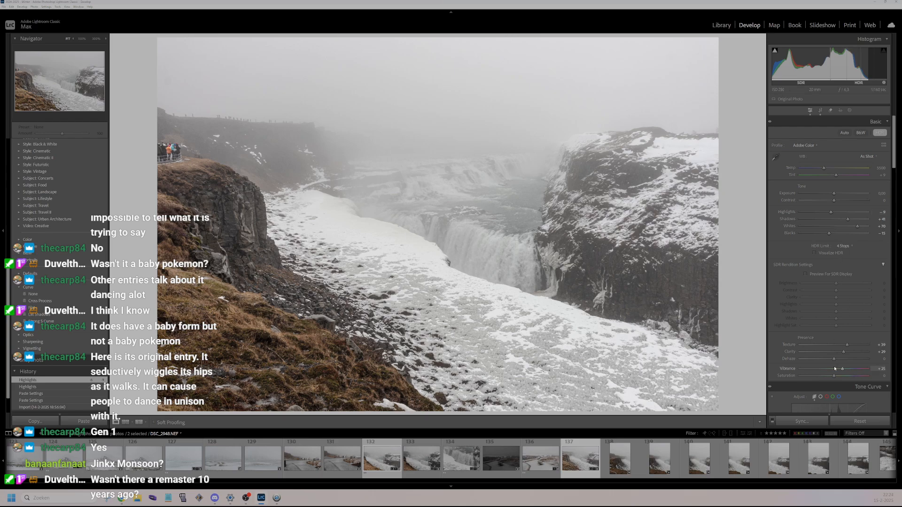
pyautogui.moveTo(834, 359); pyautogui.dragTo(839, 357)
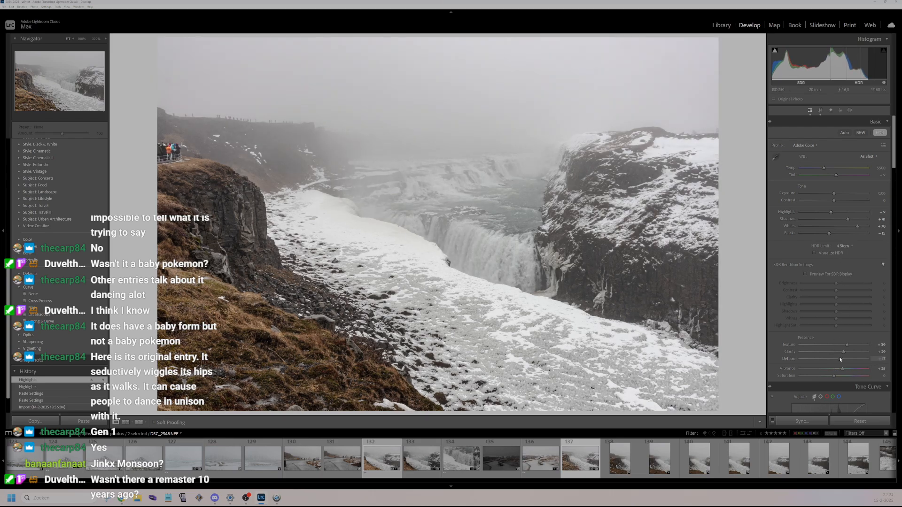
pyautogui.moveTo(832, 213); pyautogui.dragTo(833, 215)
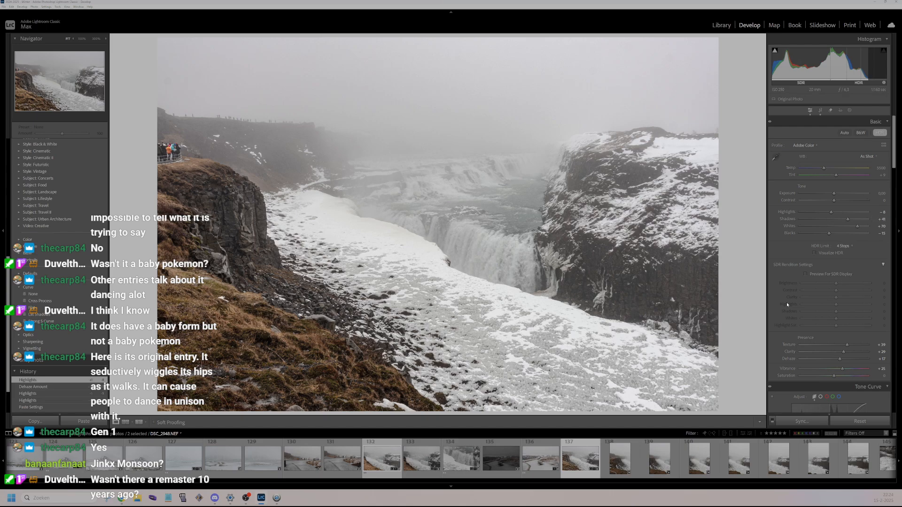
pyautogui.scroll(-5, 838, 311)
pyautogui.moveTo(831, 337); pyautogui.dragTo(840, 338)
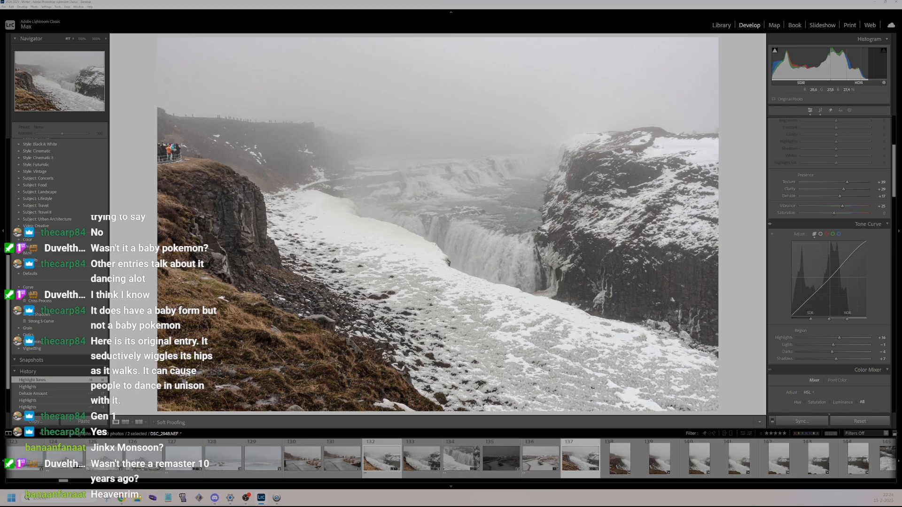
pyautogui.click(518, 270)
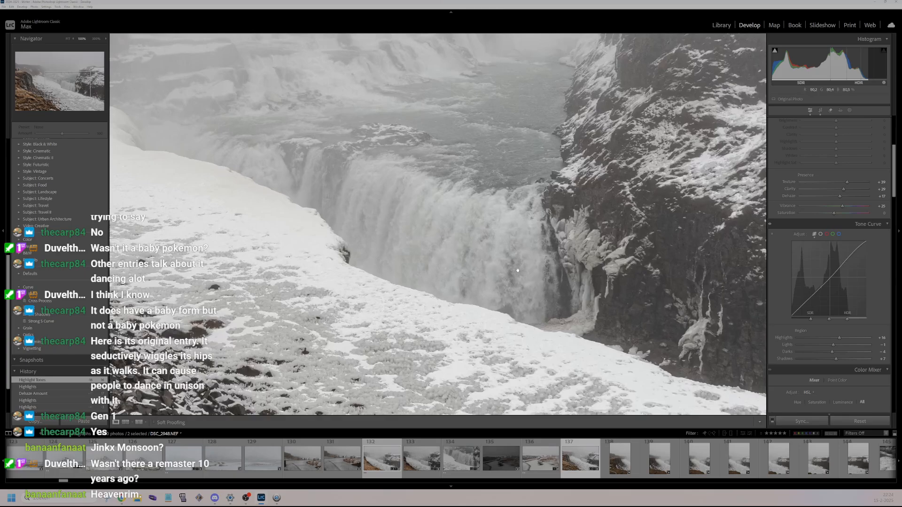
pyautogui.moveTo(419, 240); pyautogui.dragTo(549, 308)
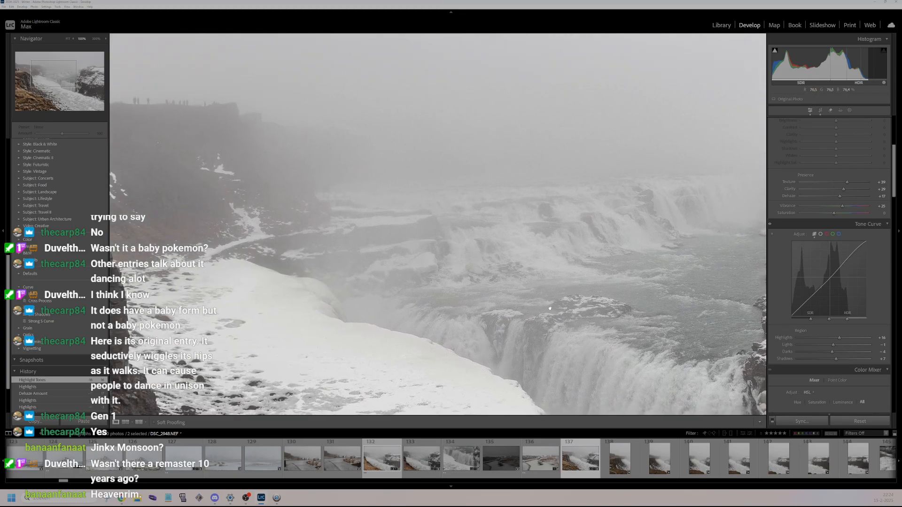
pyautogui.moveTo(167, 120); pyautogui.dragTo(289, 187)
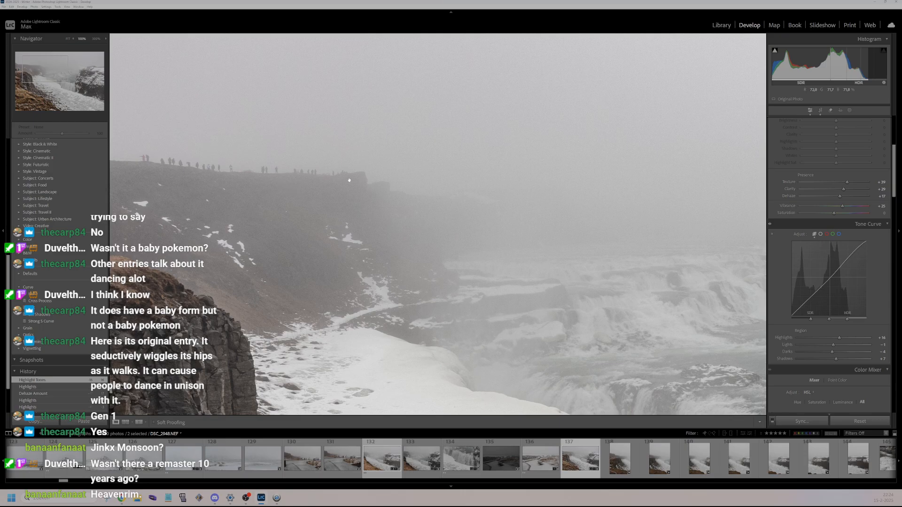
pyautogui.moveTo(341, 175); pyautogui.dragTo(178, 84)
pyautogui.moveTo(423, 211); pyautogui.dragTo(551, 319)
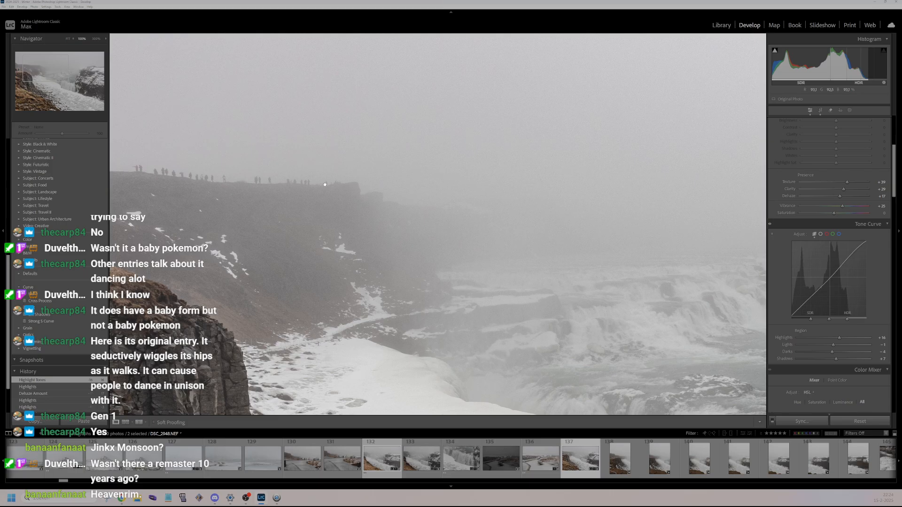
pyautogui.click(361, 207)
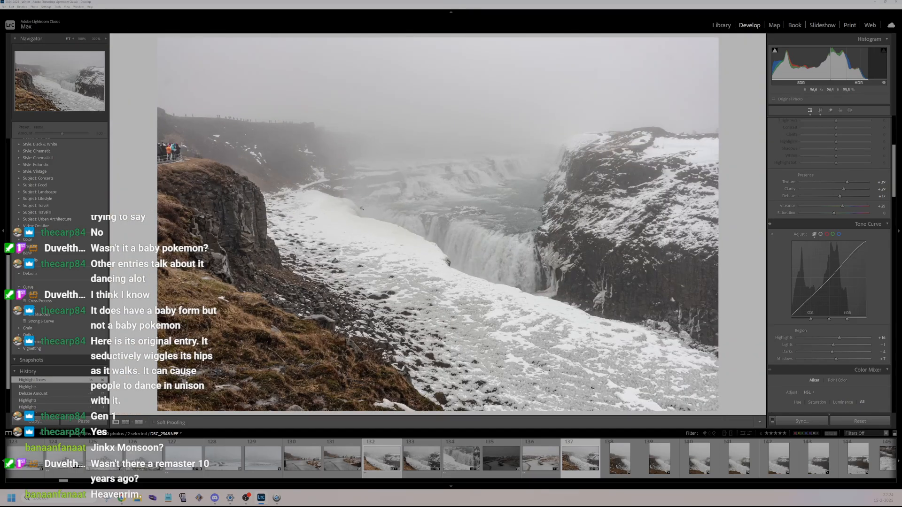
# - Merge the seven portrait cliff photos 138 to 144 into a panorama with Spherical projection and Auto Crop
pyautogui.scroll(-3, 323, 458)
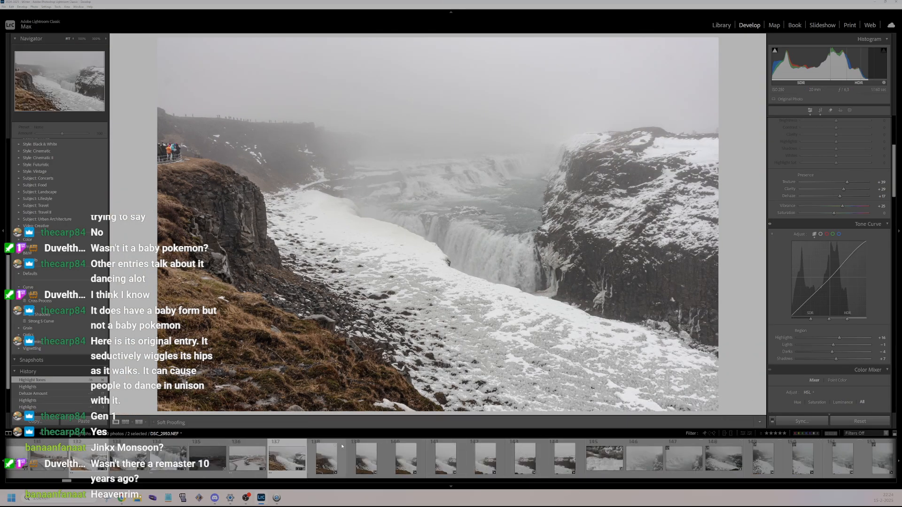
pyautogui.click(323, 459)
pyautogui.click(567, 468)
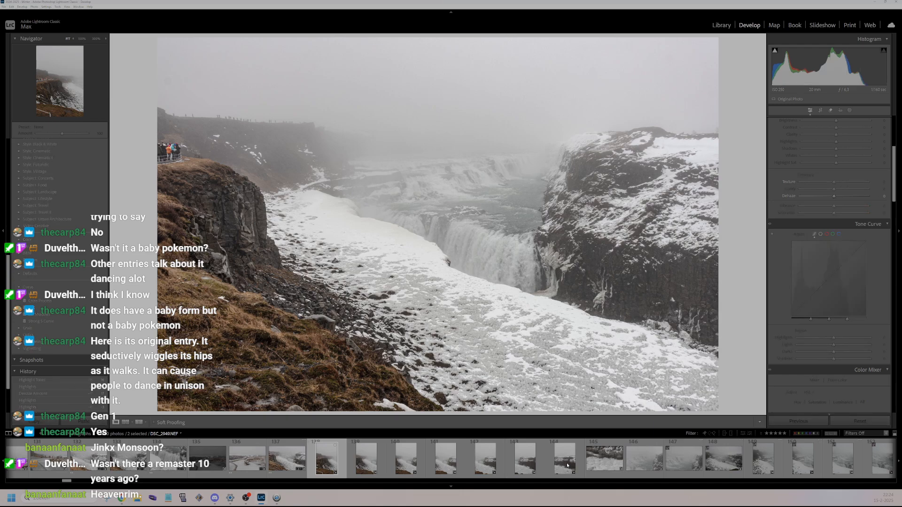
pyautogui.keyDown('shift'); pyautogui.click(567, 463); pyautogui.keyUp('shift')
pyautogui.rightClick(567, 464)
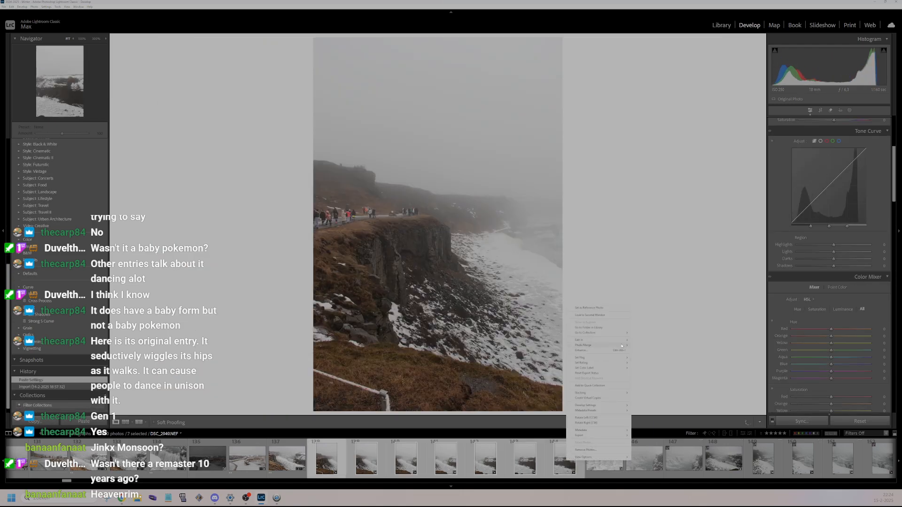
pyautogui.click(647, 350)
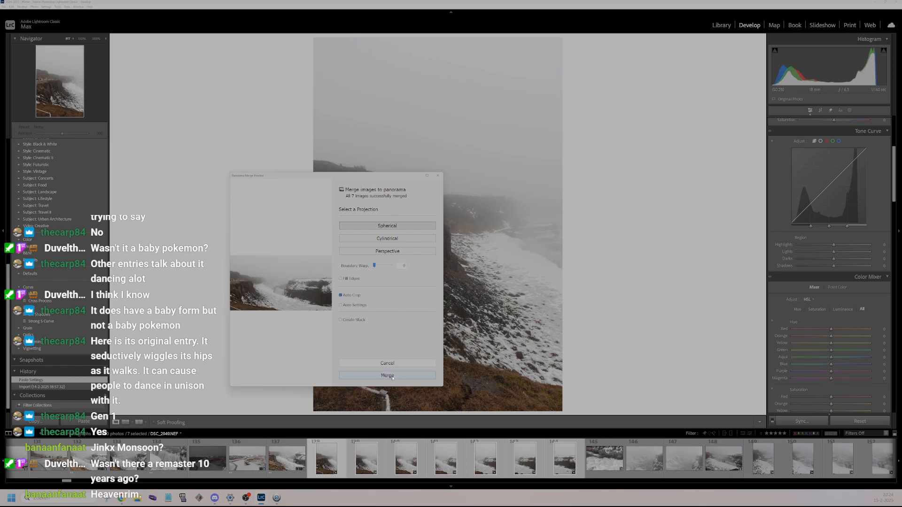
pyautogui.click(387, 376)
# - Give the seven source photos of the cliff panorama a yellow color label
pyautogui.click(381, 450)
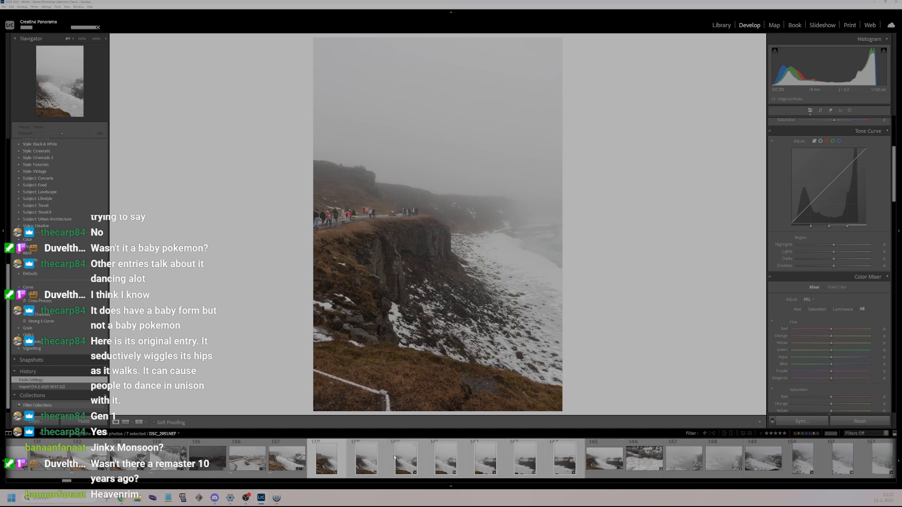
pyautogui.rightClick(478, 455)
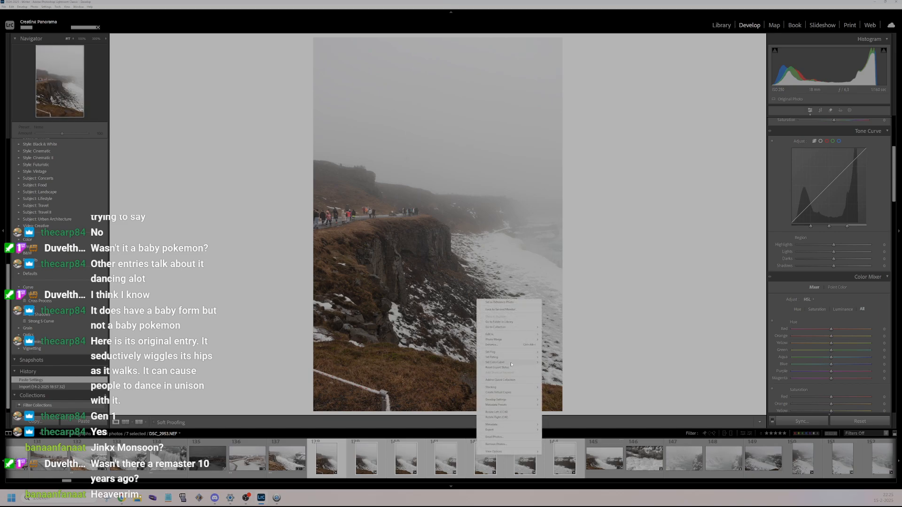
pyautogui.moveTo(519, 360)
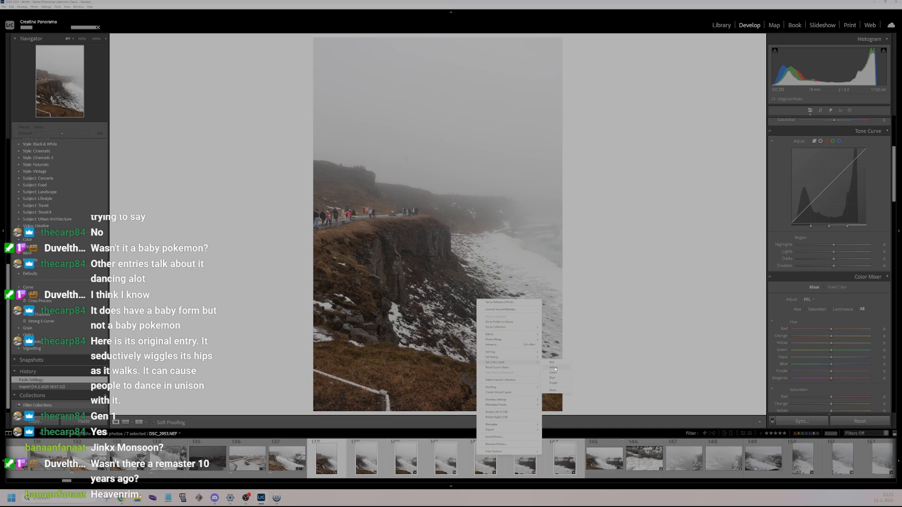
pyautogui.click(554, 368)
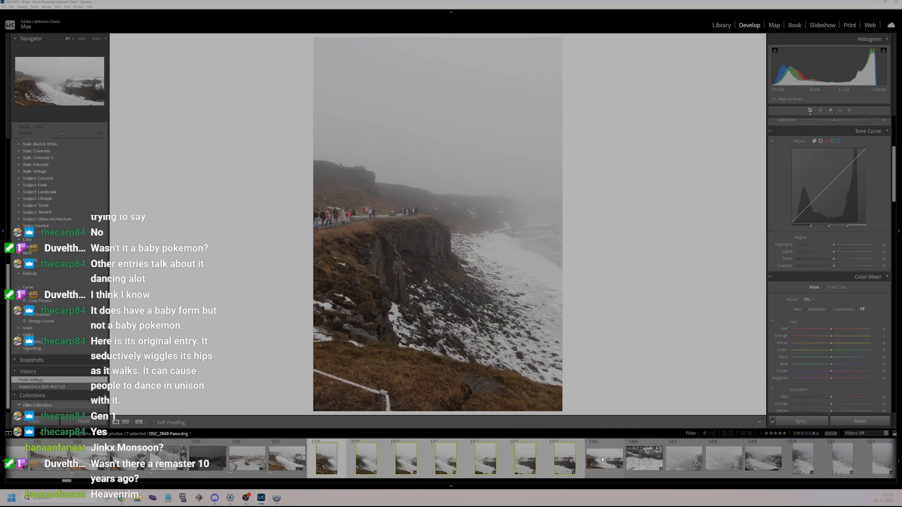
# - Enable HDR on the cliff panorama and set Highlights +50, Shadows +22, Whites +42 and Vibrance +40, adjusting Blacks, Texture, Clarity and Dehaze too
pyautogui.click(603, 460)
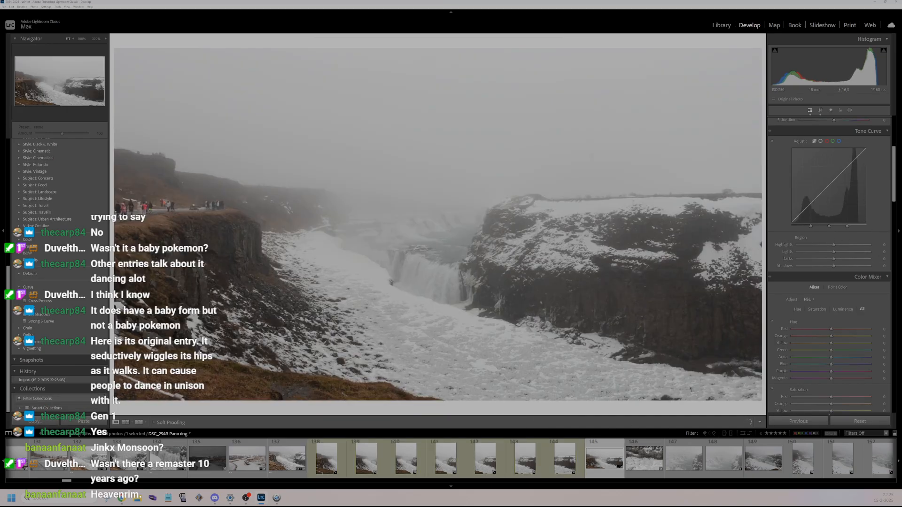
pyautogui.scroll(3, 840, 257)
pyautogui.moveTo(834, 273); pyautogui.dragTo(848, 274)
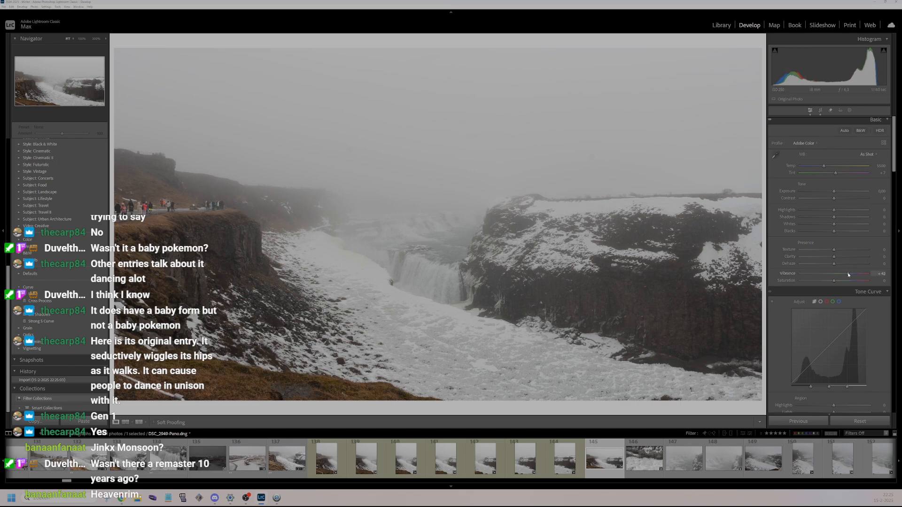
pyautogui.click(880, 130)
pyautogui.moveTo(835, 210); pyautogui.dragTo(831, 232)
pyautogui.moveTo(834, 349)
pyautogui.mouseDown()
pyautogui.moveTo(850, 343)
pyautogui.moveTo(843, 356)
pyautogui.mouseUp()
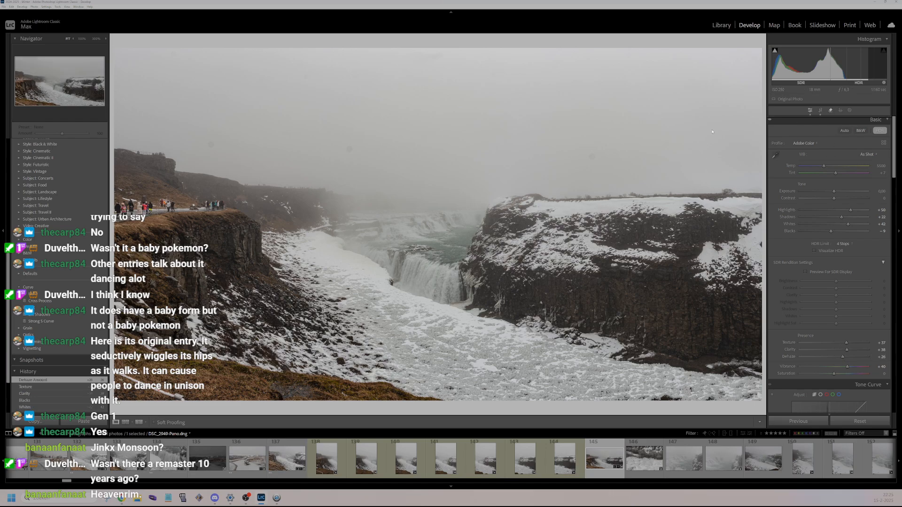
# - Clone out the four dark dust spots in the cliff panorama's sky
pyautogui.press('q')
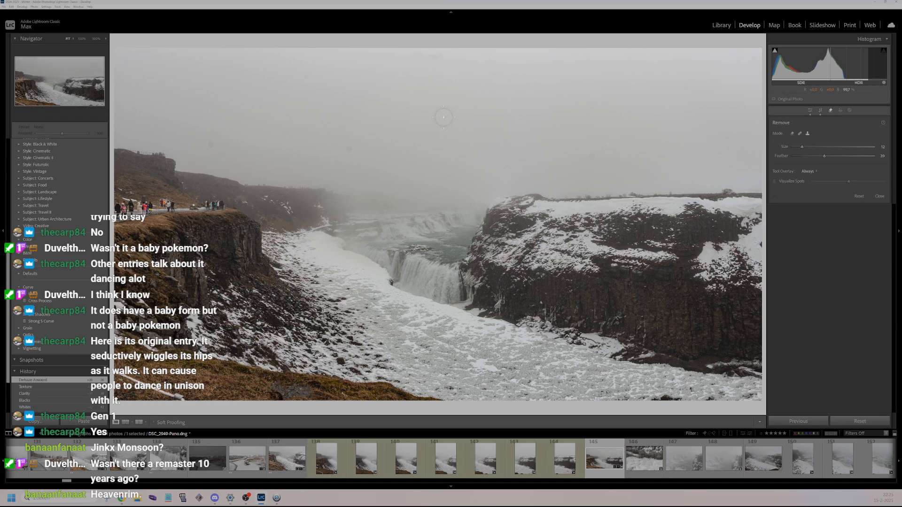
pyautogui.click(351, 150)
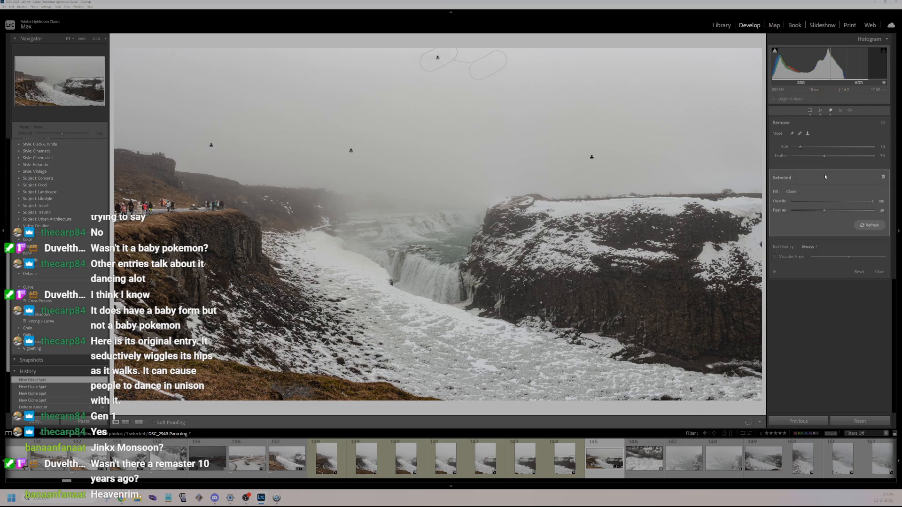
pyautogui.press('q')
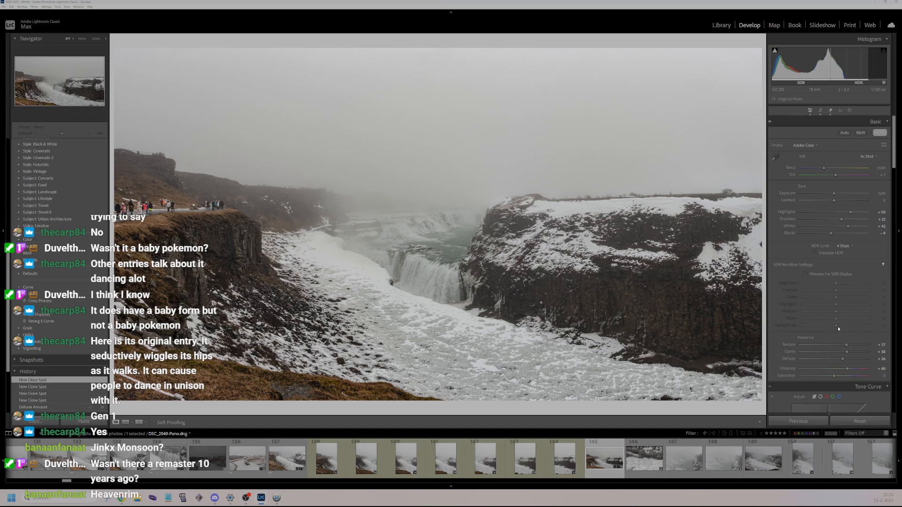
# - Set the cliff panorama's tone curve Highlights to +31, Lights +16 and Darks +12, adjust its Shadows and rate the photo two stars
pyautogui.scroll(-5, 840, 341)
pyautogui.moveTo(845, 341); pyautogui.dragTo(836, 366)
pyautogui.press('2')
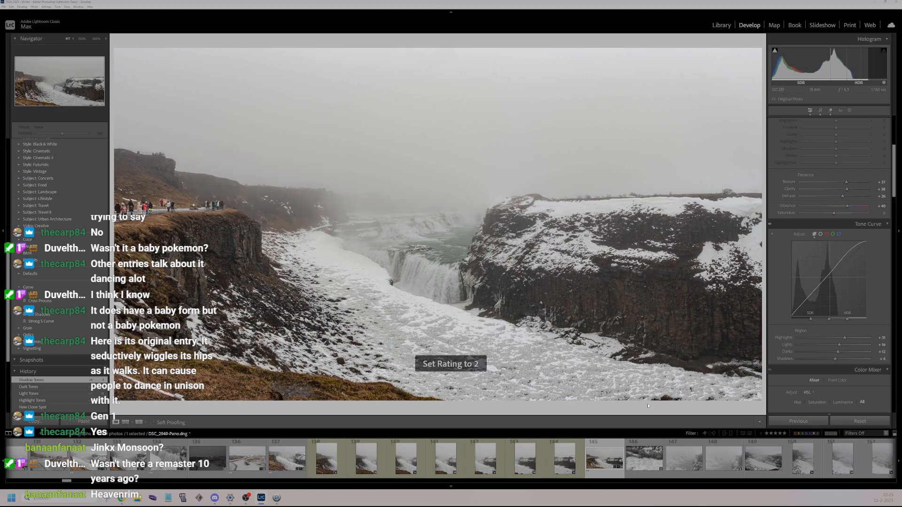
# - Browse past the remaining waterfall and mud pool photos, open steaming field photo 188 and enable HDR
pyautogui.scroll(-3, 598, 465)
pyautogui.scroll(-3, 423, 463)
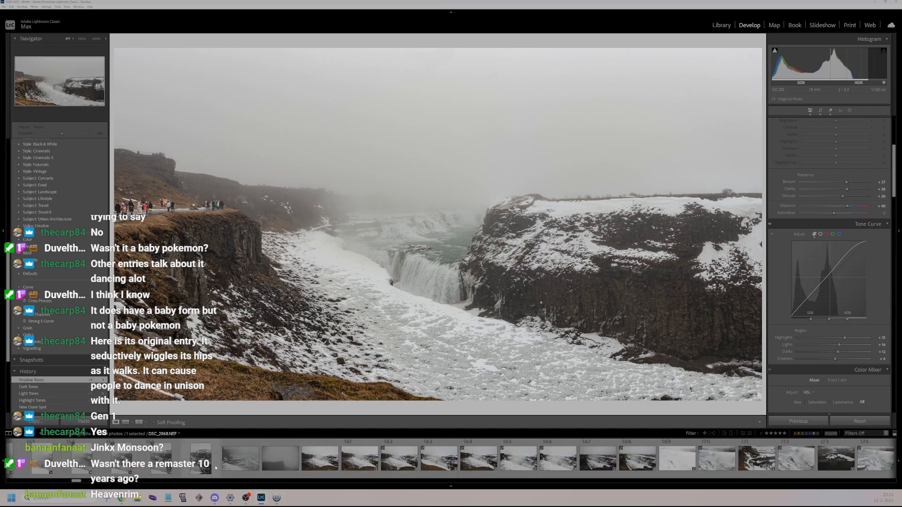
pyautogui.click(201, 457)
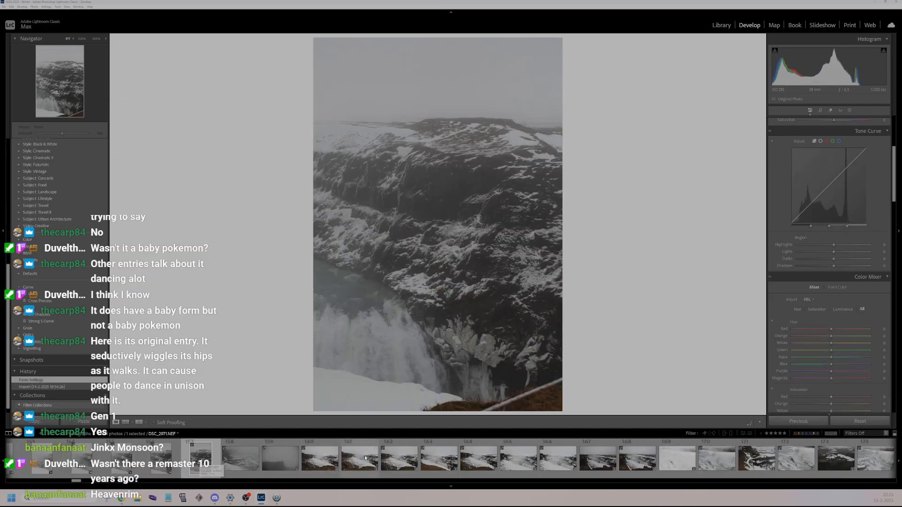
pyautogui.scroll(-4, 442, 465)
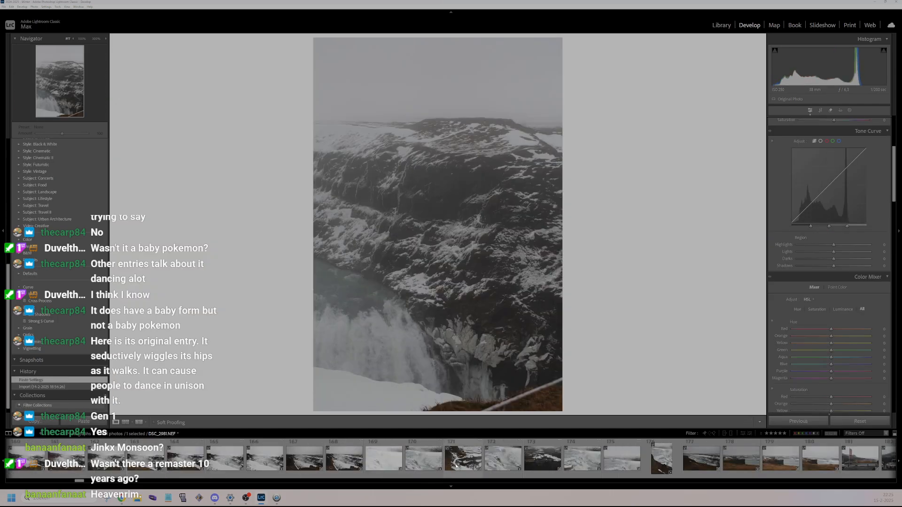
pyautogui.scroll(-2, 457, 465)
pyautogui.click(402, 458)
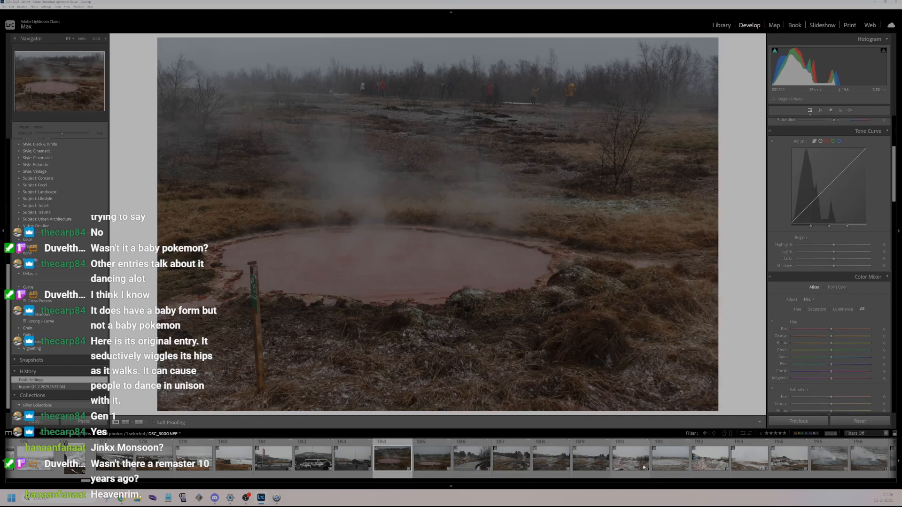
pyautogui.click(566, 462)
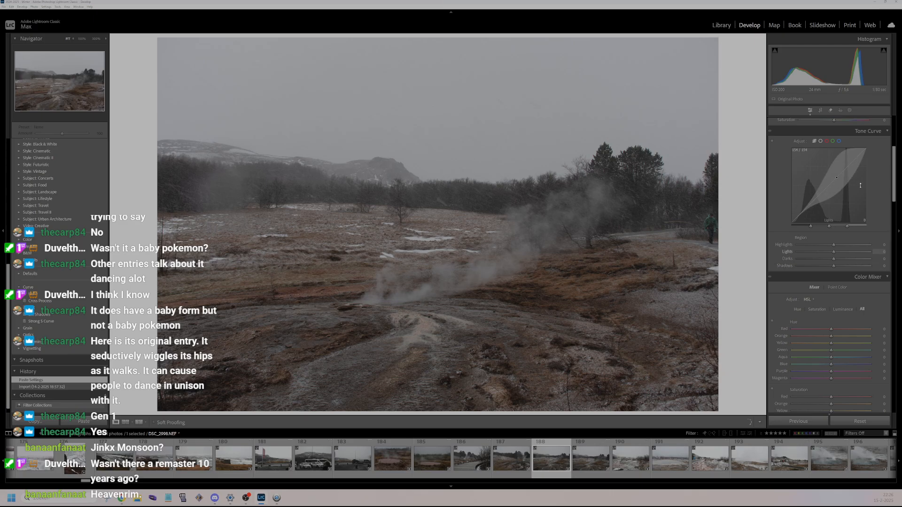
pyautogui.scroll(3, 876, 168)
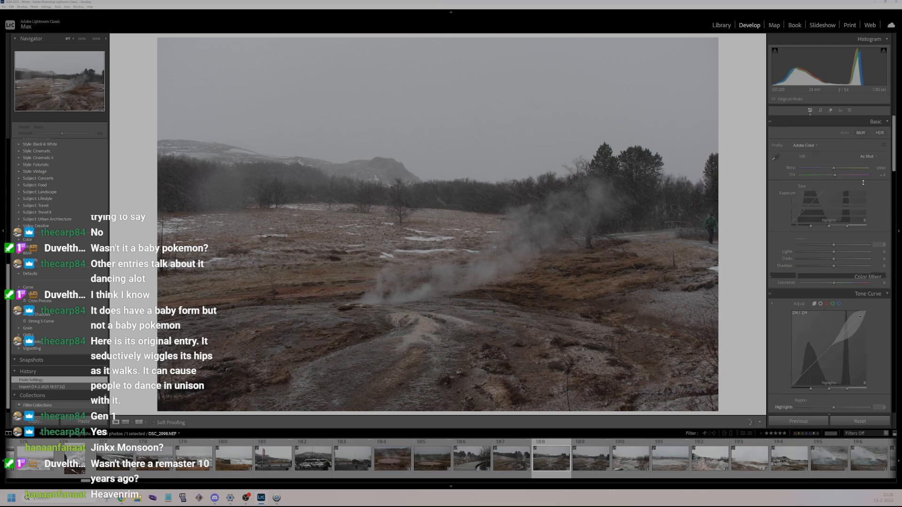
pyautogui.click(880, 132)
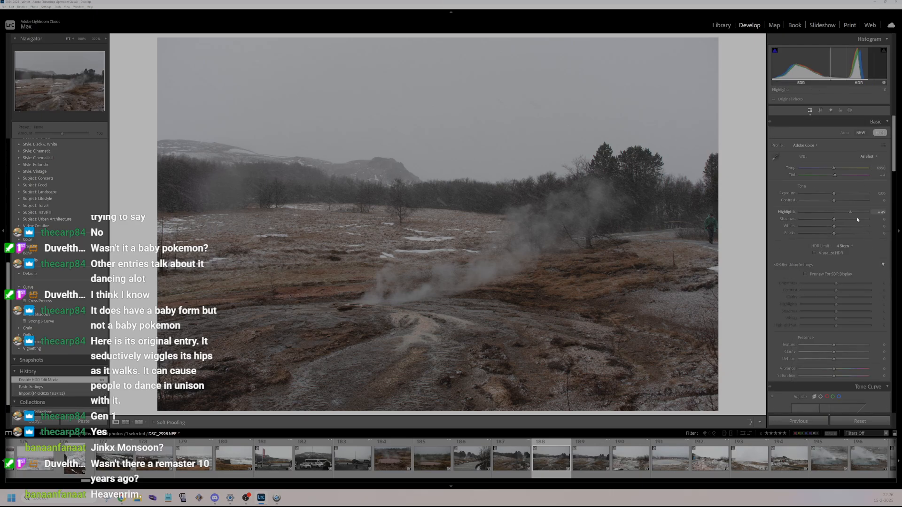
# - Set steaming field photo 188's Highlights to +57, Shadows +54, Whites +47 and Blacks about +38
pyautogui.click(853, 220)
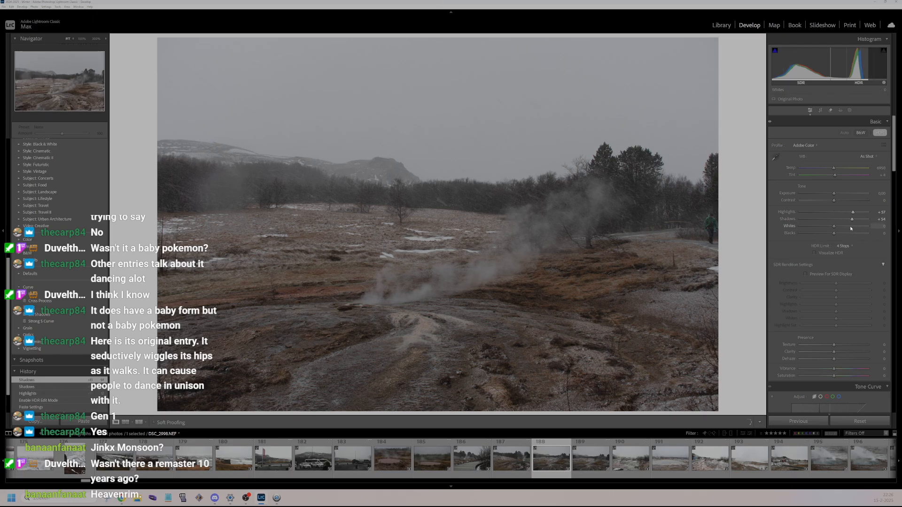
pyautogui.click(856, 228)
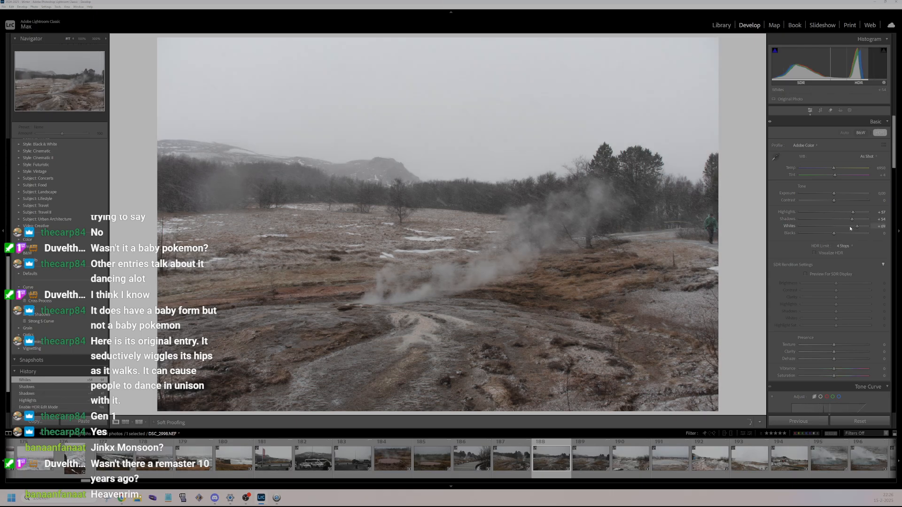
pyautogui.click(851, 228)
pyautogui.click(846, 233)
# - Set photo 188's Vibrance to about +35, Clarity +23 and Texture +20
pyautogui.click(844, 369)
pyautogui.click(848, 369)
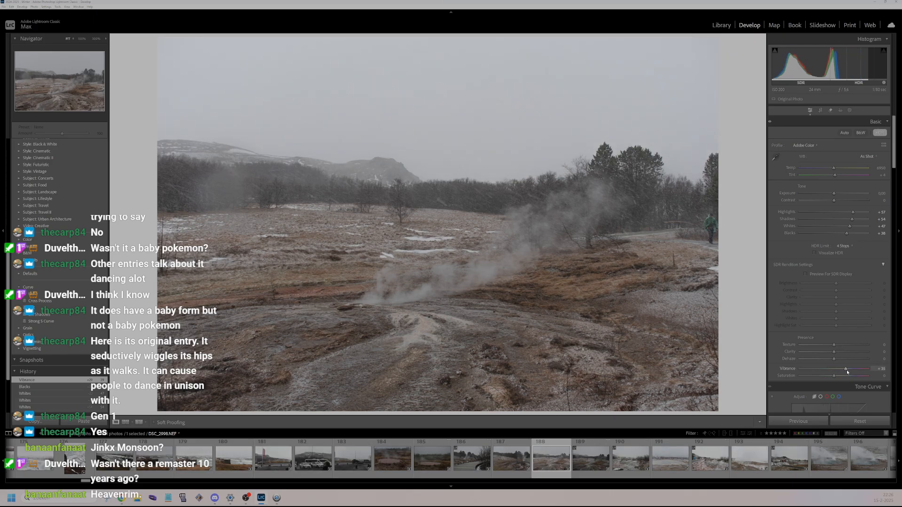
pyautogui.moveTo(835, 352); pyautogui.dragTo(840, 348)
pyautogui.click(845, 345)
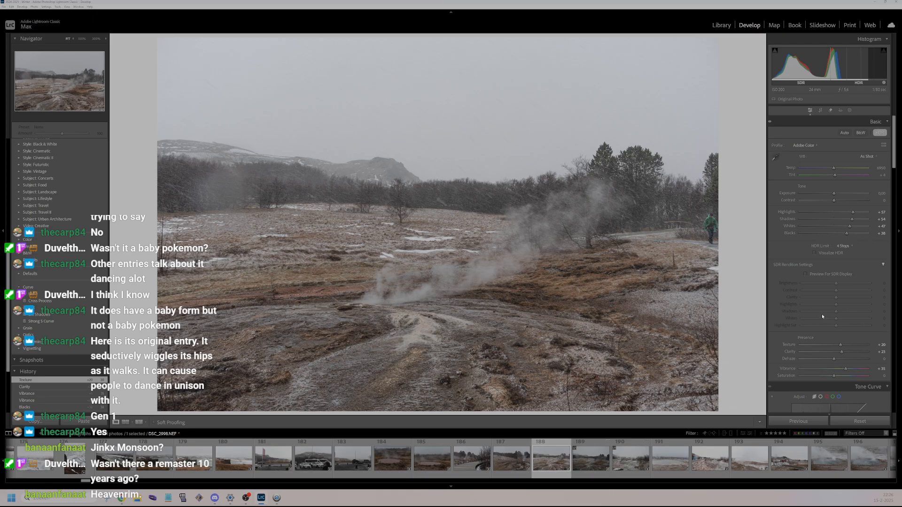
# - Set photo 188's tone curve Highlights to +27, Lights +34, Darks +2 and Shadows about -39, checking the steam and trees at 100%
pyautogui.scroll(-5, 822, 312)
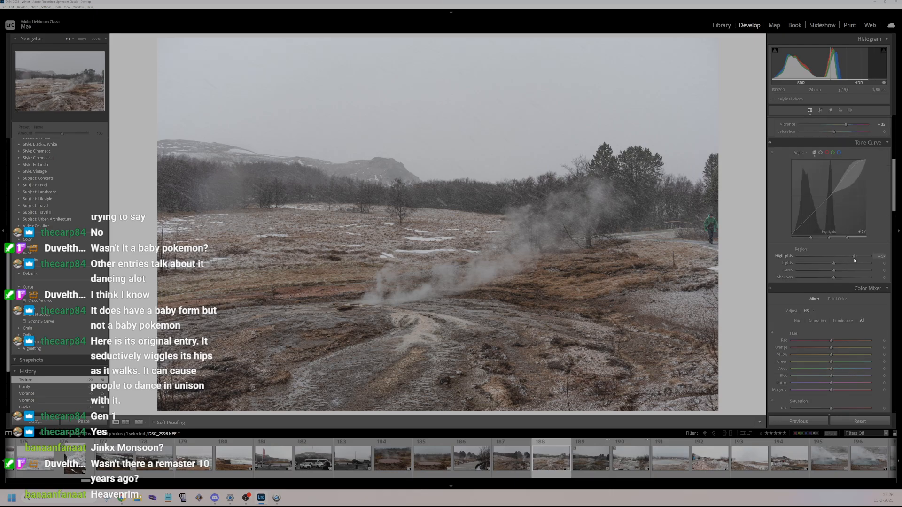
pyautogui.moveTo(845, 260); pyautogui.dragTo(847, 265)
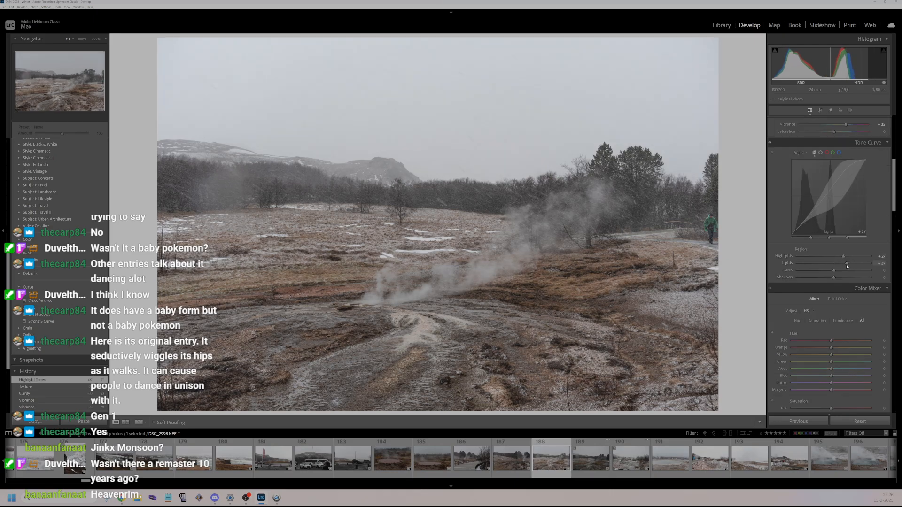
pyautogui.click(610, 198)
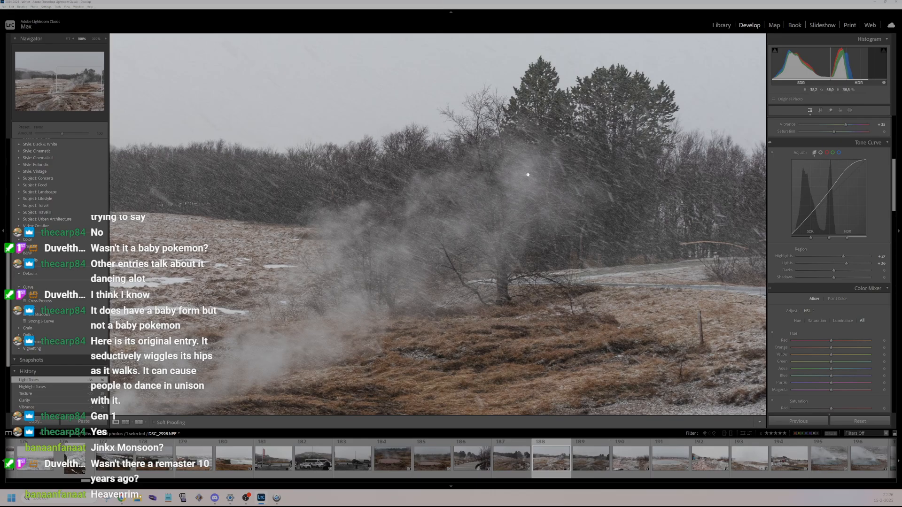
pyautogui.click(611, 173)
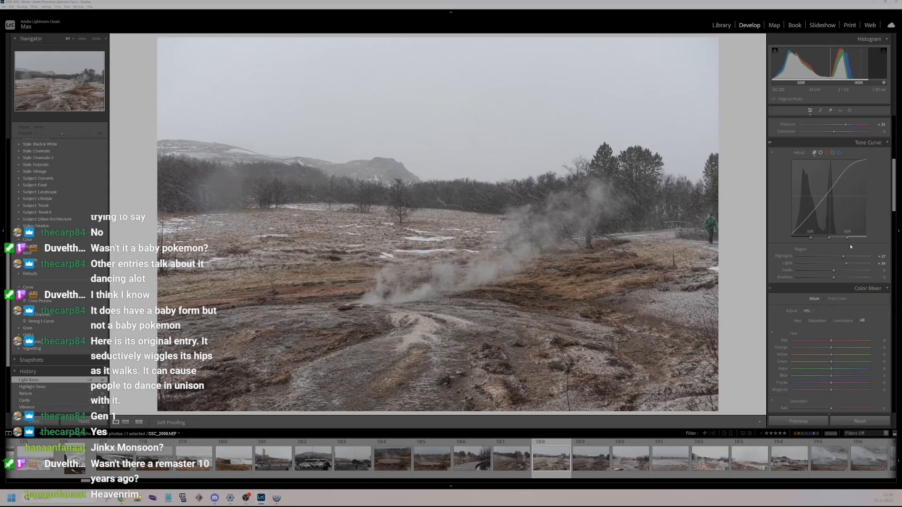
pyautogui.moveTo(834, 271); pyautogui.dragTo(835, 271)
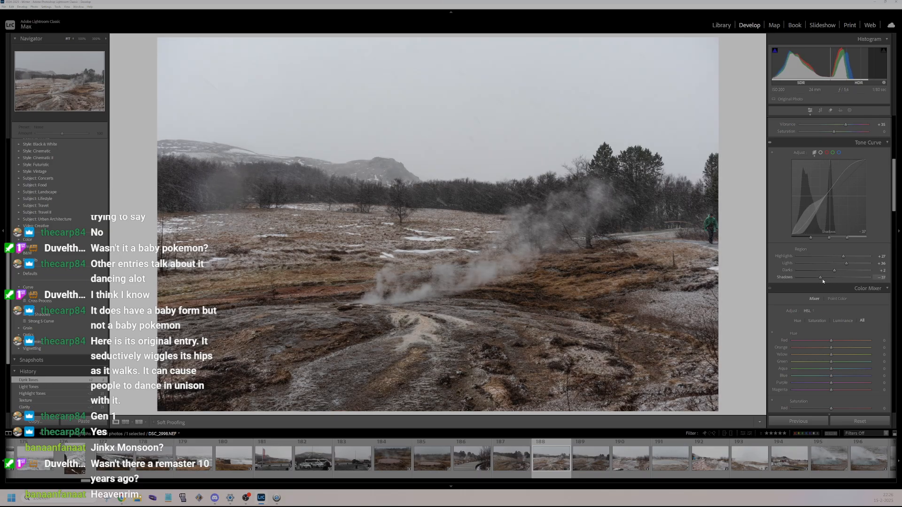
pyautogui.moveTo(823, 281); pyautogui.dragTo(822, 280)
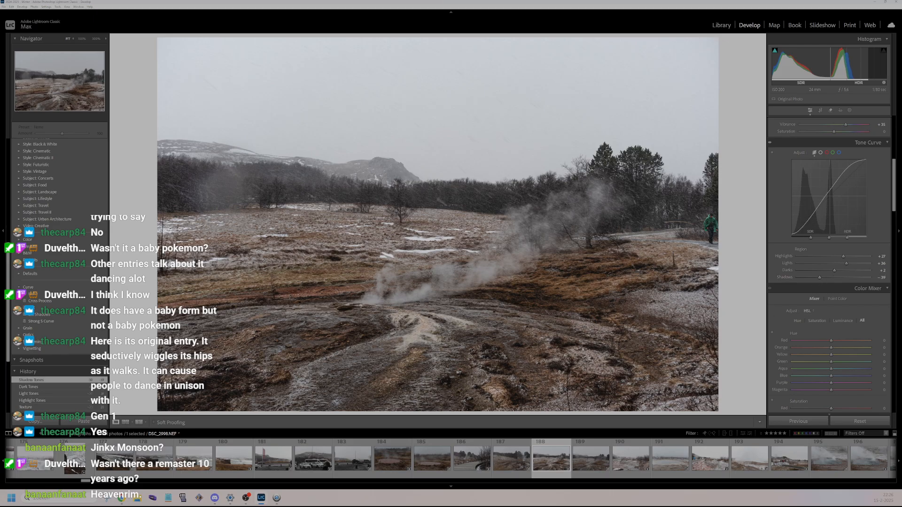
# - Readjust photo 188's Texture and check its lens correction settings
pyautogui.scroll(3, 817, 288)
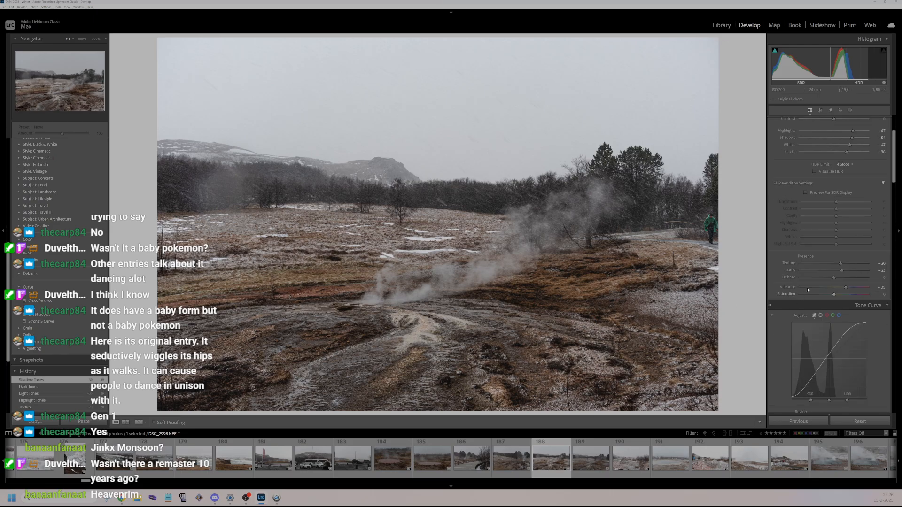
pyautogui.moveTo(846, 264); pyautogui.dragTo(840, 264)
pyautogui.scroll(2, 813, 262)
pyautogui.scroll(-10, 813, 263)
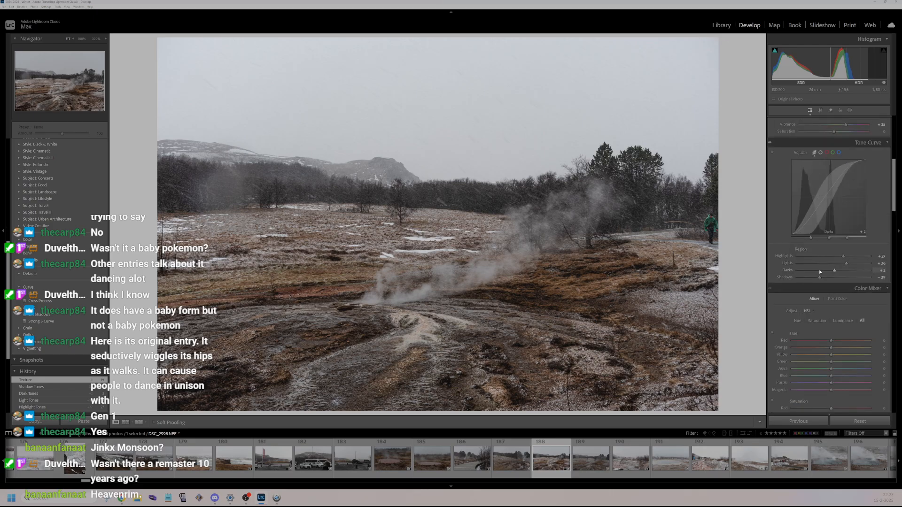
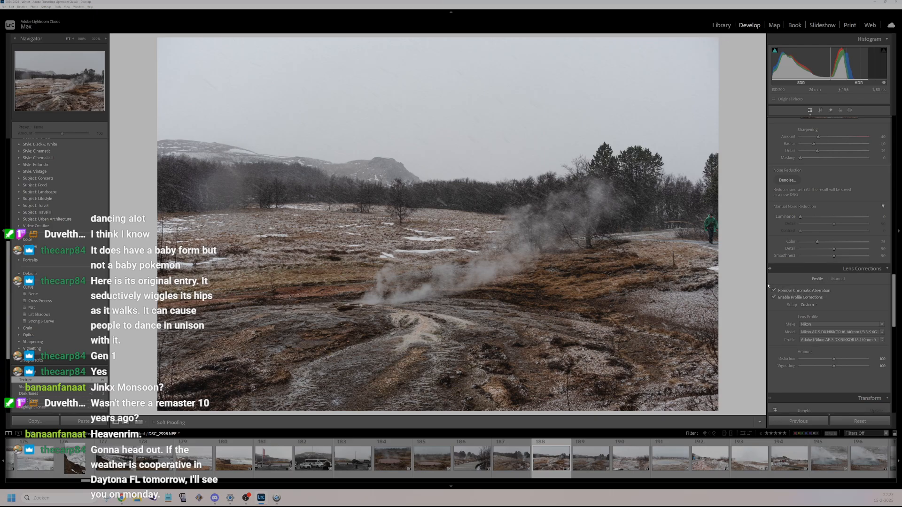
# - Set photo 188's calibration to Red Primary Hue about -29, Green Primary Hue -66 and Saturation +78, and rate it 2 stars
pyautogui.scroll(-5, 815, 305)
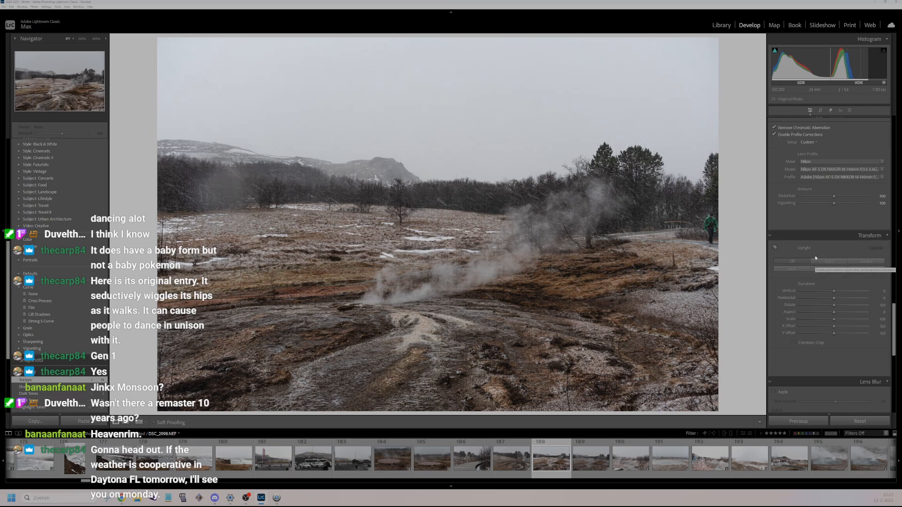
pyautogui.scroll(2, 820, 230)
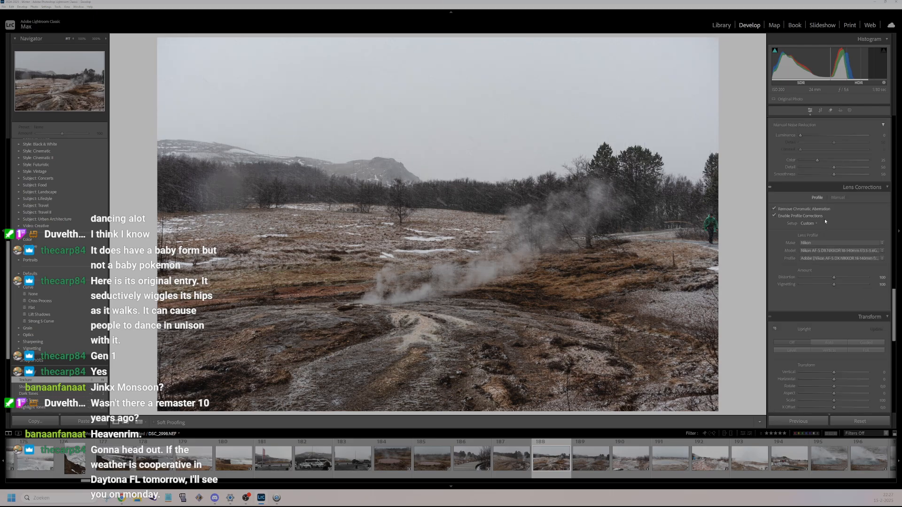
pyautogui.scroll(4, 825, 219)
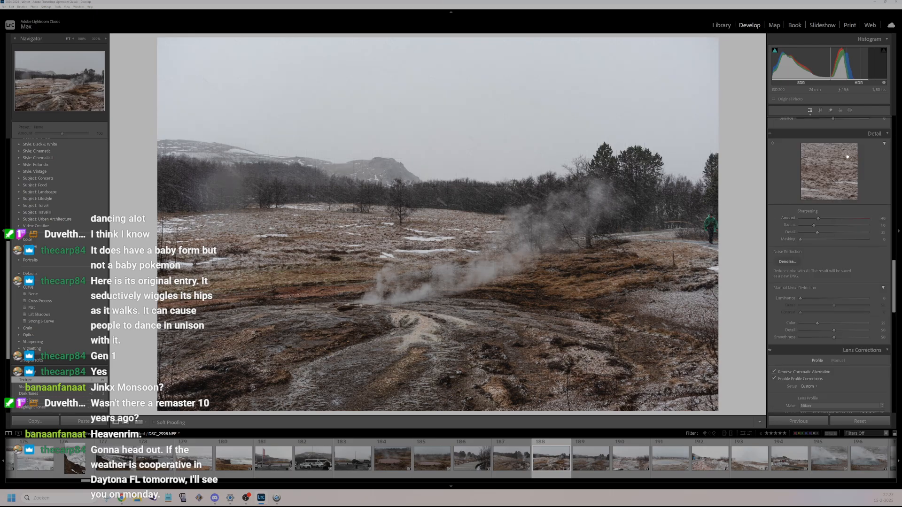
pyautogui.scroll(2, 813, 281)
pyautogui.scroll(4, 814, 284)
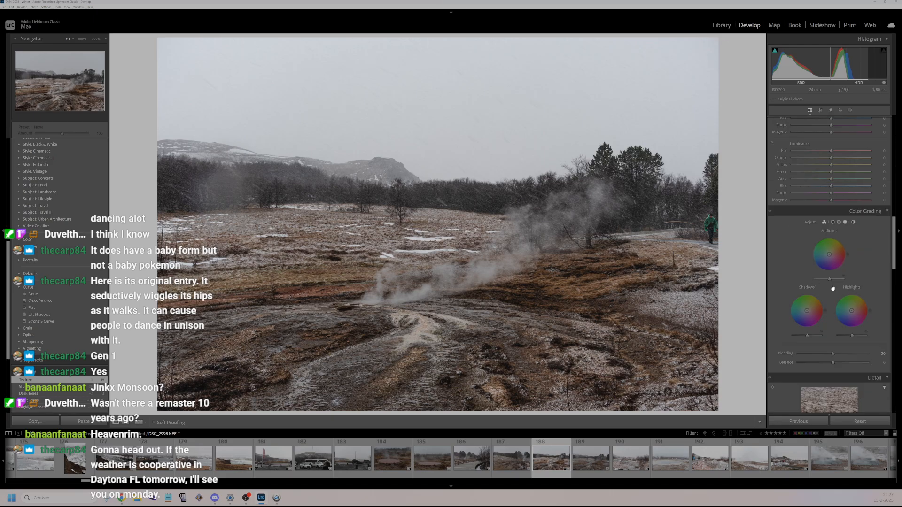
pyautogui.scroll(-15, 833, 288)
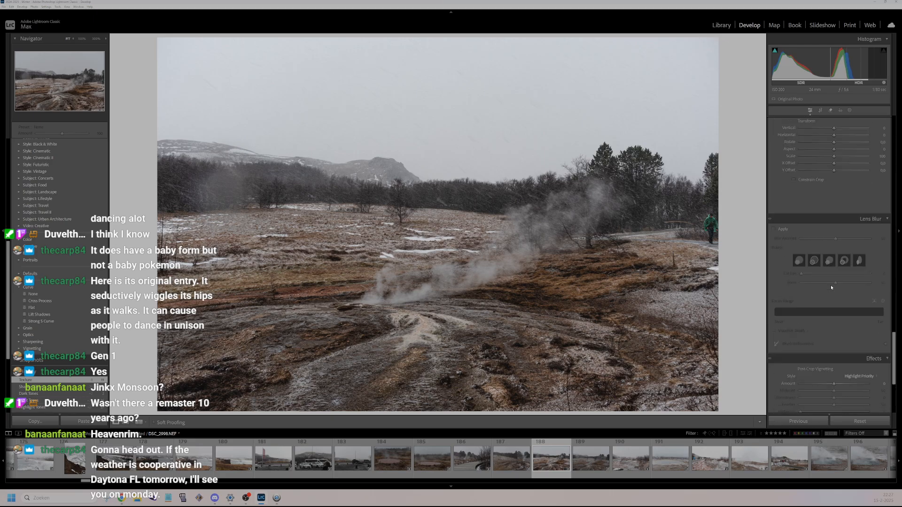
pyautogui.scroll(-4, 831, 288)
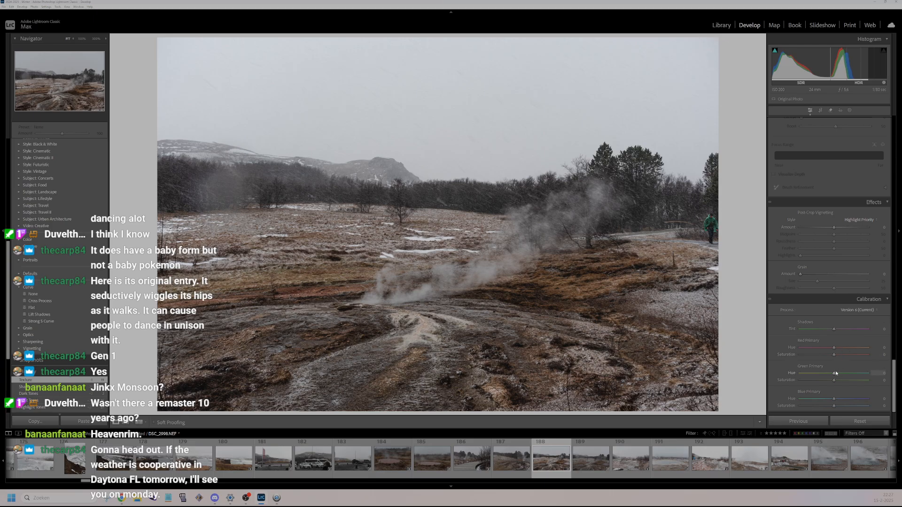
pyautogui.moveTo(833, 349); pyautogui.dragTo(820, 374)
pyautogui.moveTo(808, 374); pyautogui.dragTo(860, 381)
pyautogui.press('2')
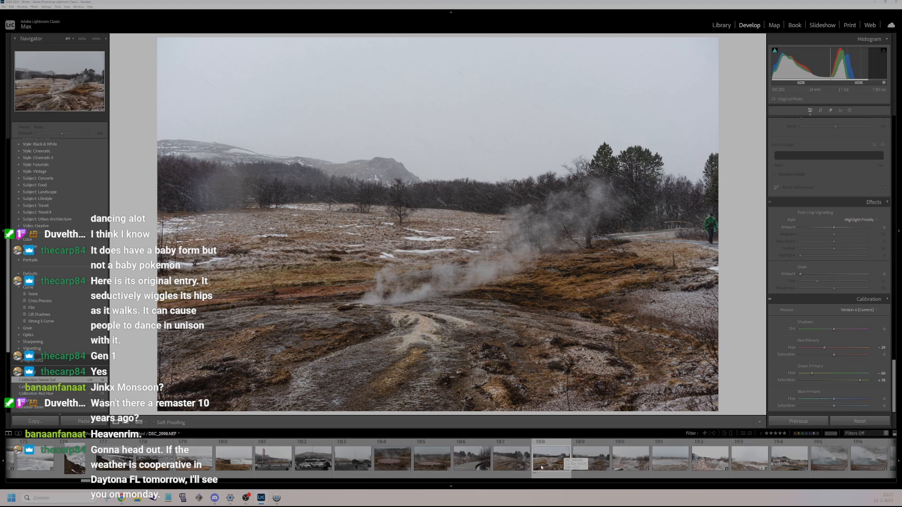
# - Compare vertical hot spring photos 202 and 203 and inspect the bubbling water in 203 up close
pyautogui.scroll(-3, 542, 464)
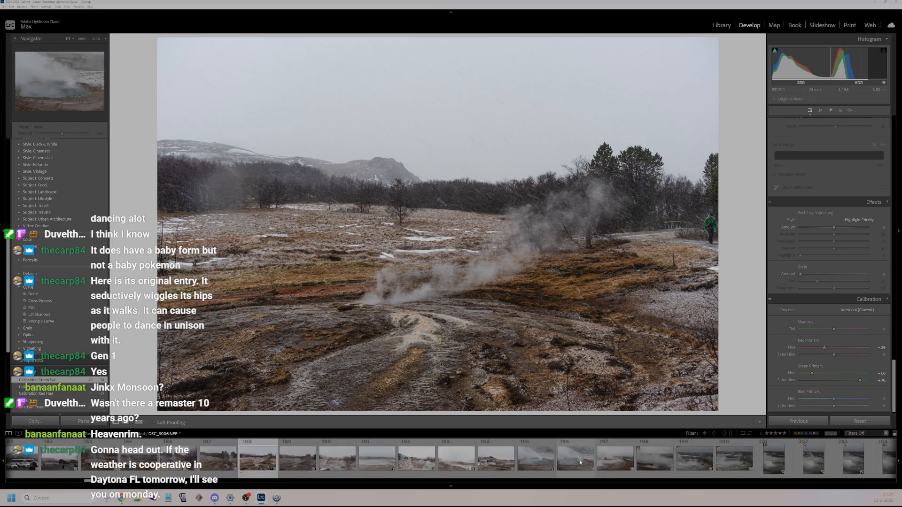
pyautogui.scroll(-3, 540, 464)
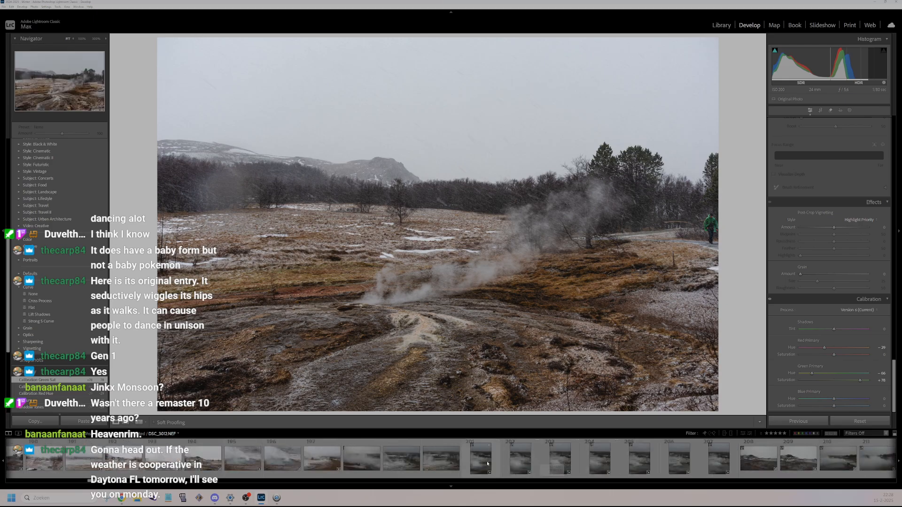
pyautogui.click(511, 461)
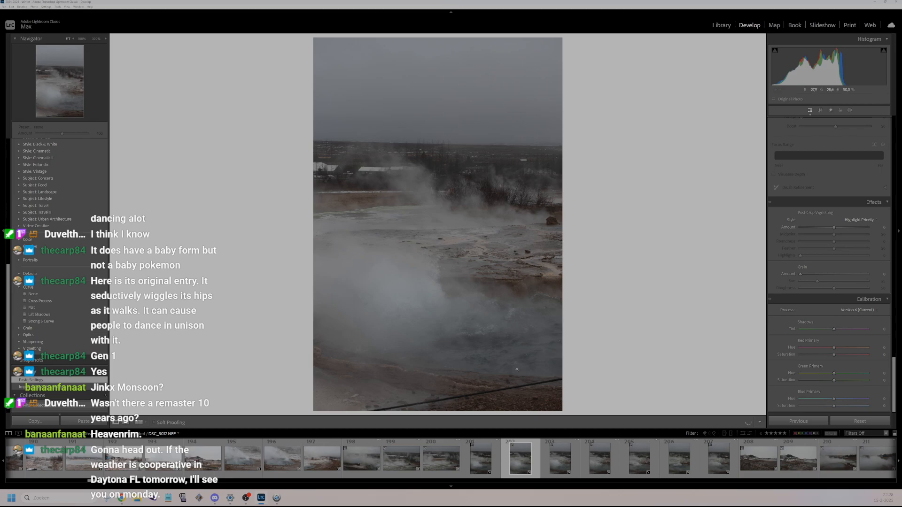
pyautogui.press('Right')
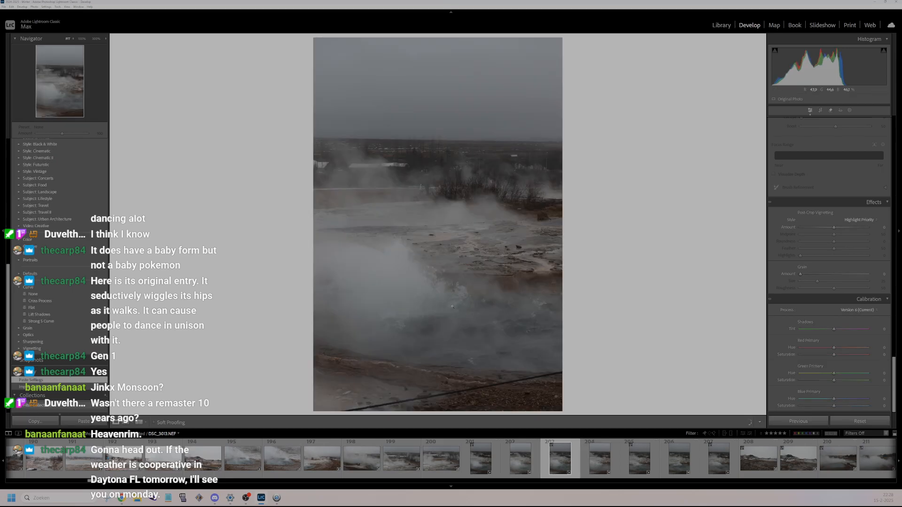
pyautogui.click(457, 317)
pyautogui.click(459, 316)
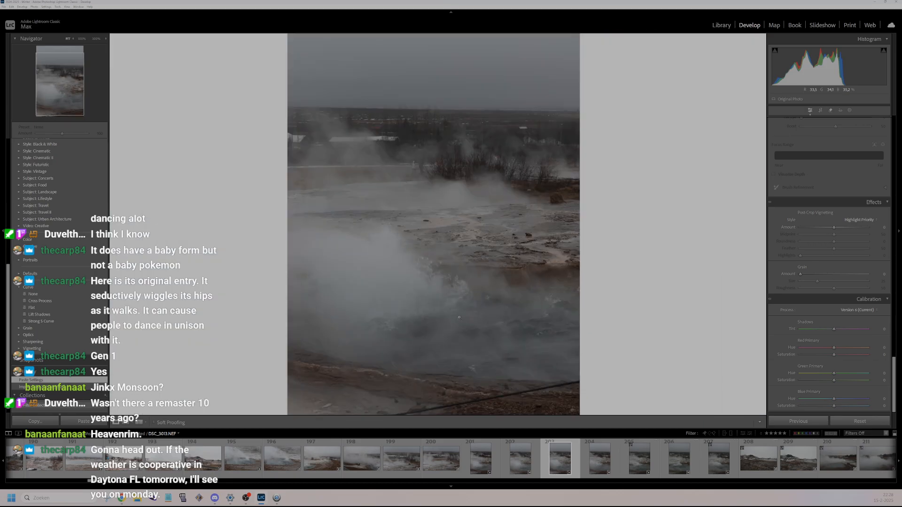
# - Enable HDR for photo 203 and set Highlights to about -34, Shadows +49, Whites +55 and Blacks -64
pyautogui.scroll(6, 875, 244)
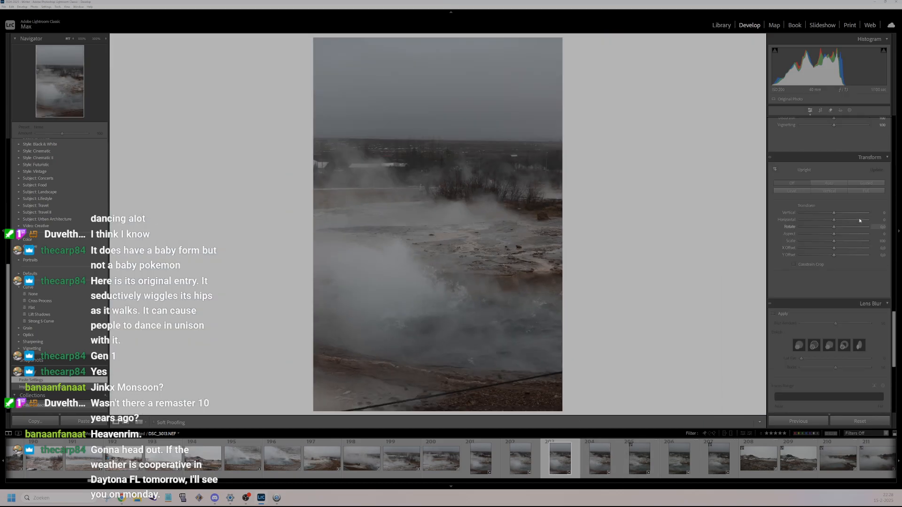
pyautogui.scroll(8, 856, 247)
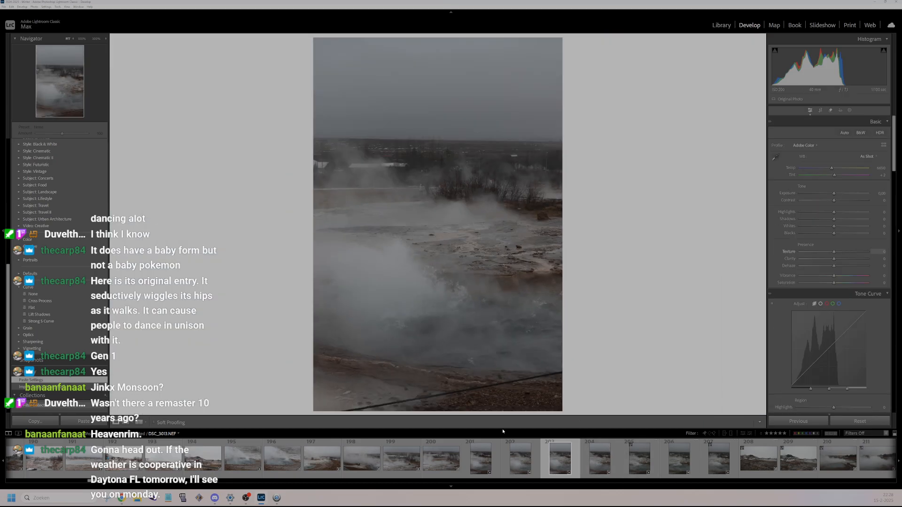
pyautogui.click(880, 133)
pyautogui.moveTo(835, 193); pyautogui.dragTo(812, 235)
pyautogui.moveTo(834, 376); pyautogui.dragTo(851, 369)
# - Set photo 203's Texture to about +27, Clarity +39, Vibrance +52 and Saturation +10, checking the rocks and splash at 100%
pyautogui.scroll(-3, 818, 300)
pyautogui.moveTo(835, 263); pyautogui.dragTo(847, 272)
pyautogui.click(458, 285)
pyautogui.moveTo(520, 298); pyautogui.dragTo(505, 267)
pyautogui.moveTo(516, 318); pyautogui.dragTo(424, 263)
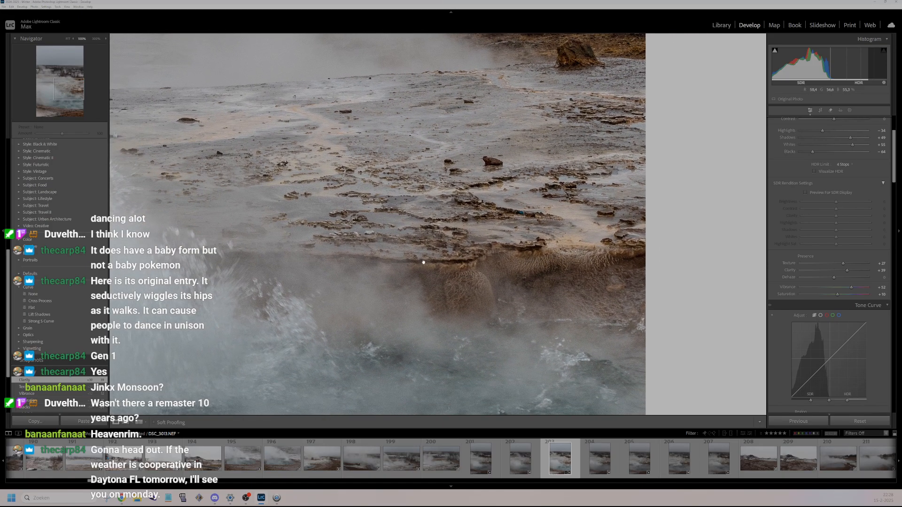
# - Set photo 203's tone curve Highlights to about +36, Lights +86, Darks +33 and Shadows +9
pyautogui.click(465, 282)
pyautogui.scroll(-4, 829, 282)
pyautogui.moveTo(834, 256); pyautogui.dragTo(839, 280)
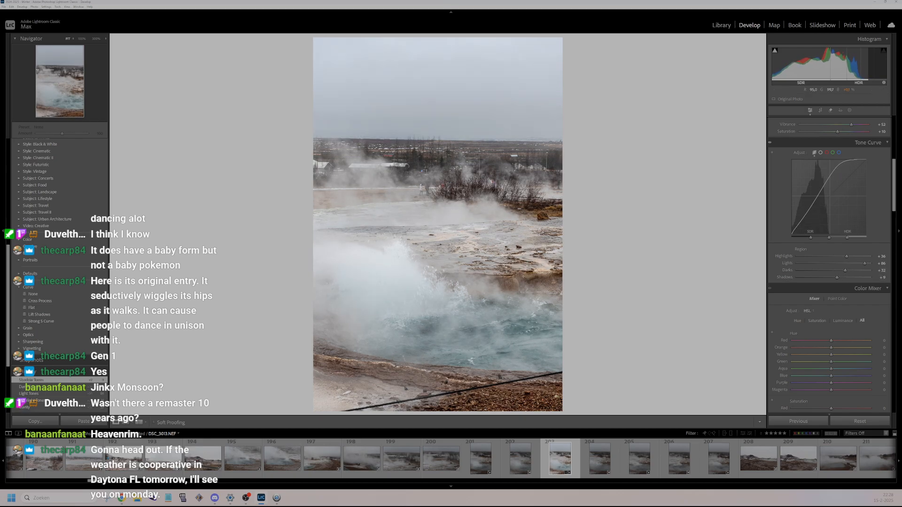
# - Straighten photo 203 by about -0.84 degrees, rate it 2 stars and check the splashing water at 100%
pyautogui.press('r')
pyautogui.moveTo(689, 310); pyautogui.dragTo(691, 305)
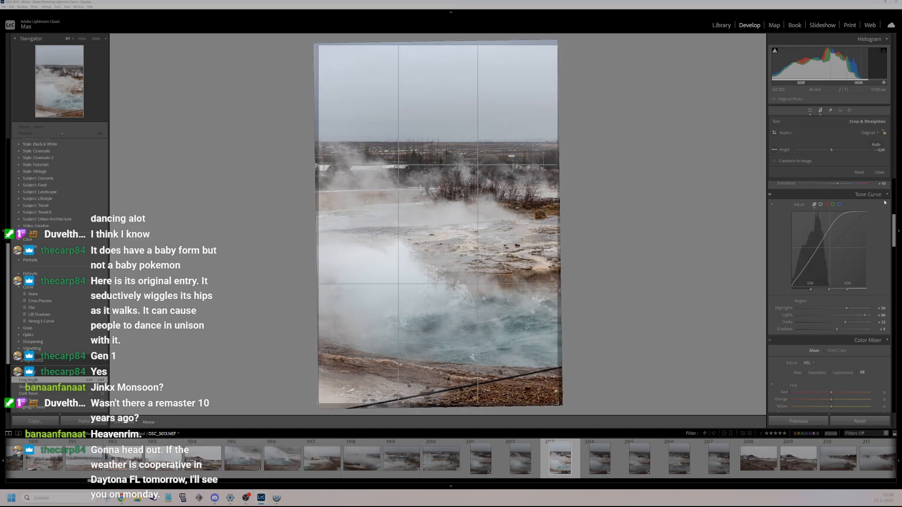
pyautogui.click(880, 173)
pyautogui.press('2')
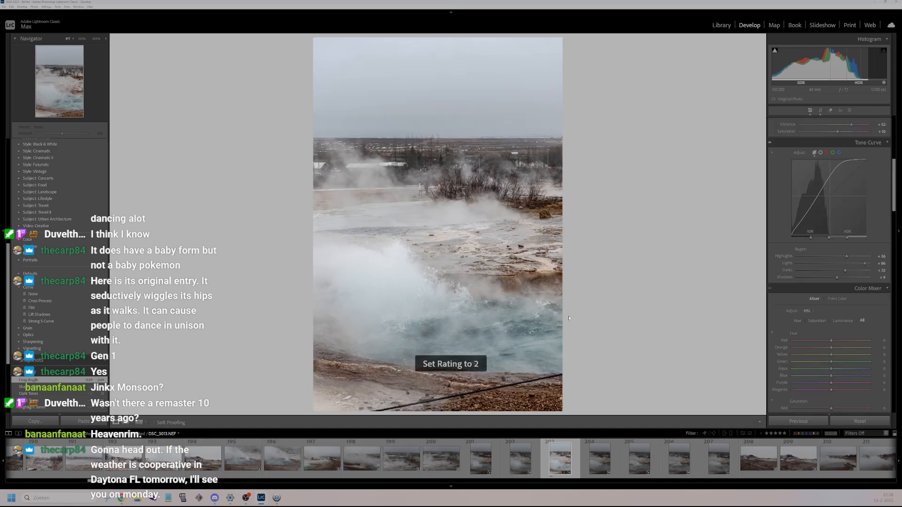
pyautogui.moveTo(486, 305); pyautogui.dragTo(384, 202)
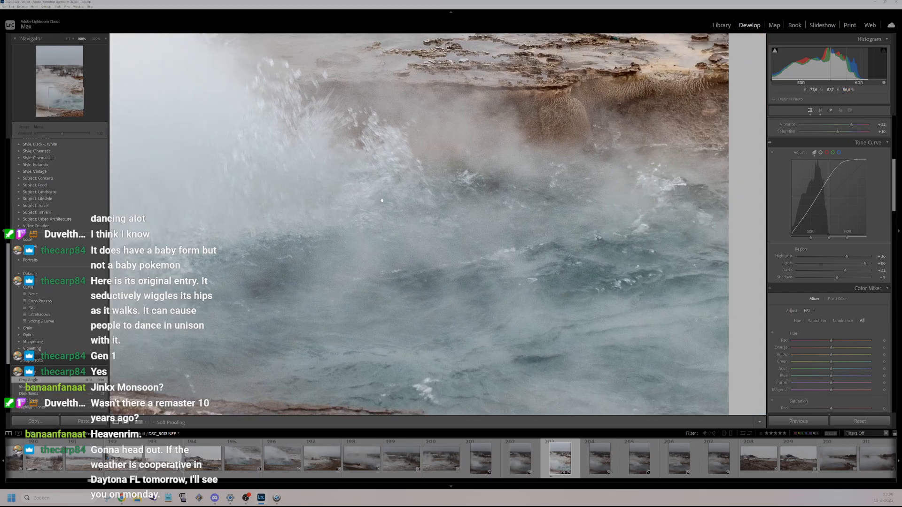
pyautogui.click(502, 259)
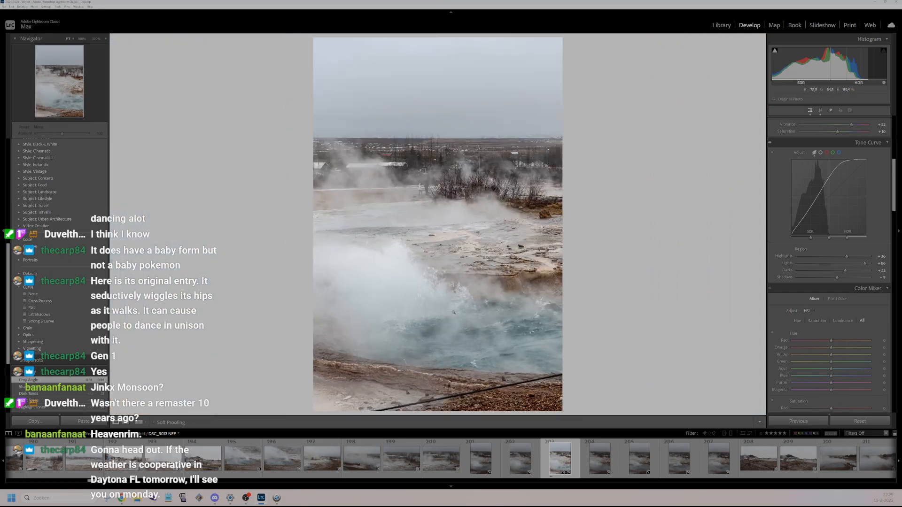
# - Review hot spring photos 210 and 216 as editing candidates, inspecting 216's blue pool up close
pyautogui.scroll(-3, 580, 467)
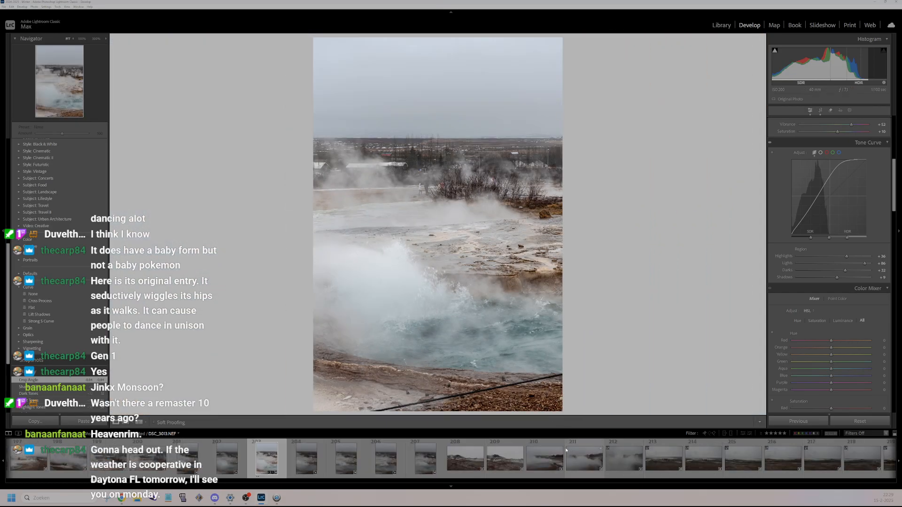
pyautogui.click(556, 464)
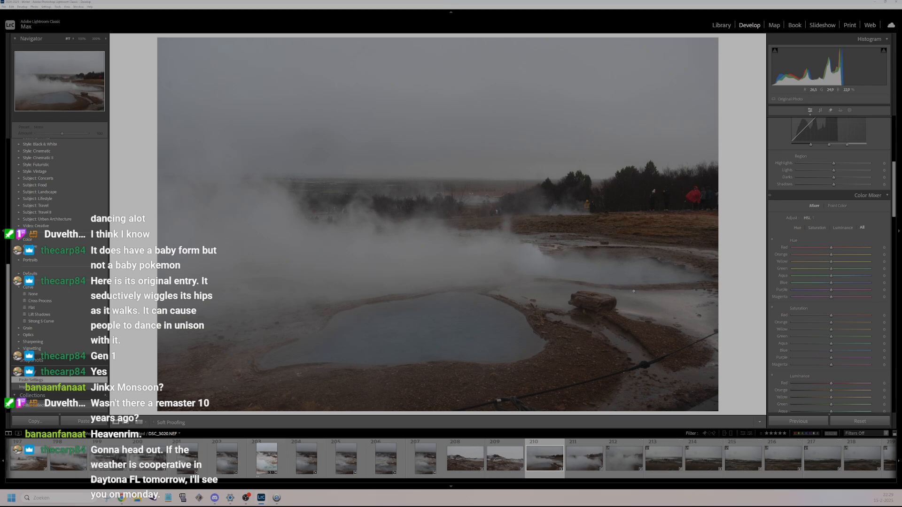
pyautogui.scroll(-5, 440, 457)
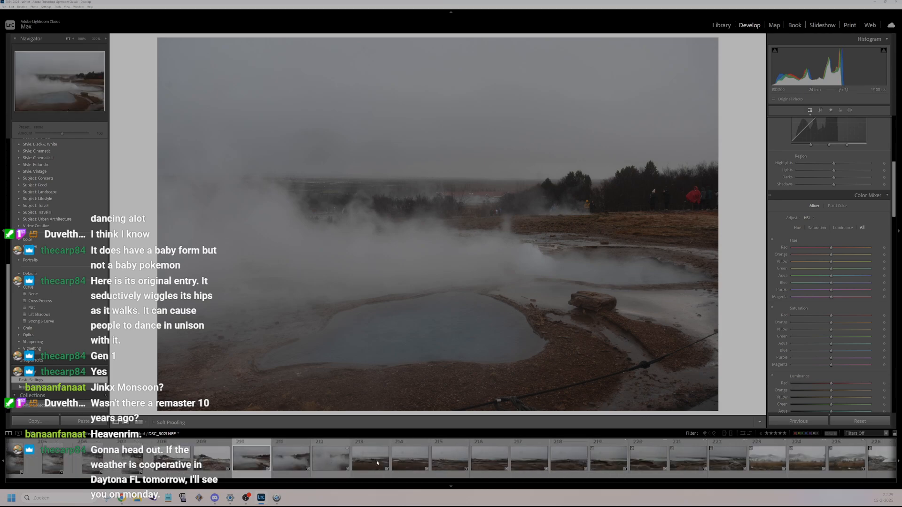
pyautogui.click(481, 464)
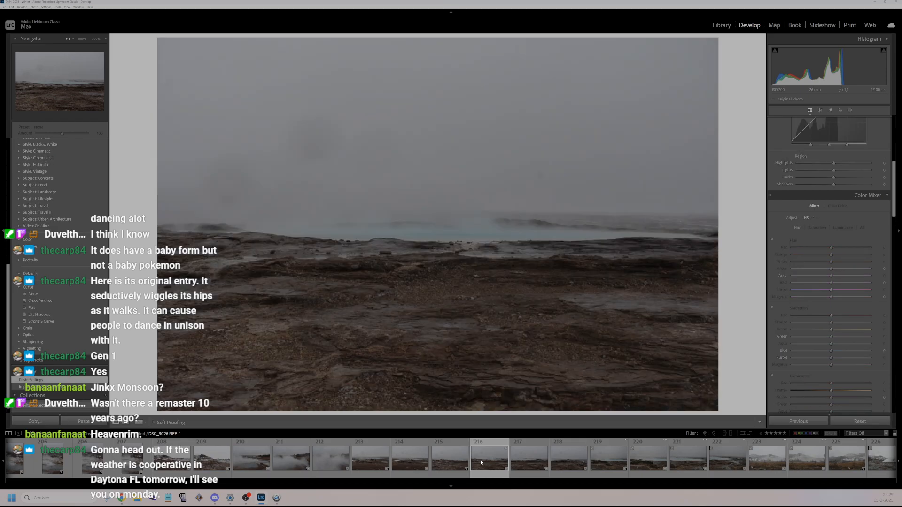
pyautogui.scroll(-5, 513, 467)
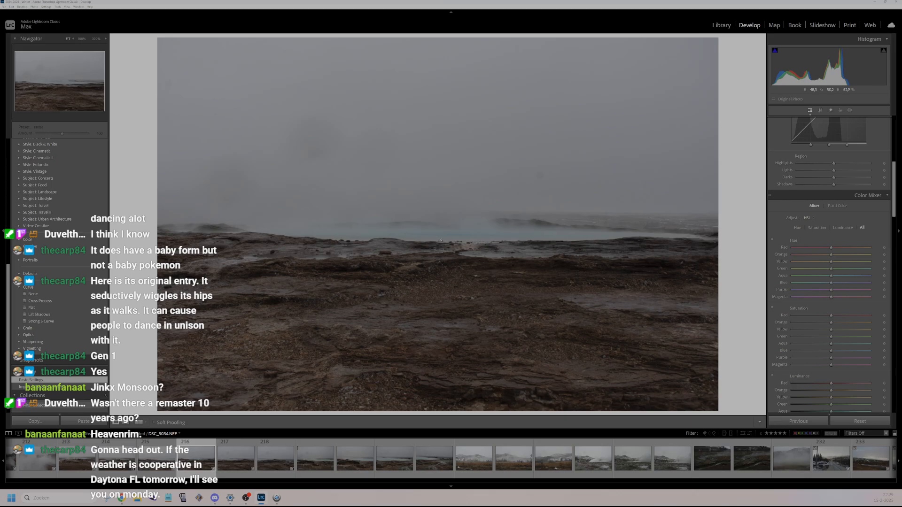
pyautogui.click(441, 240)
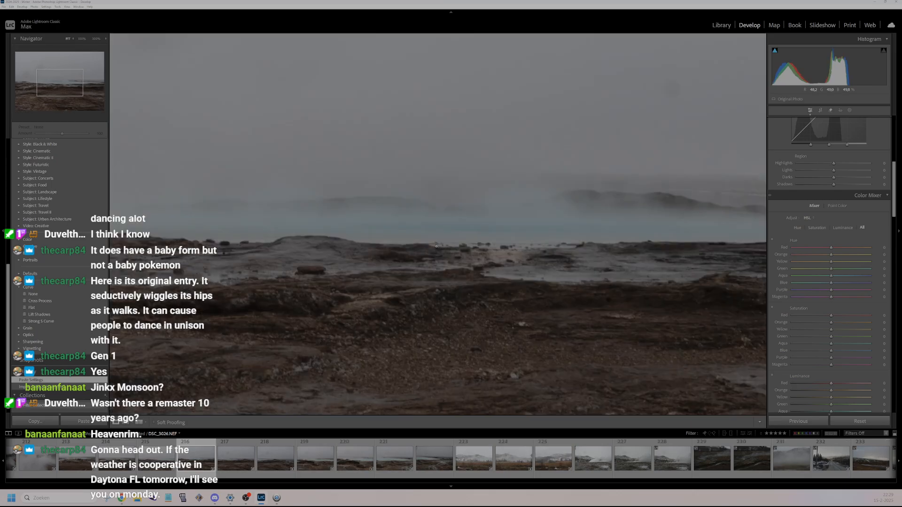
pyautogui.click(441, 240)
pyautogui.click(426, 259)
pyautogui.click(427, 259)
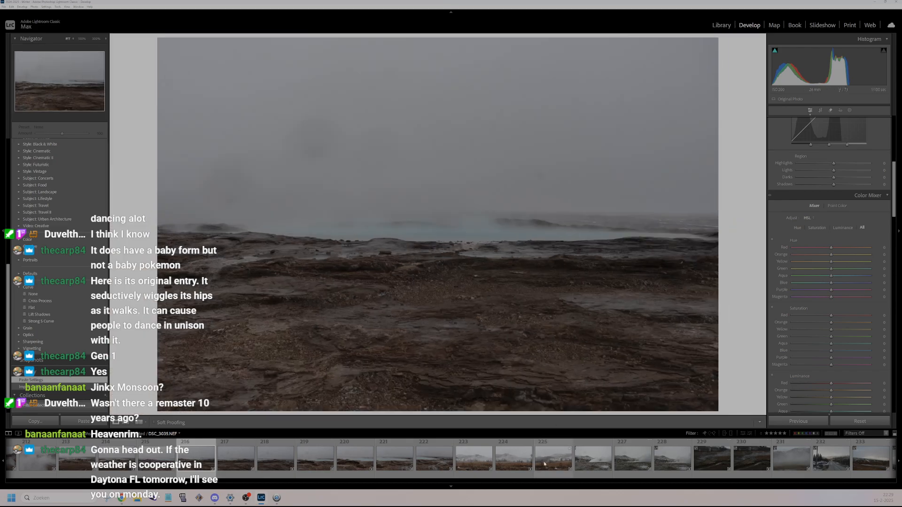
# - Compare geyser crowd photos 226, 227 and 228, and look back through the earlier photos in the filmstrip
pyautogui.scroll(-3, 439, 457)
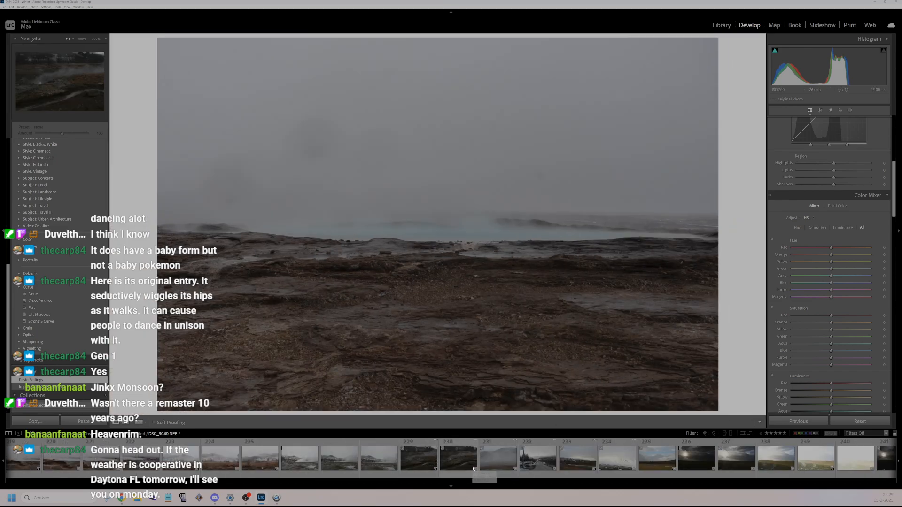
pyautogui.click(322, 462)
pyautogui.click(304, 459)
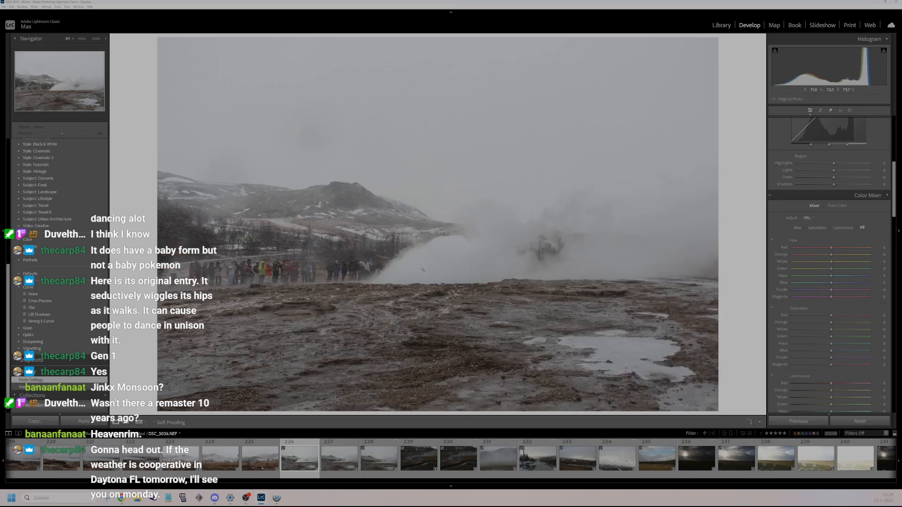
pyautogui.click(337, 467)
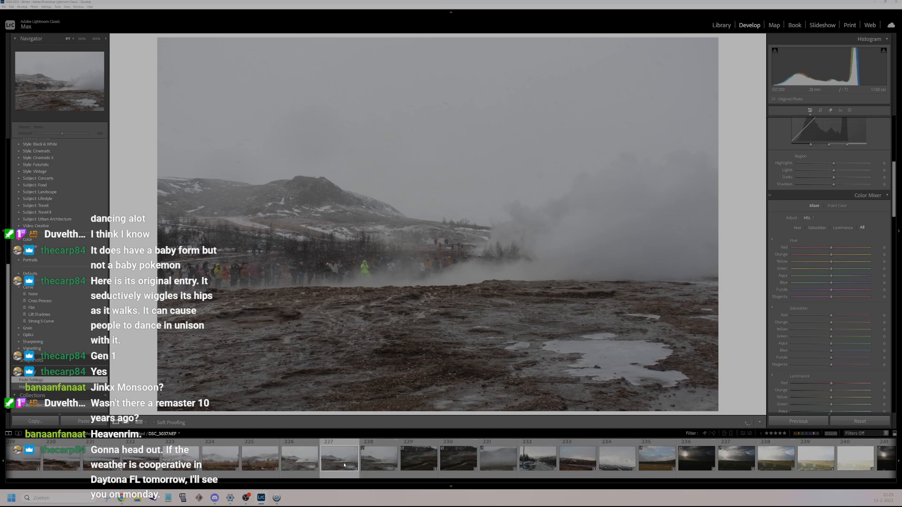
pyautogui.click(367, 467)
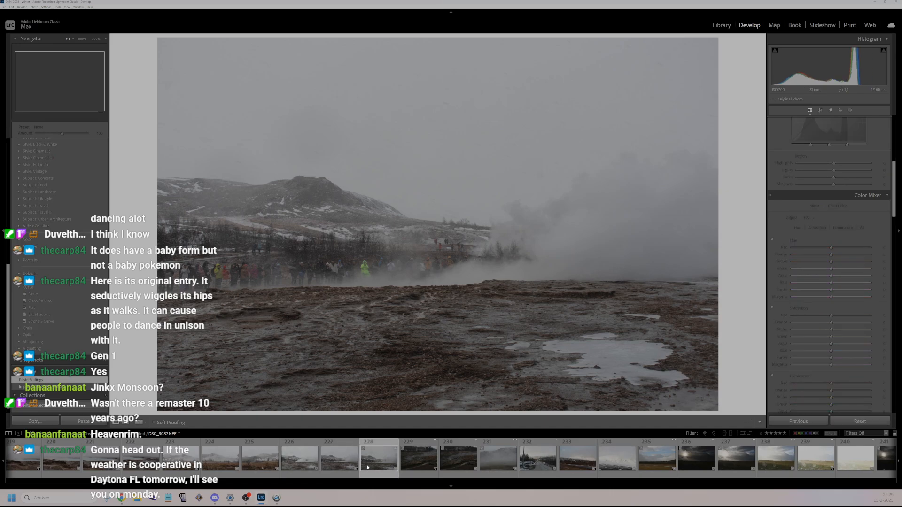
pyautogui.click(303, 464)
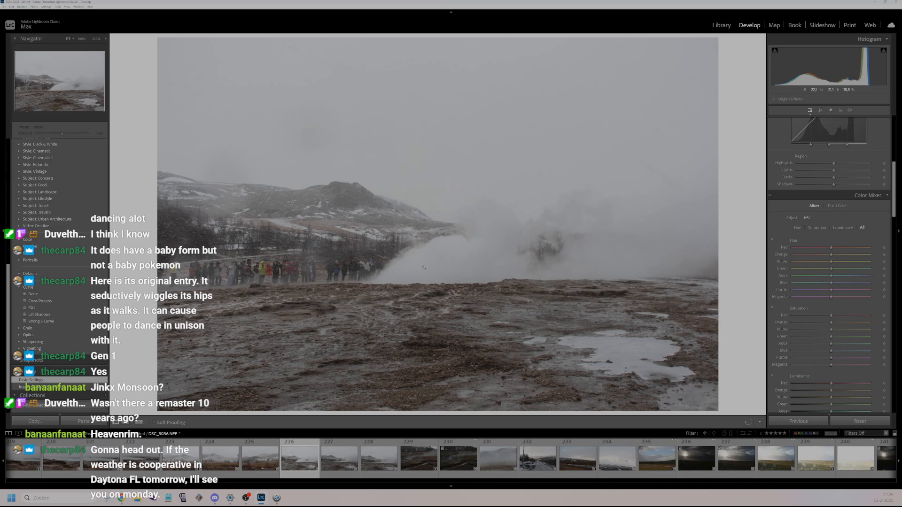
pyautogui.scroll(5, 846, 213)
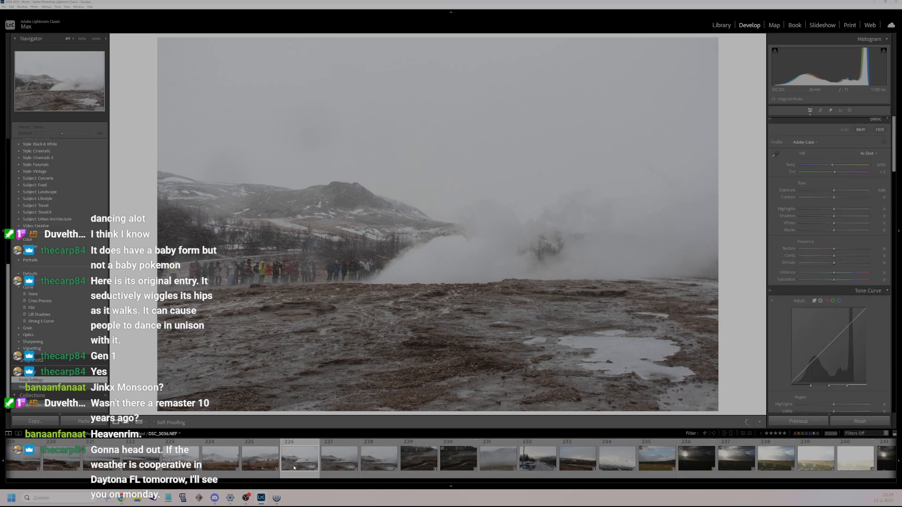
pyautogui.scroll(5, 294, 468)
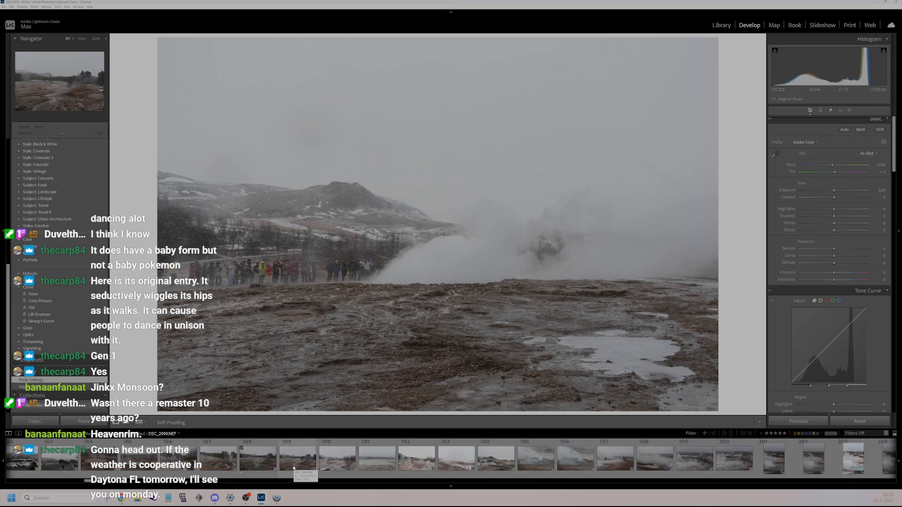
pyautogui.scroll(2, 293, 469)
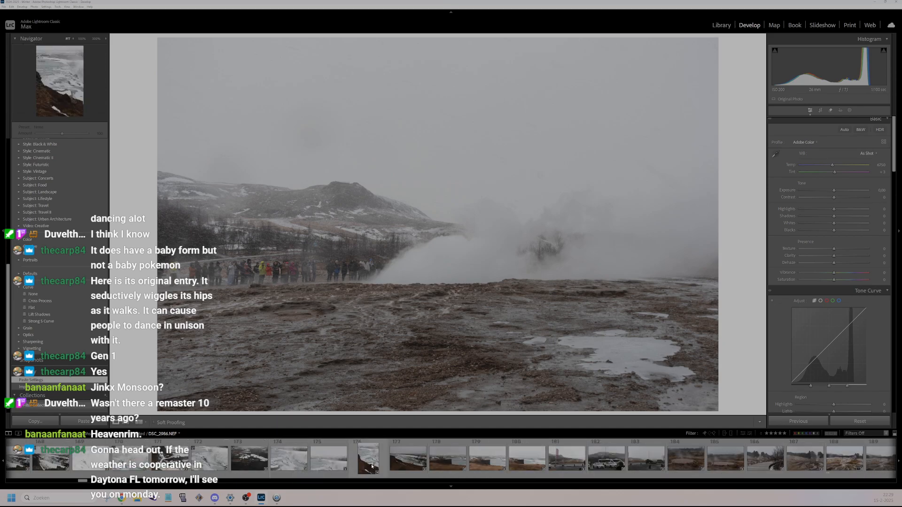
# - Copy the develop settings from steaming field photo 188 onto geyser crowd photo 226 and rate it 2 stars
pyautogui.scroll(-1, 371, 467)
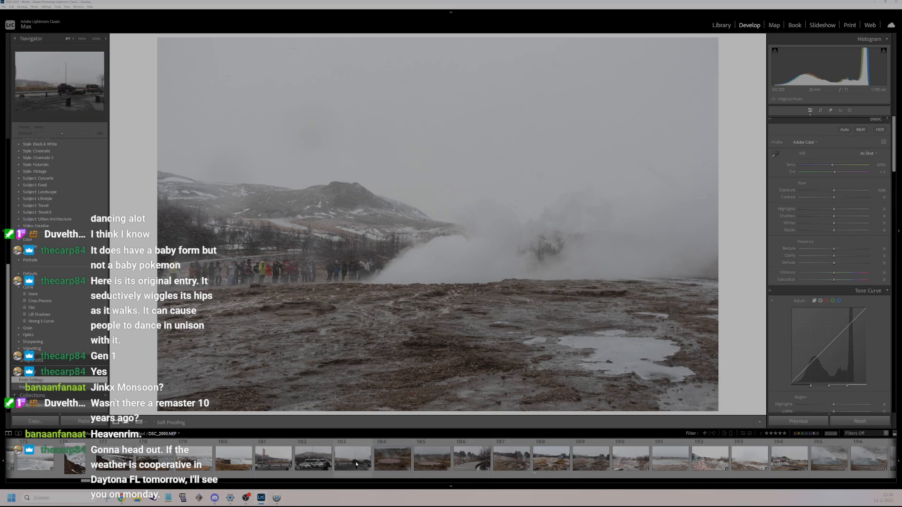
pyautogui.scroll(-1, 484, 465)
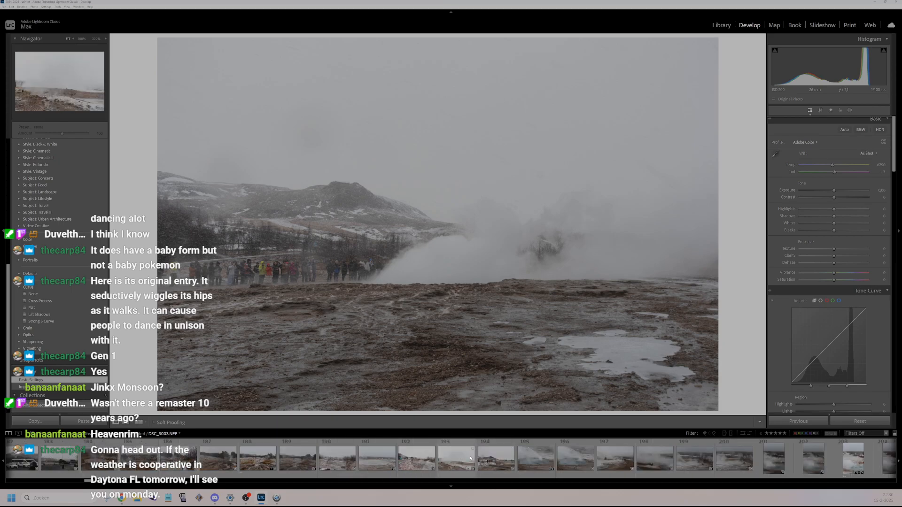
pyautogui.click(266, 463)
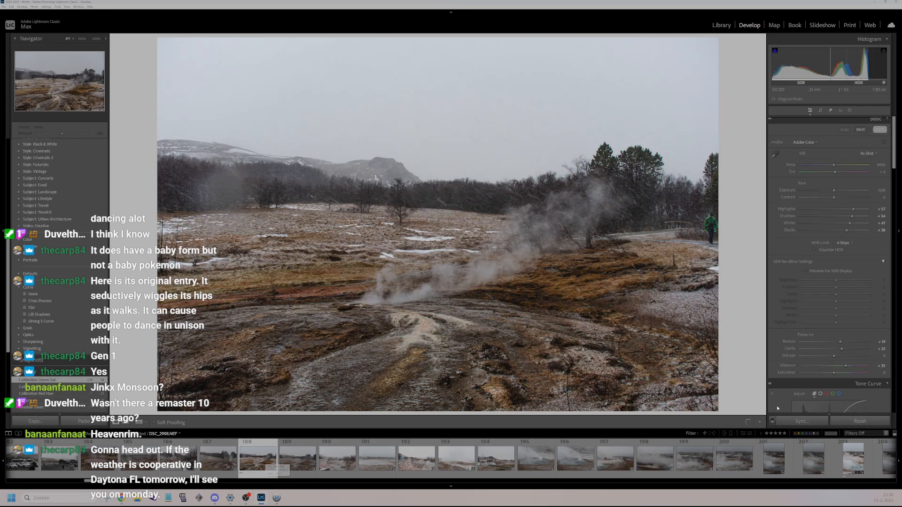
pyautogui.click(801, 421)
pyautogui.click(345, 480)
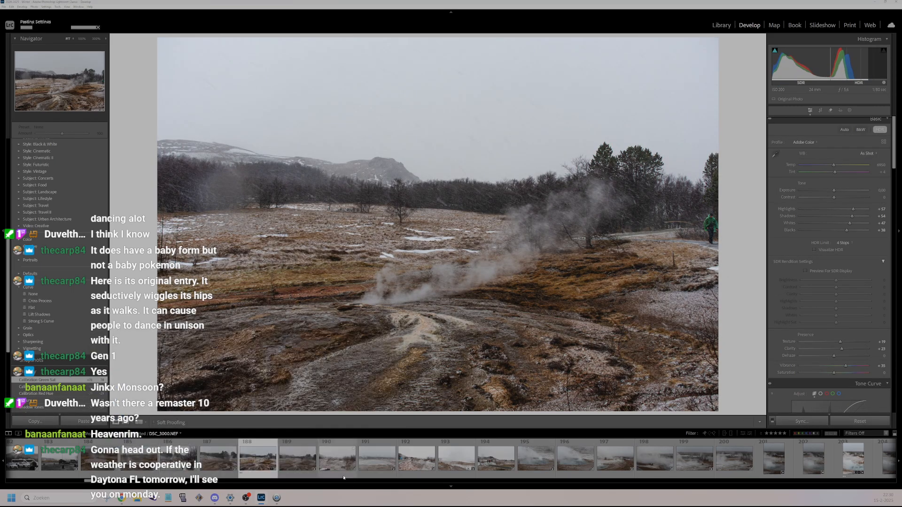
pyautogui.scroll(-5, 325, 461)
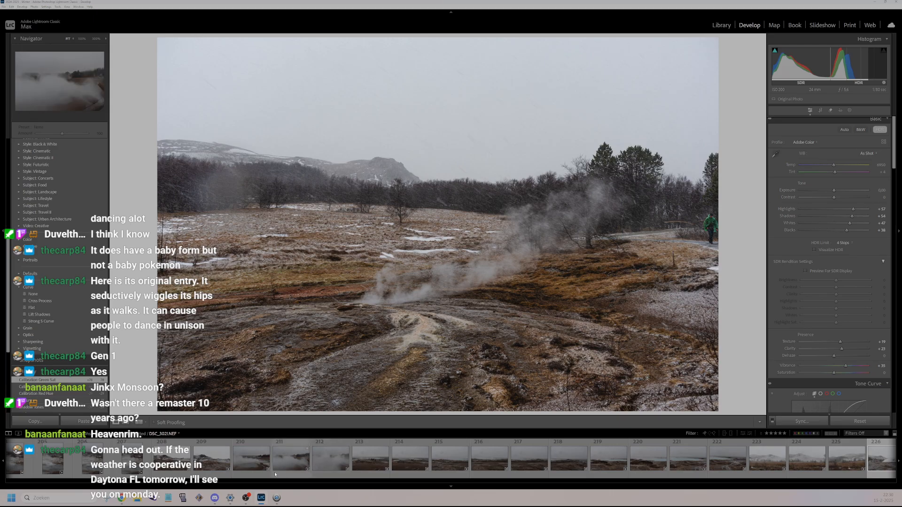
pyautogui.scroll(-3, 431, 470)
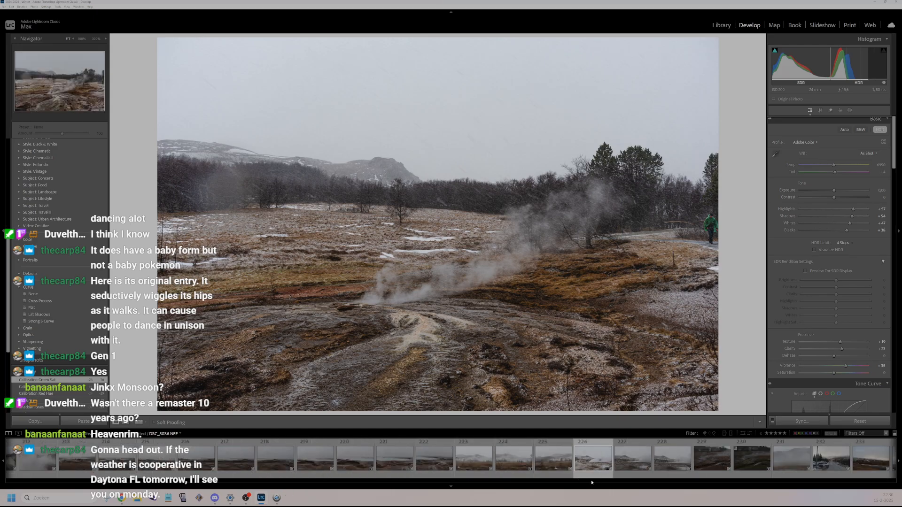
pyautogui.click(576, 461)
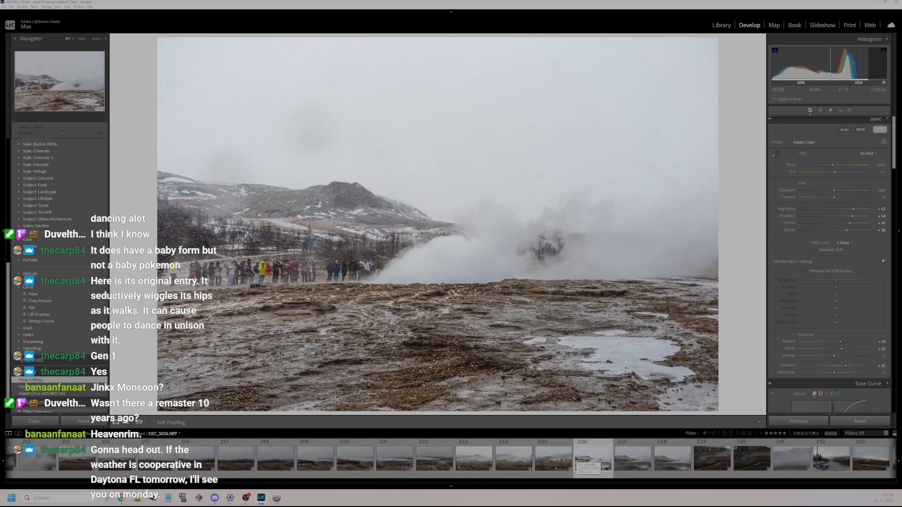
pyautogui.press('2')
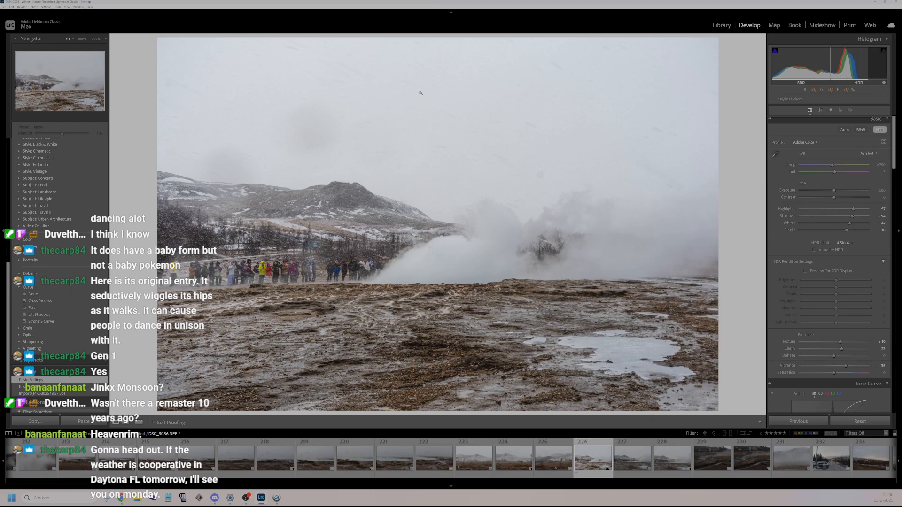
# - Check photo 226's sky and crowd at 100%, and reduce its Highlights to about +49
pyautogui.click(413, 90)
pyautogui.click(479, 153)
pyautogui.click(225, 280)
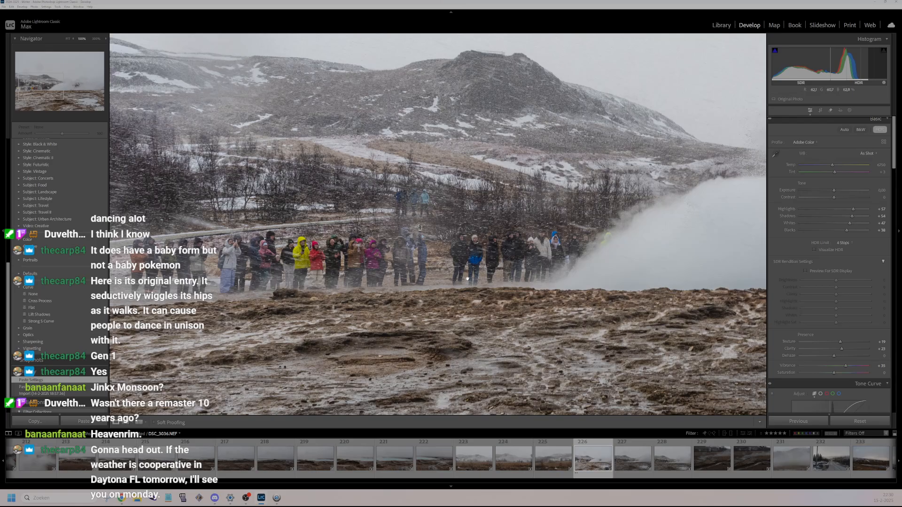
pyautogui.click(631, 259)
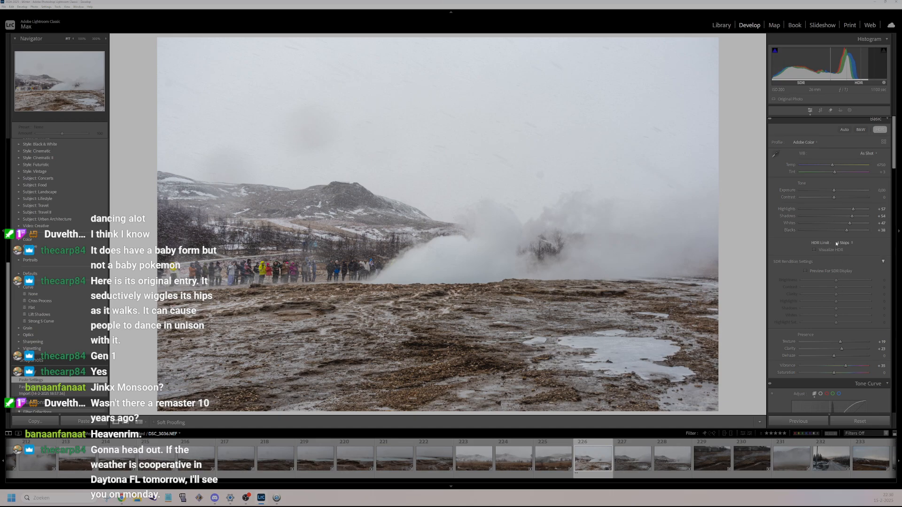
pyautogui.moveTo(854, 210); pyautogui.dragTo(851, 213)
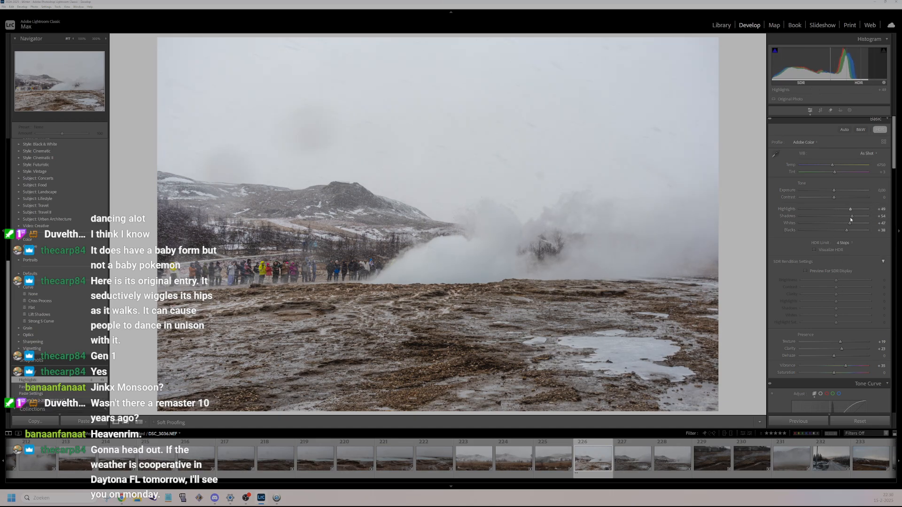
# - Select the five bracketed exposures of the dark cloudy field starting at DSC_3046 and merge them to HDR with Auto Align and Low deghosting
pyautogui.scroll(-4, 553, 470)
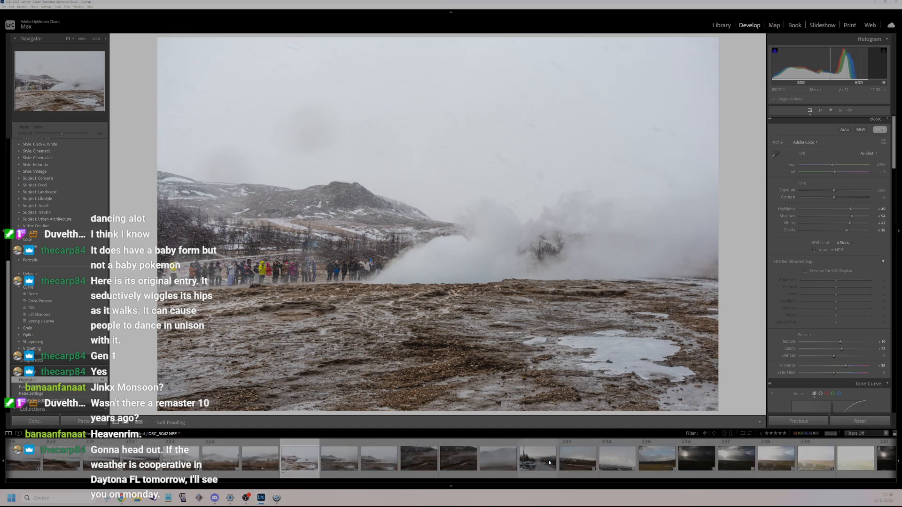
pyautogui.click(539, 470)
pyautogui.click(658, 459)
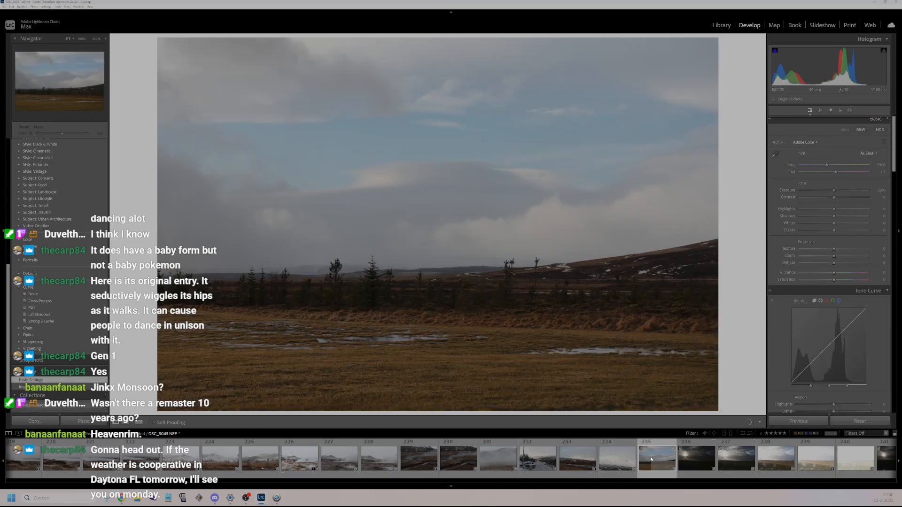
pyautogui.scroll(-3, 646, 459)
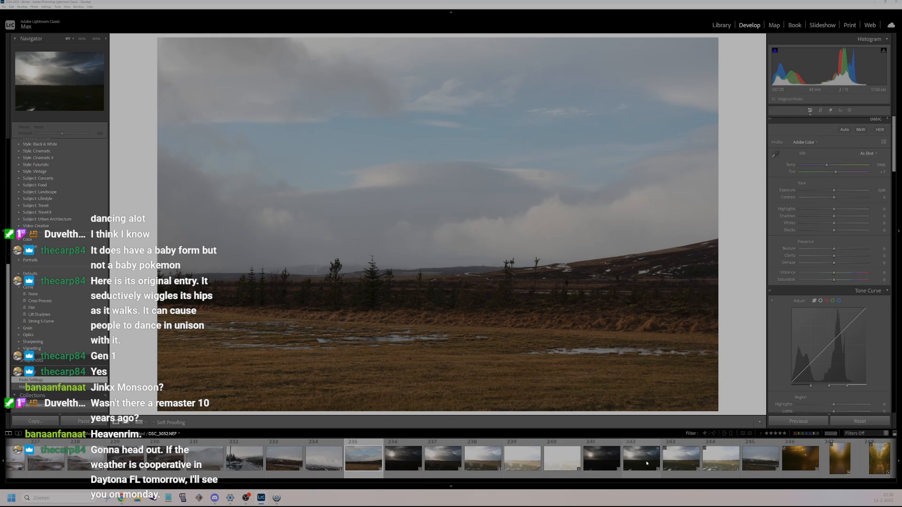
pyautogui.click(406, 463)
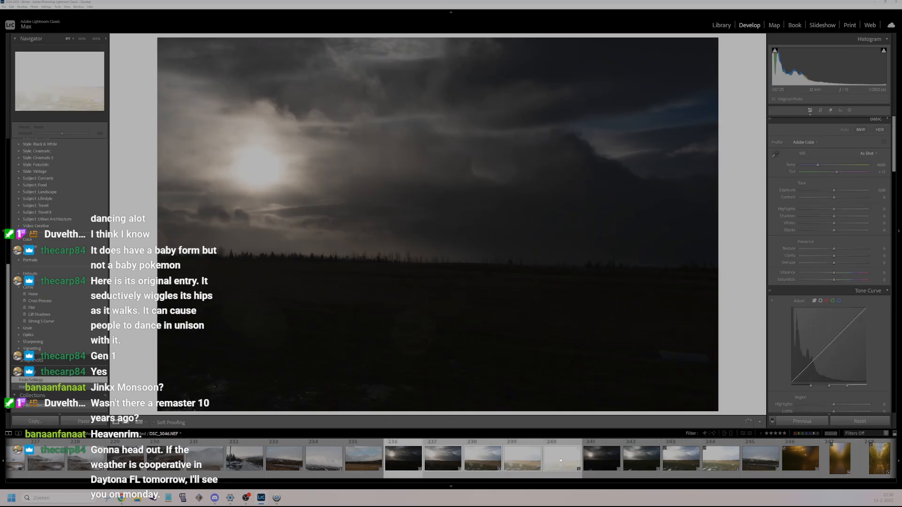
pyautogui.rightClick(528, 459)
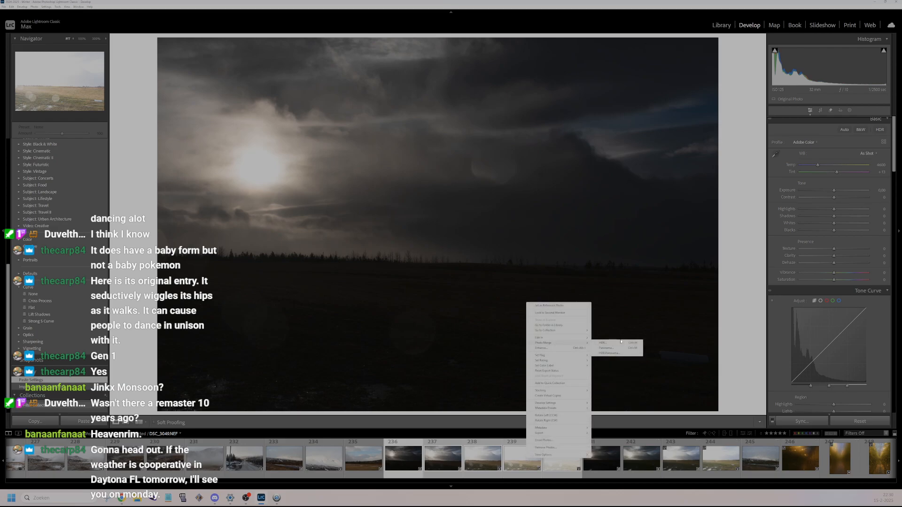
pyautogui.click(621, 342)
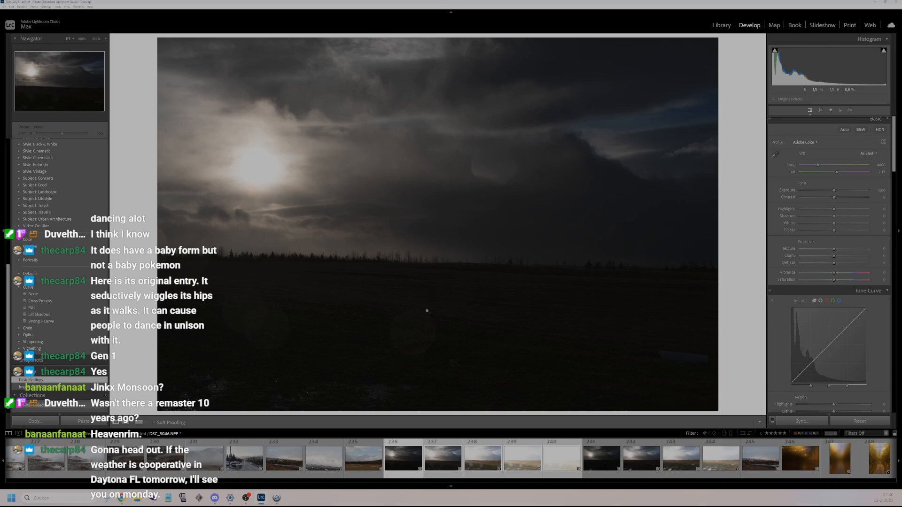
pyautogui.rightClick(478, 452)
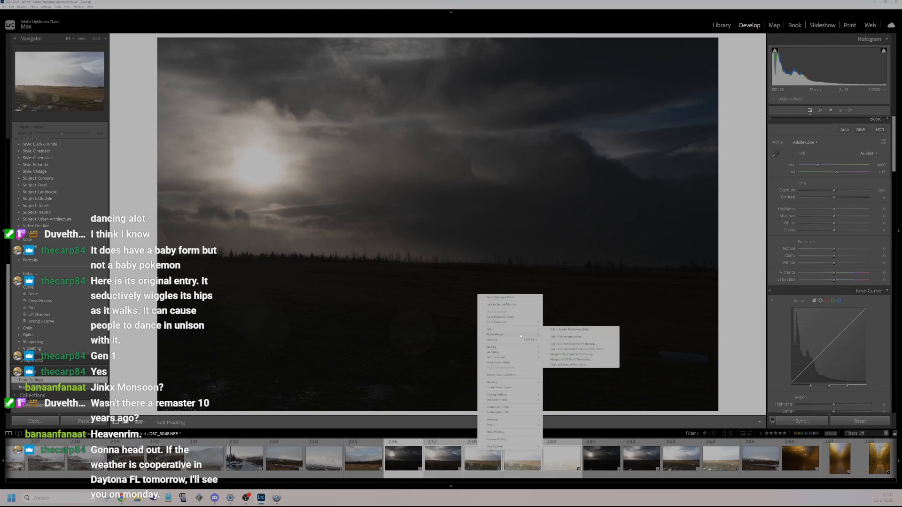
pyautogui.click(551, 335)
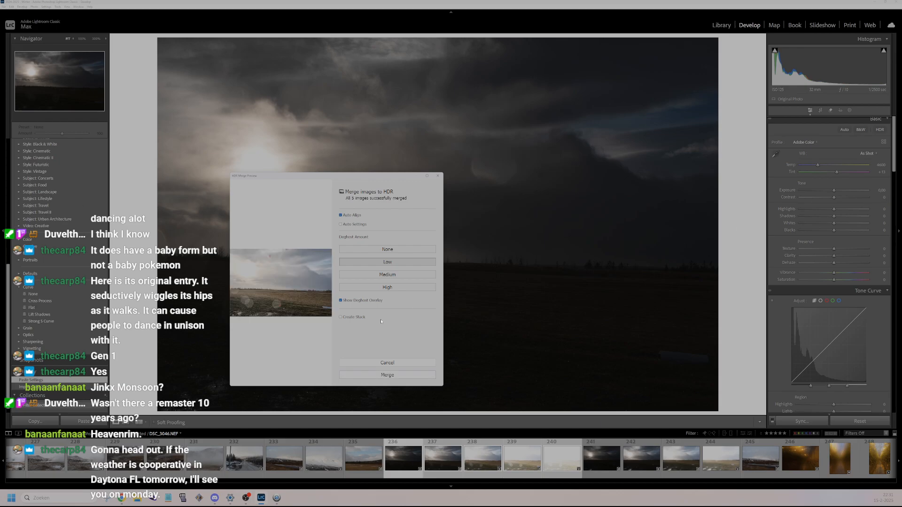
pyautogui.click(400, 375)
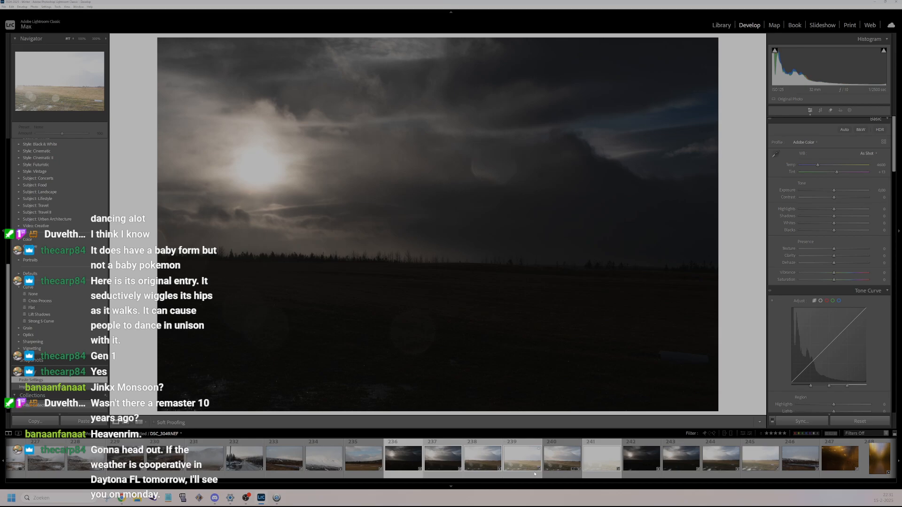
# - Assign the yellow color label to the selected bracketed source photos of the cloudy field
pyautogui.rightClick(603, 460)
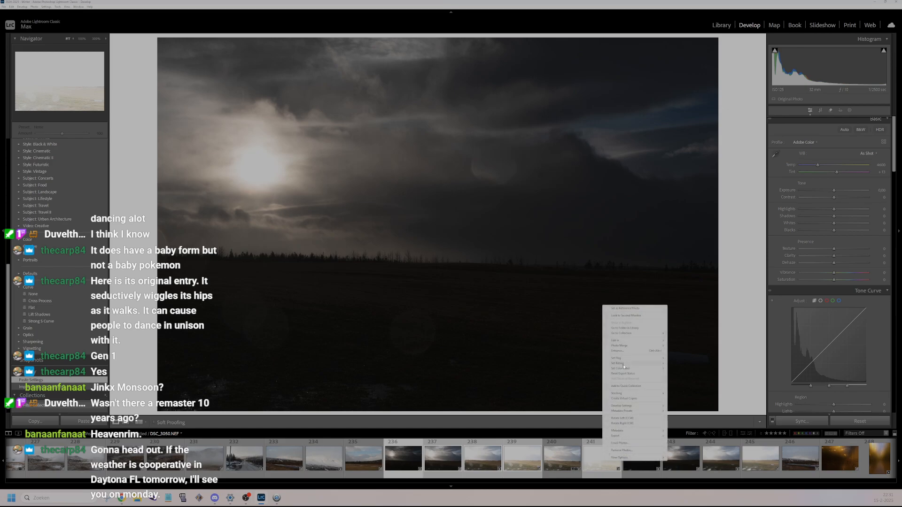
pyautogui.moveTo(624, 366)
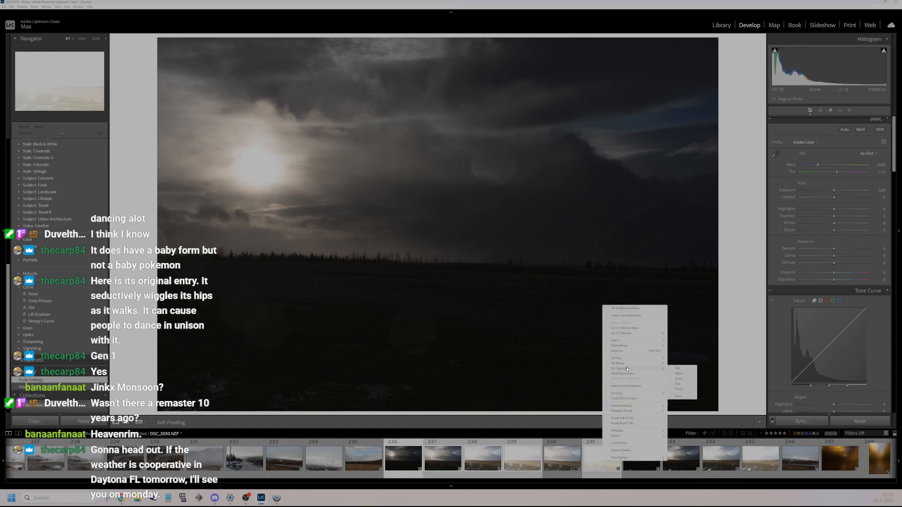
pyautogui.click(687, 377)
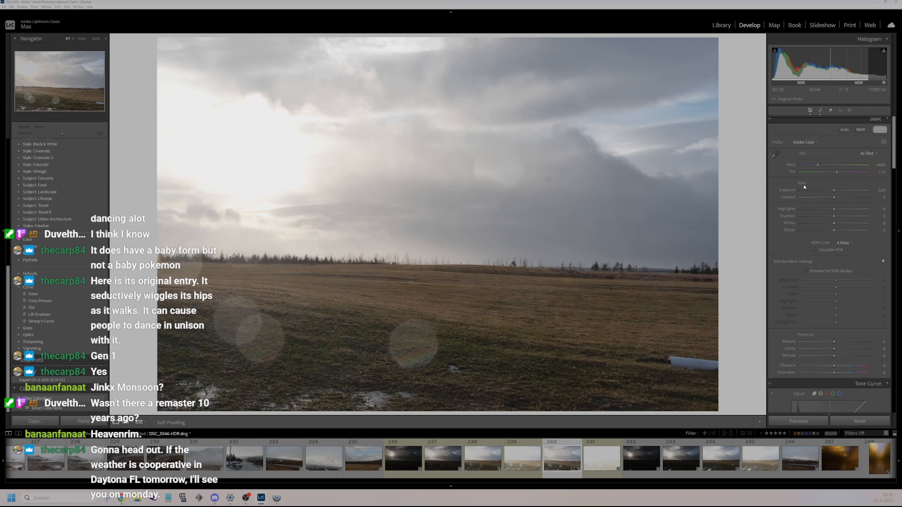
# - Adjust DSC_3046-HDR: Highlights -80, Whites +24, Texture +42, Clarity +17, Vibrance about +56, with Shadows and Blacks slightly lowered
pyautogui.moveTo(835, 209); pyautogui.dragTo(823, 211)
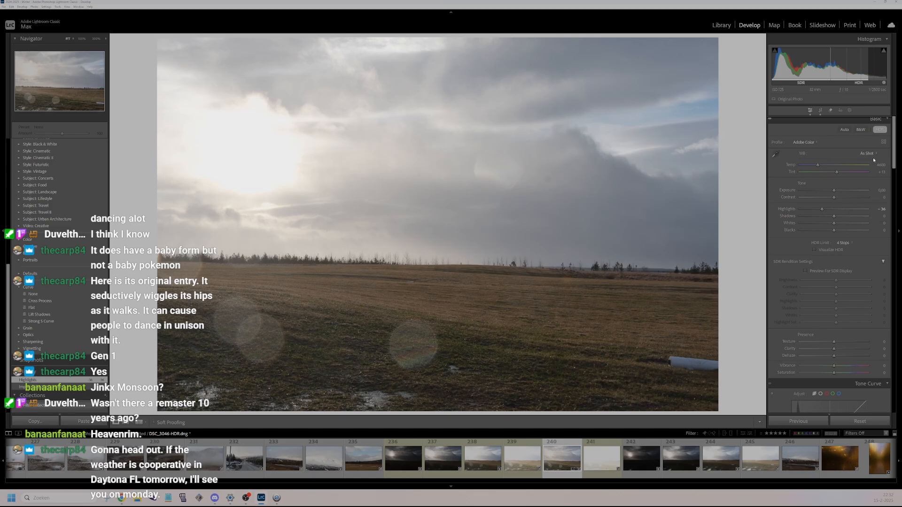
pyautogui.moveTo(850, 215); pyautogui.dragTo(805, 210)
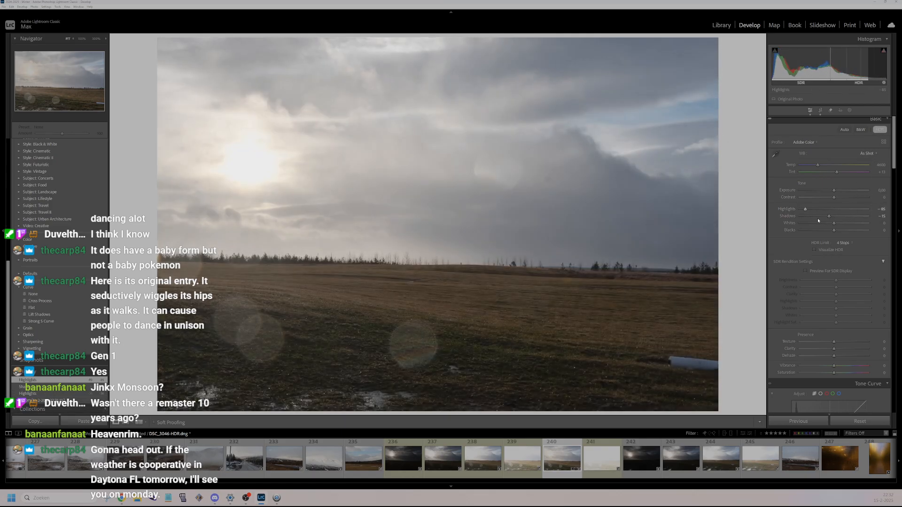
pyautogui.moveTo(835, 366); pyautogui.dragTo(855, 367)
pyautogui.moveTo(834, 223)
pyautogui.mouseDown()
pyautogui.moveTo(841, 231)
pyautogui.moveTo(813, 231)
pyautogui.moveTo(834, 231)
pyautogui.moveTo(832, 220)
pyautogui.mouseUp()
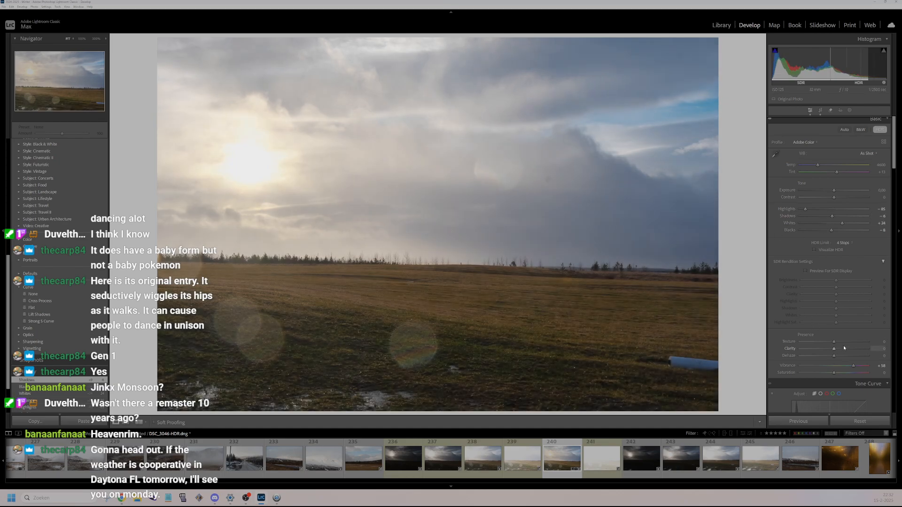
pyautogui.moveTo(834, 342)
pyautogui.mouseDown()
pyautogui.moveTo(849, 342)
pyautogui.moveTo(840, 349)
pyautogui.mouseUp()
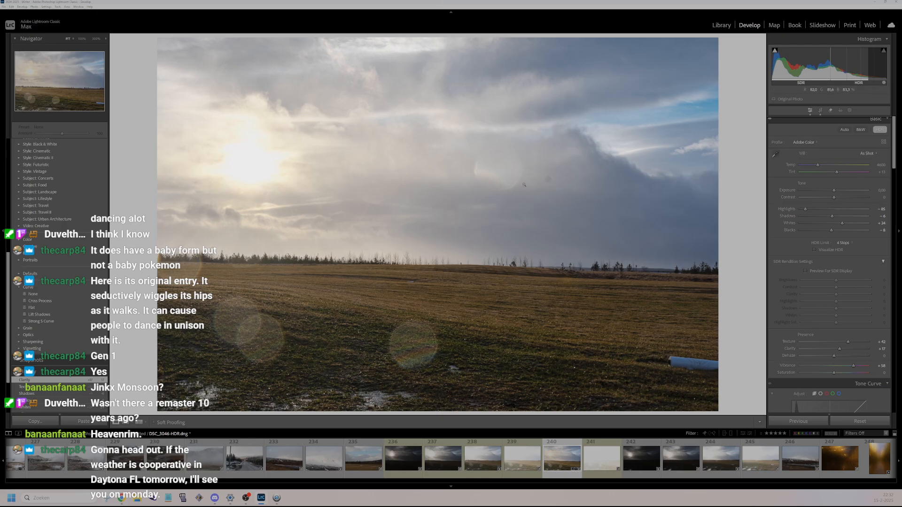
# - Clone out the small dark dust spot in the clouds of the merged HDR photo with the Remove tool
pyautogui.click(558, 175)
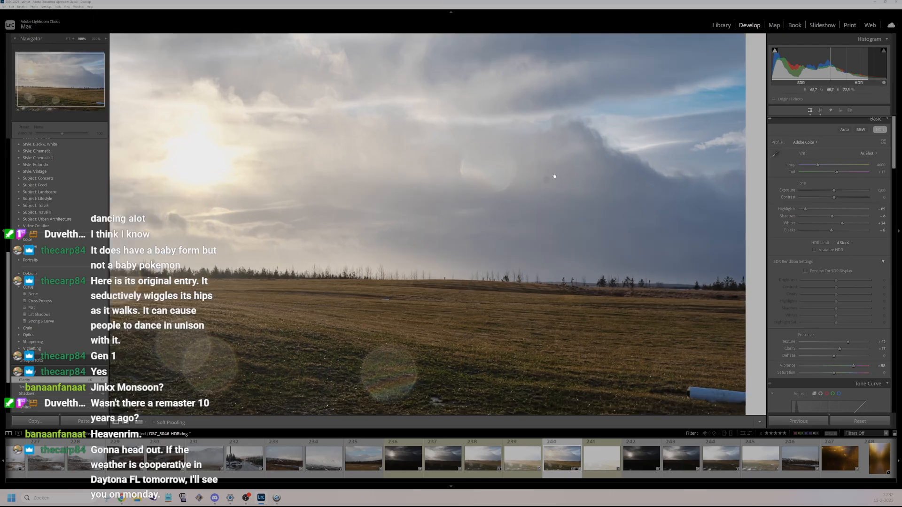
pyautogui.press('q')
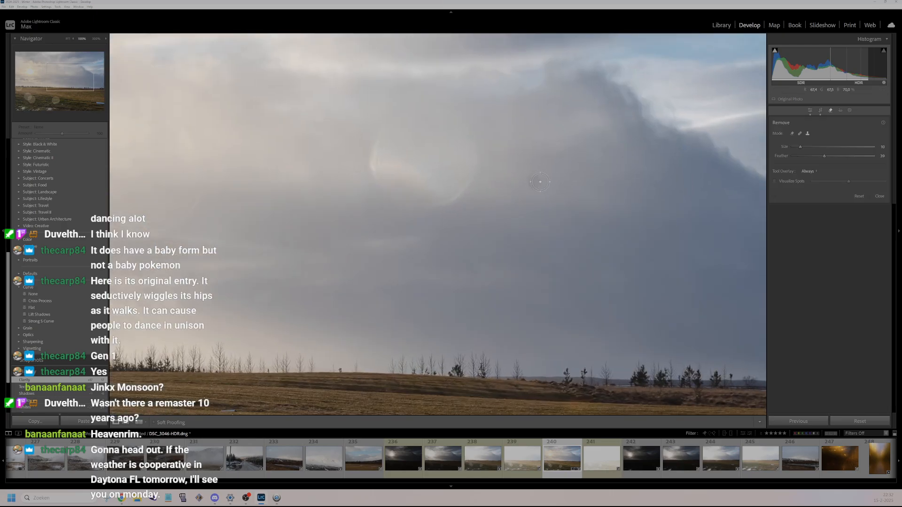
pyautogui.click(534, 181)
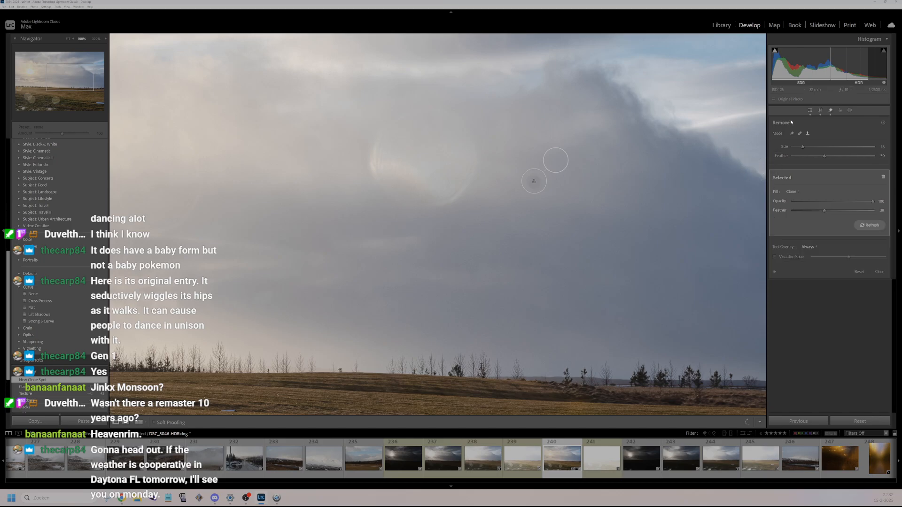
pyautogui.press('q')
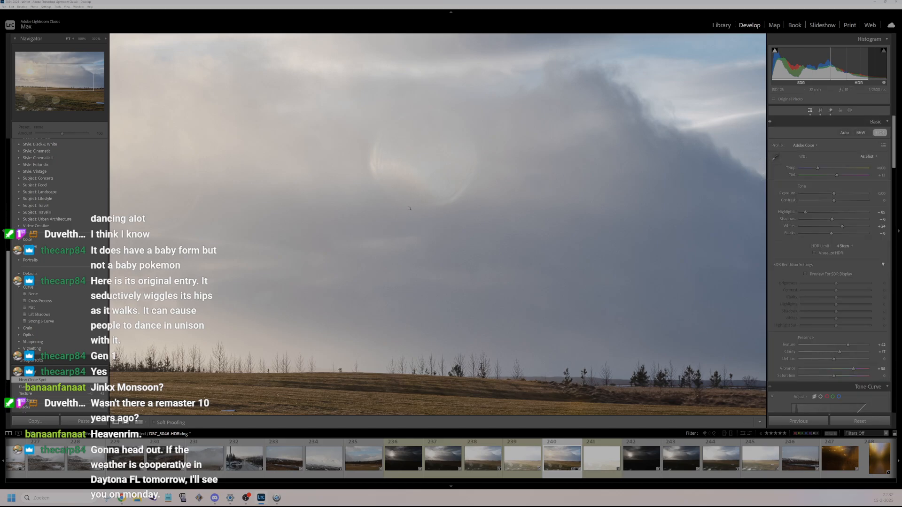
pyautogui.click(402, 201)
pyautogui.click(402, 201)
pyautogui.click(402, 201)
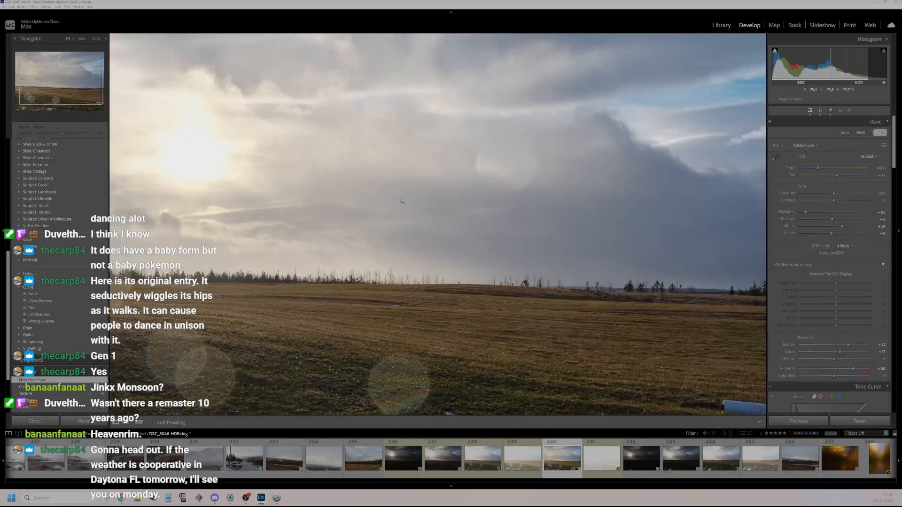
# - Set the HDR photo's tone curve to Highlights +34, Lights -9 and Darks +2 with slightly lower Shadows, and rate it 2 stars
pyautogui.scroll(-5, 830, 282)
pyautogui.moveTo(834, 338)
pyautogui.mouseDown()
pyautogui.moveTo(848, 339)
pyautogui.moveTo(832, 353)
pyautogui.mouseUp()
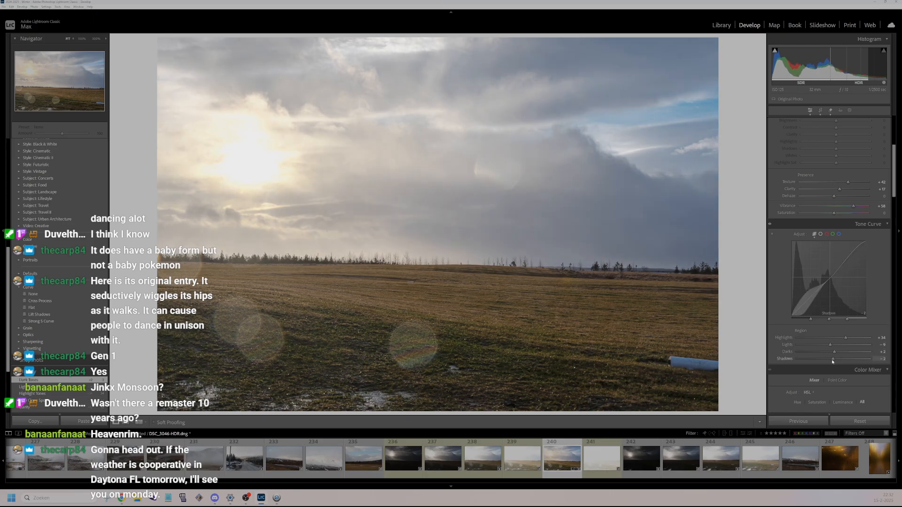
pyautogui.press('2')
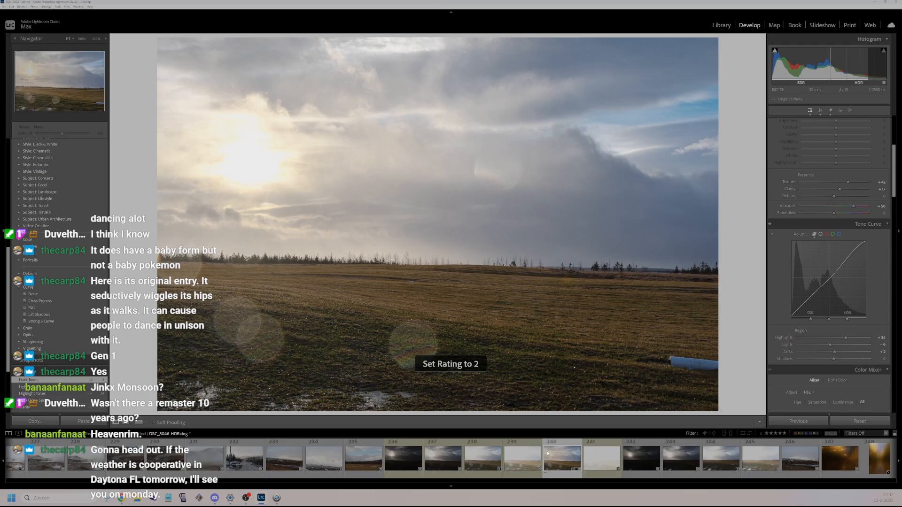
# - Open the snowy mountain and road photo DSC_3043.NEF and clone out the dust spot in the sky above the mountain
pyautogui.click(289, 465)
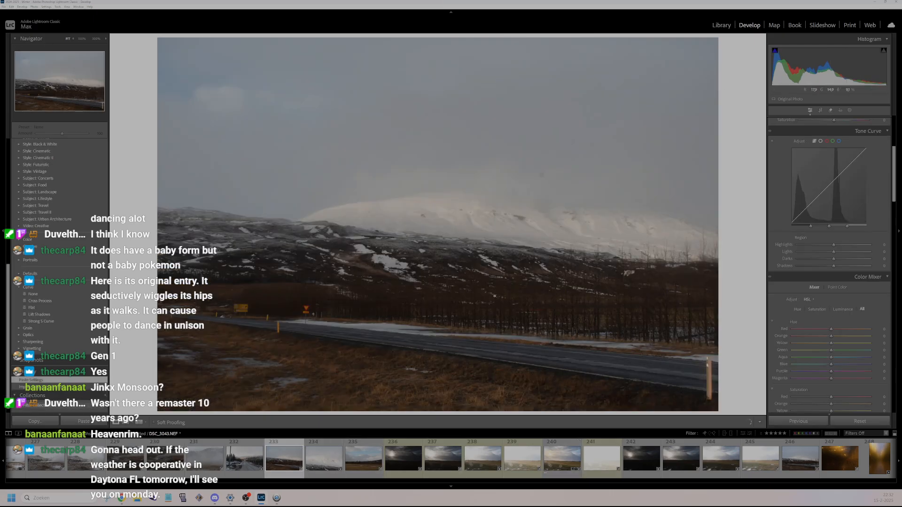
pyautogui.click(540, 218)
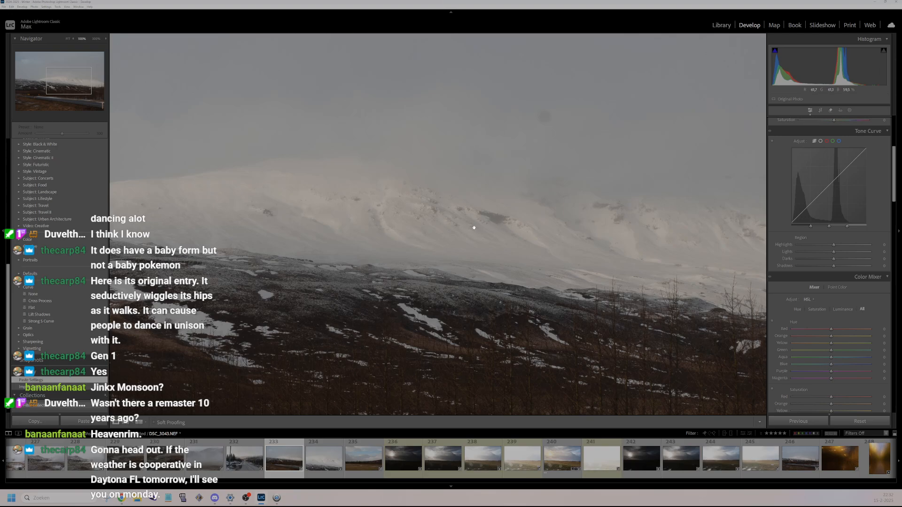
pyautogui.click(505, 226)
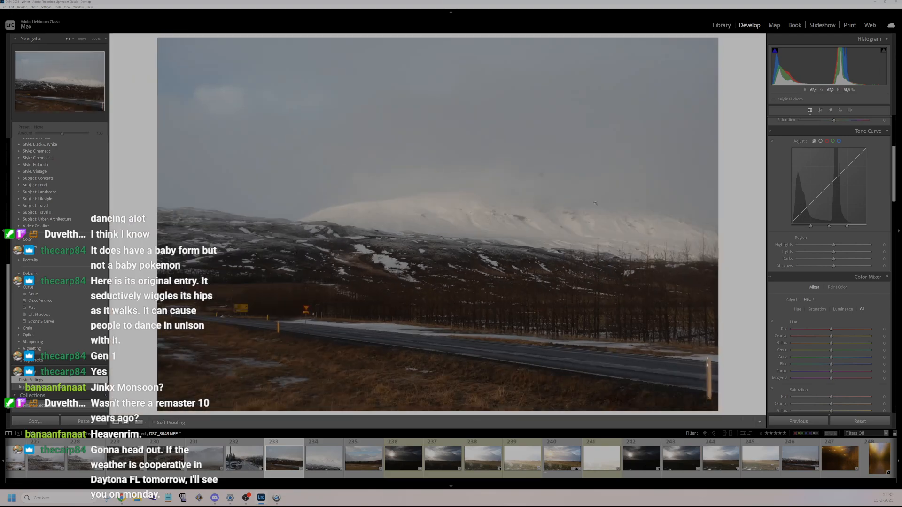
pyautogui.press('q')
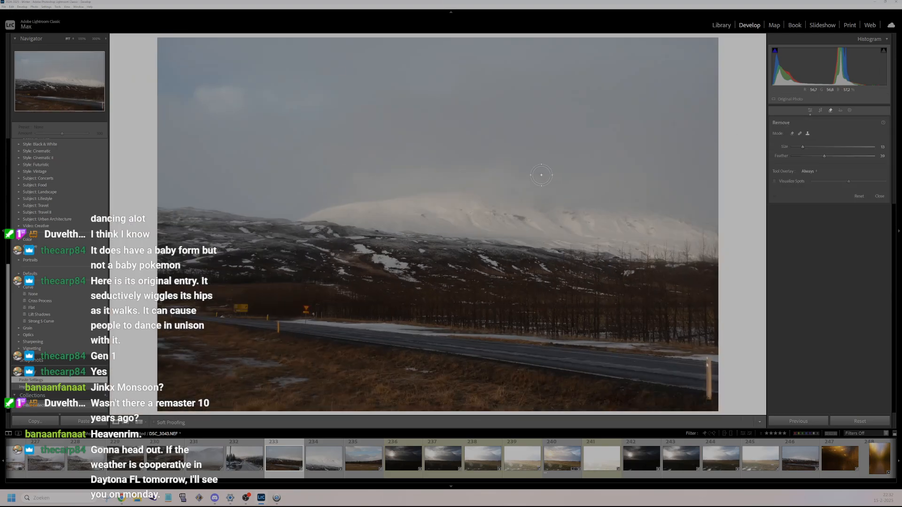
pyautogui.click(544, 176)
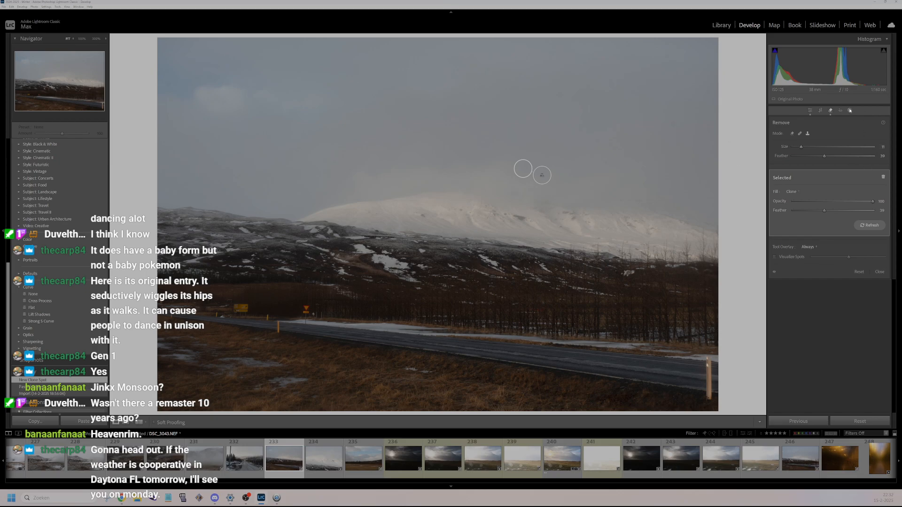
pyautogui.click(832, 112)
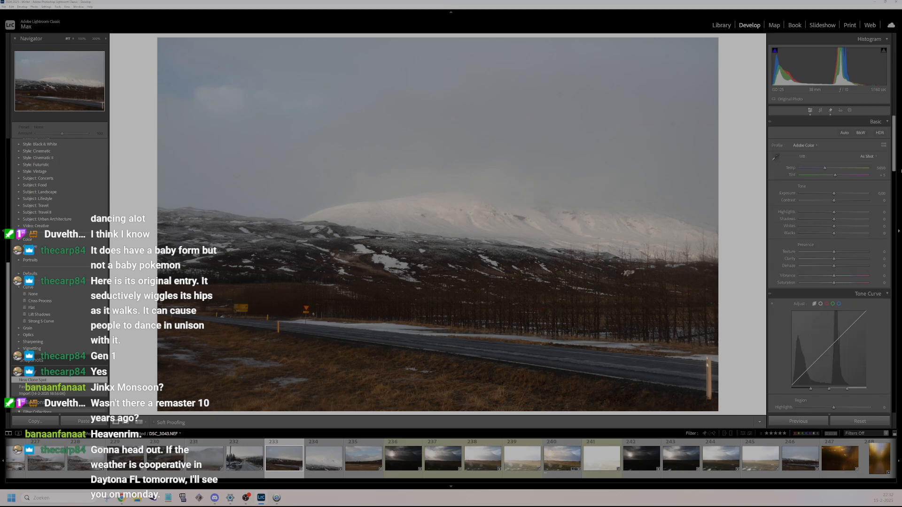
# - Enable HDR editing, raise Exposure, and set Highlights about +75, Shadows -34, Whites -35, Texture +28, Clarity +39 and Vibrance +34
pyautogui.click(880, 133)
pyautogui.moveTo(834, 193); pyautogui.dragTo(834, 233)
pyautogui.moveTo(834, 368); pyautogui.dragTo(849, 353)
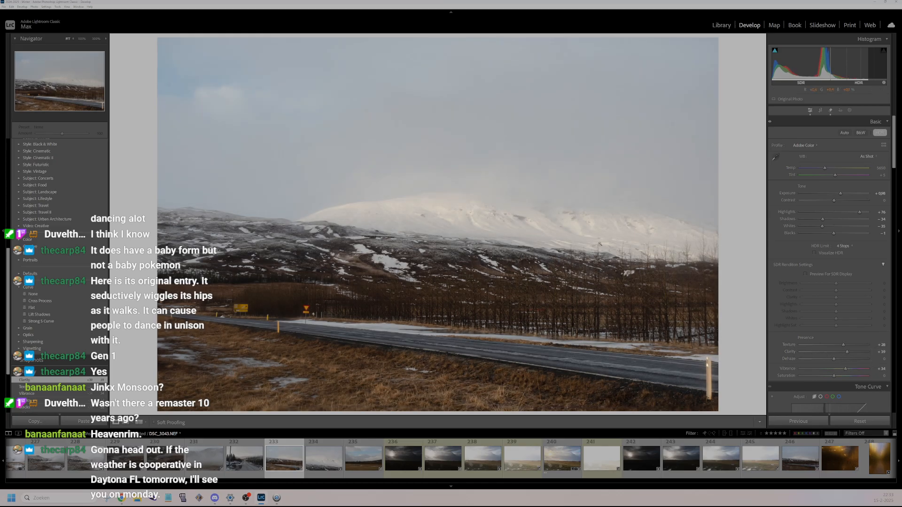
pyautogui.click(483, 213)
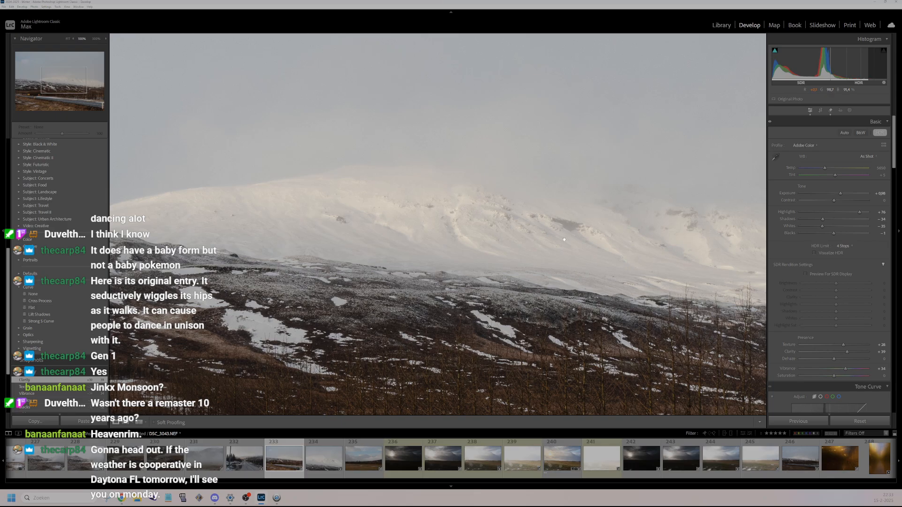
pyautogui.click(480, 213)
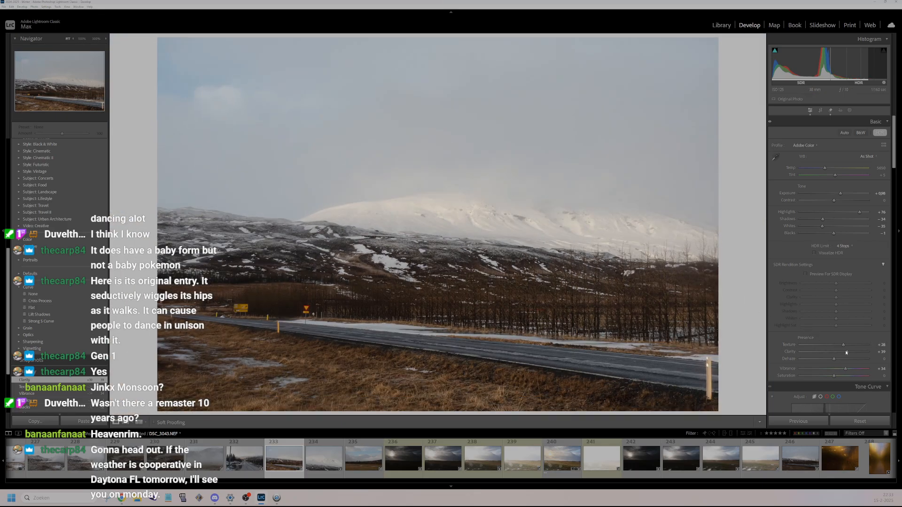
# - Set the mountain photo's tone curve to Highlights +15, Lights +22 and Darks +9 with slightly lower Shadows, and rate it 2 stars
pyautogui.scroll(-3, 841, 365)
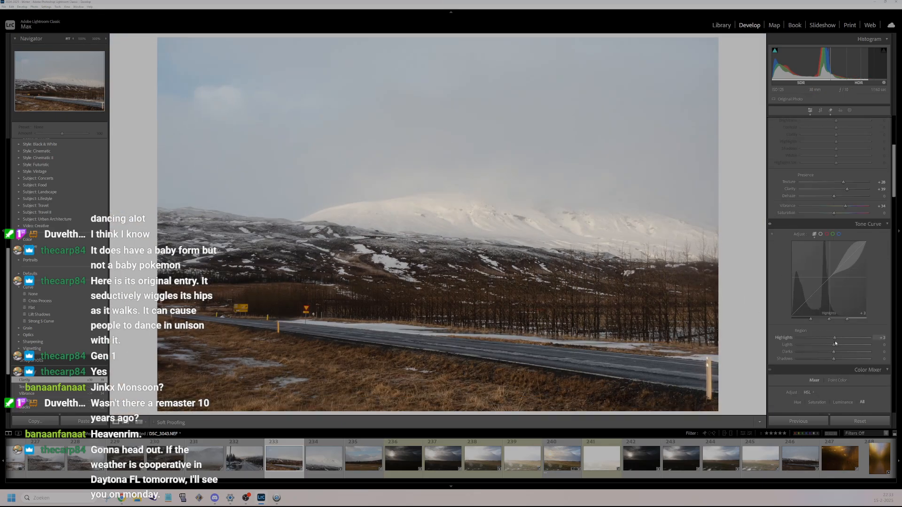
pyautogui.moveTo(841, 344); pyautogui.dragTo(832, 360)
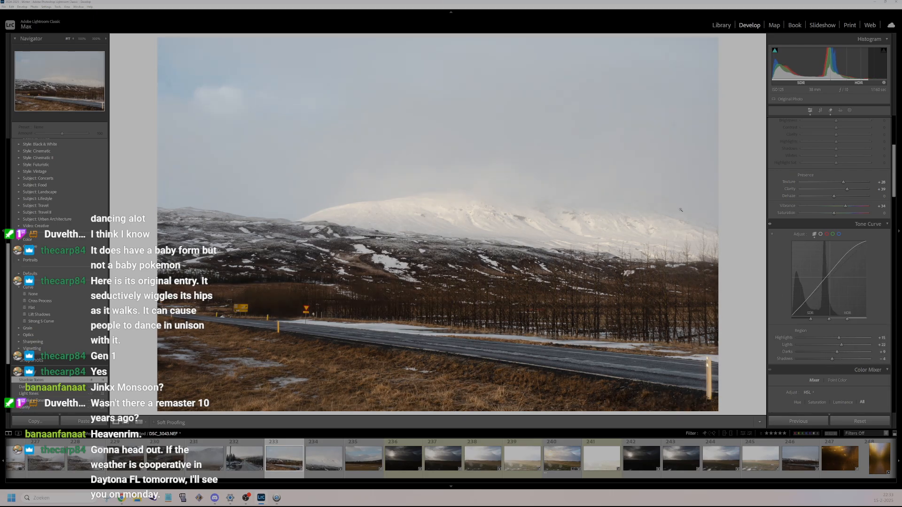
pyautogui.press('2')
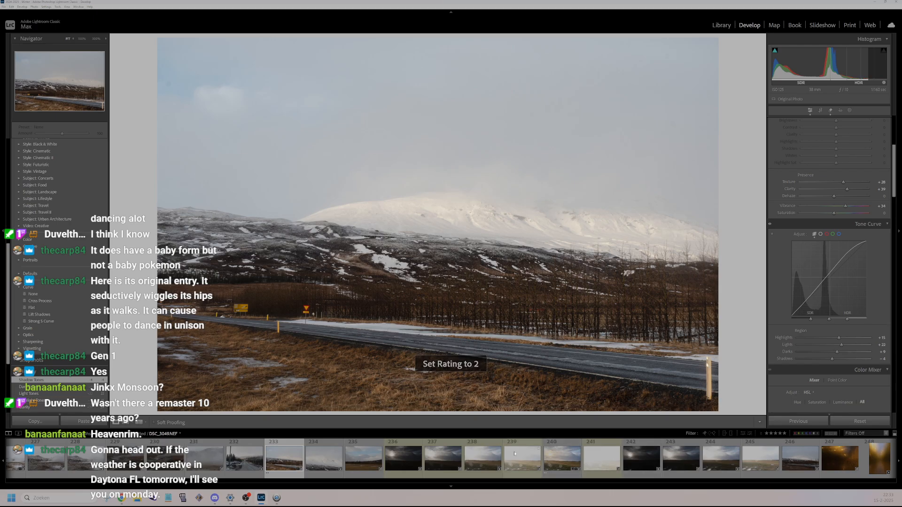
# - Open the close-up photo of the iridescent cloud without a foreground tree, set Vibrance to +57 and sample the grey cloud for white balance
pyautogui.scroll(-5, 528, 451)
pyautogui.click(489, 457)
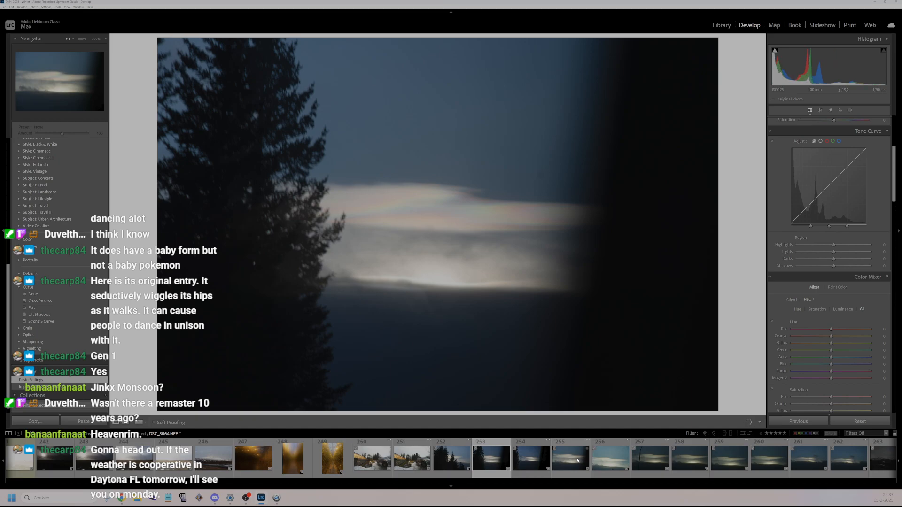
pyautogui.click(421, 210)
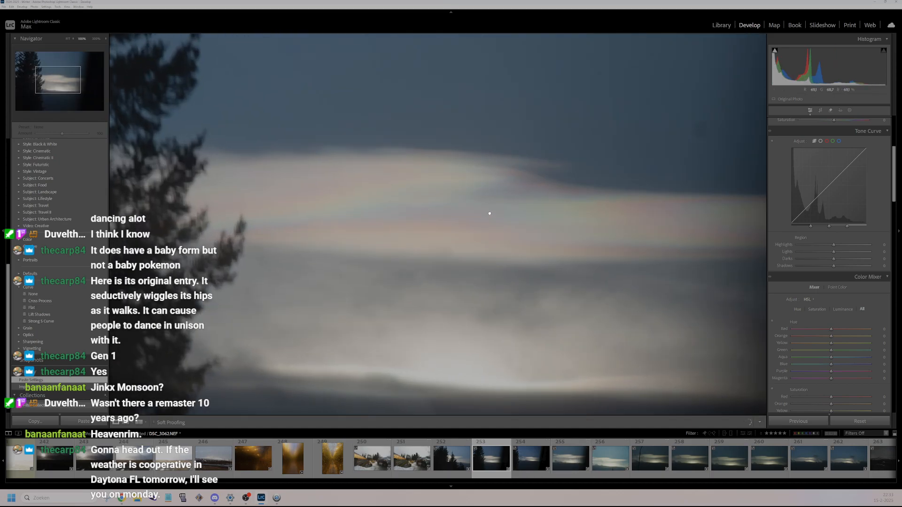
pyautogui.click(490, 214)
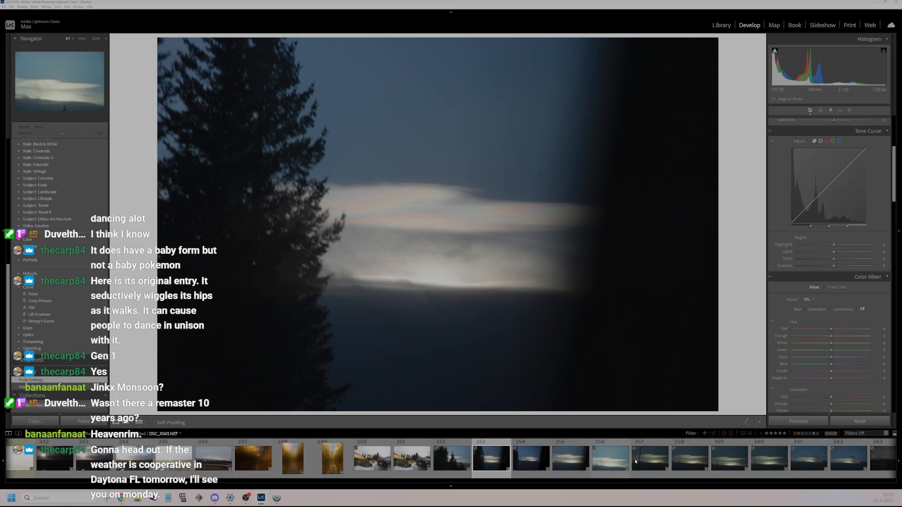
pyautogui.click(704, 466)
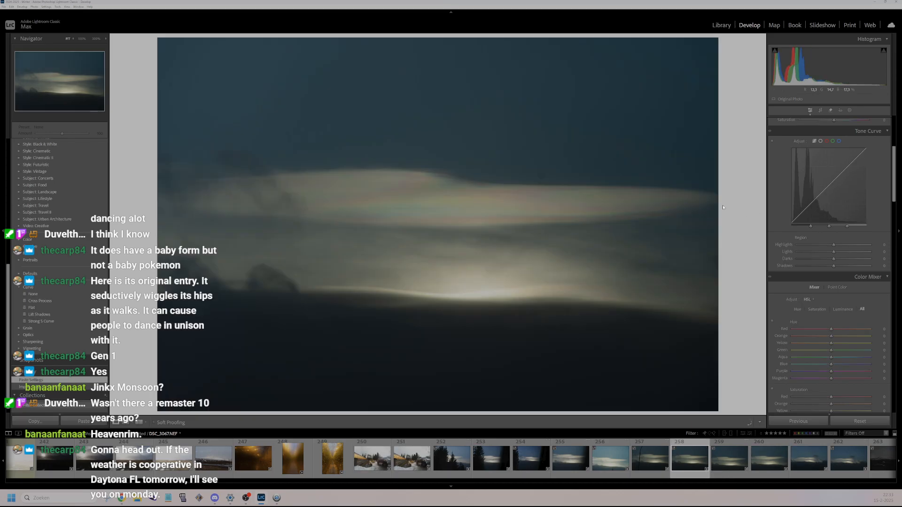
pyautogui.scroll(4, 841, 226)
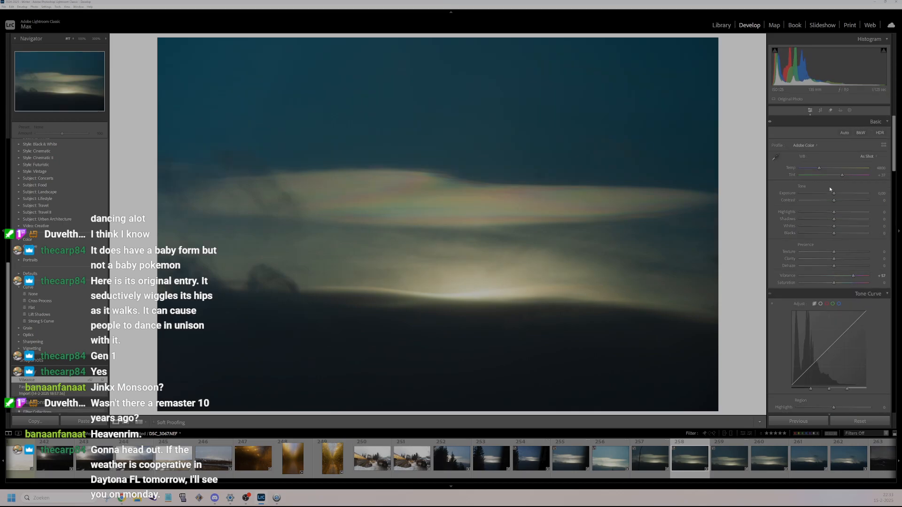
pyautogui.click(776, 158)
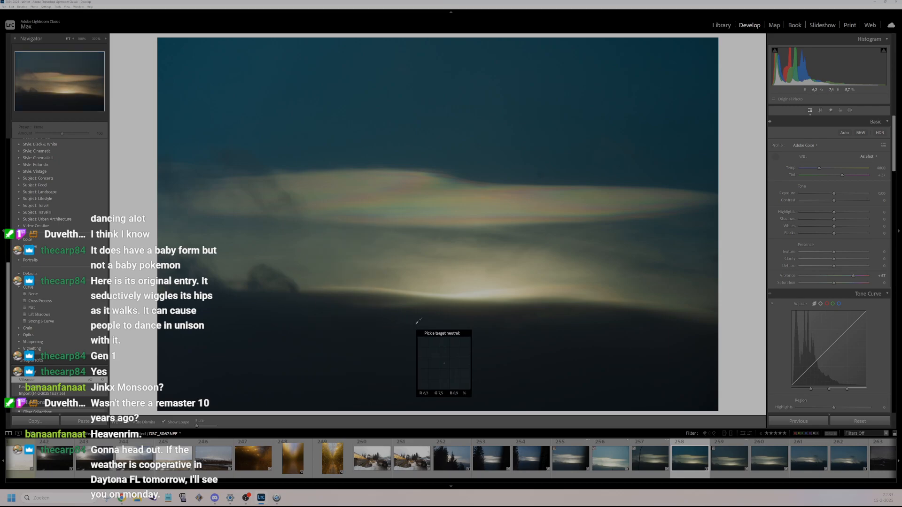
pyautogui.click(422, 267)
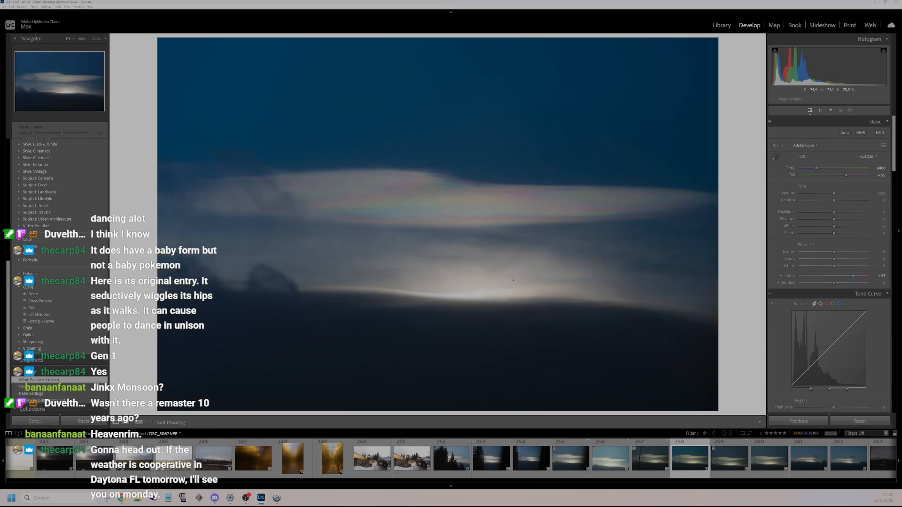
# - Set the cloud photo's Texture to +24, Clarity +46, Highlights +17, Shadows +50, Whites +37 and Blacks +44
pyautogui.moveTo(847, 256); pyautogui.dragTo(843, 254)
pyautogui.click(851, 259)
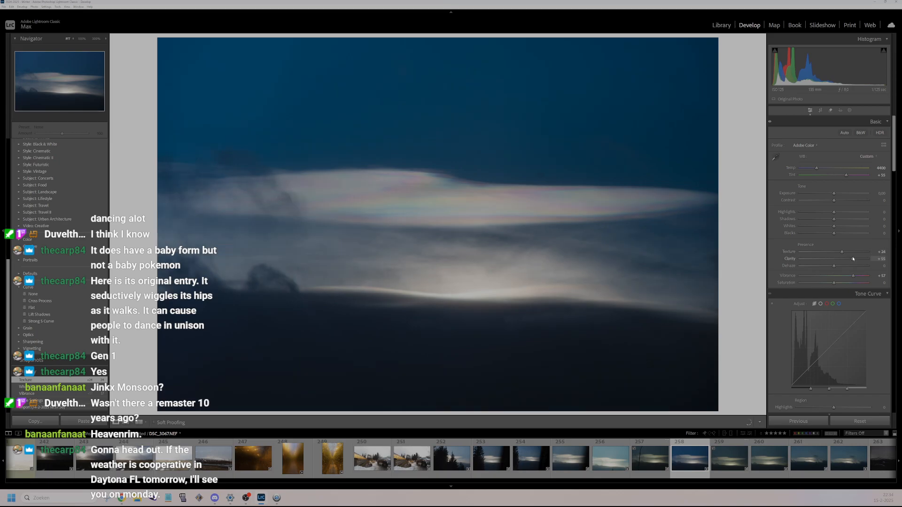
pyautogui.click(421, 193)
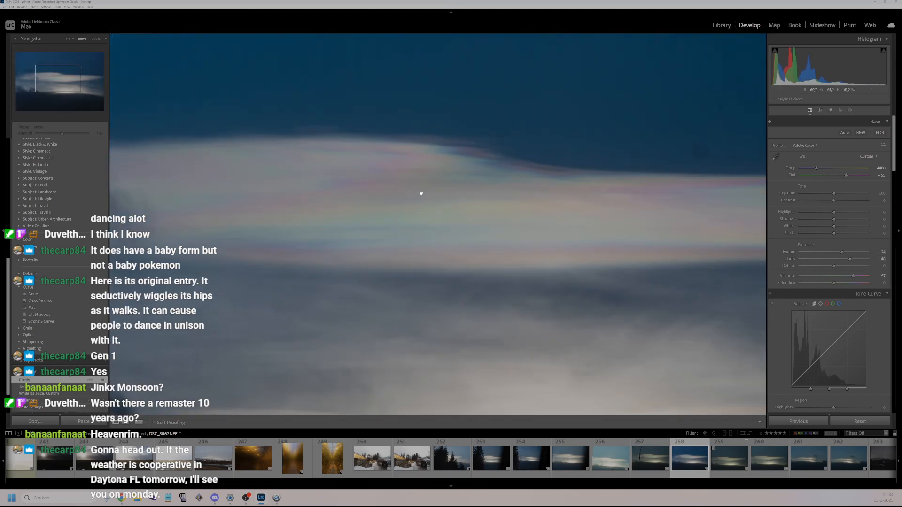
pyautogui.moveTo(466, 212); pyautogui.dragTo(330, 210)
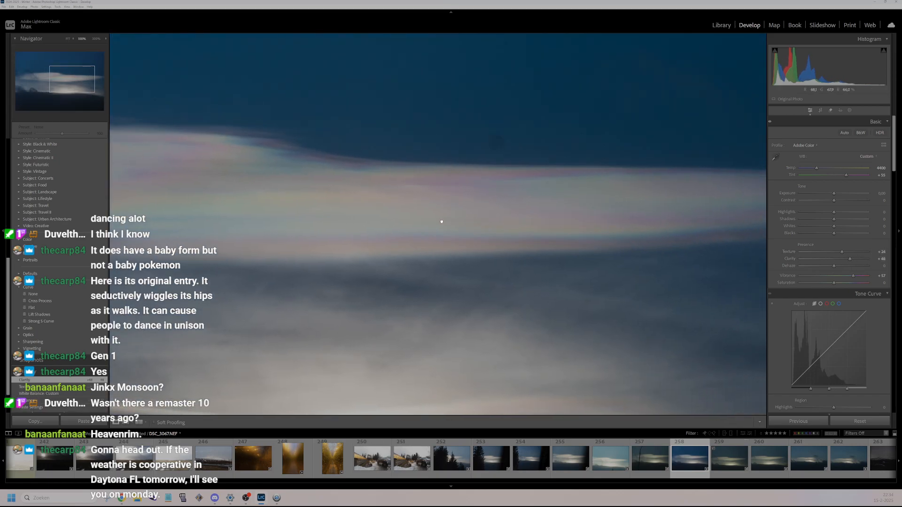
pyautogui.click(441, 221)
pyautogui.moveTo(835, 212); pyautogui.dragTo(849, 234)
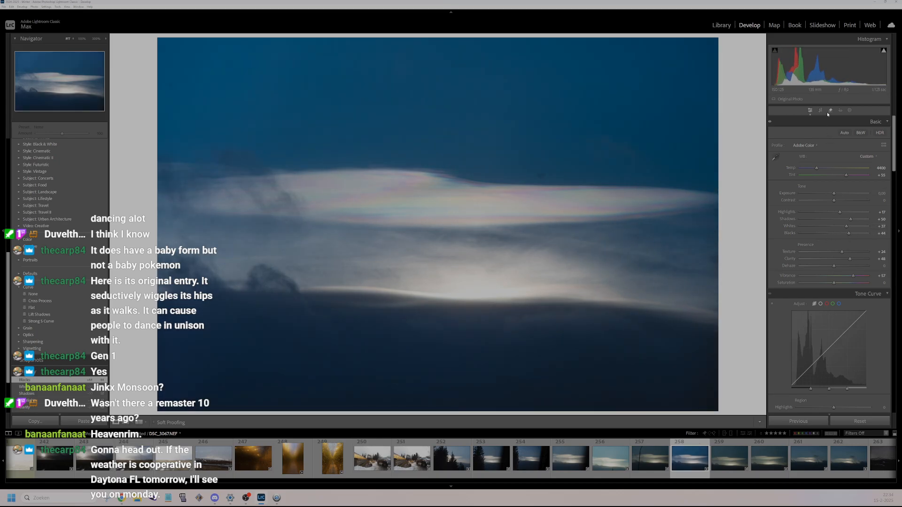
# - Clone out the dust spot in the blue sky just above the iridescent cloud
pyautogui.press('q')
pyautogui.click(538, 174)
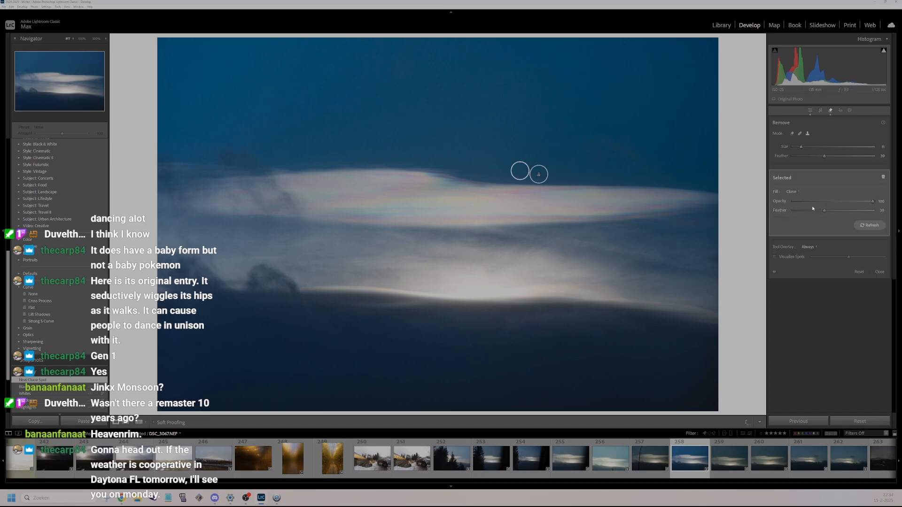
pyautogui.click(879, 273)
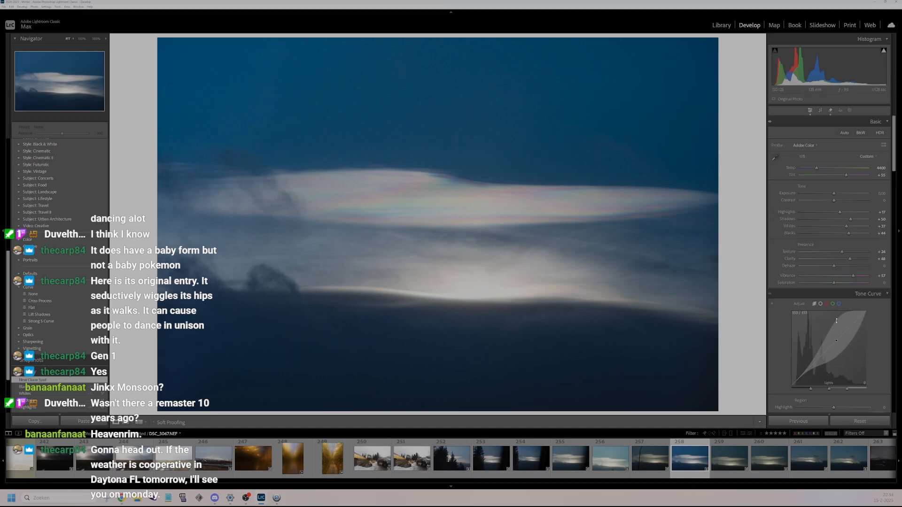
# - Set the cloud photo's tone curve to Highlights +100, Lights +9 and Shadows about +30 with slightly lower Darks, and rate it 2 stars
pyautogui.scroll(-3, 837, 321)
pyautogui.moveTo(834, 327); pyautogui.dragTo(875, 332)
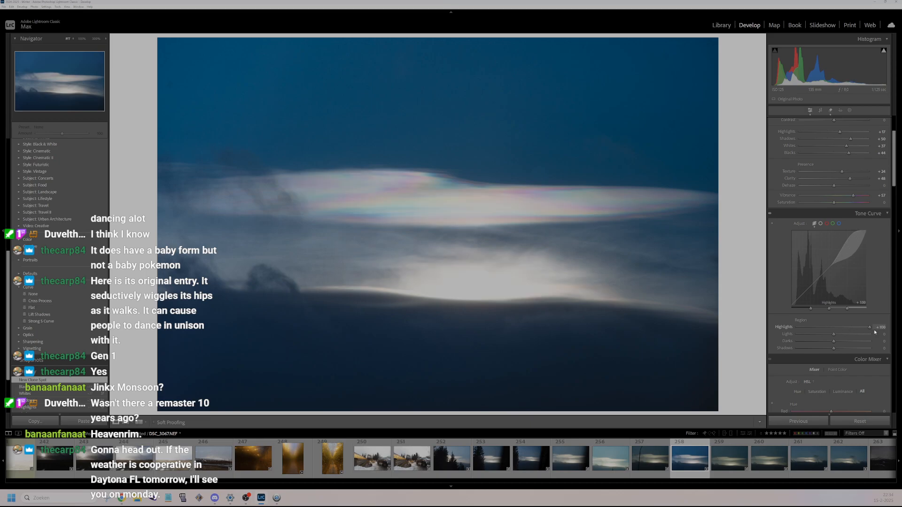
pyautogui.moveTo(834, 335)
pyautogui.mouseDown()
pyautogui.moveTo(864, 336)
pyautogui.moveTo(836, 334)
pyautogui.moveTo(841, 348)
pyautogui.moveTo(821, 342)
pyautogui.moveTo(832, 343)
pyautogui.mouseUp()
pyautogui.press('2')
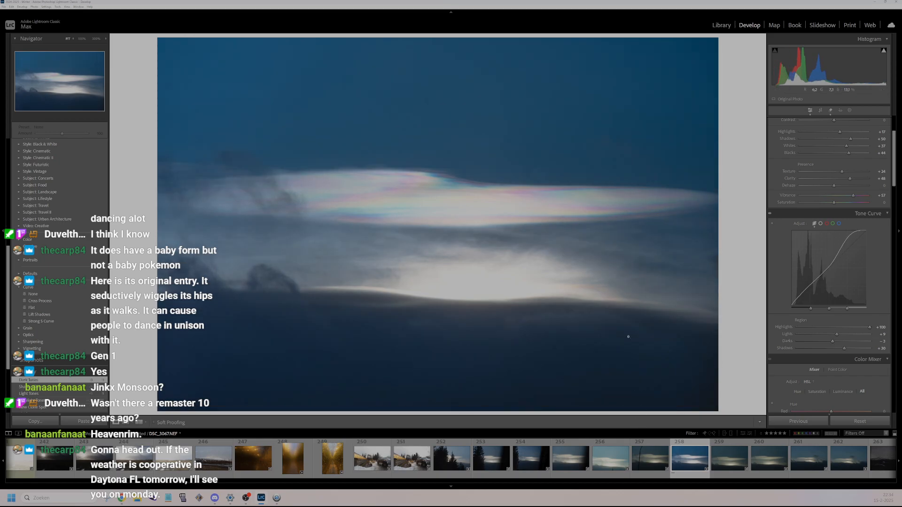
pyautogui.click(513, 195)
pyautogui.click(513, 195)
# - Open the moonlit night sky photo further along the series and examine its stars at 100%
pyautogui.scroll(-5, 401, 462)
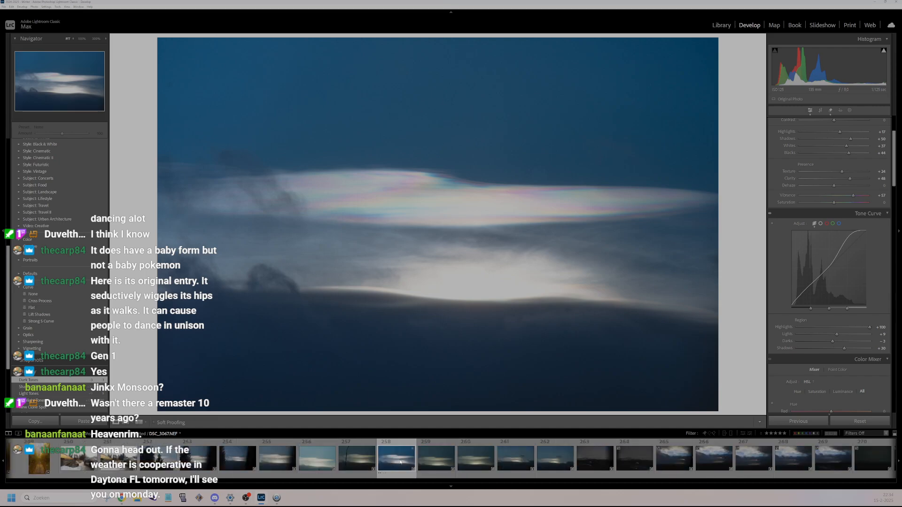
pyautogui.scroll(-10, 400, 462)
pyautogui.scroll(-5, 407, 468)
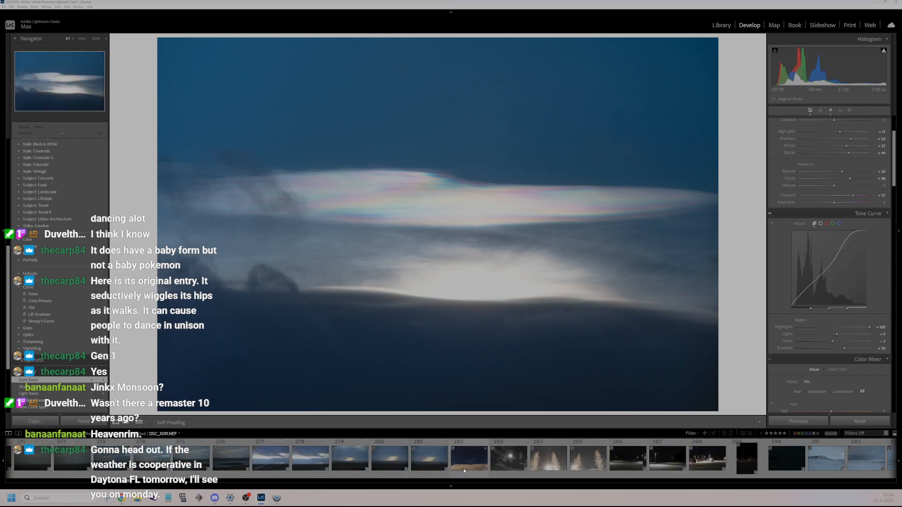
pyautogui.click(509, 465)
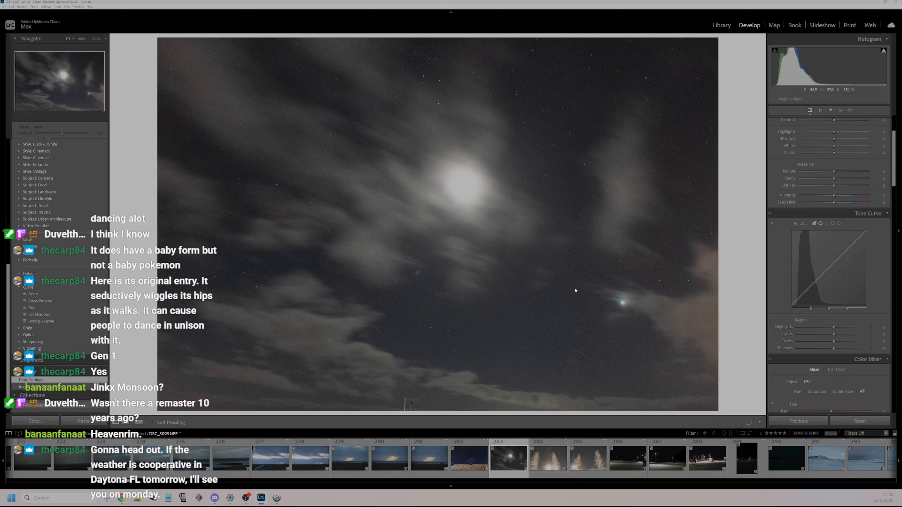
pyautogui.click(572, 291)
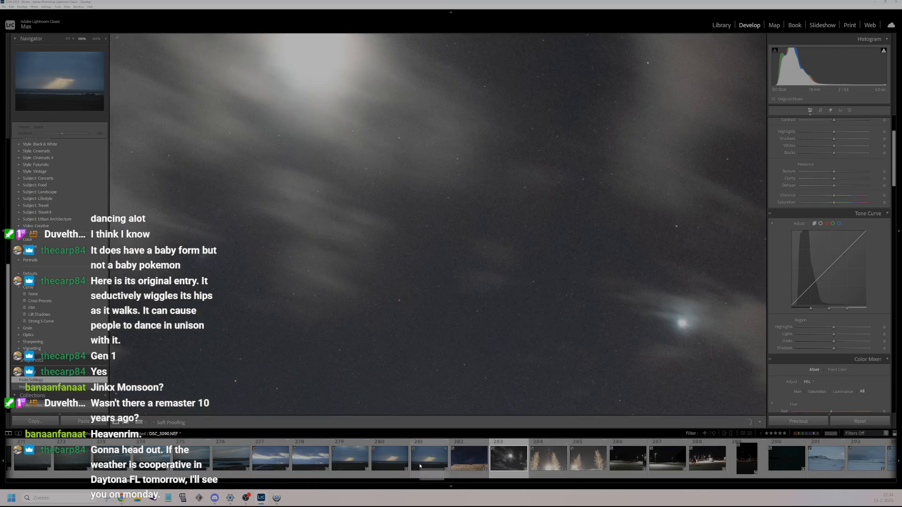
# - Open the snowy mountain photo DSC_3100.NEF, enable HDR editing and raise Exposure to about +0.84
pyautogui.scroll(-5, 419, 464)
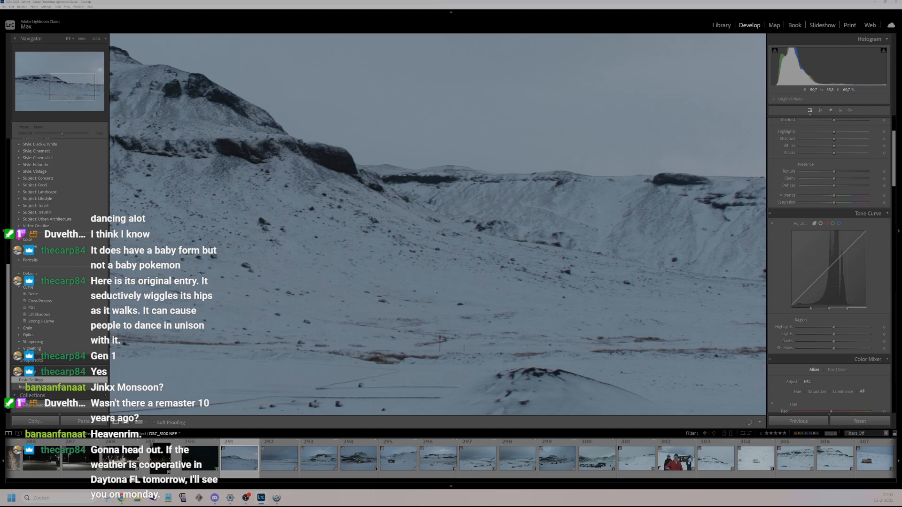
pyautogui.click(454, 290)
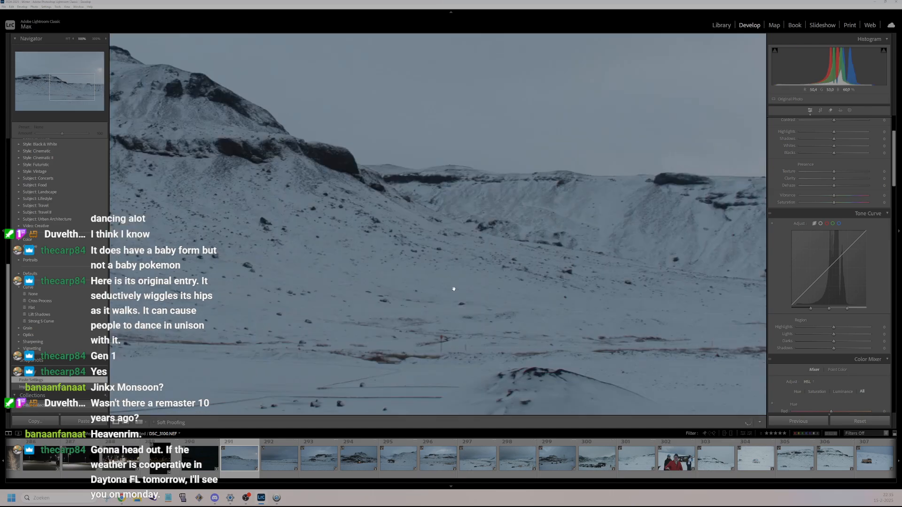
pyautogui.click(454, 290)
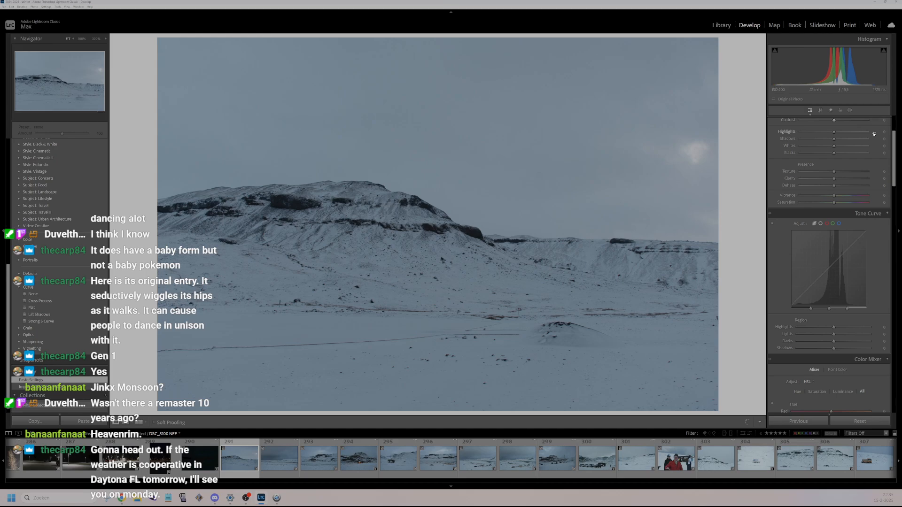
pyautogui.scroll(3, 873, 202)
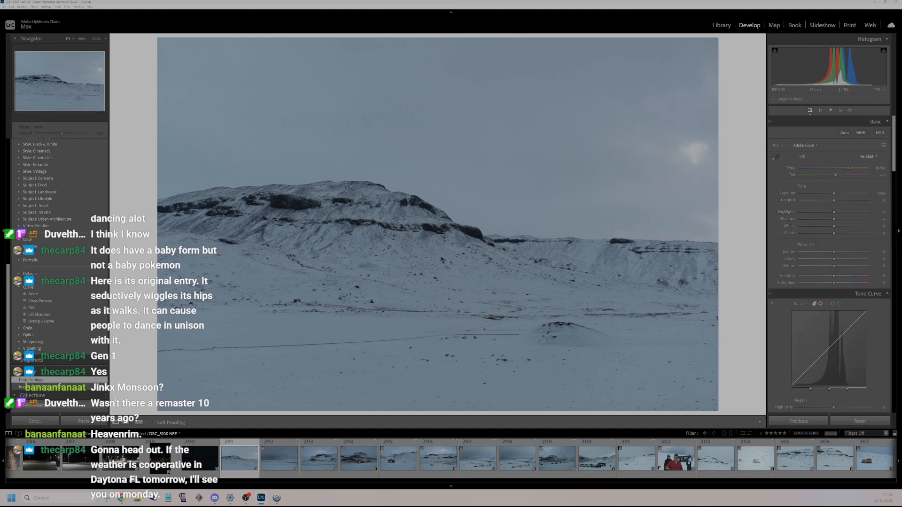
pyautogui.click(880, 133)
pyautogui.moveTo(842, 194); pyautogui.dragTo(840, 192)
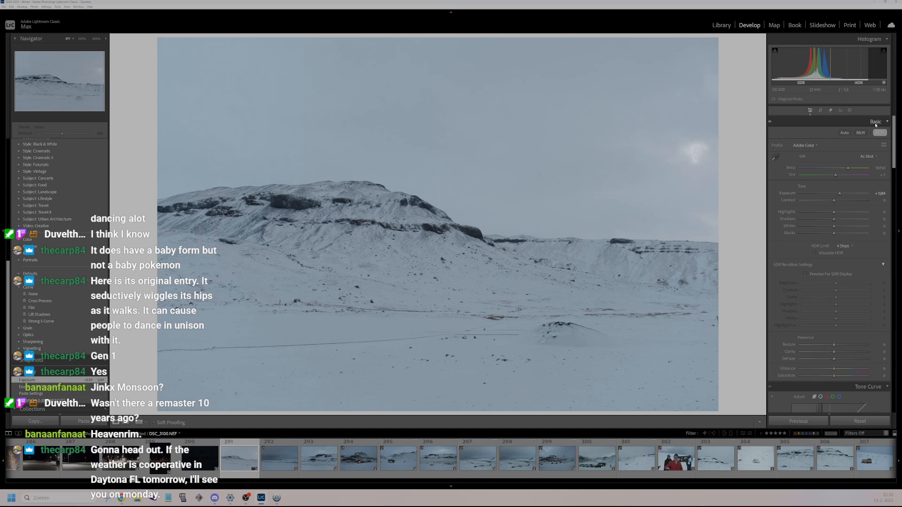
# - Set the snowy mountain photo's Highlights to -24, Shadows +25, Whites +66 and Blacks -15, and rate it 2 stars
pyautogui.click(851, 220)
pyautogui.click(853, 225)
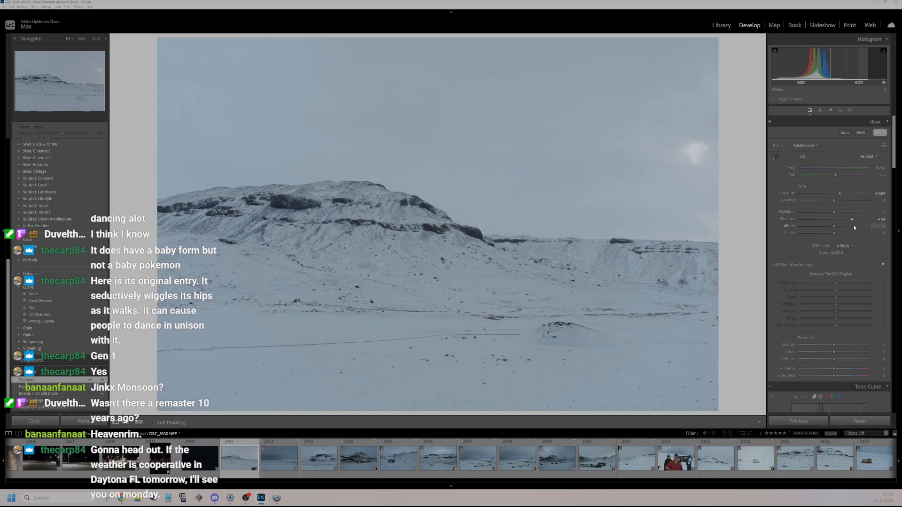
pyautogui.click(821, 214)
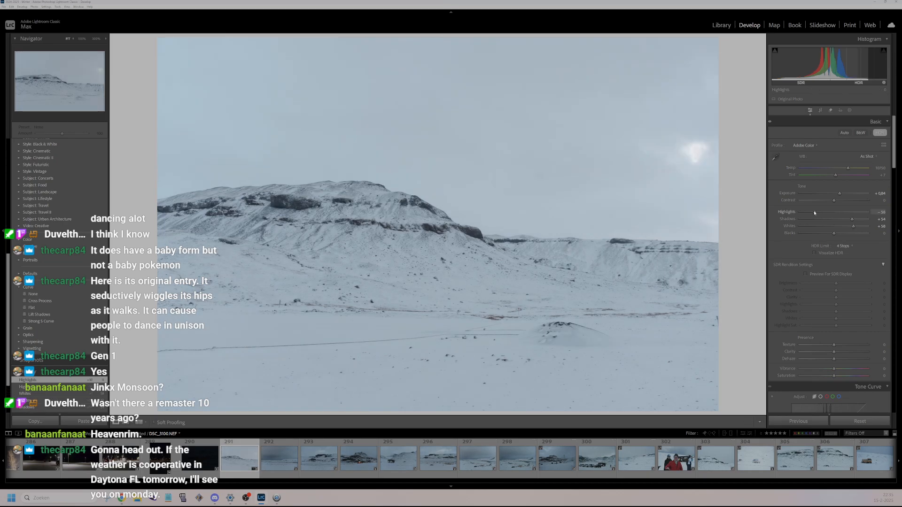
pyautogui.doubleClick(823, 213)
pyautogui.moveTo(854, 213); pyautogui.dragTo(827, 213)
pyautogui.click(841, 226)
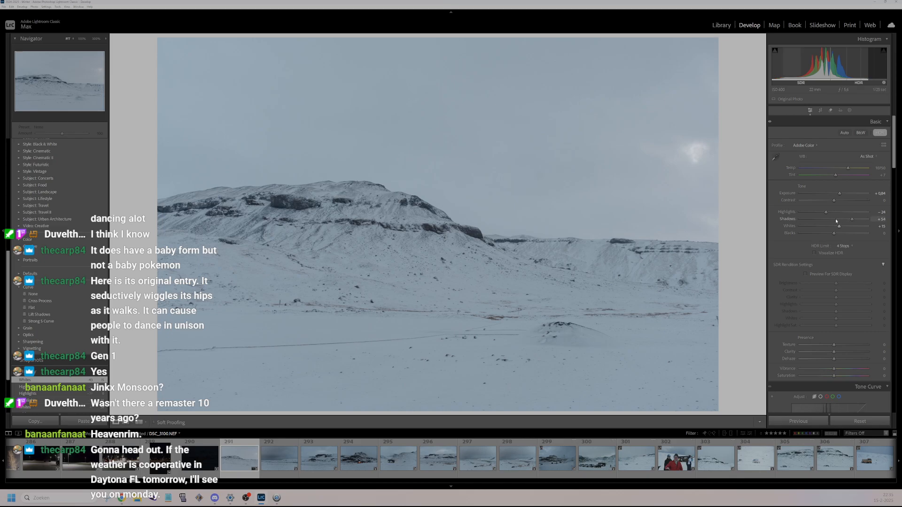
pyautogui.moveTo(853, 220); pyautogui.dragTo(842, 220)
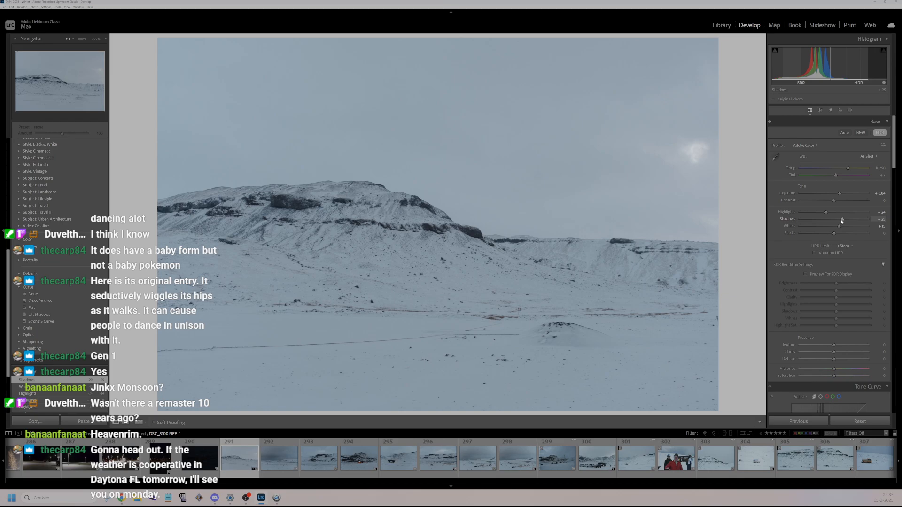
pyautogui.click(861, 228)
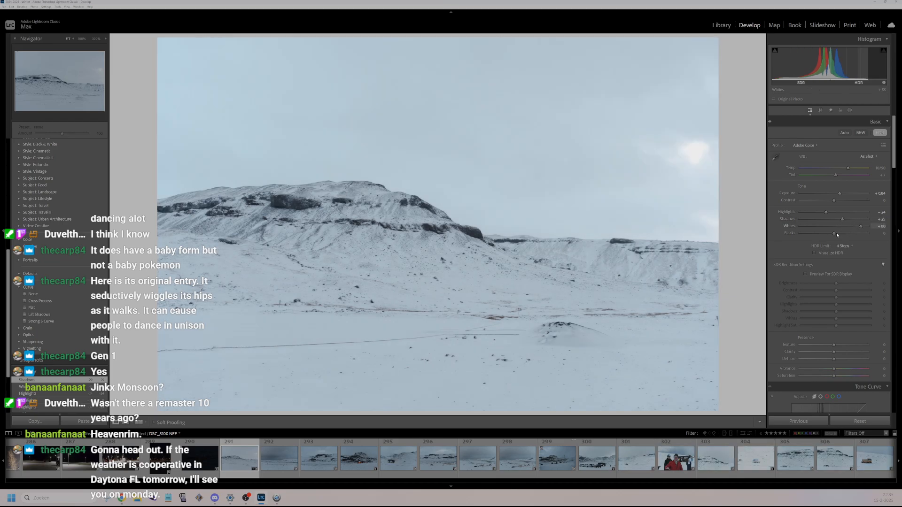
pyautogui.moveTo(836, 233)
pyautogui.mouseDown()
pyautogui.moveTo(845, 235)
pyautogui.moveTo(831, 236)
pyautogui.mouseUp()
pyautogui.press('3')
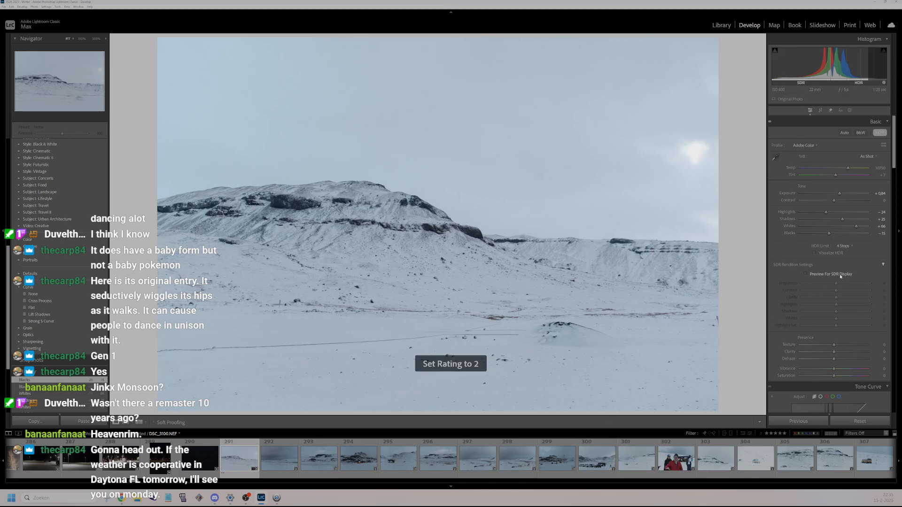
# - Set Texture to +41, Clarity +22 and Vibrance -24 on the snowy mountain photo, check it at 100% and confirm its 2-star rating
pyautogui.scroll(-3, 843, 287)
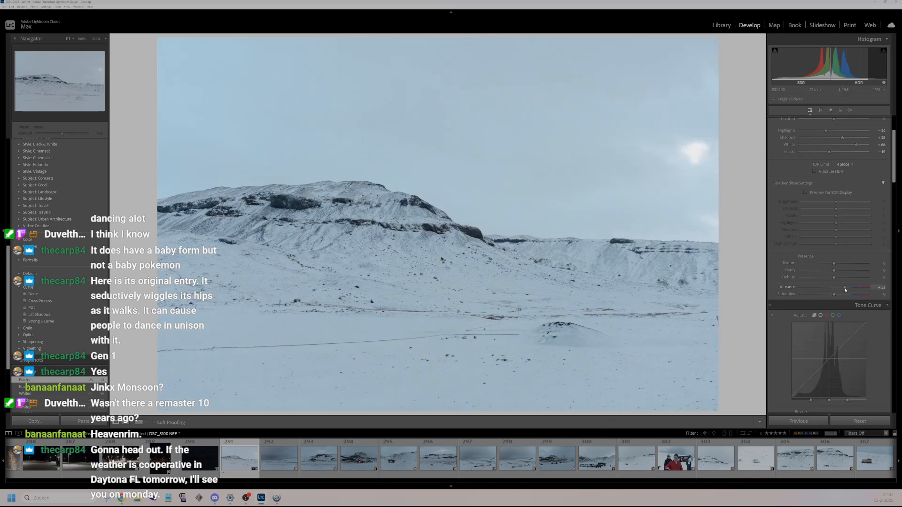
pyautogui.moveTo(843, 287); pyautogui.dragTo(847, 266)
pyautogui.click(467, 231)
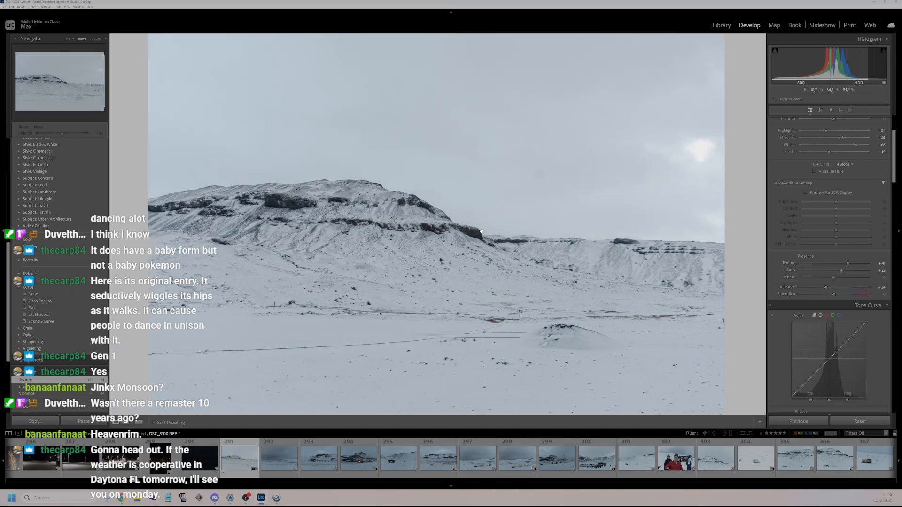
pyautogui.press('2')
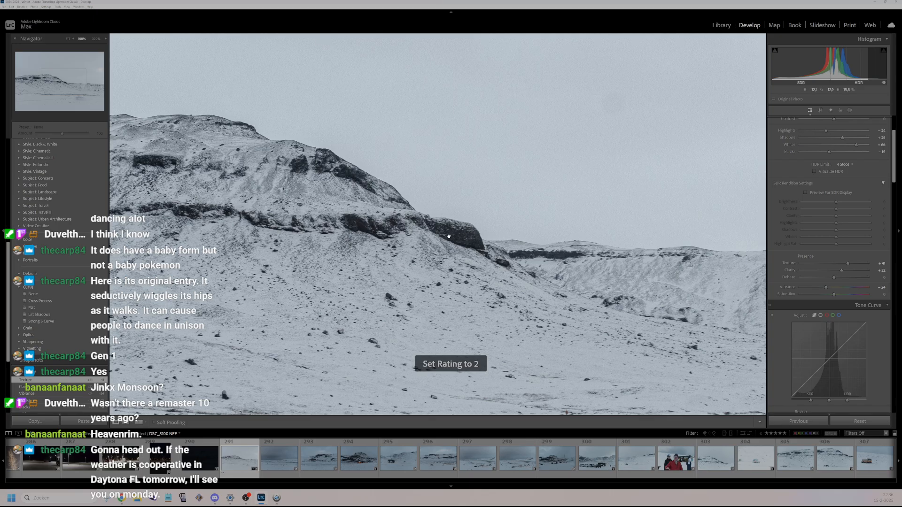
pyautogui.click(452, 238)
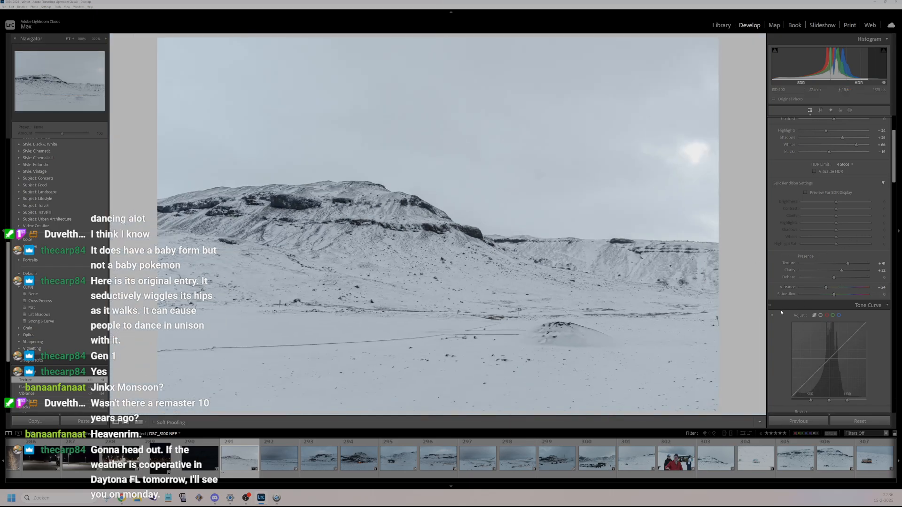
# - Open the snowy glacier photo with the hikers, DSC_3303.NEF, much further along the series
pyautogui.scroll(-3, 490, 461)
pyautogui.click(487, 458)
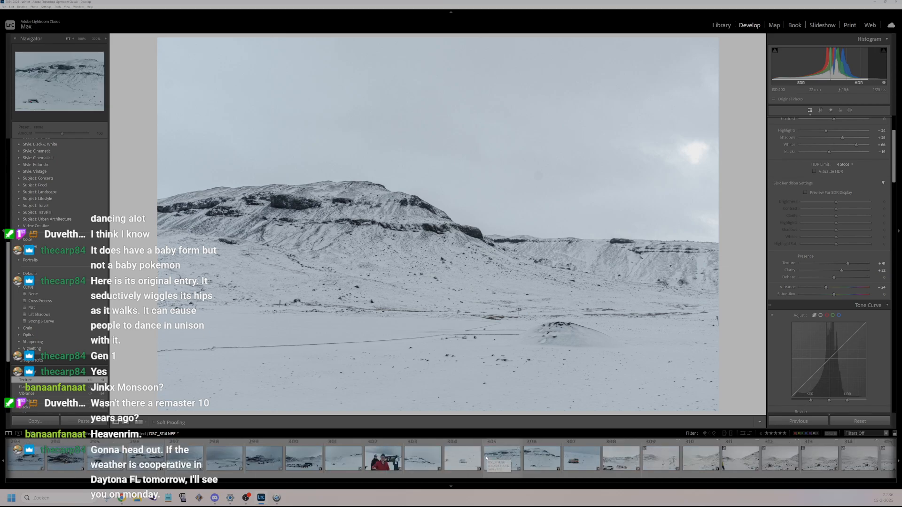
pyautogui.scroll(-5, 499, 465)
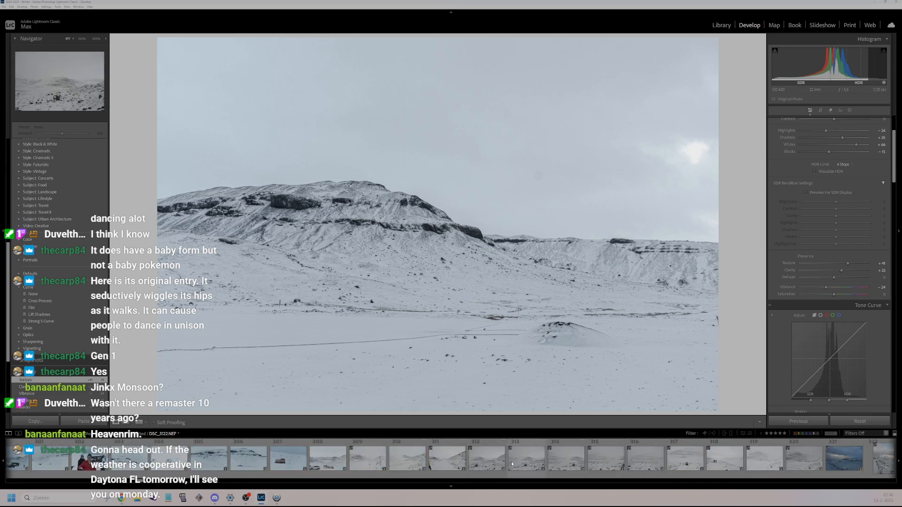
pyautogui.click(509, 460)
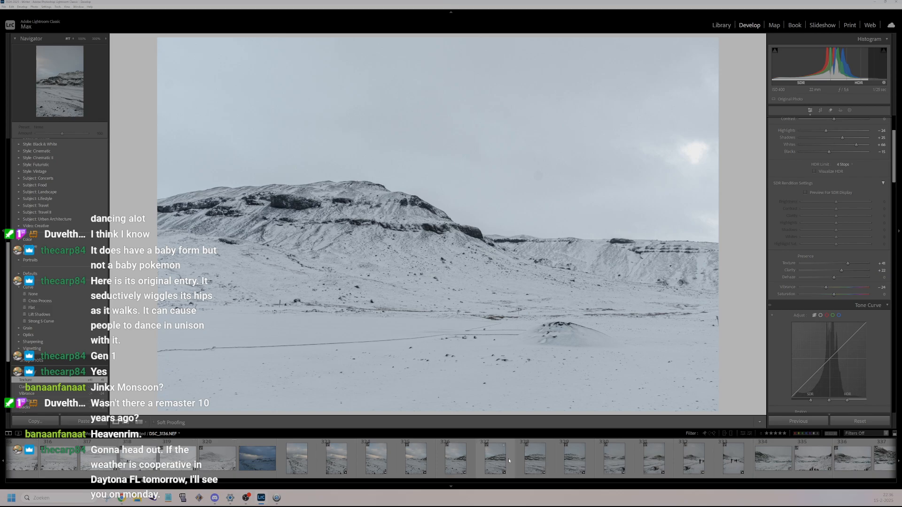
pyautogui.scroll(-10, 508, 458)
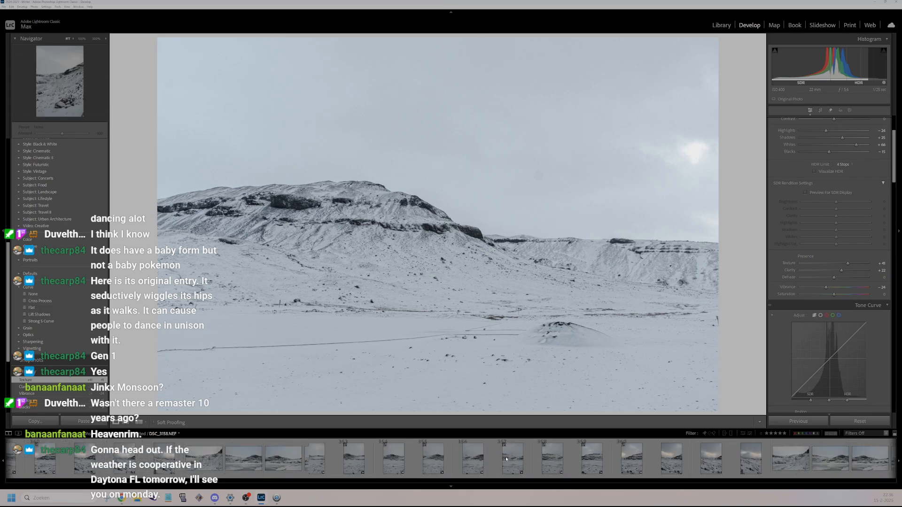
pyautogui.scroll(-12, 505, 458)
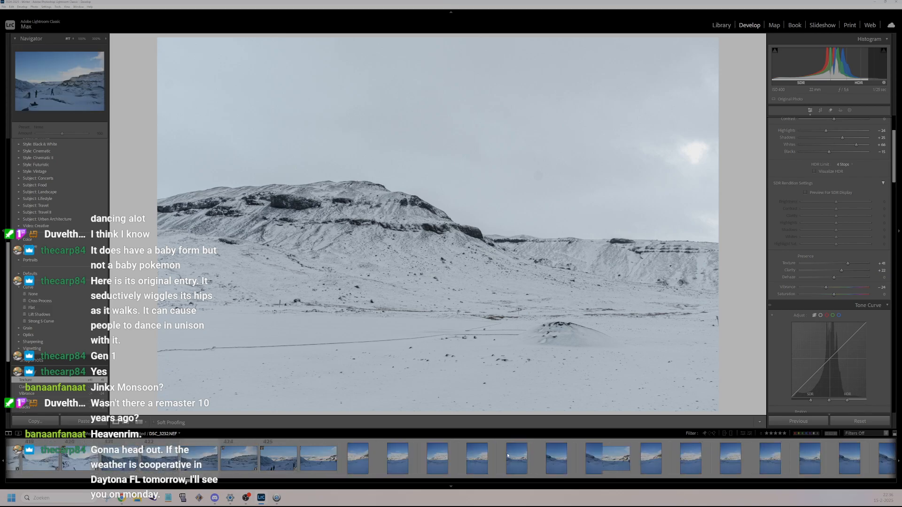
pyautogui.scroll(3, 470, 458)
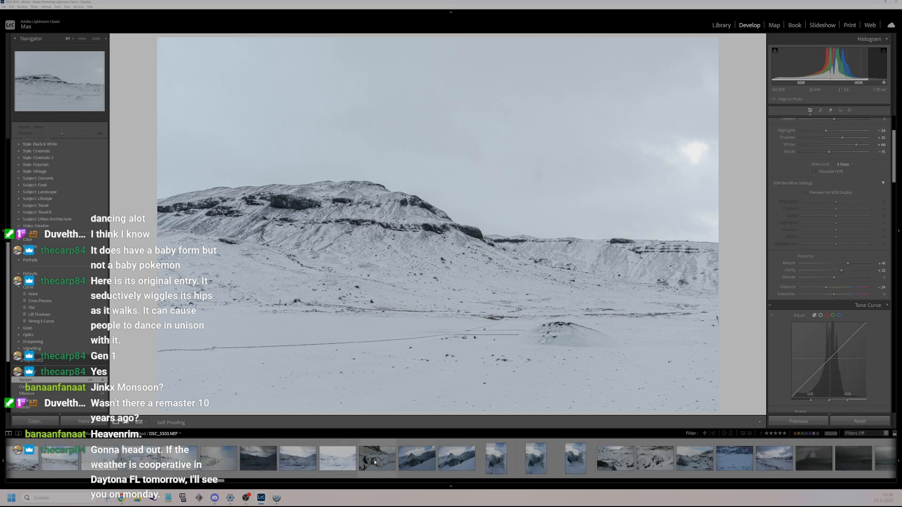
pyautogui.click(374, 463)
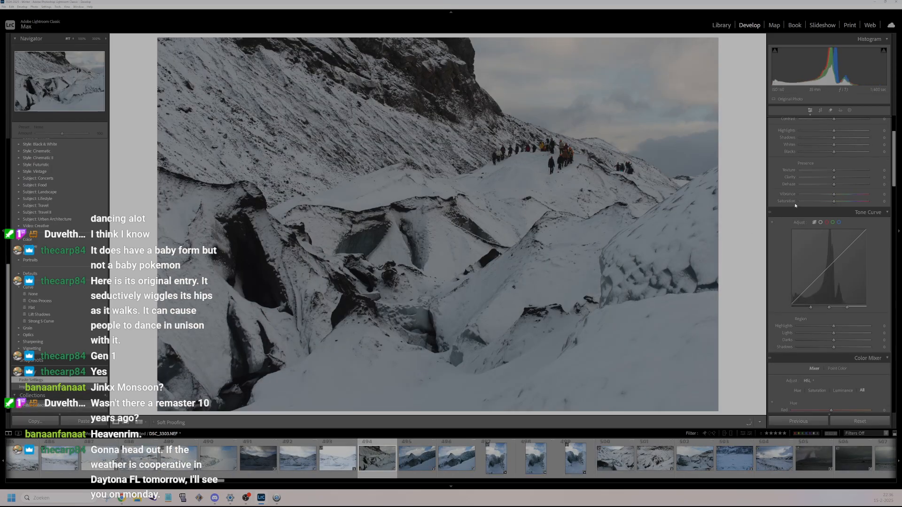
# - Enable HDR editing on the glacier photo and set Exposure to +1.54 and Highlights to +41
pyautogui.scroll(3, 829, 198)
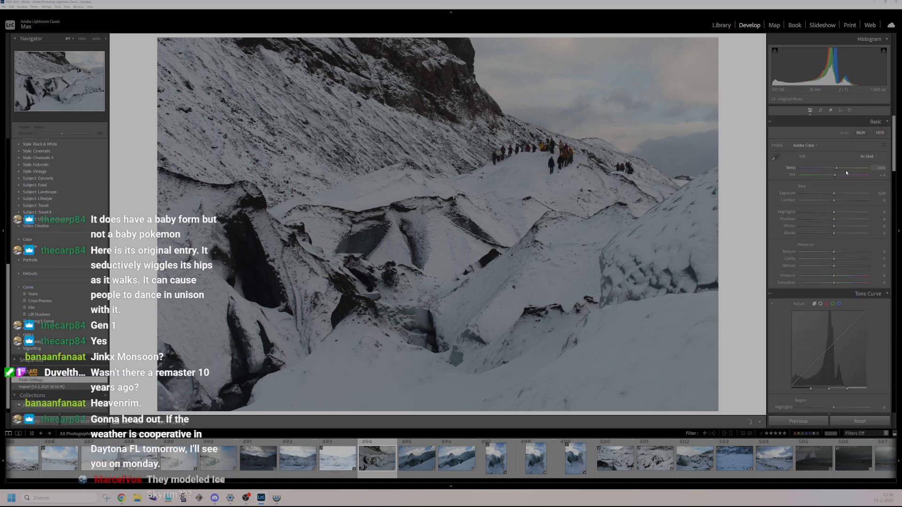
pyautogui.click(879, 133)
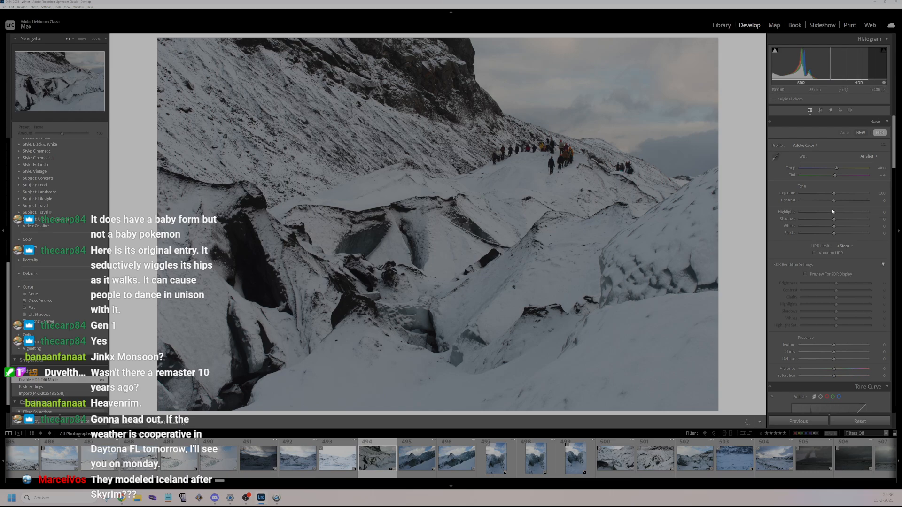
pyautogui.moveTo(844, 212); pyautogui.dragTo(845, 195)
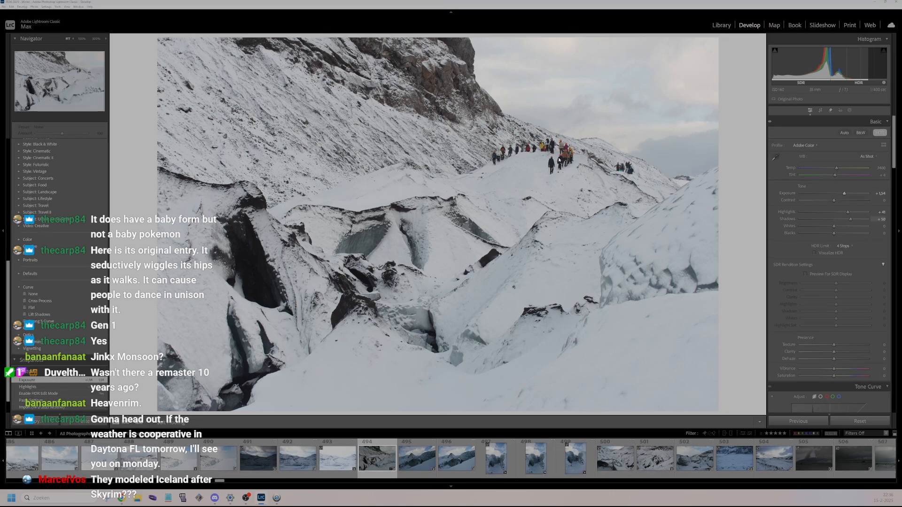
# - Undo the last Shadows change on the glacier photo, then set Shadows to -30, Whites +28 and Blacks +94
pyautogui.moveTo(852, 224)
pyautogui.mouseDown()
pyautogui.moveTo(832, 224)
pyautogui.moveTo(861, 219)
pyautogui.mouseUp()
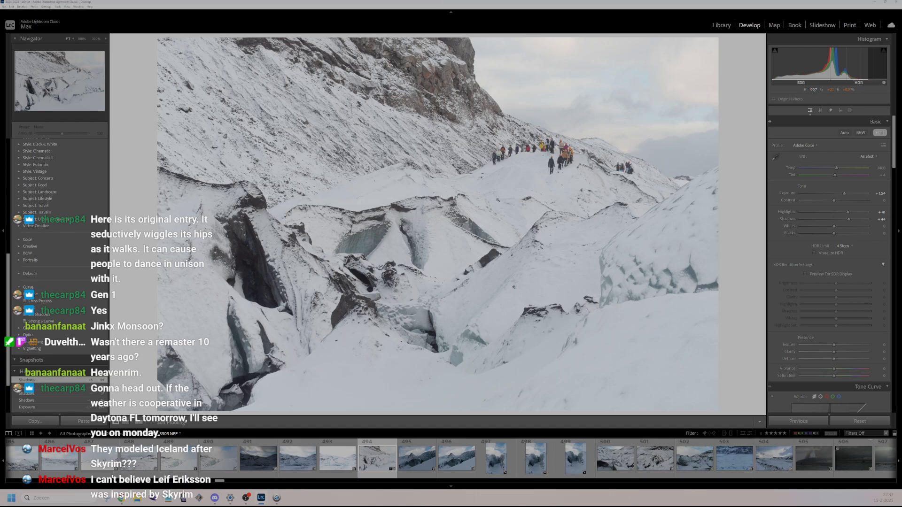
pyautogui.hotkey('ctrl', 'z')
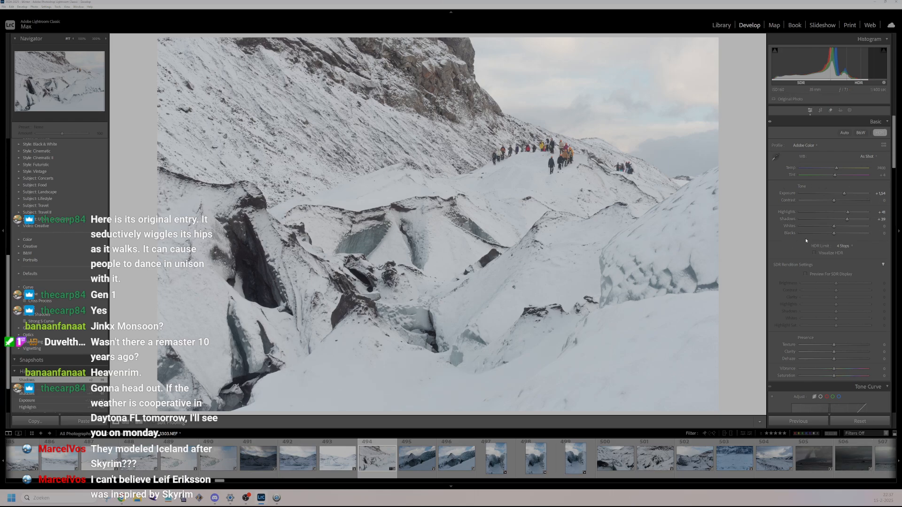
pyautogui.moveTo(847, 219); pyautogui.dragTo(867, 234)
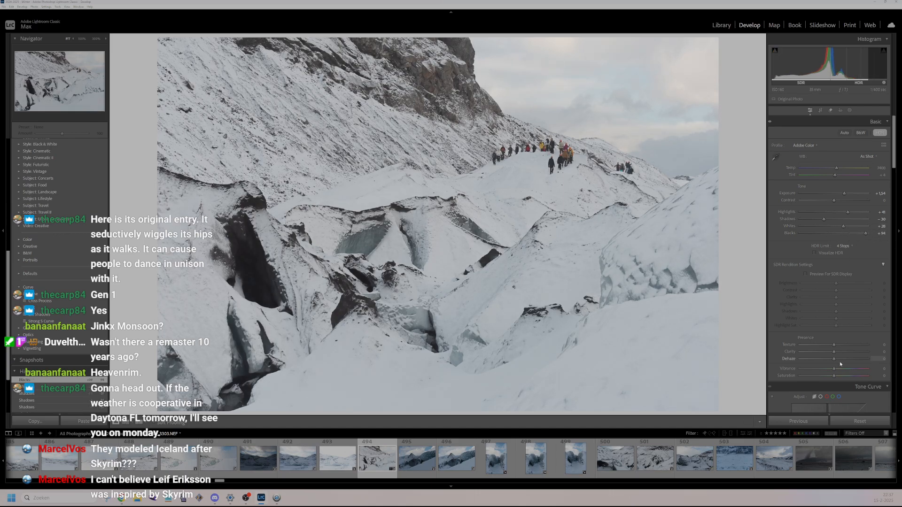
# - Set Texture to +31, Clarity +13 and Vibrance +62 on the glacier photo and check the ice at 100%
pyautogui.moveTo(847, 370); pyautogui.dragTo(844, 345)
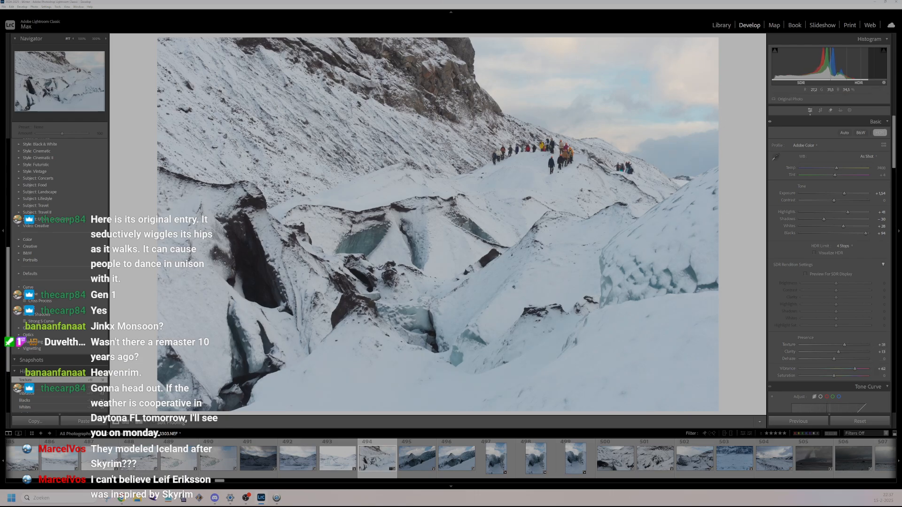
pyautogui.click(362, 233)
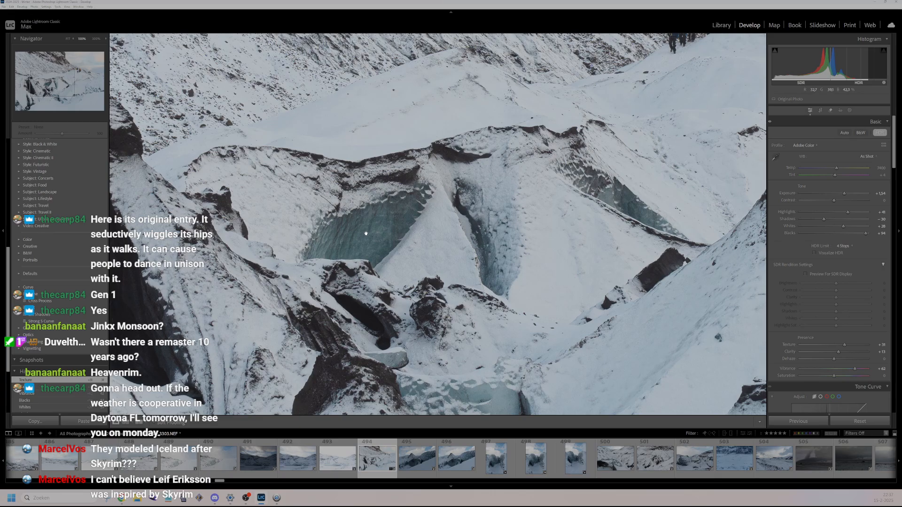
pyautogui.click(367, 233)
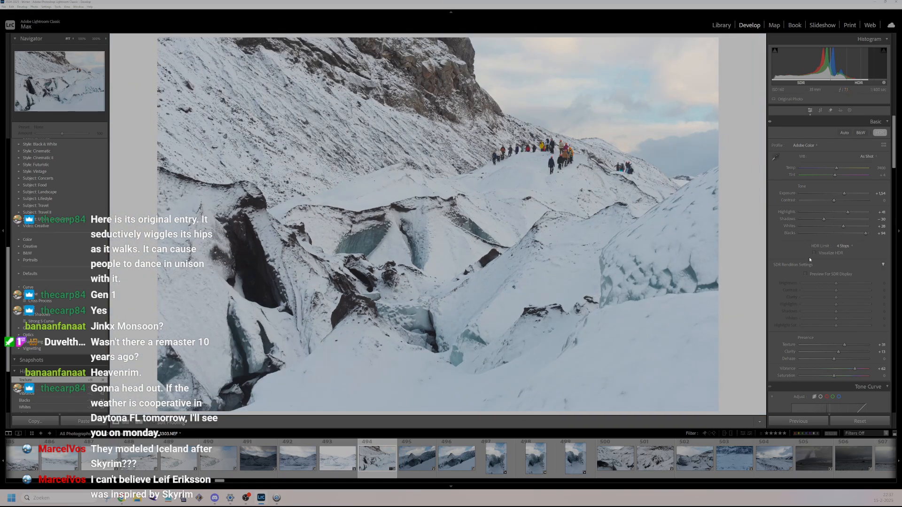
# - Set the glacier photo's tone curve to Highlights +14, Lights +24, Darks -1 and Shadows -7, and rate it 2 stars
pyautogui.scroll(-5, 855, 301)
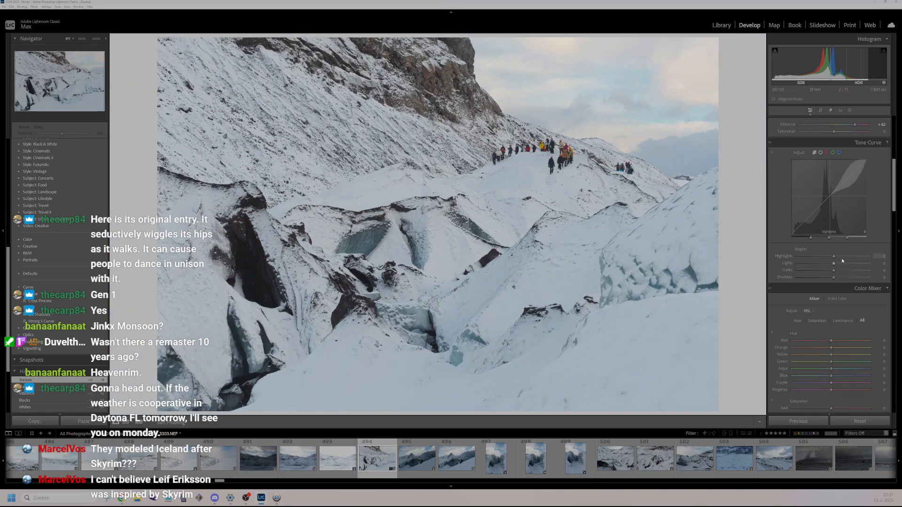
pyautogui.moveTo(839, 262); pyautogui.dragTo(832, 279)
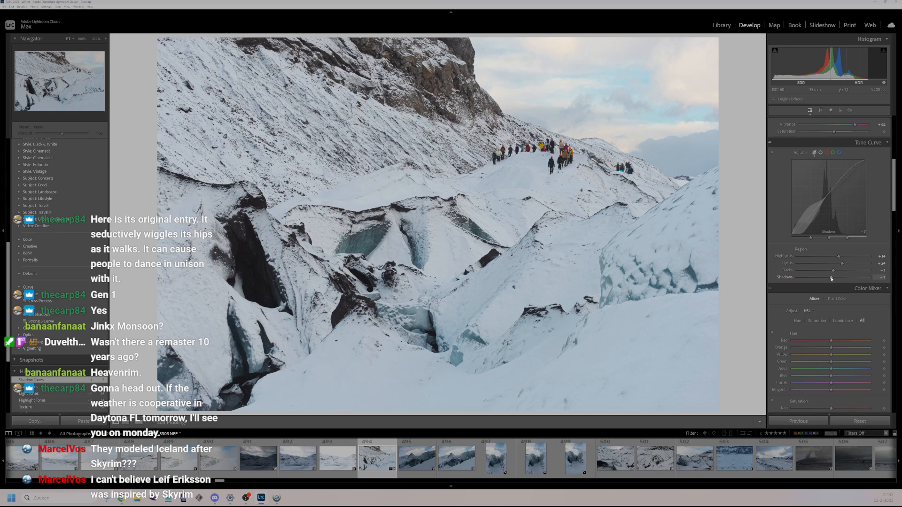
pyautogui.press('2')
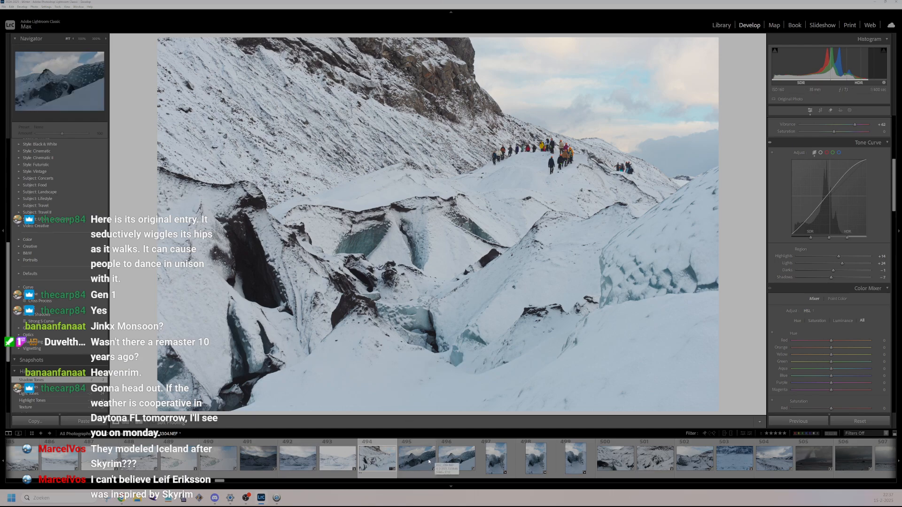
# - Open the dark waterfall photo DSC_3337.NEF further along the series and examine the falls at 100%
pyautogui.scroll(3, 427, 462)
pyautogui.scroll(-3, 427, 462)
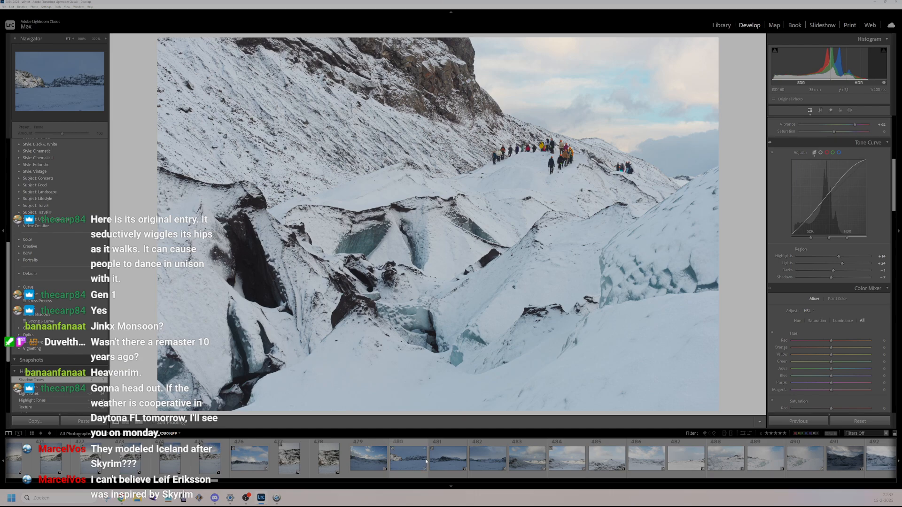
pyautogui.scroll(-6, 427, 462)
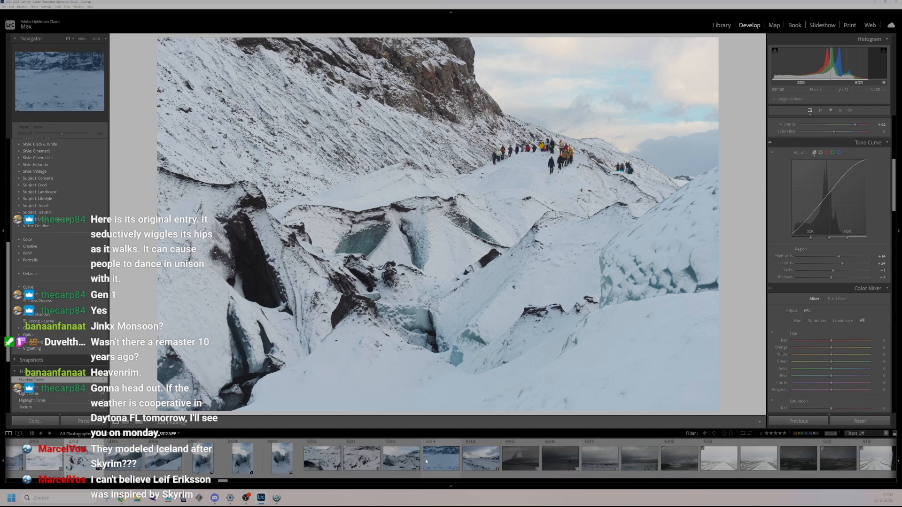
pyautogui.scroll(-6, 314, 462)
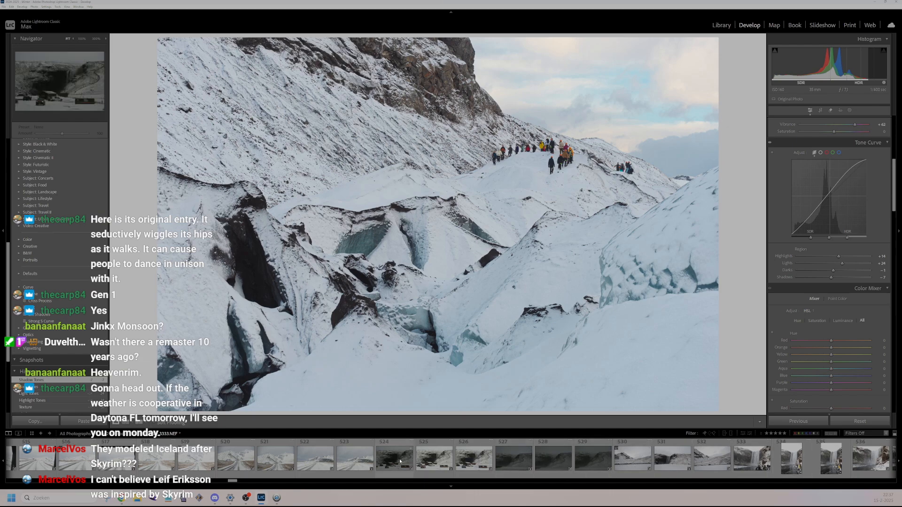
pyautogui.click(505, 462)
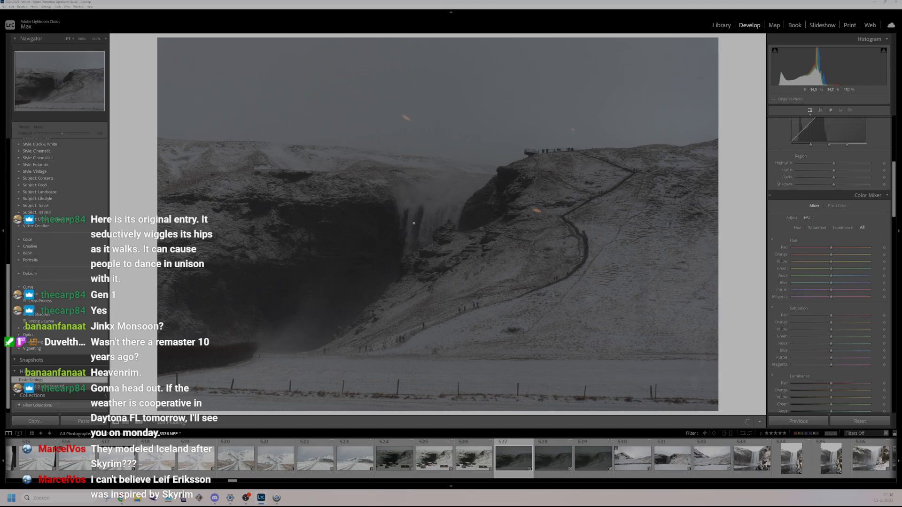
pyautogui.press('Right')
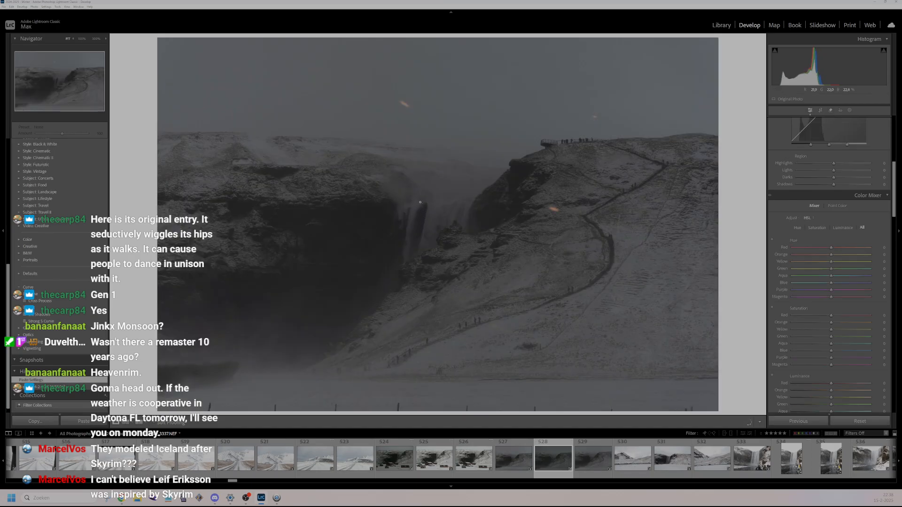
pyautogui.click(406, 212)
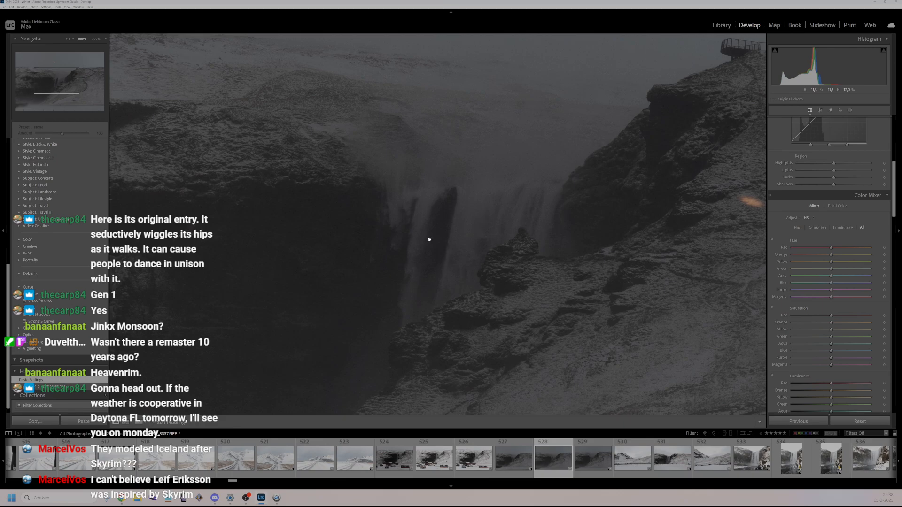
pyautogui.click(421, 240)
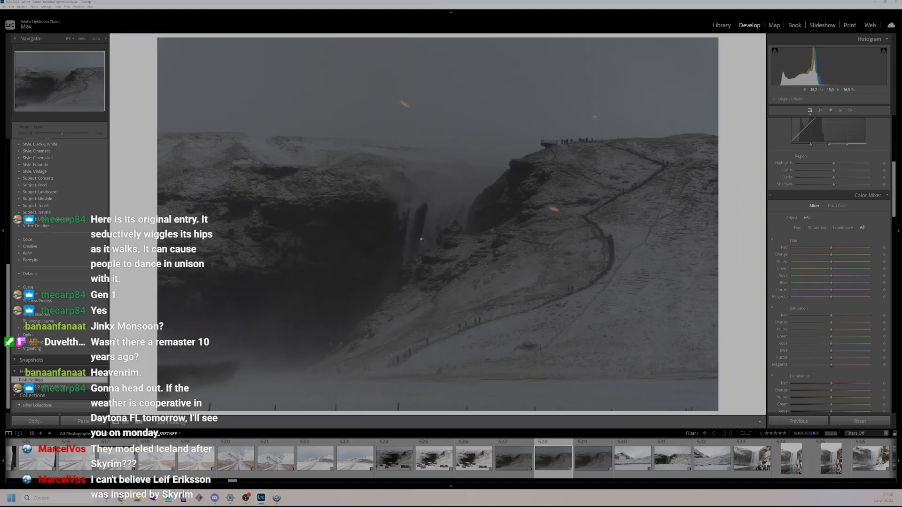
# - Clone out the three bright reflection spots in the waterfall photo's sky and hillside with a smaller Remove brush
pyautogui.click(830, 110)
pyautogui.press('[')
pyautogui.click(403, 104)
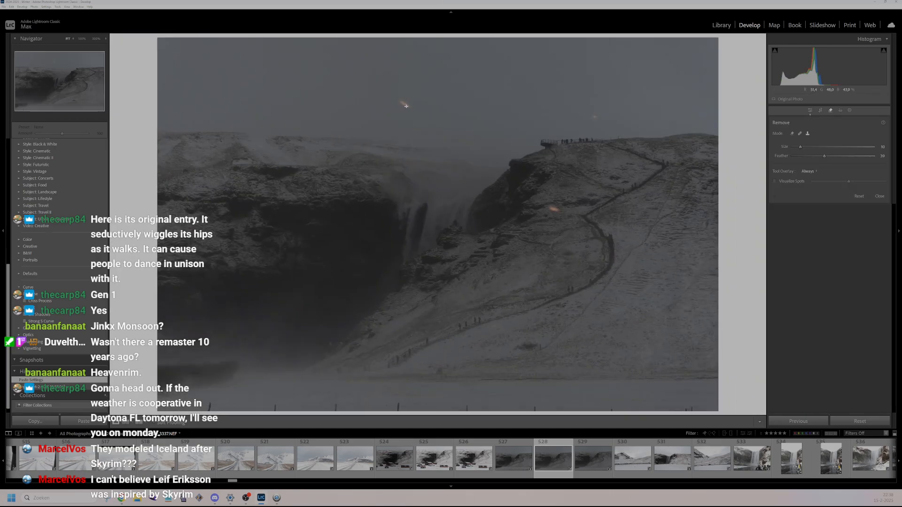
pyautogui.press('[')
pyautogui.click(594, 117)
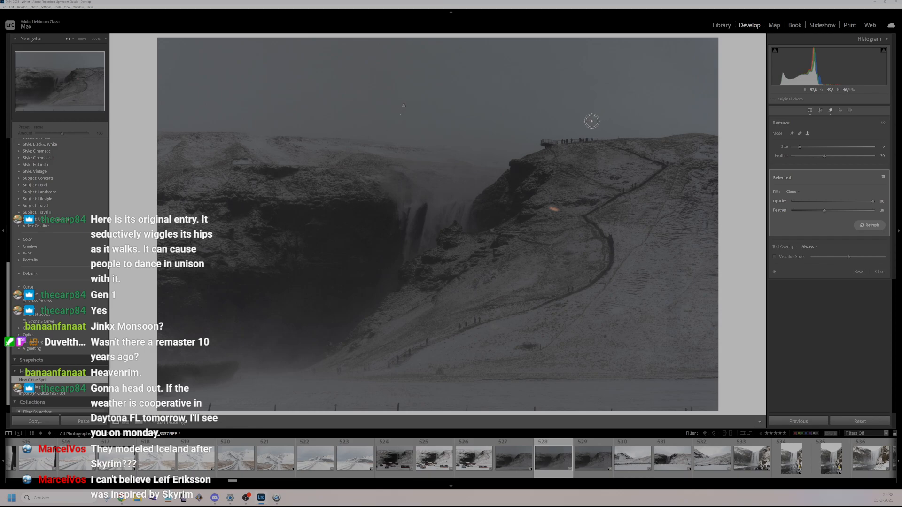
pyautogui.click(554, 208)
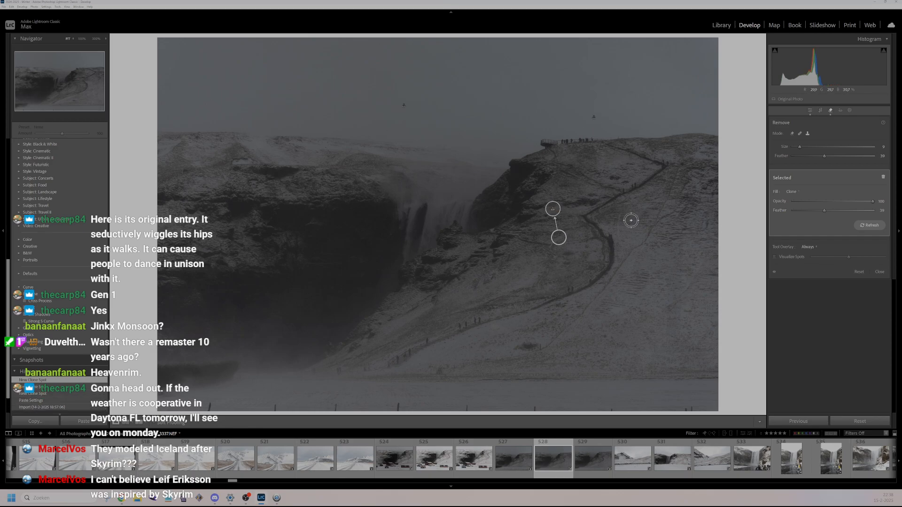
pyautogui.click(830, 111)
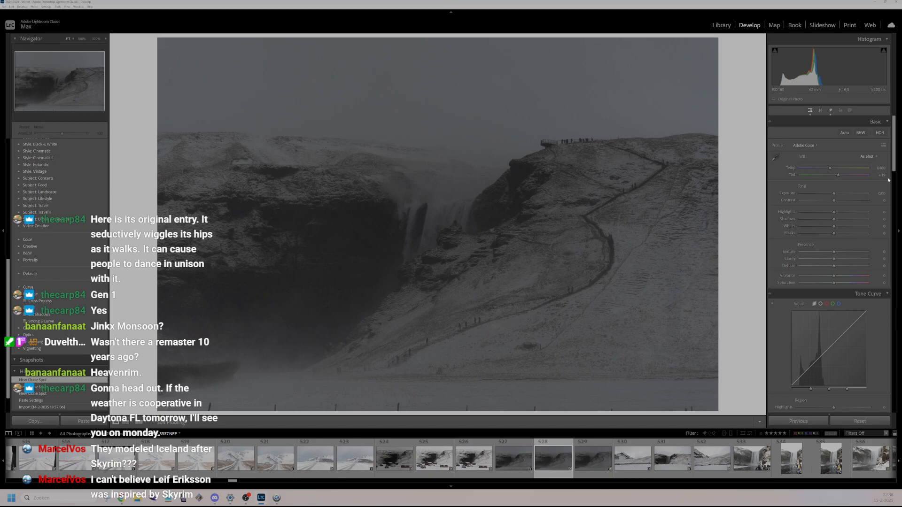
# - Enable HDR editing on the waterfall photo and set Highlights to +32, Shadows +43, Whites +65 and Blacks +34
pyautogui.click(880, 133)
pyautogui.click(855, 219)
pyautogui.moveTo(856, 221); pyautogui.dragTo(848, 220)
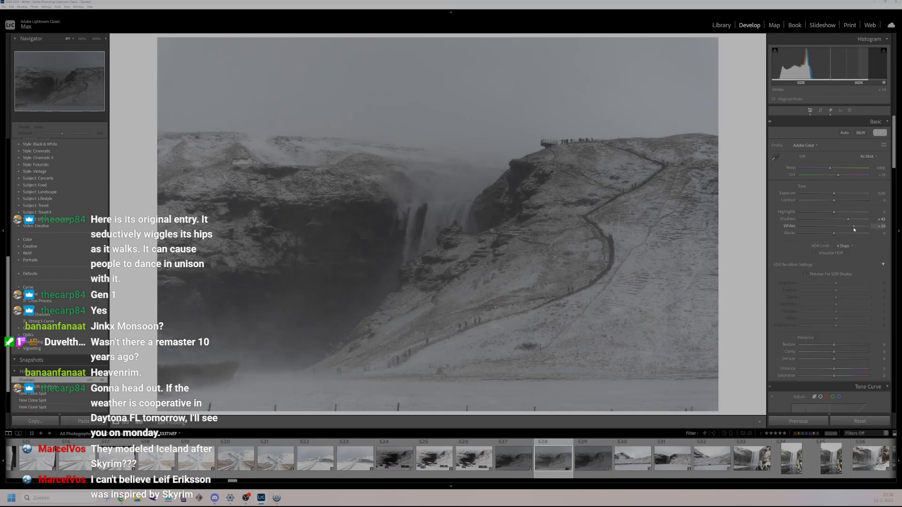
pyautogui.click(860, 227)
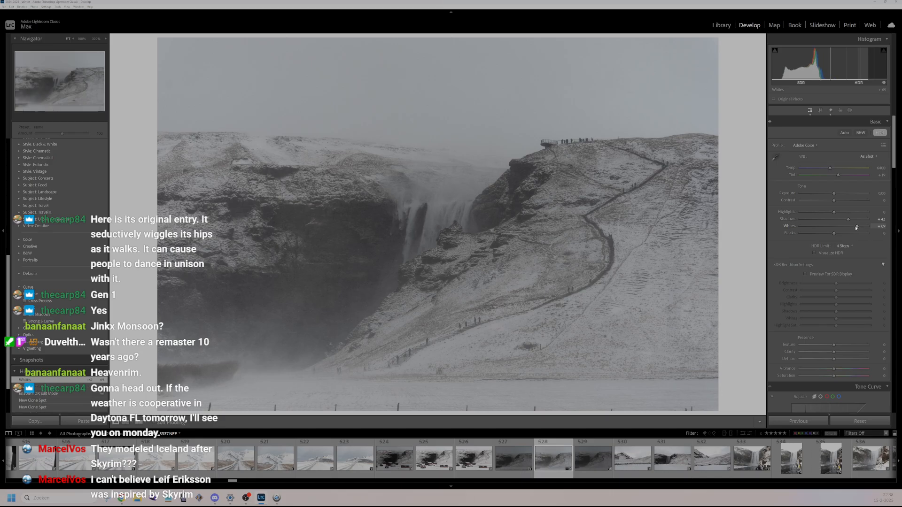
pyautogui.moveTo(860, 228); pyautogui.dragTo(858, 226)
pyautogui.click(844, 212)
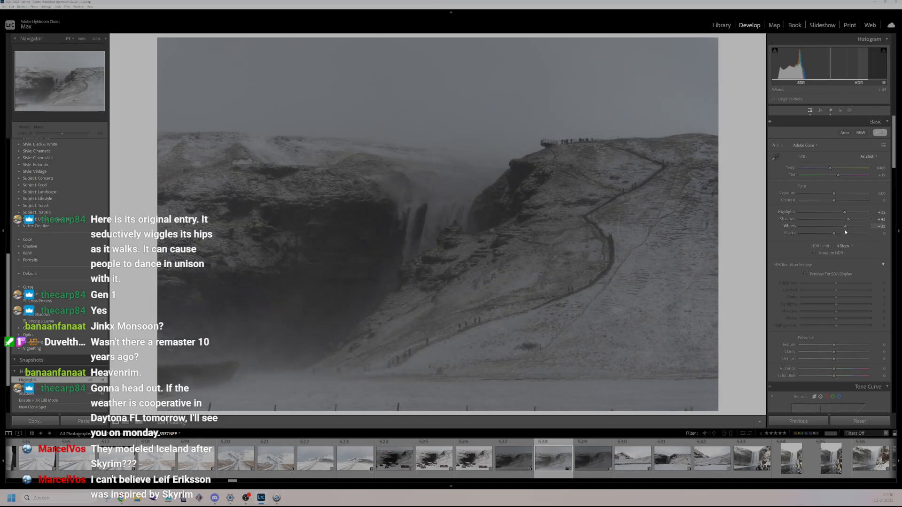
pyautogui.click(861, 226)
pyautogui.click(850, 233)
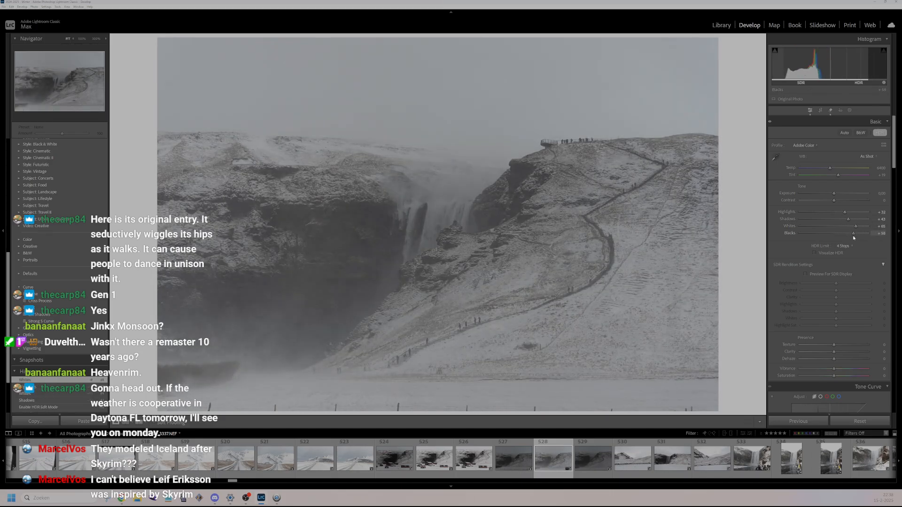
# - Set the waterfall photo's Texture to +31, Clarity to +26 and Vibrance to +27
pyautogui.click(843, 352)
pyautogui.click(844, 345)
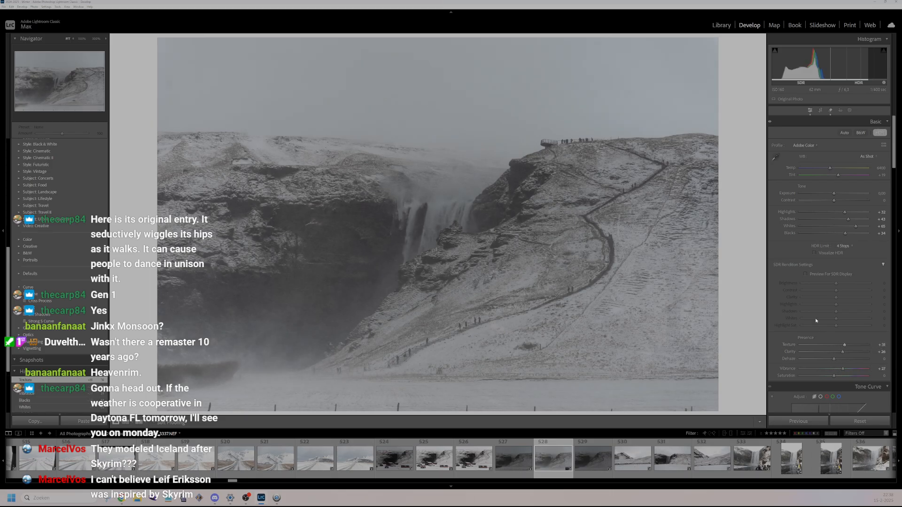
# - Shape the waterfall photo's Tone Curve with Highlights +43, Lights +45 and Darks +36, and lower Shadows slightly
pyautogui.scroll(-5, 799, 282)
pyautogui.moveTo(834, 337); pyautogui.dragTo(847, 353)
pyautogui.click(837, 359)
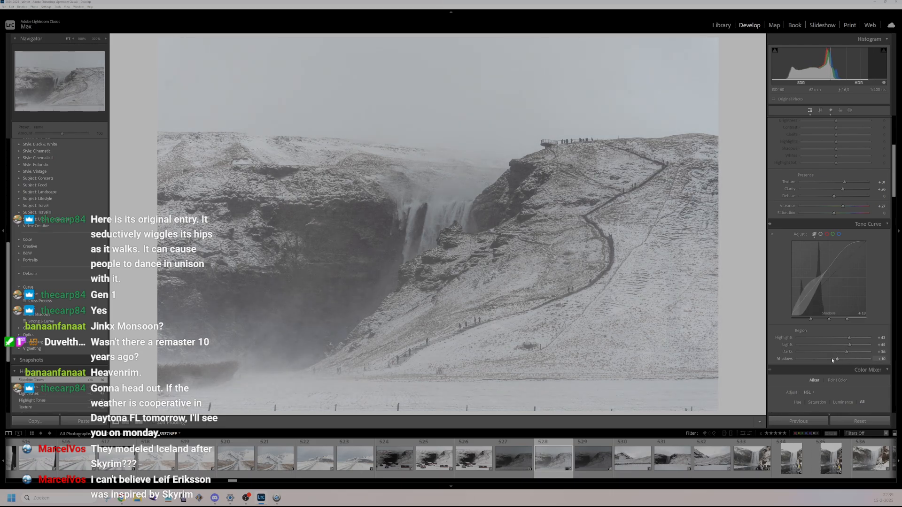
pyautogui.click(831, 359)
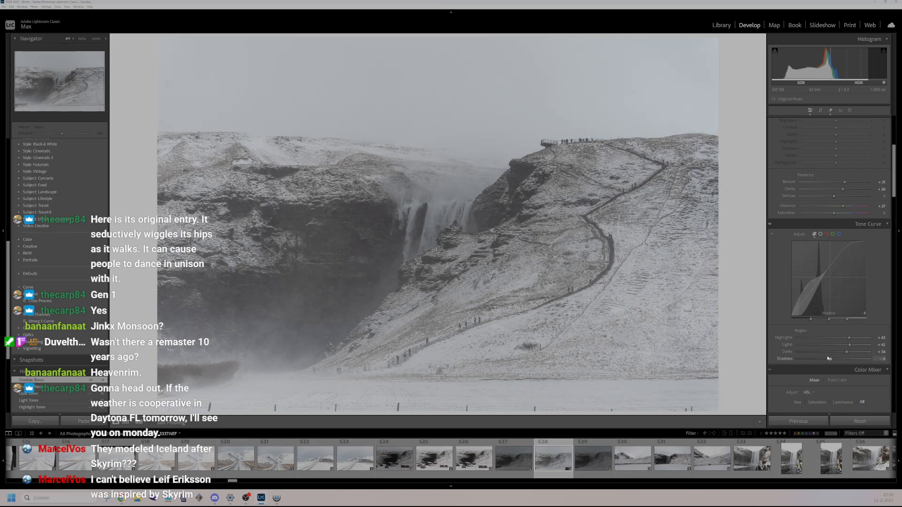
# - Rate the waterfall photo 2 stars and examine the falls and the people on the stairs at 100%
pyautogui.press('2')
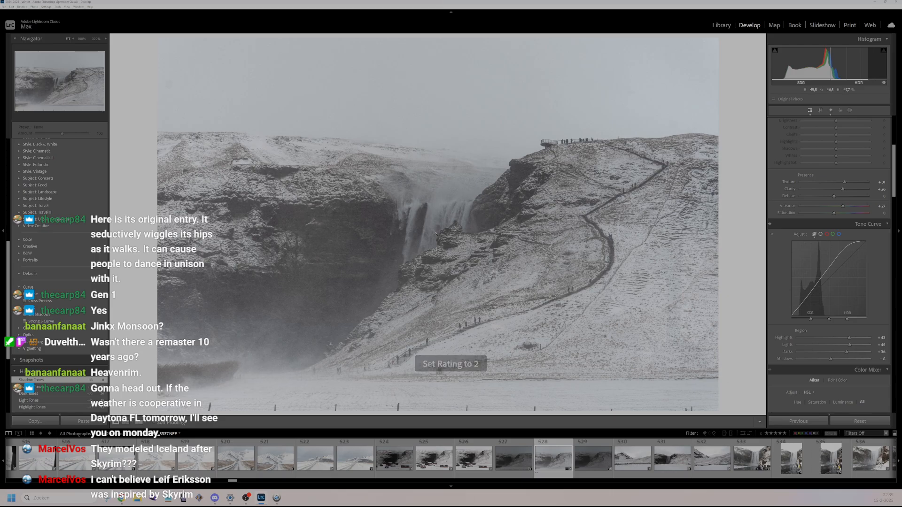
pyautogui.click(454, 247)
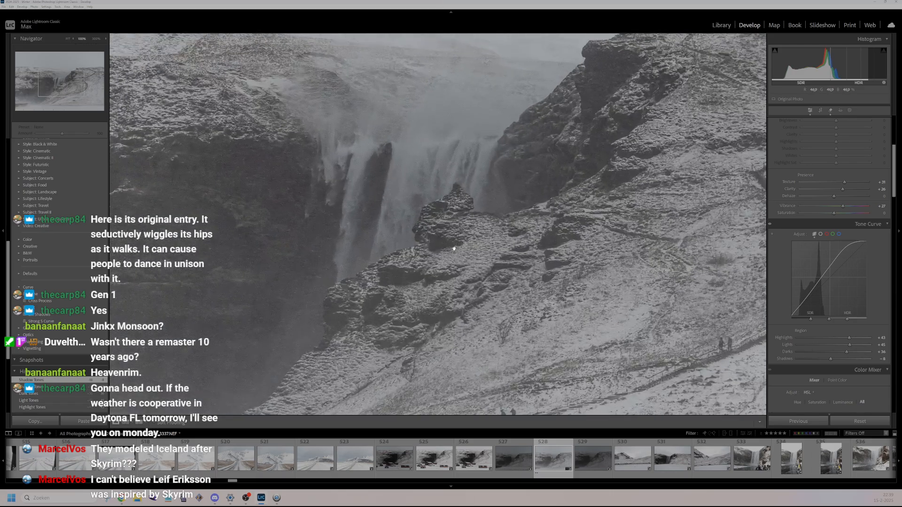
pyautogui.moveTo(409, 230); pyautogui.dragTo(470, 220)
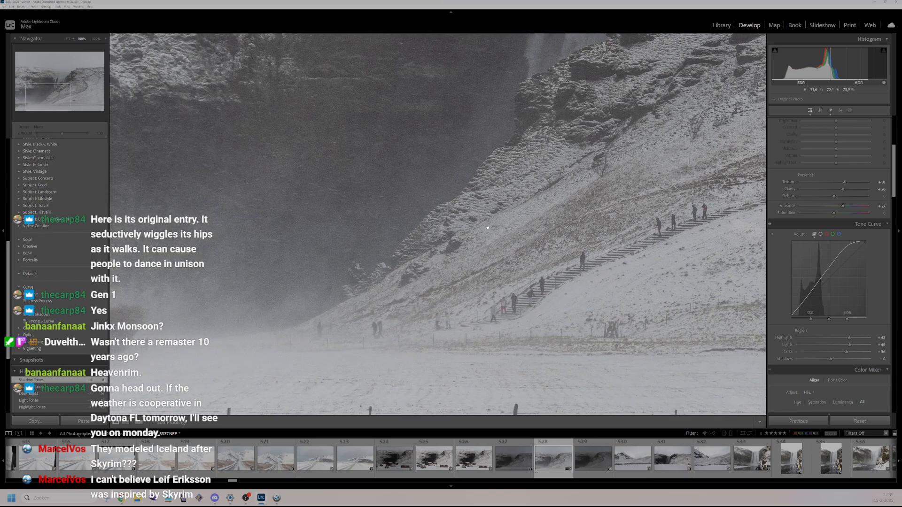
pyautogui.click(489, 228)
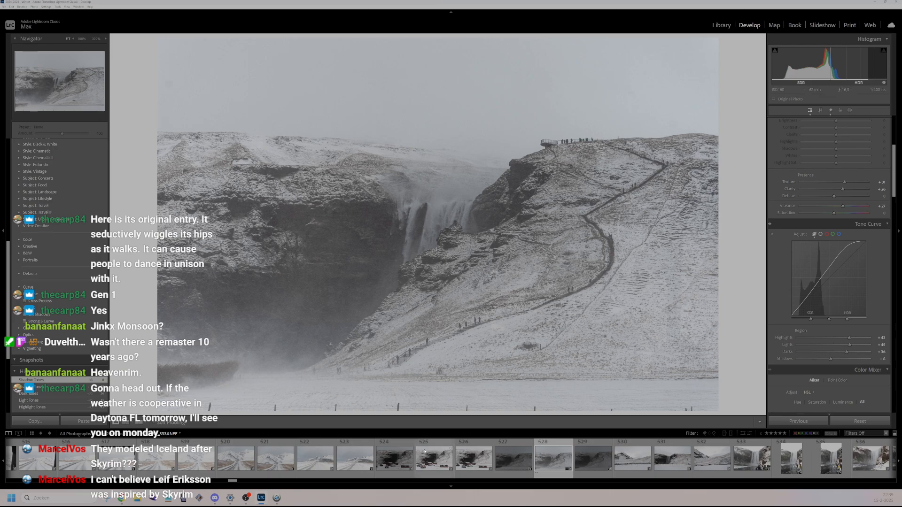
# - Open the snowy road photo DSC_3329.NEF, enable HDR editing and set Shadows to +2, Whites to +18 and Blacks to -41
pyautogui.click(238, 462)
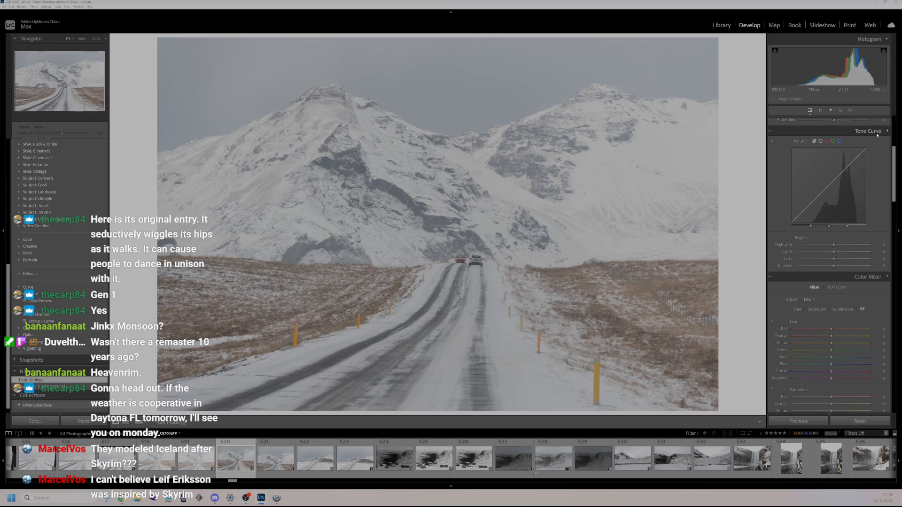
pyautogui.scroll(4, 877, 134)
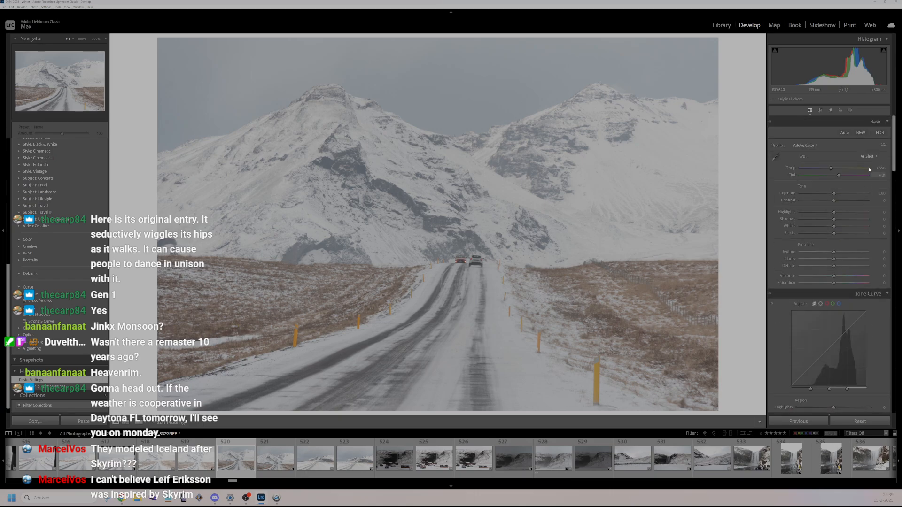
pyautogui.click(879, 134)
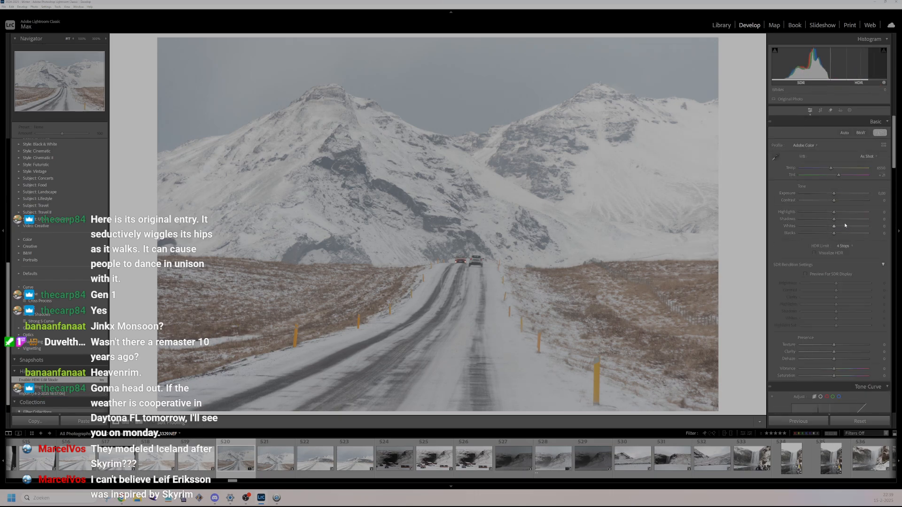
pyautogui.moveTo(834, 220); pyautogui.dragTo(821, 234)
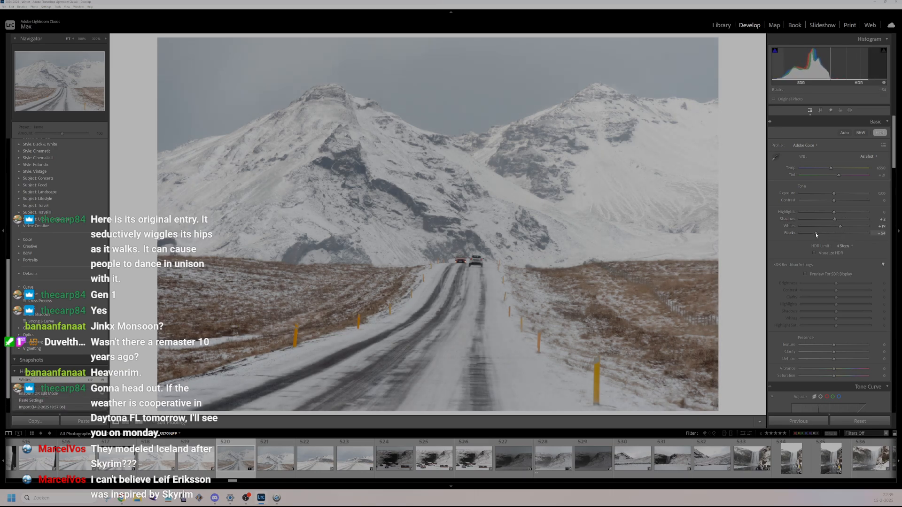
# - Set the road photo's Vibrance to +66, Texture to +49 and Clarity to +18
pyautogui.moveTo(834, 369); pyautogui.dragTo(851, 348)
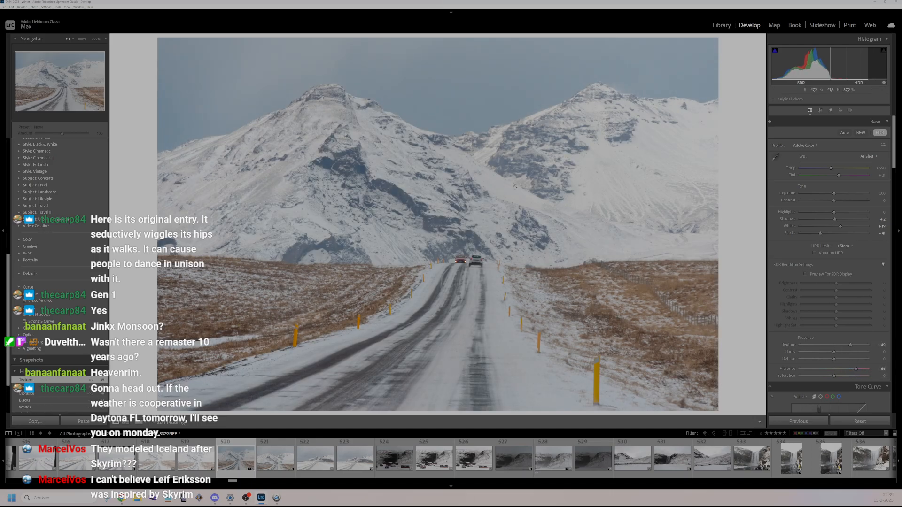
pyautogui.click(512, 185)
pyautogui.click(512, 186)
pyautogui.moveTo(844, 352); pyautogui.dragTo(840, 354)
# - Shape the road photo's Tone Curve with Highlights +50, Lights +23 and Darks +45, and lower Shadows slightly
pyautogui.scroll(-3, 827, 282)
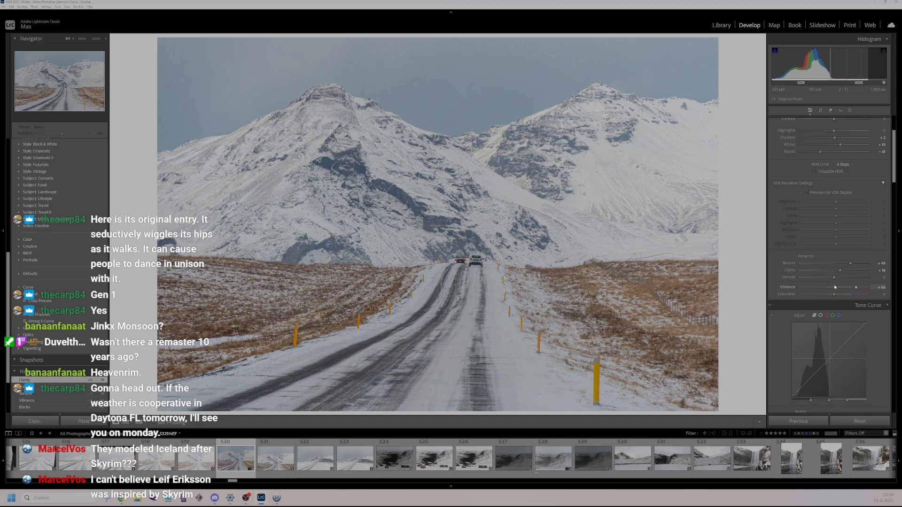
pyautogui.scroll(-3, 837, 324)
pyautogui.moveTo(834, 338); pyautogui.dragTo(851, 339)
pyautogui.moveTo(834, 345)
pyautogui.mouseDown()
pyautogui.moveTo(842, 346)
pyautogui.moveTo(828, 353)
pyautogui.moveTo(856, 354)
pyautogui.moveTo(832, 360)
pyautogui.mouseUp()
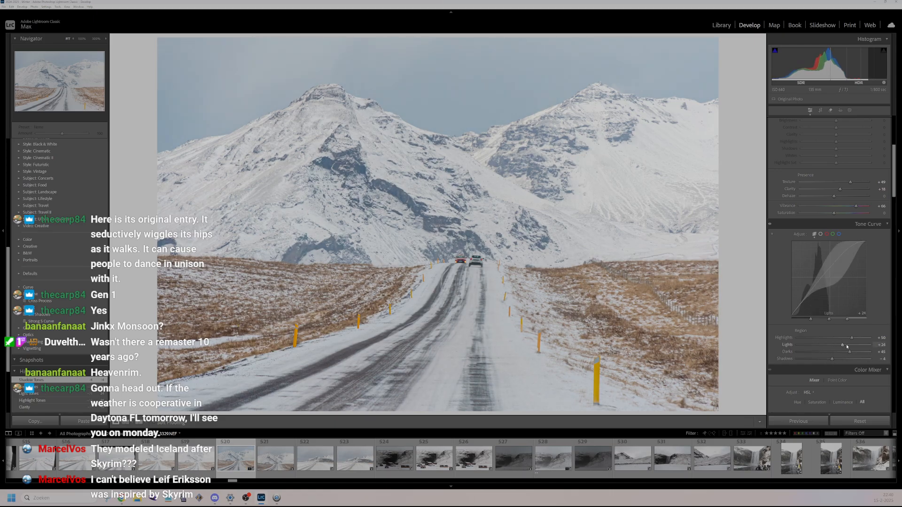
pyautogui.moveTo(844, 347); pyautogui.dragTo(844, 348)
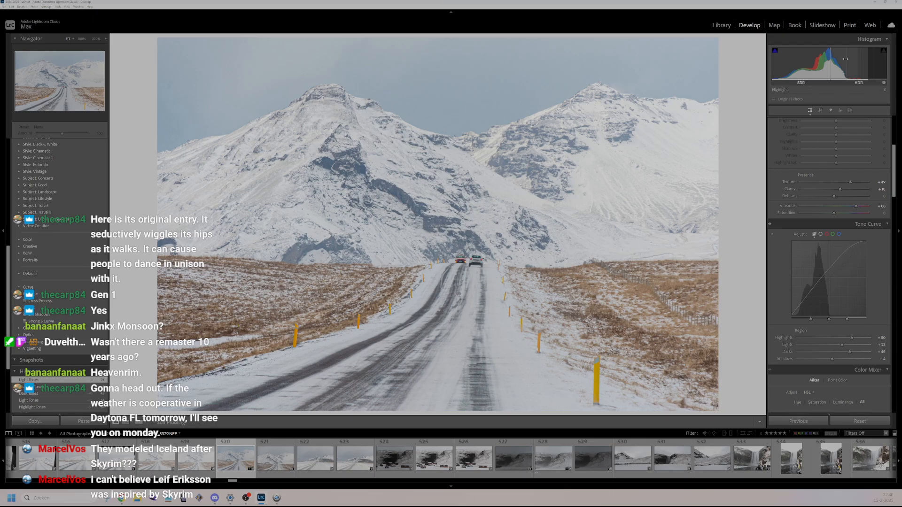
# - Review the road photo's develop settings and rate it 1 star
pyautogui.scroll(4, 873, 267)
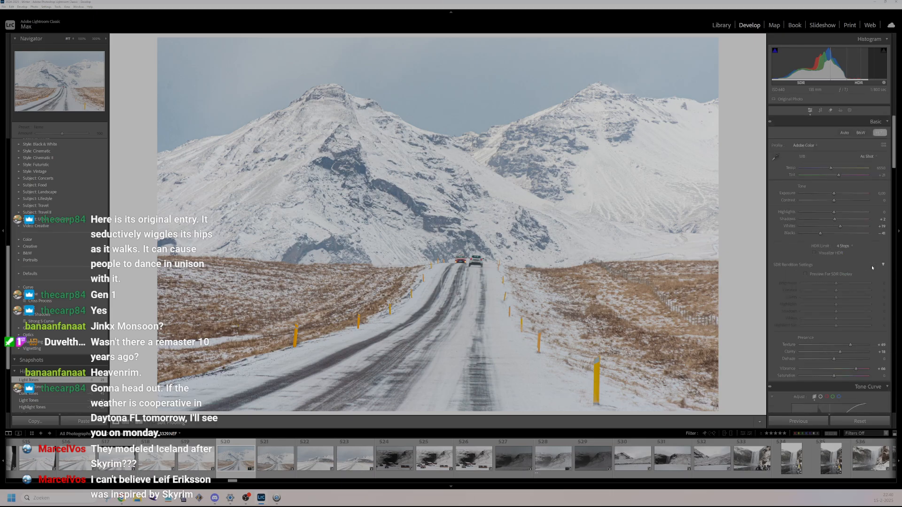
pyautogui.scroll(-2, 831, 277)
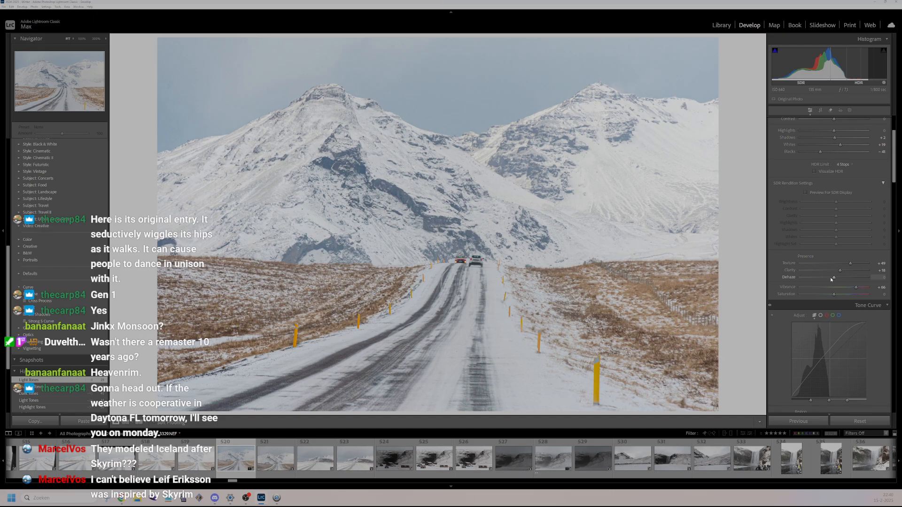
pyautogui.scroll(-4, 831, 279)
pyautogui.press('0')
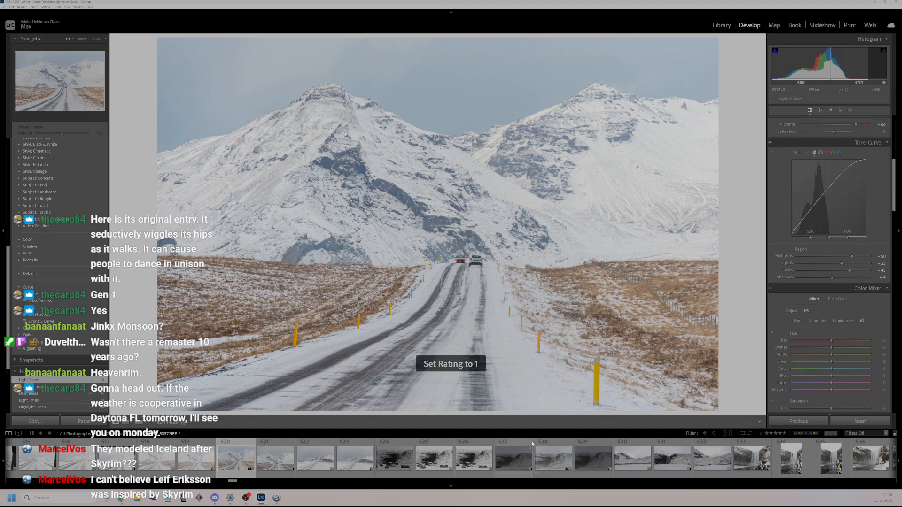
# - Open the wide waterfall photo without people, DSC_3347.NEF, further along the series and enable HDR editing
pyautogui.scroll(-3, 529, 445)
pyautogui.click(529, 446)
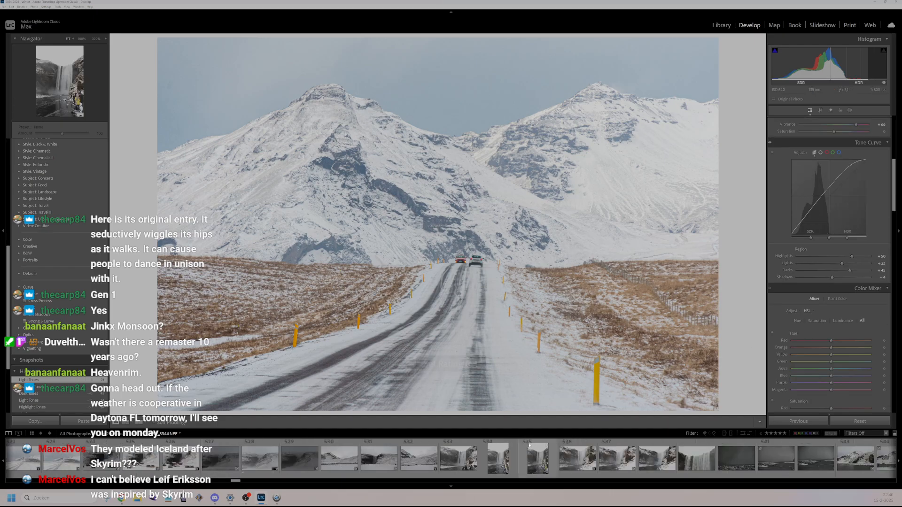
pyautogui.click(462, 462)
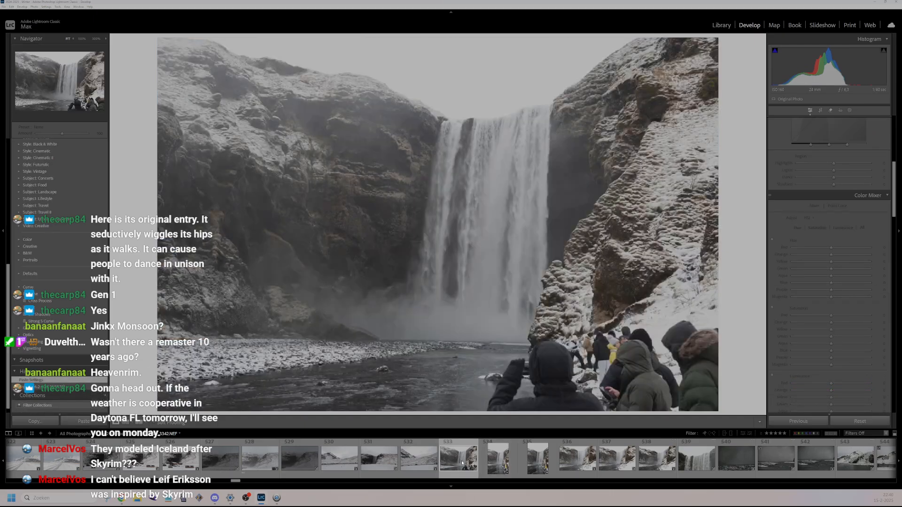
pyautogui.click(653, 461)
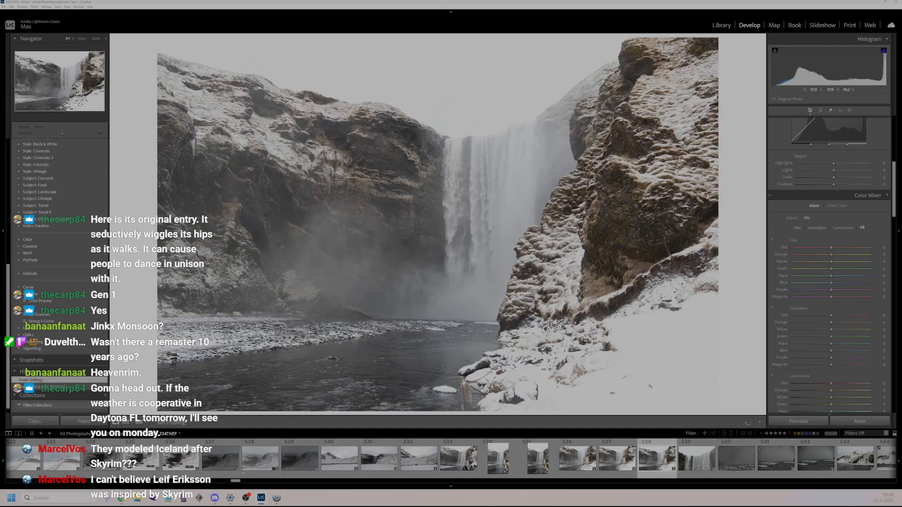
pyautogui.scroll(10, 846, 212)
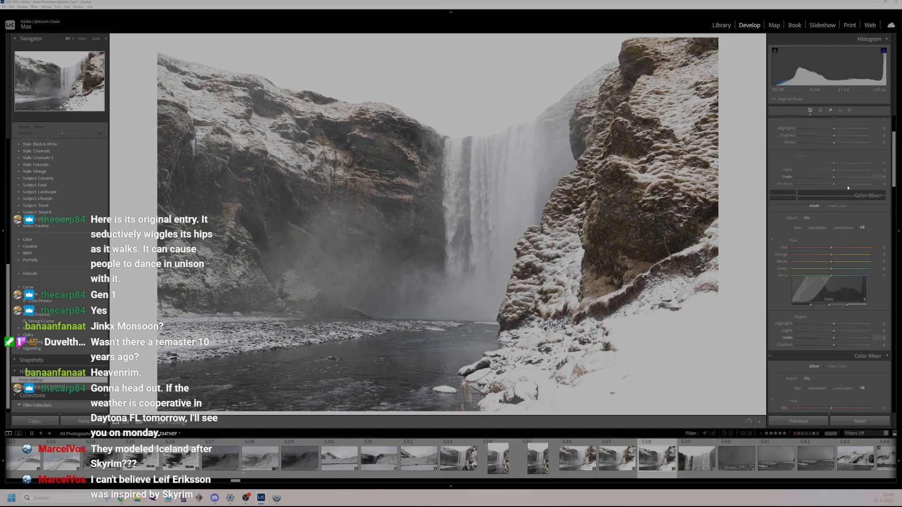
pyautogui.click(878, 133)
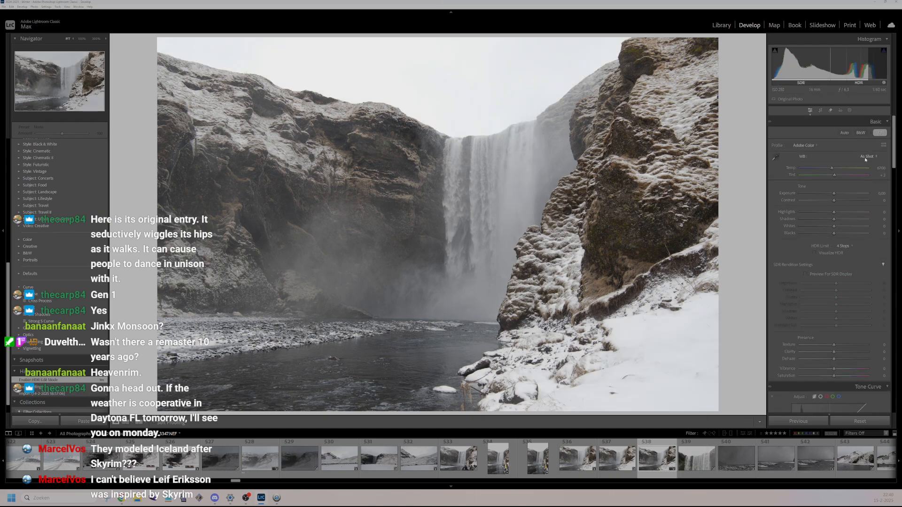
# - Reduce the wide waterfall photo's Highlights, raise Shadows, and set Whites +32, Blacks +3, Vibrance +28, Texture +34 and Clarity +25
pyautogui.moveTo(834, 212); pyautogui.dragTo(836, 235)
pyautogui.moveTo(834, 369)
pyautogui.mouseDown()
pyautogui.moveTo(843, 369)
pyautogui.moveTo(849, 346)
pyautogui.moveTo(843, 355)
pyautogui.mouseUp()
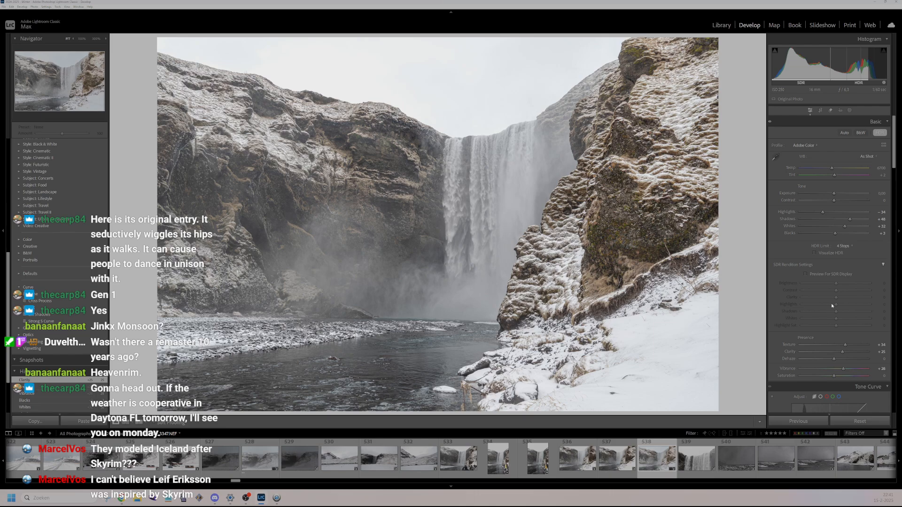
pyautogui.moveTo(822, 212)
pyautogui.mouseDown()
pyautogui.moveTo(811, 213)
pyautogui.moveTo(826, 212)
pyautogui.mouseUp()
# - Set the Tone Curve's Highlights to +8 and Lights to +11, and examine the cliff beside the falls at 100%
pyautogui.scroll(-3, 833, 238)
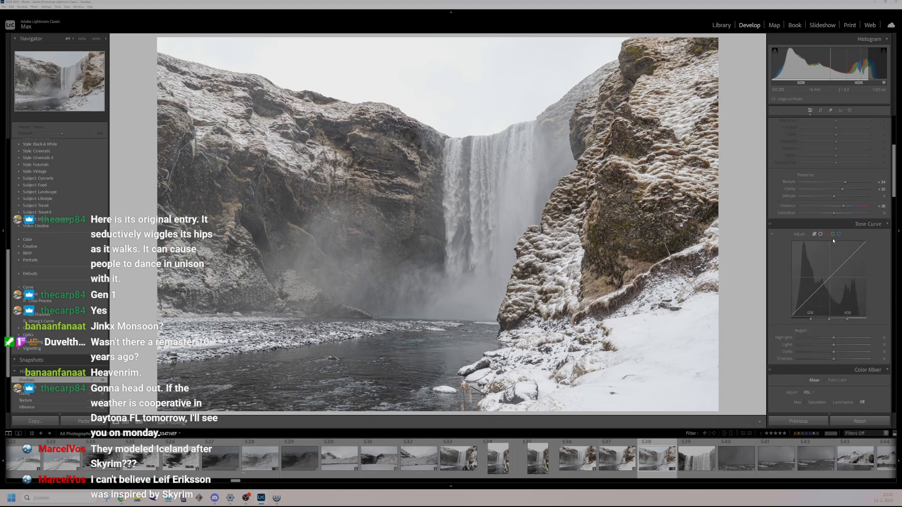
pyautogui.moveTo(834, 340); pyautogui.dragTo(835, 341)
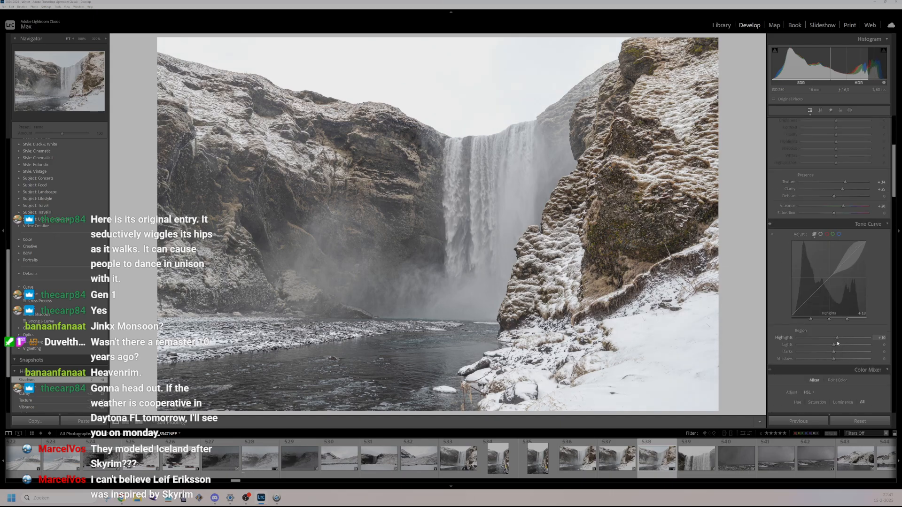
pyautogui.click(837, 345)
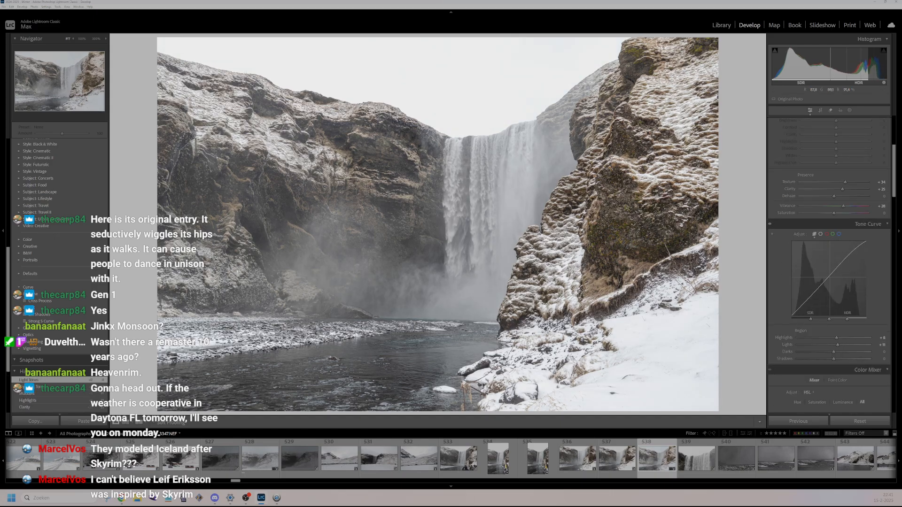
pyautogui.click(383, 141)
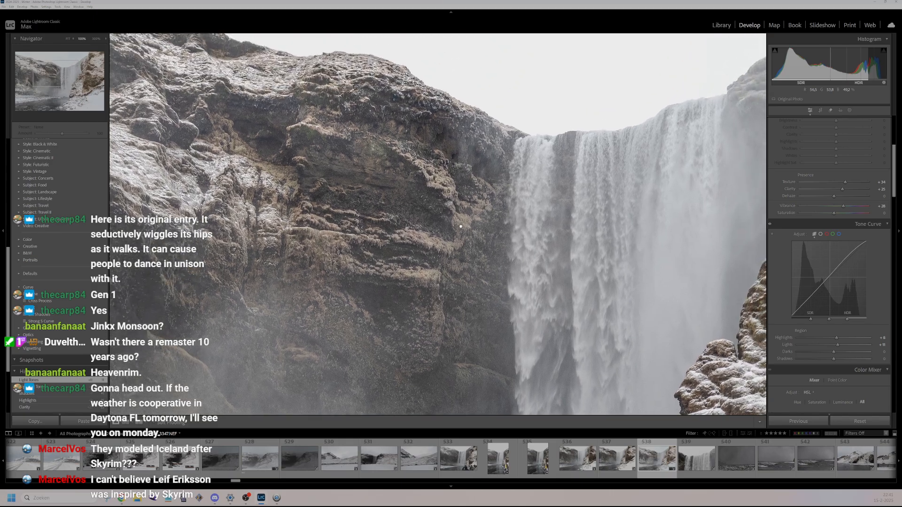
pyautogui.moveTo(461, 226); pyautogui.dragTo(449, 240)
pyautogui.moveTo(366, 298); pyautogui.dragTo(453, 243)
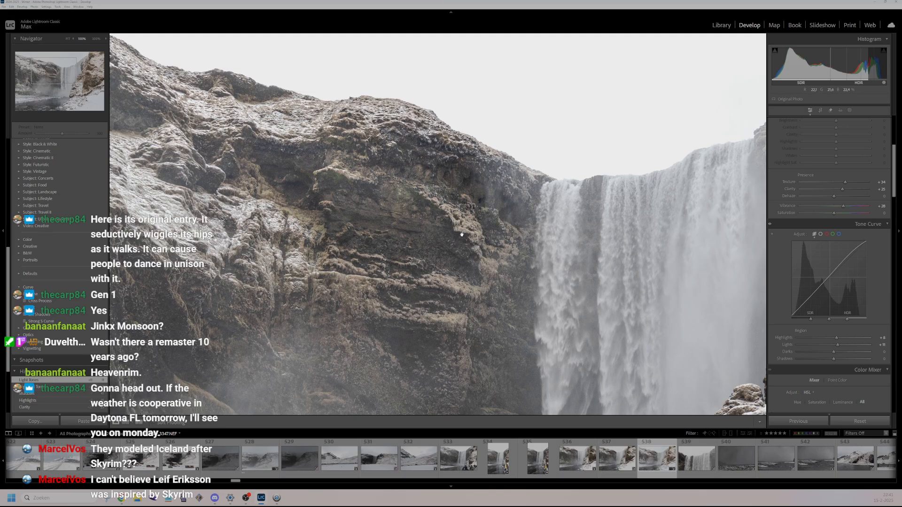
pyautogui.click(481, 259)
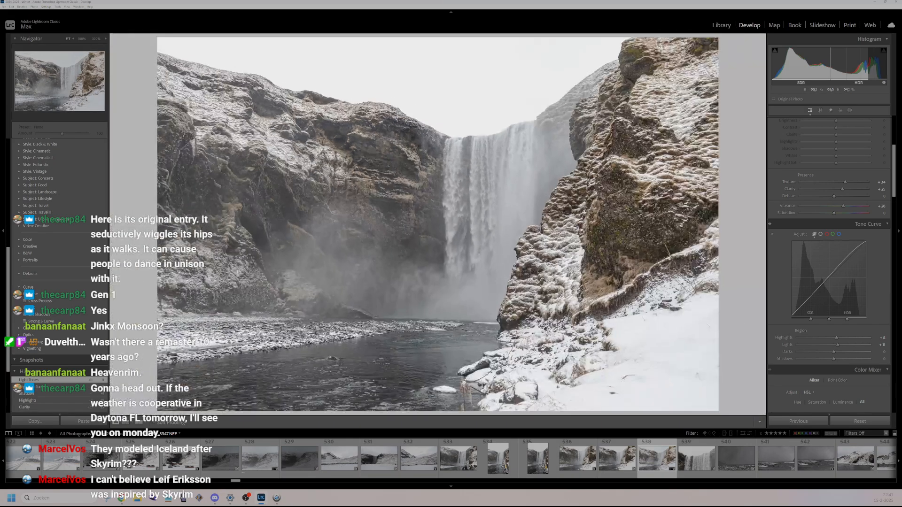
# - Raise the Tone Curve's Darks and lower its Shadows slightly, and rate the wide waterfall photo 2 stars
pyautogui.scroll(-3, 841, 270)
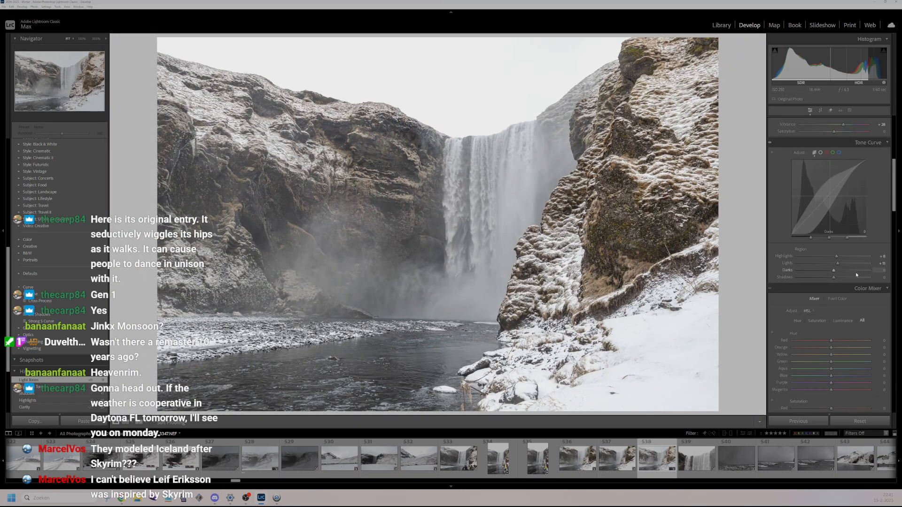
pyautogui.moveTo(846, 273); pyautogui.dragTo(830, 279)
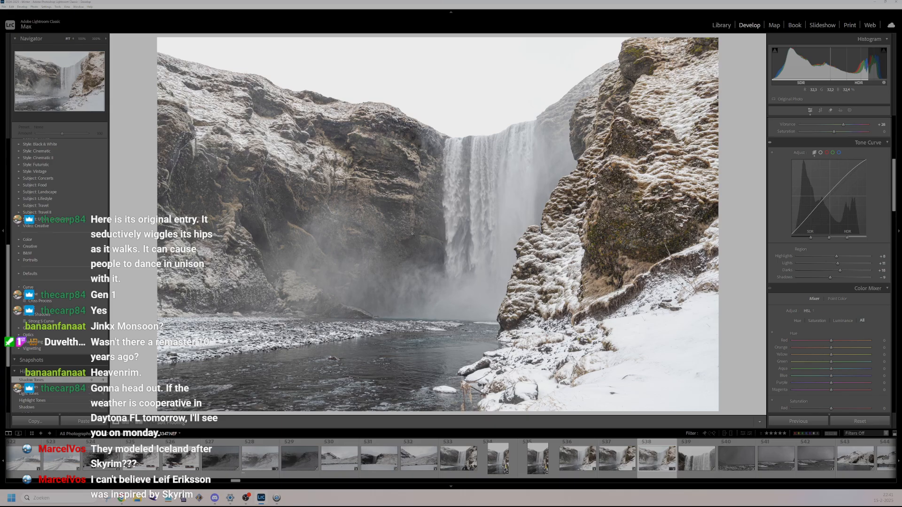
pyautogui.click(378, 193)
pyautogui.click(355, 271)
pyautogui.press('2')
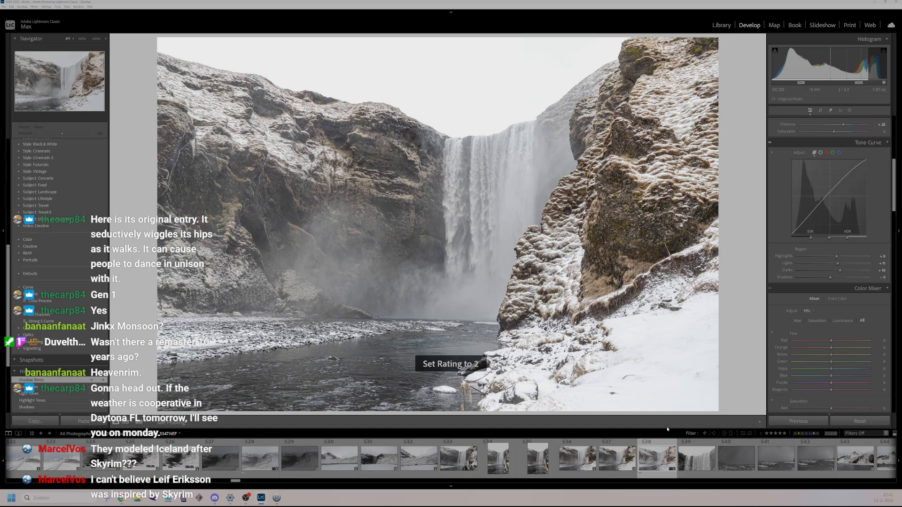
# - Sync the develop settings of DSC_3347.NEF to the neighbouring waterfall close-up DSC_3348.NEF
pyautogui.click(689, 463)
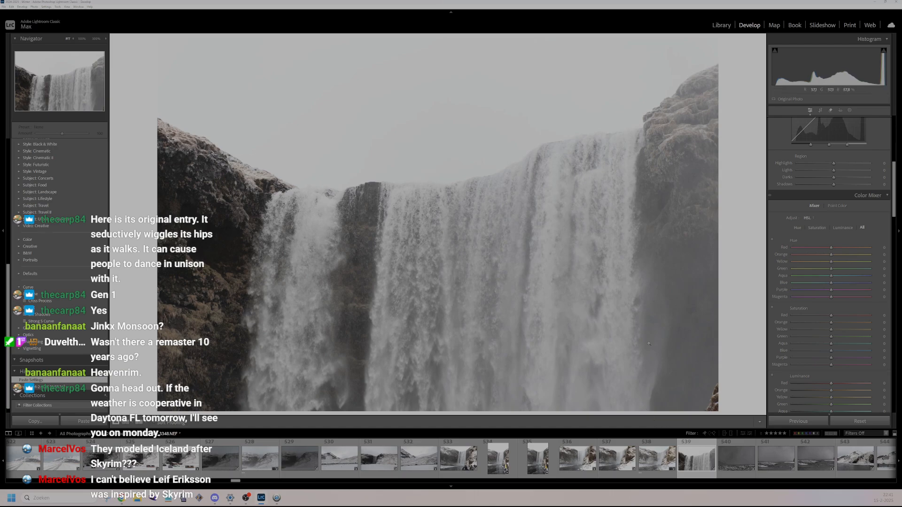
pyautogui.click(649, 461)
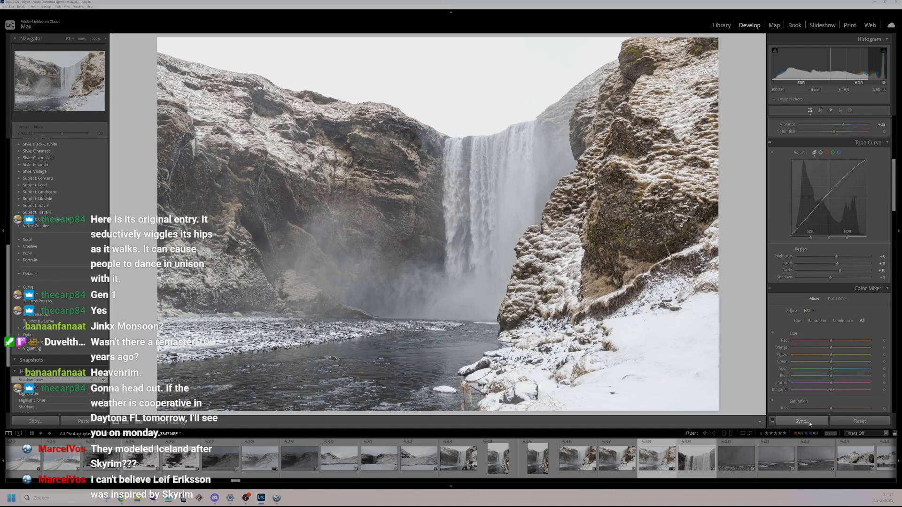
pyautogui.click(809, 423)
pyautogui.click(341, 477)
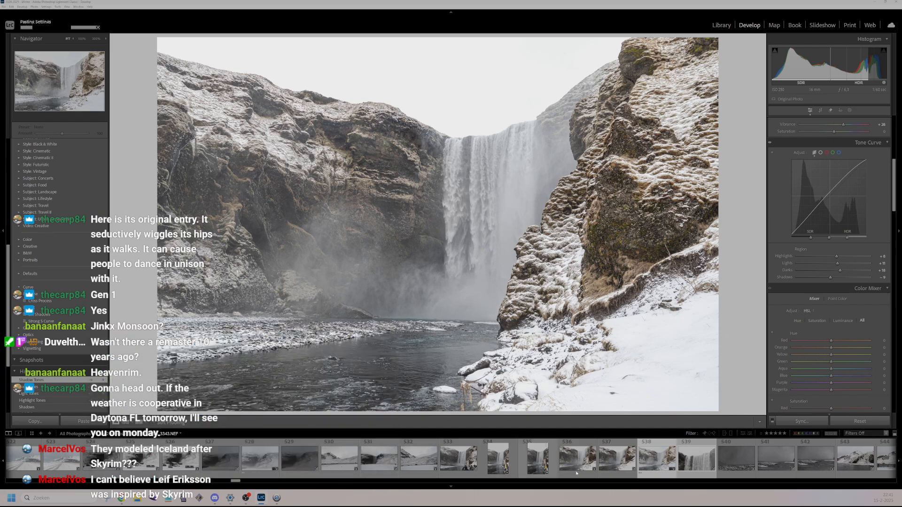
# - Set the waterfall close-up DSC_3348's Exposure to +0.32, Highlights -14, Shadows +33 and Dehaze +48, adjust Whites and Blacks, and rate it 2 stars
pyautogui.press('Right')
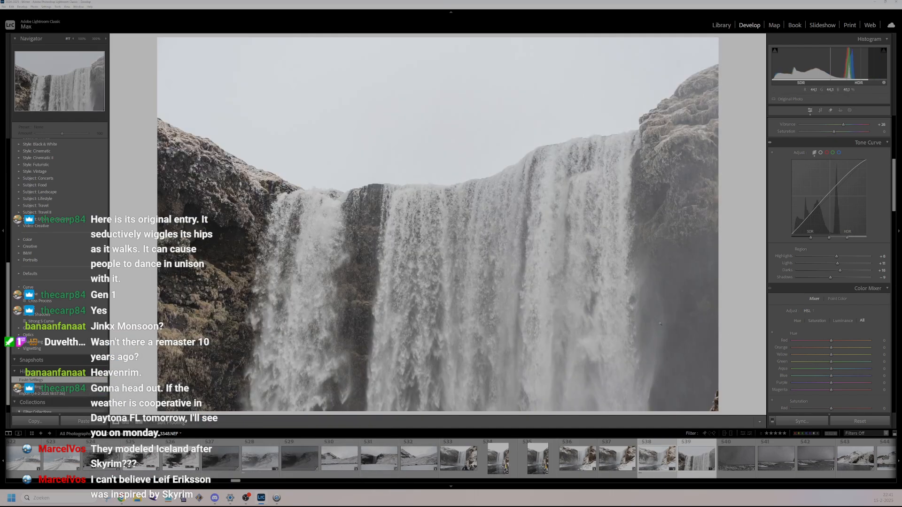
pyautogui.scroll(5, 846, 202)
pyautogui.moveTo(834, 193); pyautogui.dragTo(837, 194)
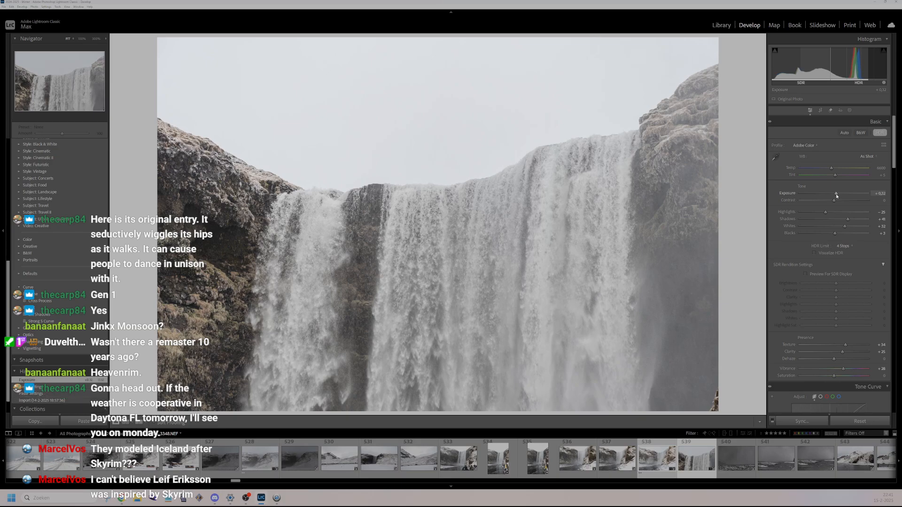
pyautogui.moveTo(828, 212); pyautogui.dragTo(842, 233)
pyautogui.moveTo(834, 359)
pyautogui.mouseDown()
pyautogui.moveTo(858, 359)
pyautogui.moveTo(850, 359)
pyautogui.mouseUp()
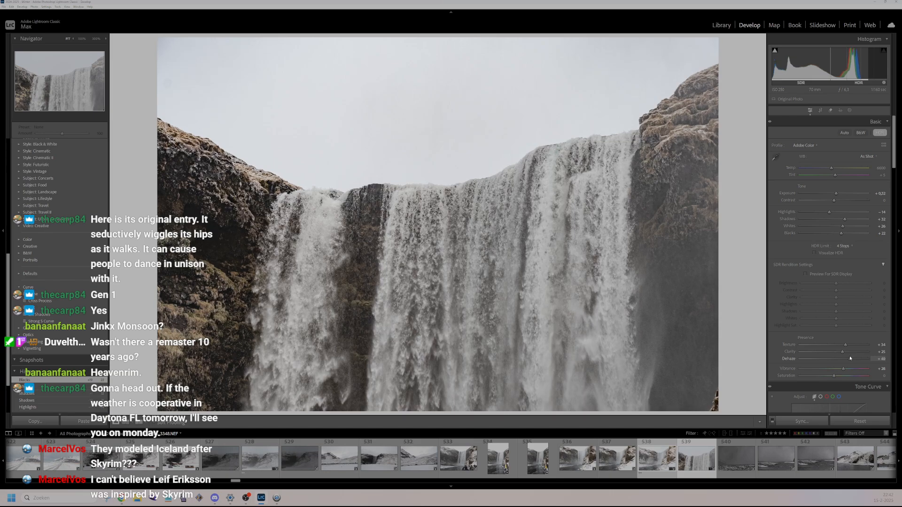
pyautogui.press('2')
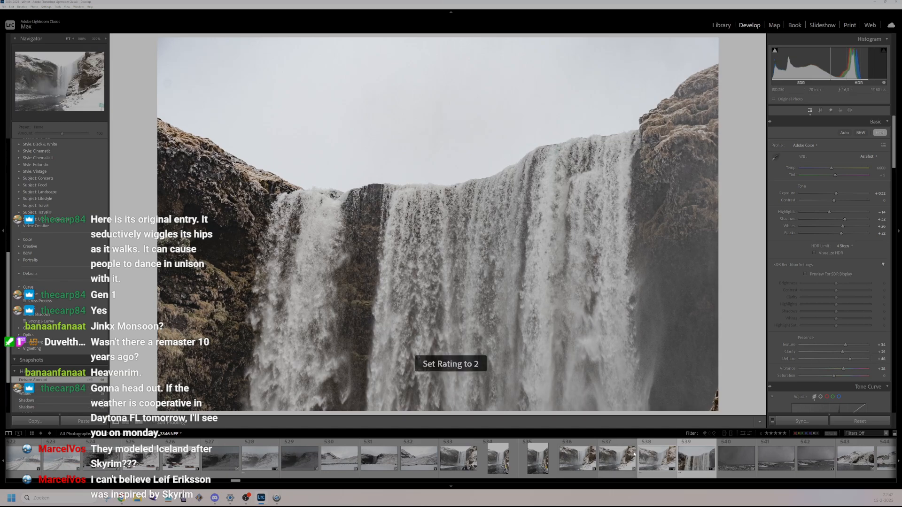
# - Look through the following road, dark wetland and beach photos in the filmstrip for the next set to edit
pyautogui.scroll(-5, 389, 451)
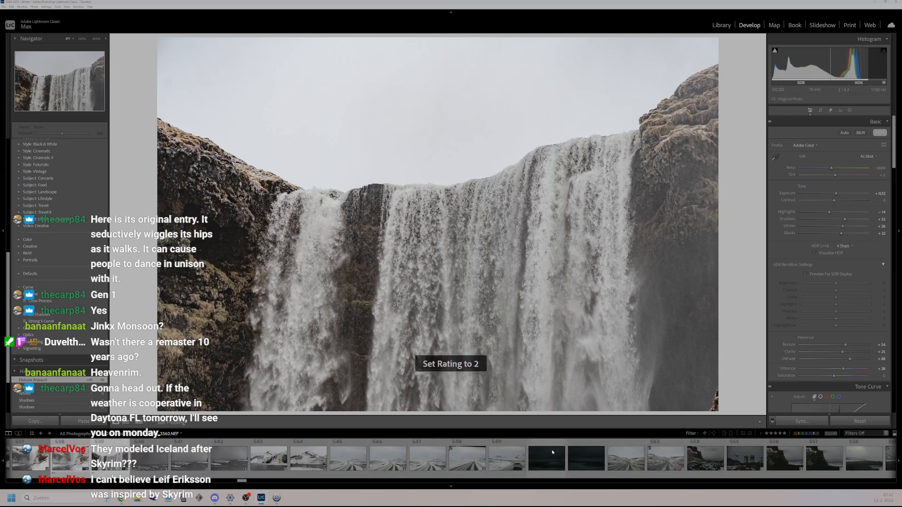
pyautogui.click(364, 463)
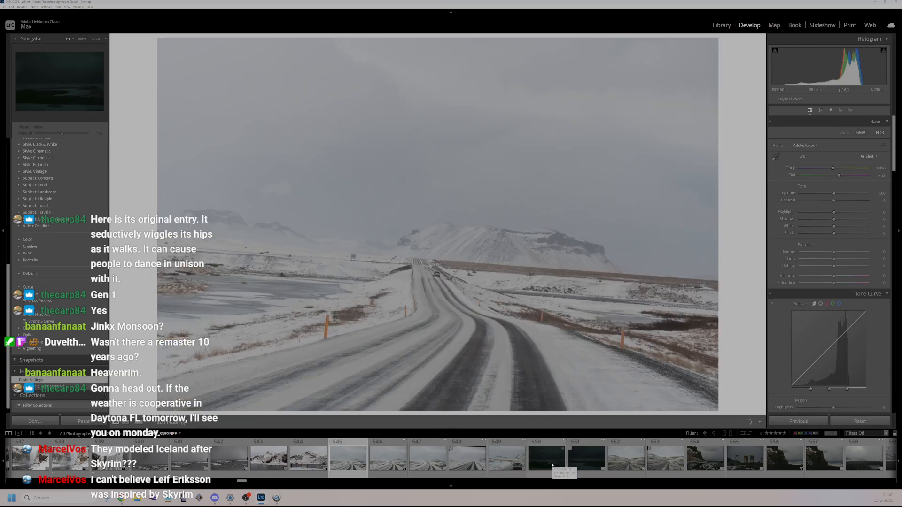
pyautogui.click(552, 465)
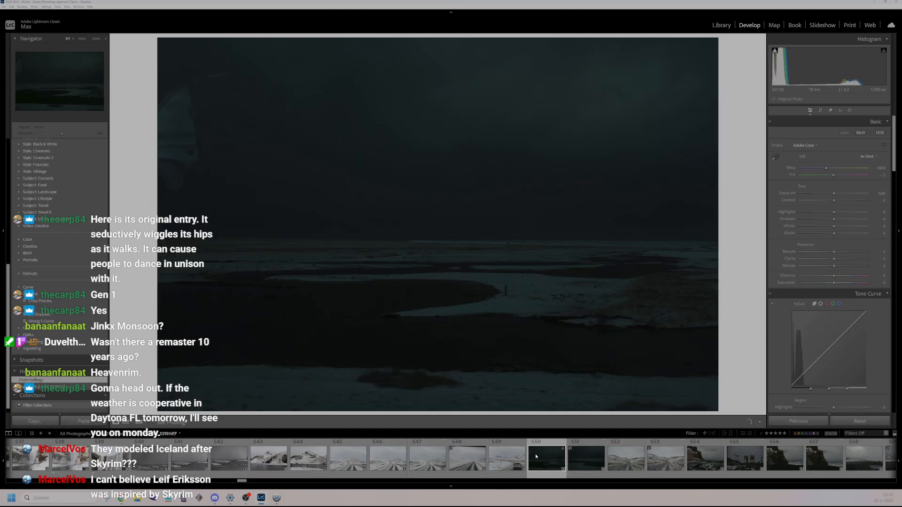
pyautogui.scroll(-5, 433, 458)
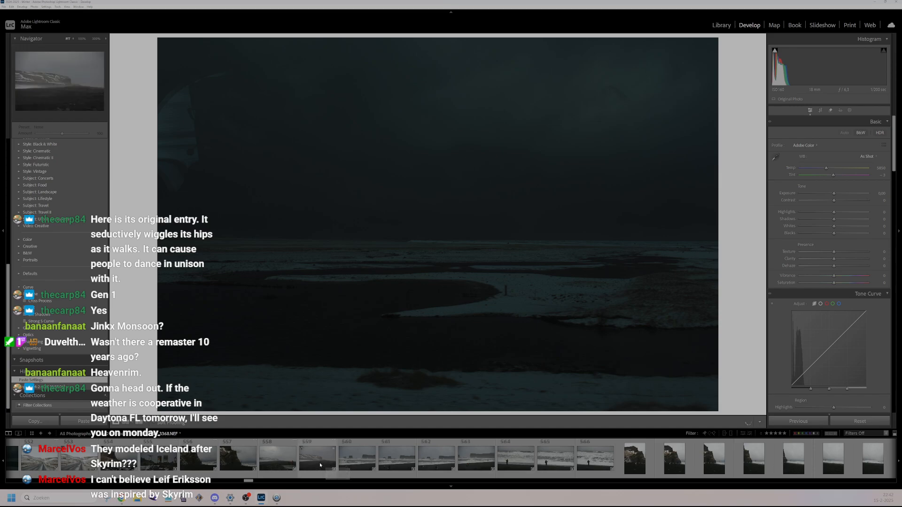
pyautogui.scroll(-2, 320, 459)
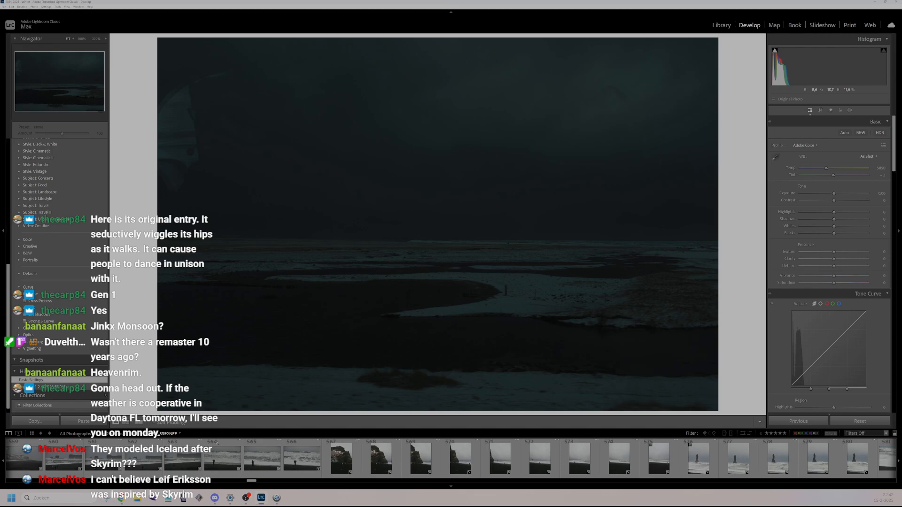
pyautogui.scroll(3, 397, 467)
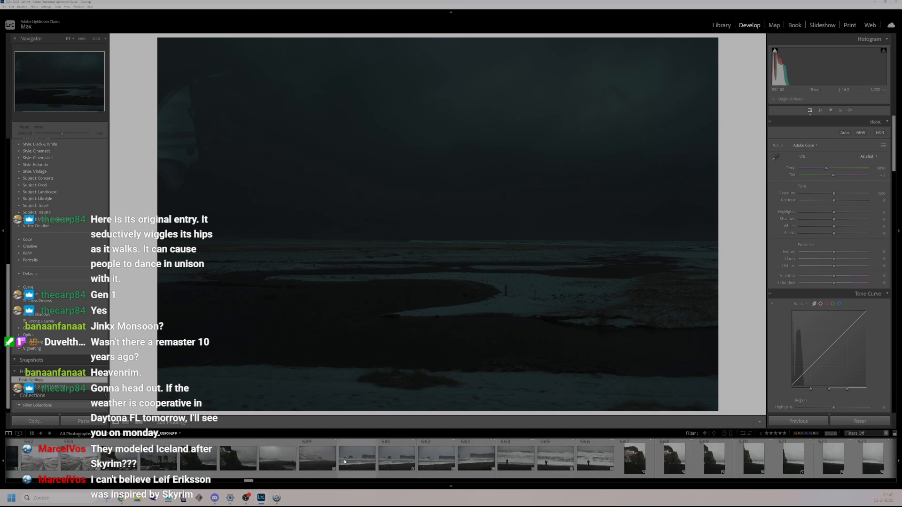
# - Merge the nine vertical shots of the black beach and cliff into a panorama with Spherical projection and Auto Crop
pyautogui.click(639, 463)
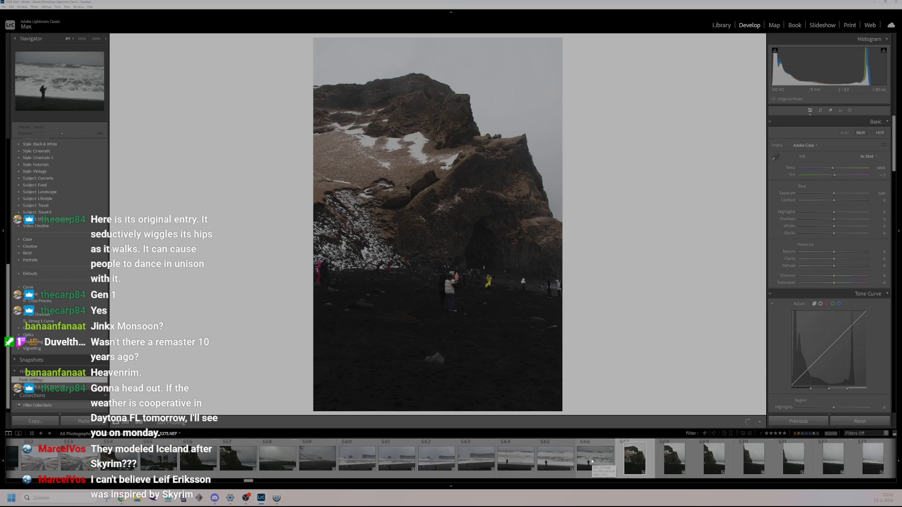
pyautogui.scroll(-3, 551, 448)
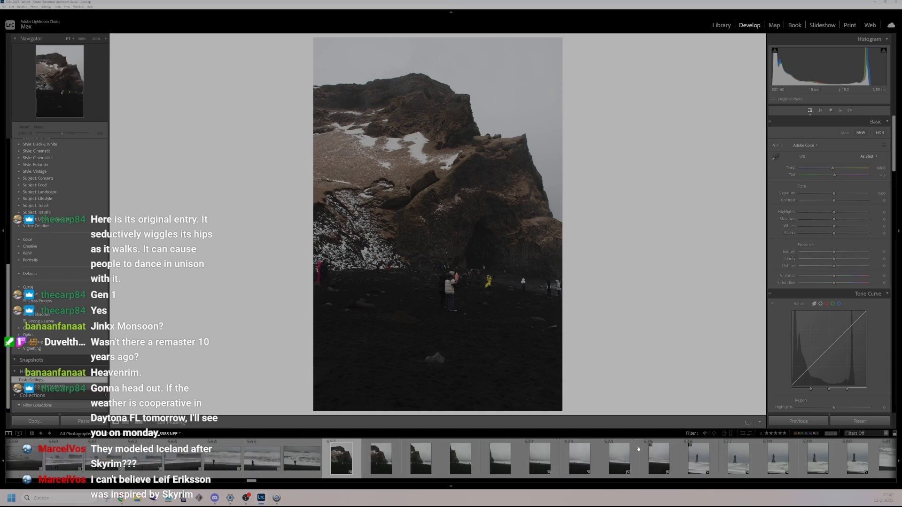
pyautogui.keyDown('shift'); pyautogui.click(680, 457); pyautogui.keyUp('shift')
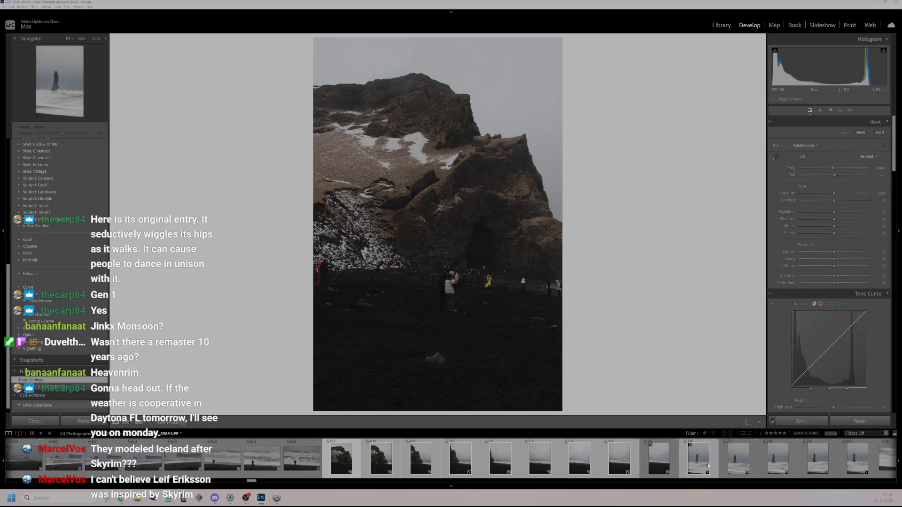
pyautogui.keyDown('shift'); pyautogui.click(665, 461); pyautogui.keyUp('shift')
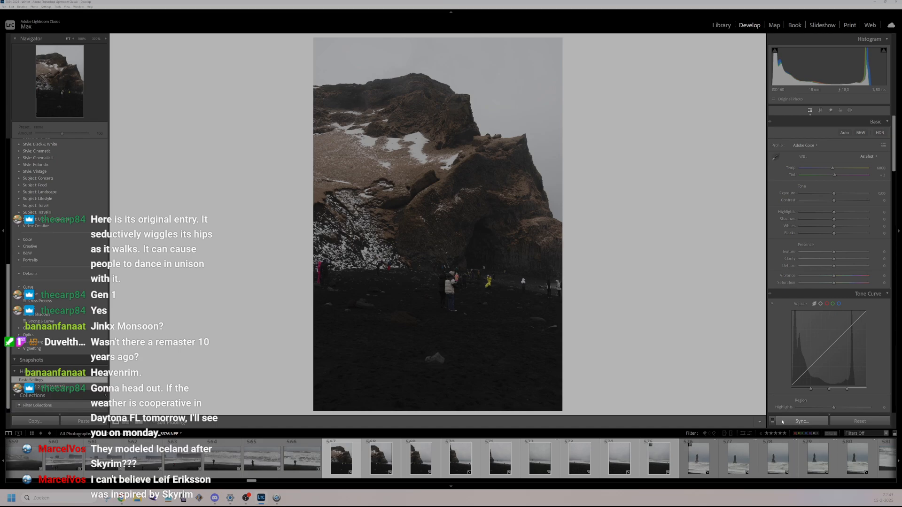
pyautogui.rightClick(647, 457)
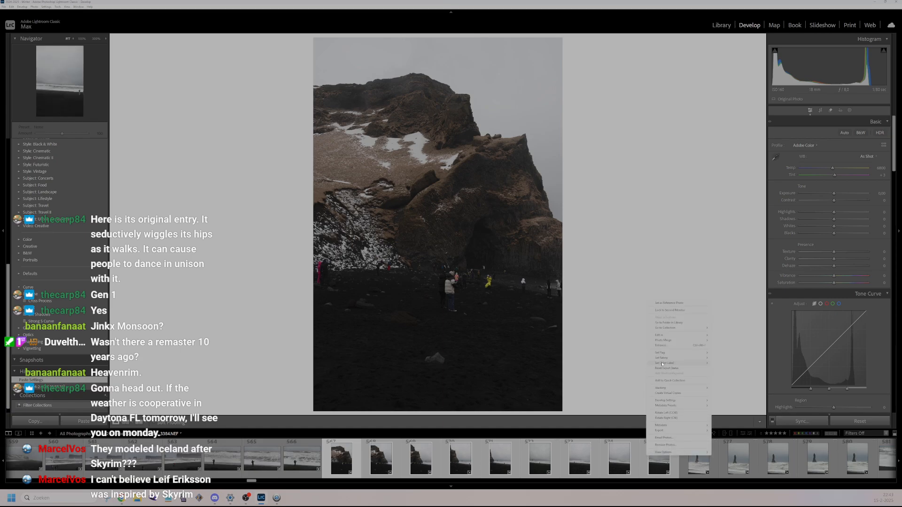
pyautogui.moveTo(666, 340)
pyautogui.click(726, 348)
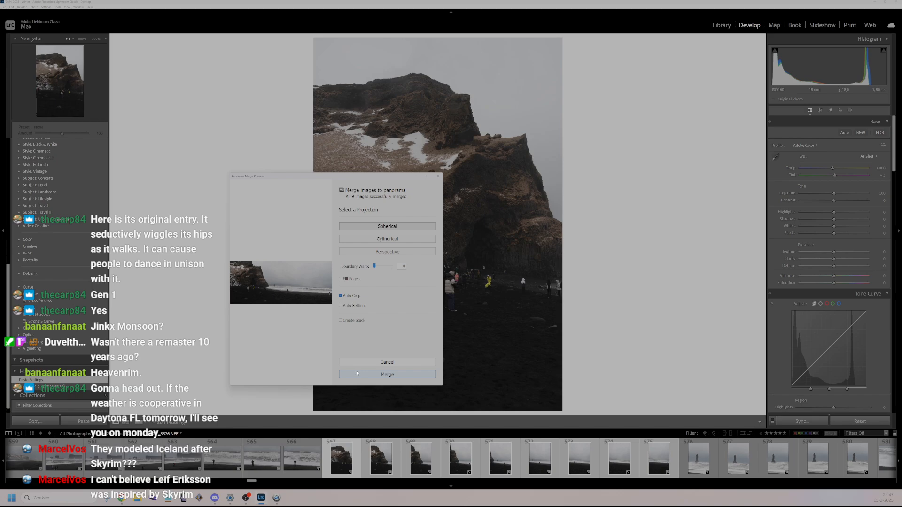
pyautogui.click(366, 376)
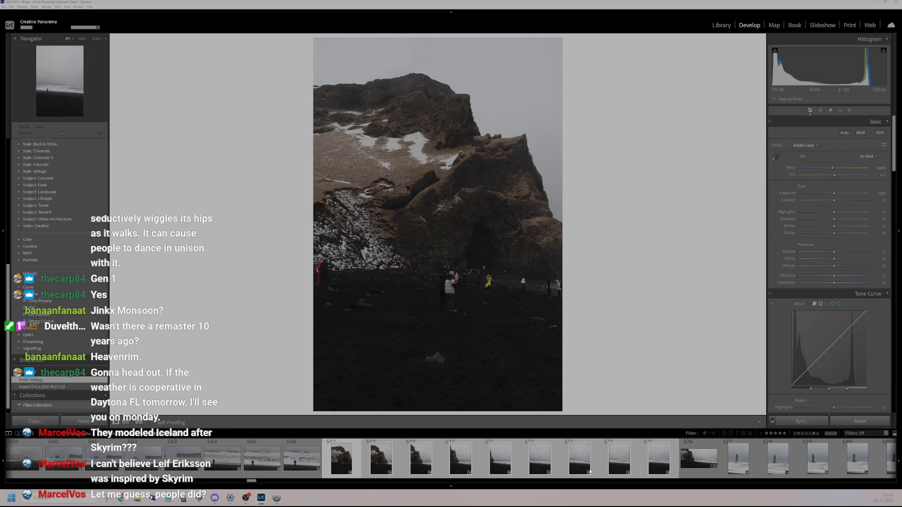
# - Give the nine source shots of the beach panorama a yellow colour label
pyautogui.rightClick(586, 463)
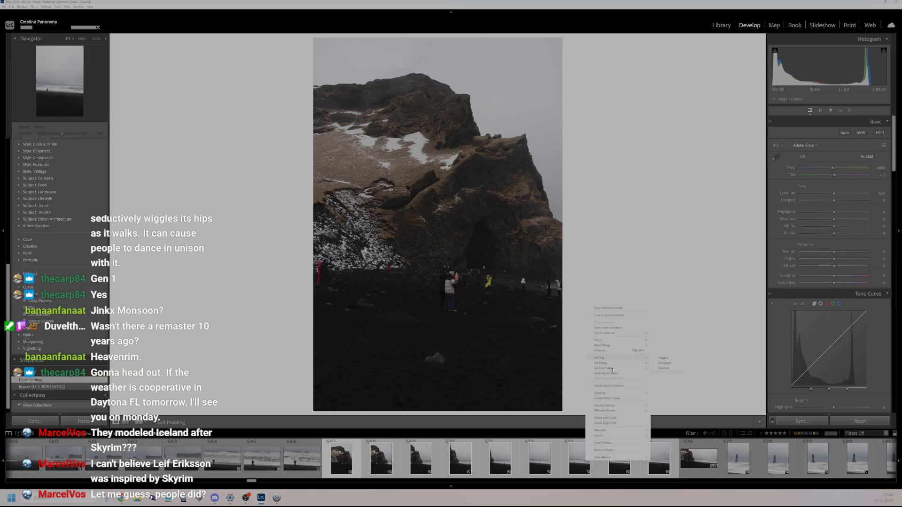
pyautogui.moveTo(614, 370)
pyautogui.click(662, 374)
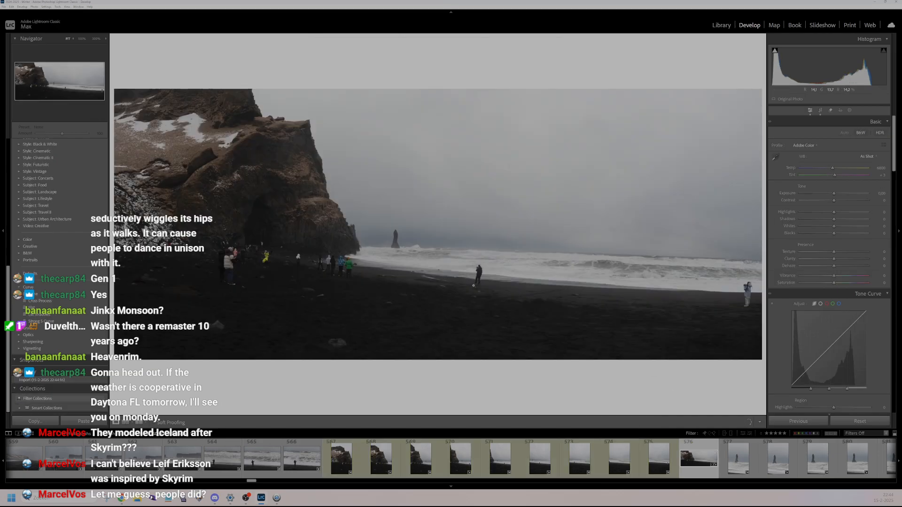
# - Examine the merged beach panorama's dark sand foreground and the lone photographer at 100%
pyautogui.click(391, 315)
pyautogui.moveTo(391, 315); pyautogui.dragTo(282, 217)
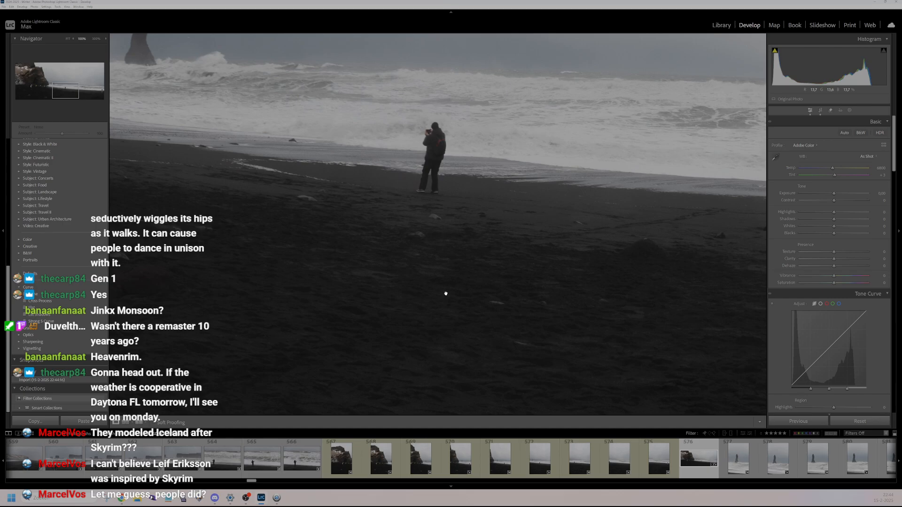
pyautogui.moveTo(447, 293); pyautogui.dragTo(413, 216)
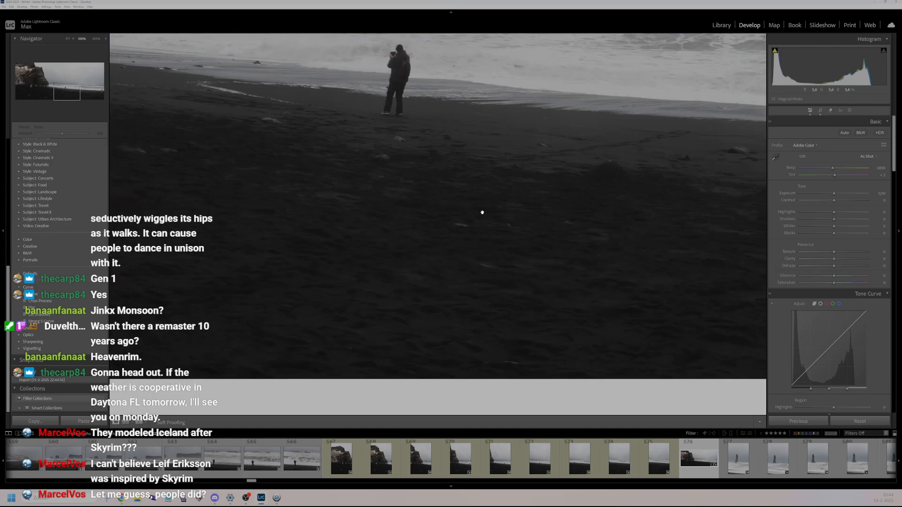
pyautogui.click(497, 224)
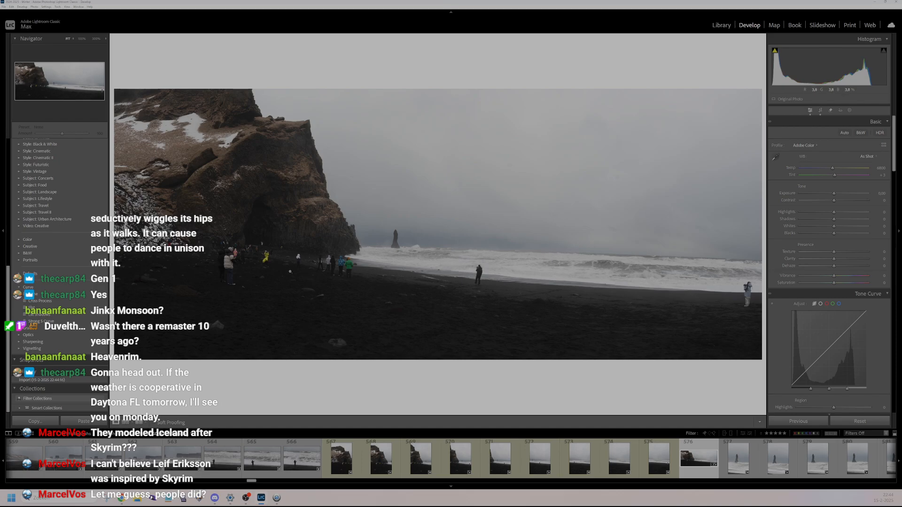
pyautogui.moveTo(468, 279); pyautogui.dragTo(336, 268)
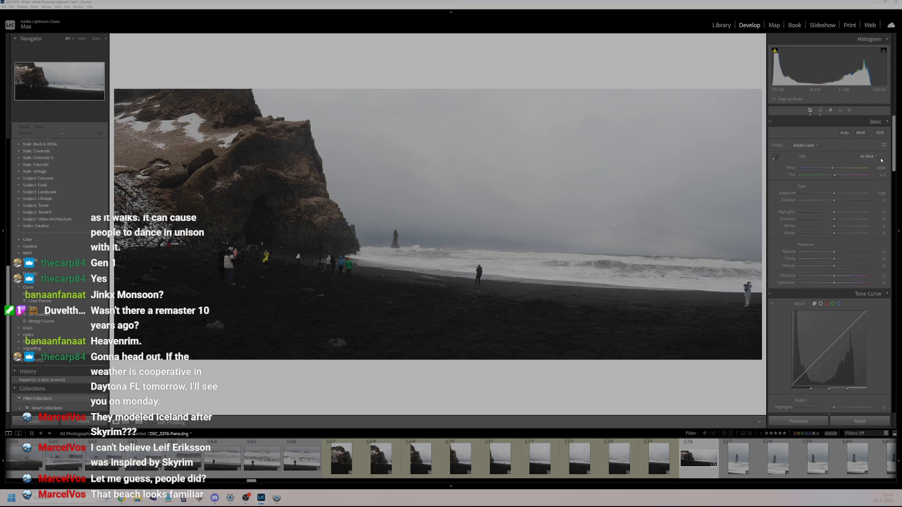
# - Turn on HDR for the beach panorama, set Shadows +59, Whites +23, Blacks +27 and Vibrance +34, and raise Texture and Clarity
pyautogui.click(880, 137)
pyautogui.moveTo(859, 222); pyautogui.dragTo(842, 226)
pyautogui.moveTo(834, 369); pyautogui.dragTo(849, 345)
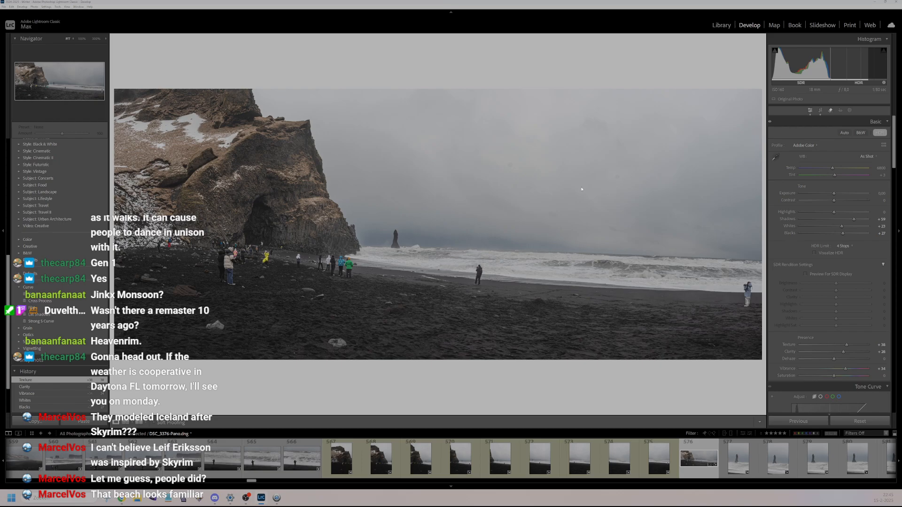
# - Clone out two spots in the panorama's cloudy sky using nearby clean sky as the source
pyautogui.press('q')
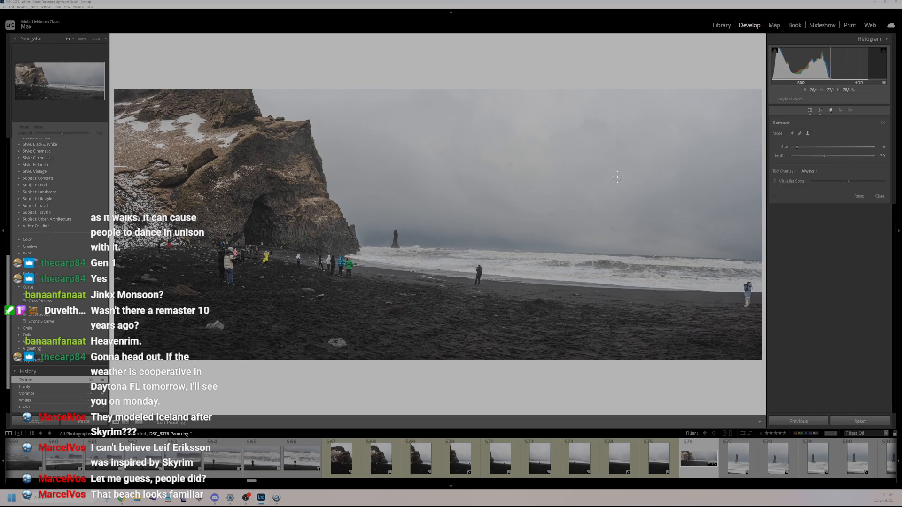
pyautogui.moveTo(618, 177); pyautogui.dragTo(567, 177)
pyautogui.moveTo(509, 163); pyautogui.dragTo(496, 159)
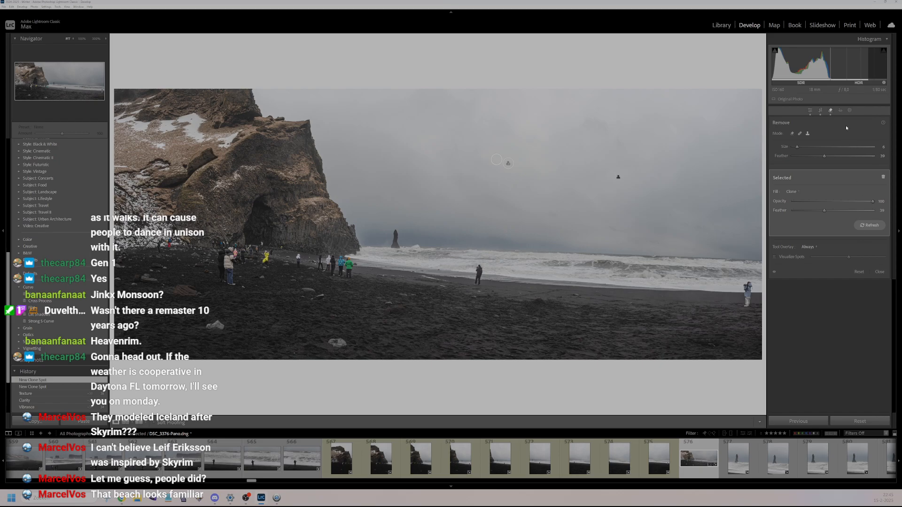
pyautogui.press('q')
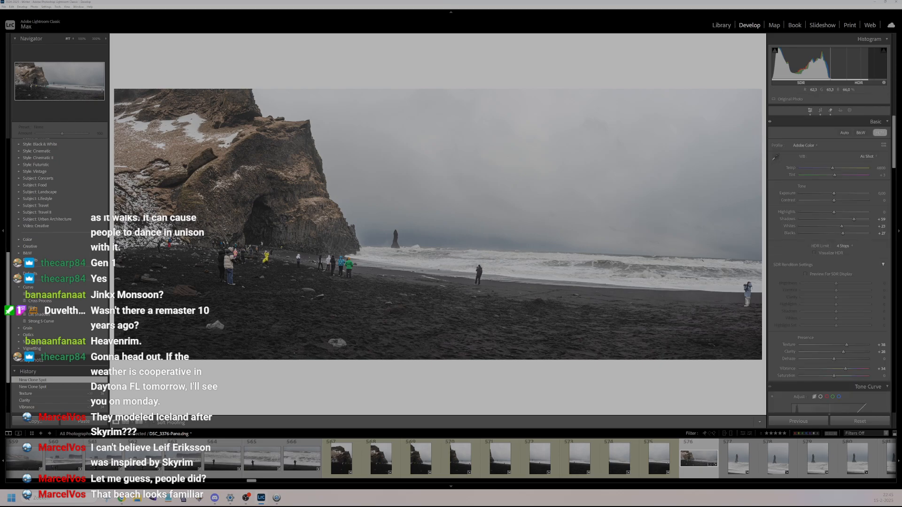
# - Set the panorama's Tone Curve regions to Highlights +49, Lights +62, Darks +26 and Shadows -22
pyautogui.scroll(-3, 845, 331)
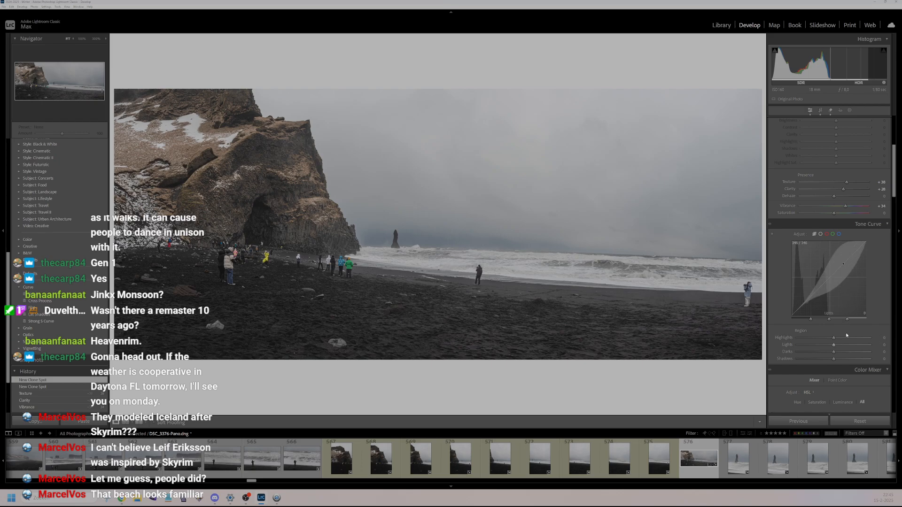
pyautogui.click(851, 338)
pyautogui.moveTo(854, 346); pyautogui.dragTo(856, 345)
pyautogui.click(839, 353)
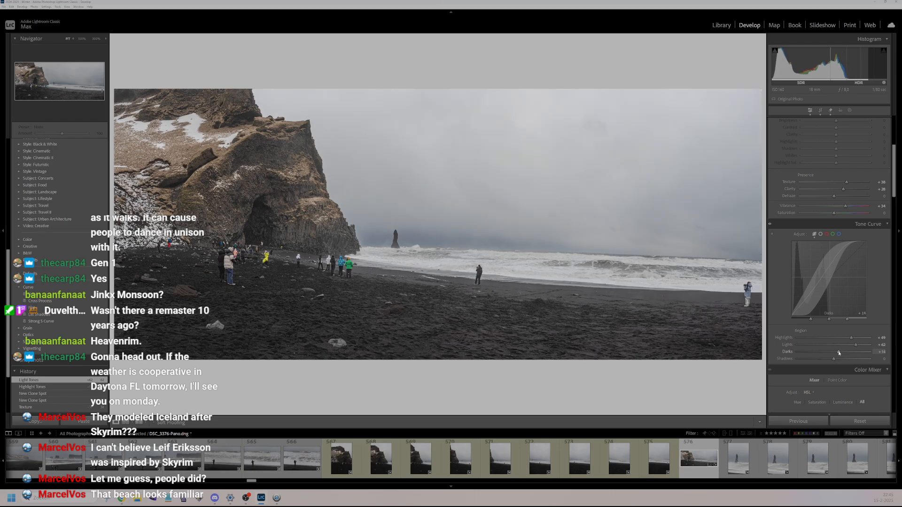
pyautogui.moveTo(834, 359); pyautogui.dragTo(826, 363)
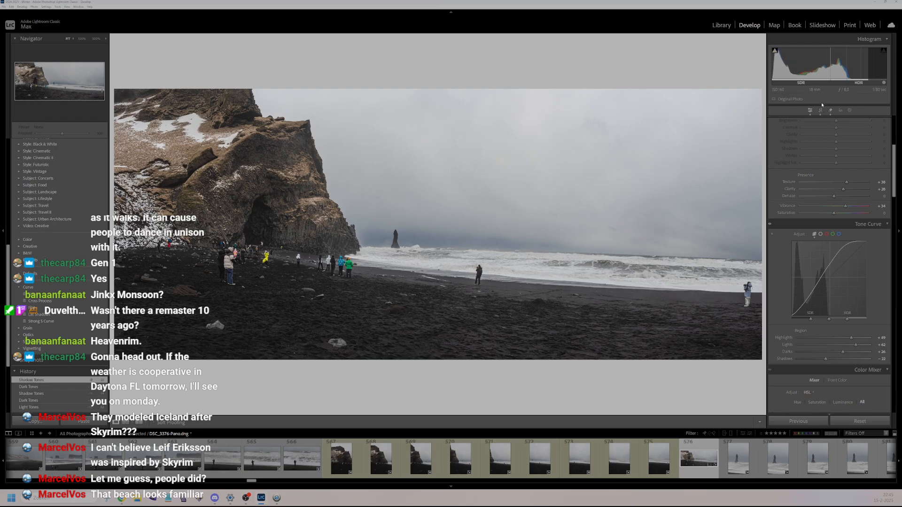
# - Straighten the panorama's horizon by about -1.4 degrees, enlarge the crop's height slightly, and check the people below the cliff at 100%
pyautogui.click(821, 110)
pyautogui.moveTo(760, 294); pyautogui.dragTo(770, 288)
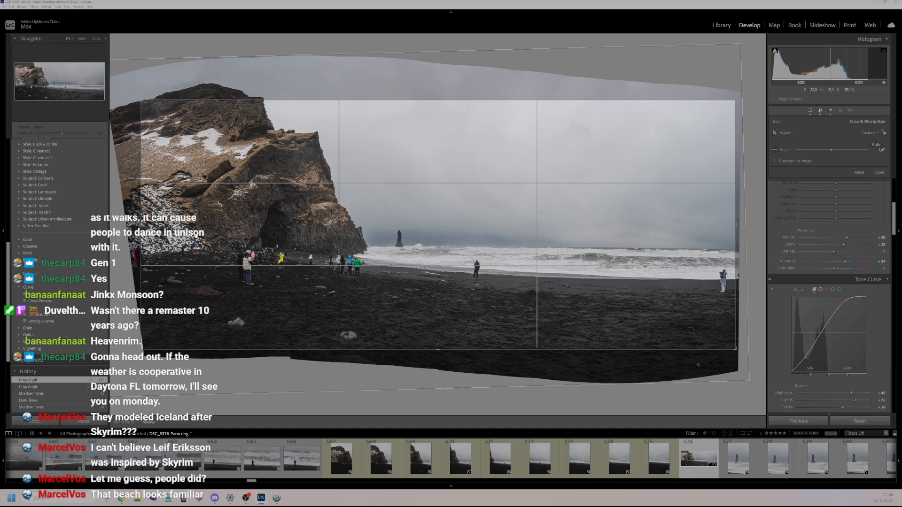
pyautogui.moveTo(197, 237); pyautogui.dragTo(199, 236)
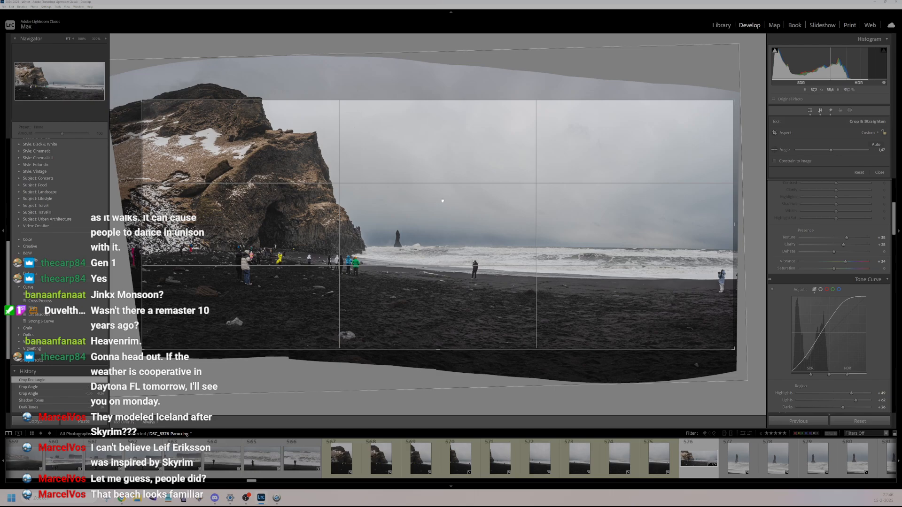
pyautogui.moveTo(438, 100); pyautogui.dragTo(439, 95)
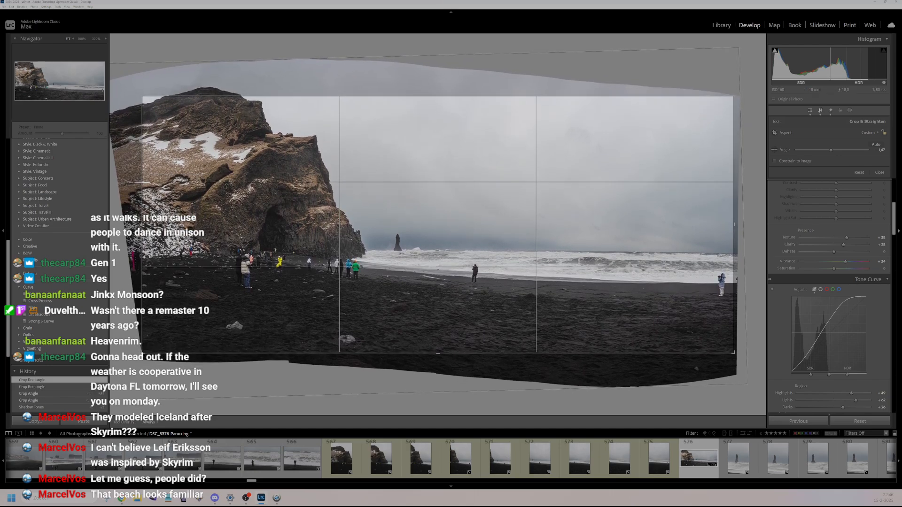
pyautogui.click(880, 173)
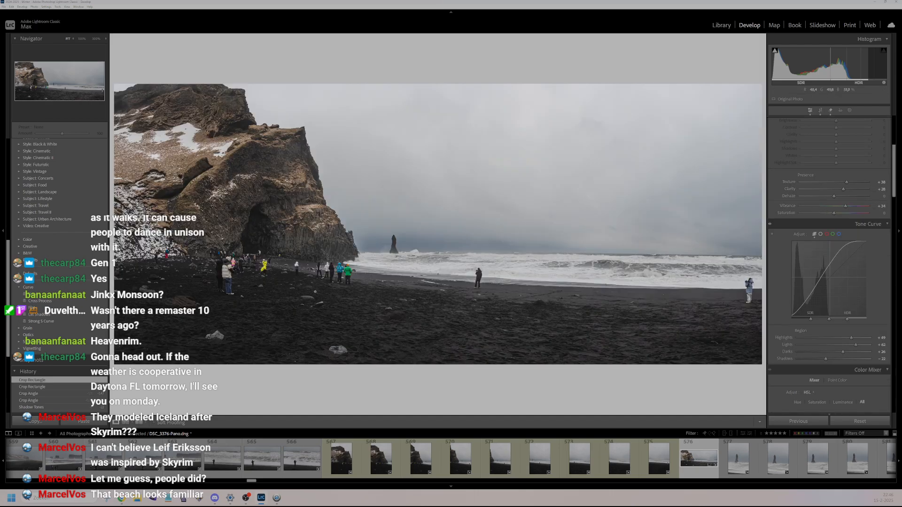
pyautogui.click(319, 247)
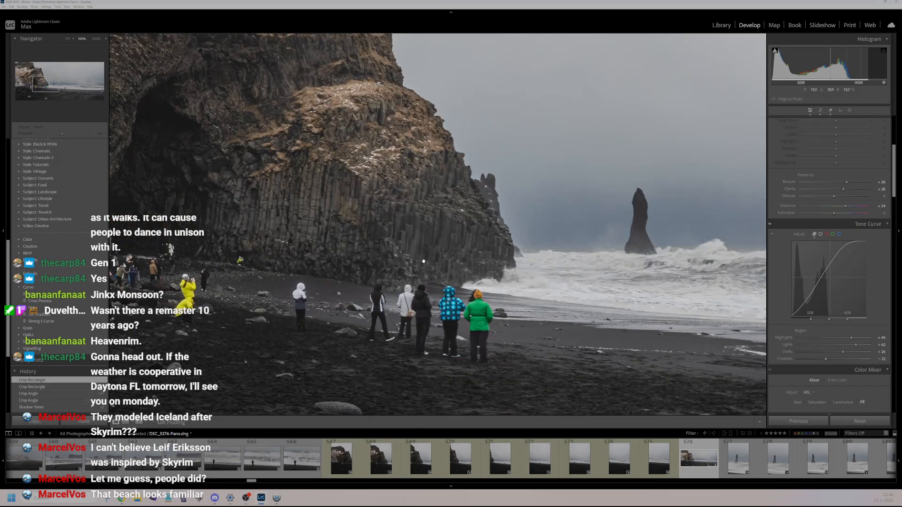
# - Inspect the surf and the people along the beach panorama at 100%, and rate the panorama two stars
pyautogui.moveTo(501, 260); pyautogui.dragTo(294, 263)
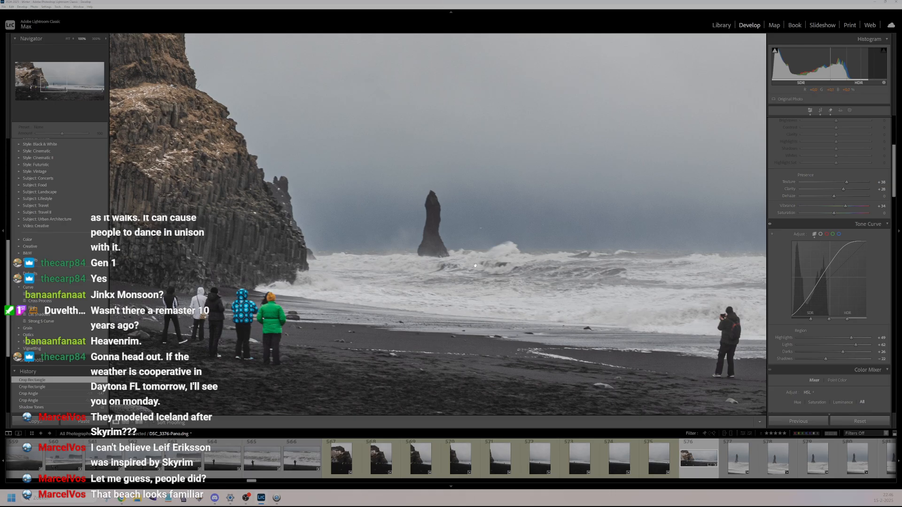
pyautogui.moveTo(560, 270); pyautogui.dragTo(491, 251)
pyautogui.scroll(-3, 847, 281)
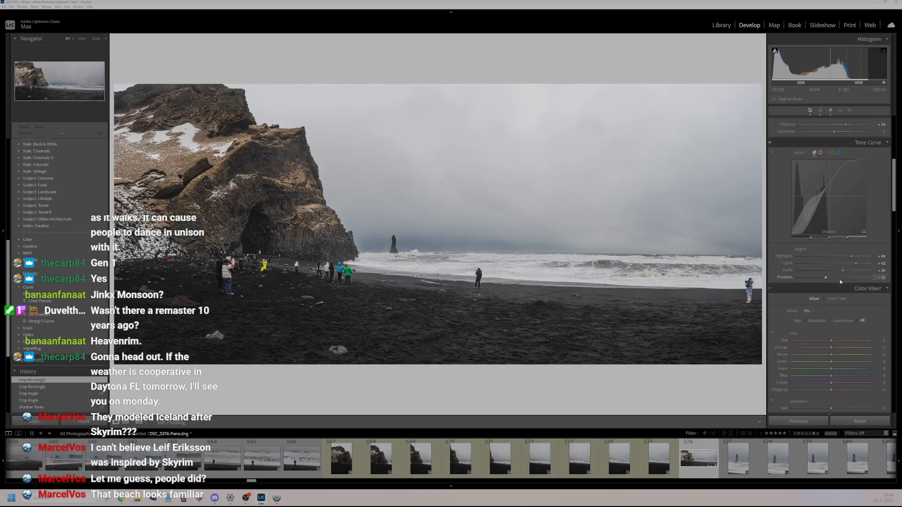
pyautogui.press('2')
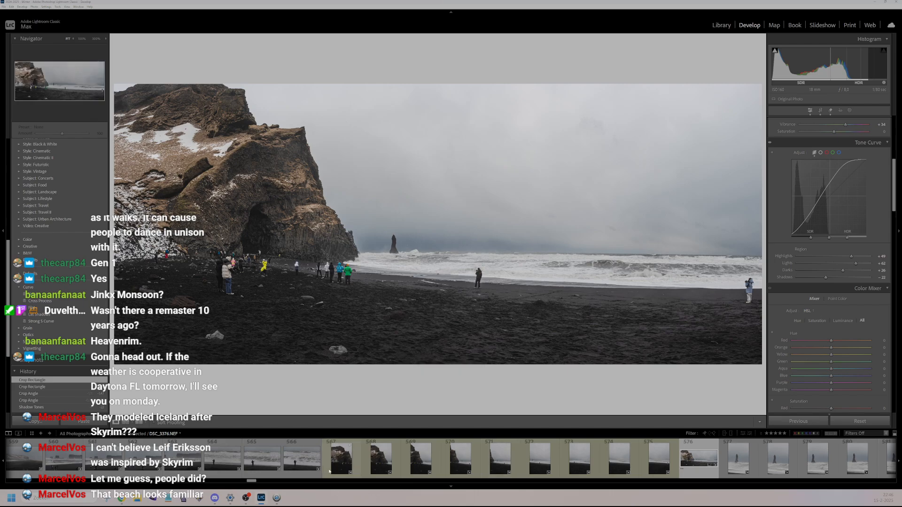
# - Compare the sharpness of the vertical sea stack photos DSC_3387.NEF and DSC_3388.NEF at 100%
pyautogui.scroll(-3, 430, 457)
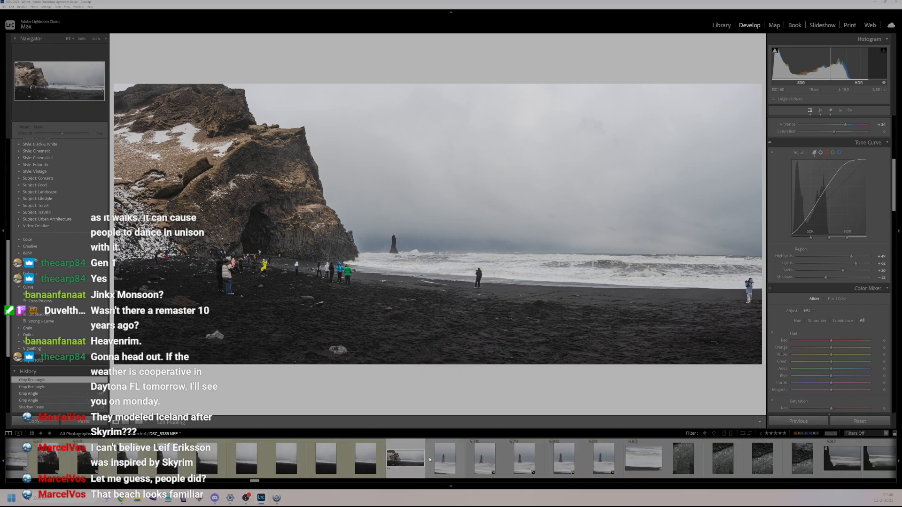
pyautogui.click(518, 461)
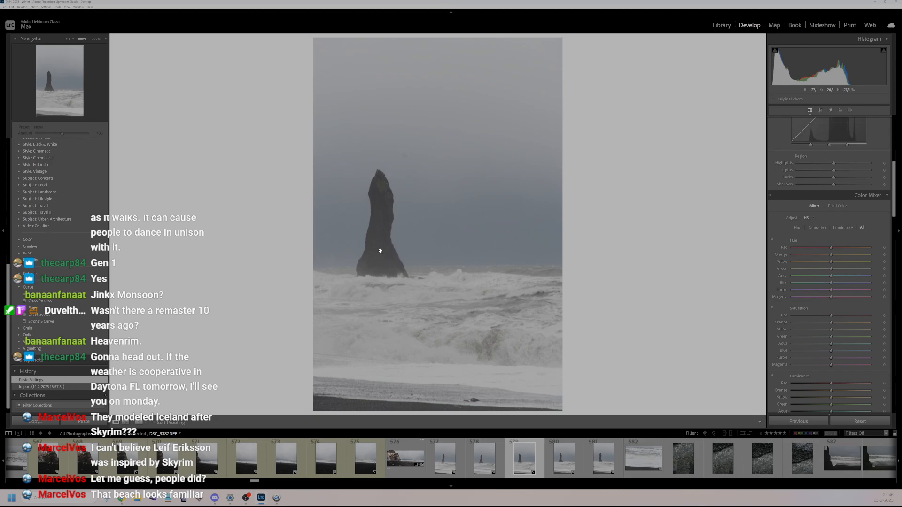
pyautogui.click(379, 251)
pyautogui.click(439, 292)
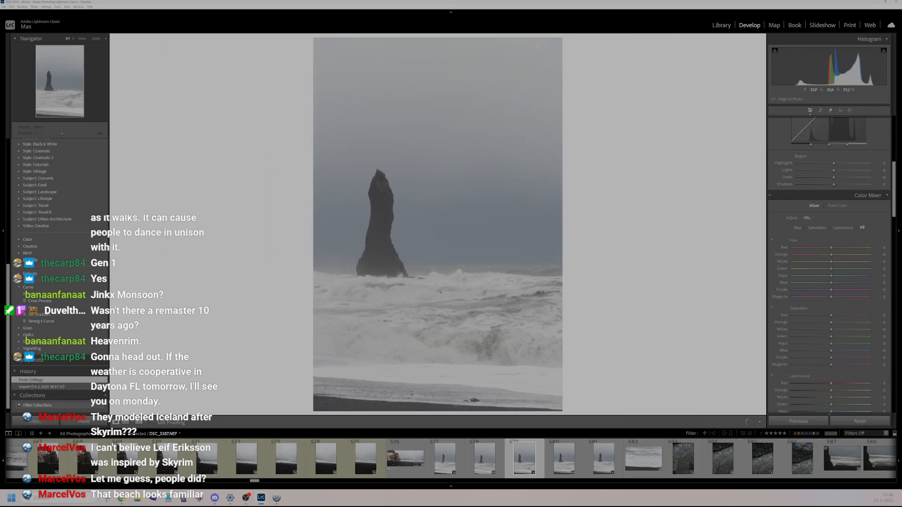
pyautogui.click(566, 460)
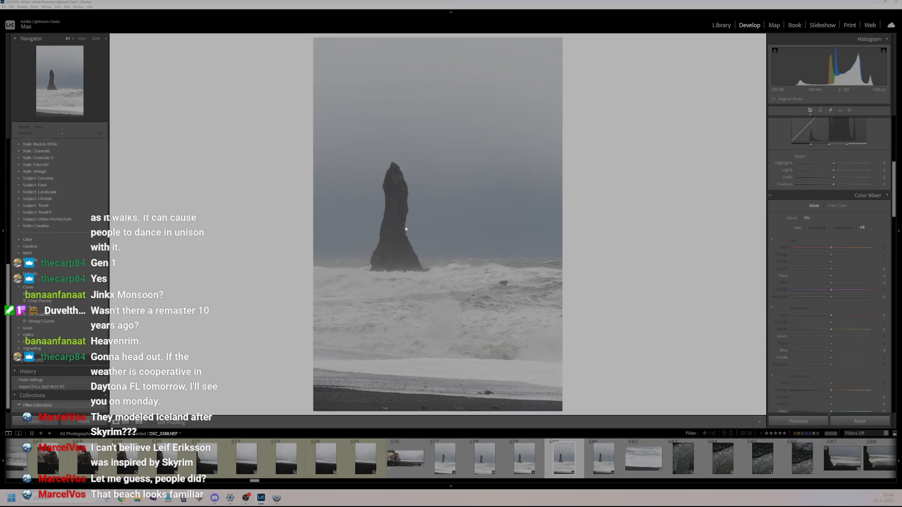
pyautogui.click(388, 245)
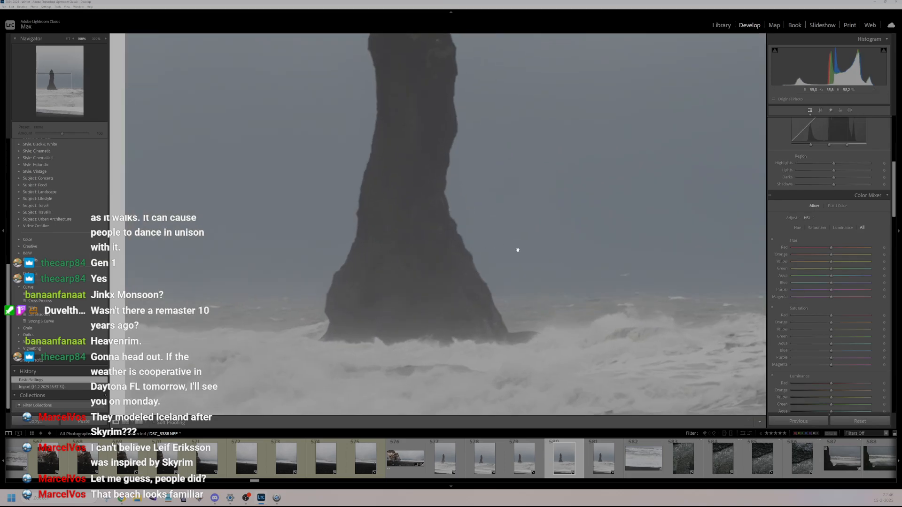
pyautogui.click(450, 250)
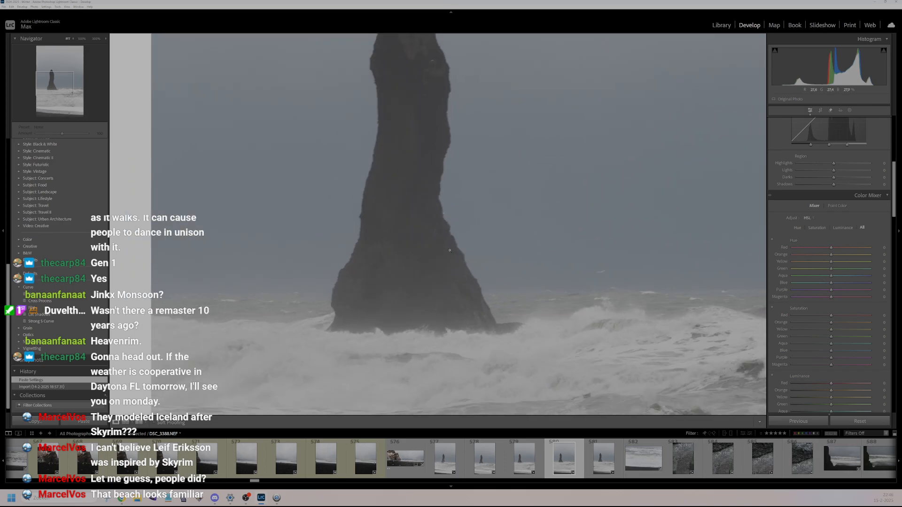
pyautogui.click(450, 250)
# - Turn on HDR for DSC_3388.NEF, set Shadows +7, Whites +41 and Dehaze +3, and raise Highlights, Blacks, Texture and Clarity
pyautogui.scroll(5, 882, 187)
pyautogui.click(880, 132)
pyautogui.moveTo(835, 219)
pyautogui.mouseDown()
pyautogui.moveTo(849, 212)
pyautogui.moveTo(844, 233)
pyautogui.mouseUp()
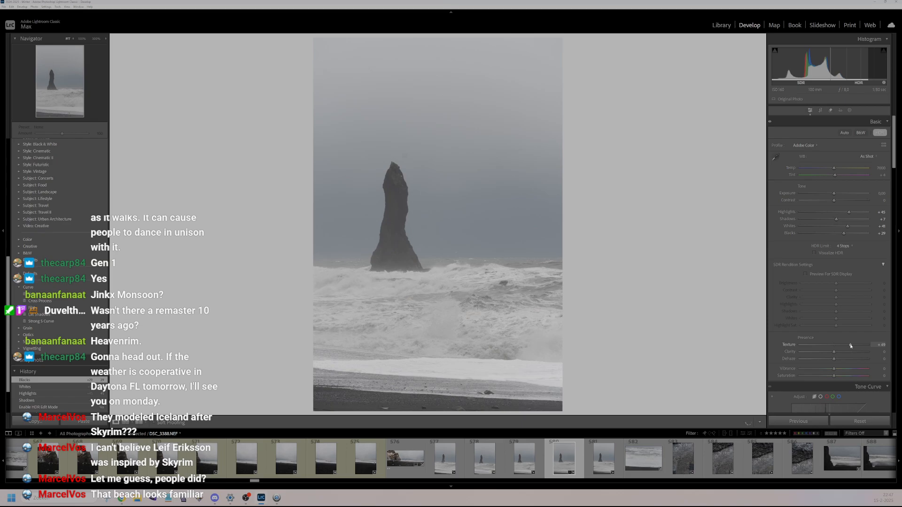
pyautogui.moveTo(834, 352)
pyautogui.mouseDown()
pyautogui.moveTo(850, 352)
pyautogui.moveTo(835, 361)
pyautogui.mouseUp()
# - Clone out the dark spot in the sky just above the sea stack's tip using nearby clean sky
pyautogui.click(397, 152)
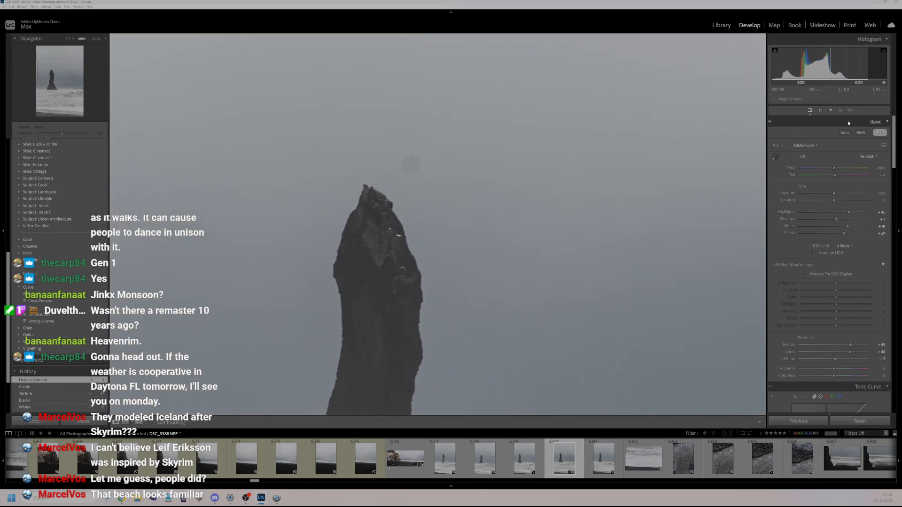
pyautogui.press('q')
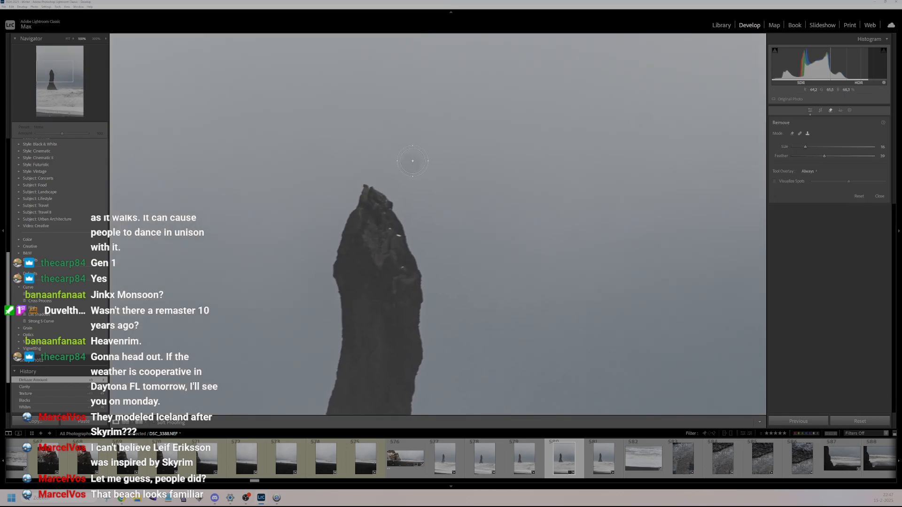
pyautogui.click(409, 164)
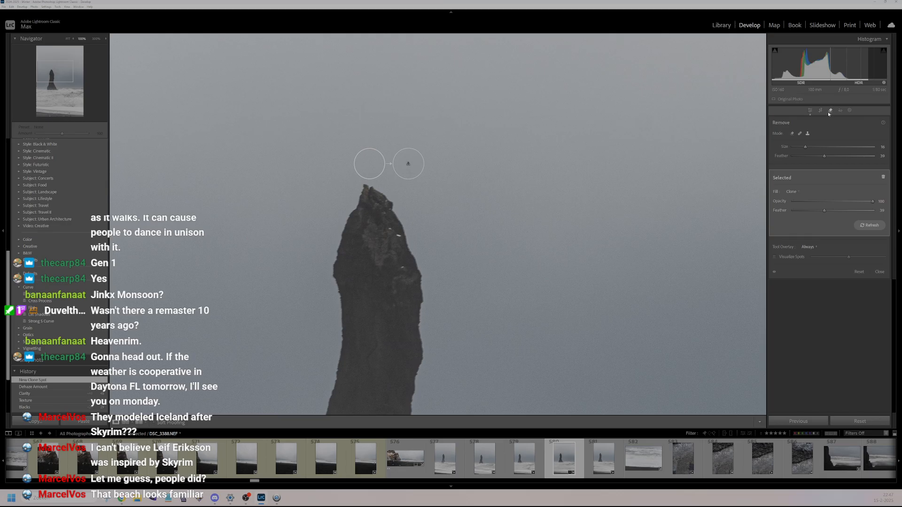
pyautogui.press('q')
pyautogui.click(656, 208)
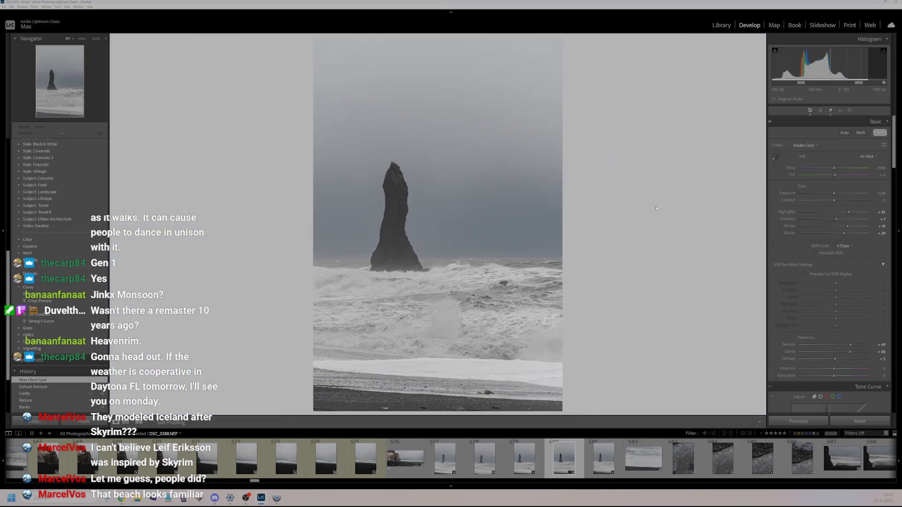
# - Lower the sea stack photo's Vibrance to -100 and convert the photo to black and white
pyautogui.scroll(-3, 830, 287)
pyautogui.moveTo(840, 292); pyautogui.dragTo(790, 280)
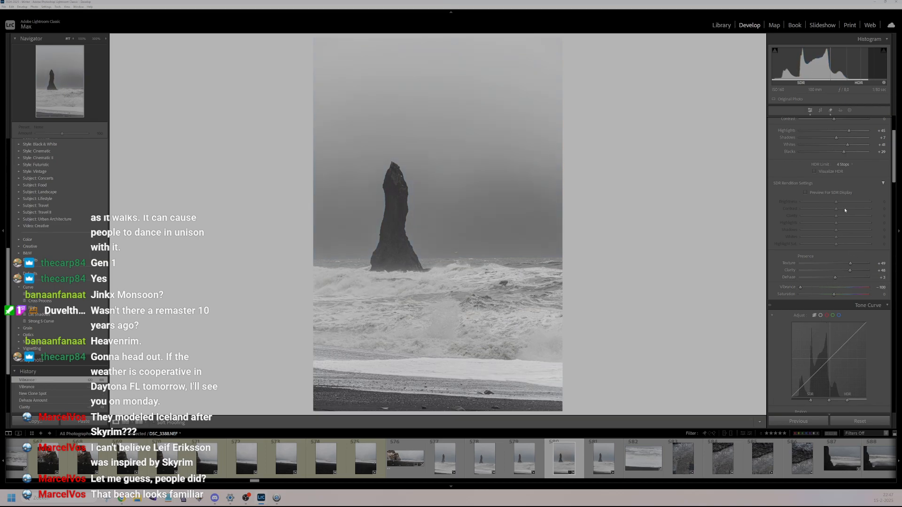
pyautogui.scroll(3, 867, 150)
pyautogui.click(861, 133)
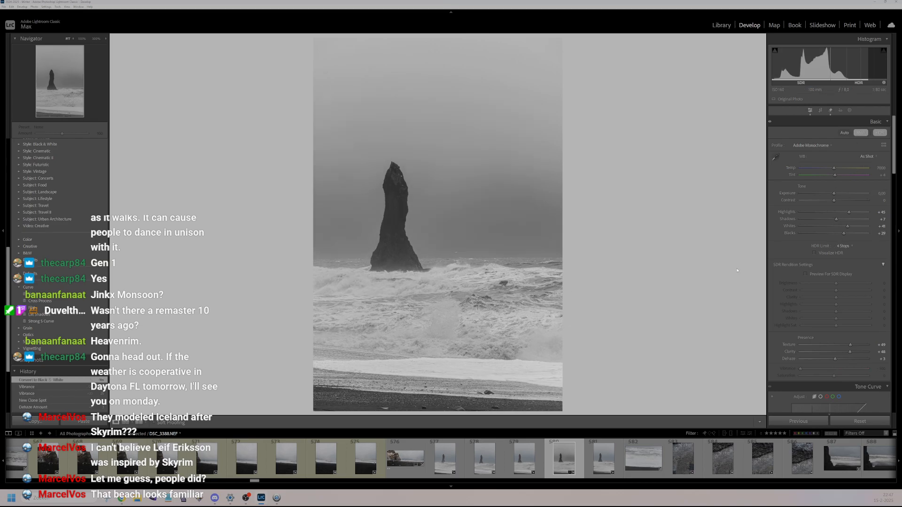
# - Set the black-and-white sea stack photo's Contrast to +34, Shadows to -18 and Blacks to +15, and reduce Highlights slightly
pyautogui.moveTo(844, 233); pyautogui.dragTo(845, 204)
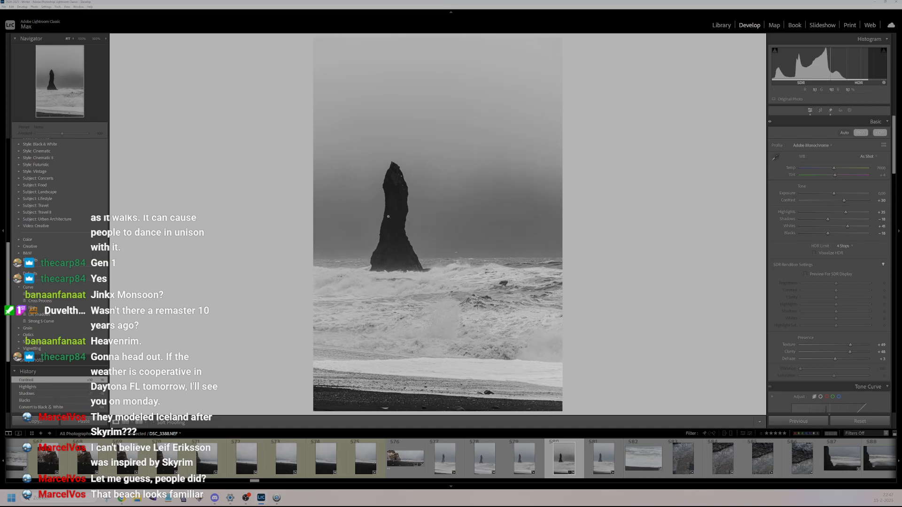
pyautogui.click(388, 217)
pyautogui.moveTo(829, 234); pyautogui.dragTo(839, 234)
pyautogui.moveTo(845, 201); pyautogui.dragTo(847, 204)
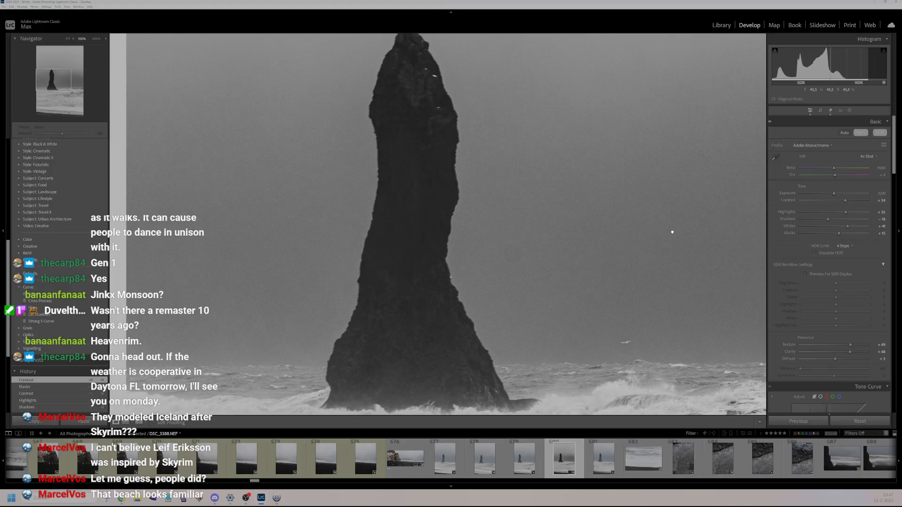
pyautogui.click(683, 232)
# - Set the sea stack photo's Tone Curve regions to Highlights +79, Lights +54, Darks +1 and Shadows -7
pyautogui.scroll(-4, 785, 257)
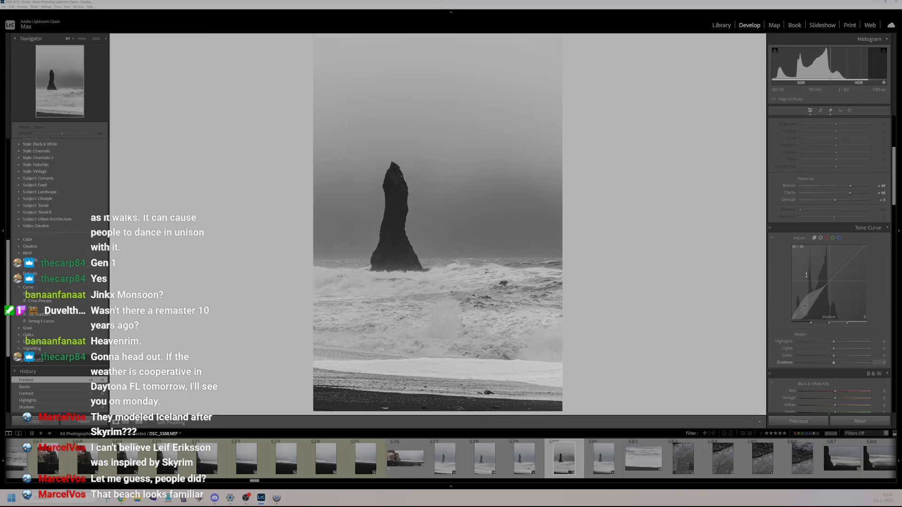
pyautogui.moveTo(866, 342); pyautogui.dragTo(862, 342)
pyautogui.click(855, 349)
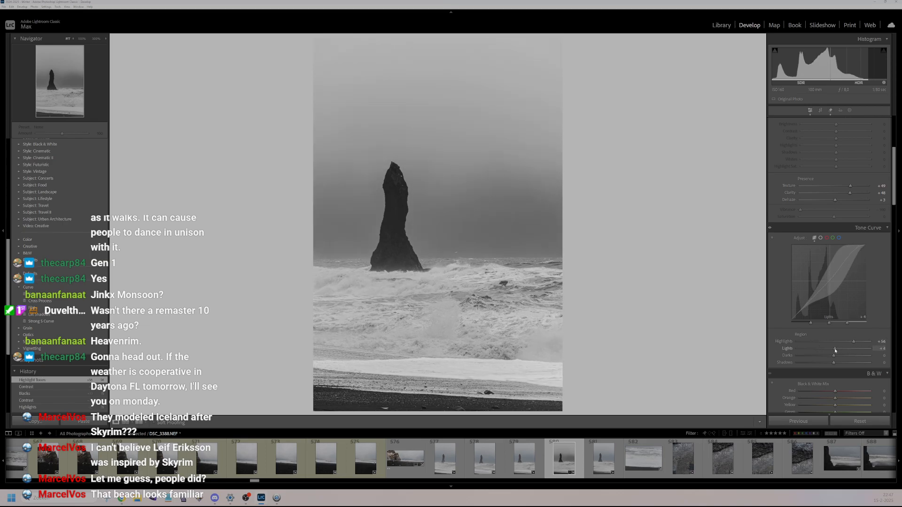
pyautogui.moveTo(855, 349); pyautogui.dragTo(831, 363)
pyautogui.click(840, 356)
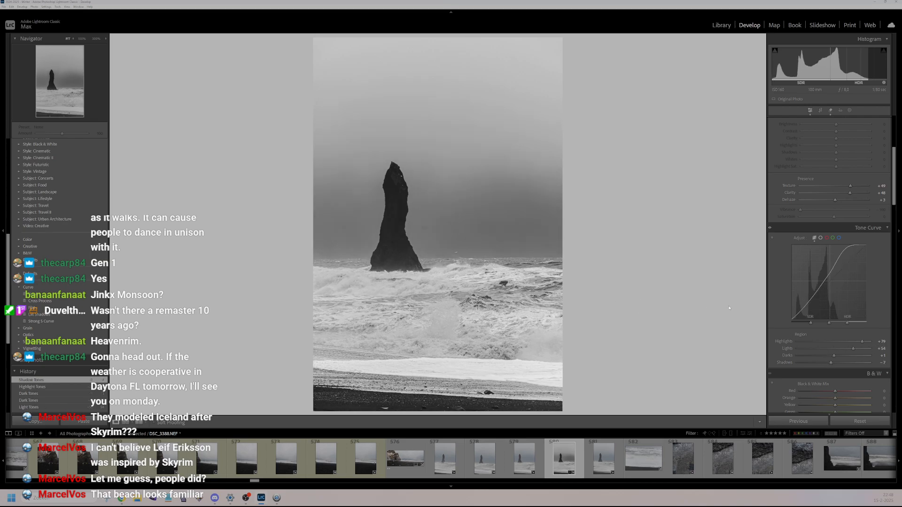
# - Inspect the sea stack and surrounding sky at 100%, and rate the photo two stars
pyautogui.scroll(-3, 846, 310)
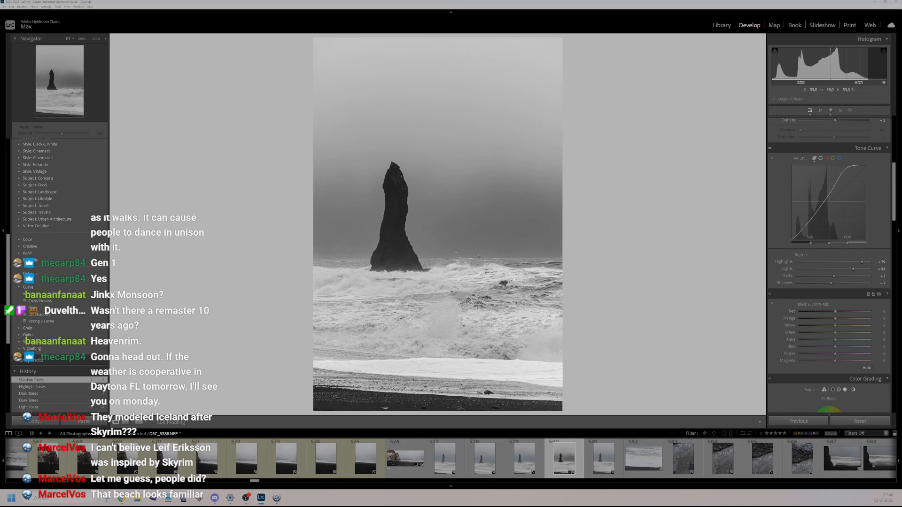
pyautogui.click(408, 250)
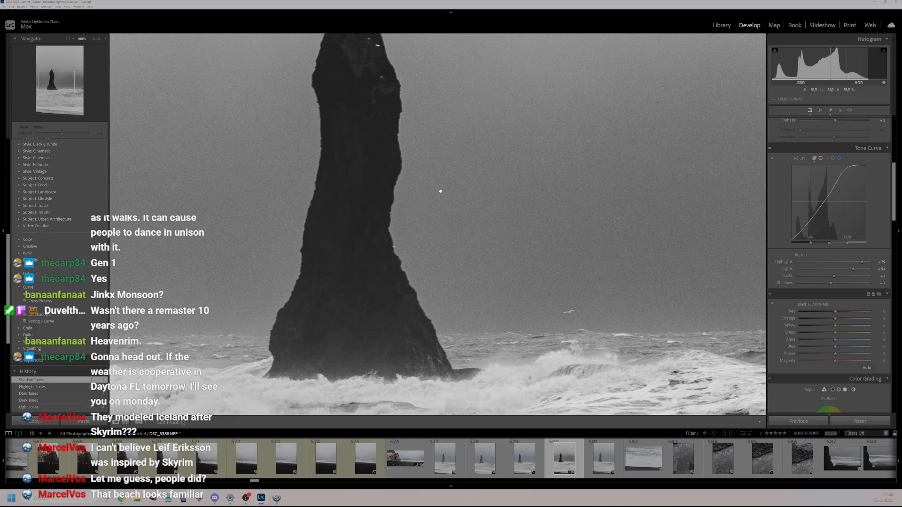
pyautogui.click(441, 192)
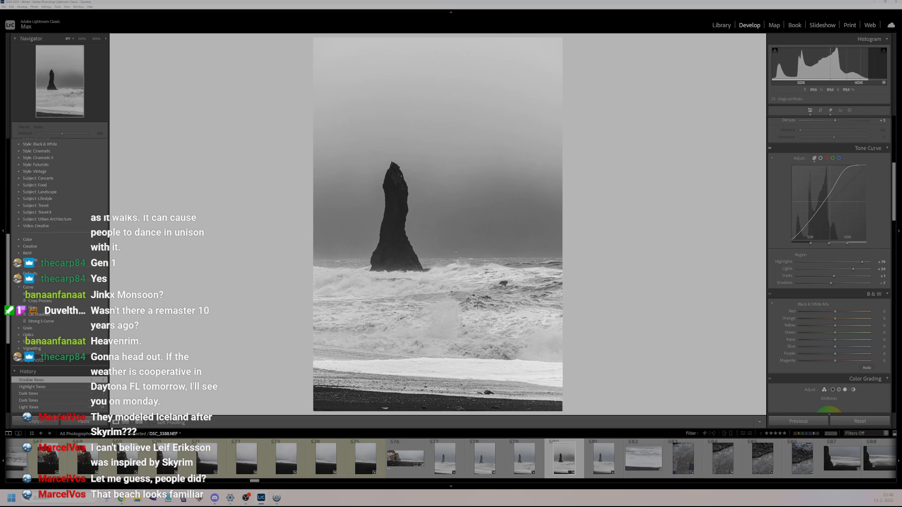
pyautogui.press('1')
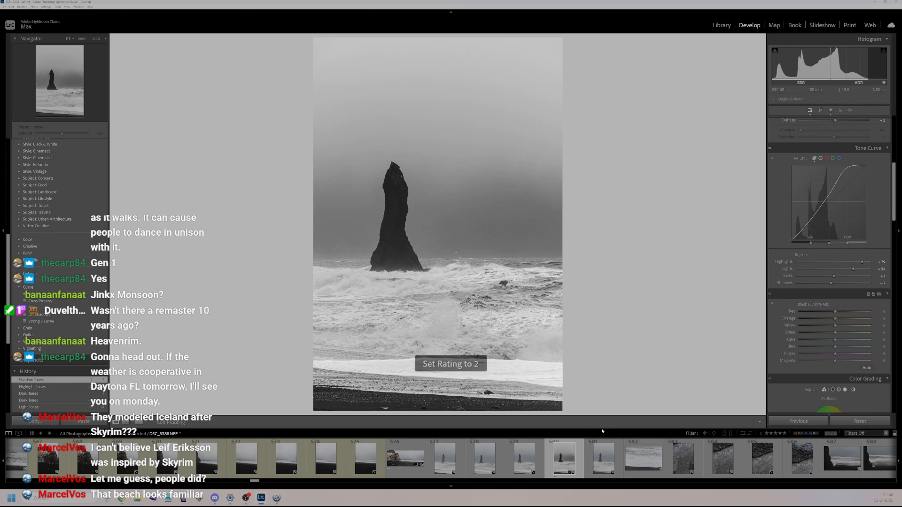
# - Set the sea stack photo's black-and-white mix to Aqua +3 and Blue -25, keeping its two-star rating
pyautogui.click(619, 463)
pyautogui.moveTo(836, 340); pyautogui.dragTo(815, 359)
pyautogui.moveTo(871, 364); pyautogui.dragTo(829, 387)
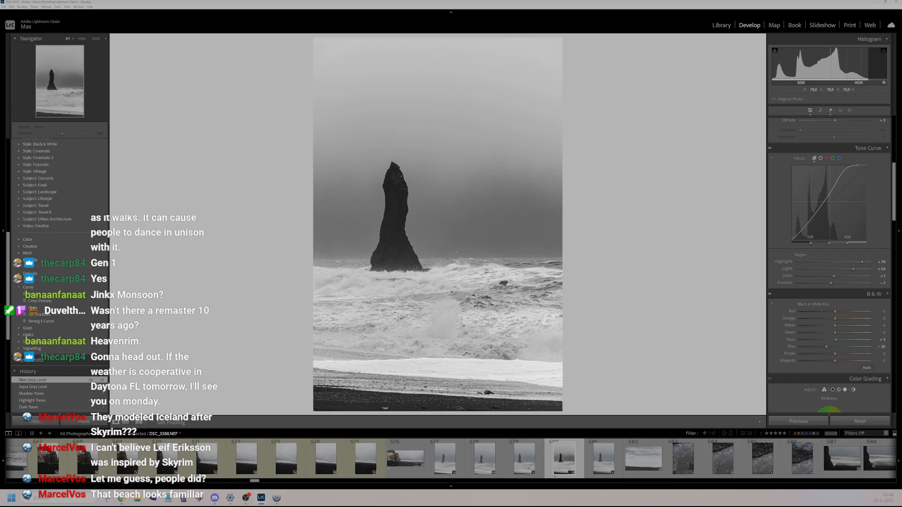
pyautogui.press('2')
# - Look through the following landscape photos for one to edit, examining the moorland shot DSC_3421.NEF and the snowy plain DSC_3437.NEF
pyautogui.scroll(-5, 444, 463)
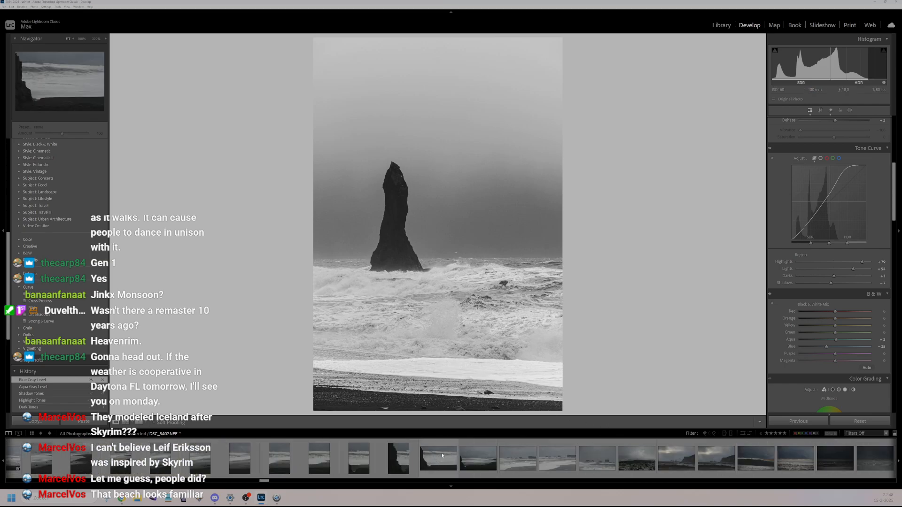
pyautogui.scroll(-4, 436, 456)
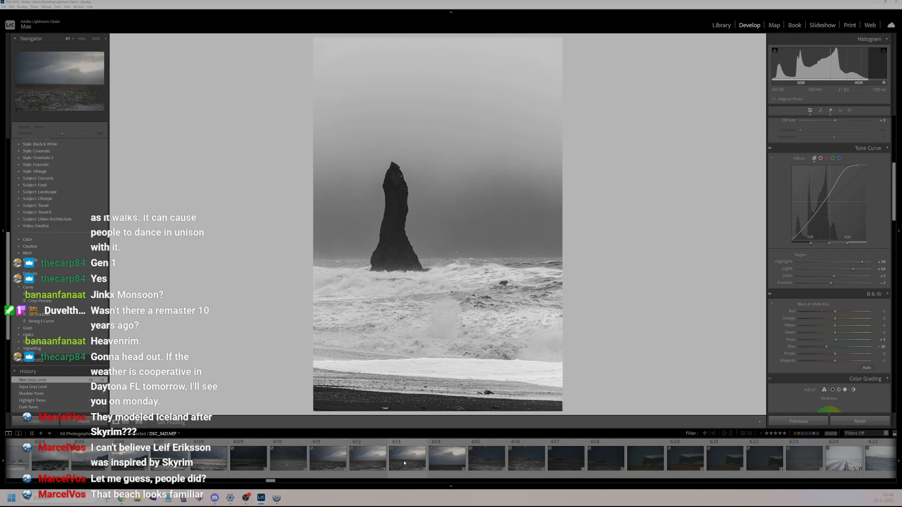
pyautogui.click(405, 464)
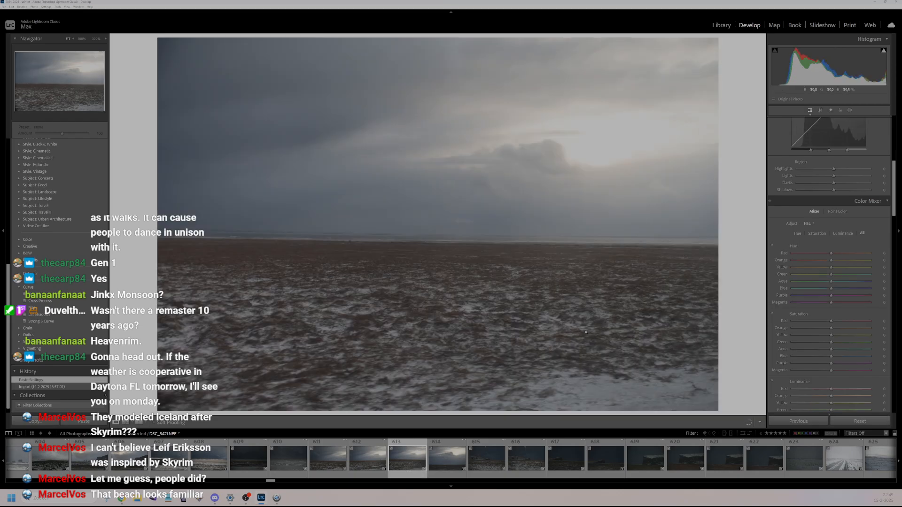
pyautogui.moveTo(474, 326); pyautogui.dragTo(433, 410)
pyautogui.click(436, 306)
pyautogui.scroll(-5, 345, 458)
pyautogui.click(344, 459)
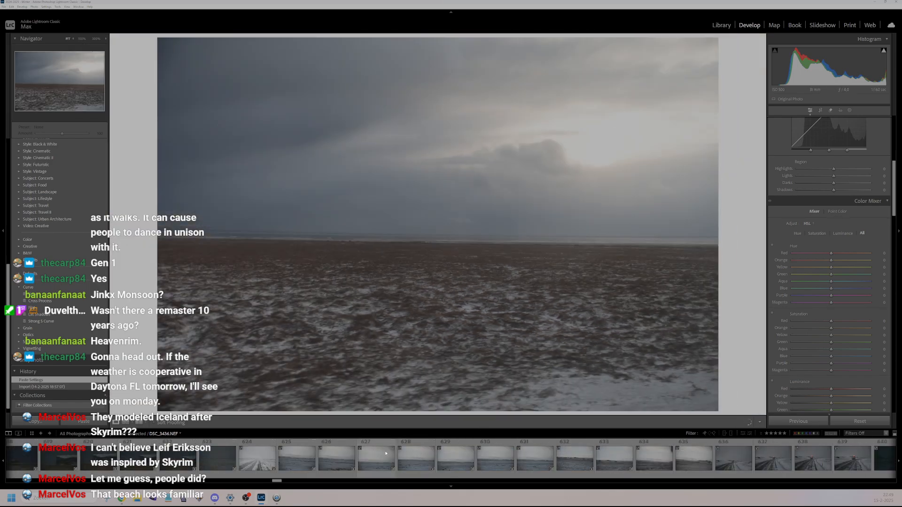
pyautogui.click(459, 462)
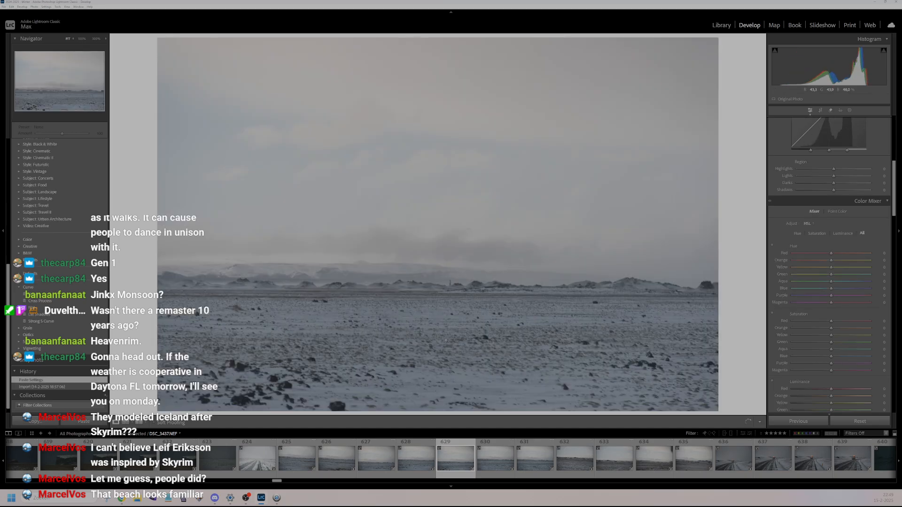
pyautogui.scroll(-5, 473, 463)
pyautogui.click(472, 466)
pyautogui.scroll(-3, 470, 464)
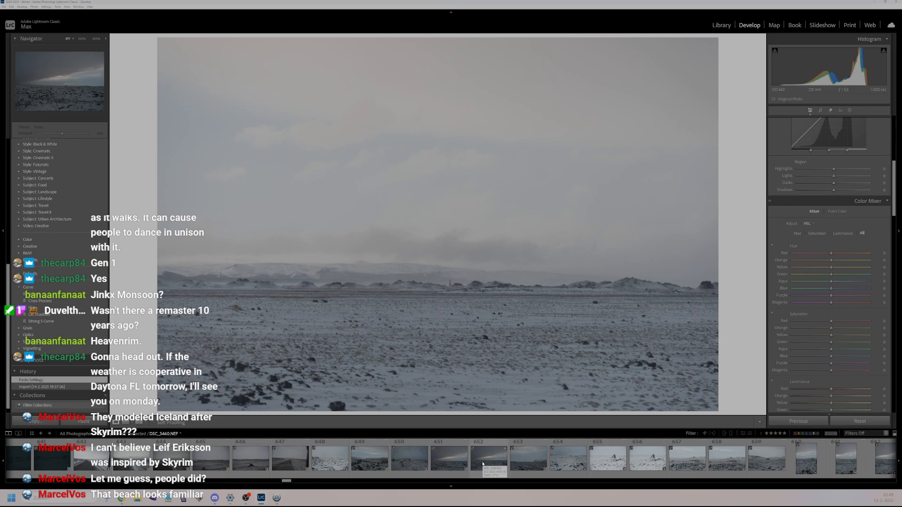
# - Switch to the snowy lava field photo DSC_3465.NEF, enable HDR editing, and raise its Highlights and Shadows
pyautogui.click(692, 468)
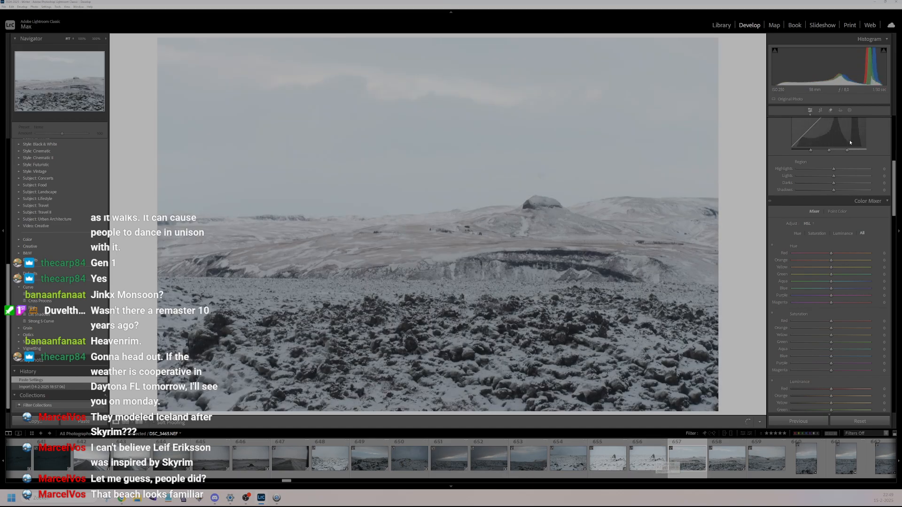
pyautogui.scroll(5, 856, 207)
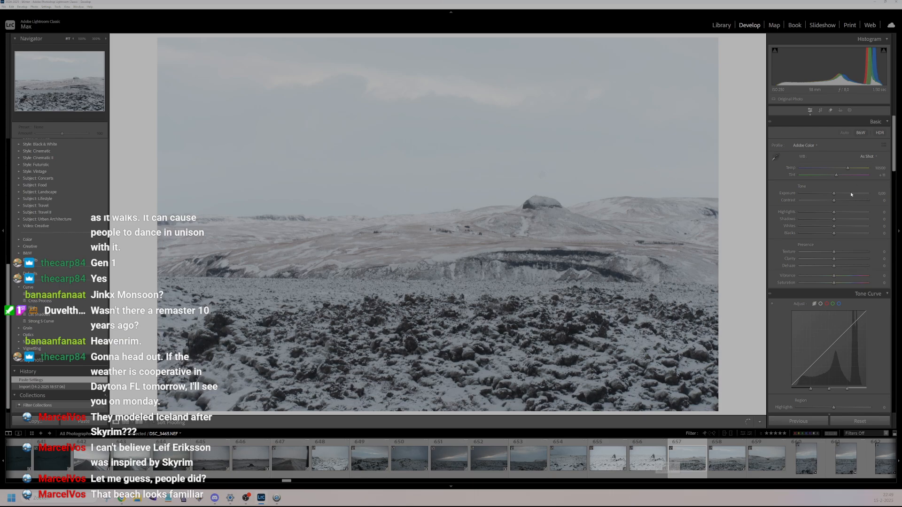
pyautogui.click(880, 133)
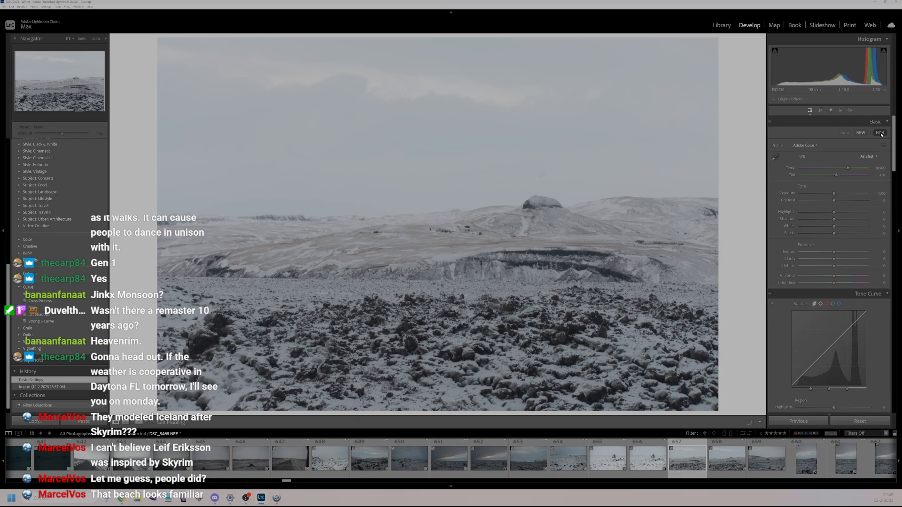
pyautogui.click(850, 212)
pyautogui.click(851, 219)
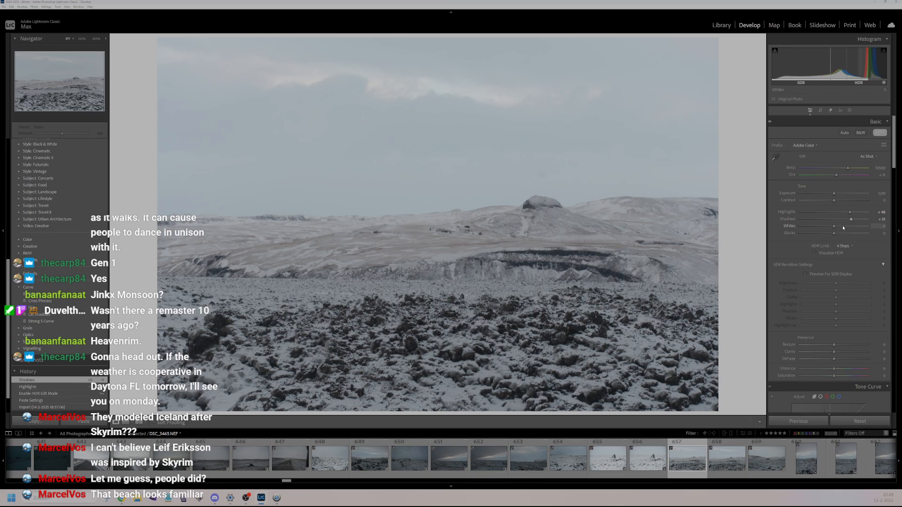
# - Set the lava field photo's Whites to +31 and Blacks to -18
pyautogui.moveTo(844, 228); pyautogui.dragTo(839, 227)
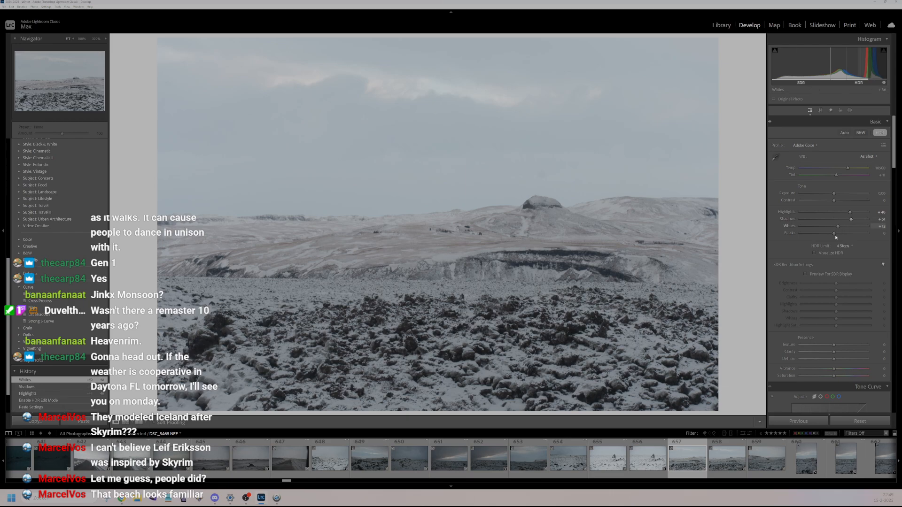
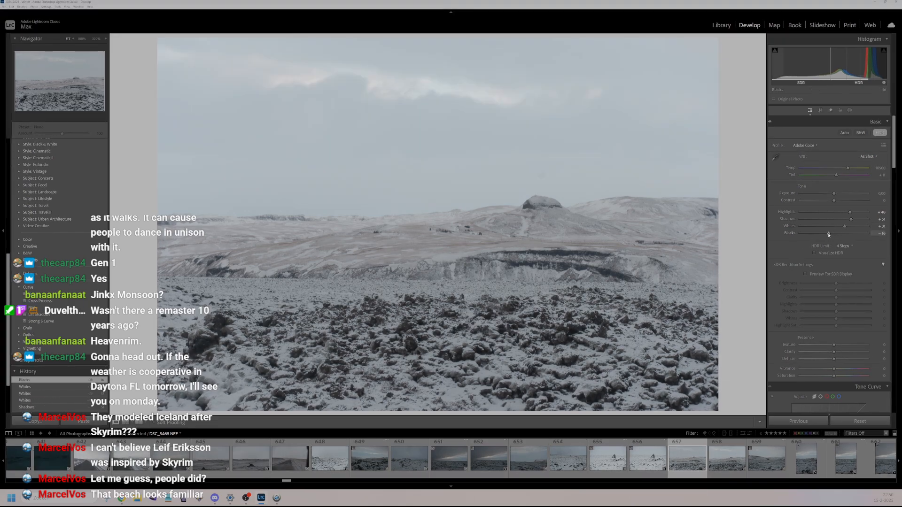
pyautogui.moveTo(829, 234); pyautogui.dragTo(840, 236)
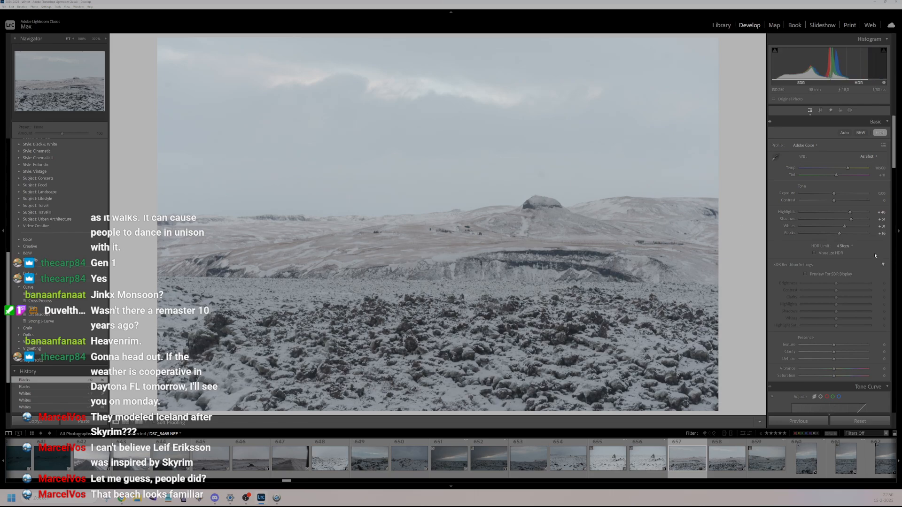
pyautogui.moveTo(839, 233); pyautogui.dragTo(832, 234)
pyautogui.moveTo(869, 234); pyautogui.dragTo(829, 233)
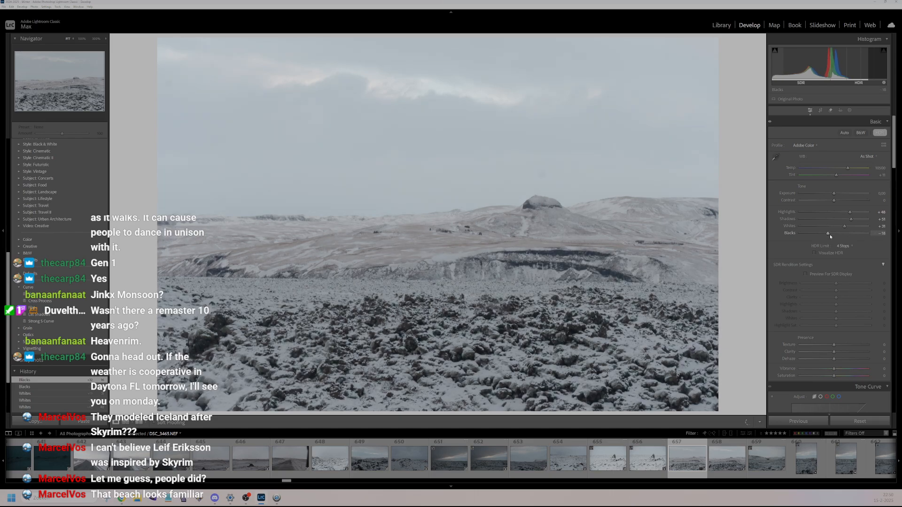
# - Set the lava field photo's Vibrance to +33, Clarity to +18 and Texture to +36
pyautogui.click(843, 369)
pyautogui.moveTo(842, 371); pyautogui.dragTo(837, 371)
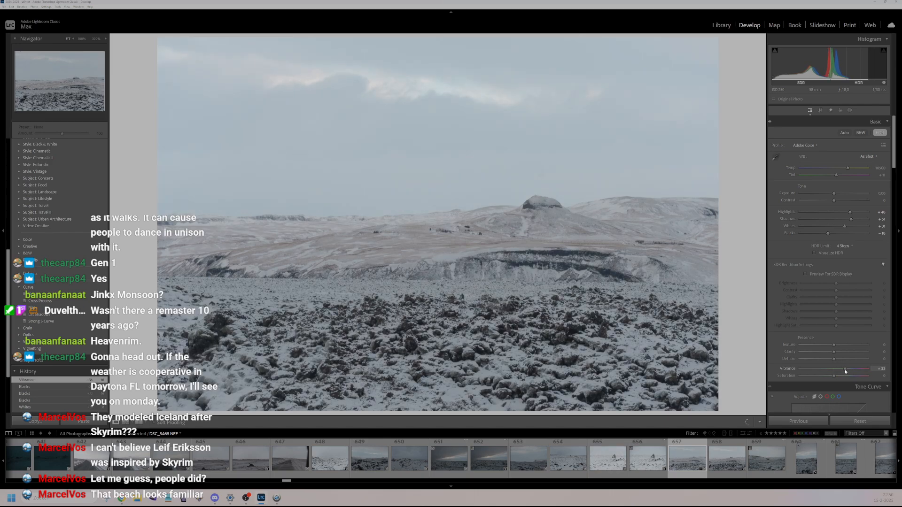
pyautogui.click(833, 352)
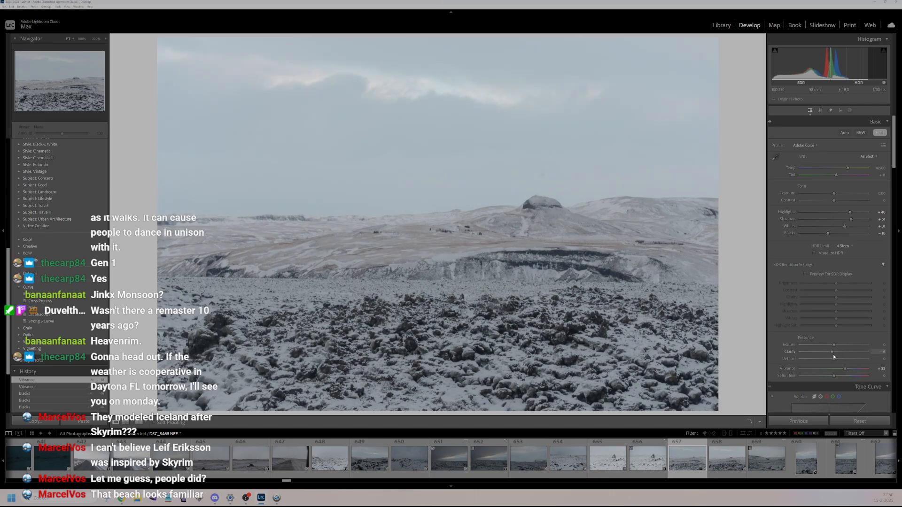
pyautogui.click(843, 346)
pyautogui.moveTo(833, 350); pyautogui.dragTo(848, 351)
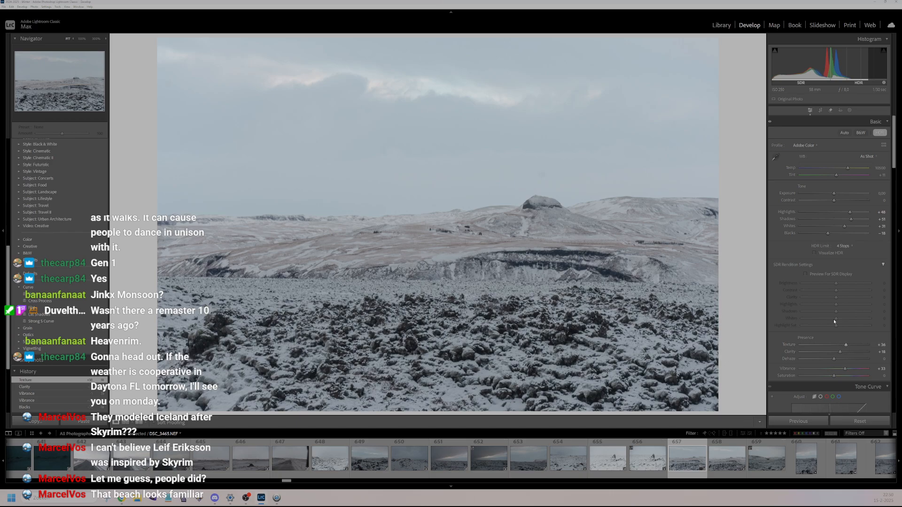
# - Set the lava field photo's Tone Curve regions to Highlights +51, Lights +26, Darks +12 and Shadows +12
pyautogui.scroll(-3, 816, 264)
pyautogui.scroll(-2, 833, 287)
pyautogui.click(843, 338)
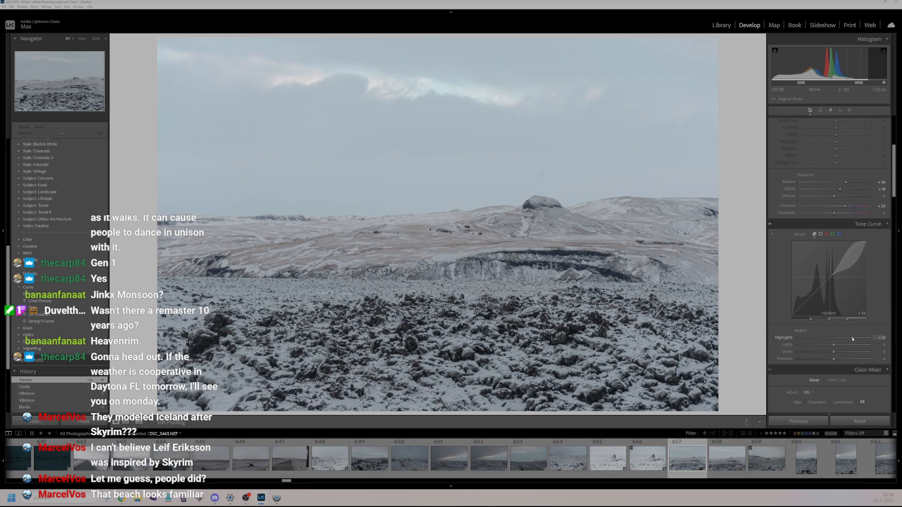
pyautogui.click(833, 345)
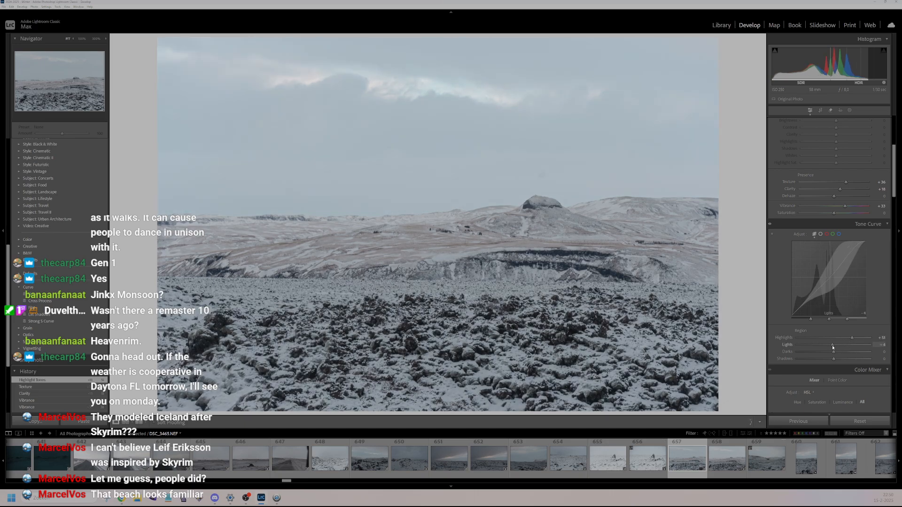
pyautogui.moveTo(833, 346)
pyautogui.mouseDown()
pyautogui.moveTo(843, 345)
pyautogui.moveTo(839, 361)
pyautogui.mouseUp()
pyautogui.click(846, 352)
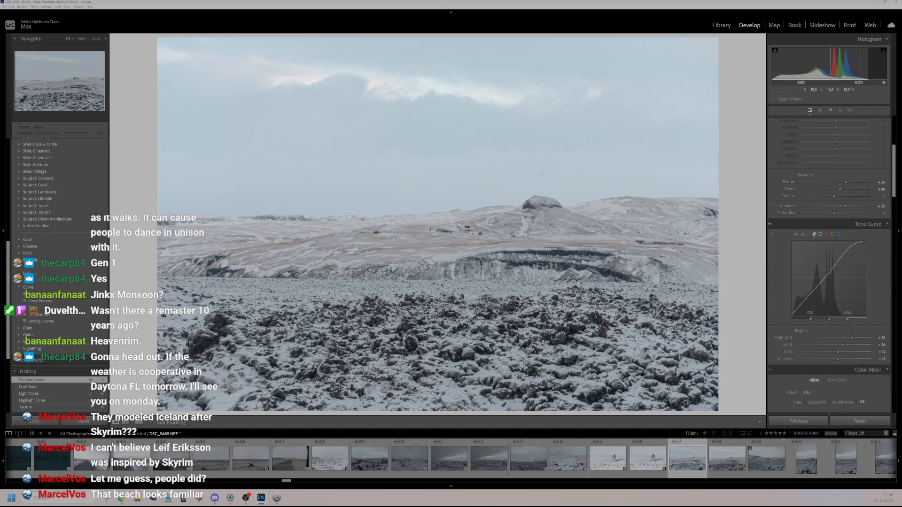
# - Clone out the two dust spots in the lava field photo's sky, above the rocky hill and near the upper-left edge, and rate it two stars
pyautogui.press('2')
pyautogui.click(830, 110)
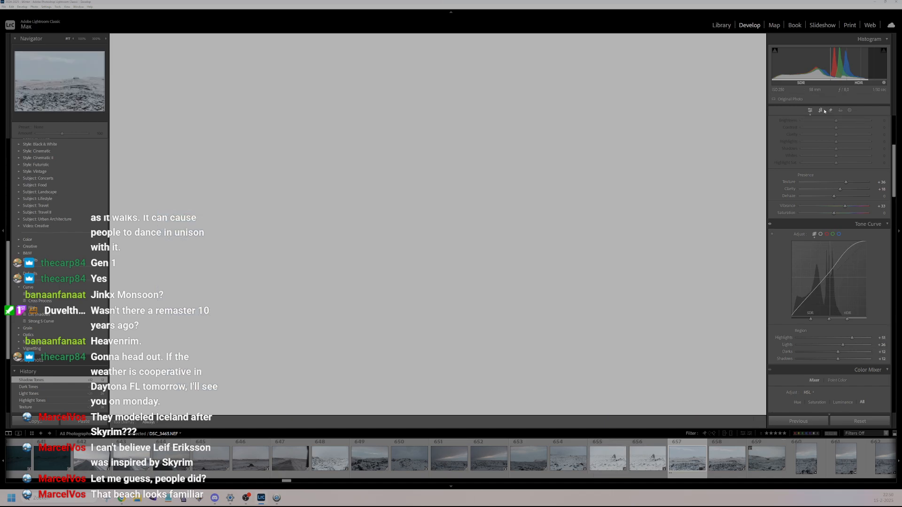
pyautogui.scroll(-3, 542, 174)
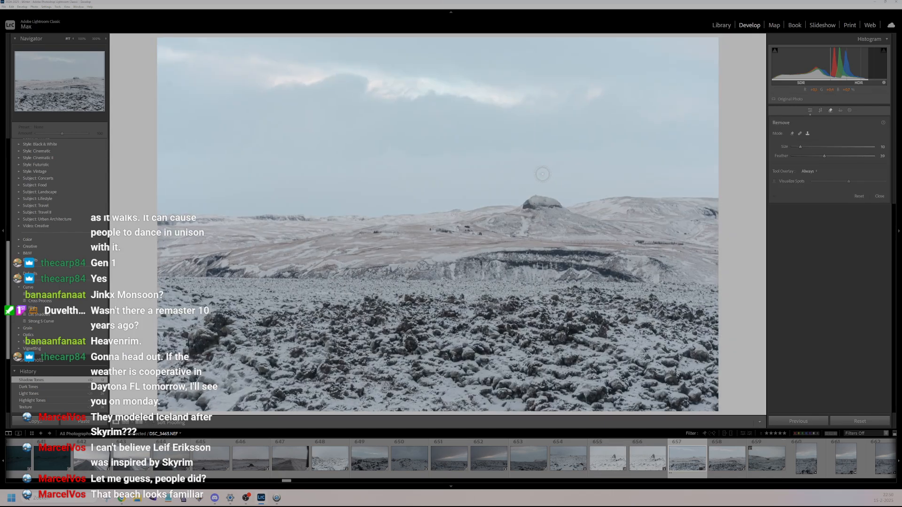
pyautogui.scroll(-1, 542, 175)
pyautogui.click(542, 175)
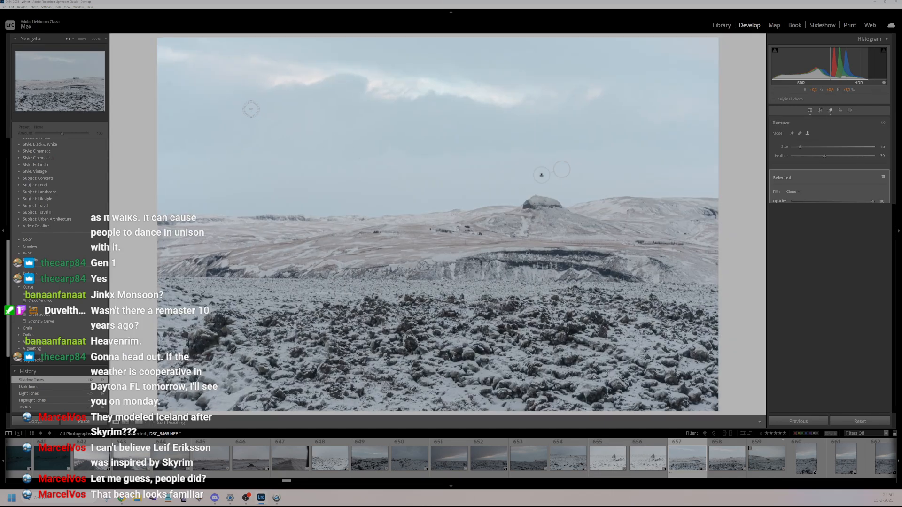
pyautogui.click(169, 83)
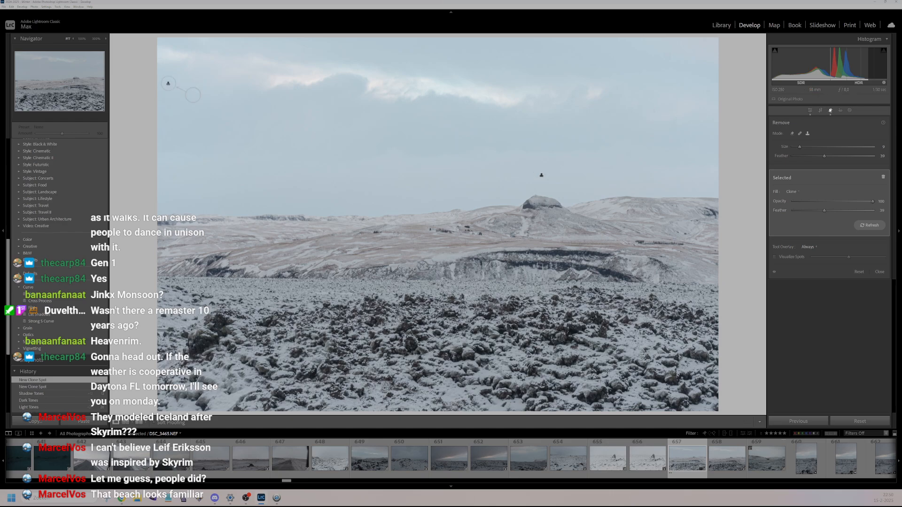
pyautogui.click(830, 110)
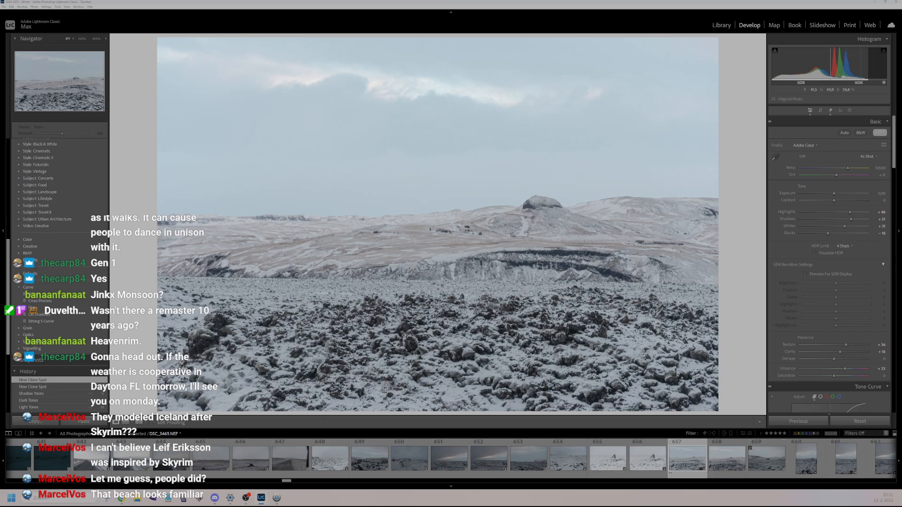
pyautogui.press('2')
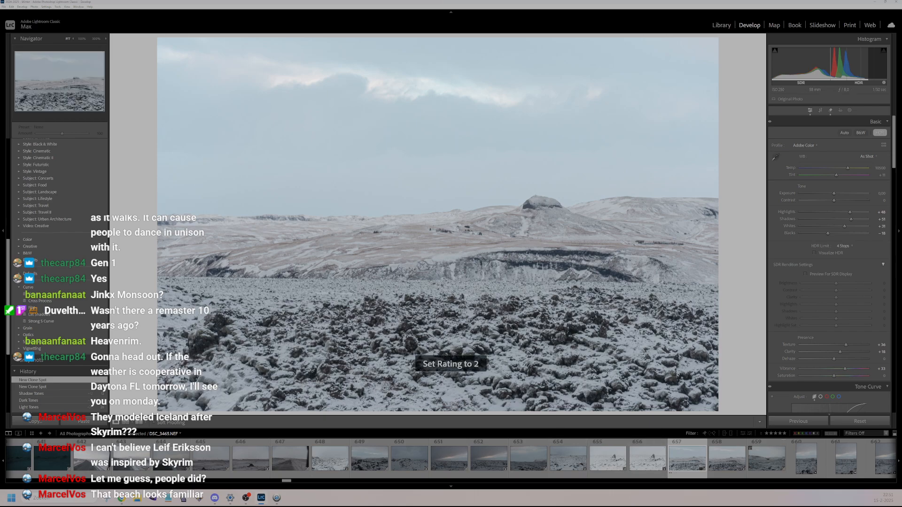
# - Look through the following photos for one to edit, examining the curved road with the power pylon and the snowy mountain shot
pyautogui.scroll(-4, 773, 383)
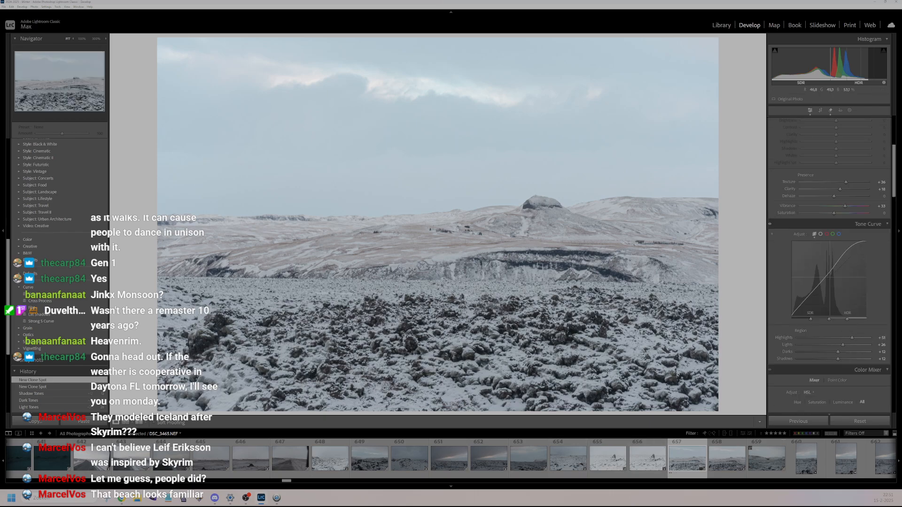
pyautogui.scroll(-5, 689, 461)
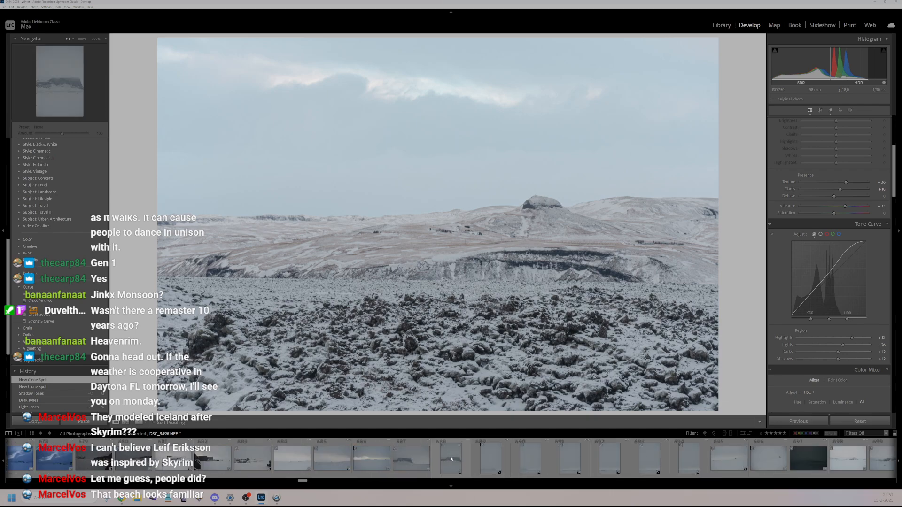
pyautogui.scroll(-2, 449, 459)
pyautogui.scroll(-5, 451, 459)
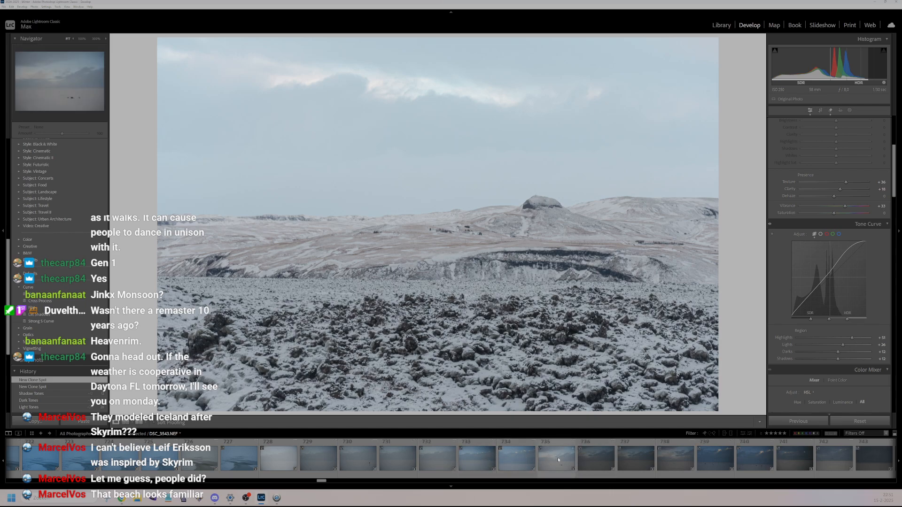
pyautogui.scroll(-5, 558, 460)
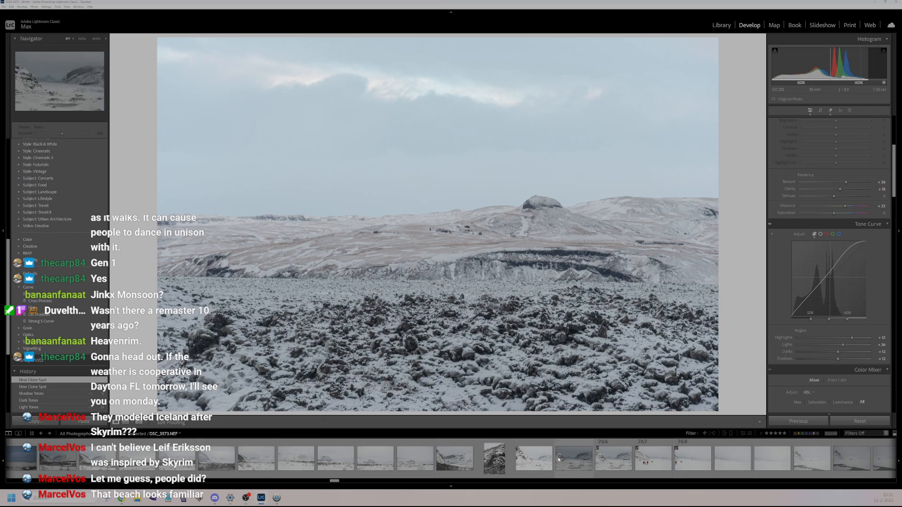
pyautogui.scroll(-5, 558, 460)
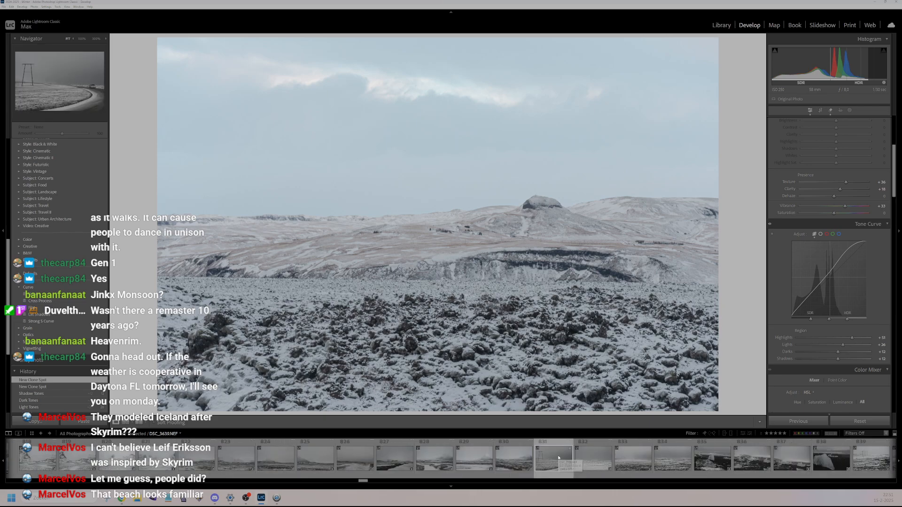
pyautogui.click(340, 459)
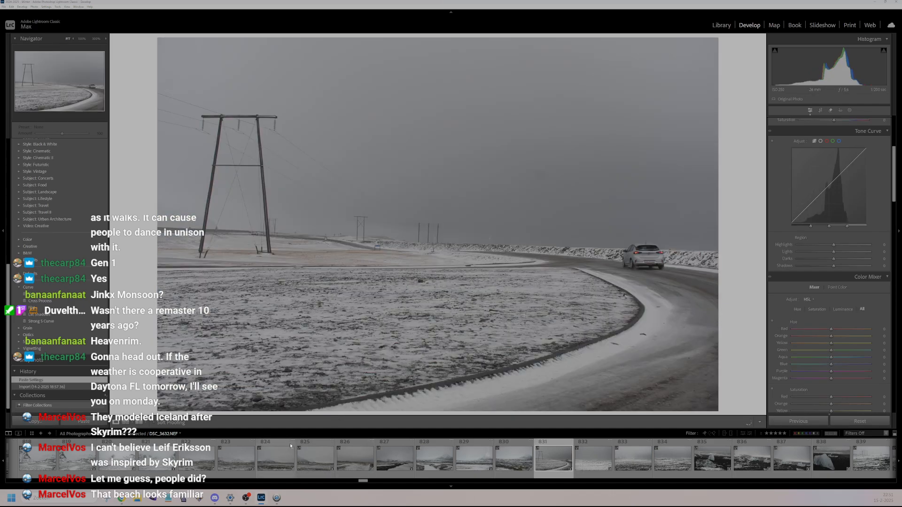
pyautogui.scroll(3, 277, 462)
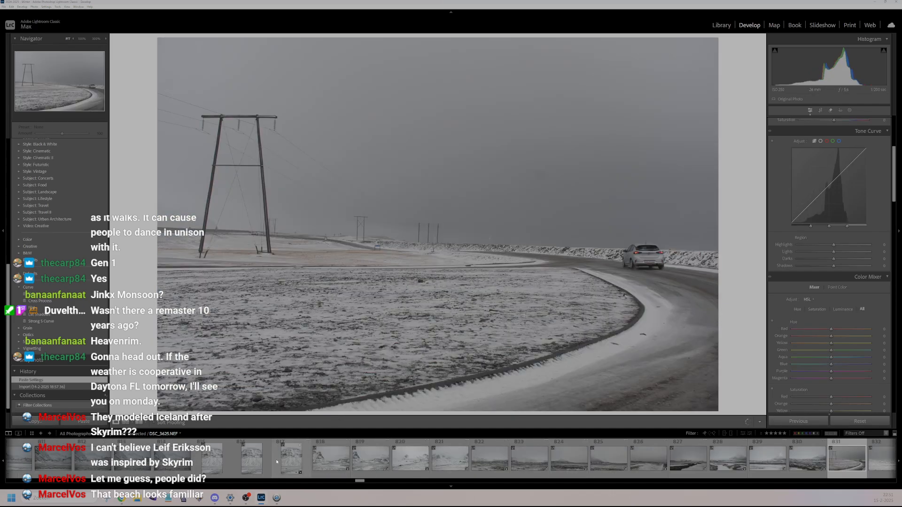
pyautogui.click(526, 459)
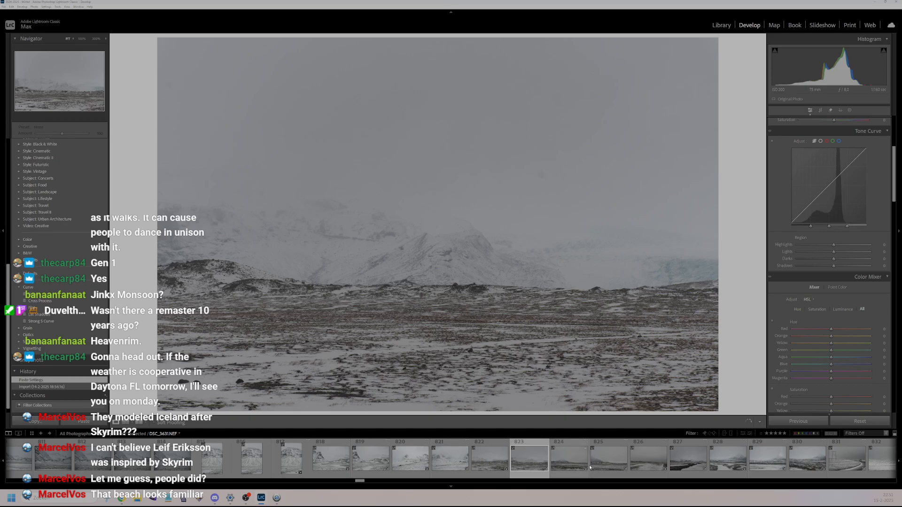
pyautogui.scroll(-10, 358, 460)
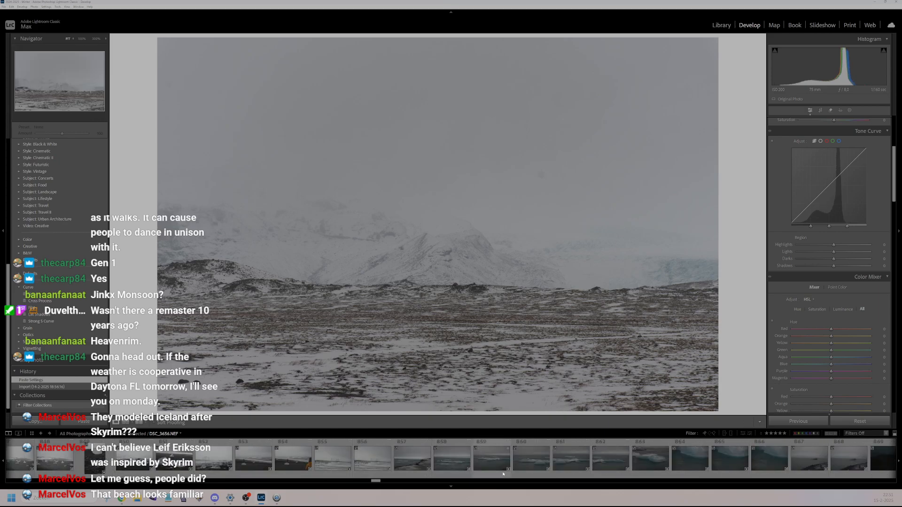
# - Examine the floating iceberg photo's hazy horizon at 100%, and compare the two close-ups of the iceberg edge at the waterline
pyautogui.click(458, 462)
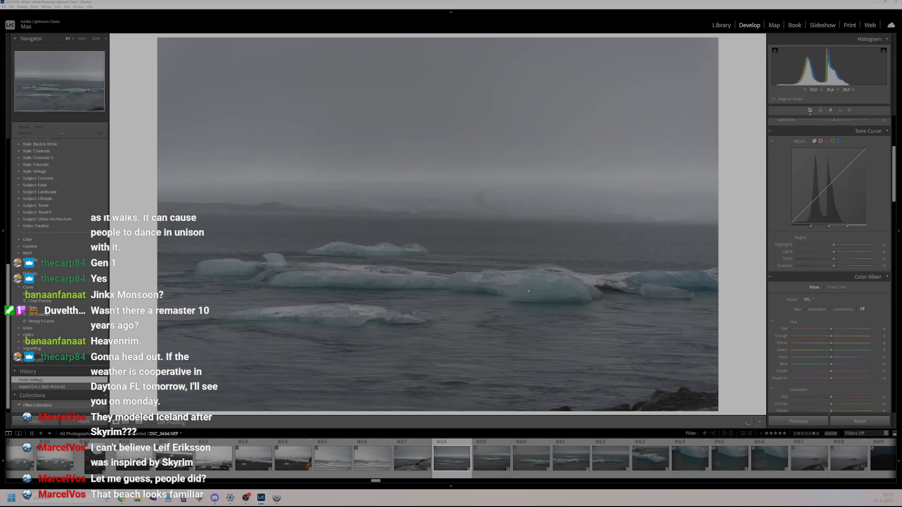
pyautogui.click(471, 194)
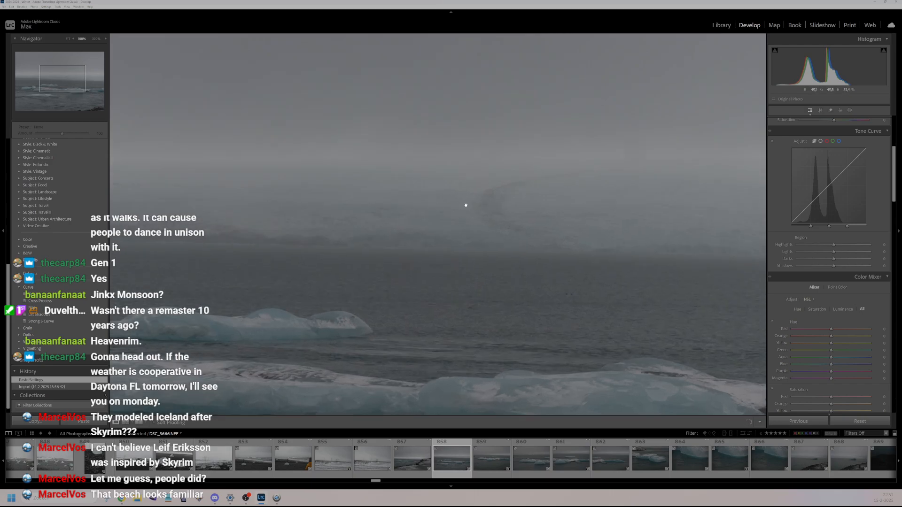
pyautogui.click(499, 210)
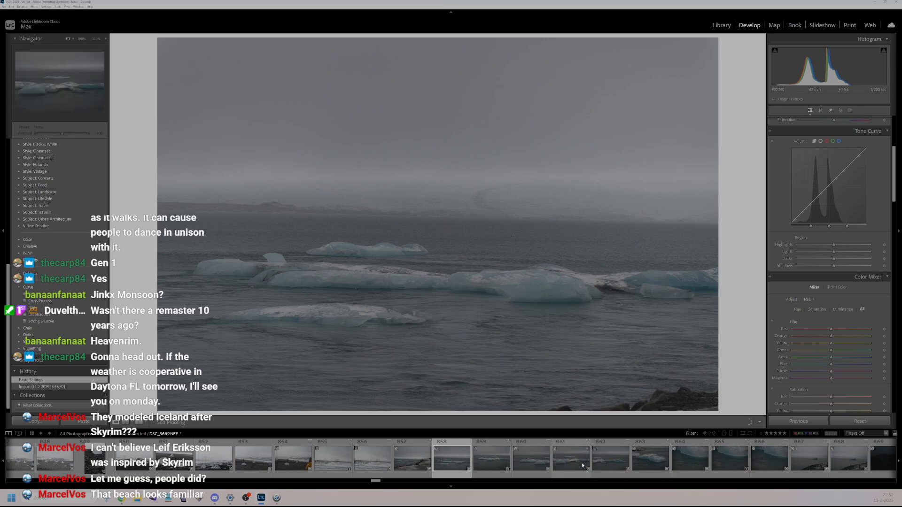
pyautogui.scroll(-4, 583, 465)
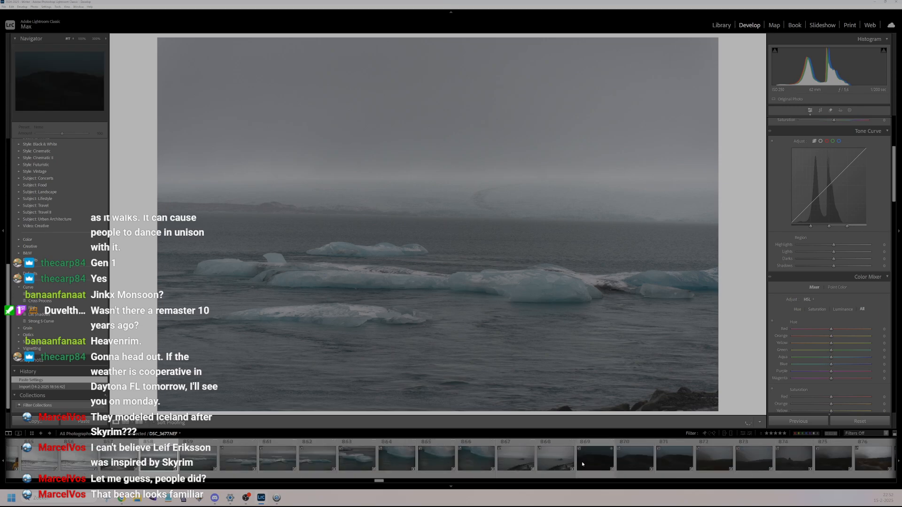
pyautogui.click(463, 468)
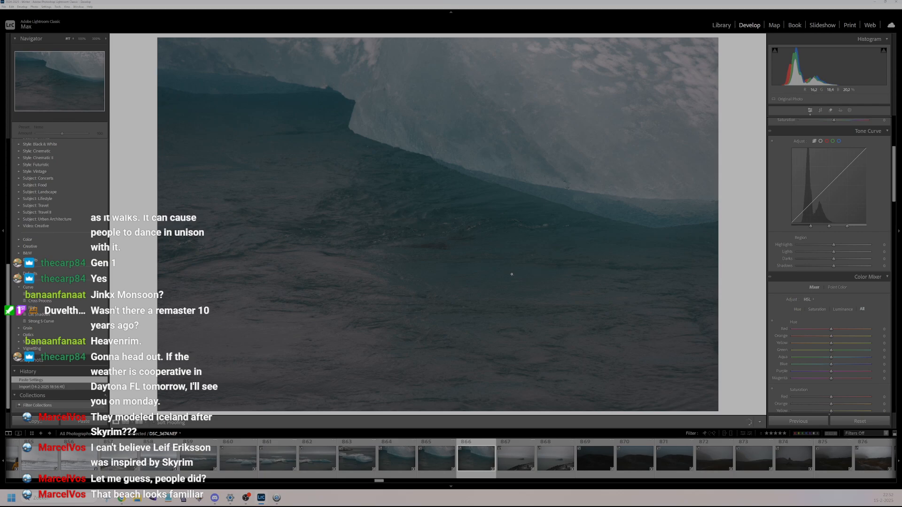
pyautogui.click(432, 452)
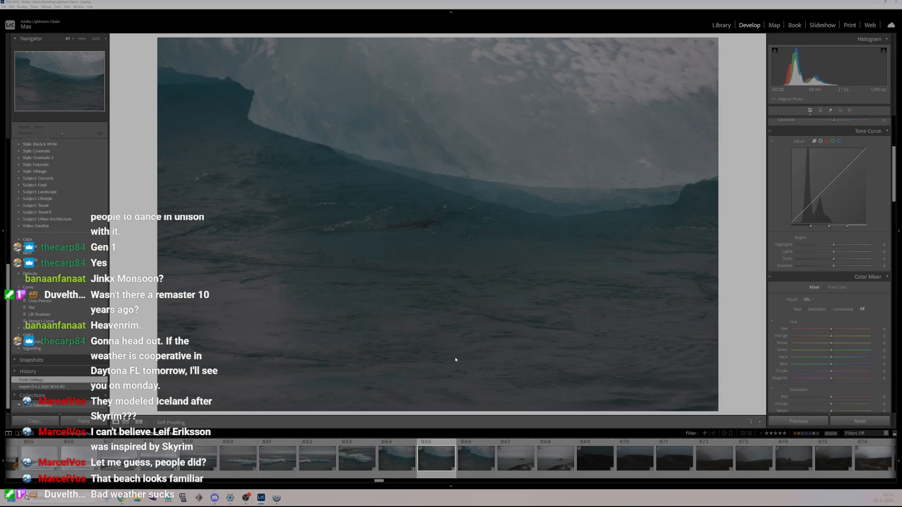
# - Examine the iceberg close-up's water surface at 100%, and view the shoreline iceberg shot and the dark grassy hill photo
pyautogui.click(499, 232)
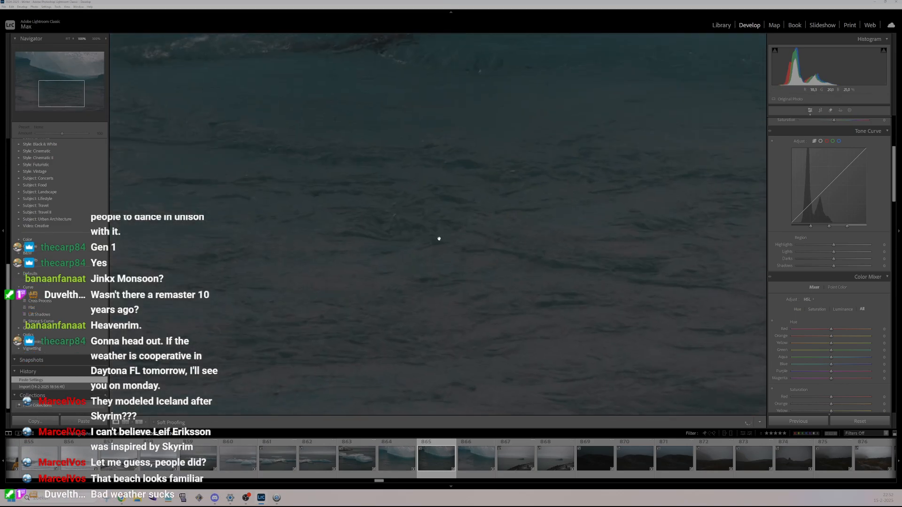
pyautogui.click(440, 239)
pyautogui.click(553, 455)
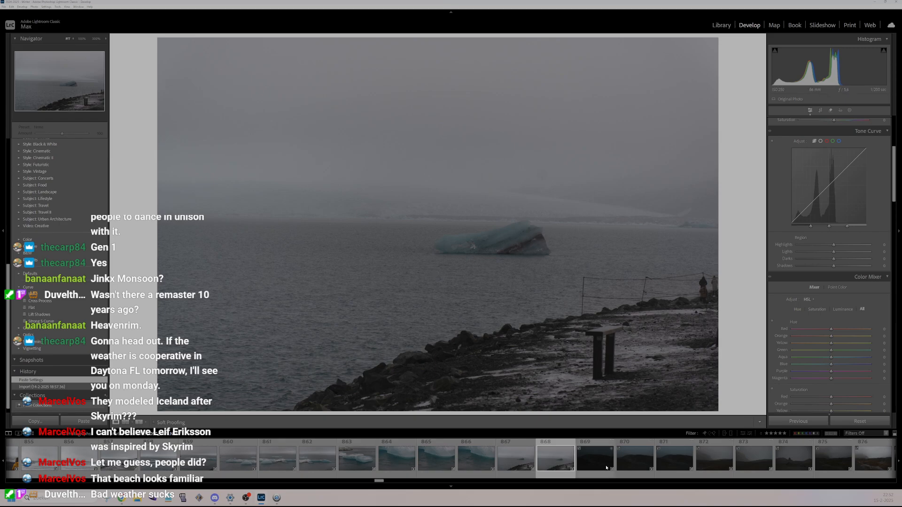
pyautogui.click(672, 466)
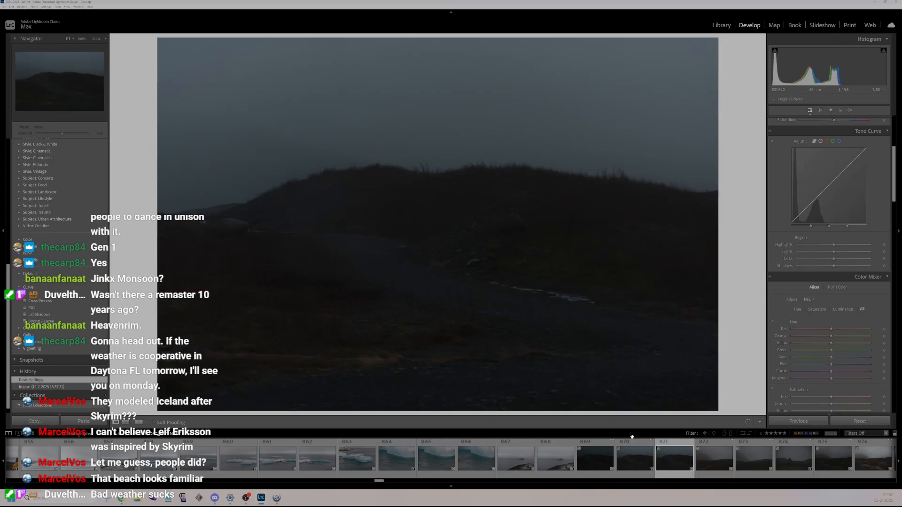
pyautogui.scroll(-5, 690, 468)
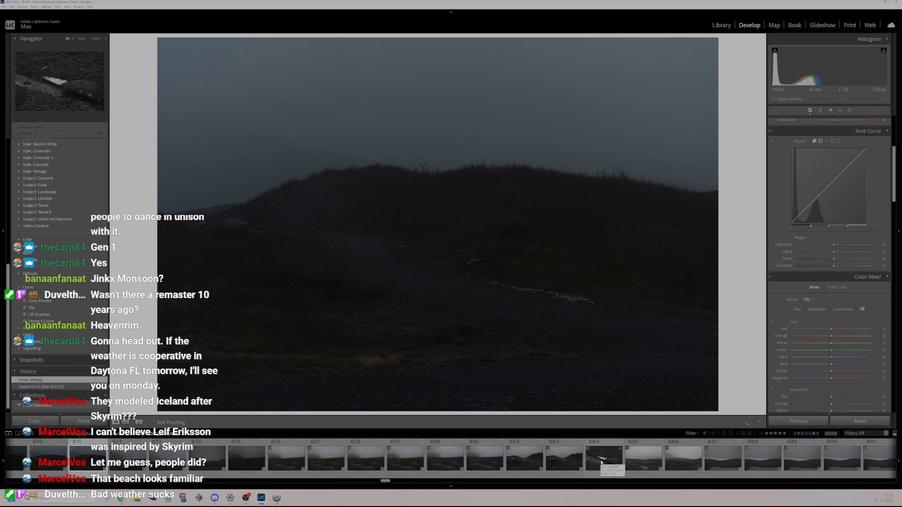
pyautogui.scroll(-2, 599, 462)
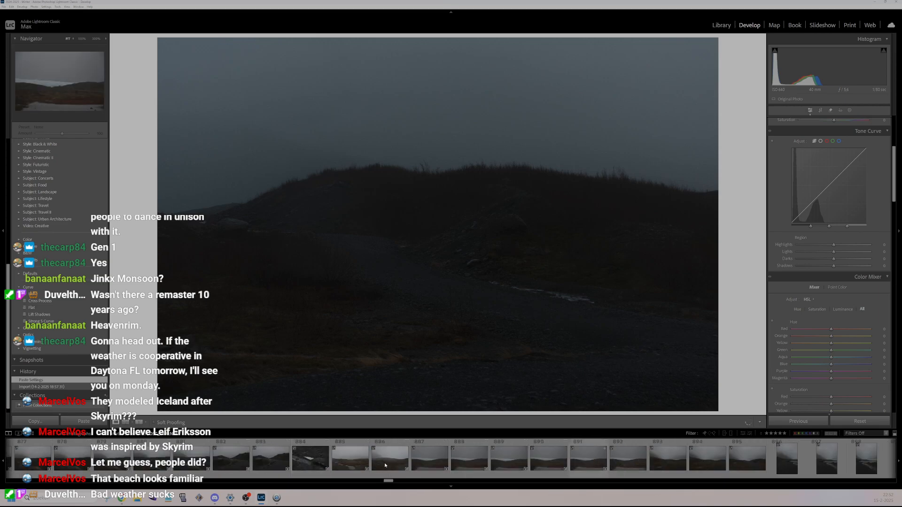
pyautogui.scroll(2, 273, 458)
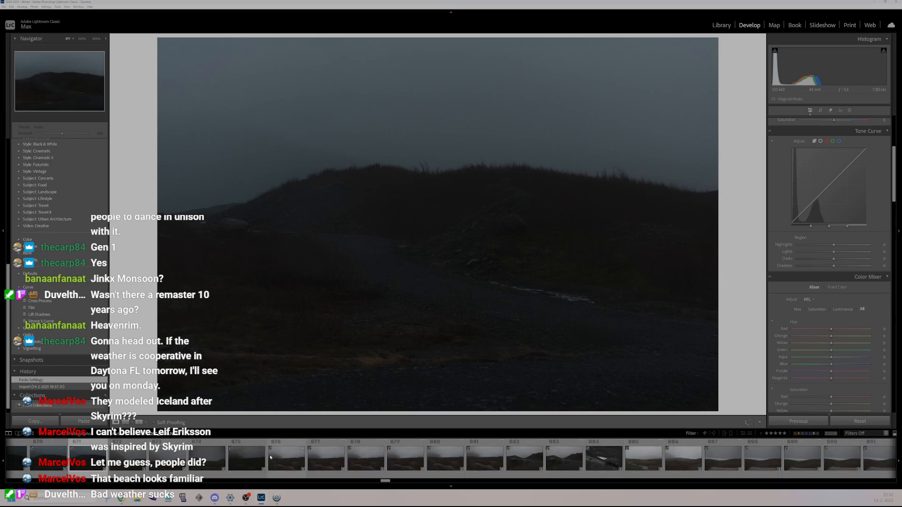
pyautogui.scroll(2, 270, 455)
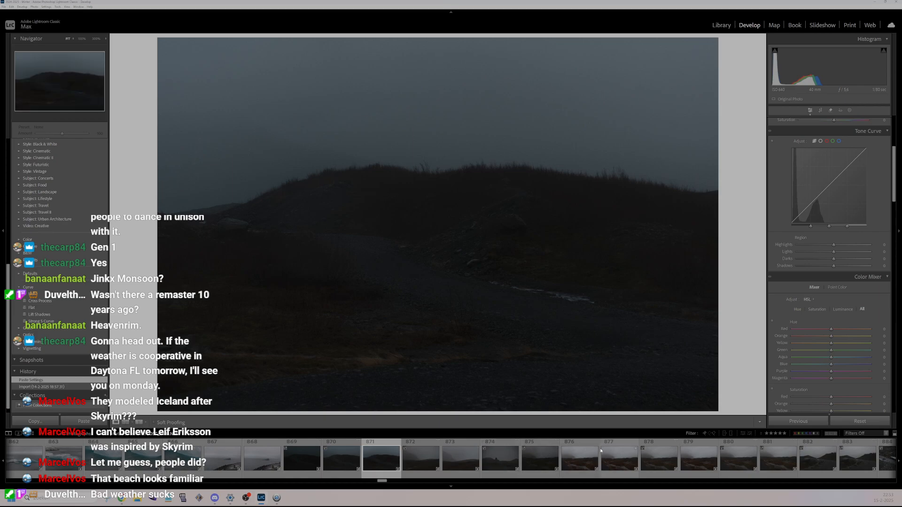
# - Compare the three foggy moorland stream shots and open the photo of the rocky stream with the snow patch
pyautogui.click(586, 460)
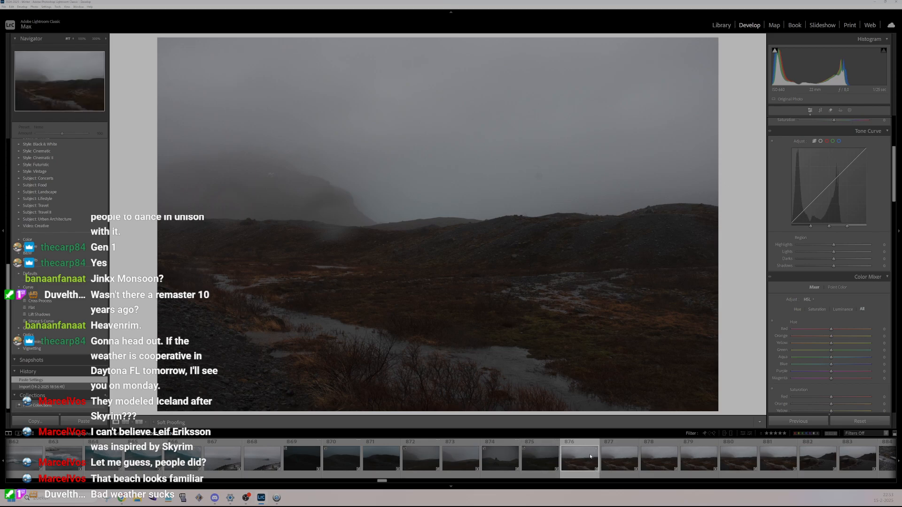
pyautogui.click(626, 457)
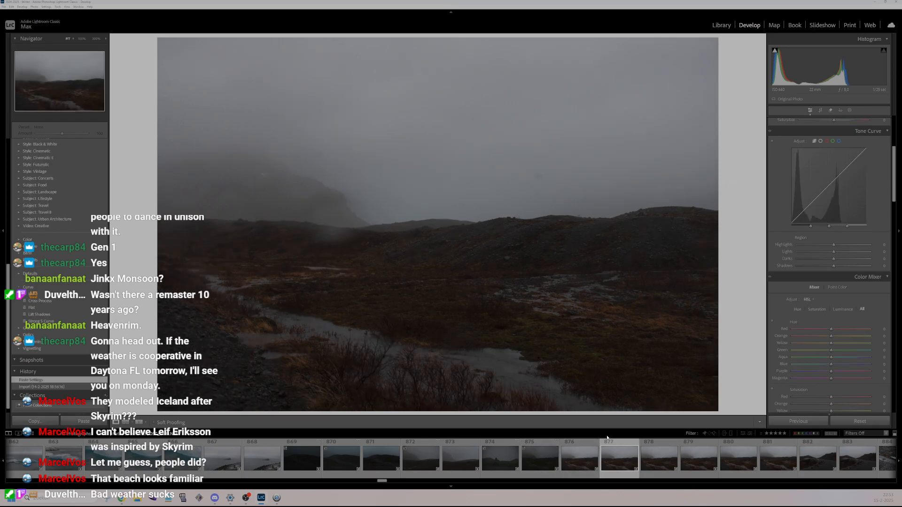
pyautogui.click(659, 461)
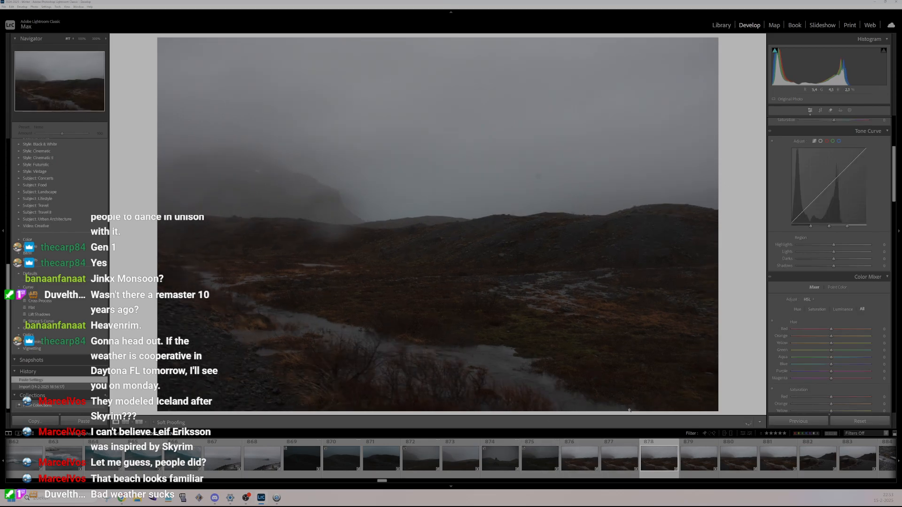
pyautogui.scroll(-5, 695, 458)
pyautogui.click(616, 458)
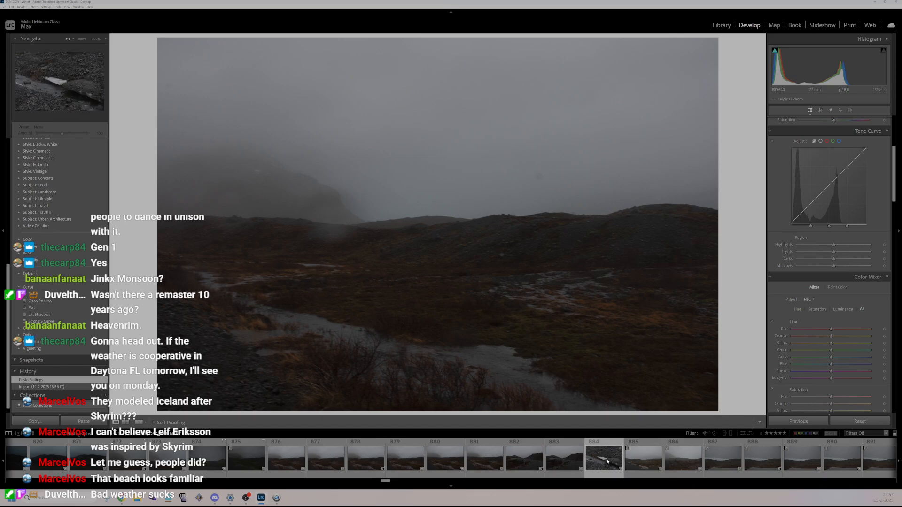
# - View the foggy gravel road leading toward the glacier and the portrait shot of the glacier under low clouds
pyautogui.scroll(-5, 627, 457)
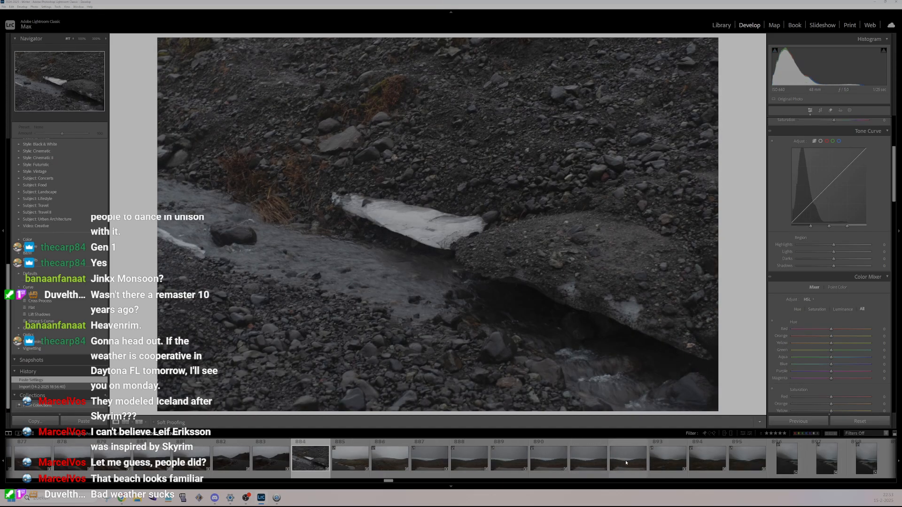
pyautogui.scroll(-5, 627, 459)
pyautogui.click(626, 461)
pyautogui.click(454, 458)
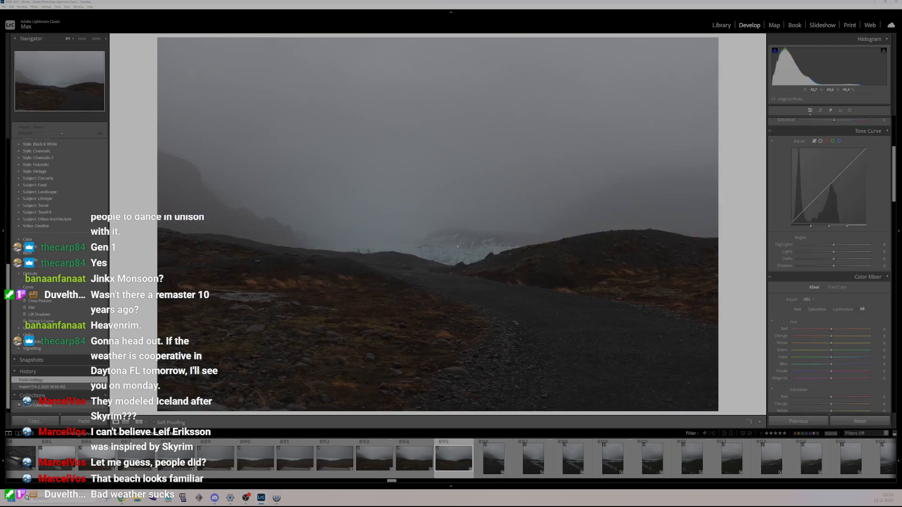
pyautogui.scroll(-5, 602, 461)
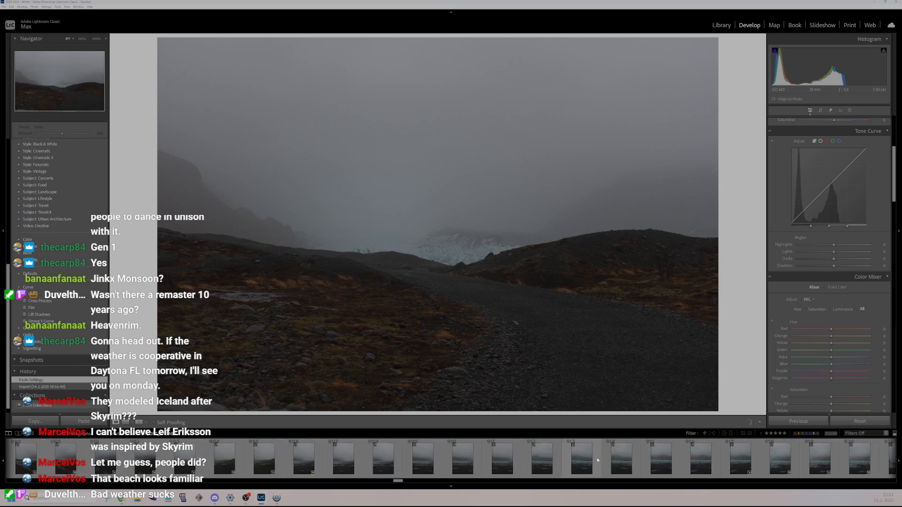
pyautogui.click(467, 462)
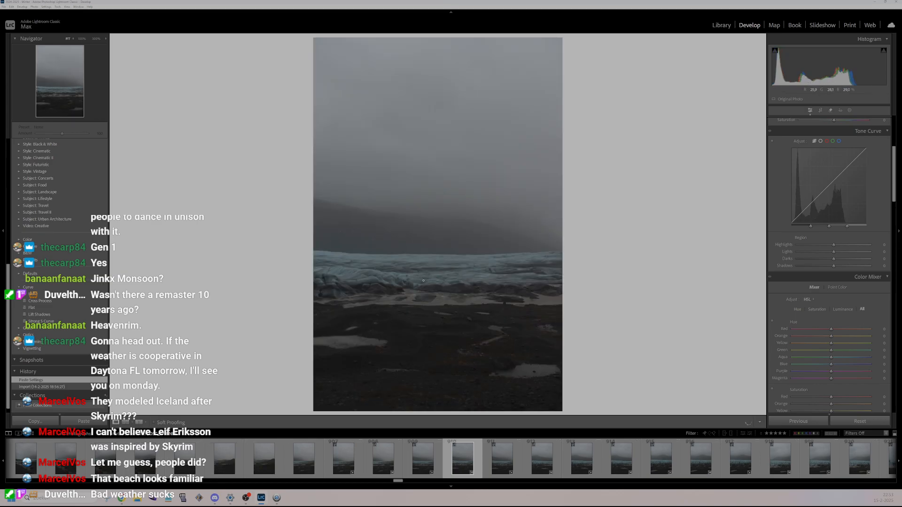
# - Browse past the glacier series to the mossy lava plain photos, viewing the one with the misty cliffs and the open lava field
pyautogui.scroll(-5, 425, 455)
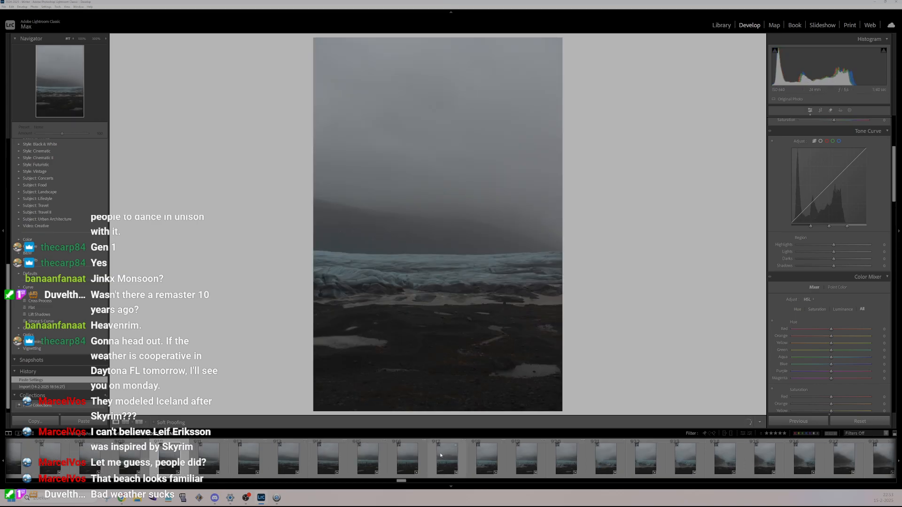
pyautogui.scroll(-12, 454, 463)
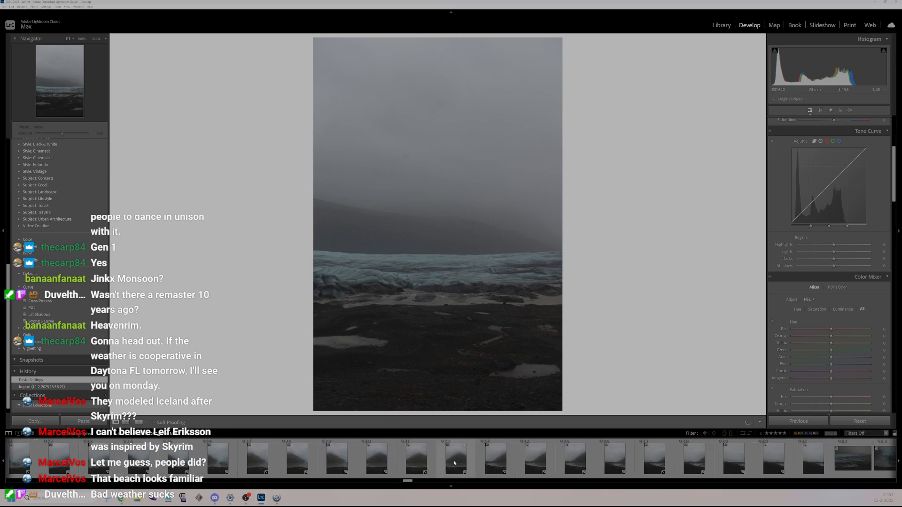
pyautogui.scroll(-8, 454, 463)
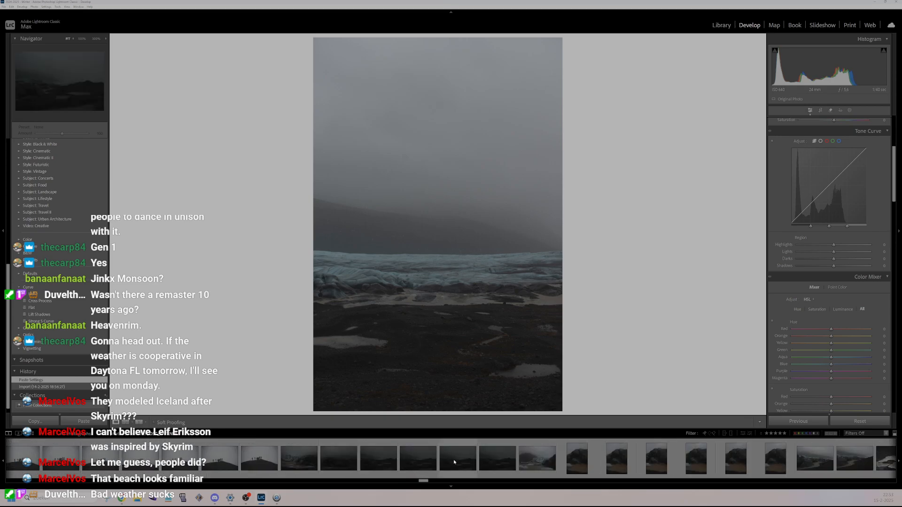
pyautogui.scroll(-5, 454, 462)
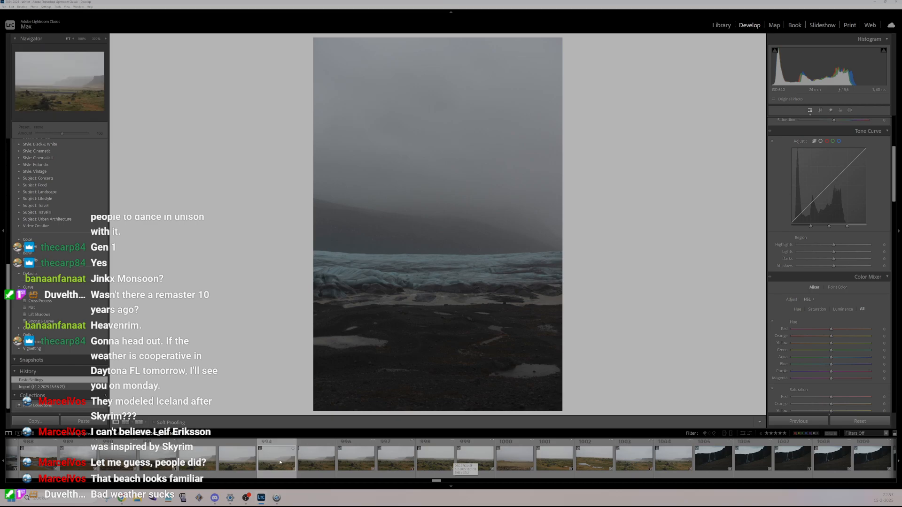
pyautogui.click(280, 463)
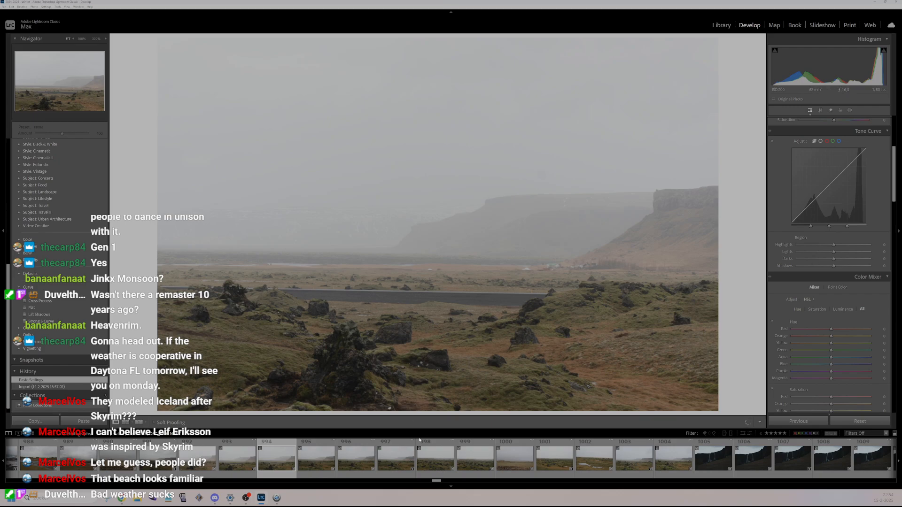
pyautogui.click(473, 464)
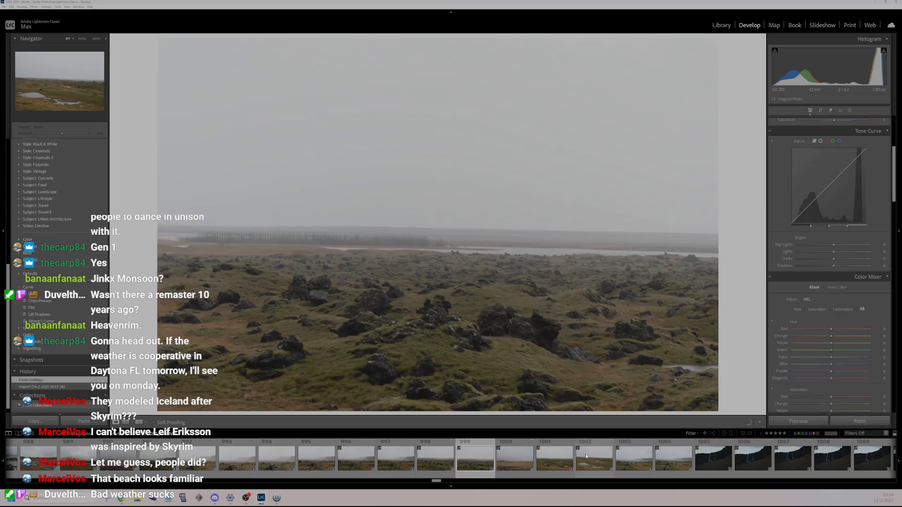
# - Browse onward to the snowy river canyon photos and compare the landscape and portrait compositions
pyautogui.scroll(-5, 586, 456)
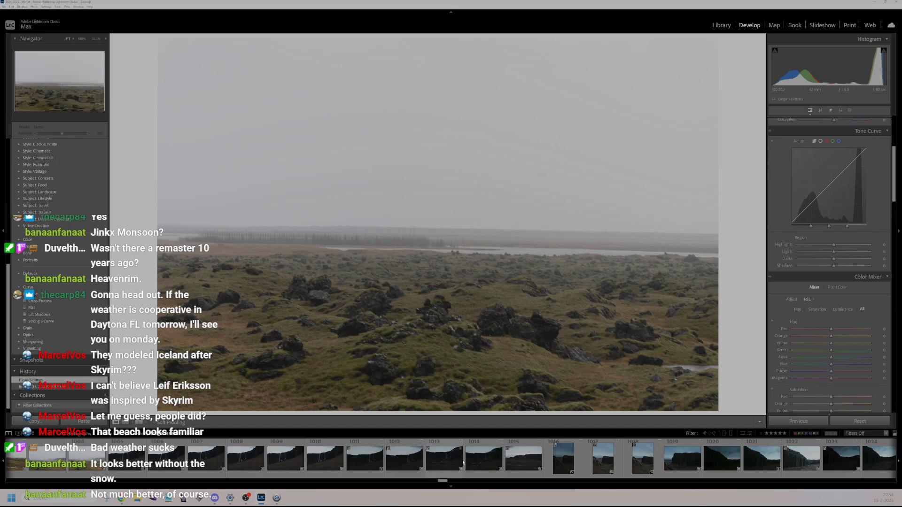
pyautogui.scroll(-4, 460, 461)
pyautogui.scroll(-6, 459, 461)
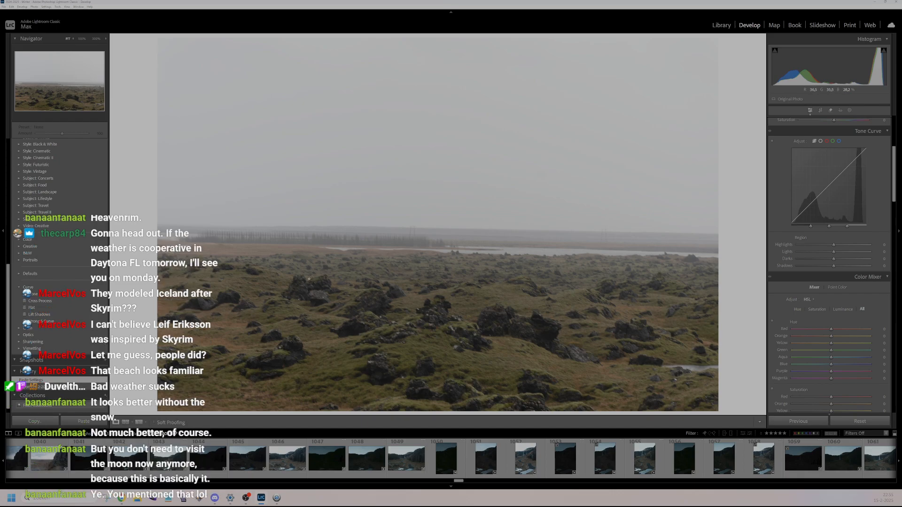
pyautogui.scroll(-6, 354, 458)
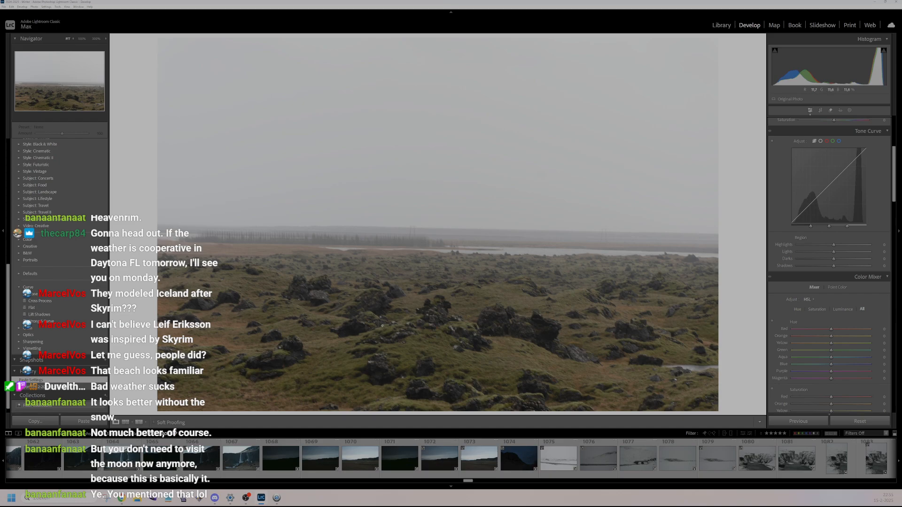
pyautogui.scroll(-3, 513, 458)
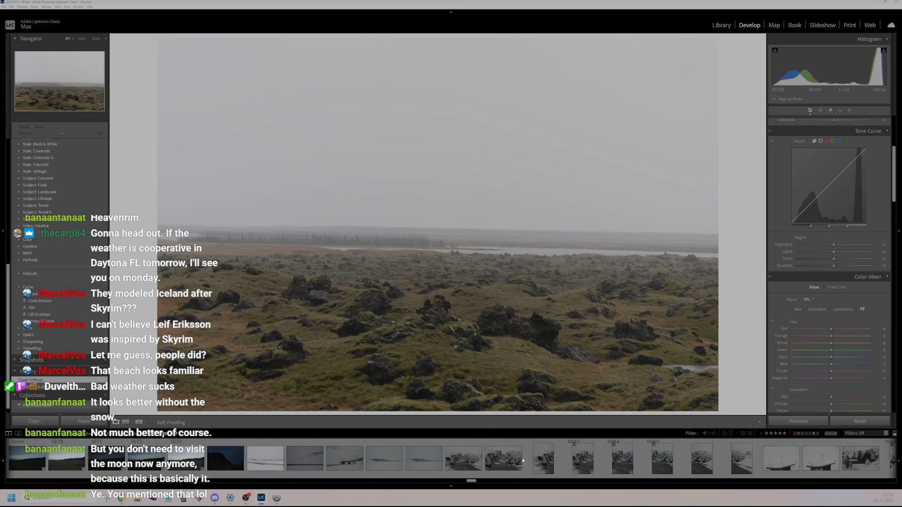
pyautogui.click(491, 462)
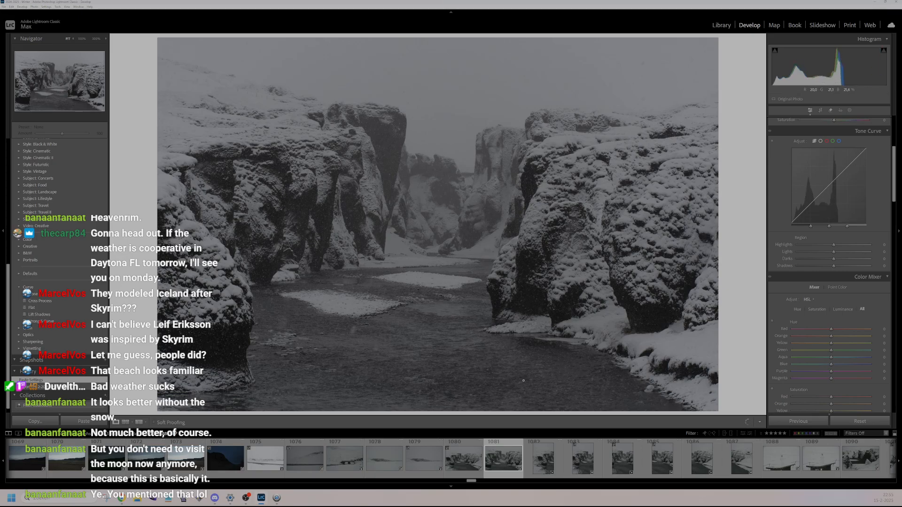
pyautogui.click(583, 463)
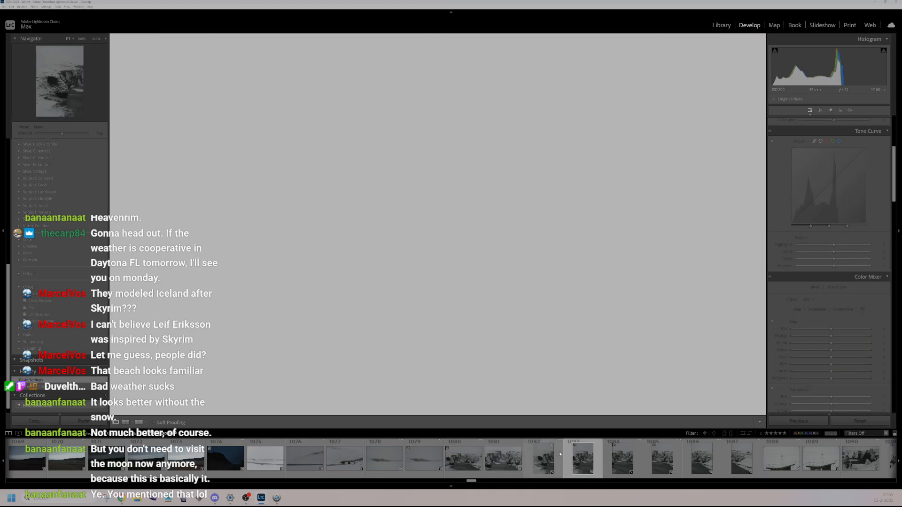
pyautogui.click(501, 462)
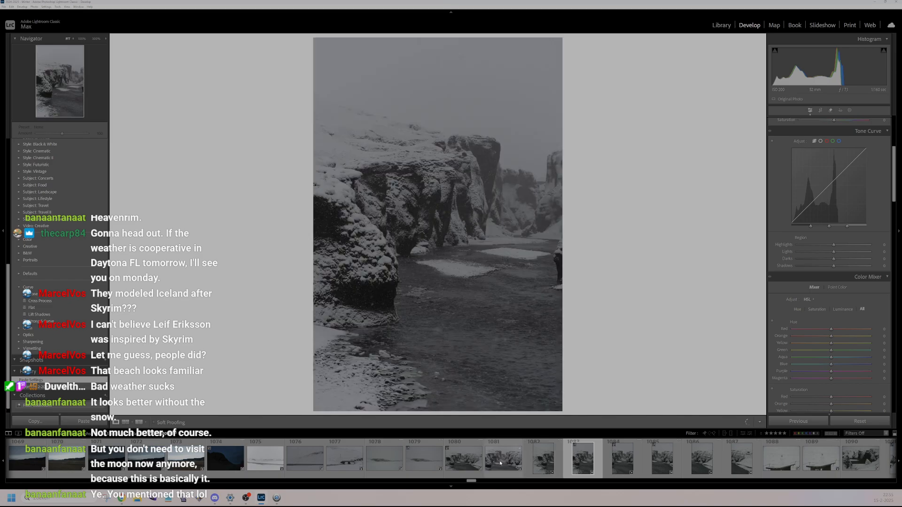
# - View the portrait shots of the snow-covered canyon wall and the narrow gorge with snowy rock ridges
pyautogui.scroll(-5, 499, 463)
pyautogui.click(467, 460)
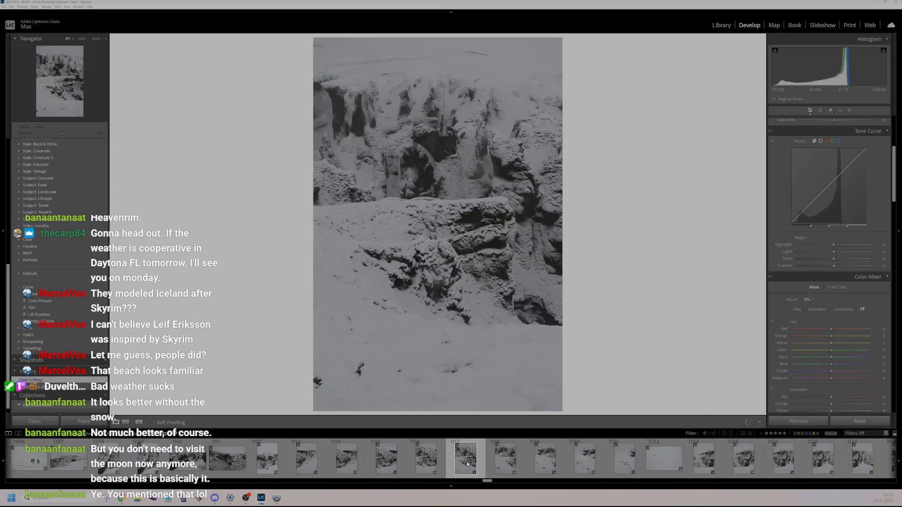
pyautogui.scroll(-6, 547, 469)
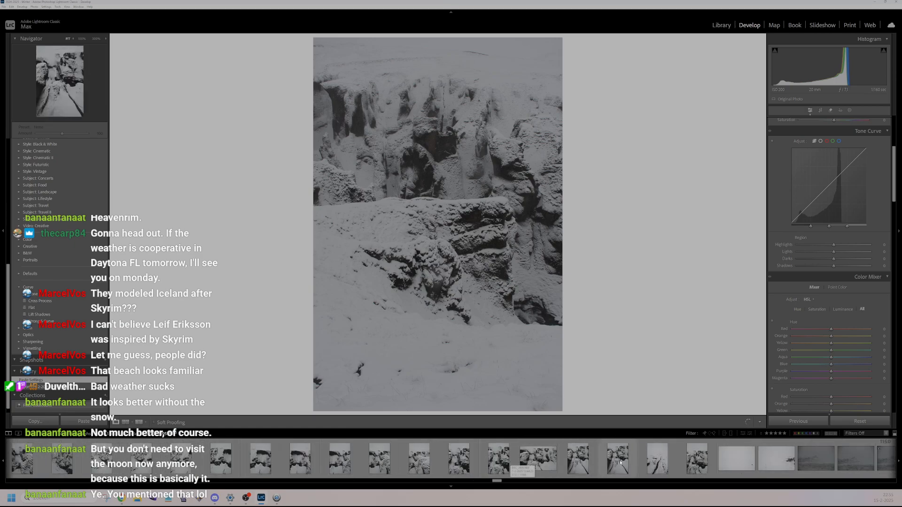
pyautogui.click(620, 463)
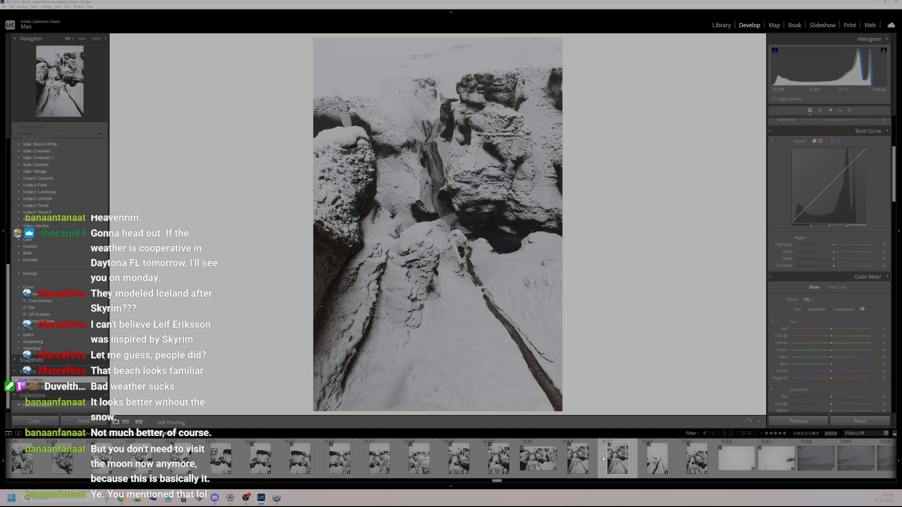
# - Browse past the coastal shots and open the photo of the red-roofed church below the snowy mountainside
pyautogui.scroll(-5, 603, 456)
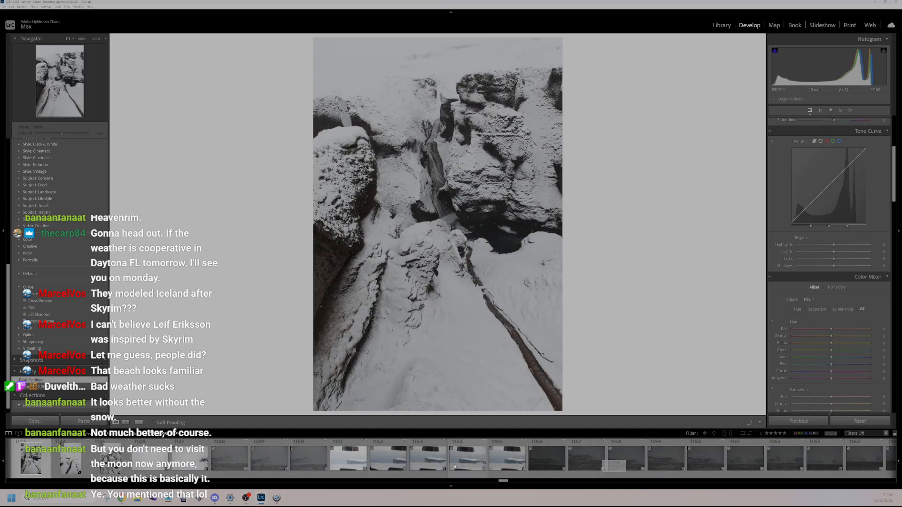
pyautogui.scroll(-2, 477, 464)
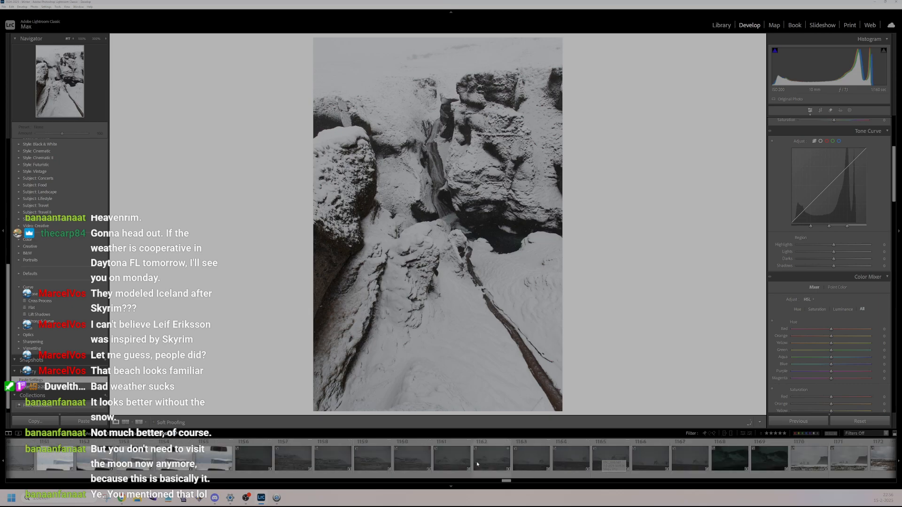
pyautogui.scroll(-6, 479, 463)
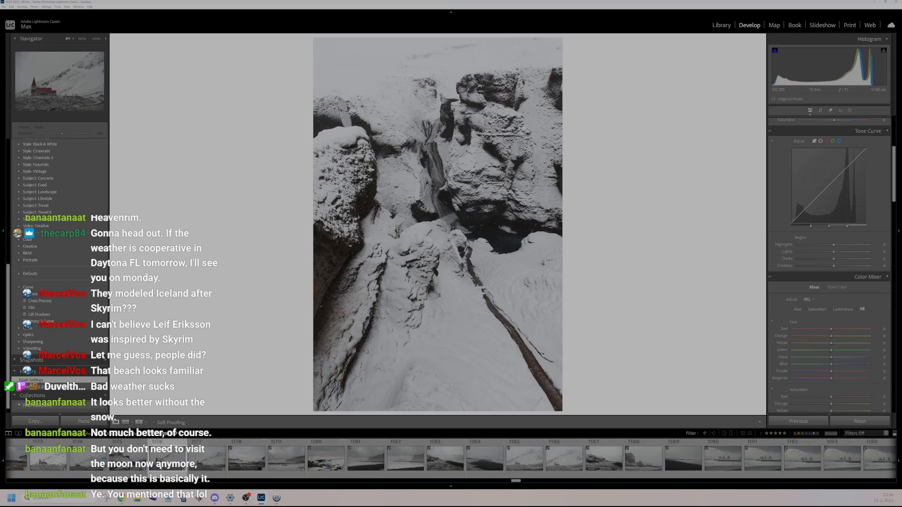
pyautogui.click(208, 455)
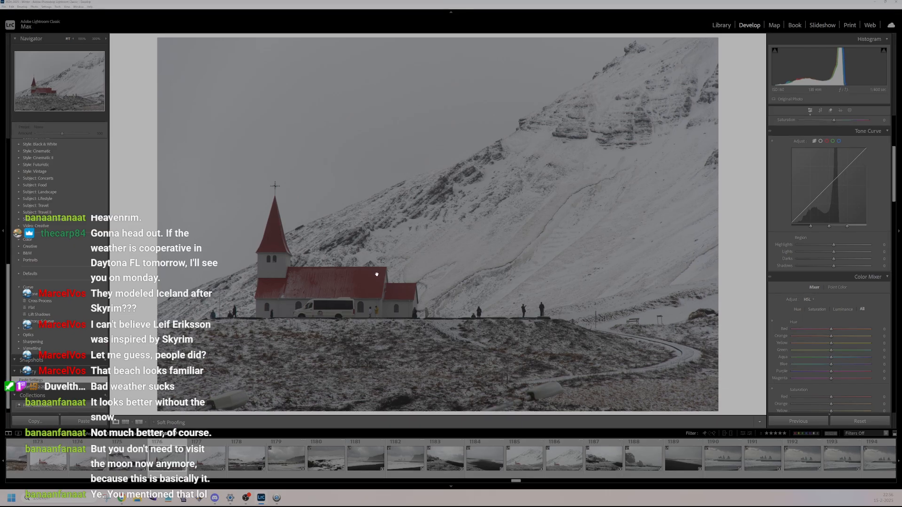
# - View the wider shot of the red-roofed church below the mountain and browse on to the dark, wind-streaked snow field photo
pyautogui.click(530, 473)
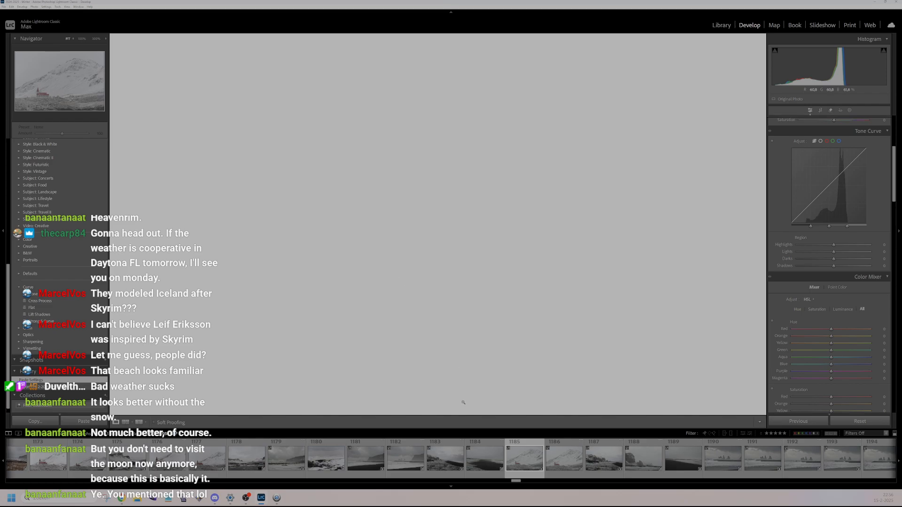
pyautogui.scroll(-5, 385, 455)
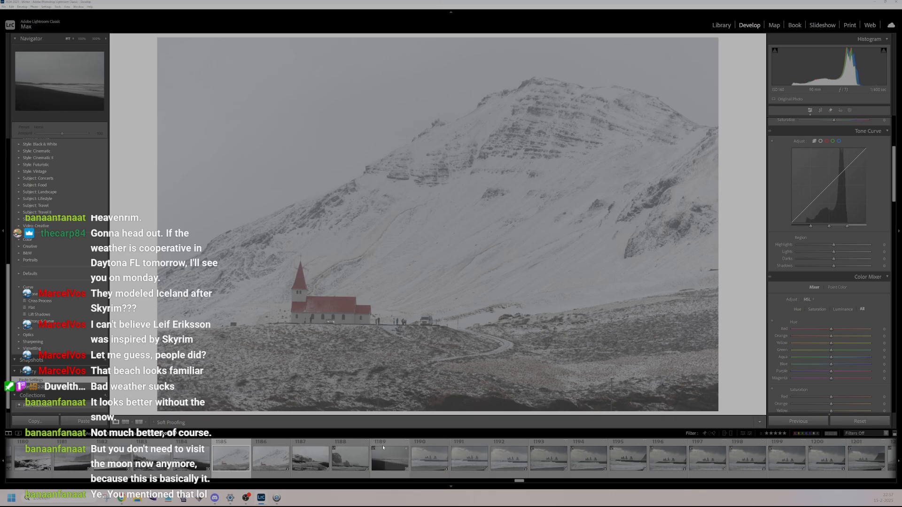
pyautogui.scroll(-7, 379, 448)
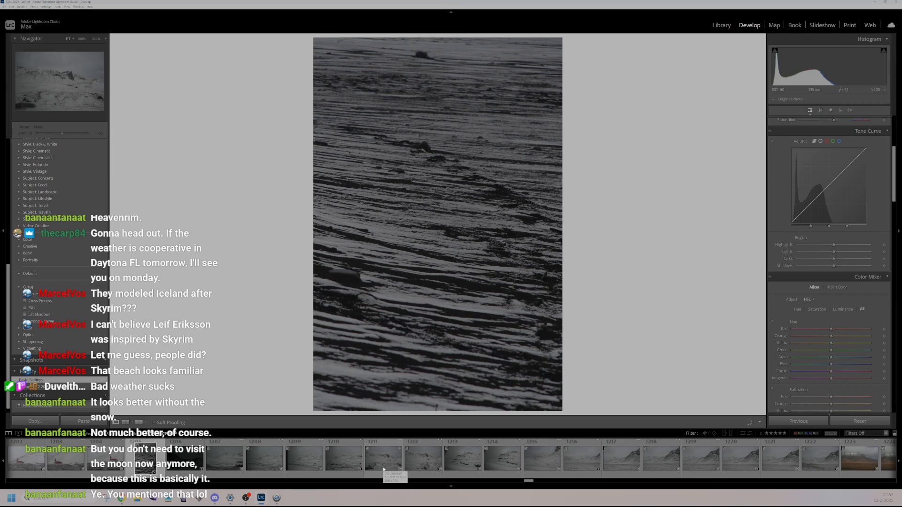
# - Browse past the moorland, waterfall and sunset series and open the close night shot of the church lit magenta and green
pyautogui.scroll(-3, 379, 472)
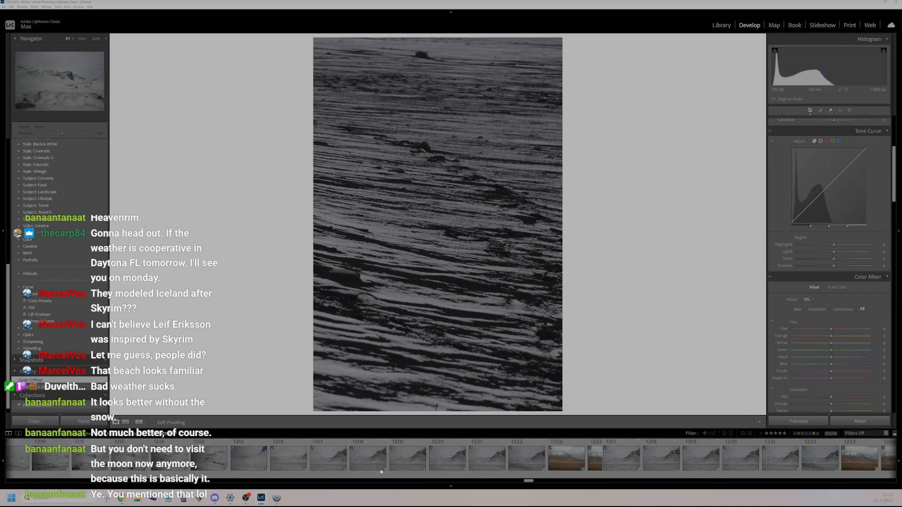
pyautogui.scroll(-3, 380, 468)
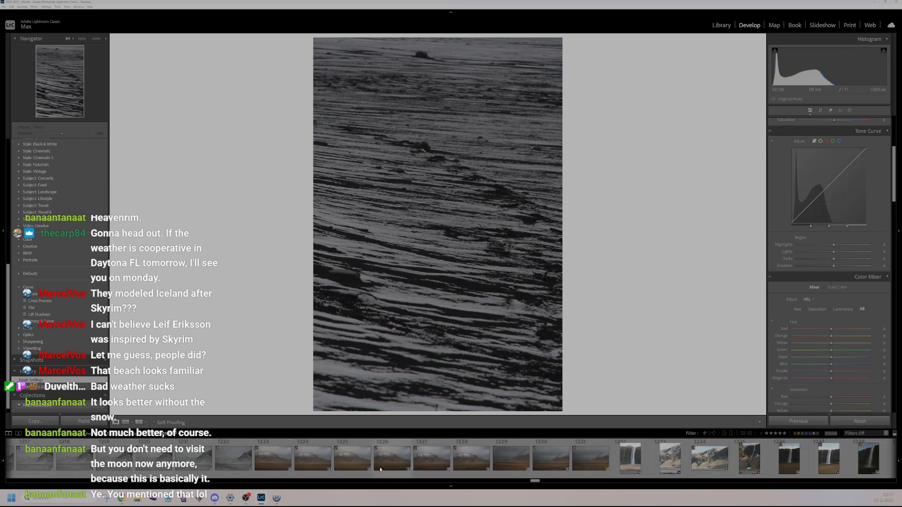
pyautogui.scroll(-14, 381, 469)
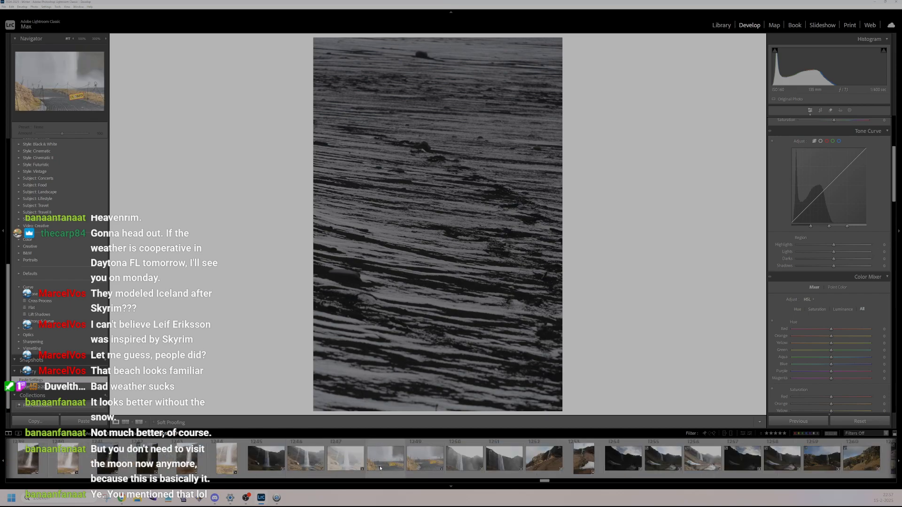
pyautogui.scroll(-14, 381, 469)
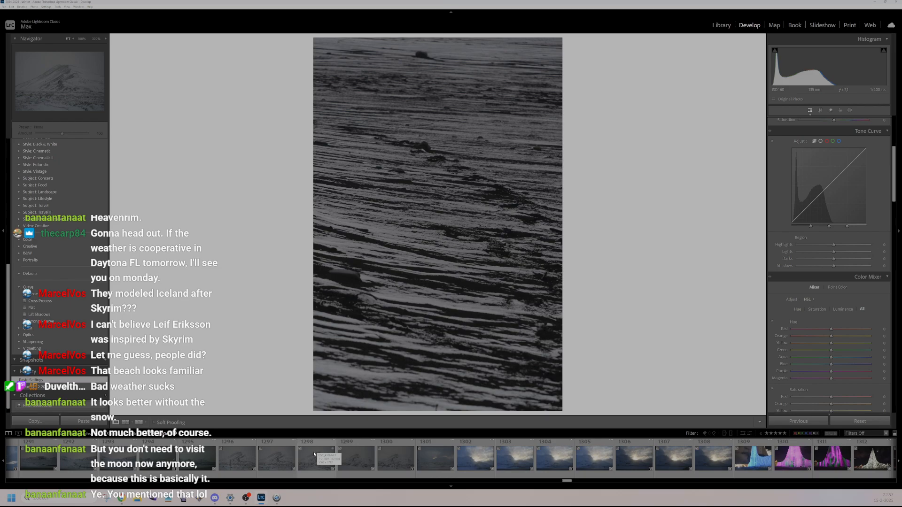
pyautogui.scroll(-5, 314, 454)
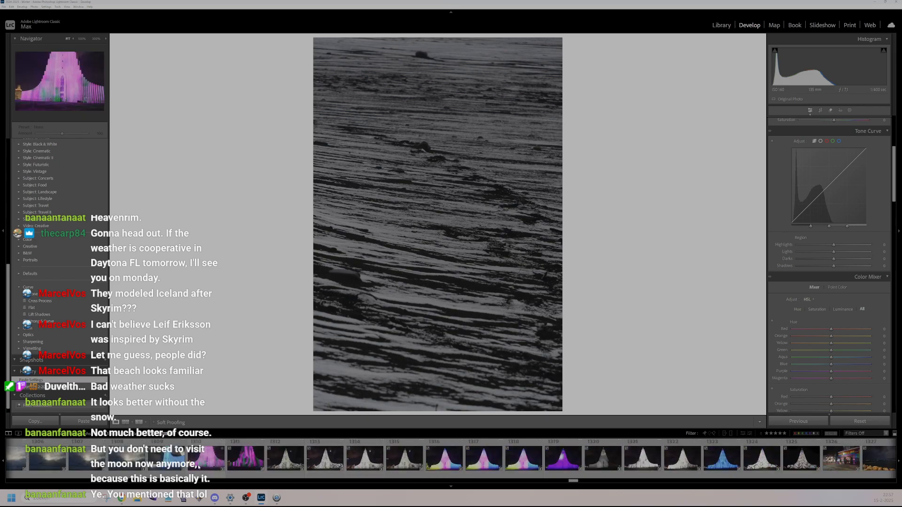
pyautogui.click(237, 461)
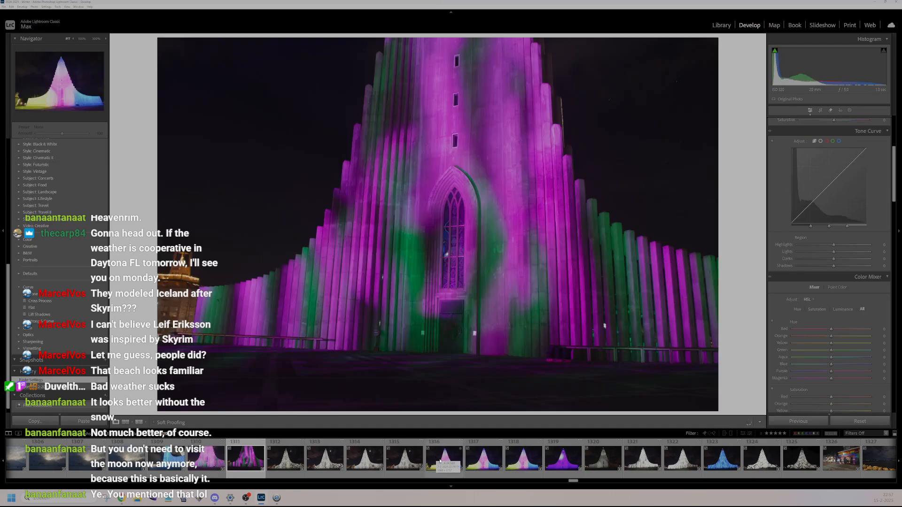
# - Compare the full-facade night shots of the church in its multicoloured, violet and white projected lighting
pyautogui.click(441, 462)
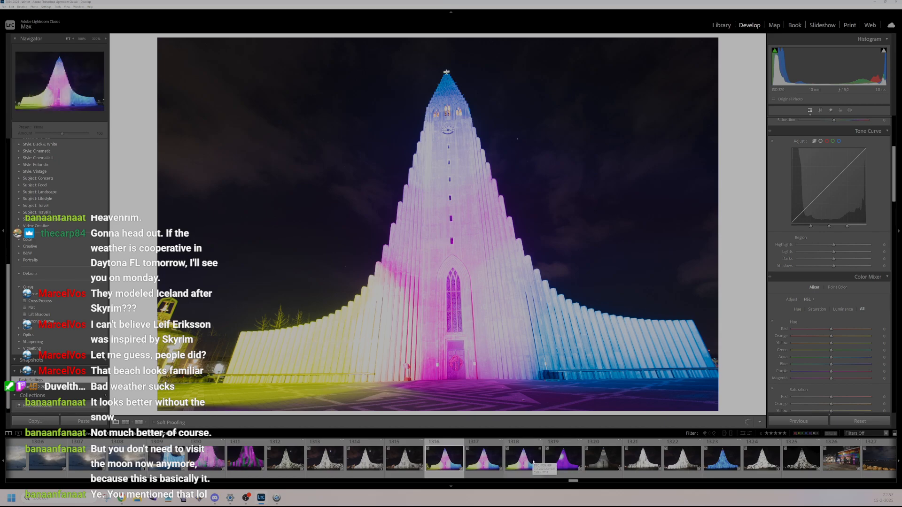
pyautogui.click(555, 462)
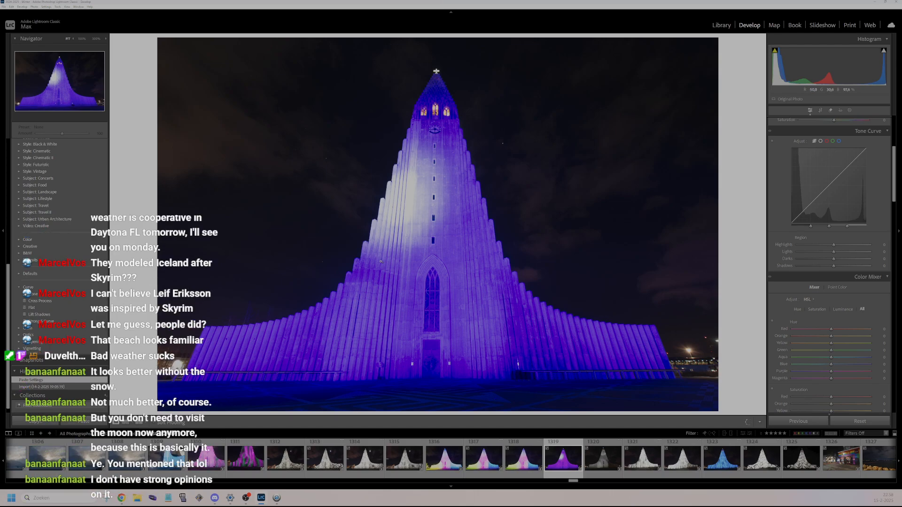
pyautogui.click(651, 466)
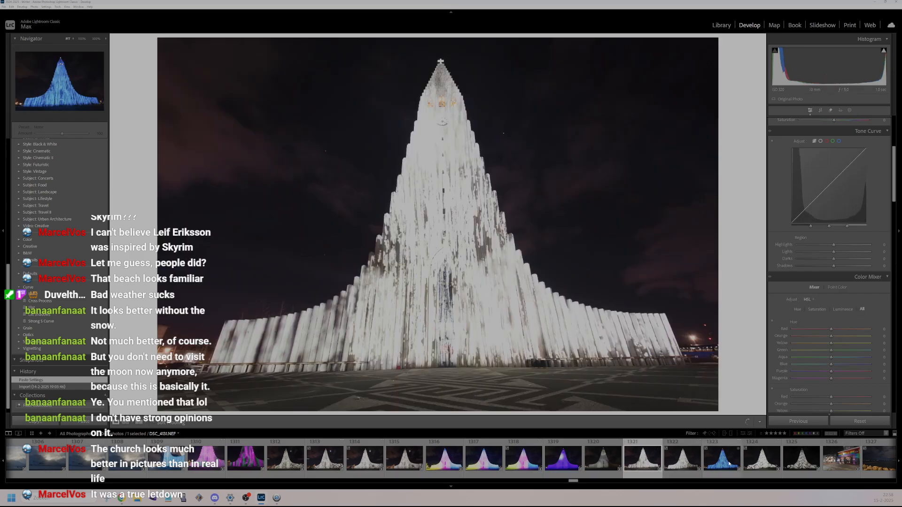
pyautogui.click(753, 464)
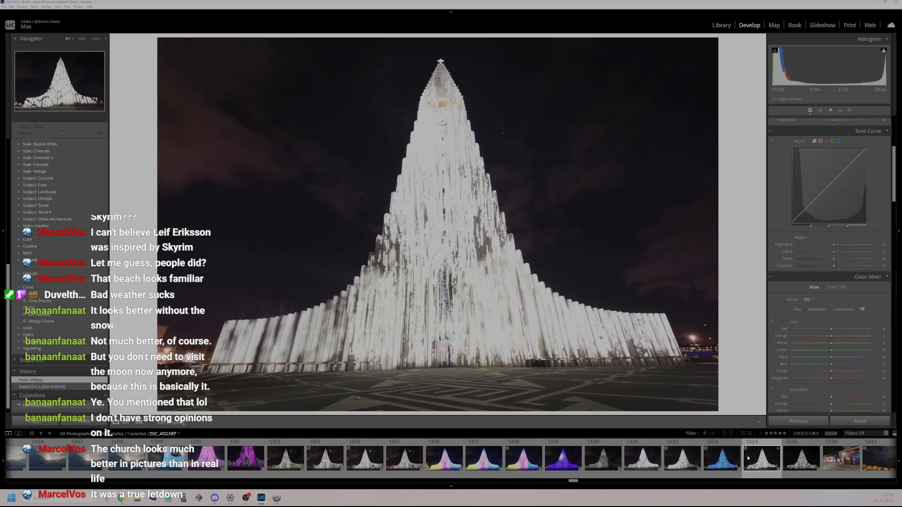
pyautogui.press('Right')
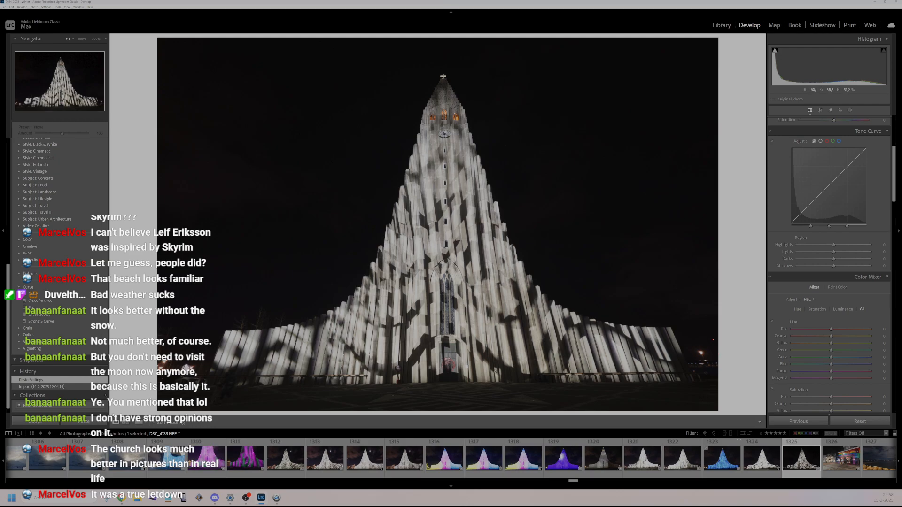
# - Browse to the night waterfront series and open the photo of the illuminated ship-skeleton sculpture
pyautogui.scroll(-5, 444, 458)
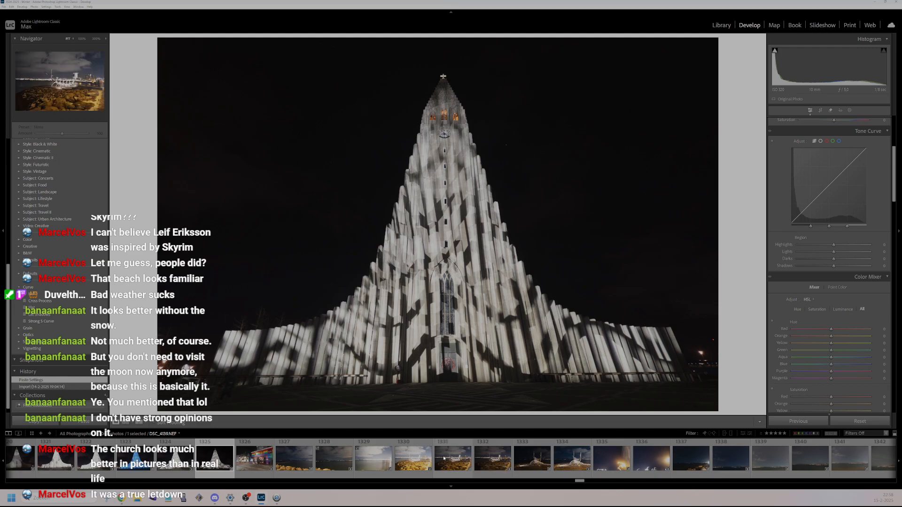
pyautogui.scroll(-3, 453, 462)
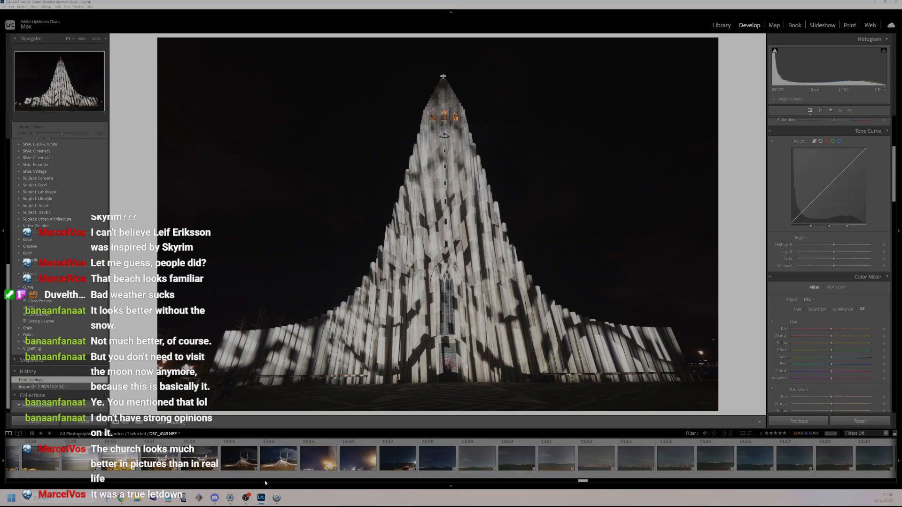
pyautogui.click(276, 463)
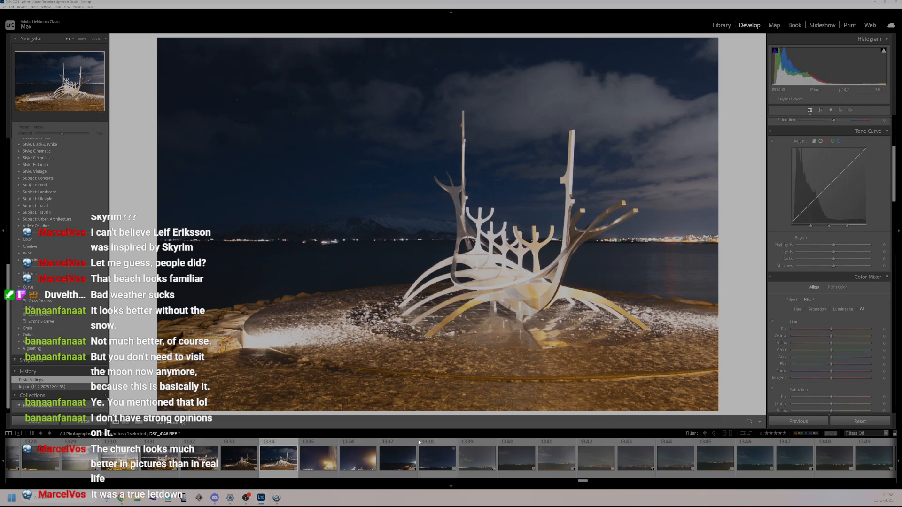
# - Browse past the harbour and city photos, viewing the night side view of the church and the large cloud over the dark plain
pyautogui.scroll(-6, 434, 463)
pyautogui.click(435, 466)
pyautogui.scroll(-15, 432, 465)
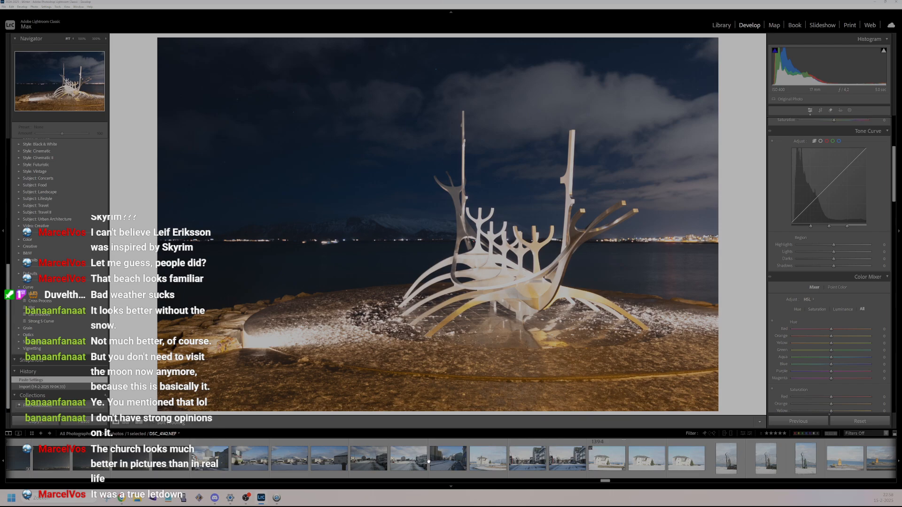
pyautogui.scroll(-5, 500, 466)
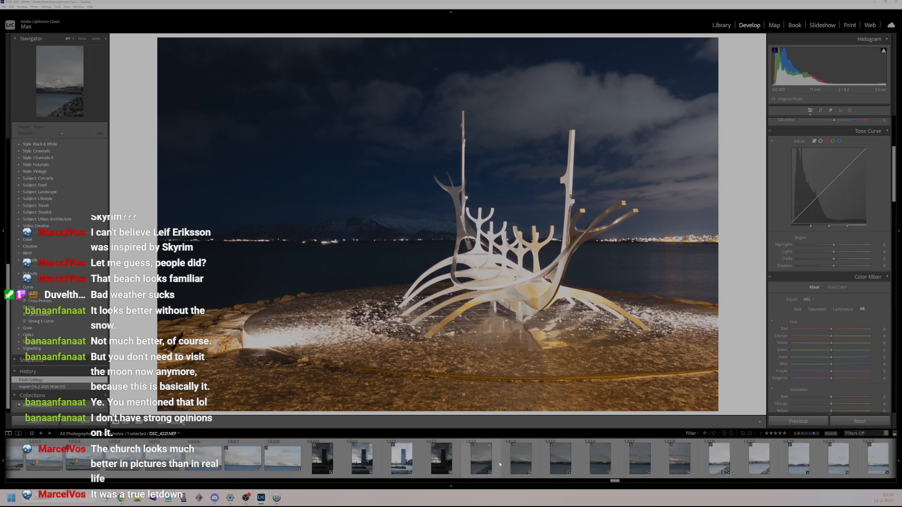
pyautogui.scroll(-20, 499, 463)
pyautogui.scroll(-15, 496, 461)
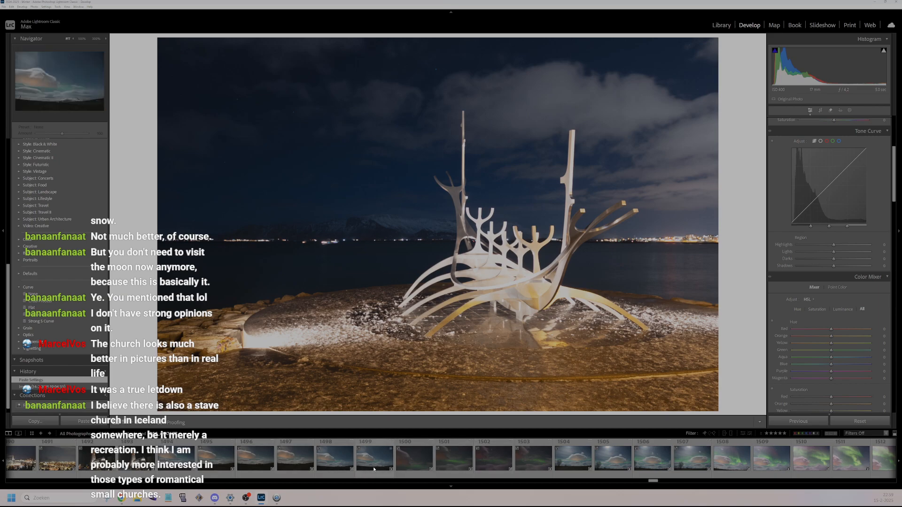
pyautogui.click(21, 458)
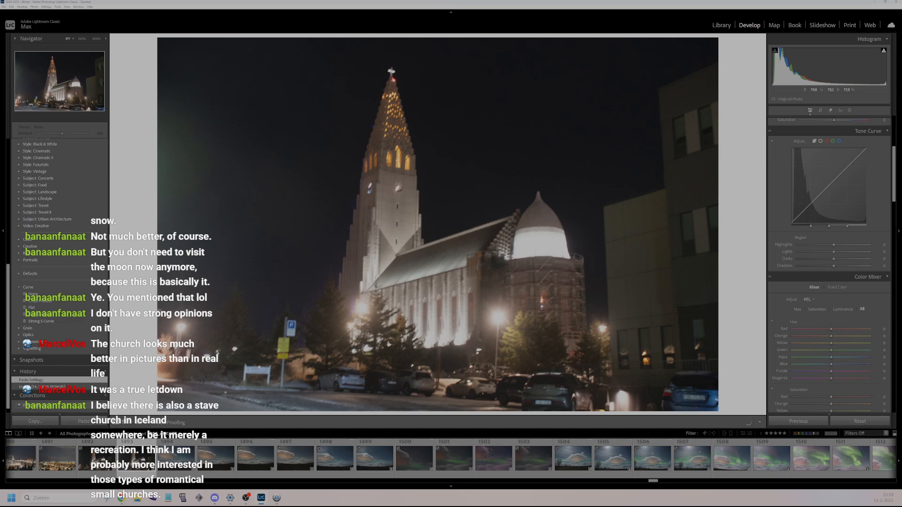
pyautogui.click(182, 471)
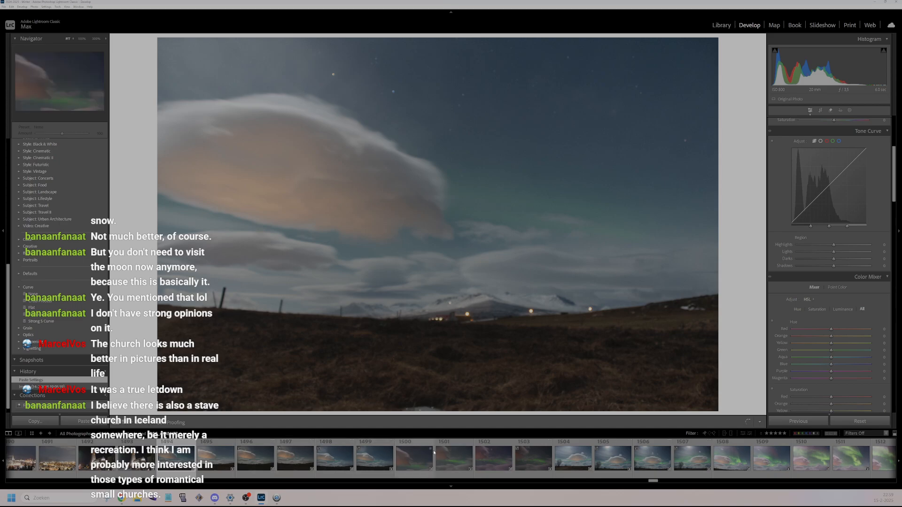
# - Browse past the aurora series and view the twilight town square and the two full-moon shots above the snowy mountain ridge
pyautogui.scroll(-5, 461, 458)
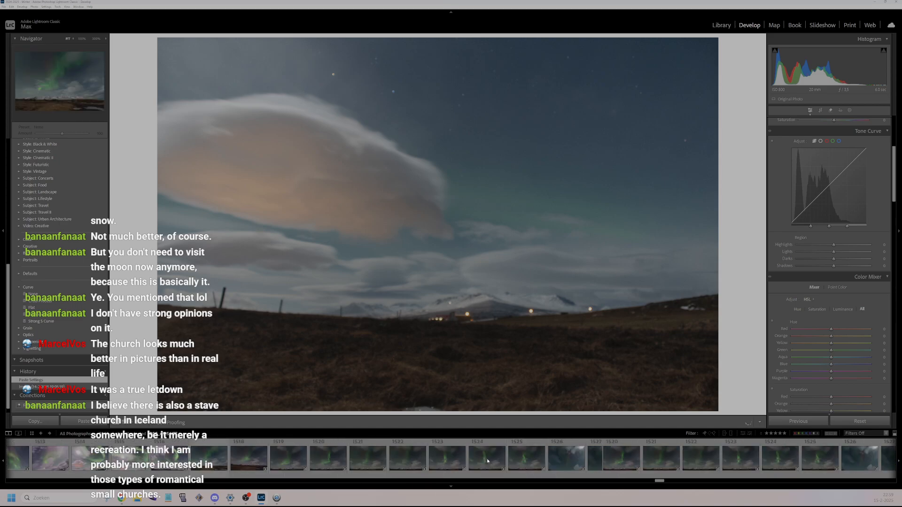
pyautogui.scroll(-5, 488, 462)
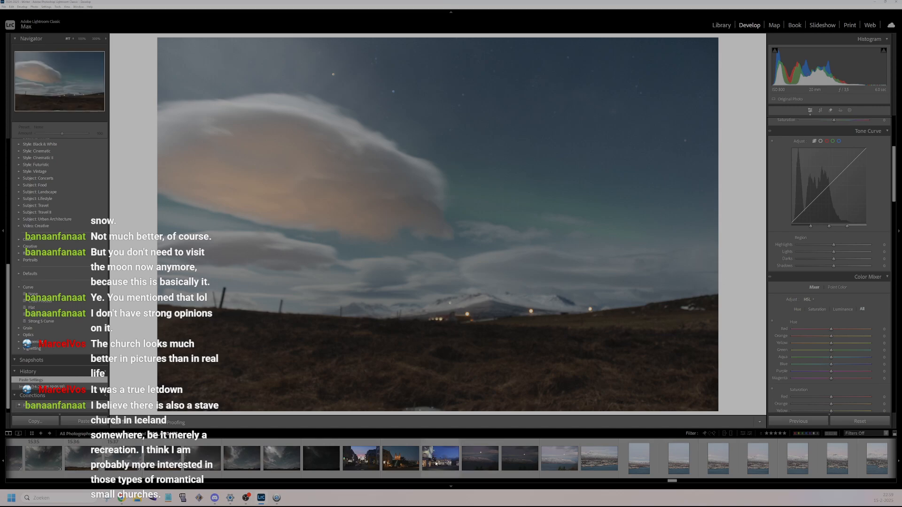
pyautogui.click(435, 463)
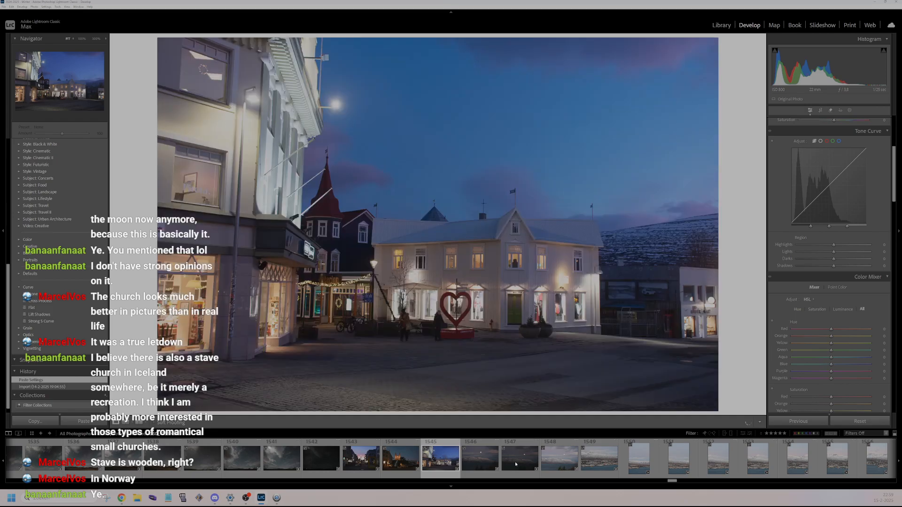
pyautogui.click(481, 459)
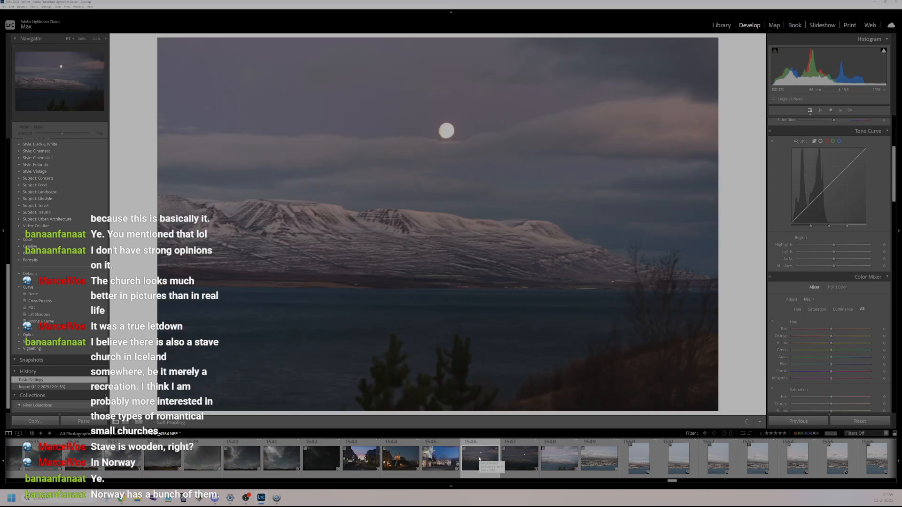
pyautogui.click(520, 465)
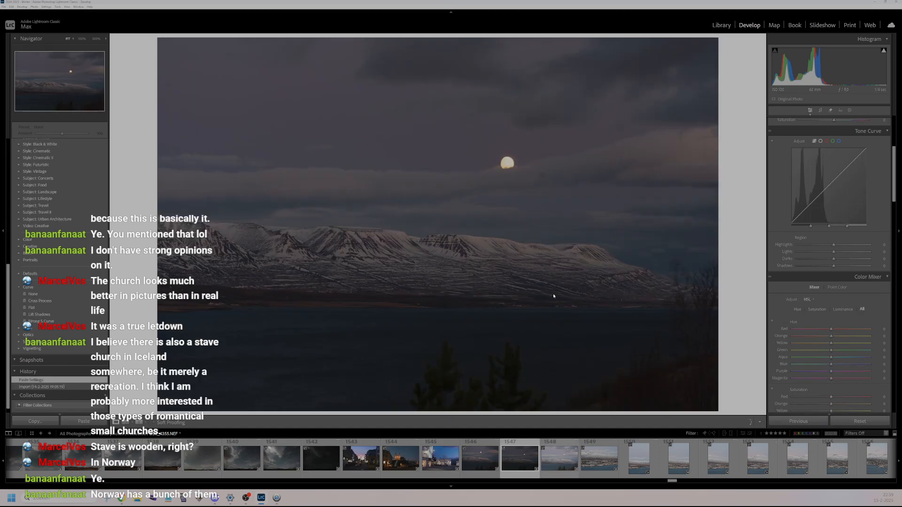
# - Inspect the moon and the snowy ridge at 100% in the darker moon photo, and return to the full view
pyautogui.click(512, 165)
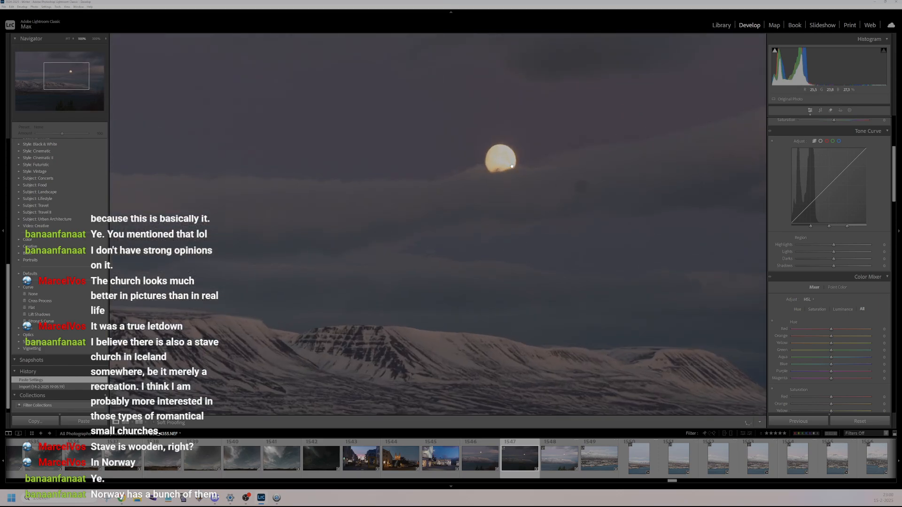
pyautogui.moveTo(454, 346); pyautogui.dragTo(430, 165)
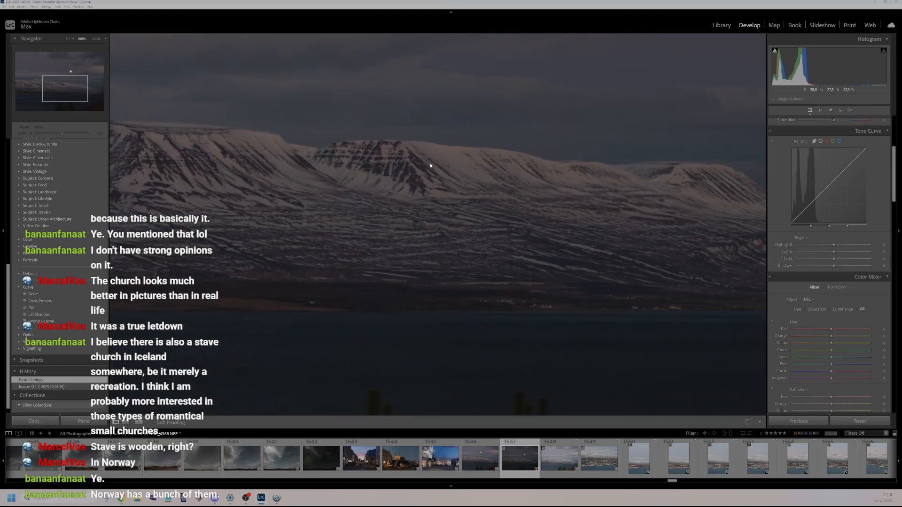
pyautogui.click(499, 325)
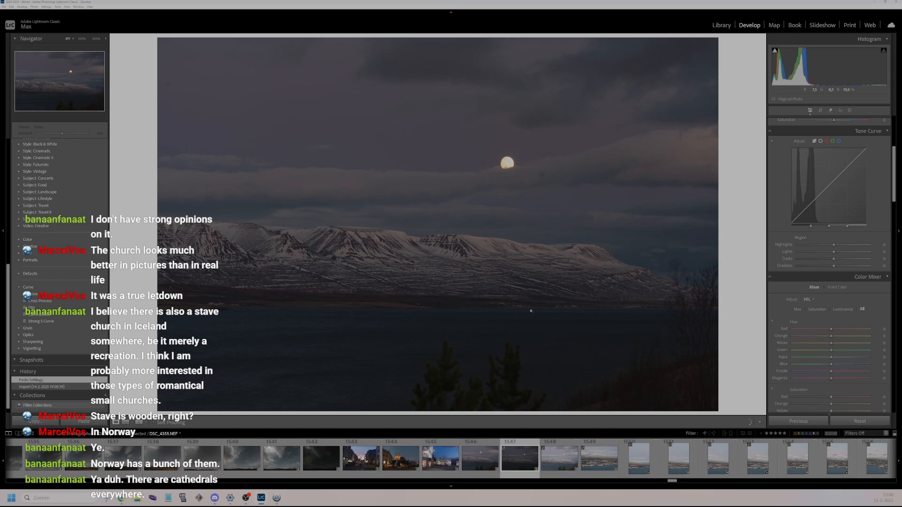
# - Clone out the dust spot in the clouds beside the moon, using a small nearby patch of sky as source
pyautogui.click(829, 111)
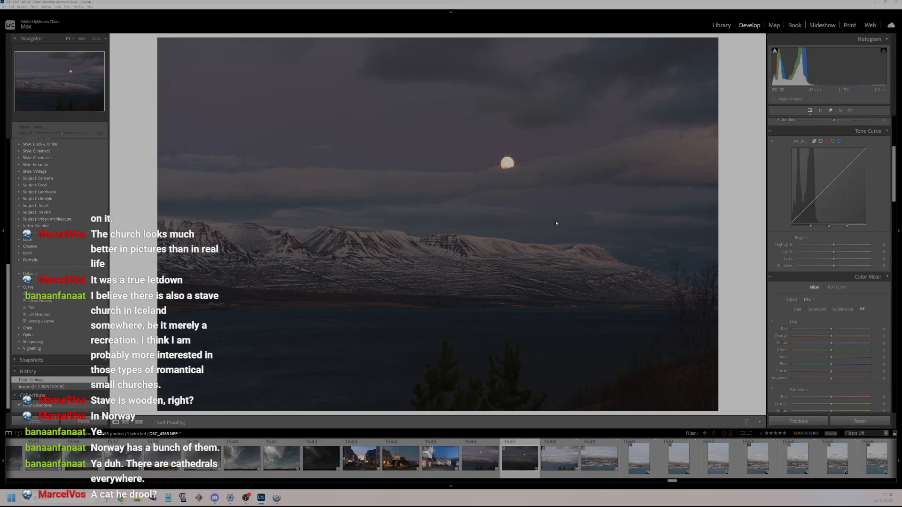
pyautogui.click(542, 175)
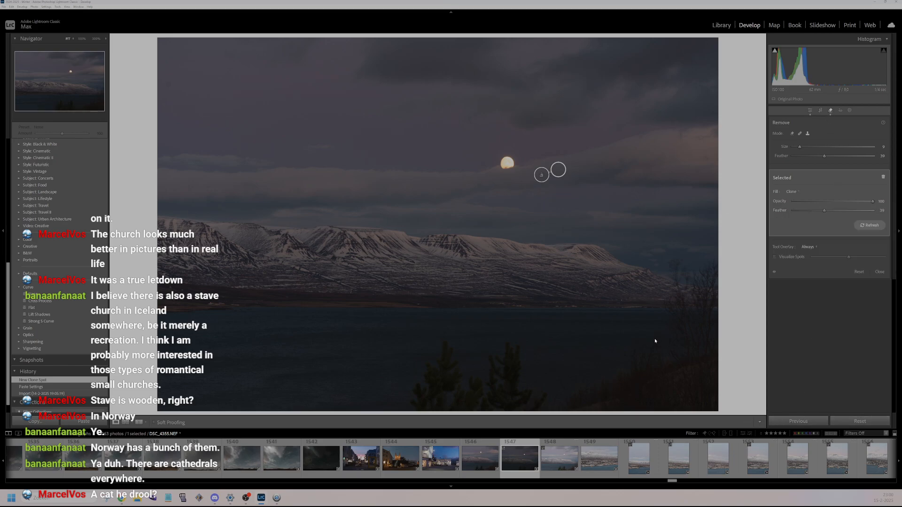
pyautogui.press('q')
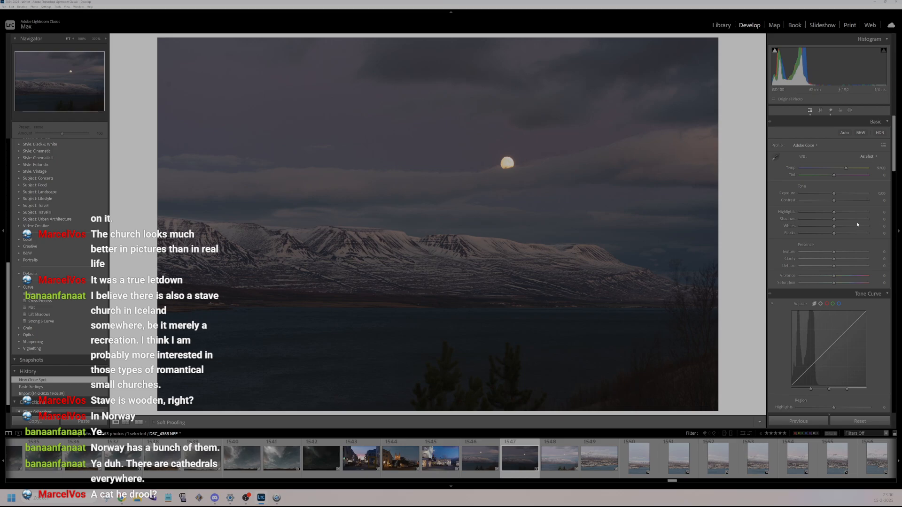
# - Brighten the moon photo with Highlights +52, Shadows +62, Whites +49 and Blacks +22, plus Texture about +36, Clarity +29 and Vibrance +31
pyautogui.moveTo(834, 212); pyautogui.dragTo(851, 220)
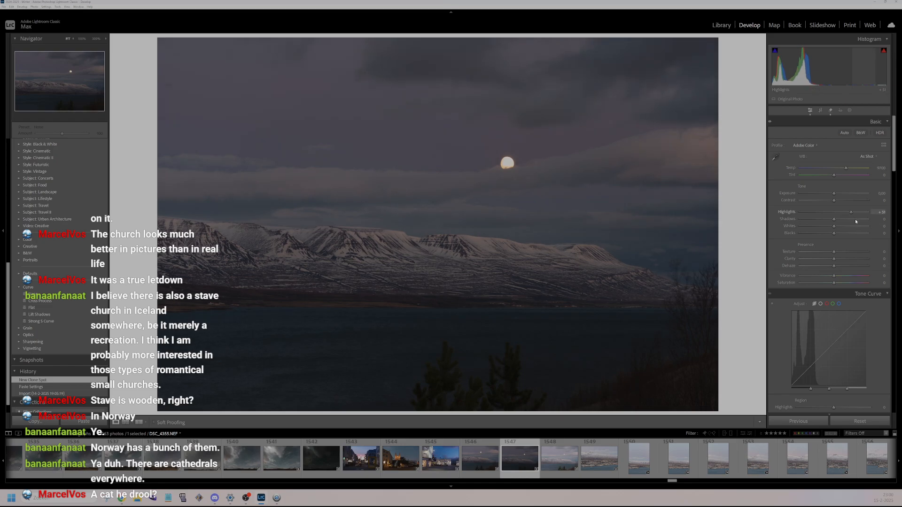
pyautogui.click(854, 219)
pyautogui.click(846, 227)
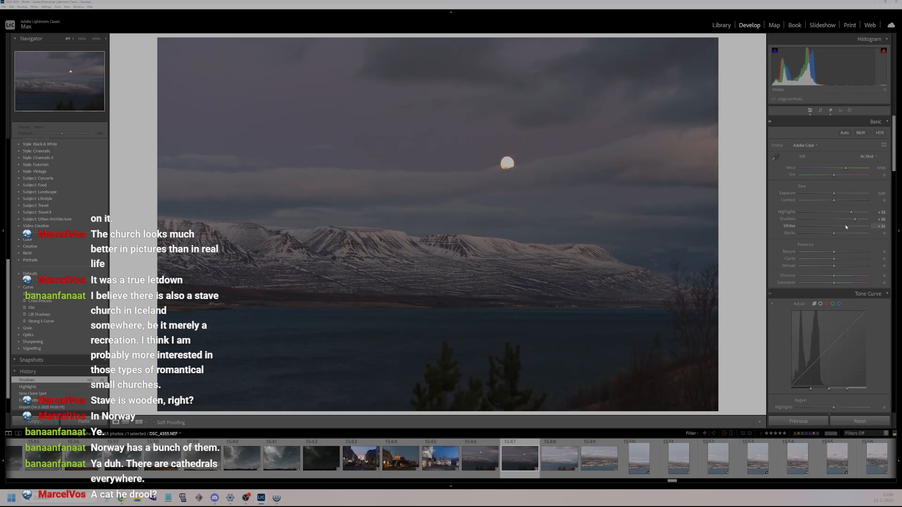
pyautogui.moveTo(846, 226); pyautogui.dragTo(846, 227)
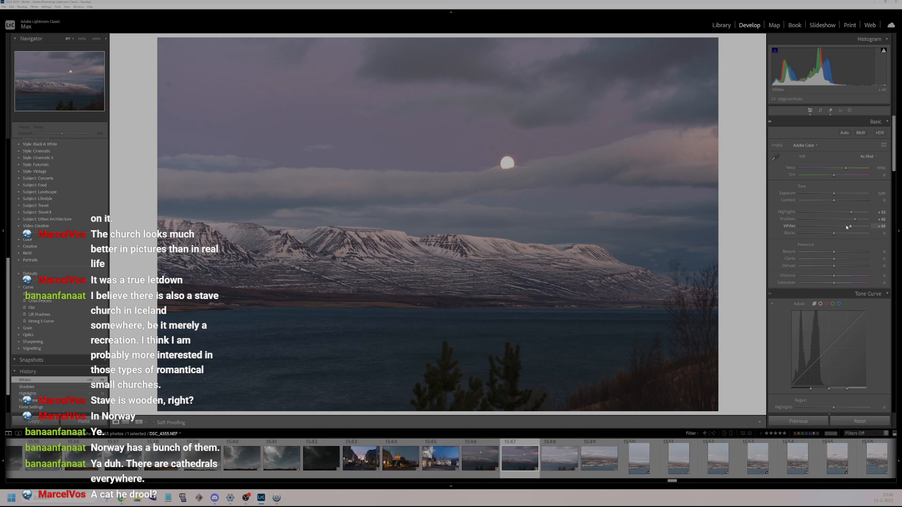
pyautogui.moveTo(834, 233); pyautogui.dragTo(841, 234)
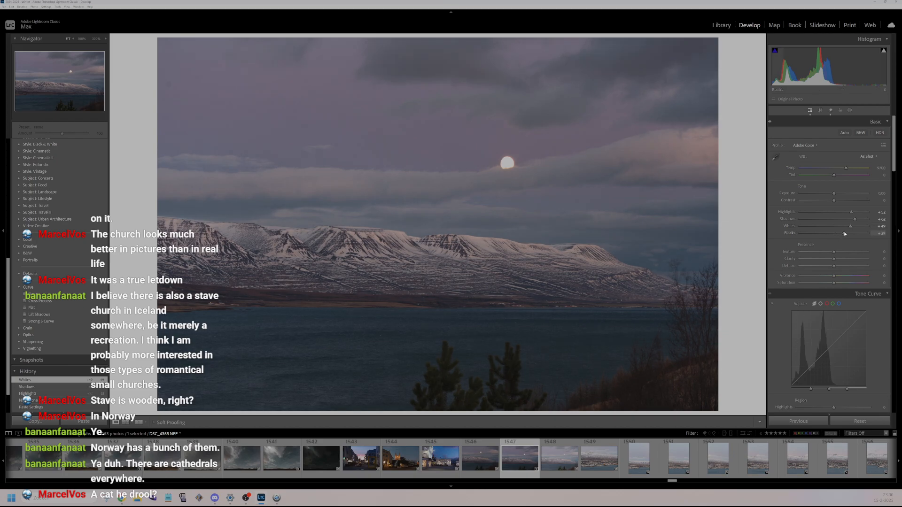
pyautogui.moveTo(838, 279); pyautogui.dragTo(847, 252)
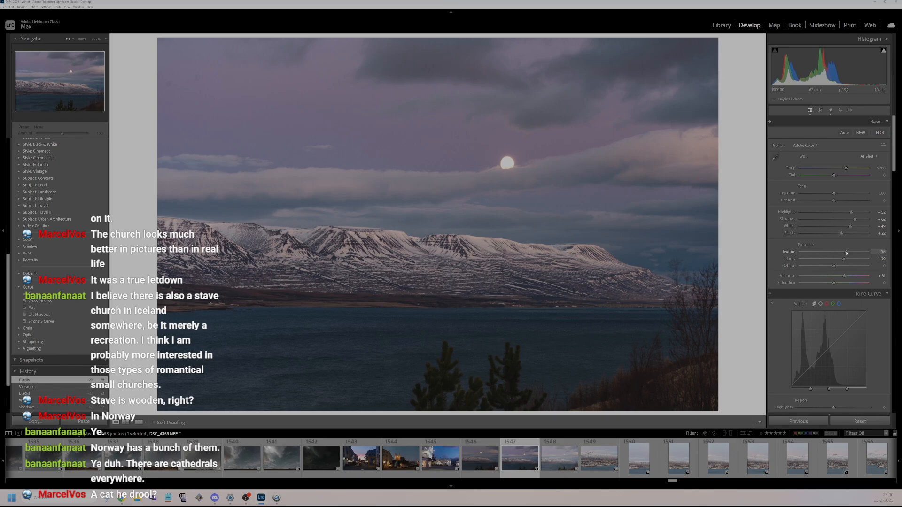
# - Set the tone curve regions to Highlights about -33, Lights +30, Darks -2 and Shadows +22, and rate the photo 2 stars
pyautogui.scroll(-3, 840, 258)
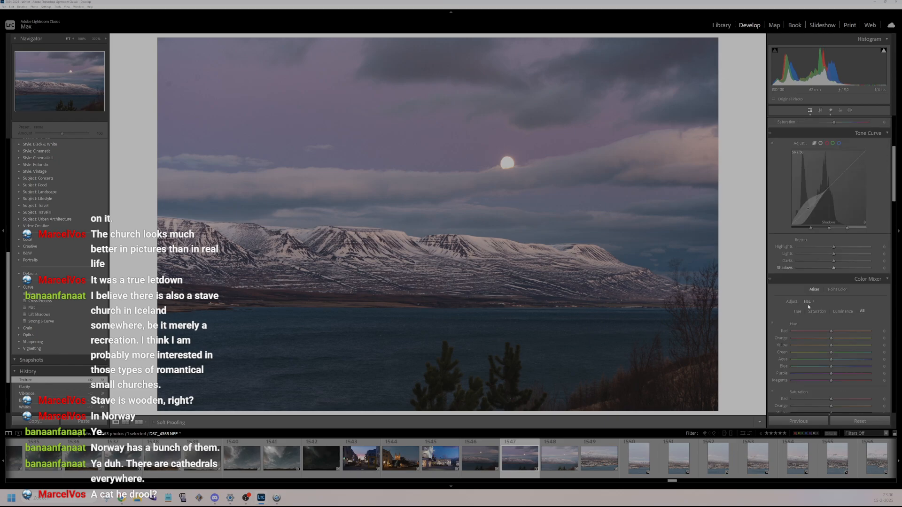
pyautogui.moveTo(834, 247); pyautogui.dragTo(842, 271)
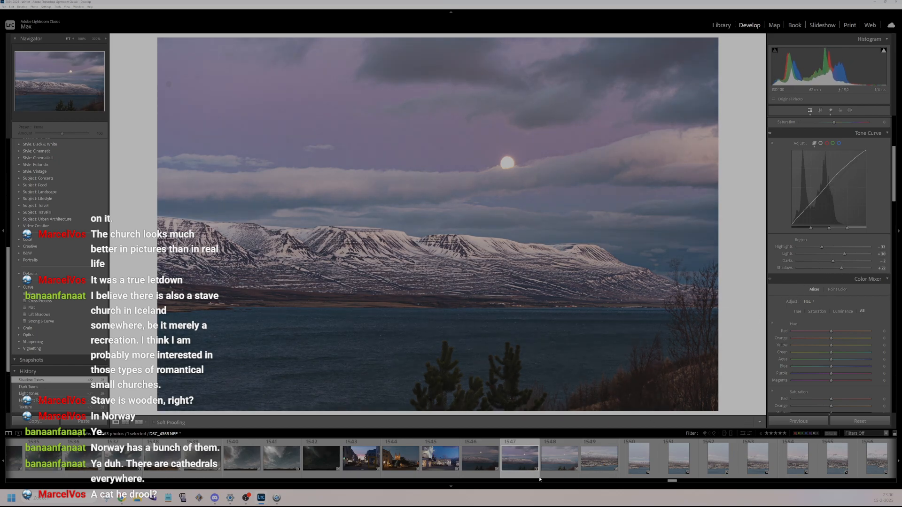
pyautogui.press('2')
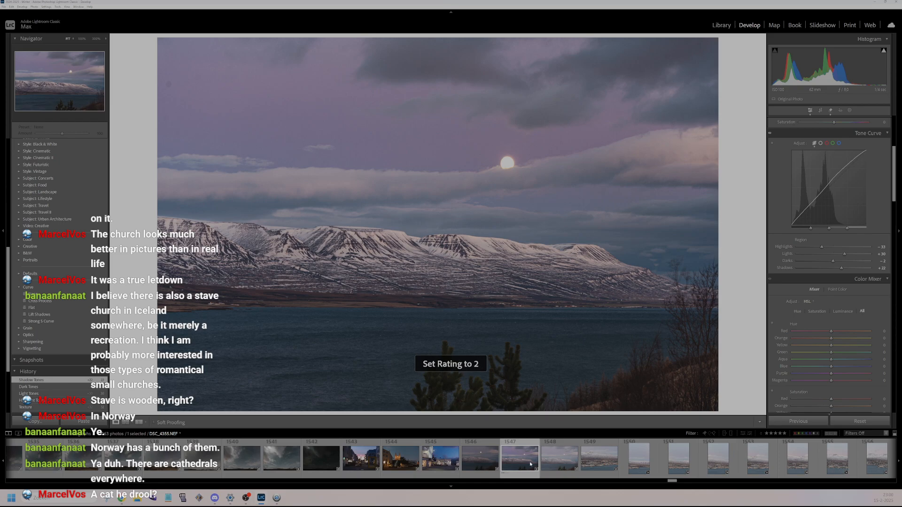
# - View the full-moon photo over the snow-streaked hillside and inspect the moon and the foot of the slope at 100%
pyautogui.scroll(-8, 530, 464)
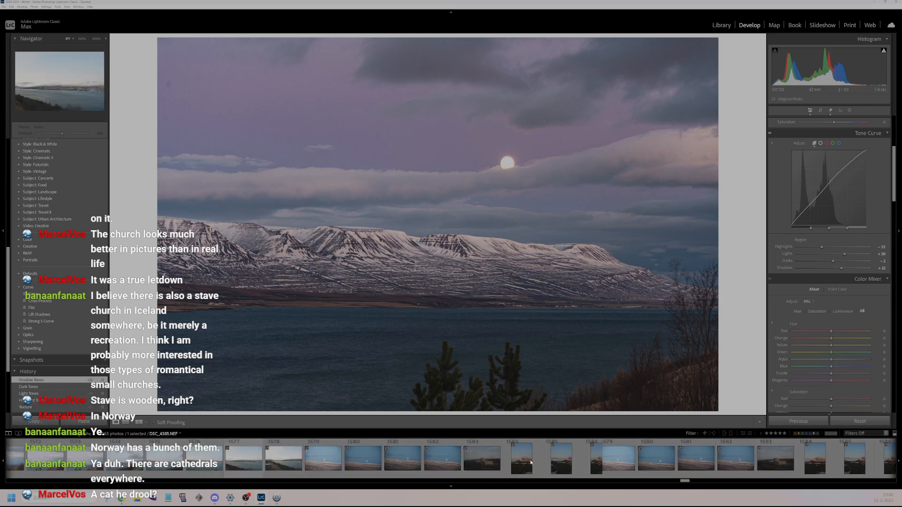
pyautogui.click(442, 460)
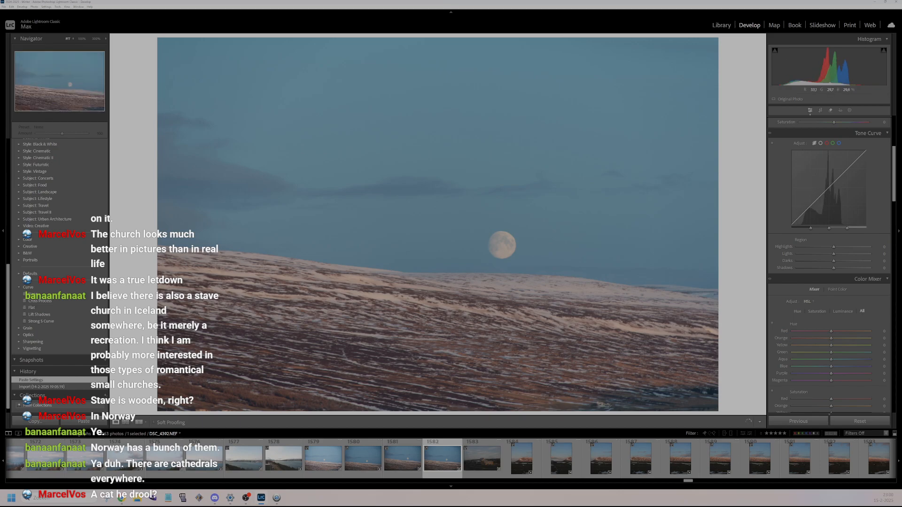
pyautogui.click(514, 251)
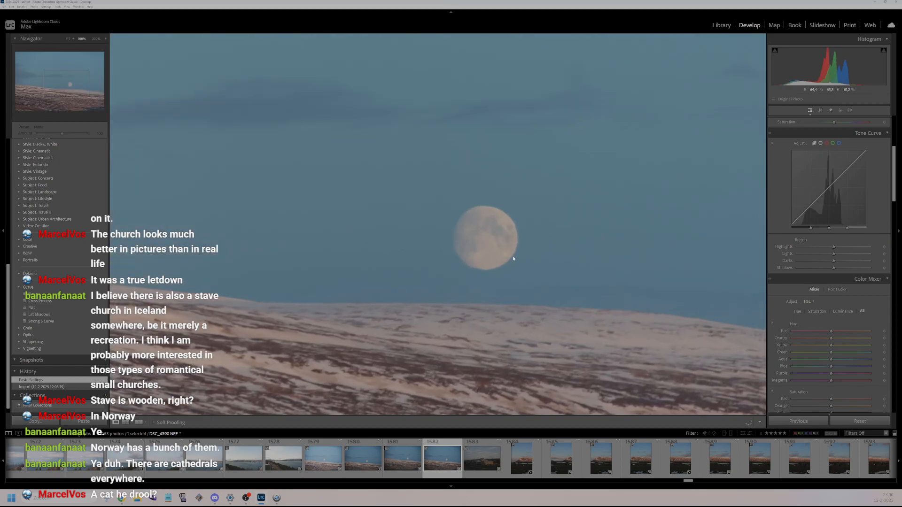
pyautogui.click(513, 255)
pyautogui.click(447, 360)
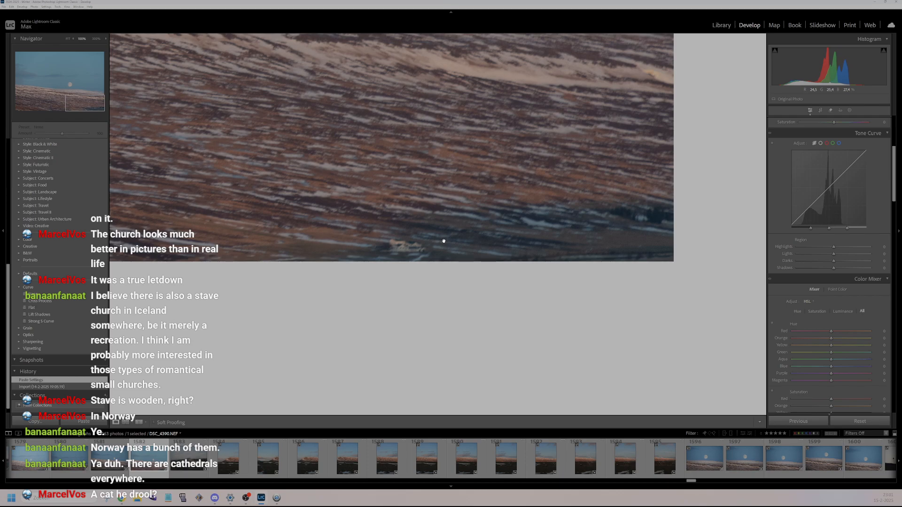
# - Browse ahead past the mountain and waterfall series to the wide waterfall photo with the rainbow and view it in full
pyautogui.scroll(-10, 402, 458)
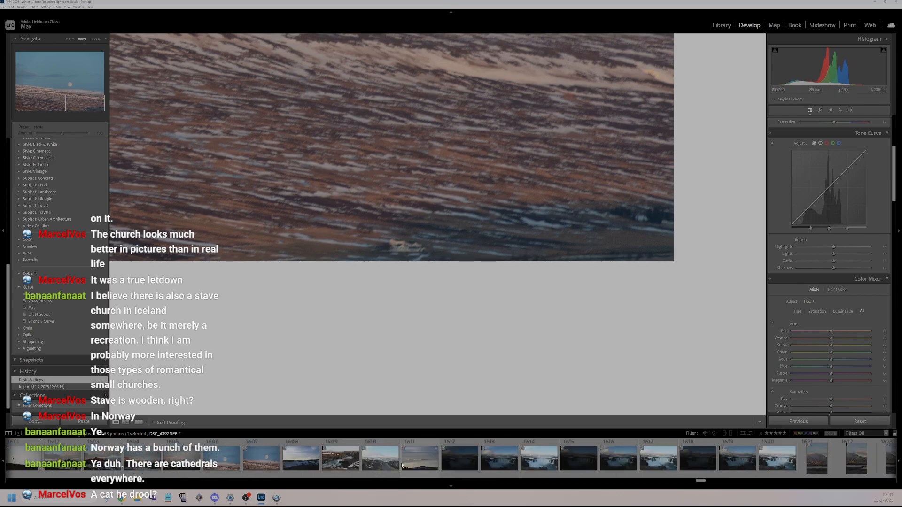
pyautogui.click(403, 466)
pyautogui.press('Right')
pyautogui.press('Right')
pyautogui.press('Right')
pyautogui.press('Right')
pyautogui.press('Right')
pyautogui.press('Right')
pyautogui.press('Right')
pyautogui.press('Right')
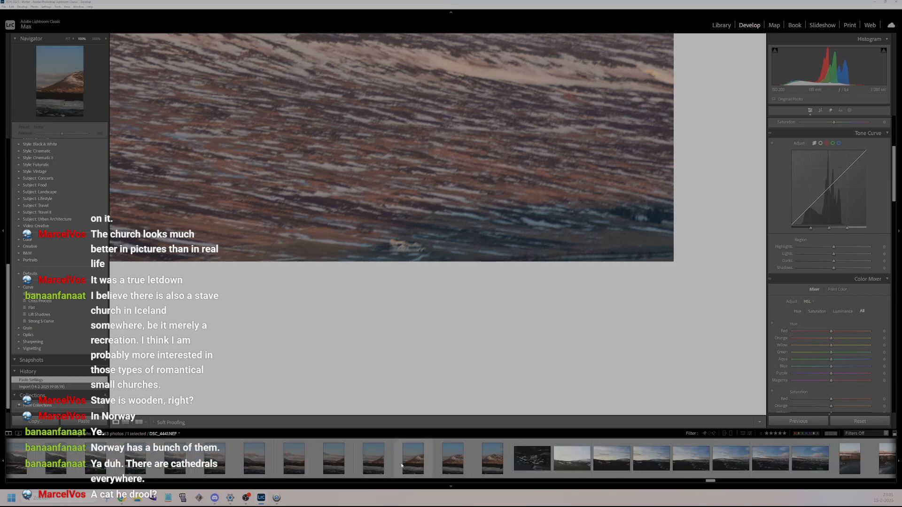
pyautogui.press('Right')
pyautogui.press('Right')
pyautogui.press('Right')
pyautogui.press('Right')
pyautogui.press('Right')
pyautogui.press('Right')
pyautogui.press('Right')
pyautogui.press('Right')
pyautogui.press('Right')
pyautogui.press('Right')
pyautogui.press('Right')
pyautogui.press('Right')
pyautogui.press('Right')
pyautogui.press('Right')
pyautogui.press('Right')
pyautogui.press('Right')
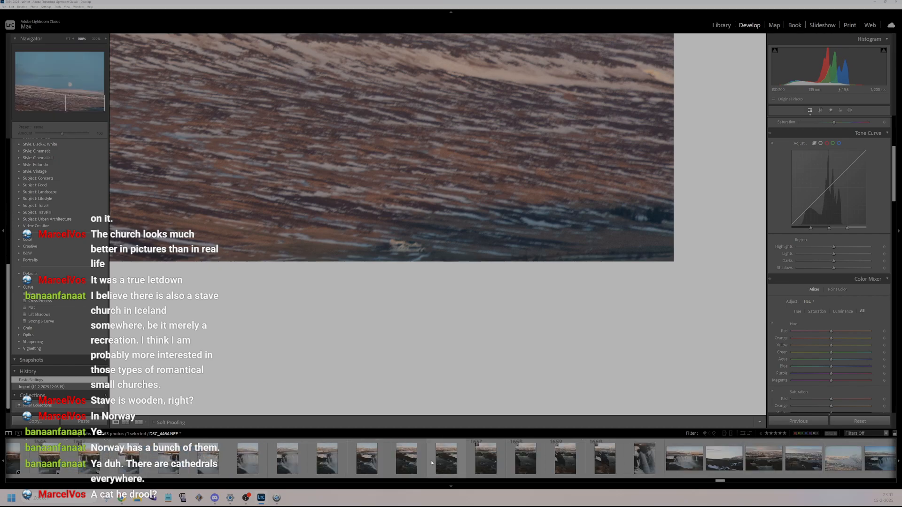
pyautogui.press('Right')
pyautogui.press('Right')
pyautogui.press('Right')
pyautogui.press('Right')
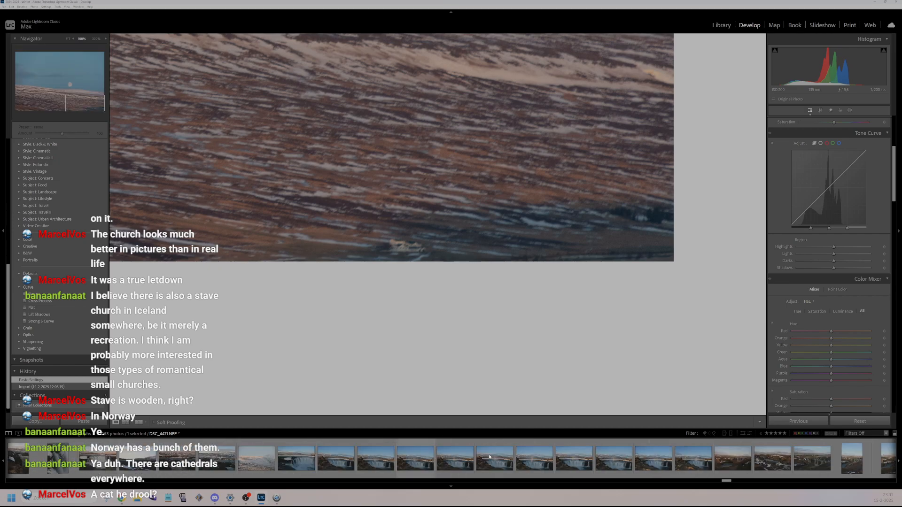
pyautogui.click(497, 465)
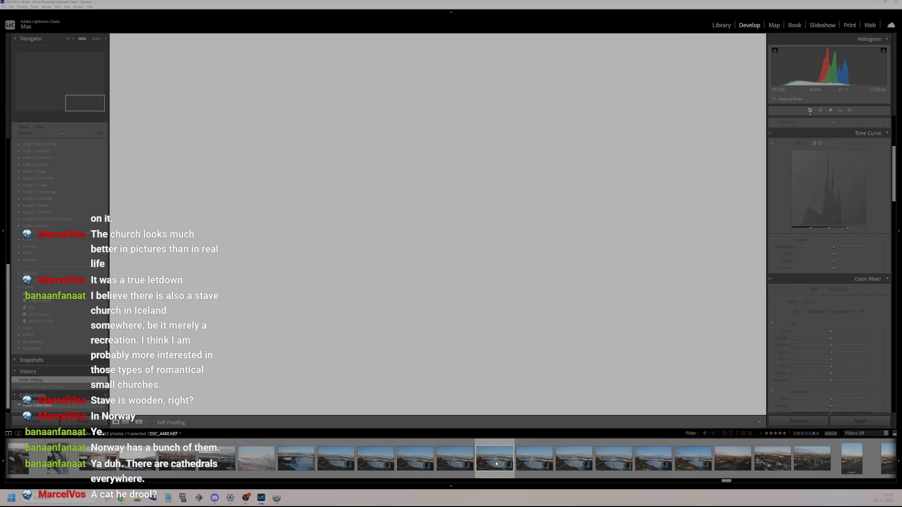
pyautogui.click(418, 342)
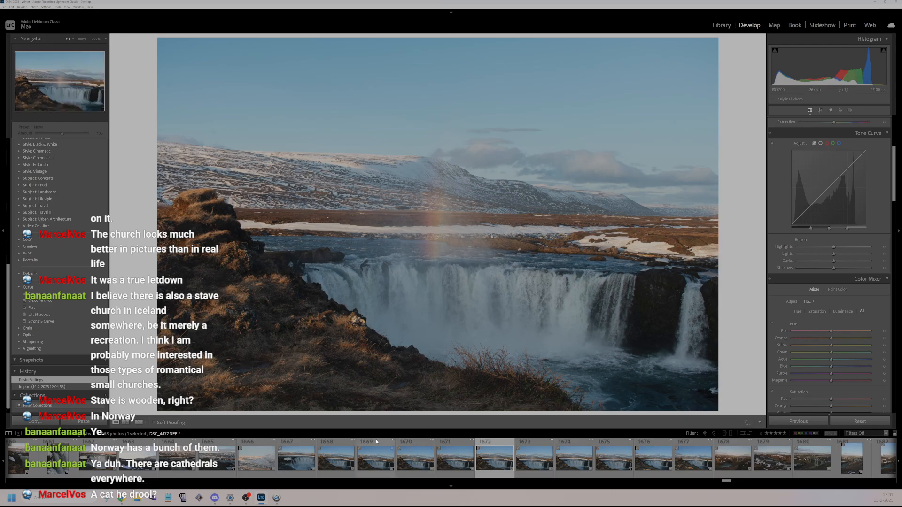
# - Browse past the lake, frozen landscape and dark rock formation photos to the geothermal area series
pyautogui.scroll(-3, 376, 461)
pyautogui.scroll(-8, 375, 460)
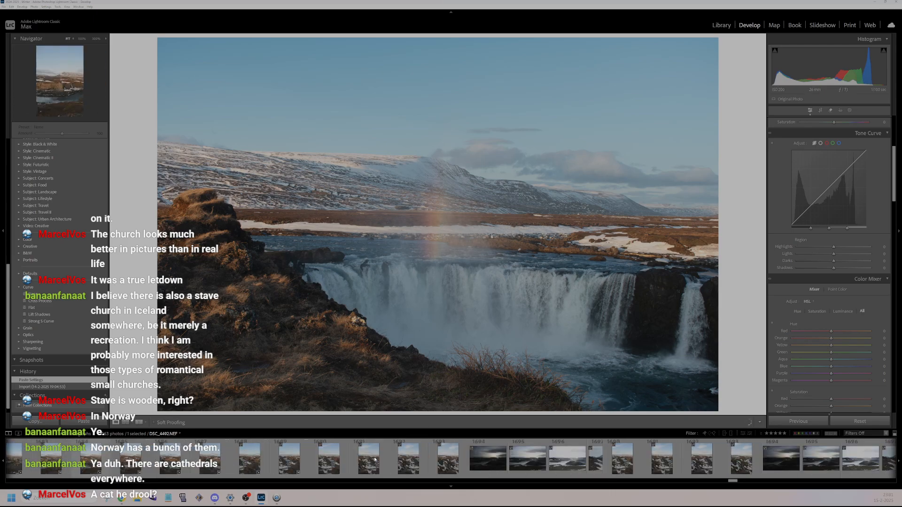
pyautogui.scroll(-3, 539, 459)
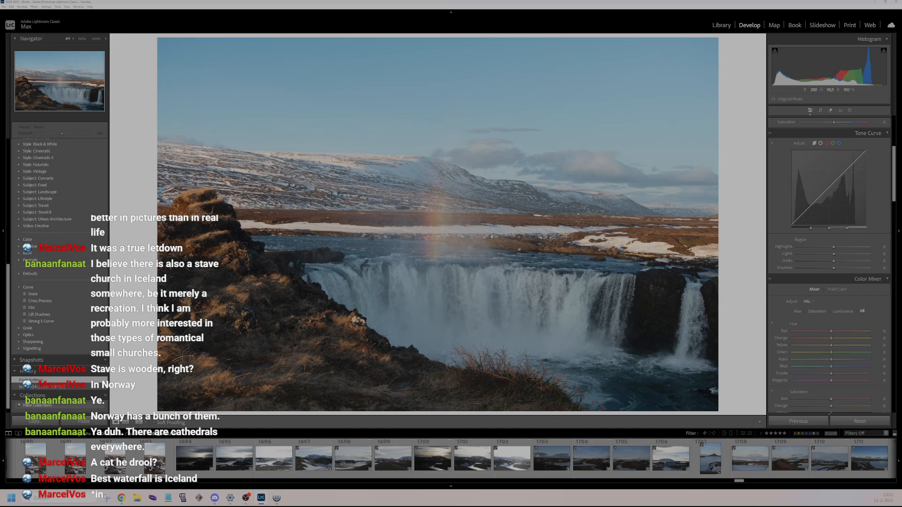
pyautogui.scroll(-5, 377, 466)
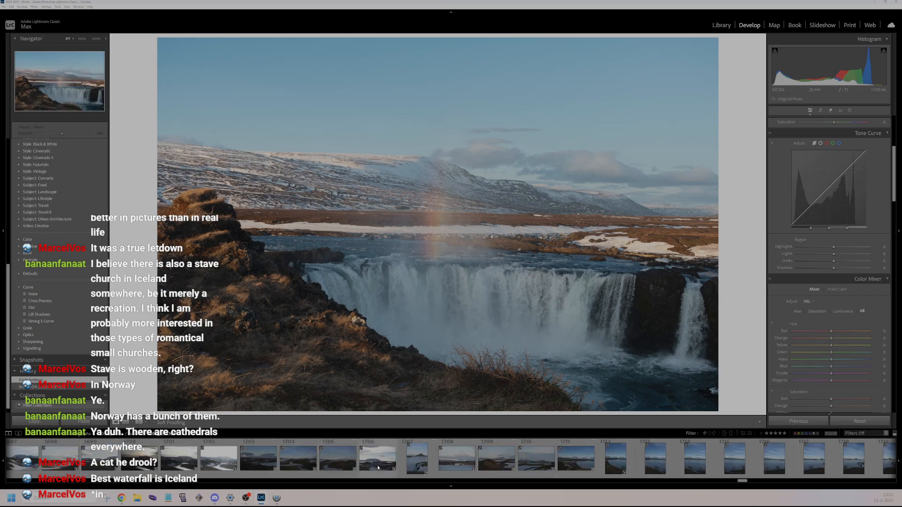
pyautogui.scroll(-5, 377, 467)
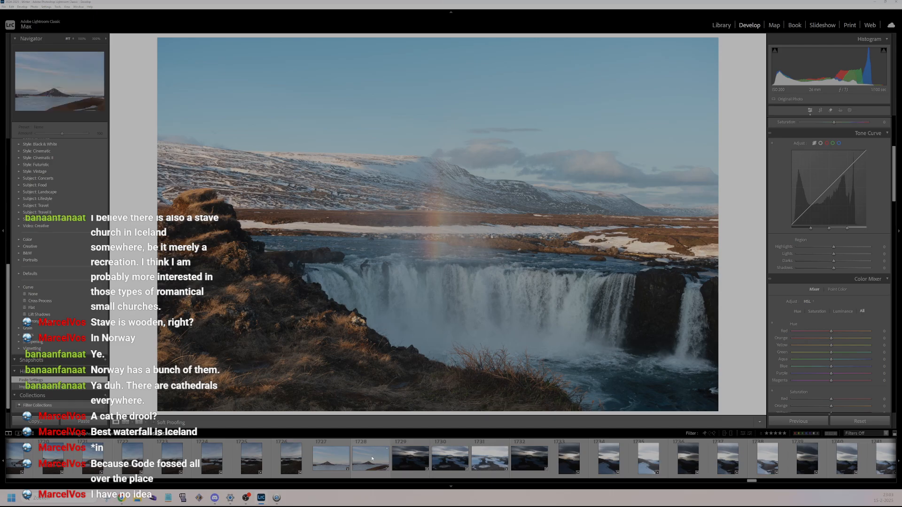
pyautogui.scroll(-5, 371, 455)
pyautogui.scroll(-5, 370, 456)
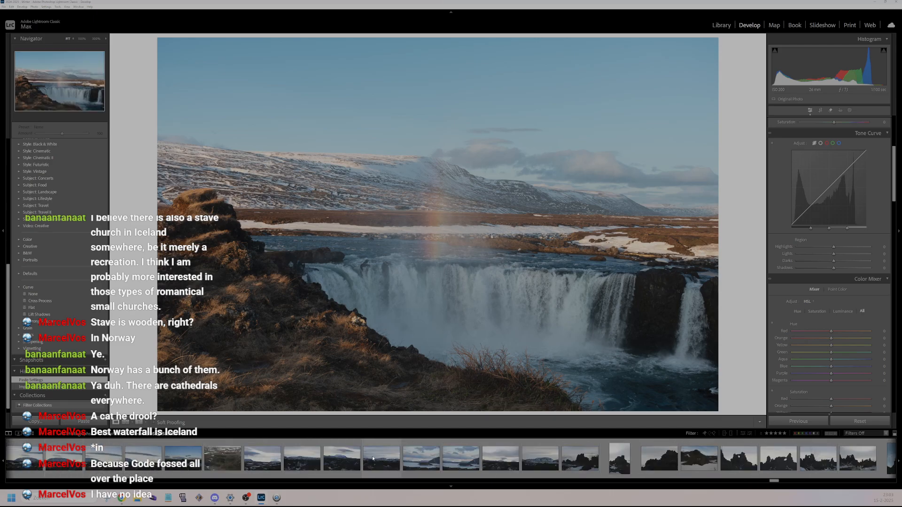
pyautogui.scroll(-5, 373, 458)
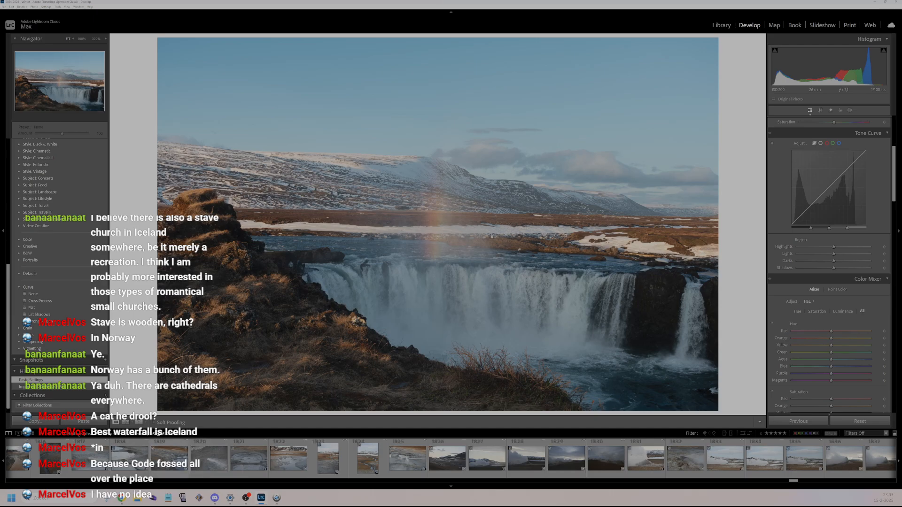
# - View the mud pool, the steaming mud mound and the steam cloud over the dark plain
pyautogui.click(169, 458)
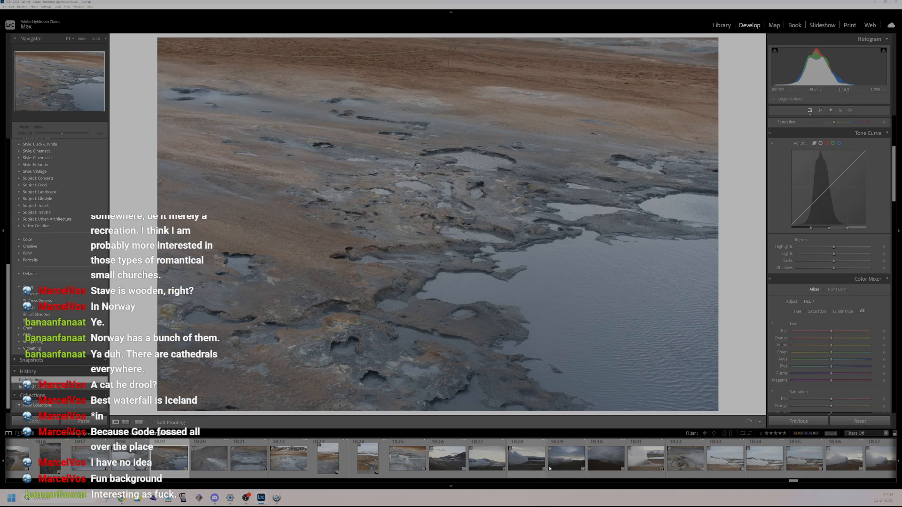
pyautogui.click(412, 463)
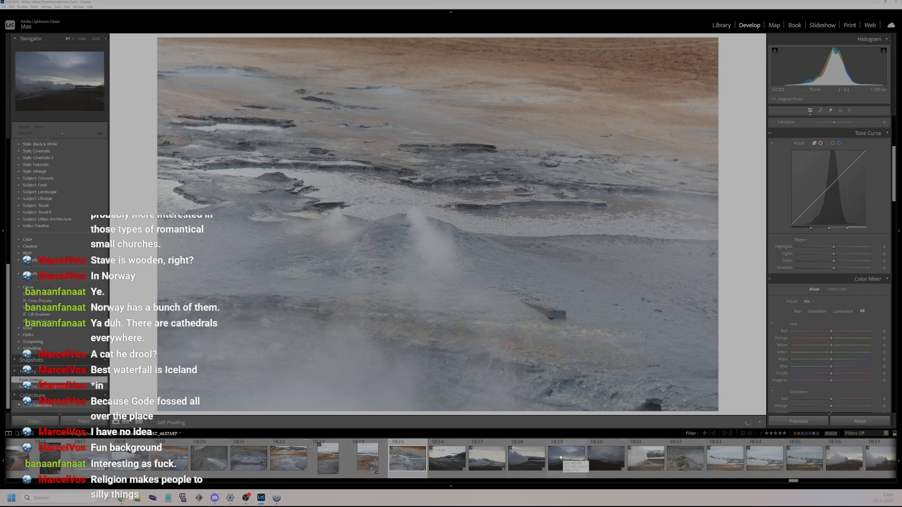
pyautogui.click(575, 459)
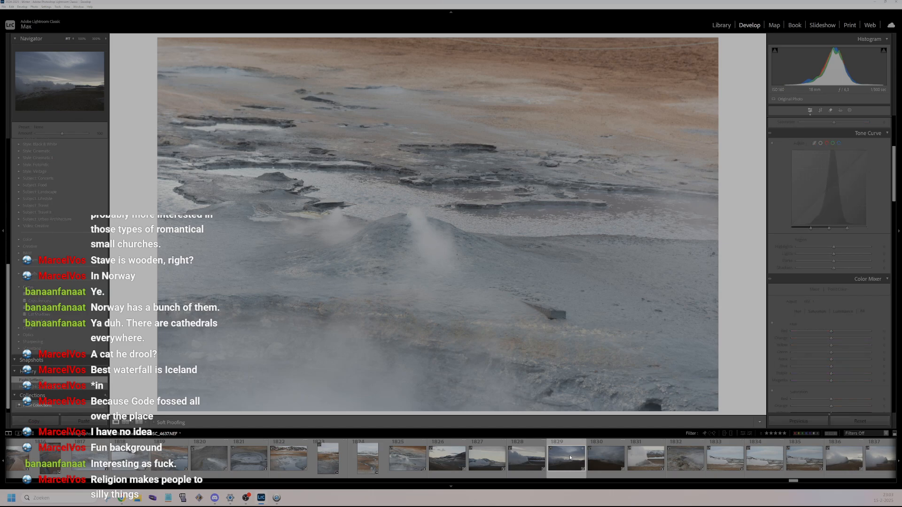
# - Browse past the remaining steam vent and blue lake photos to the shots of the steaming snowy hills
pyautogui.scroll(-3, 571, 458)
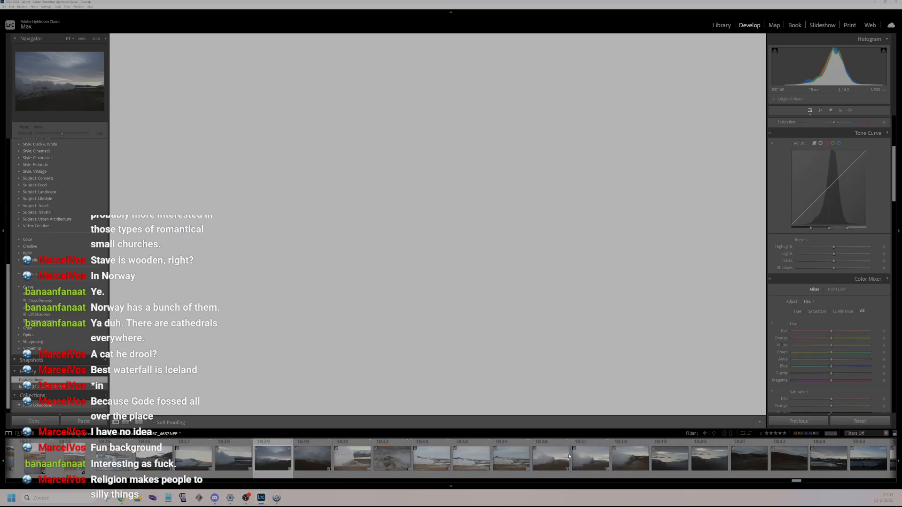
pyautogui.scroll(-5, 564, 453)
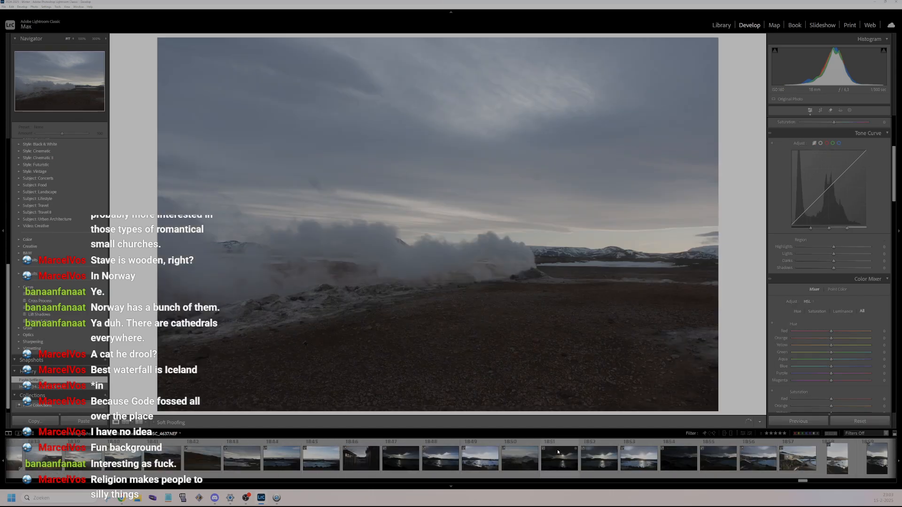
pyautogui.click(508, 444)
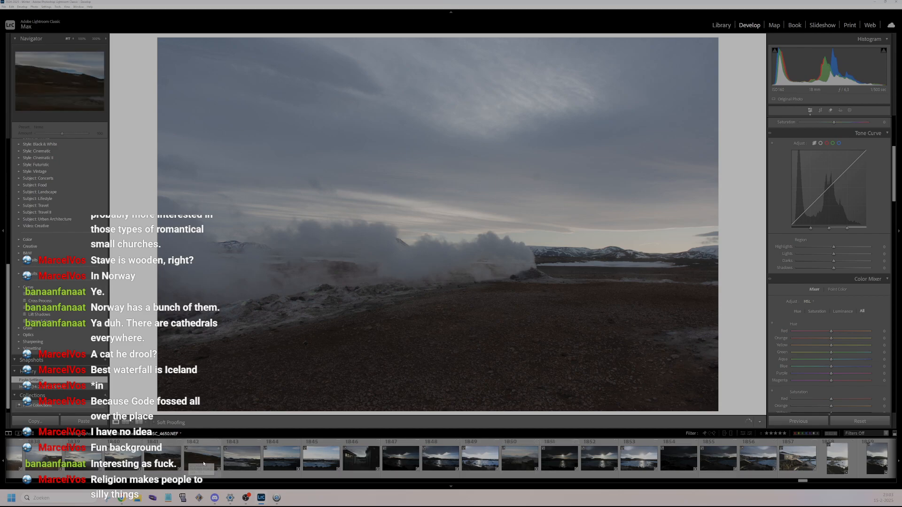
pyautogui.scroll(-5, 202, 463)
pyautogui.scroll(-5, 225, 465)
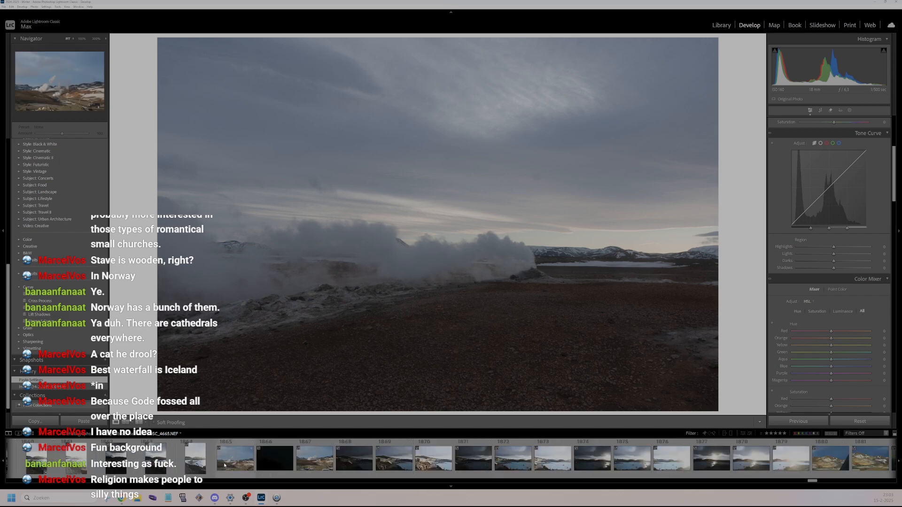